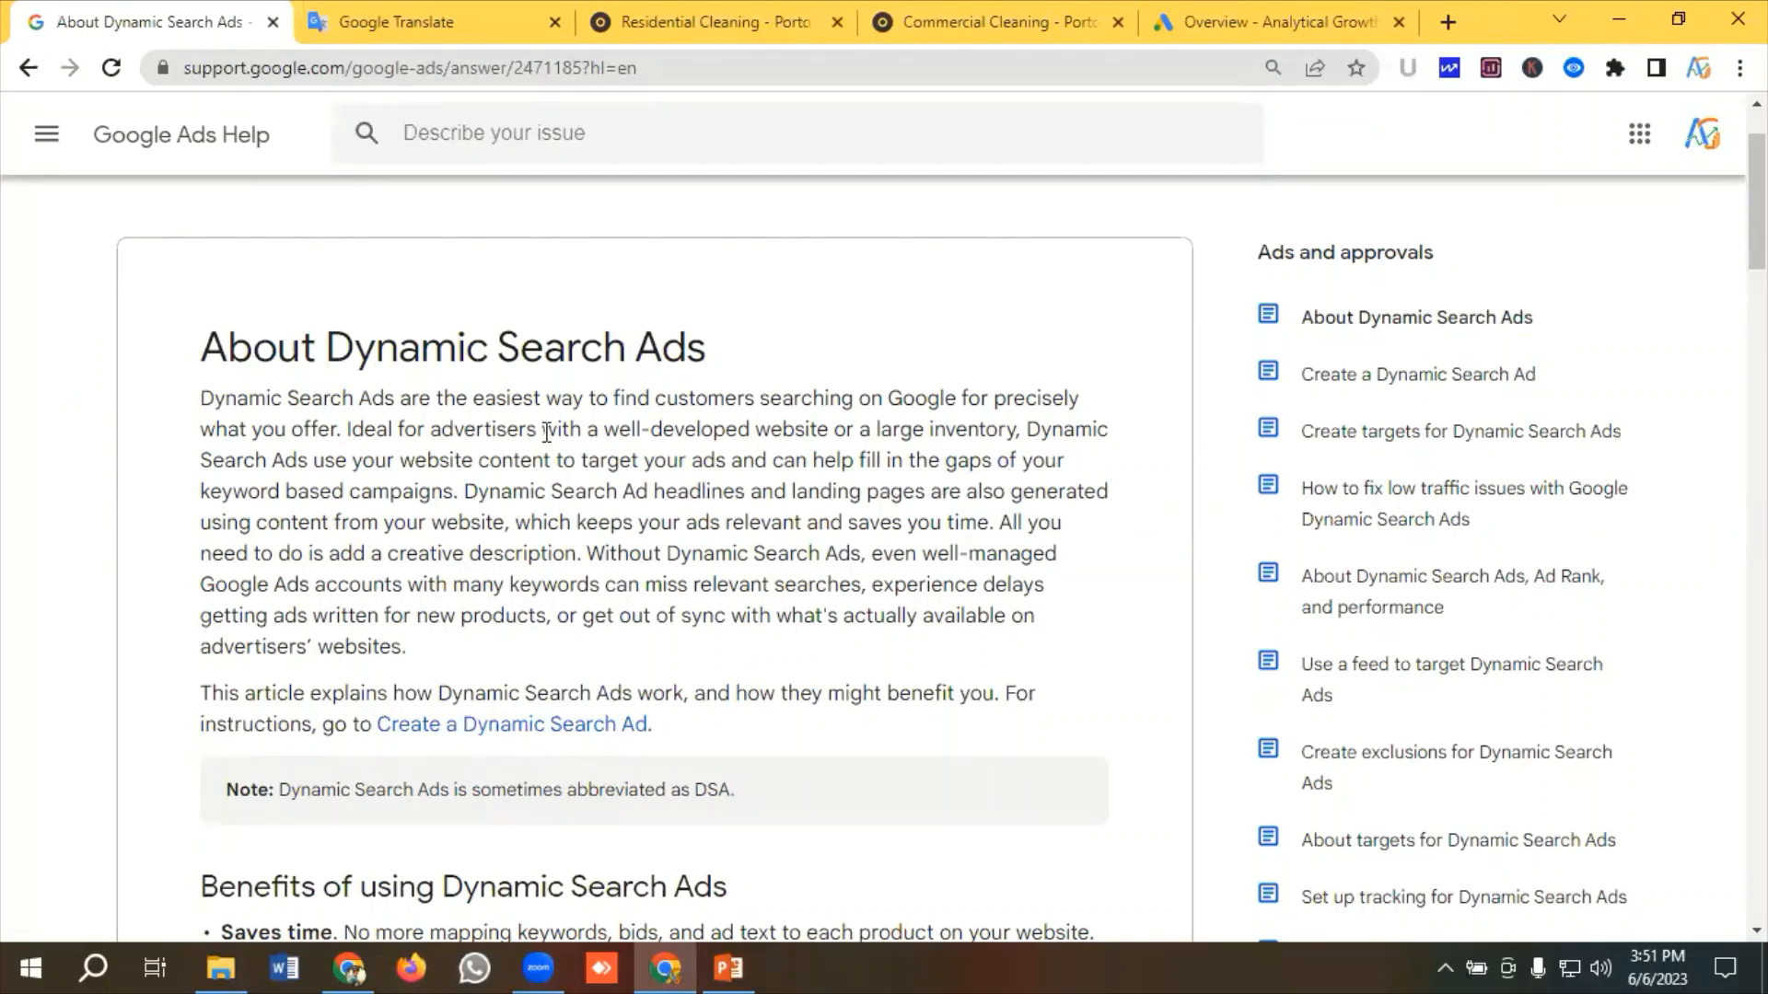
Read through the About Dynamic Search Ads help article from top to the best practices section
scroll(547, 432, "down", 1)
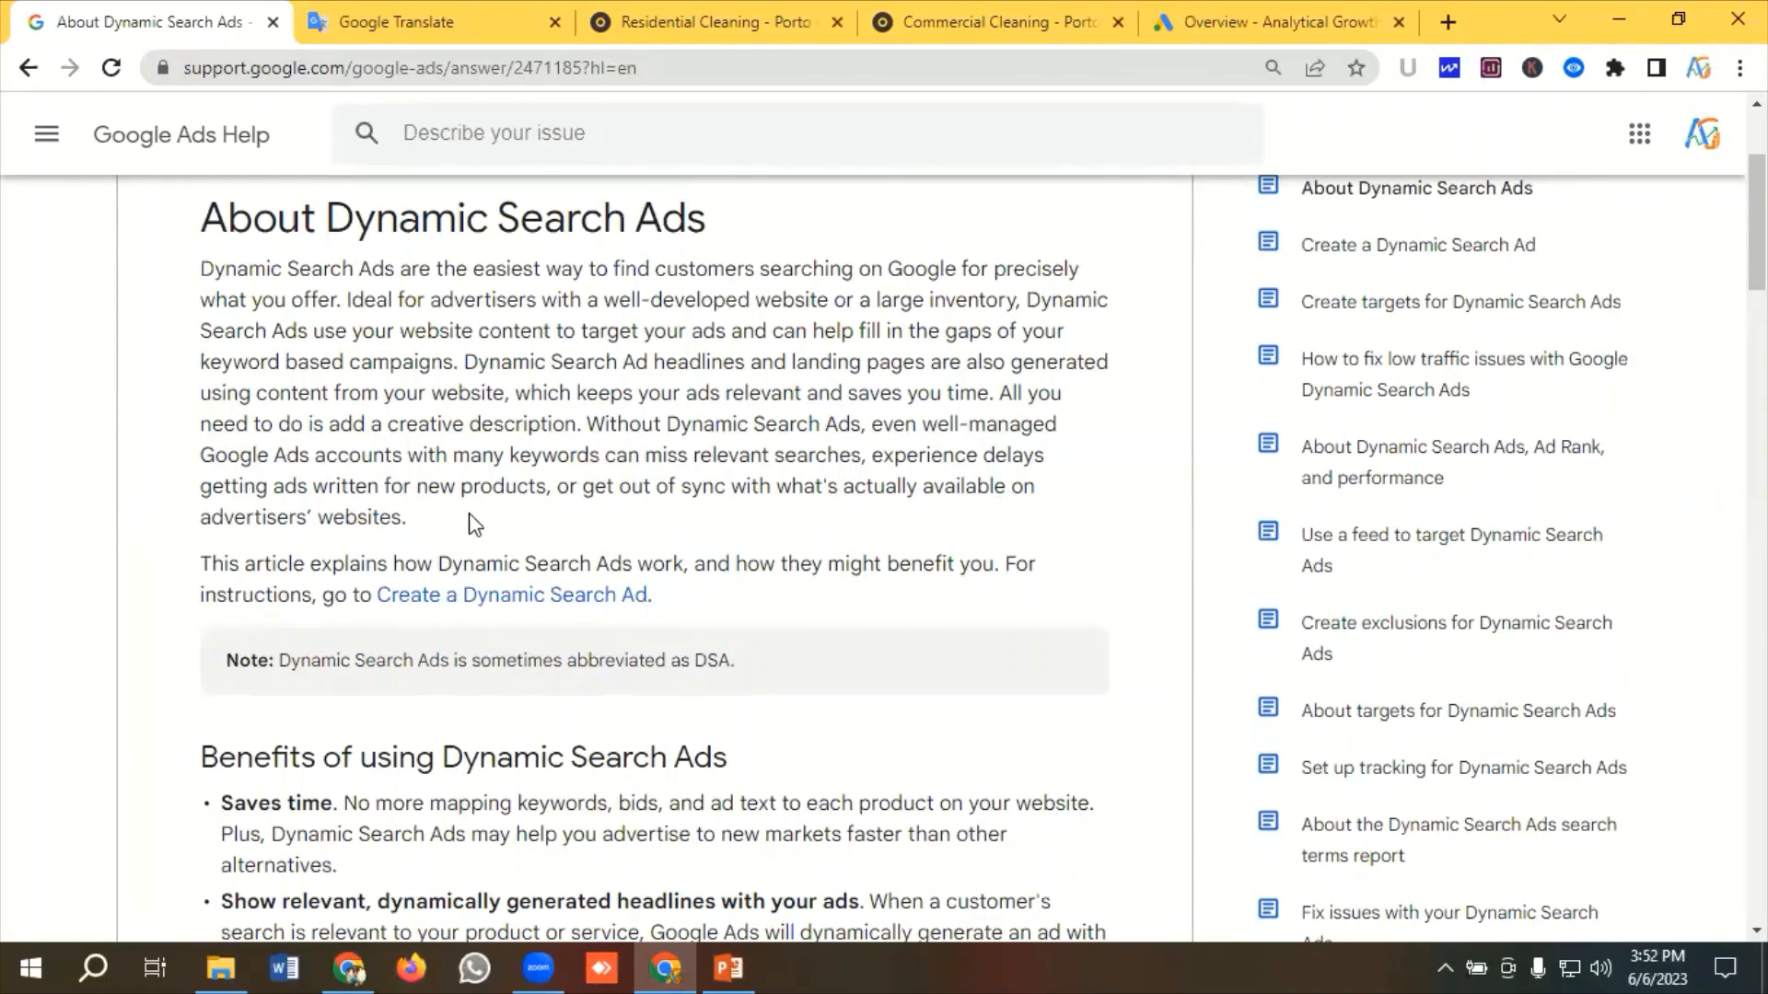
scroll(599, 412, "down", 4)
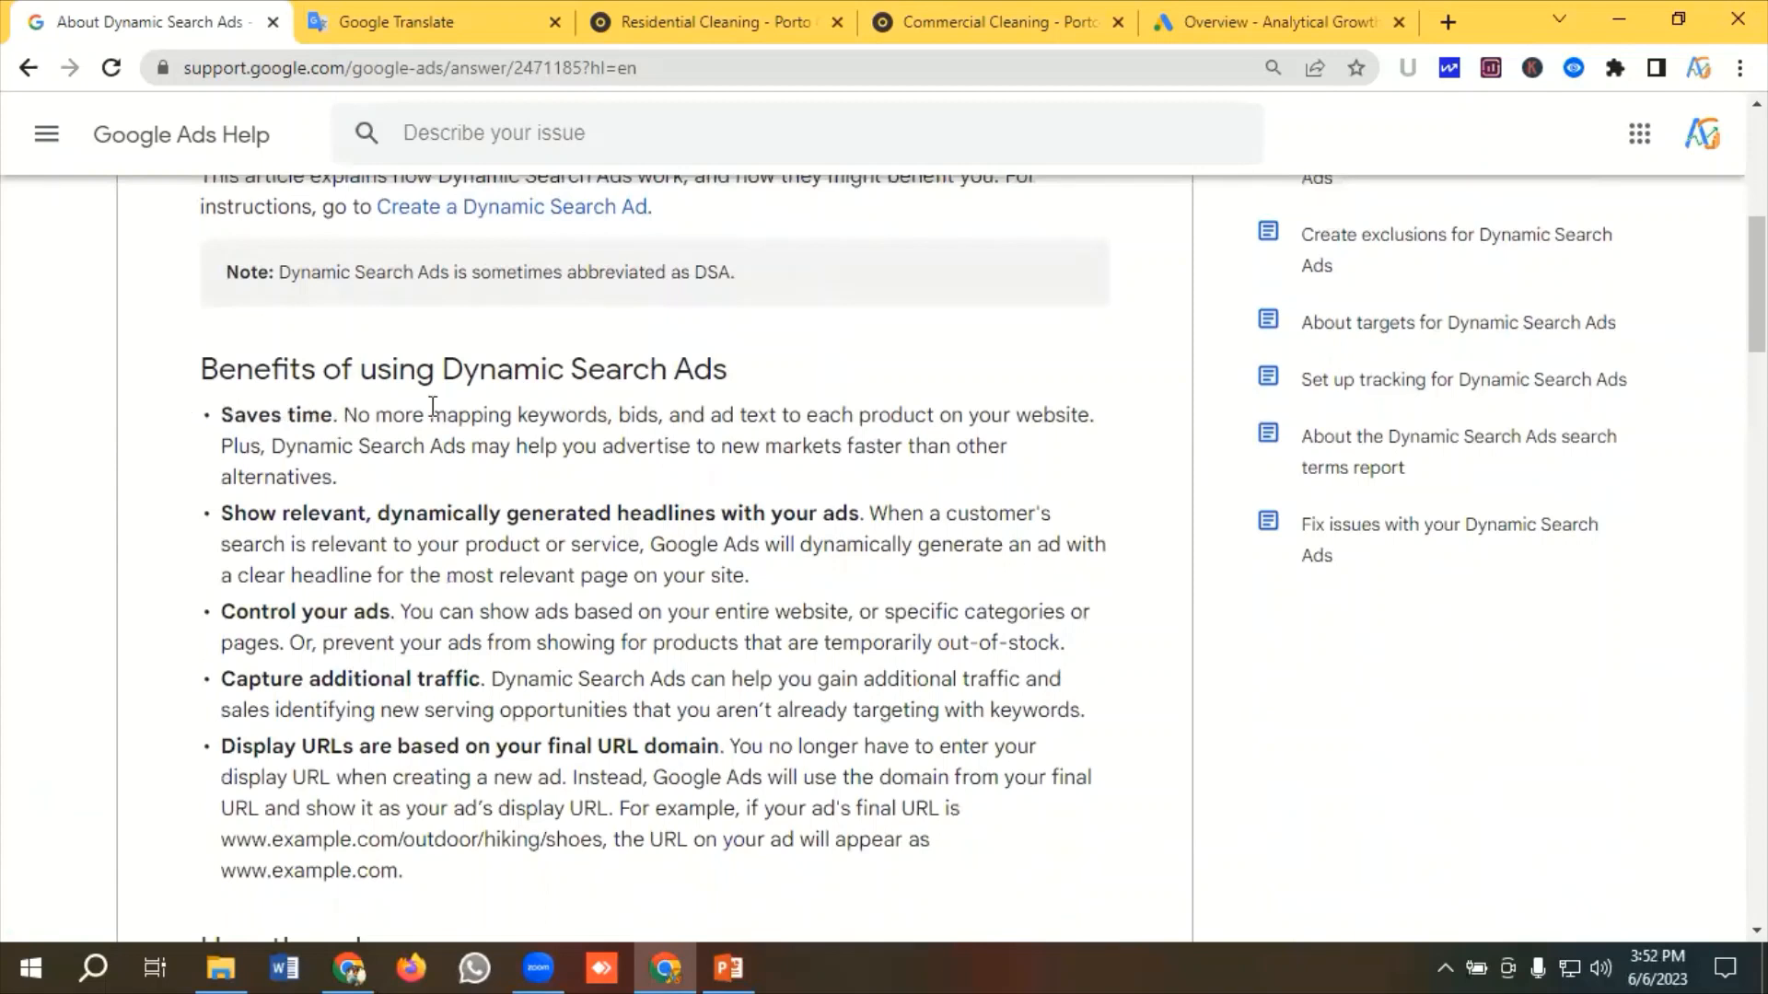
scroll(387, 414, "down", 1)
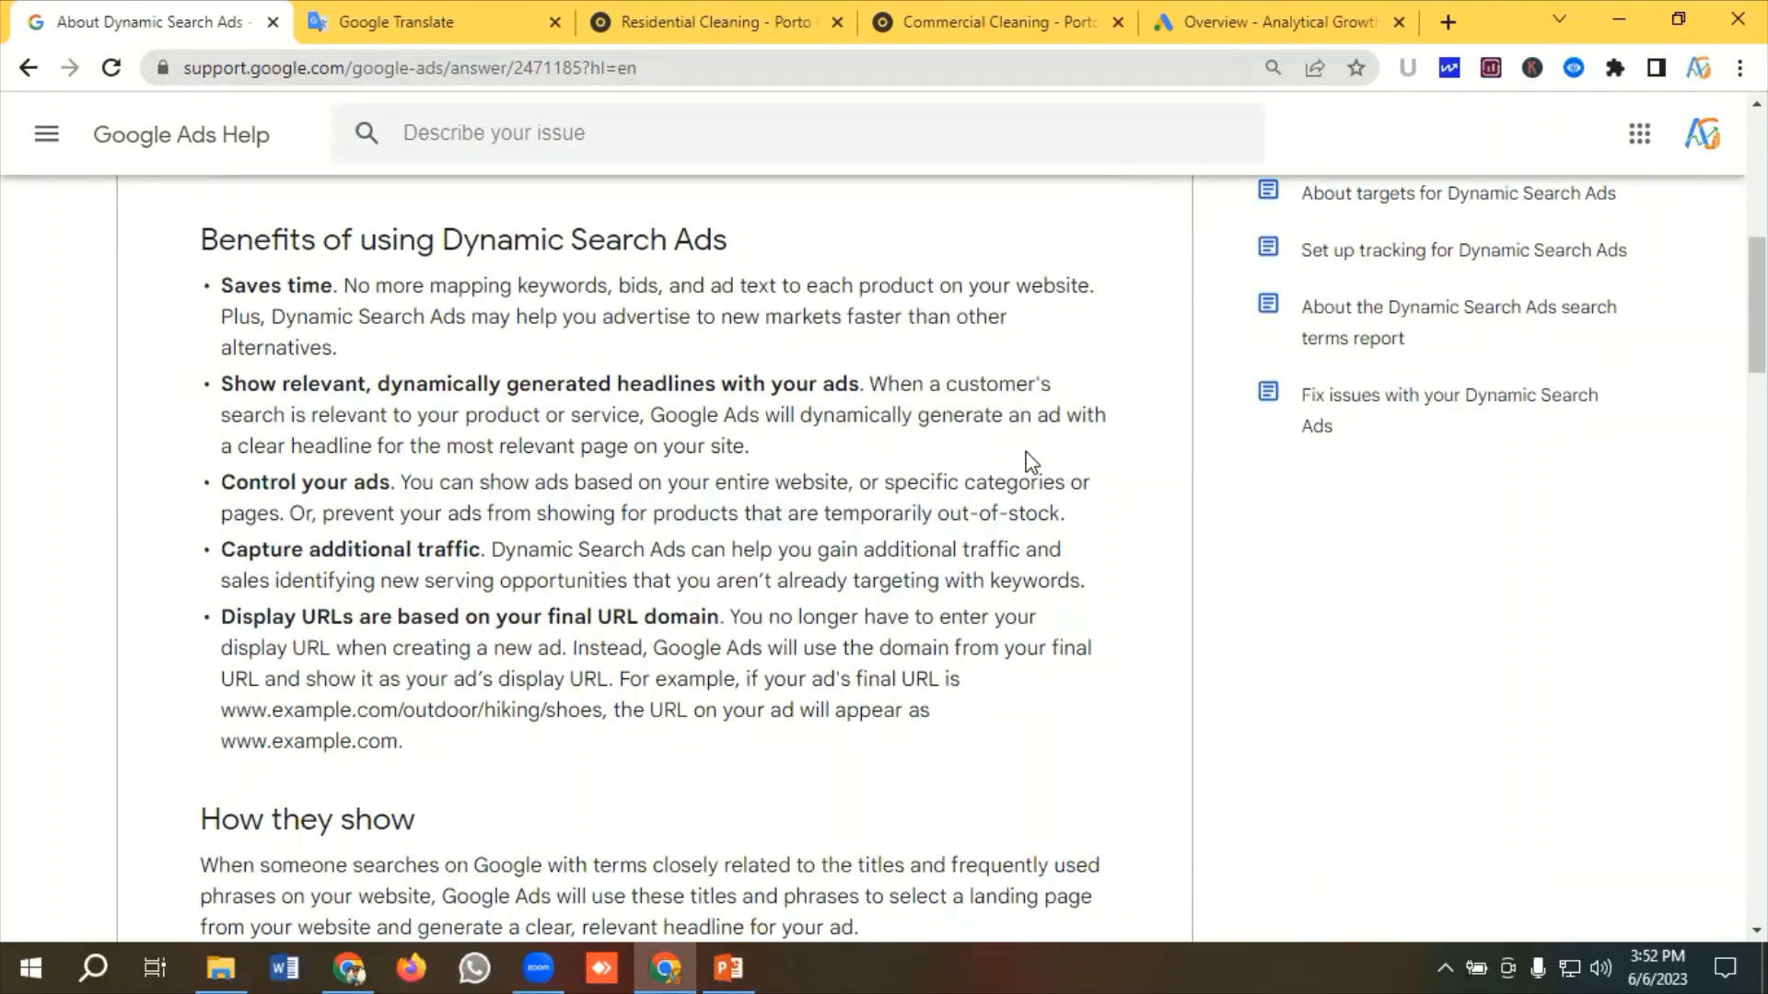
scroll(1026, 460, "down", 1)
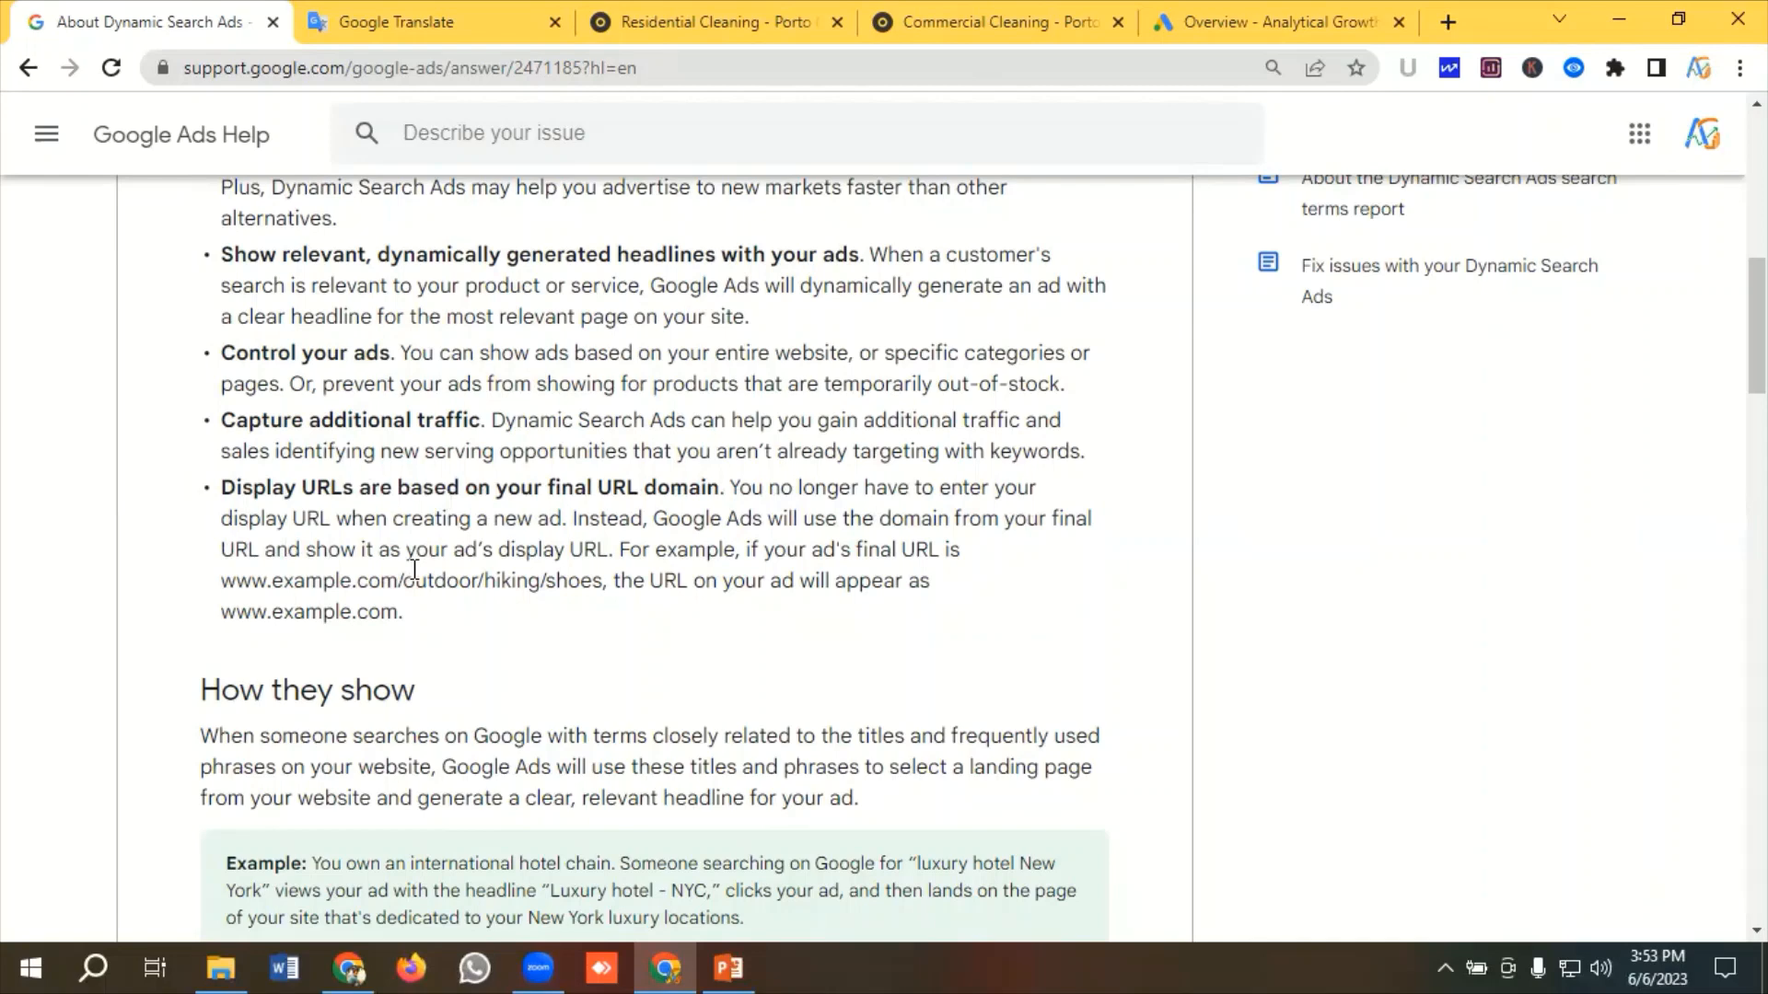
scroll(413, 569, "down", 3)
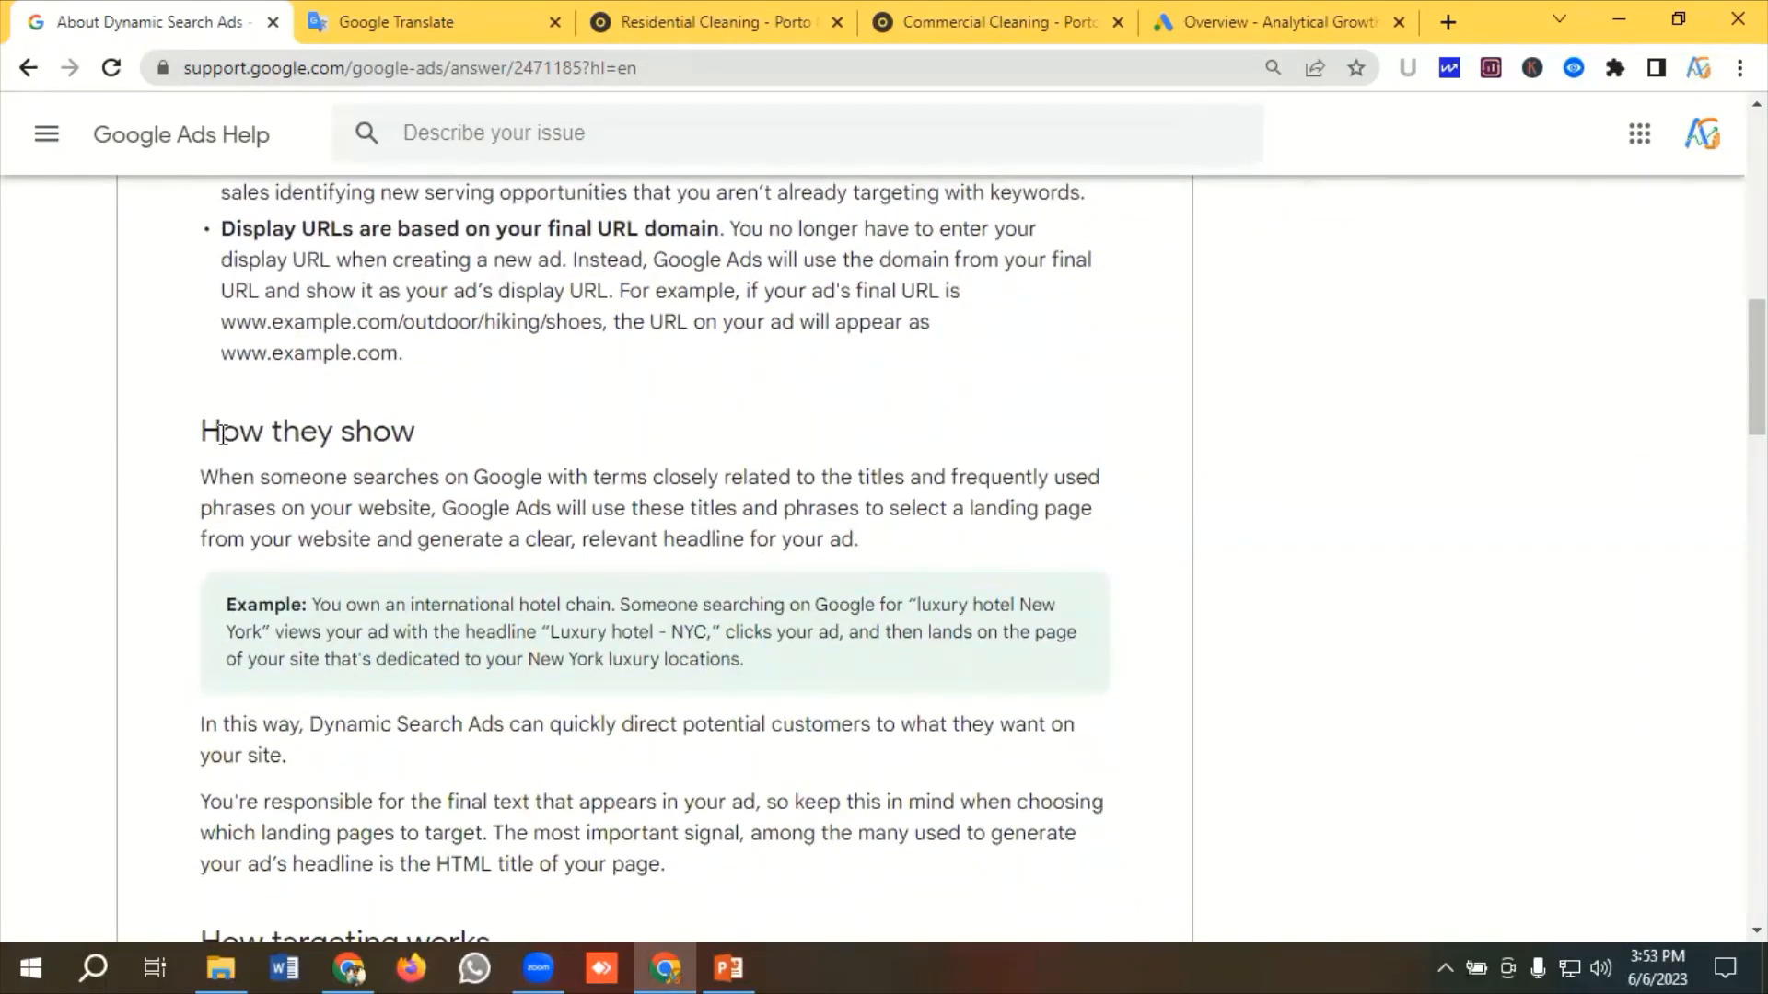
scroll(424, 450, "down", 7)
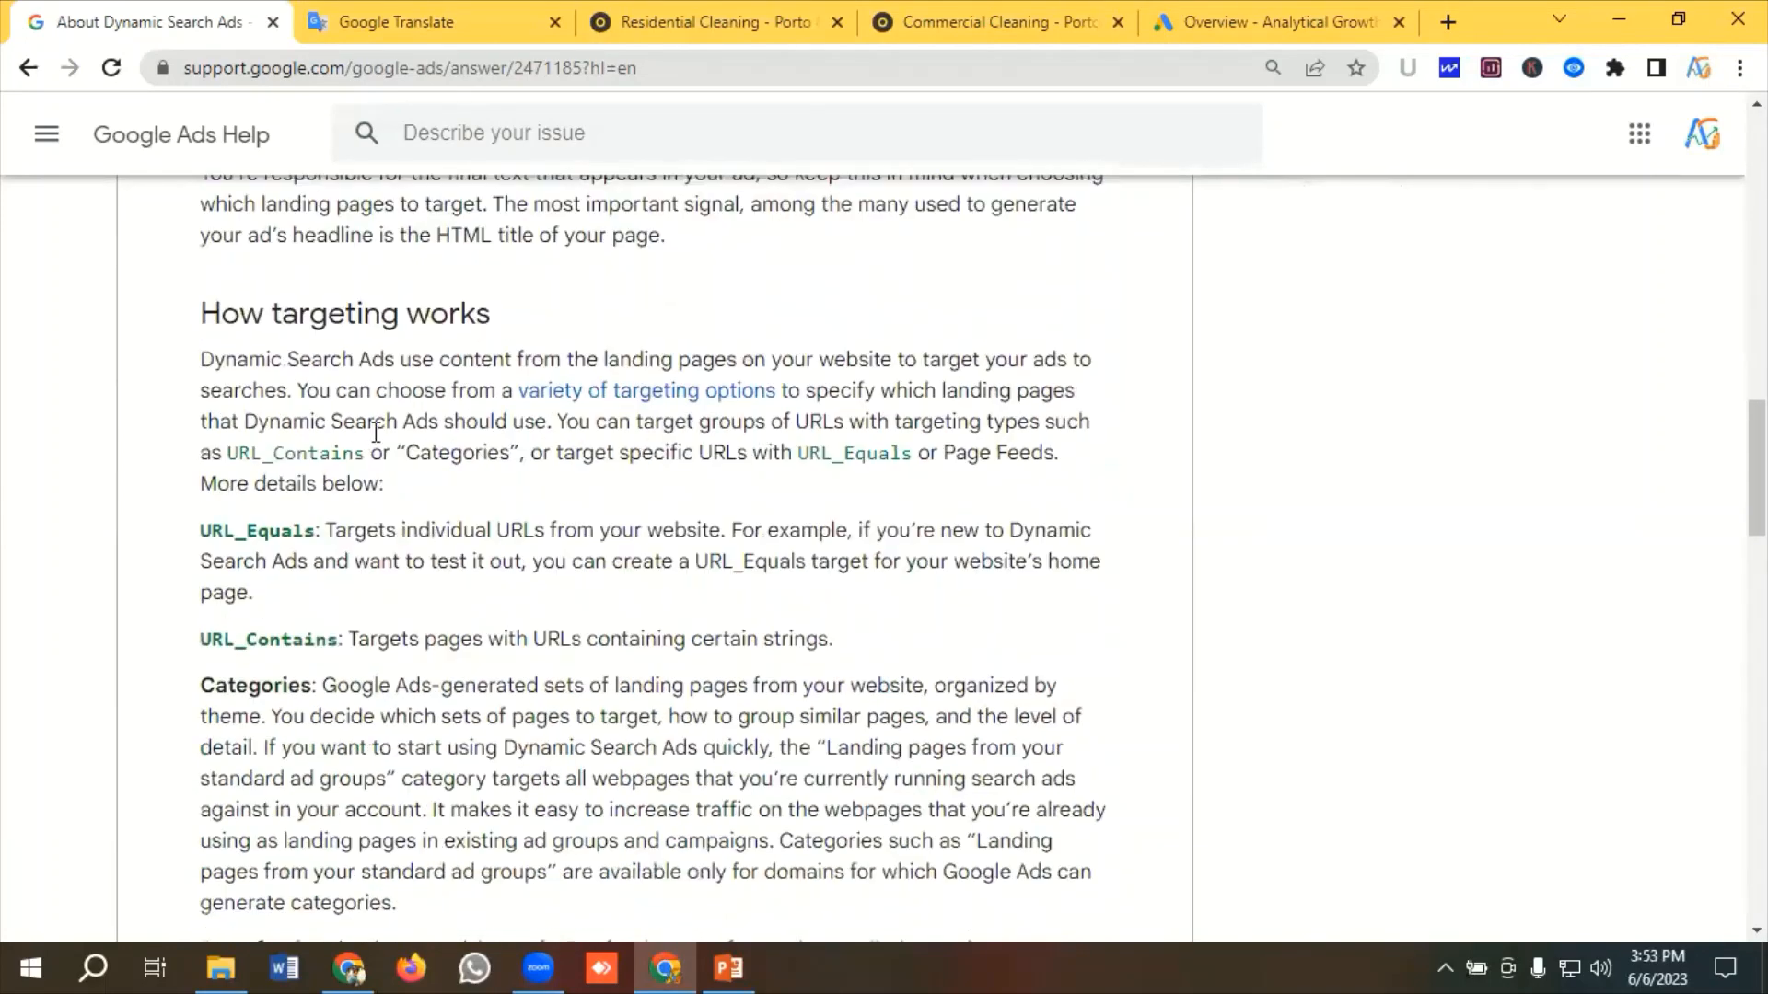
scroll(556, 349, "down", 7)
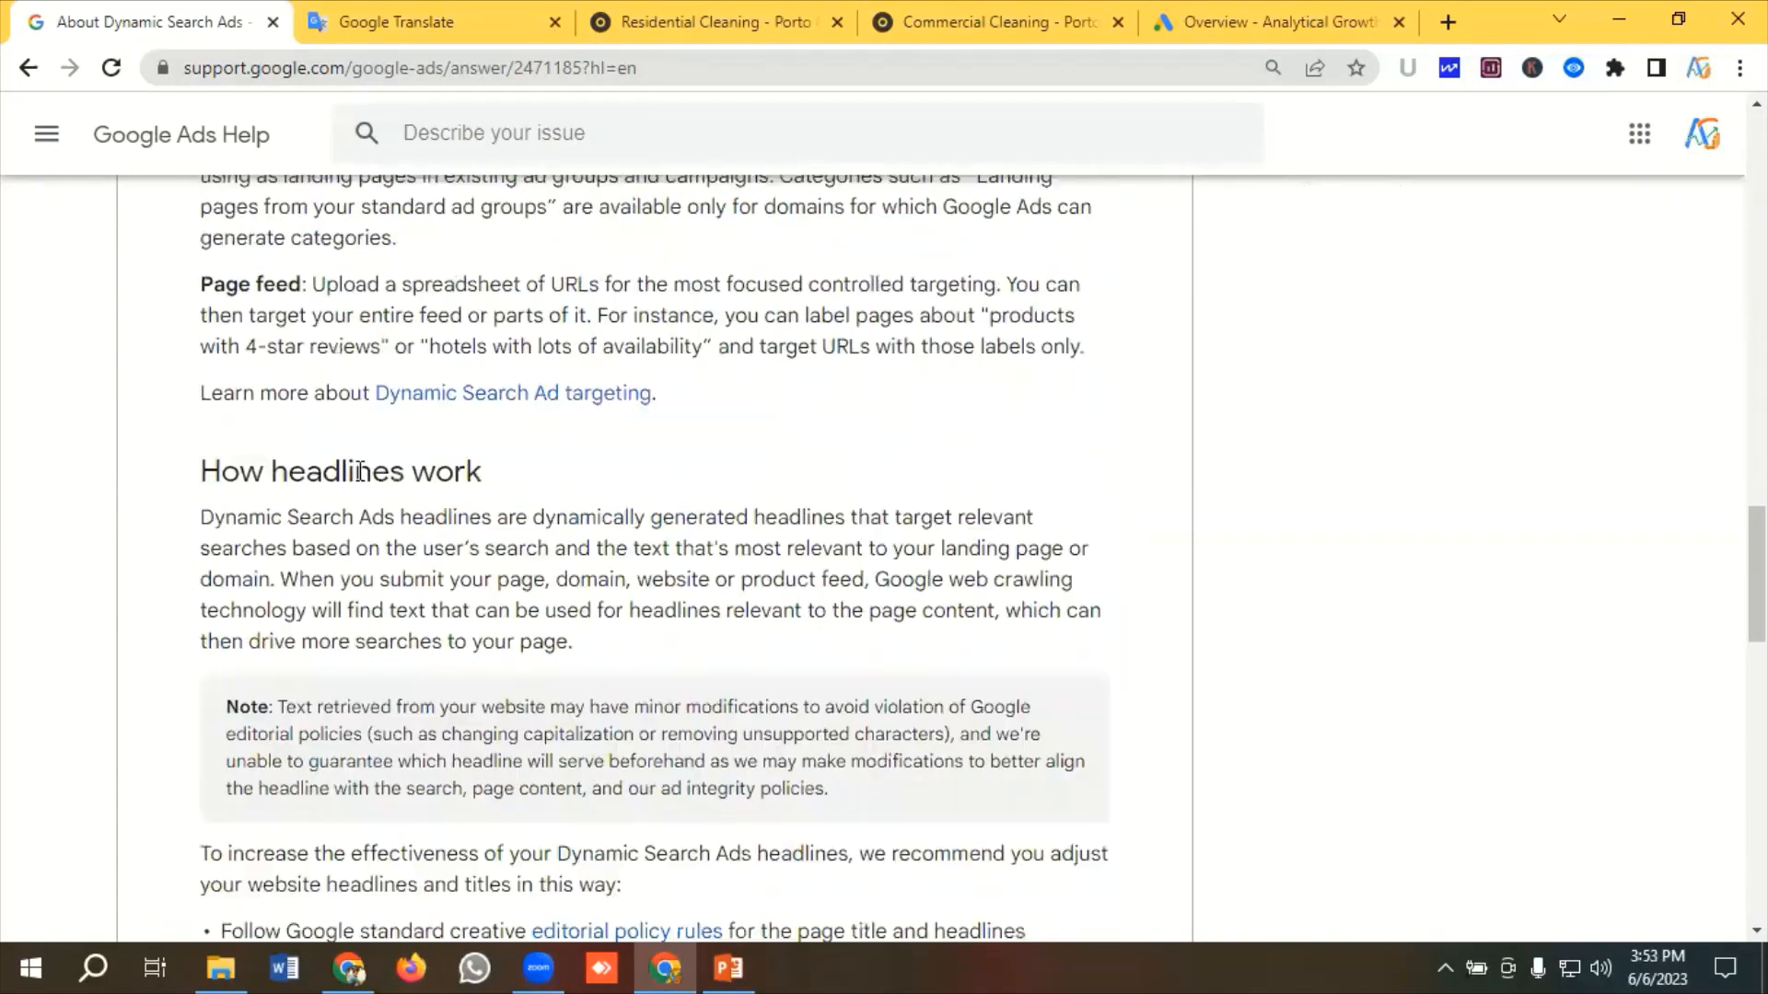
scroll(516, 472, "down", 7)
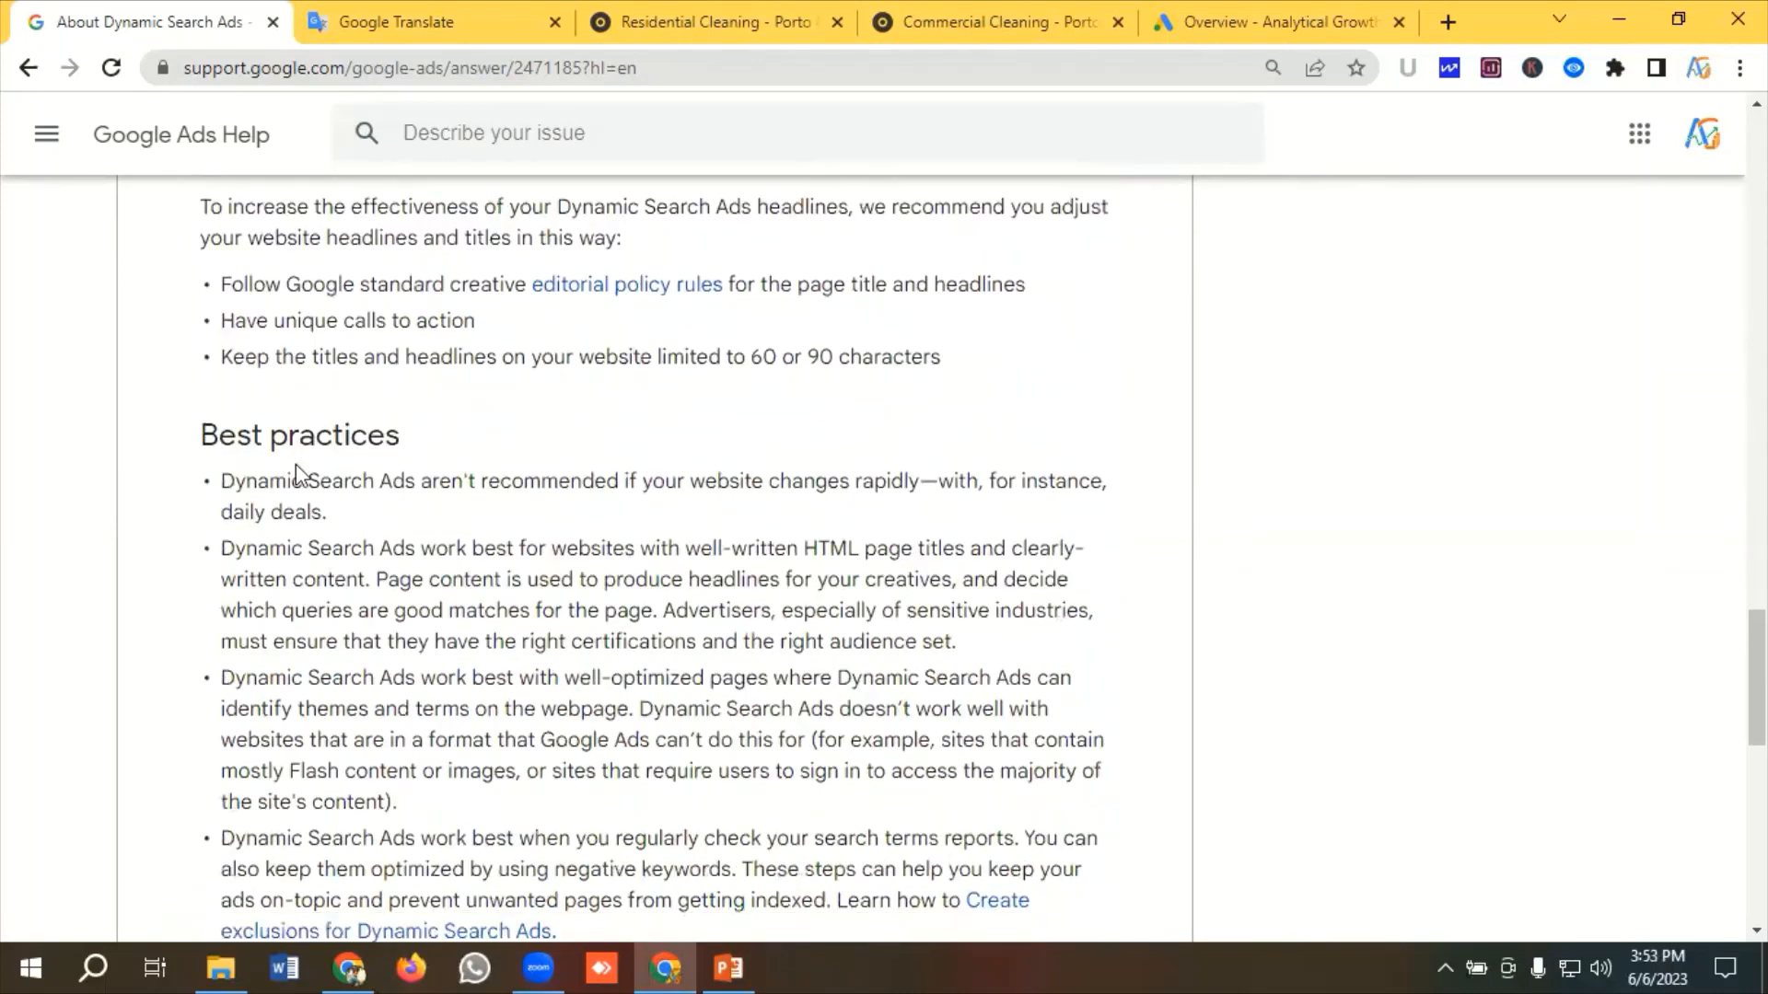
left_click(396, 67)
scroll(572, 460, "up", 20)
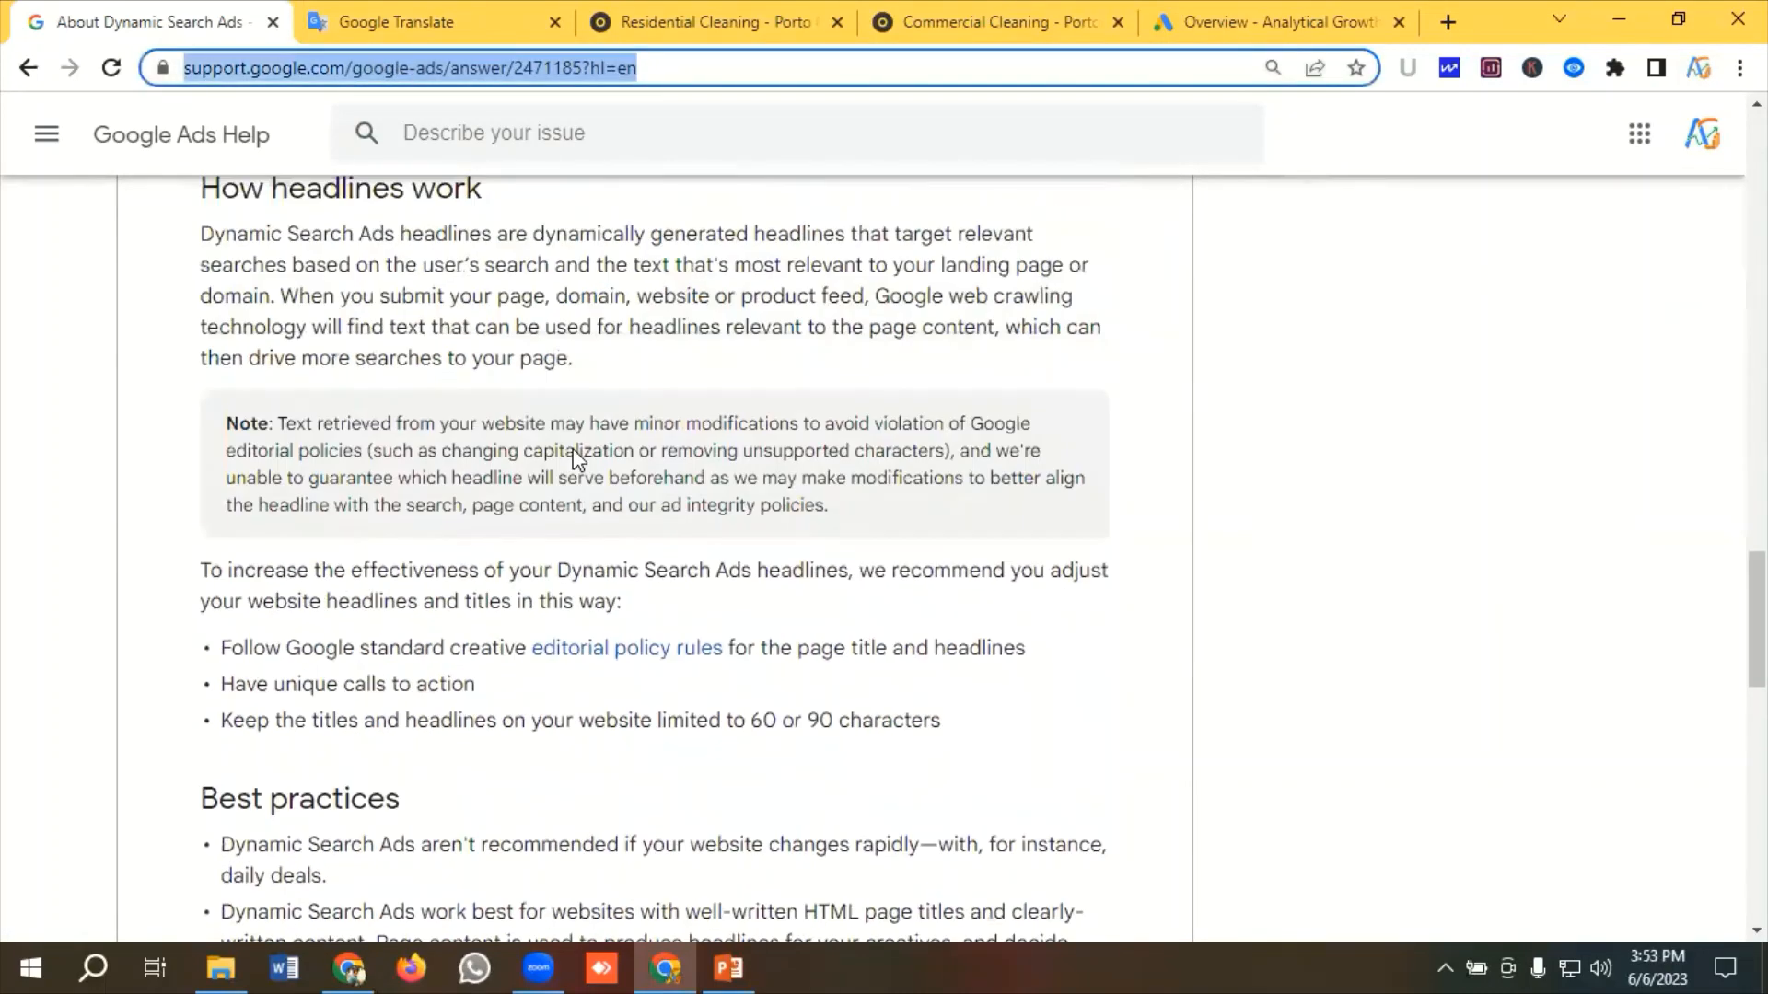
scroll(573, 459, "up", 10)
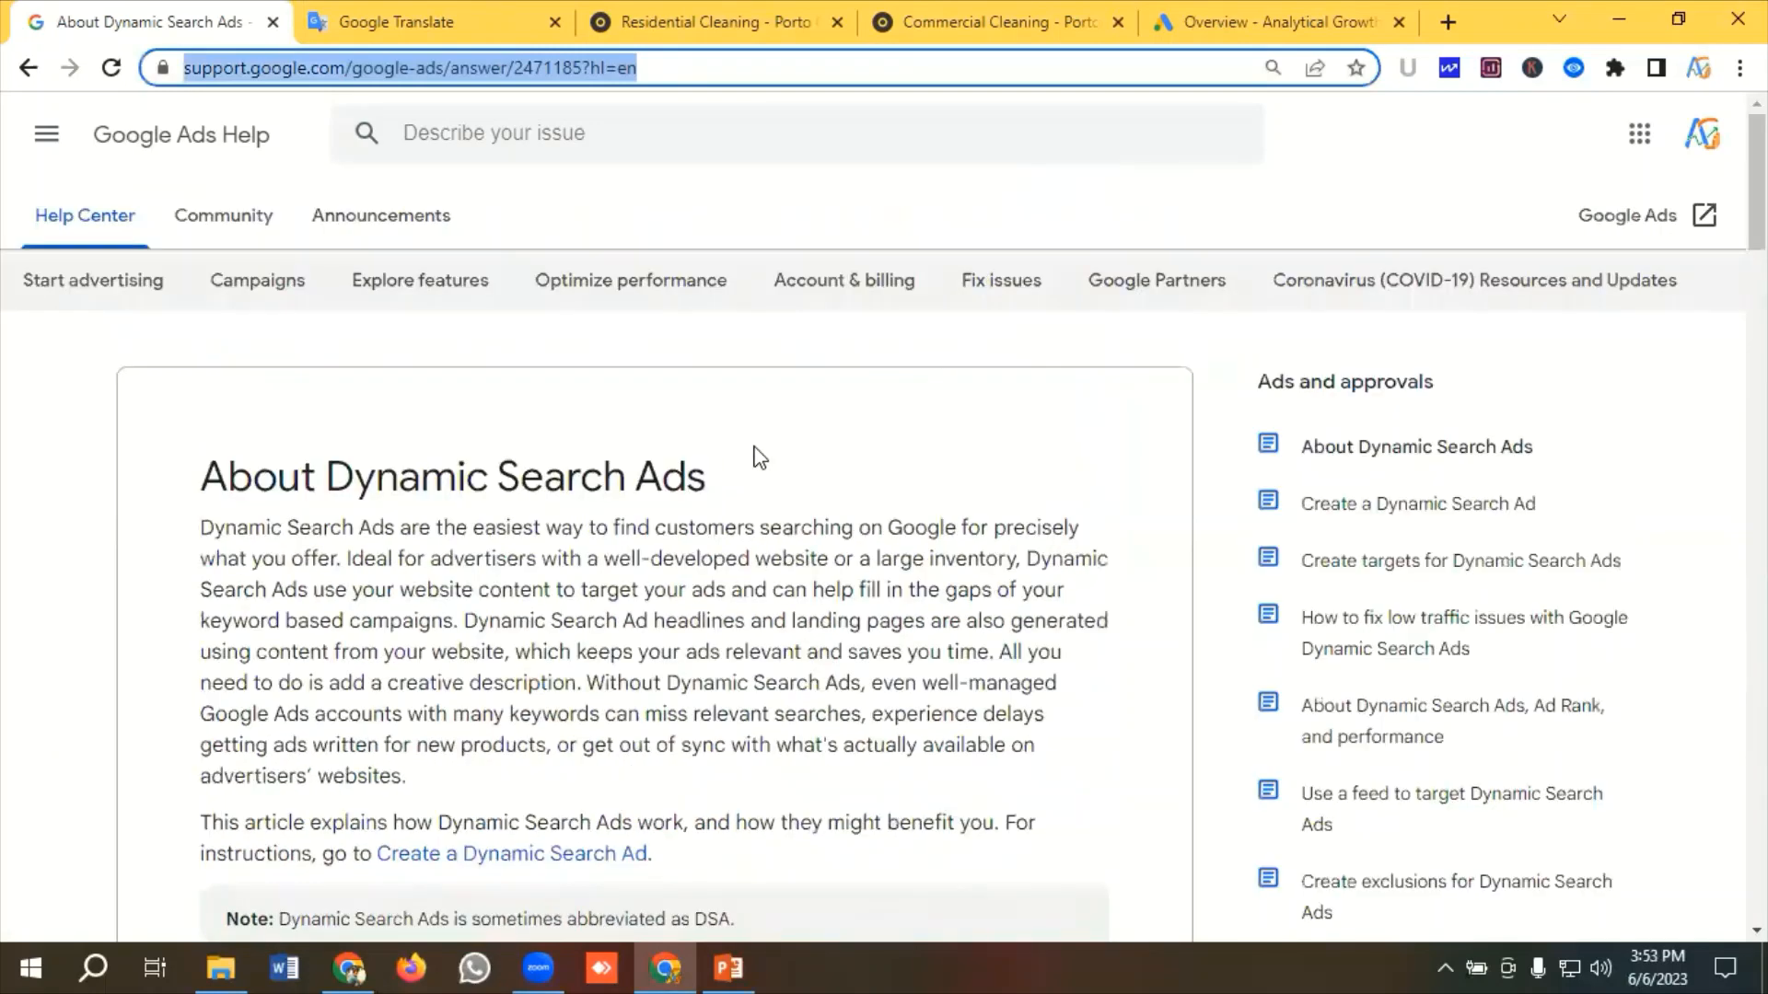
left_click(789, 434)
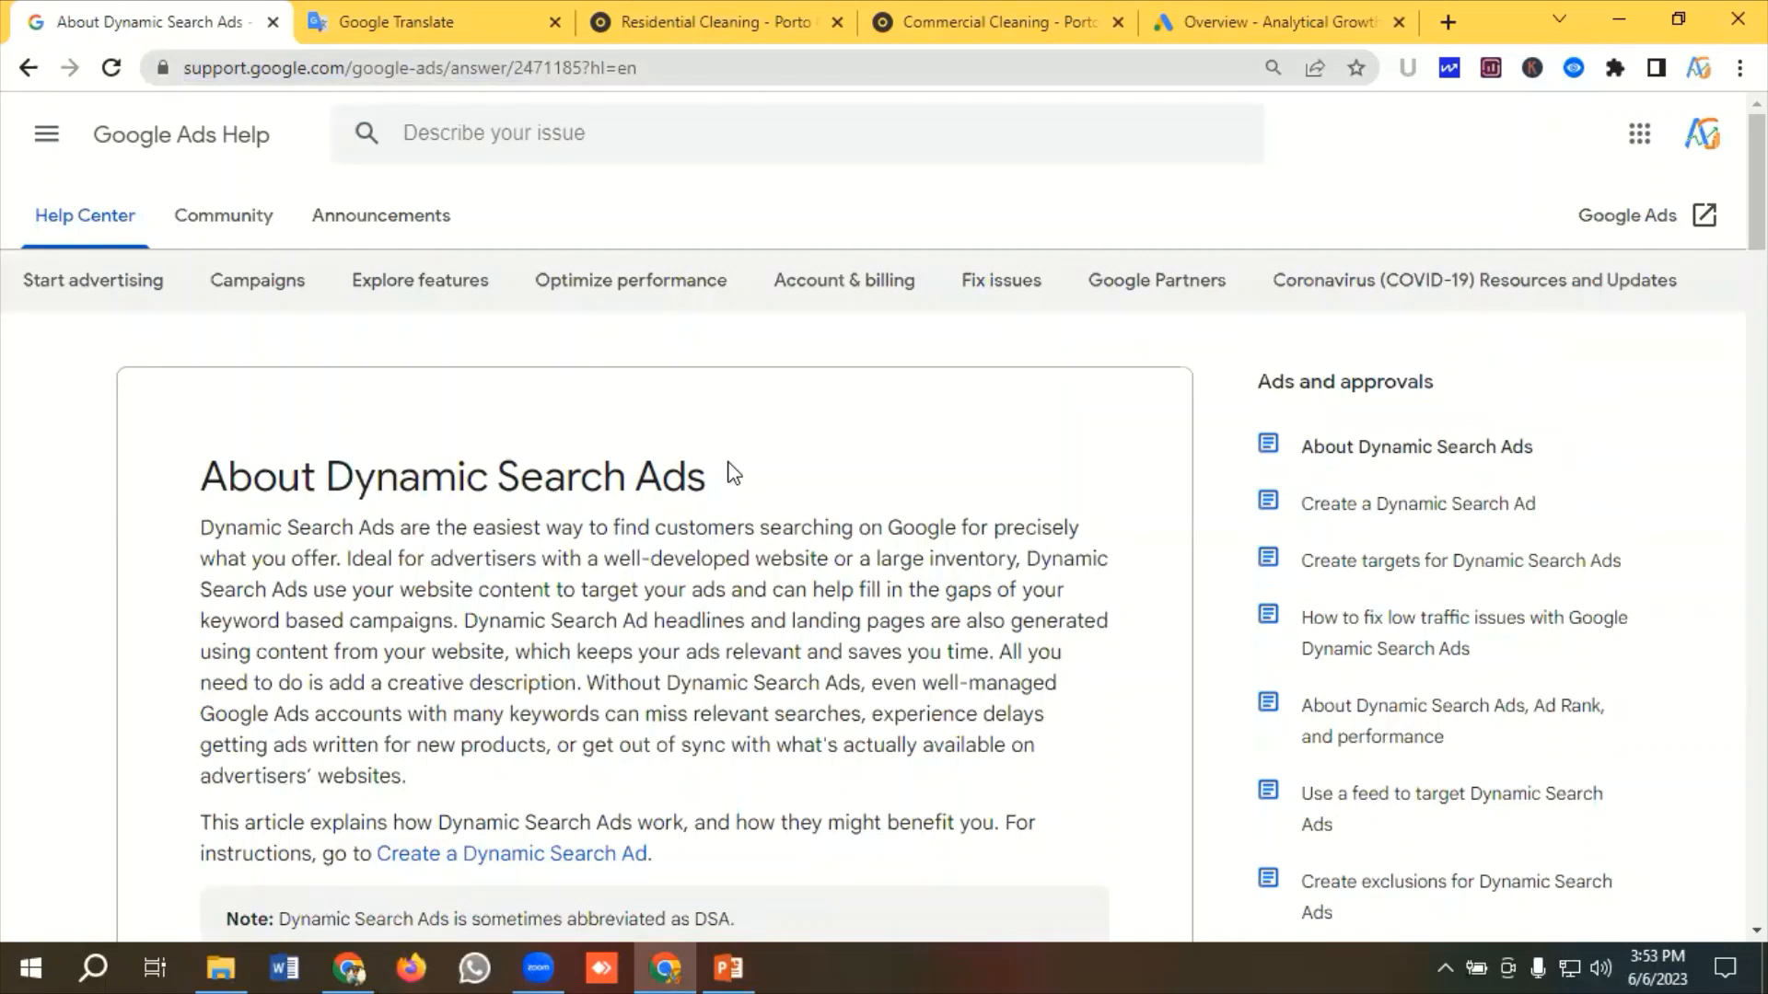
Review the Residential Cleaning and Commercial Cleaning service pages on the Porto cleaning website
left_click(727, 20)
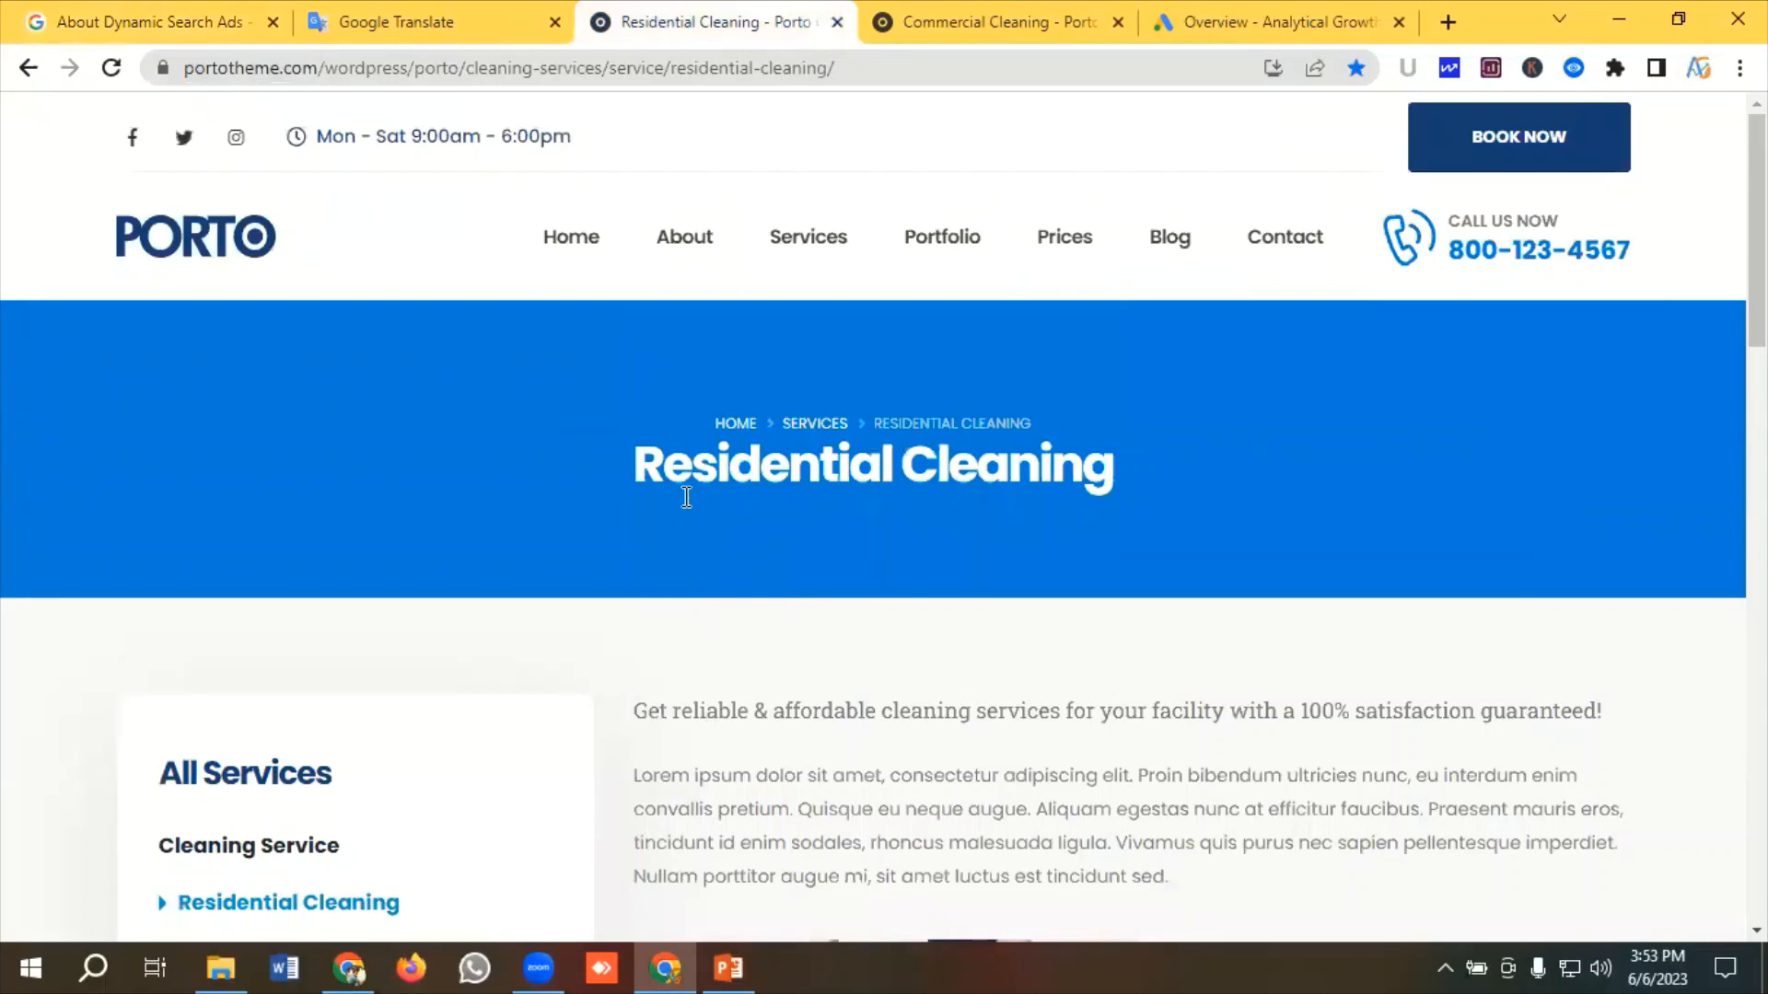
left_click_drag(604, 461, 1092, 471)
left_click(1004, 22)
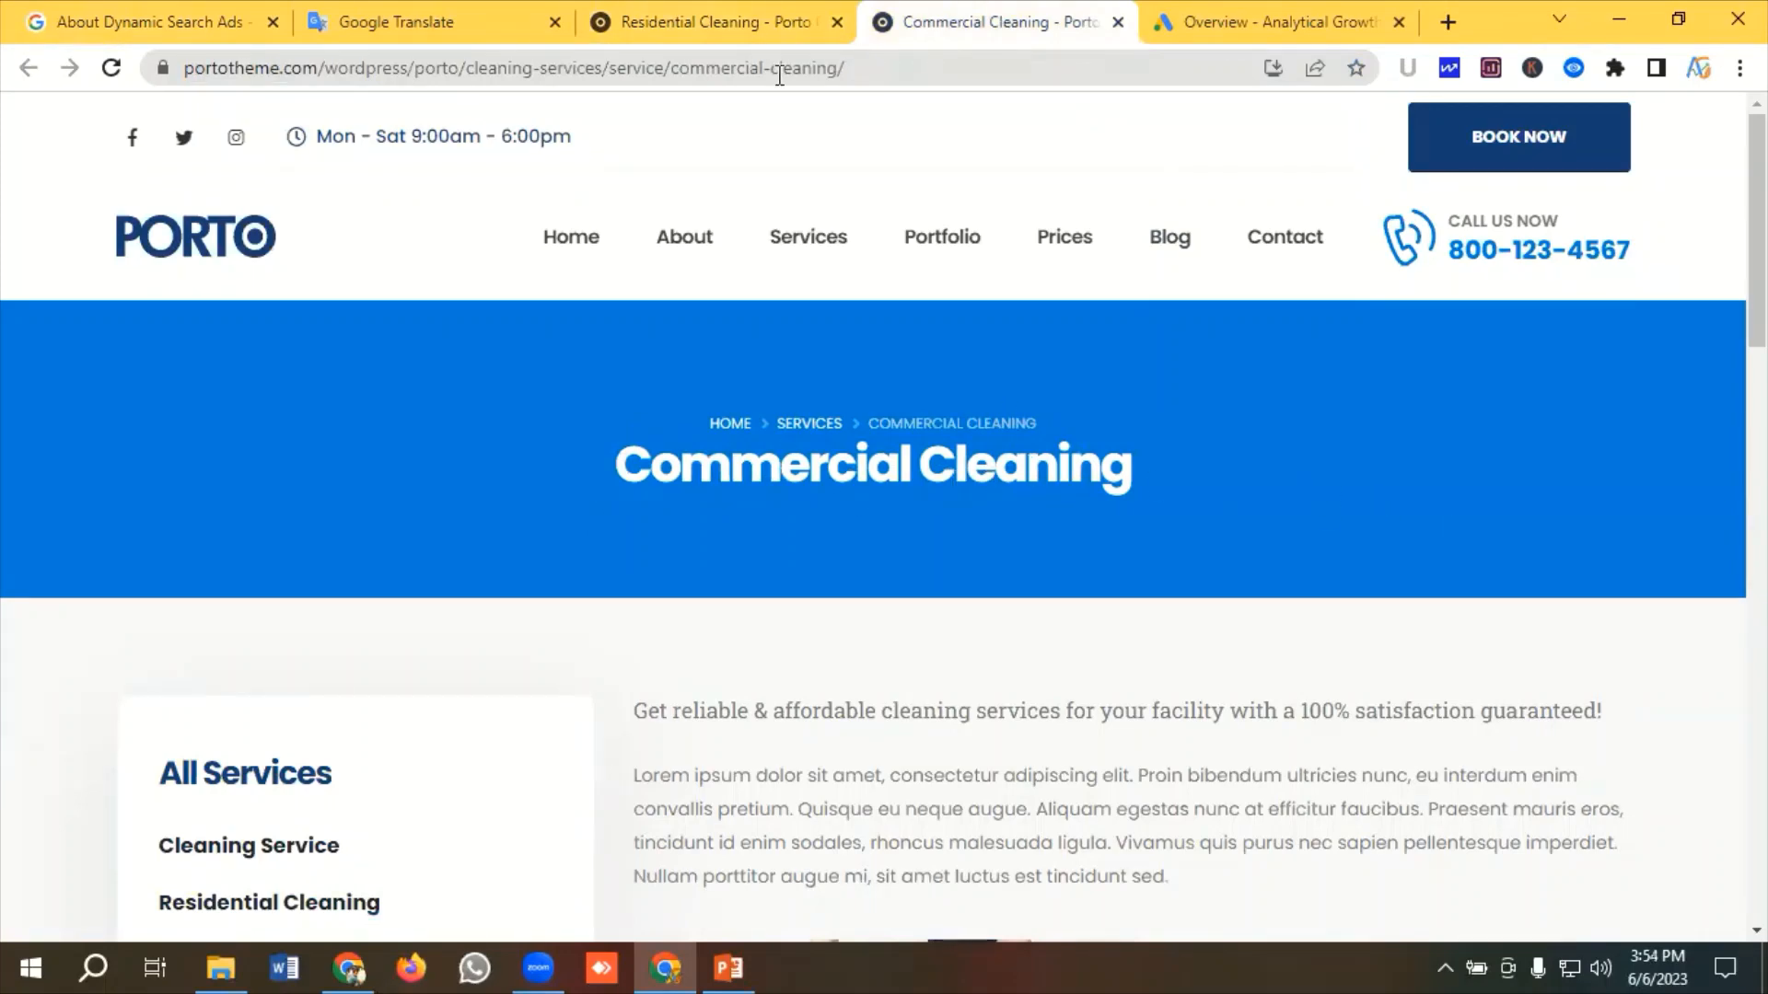
Review the drafted commercial and residential ad descriptions, call asset and callout assets in Google Translate
left_click(425, 22)
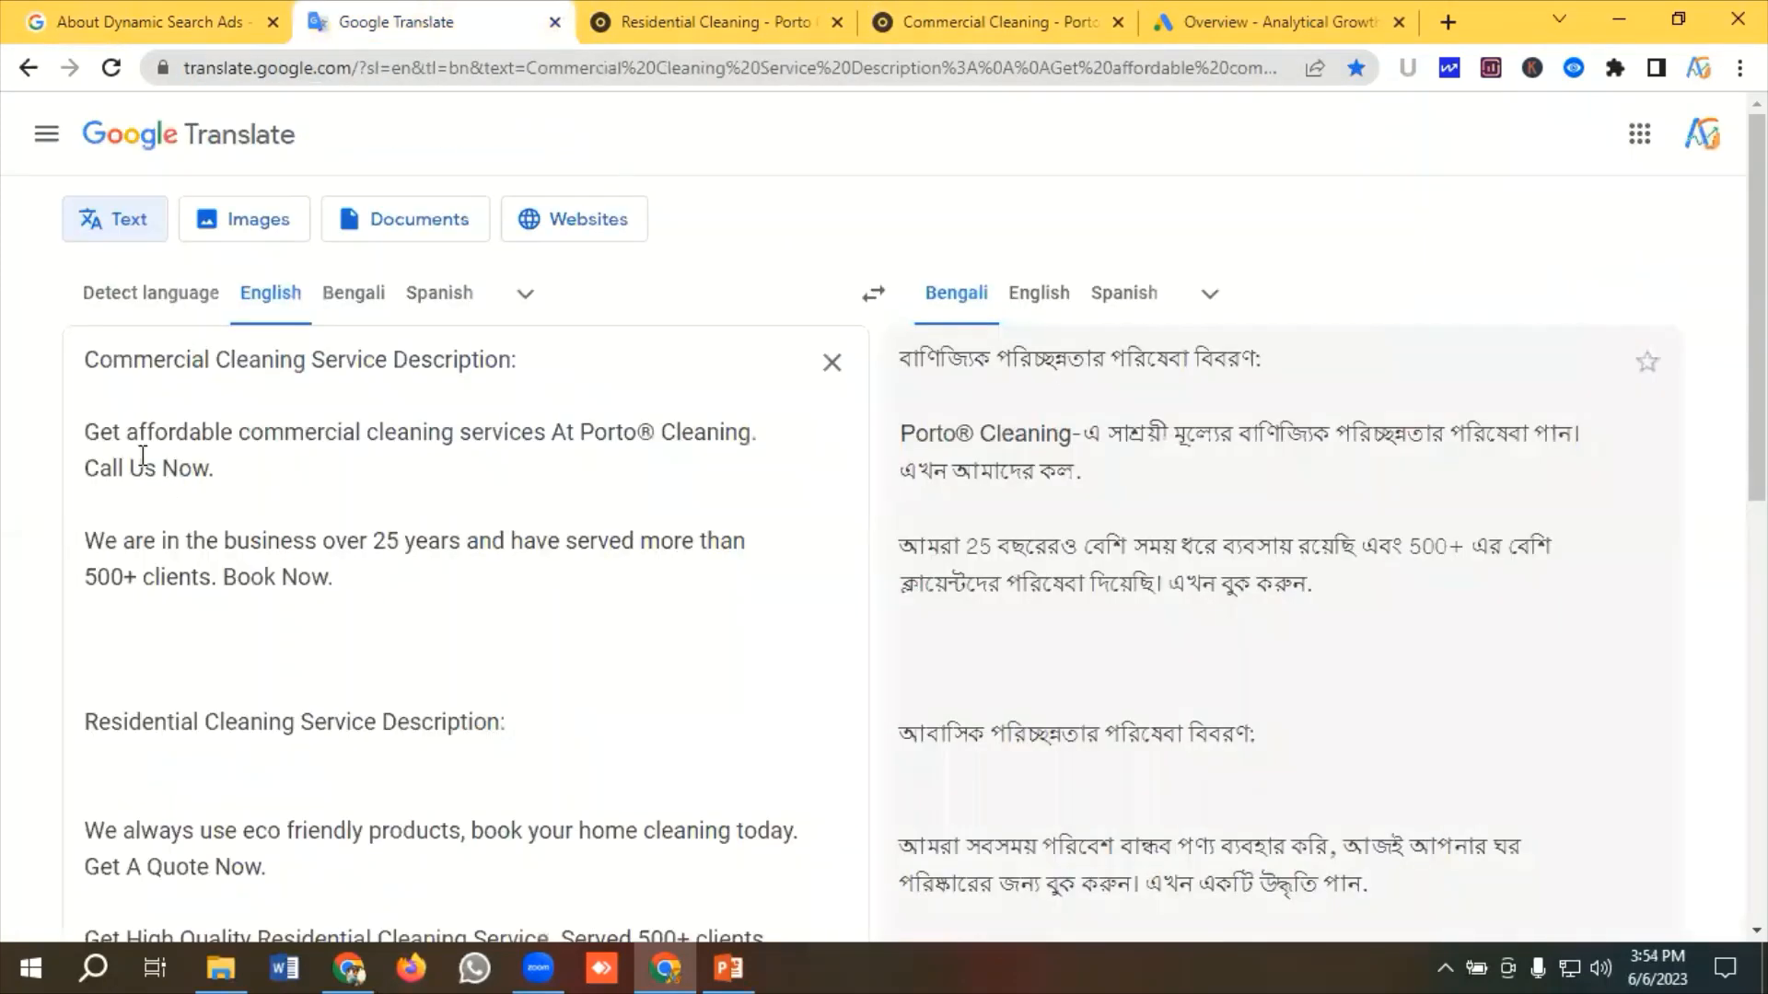
left_click_drag(230, 468, 74, 450)
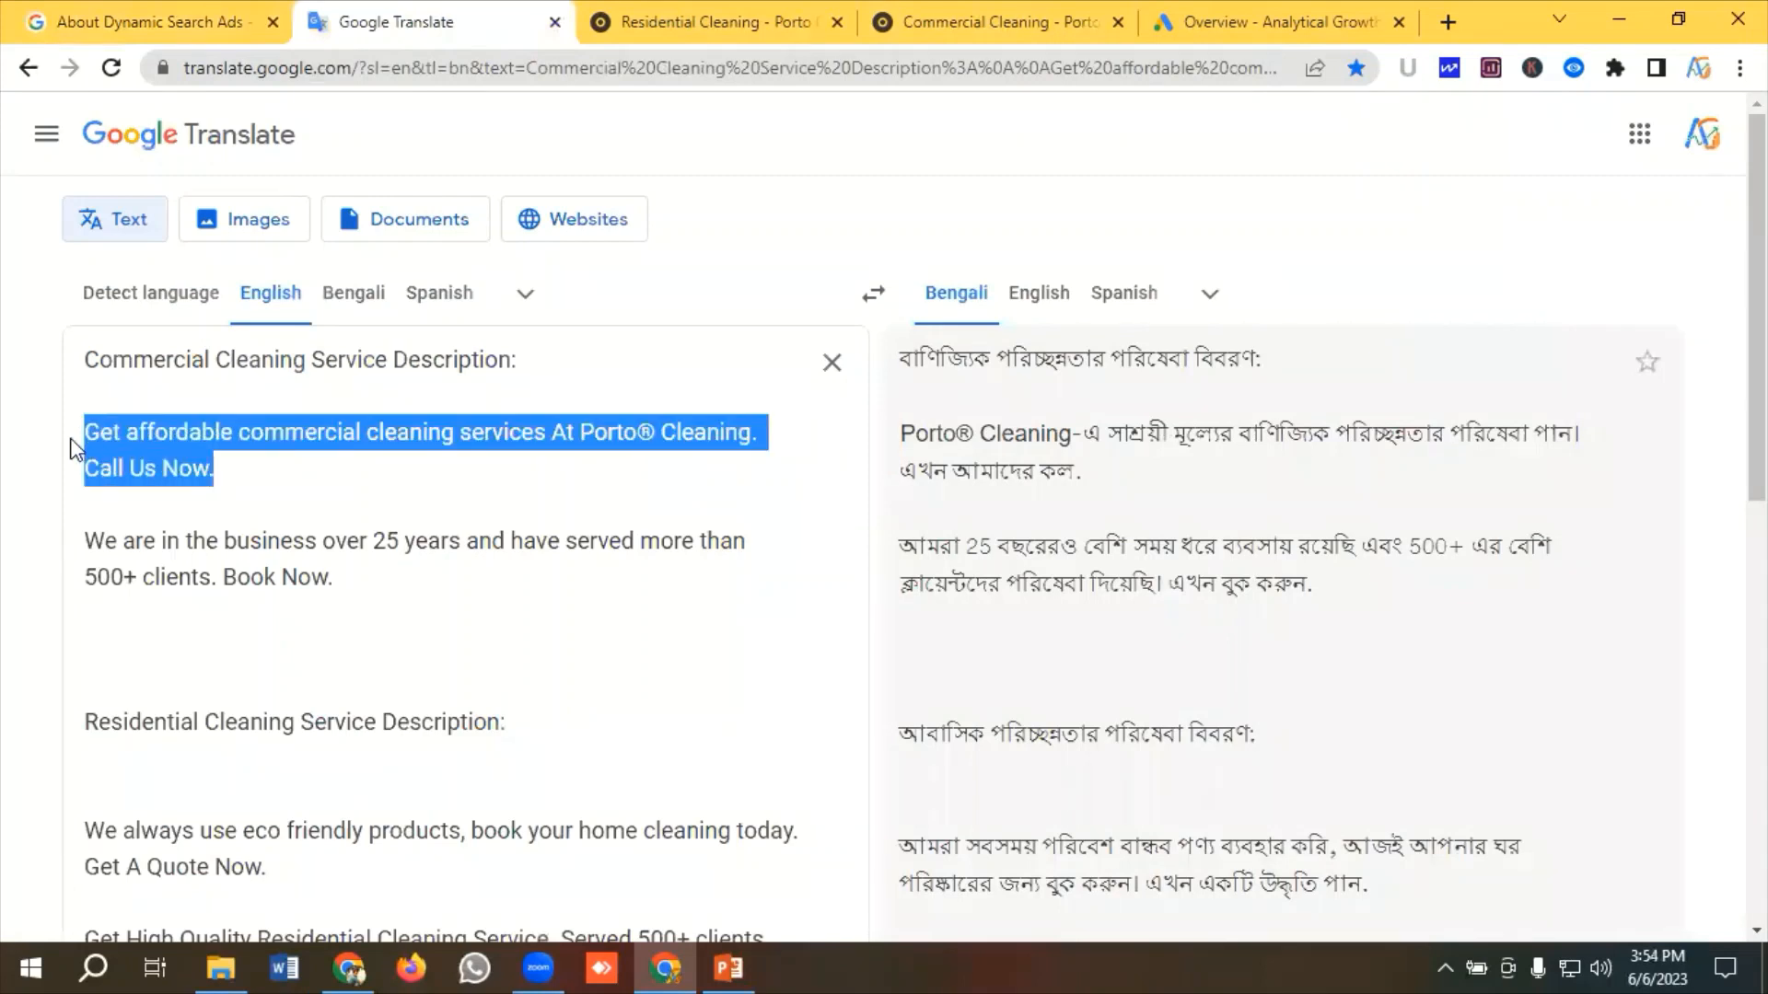
left_click(355, 486)
left_click_drag(363, 592, 47, 442)
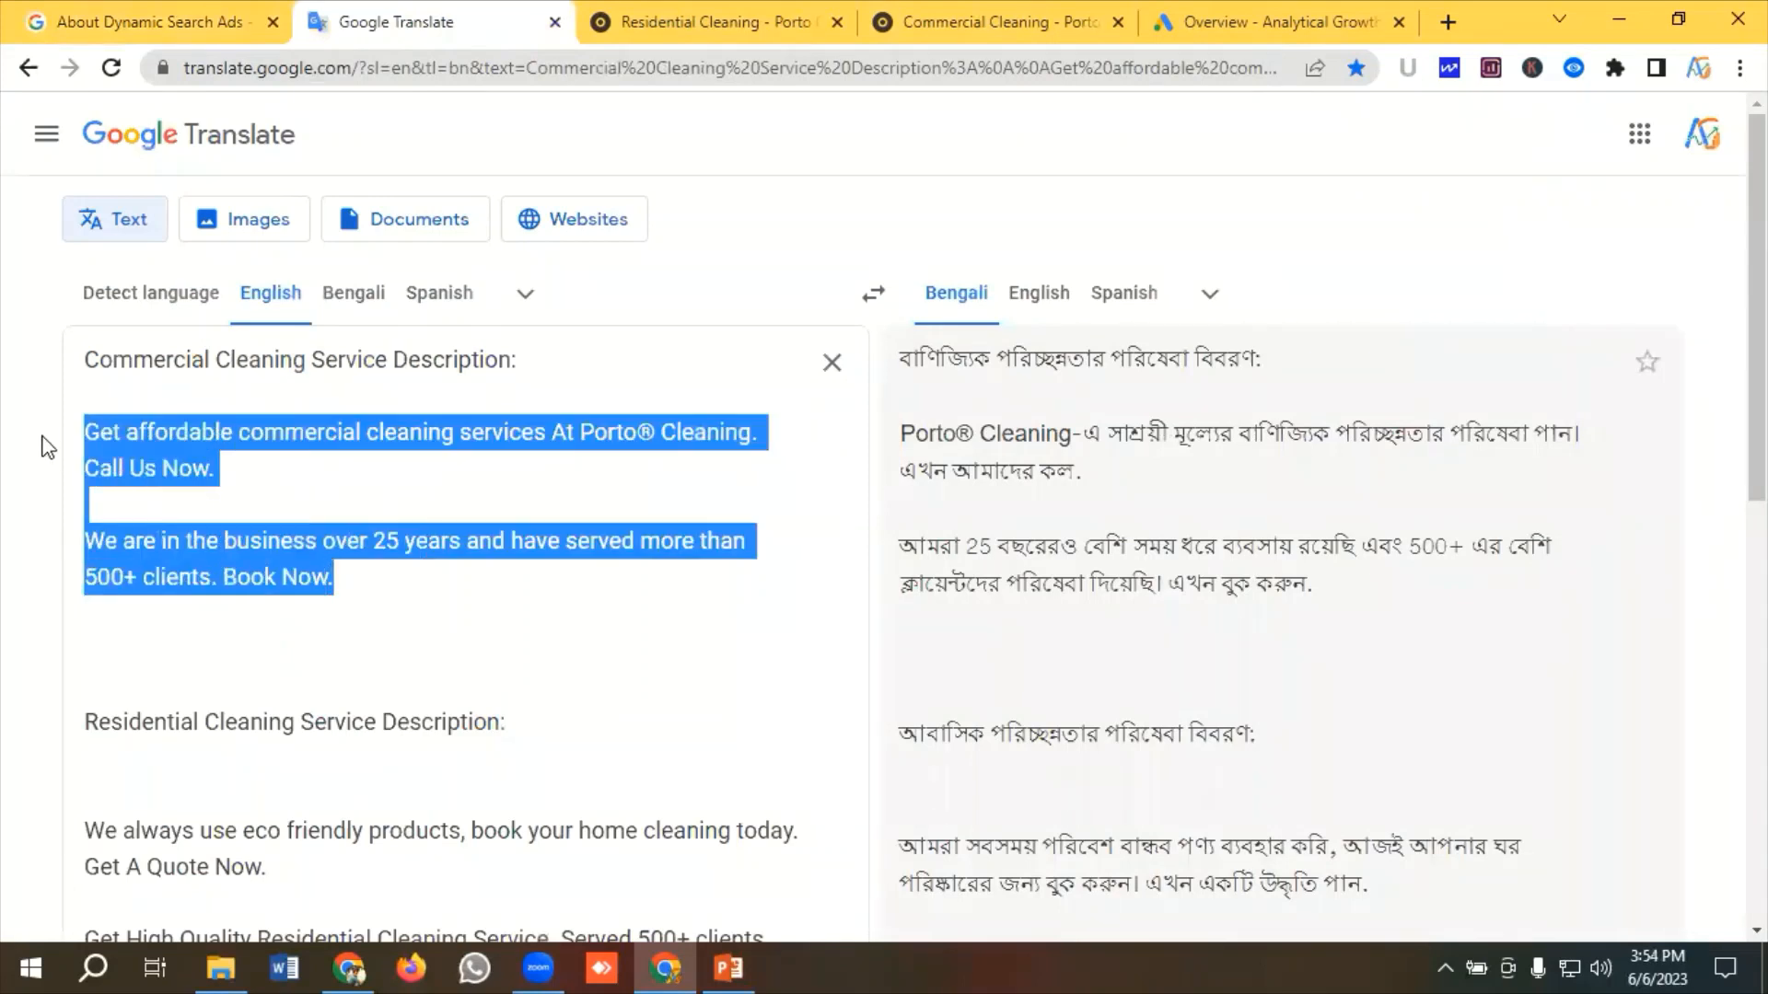
left_click(286, 464)
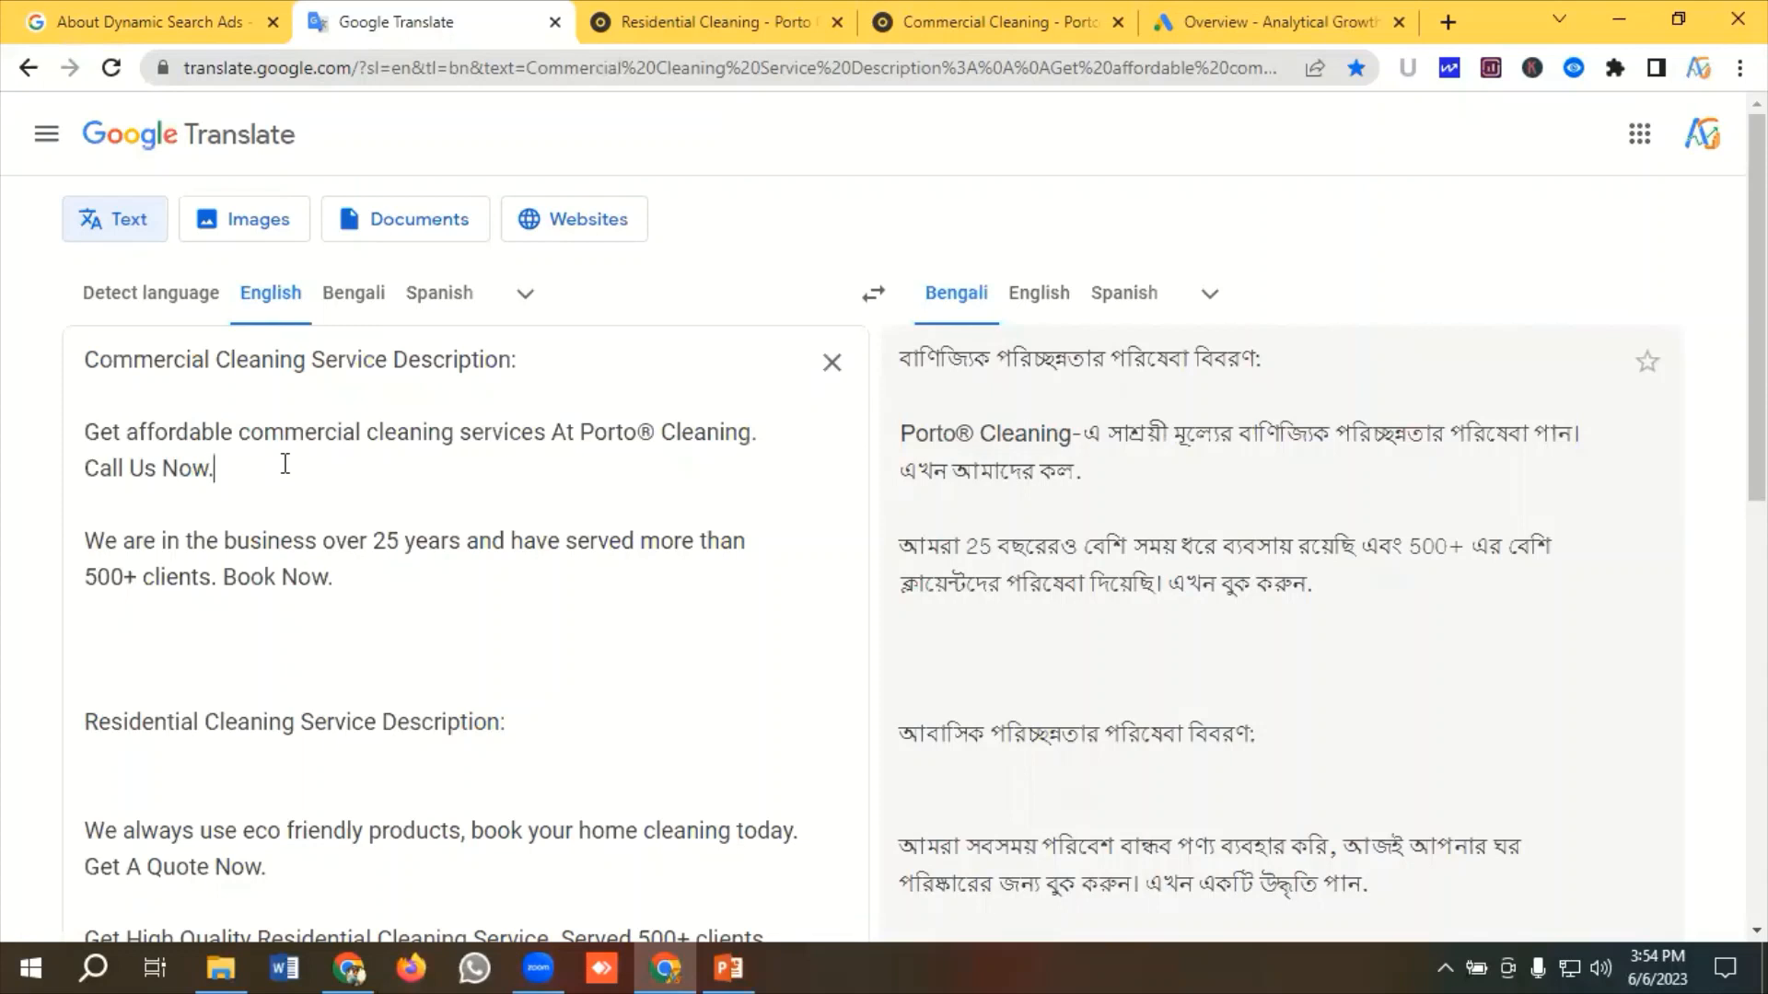
left_click_drag(353, 586, 63, 434)
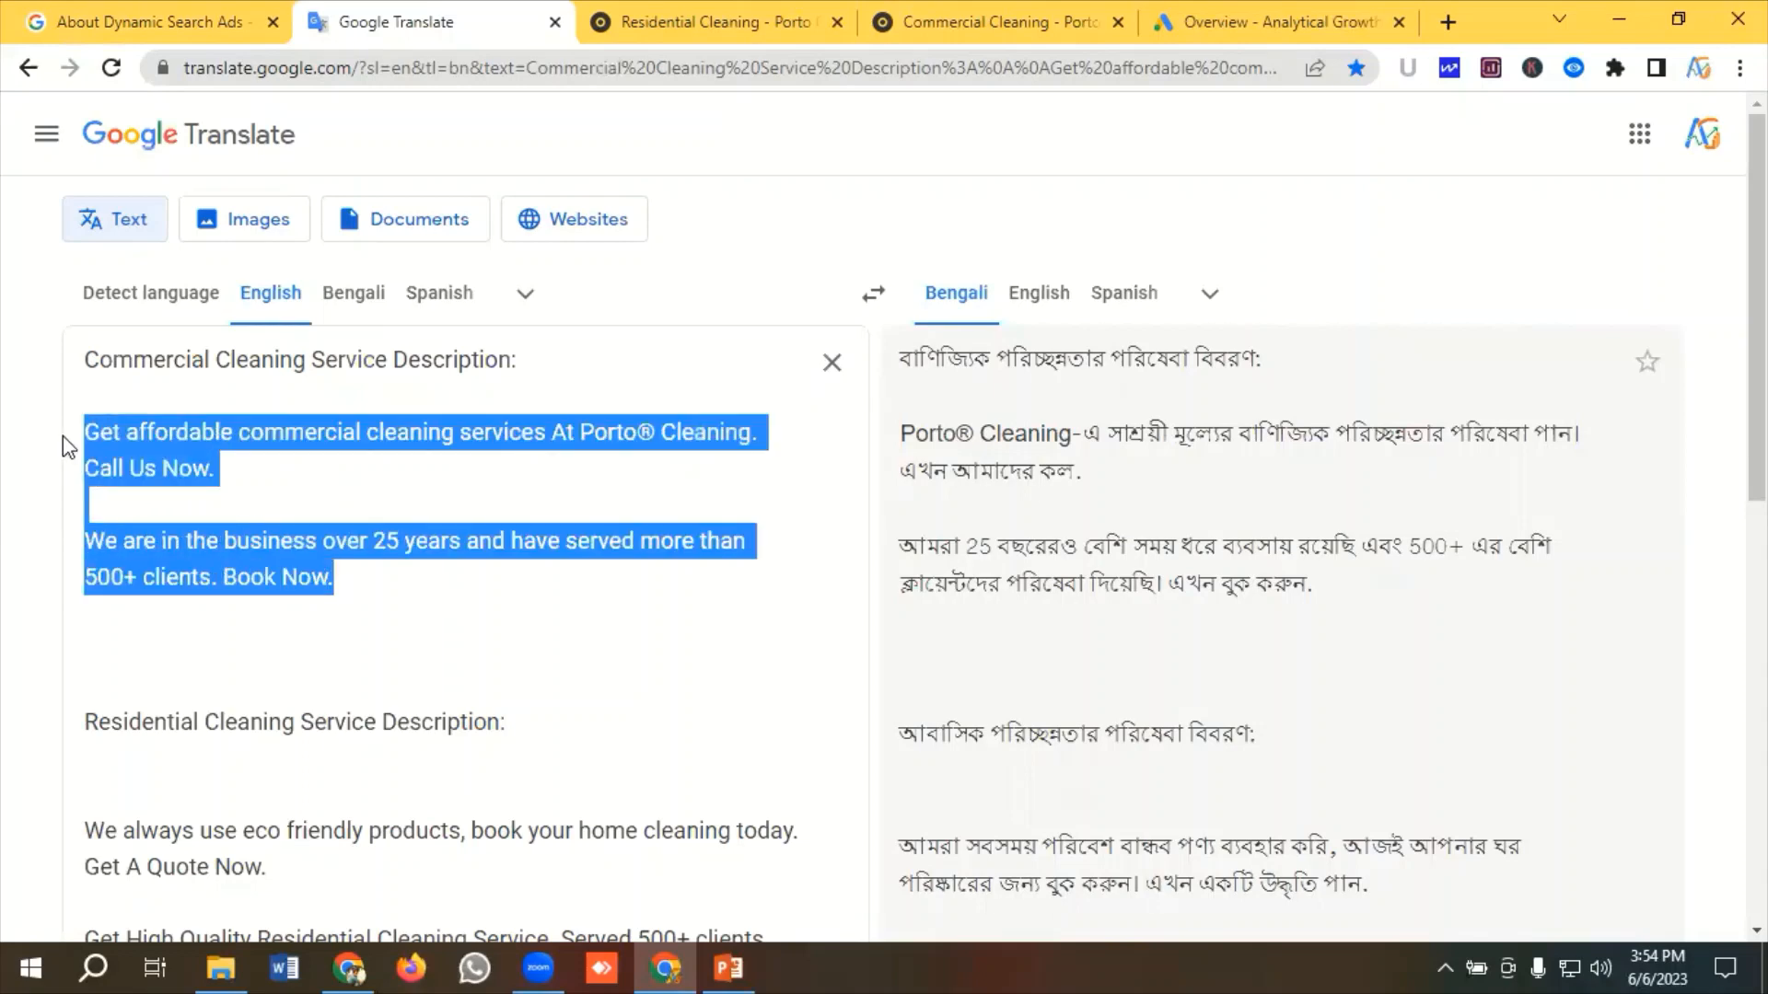
left_click(240, 470)
left_click_drag(363, 580, 133, 419)
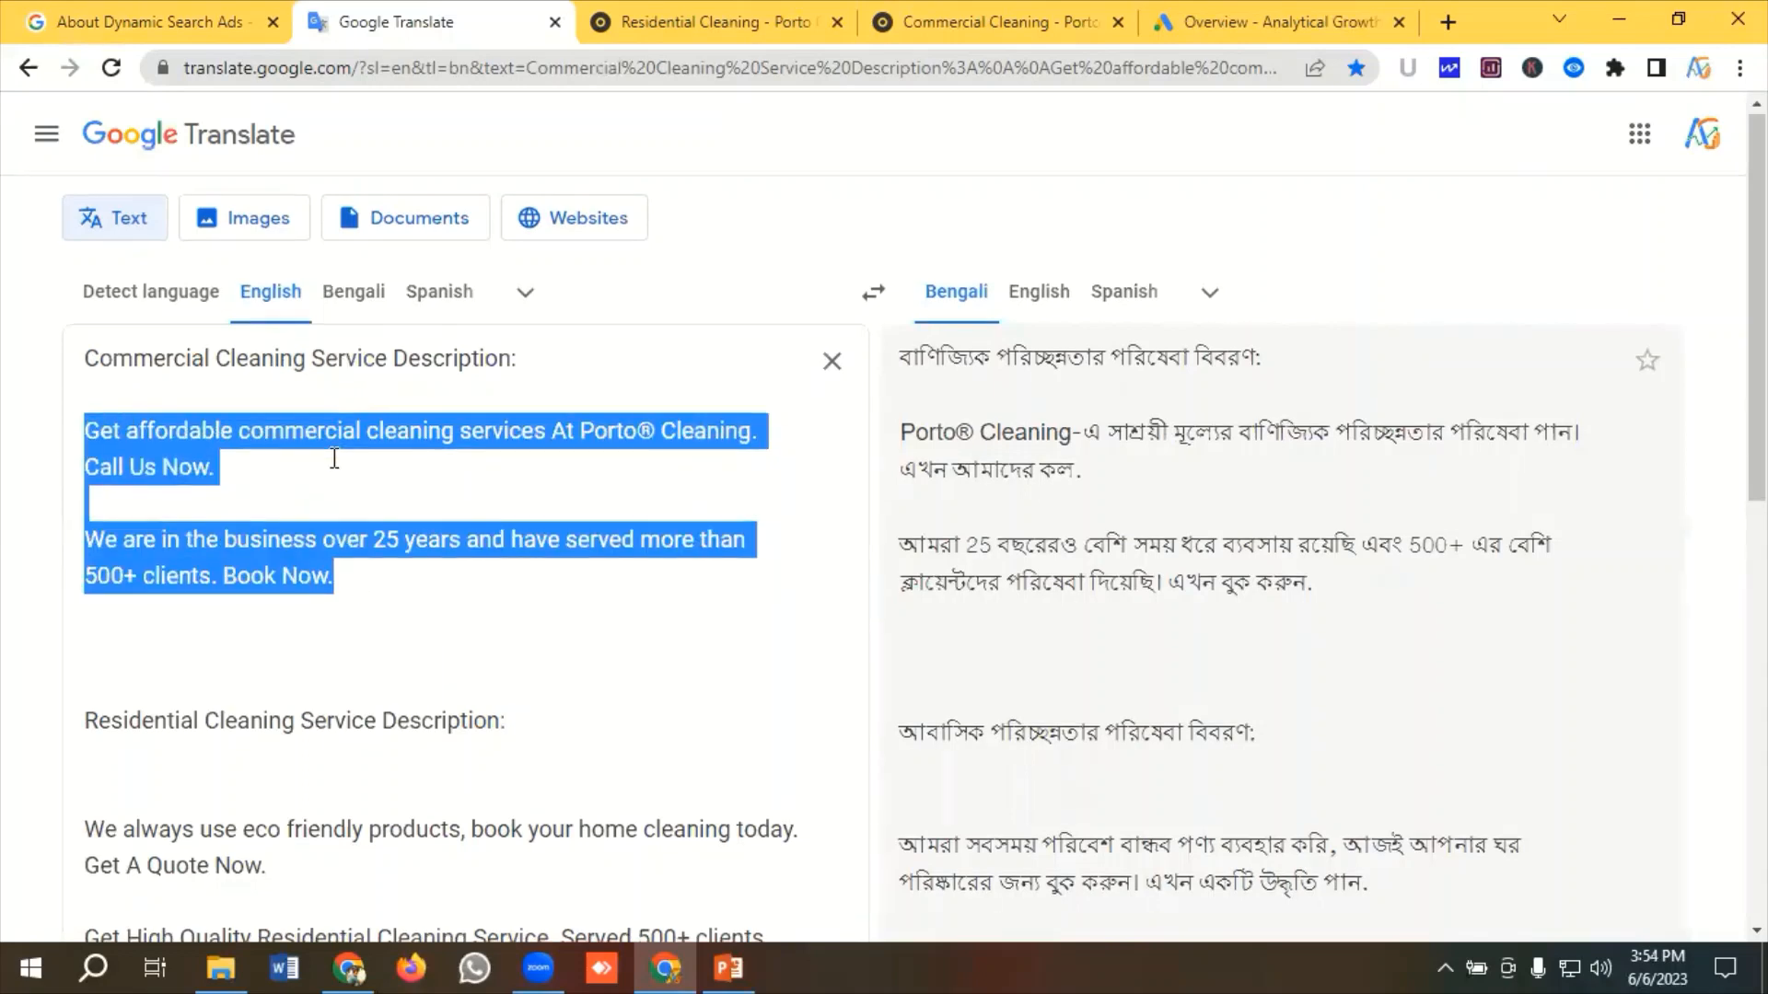
scroll(276, 442, "down", 4)
left_click_drag(426, 587, 249, 381)
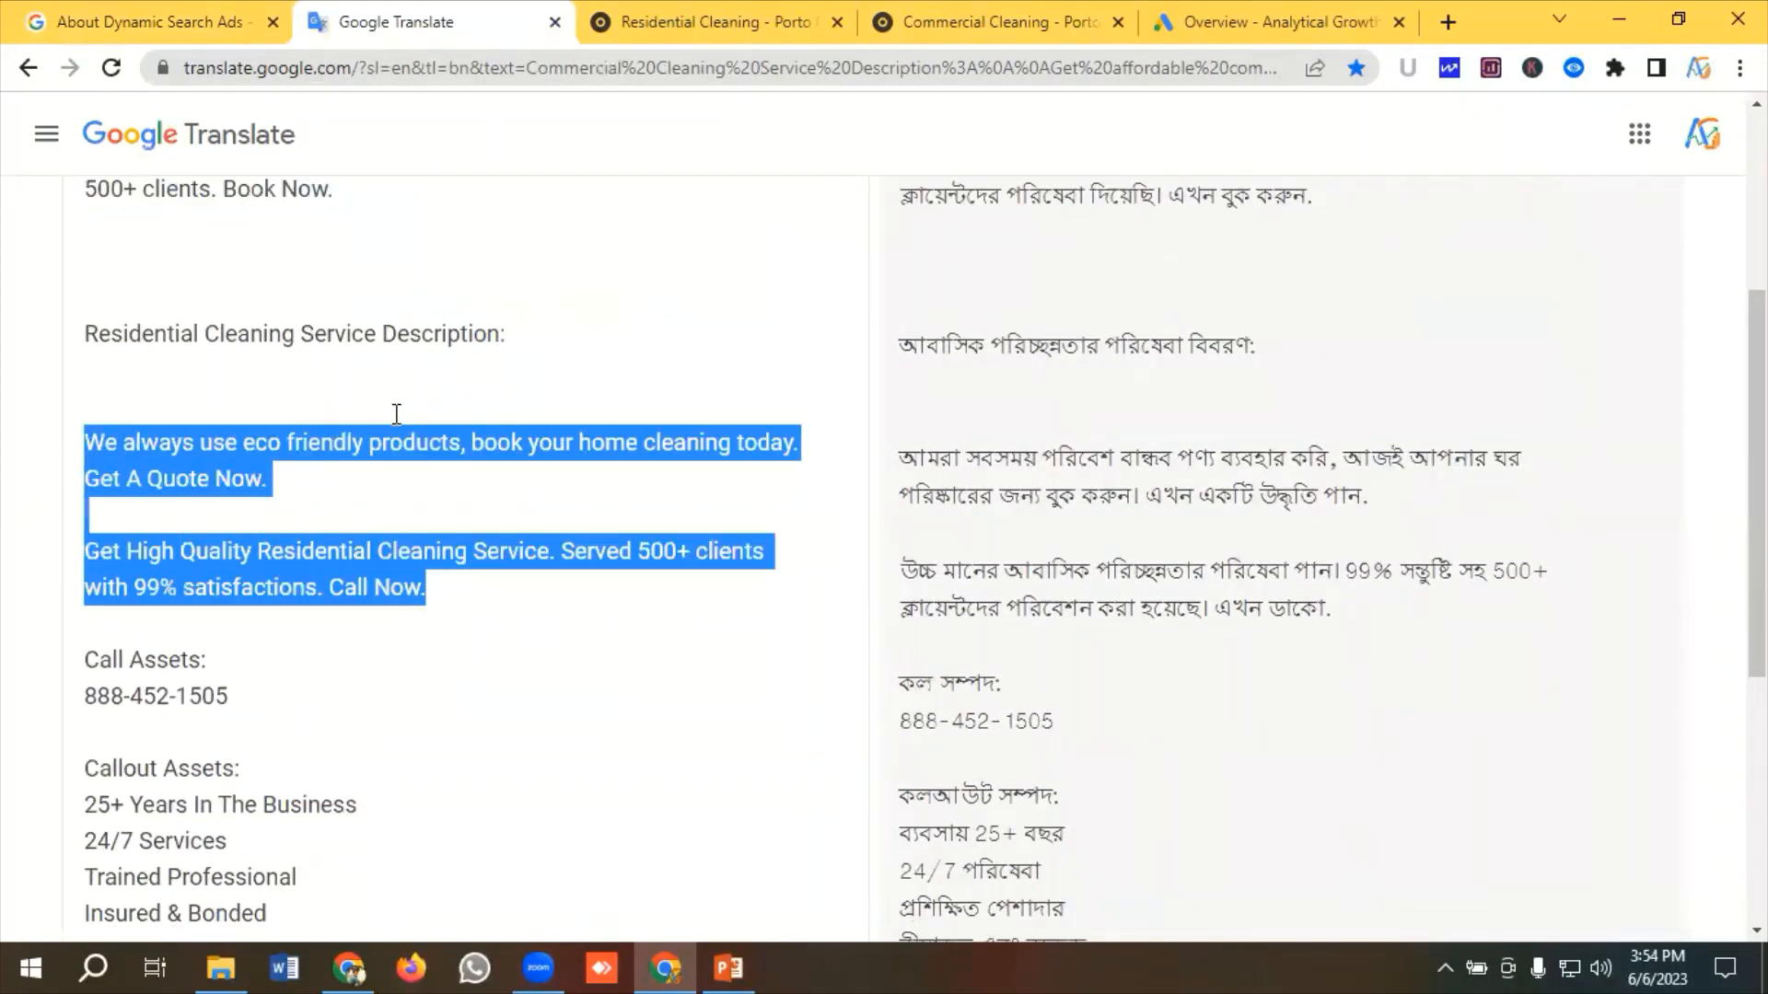
scroll(368, 451, "down", 1)
left_click_drag(242, 566, 90, 536)
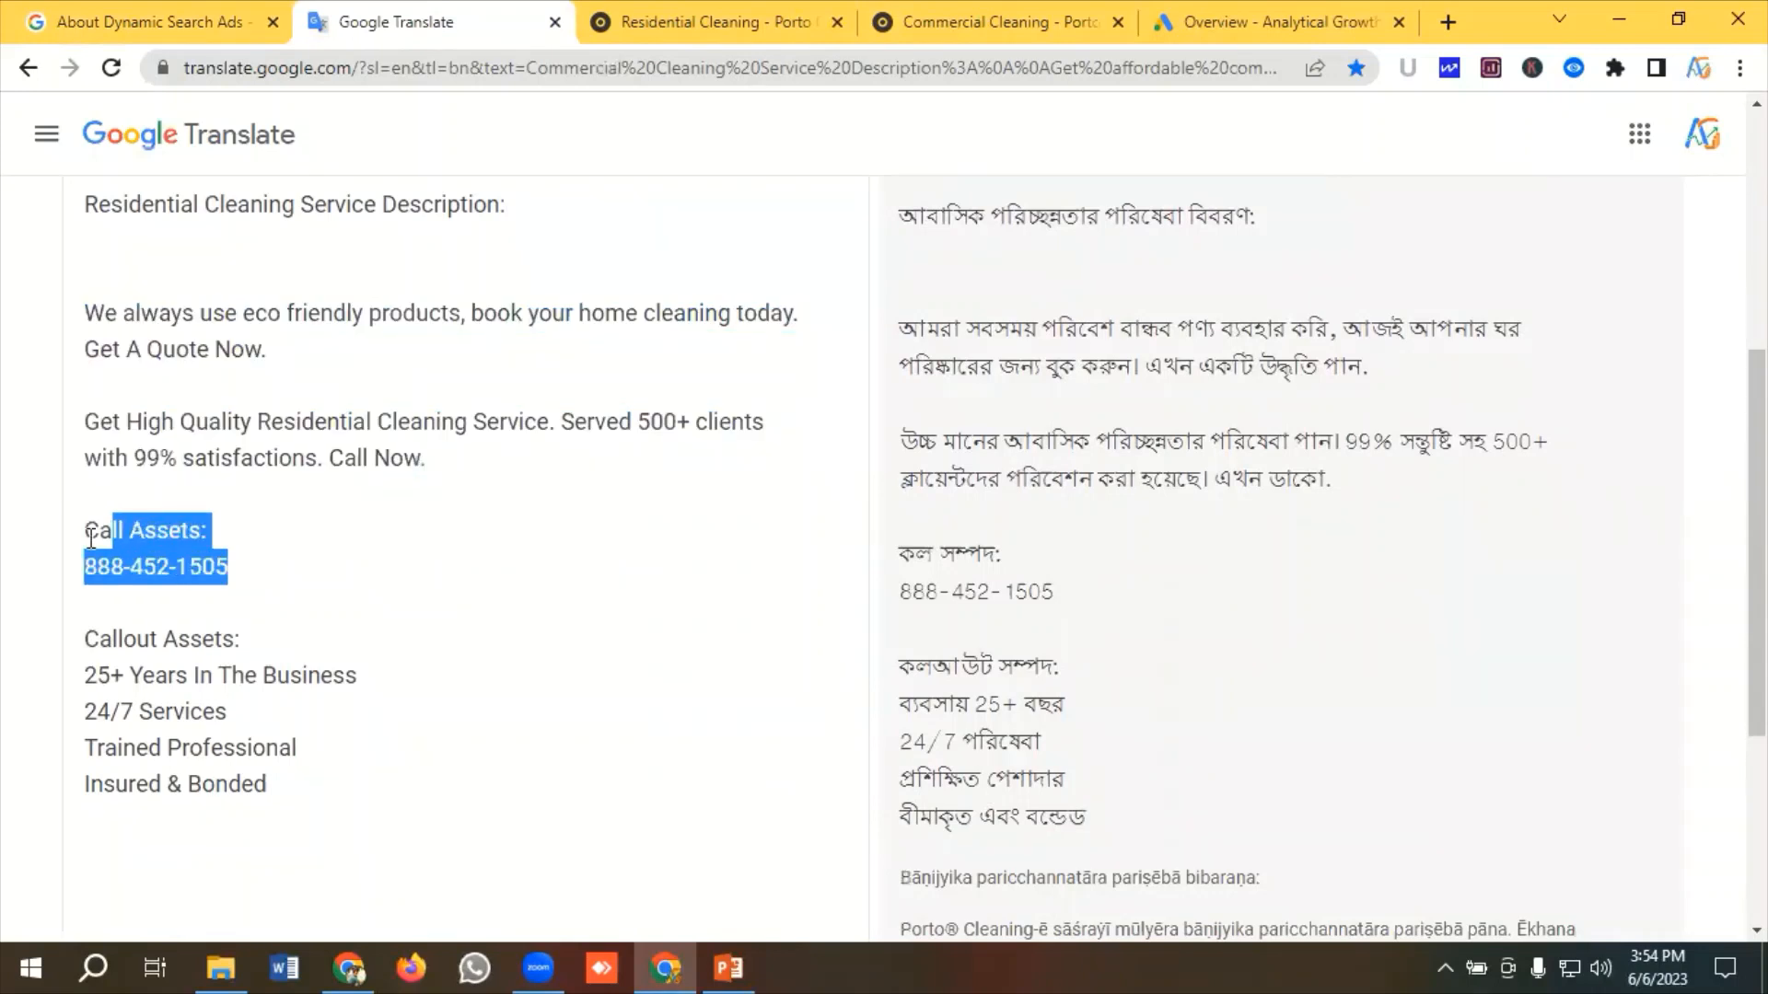
left_click(345, 559)
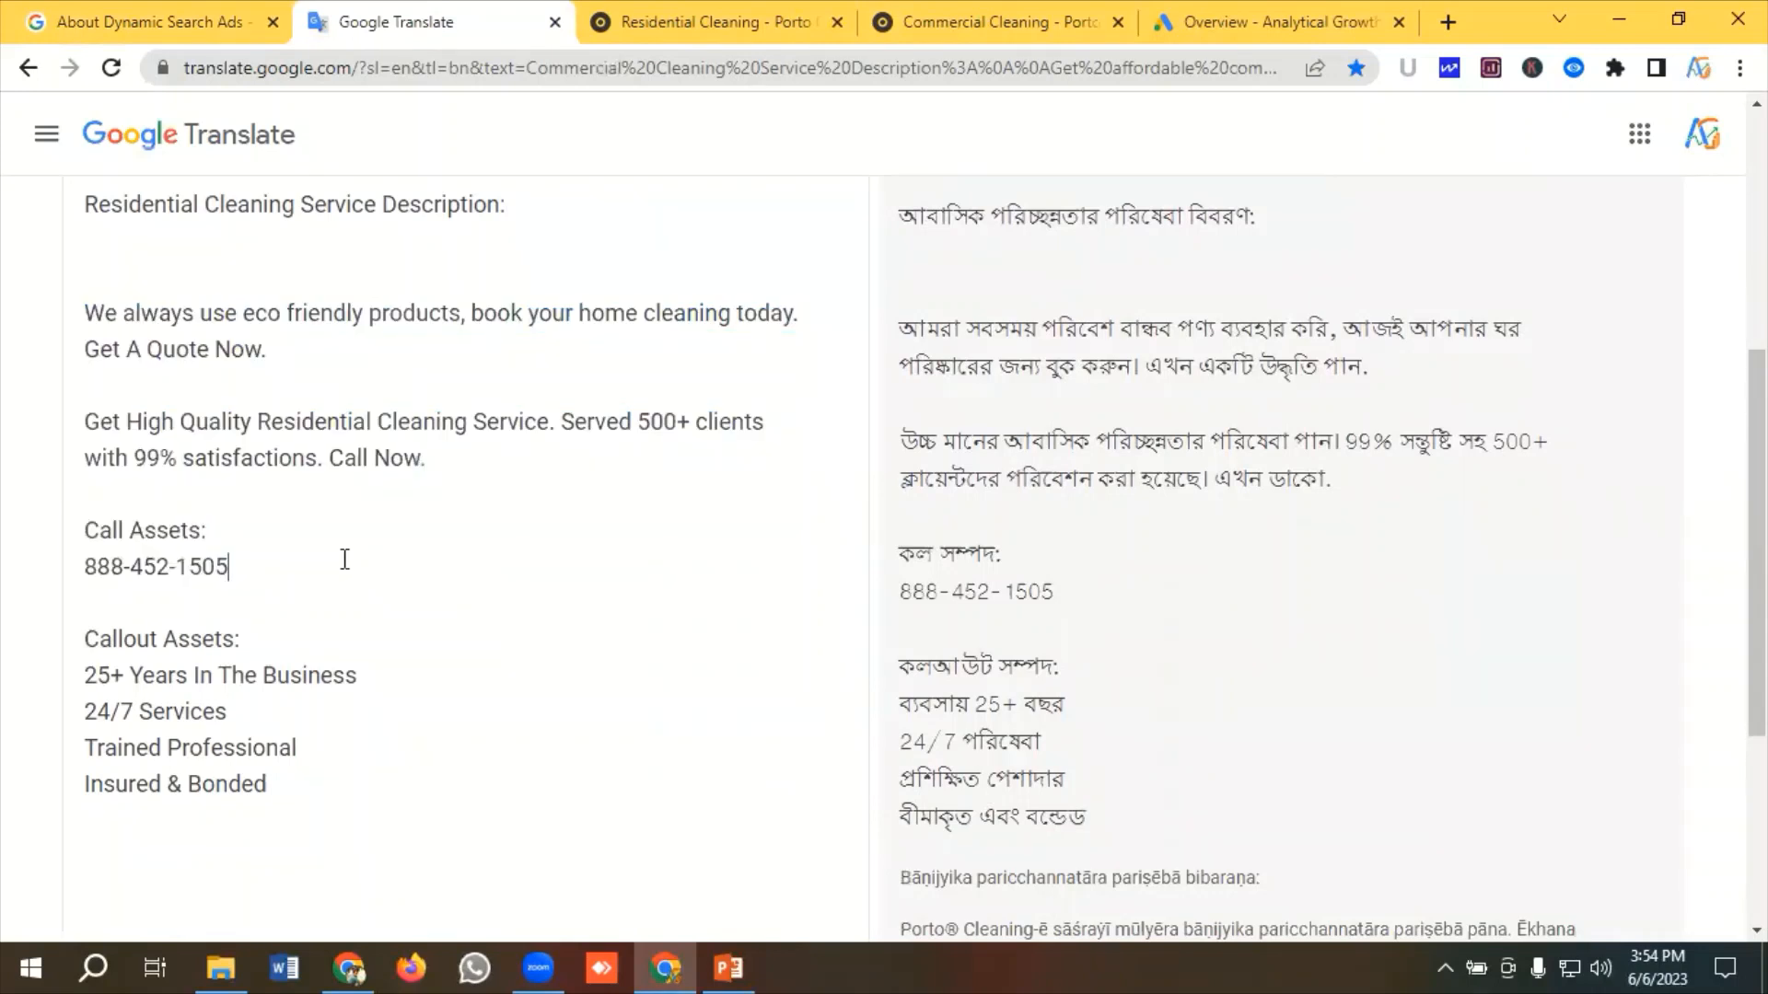
left_click_drag(225, 527, 67, 538)
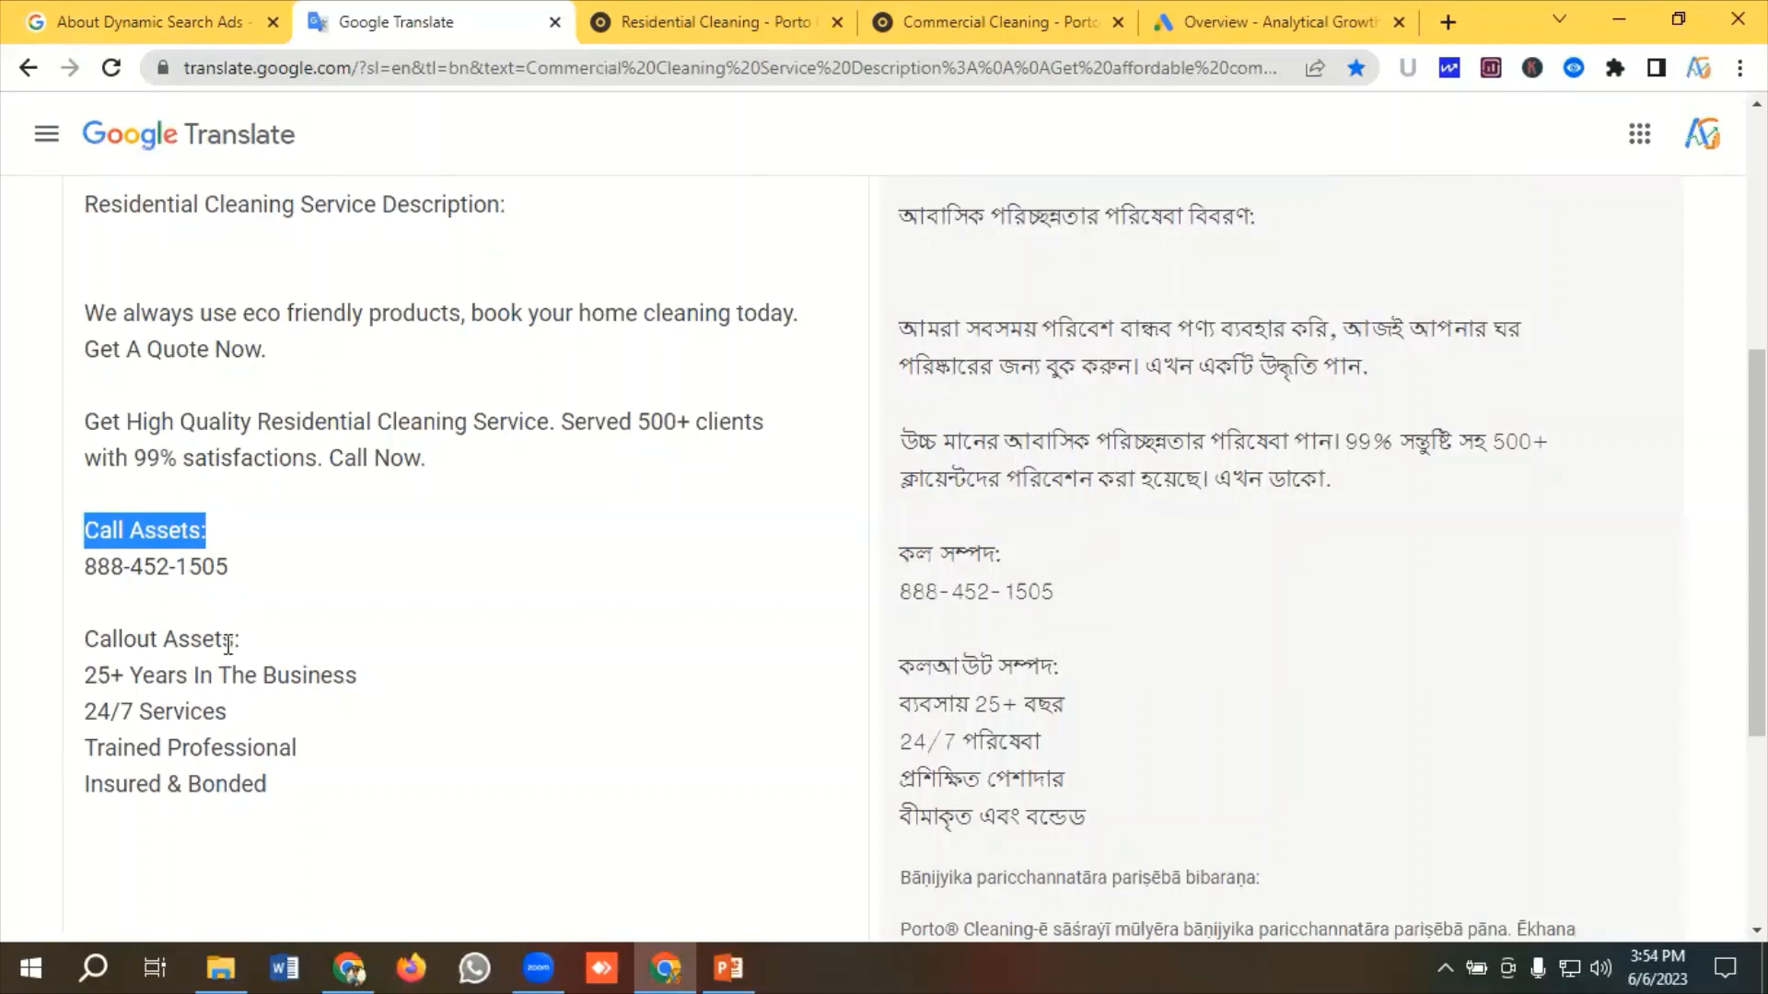
scroll(306, 586, "up", 2)
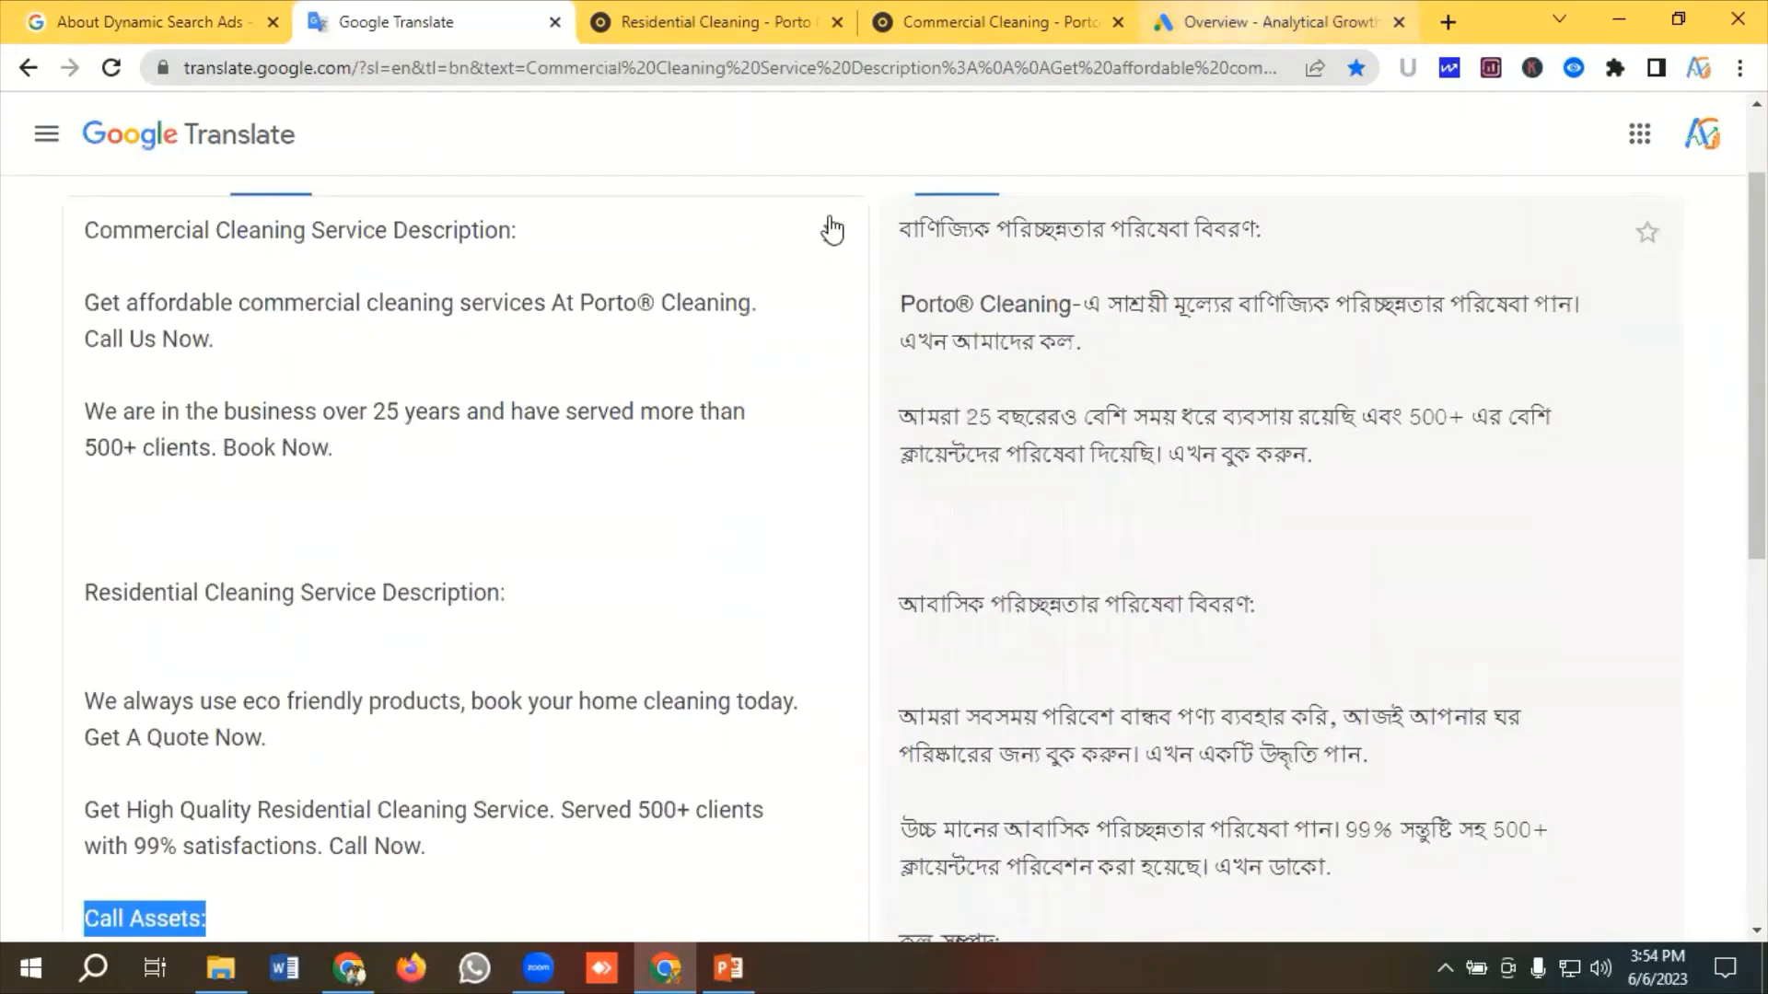
Open the Conversions summary in Google Ads and look through the existing conversion actions
left_click(1254, 20)
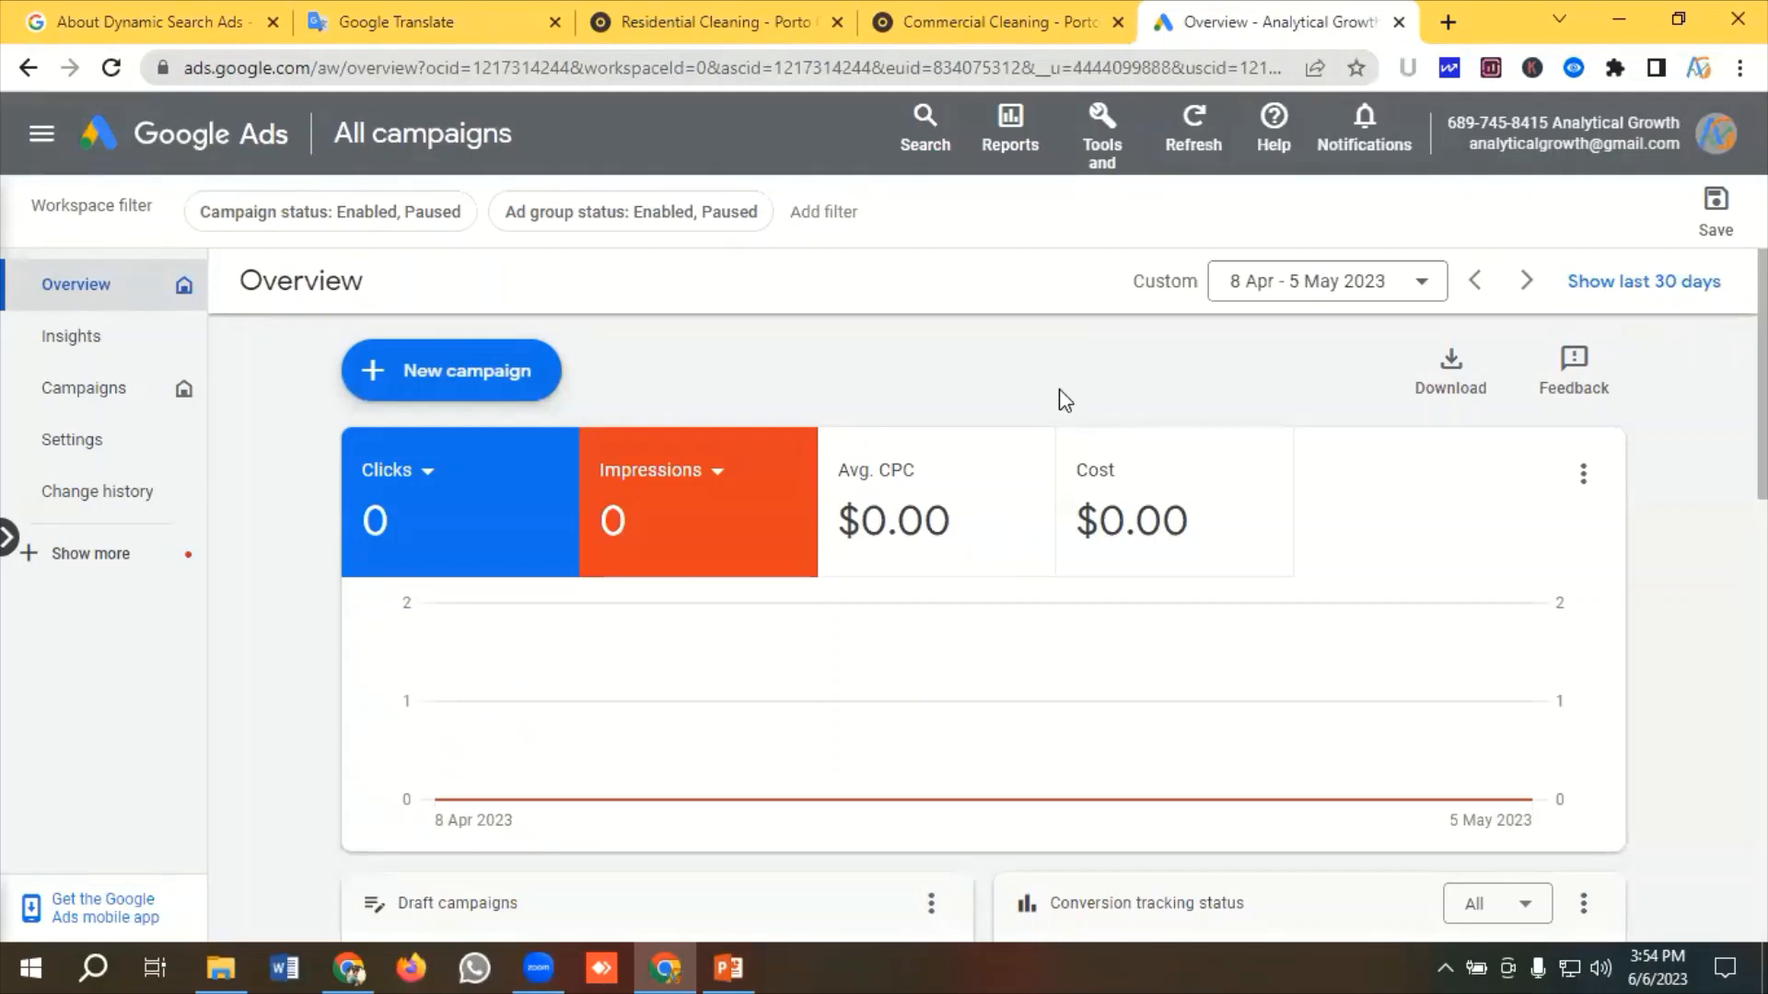
left_click(1112, 128)
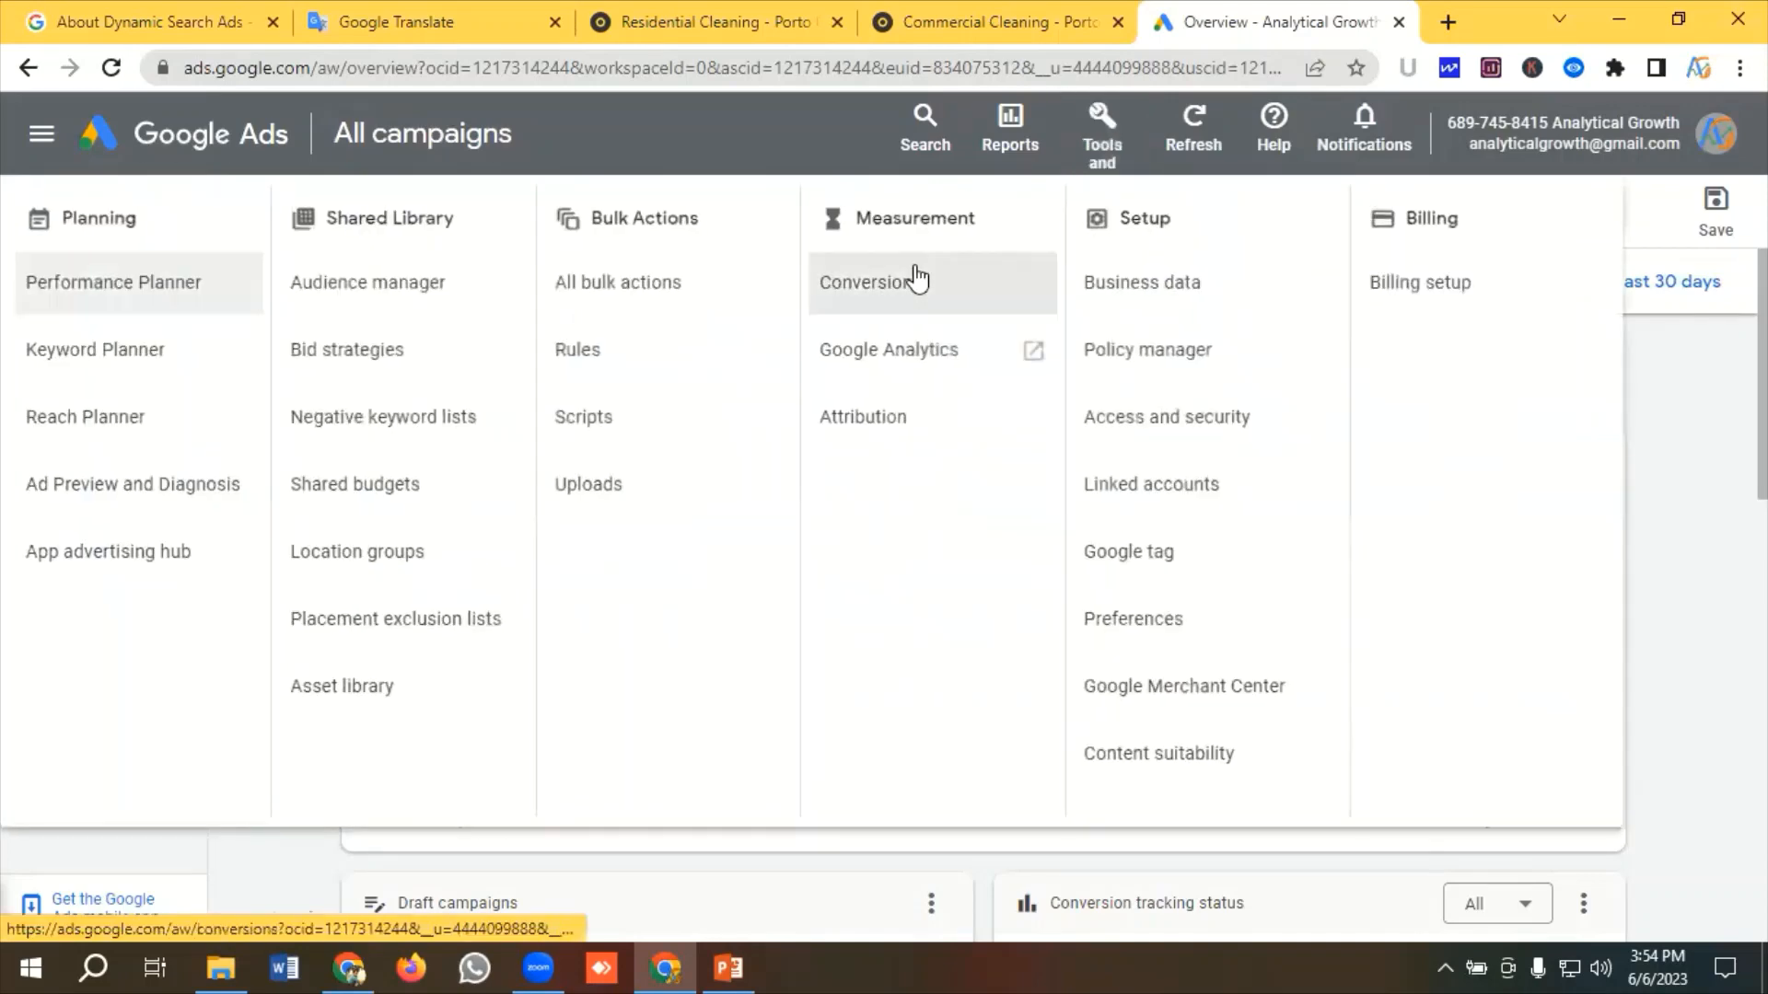
left_click(880, 285)
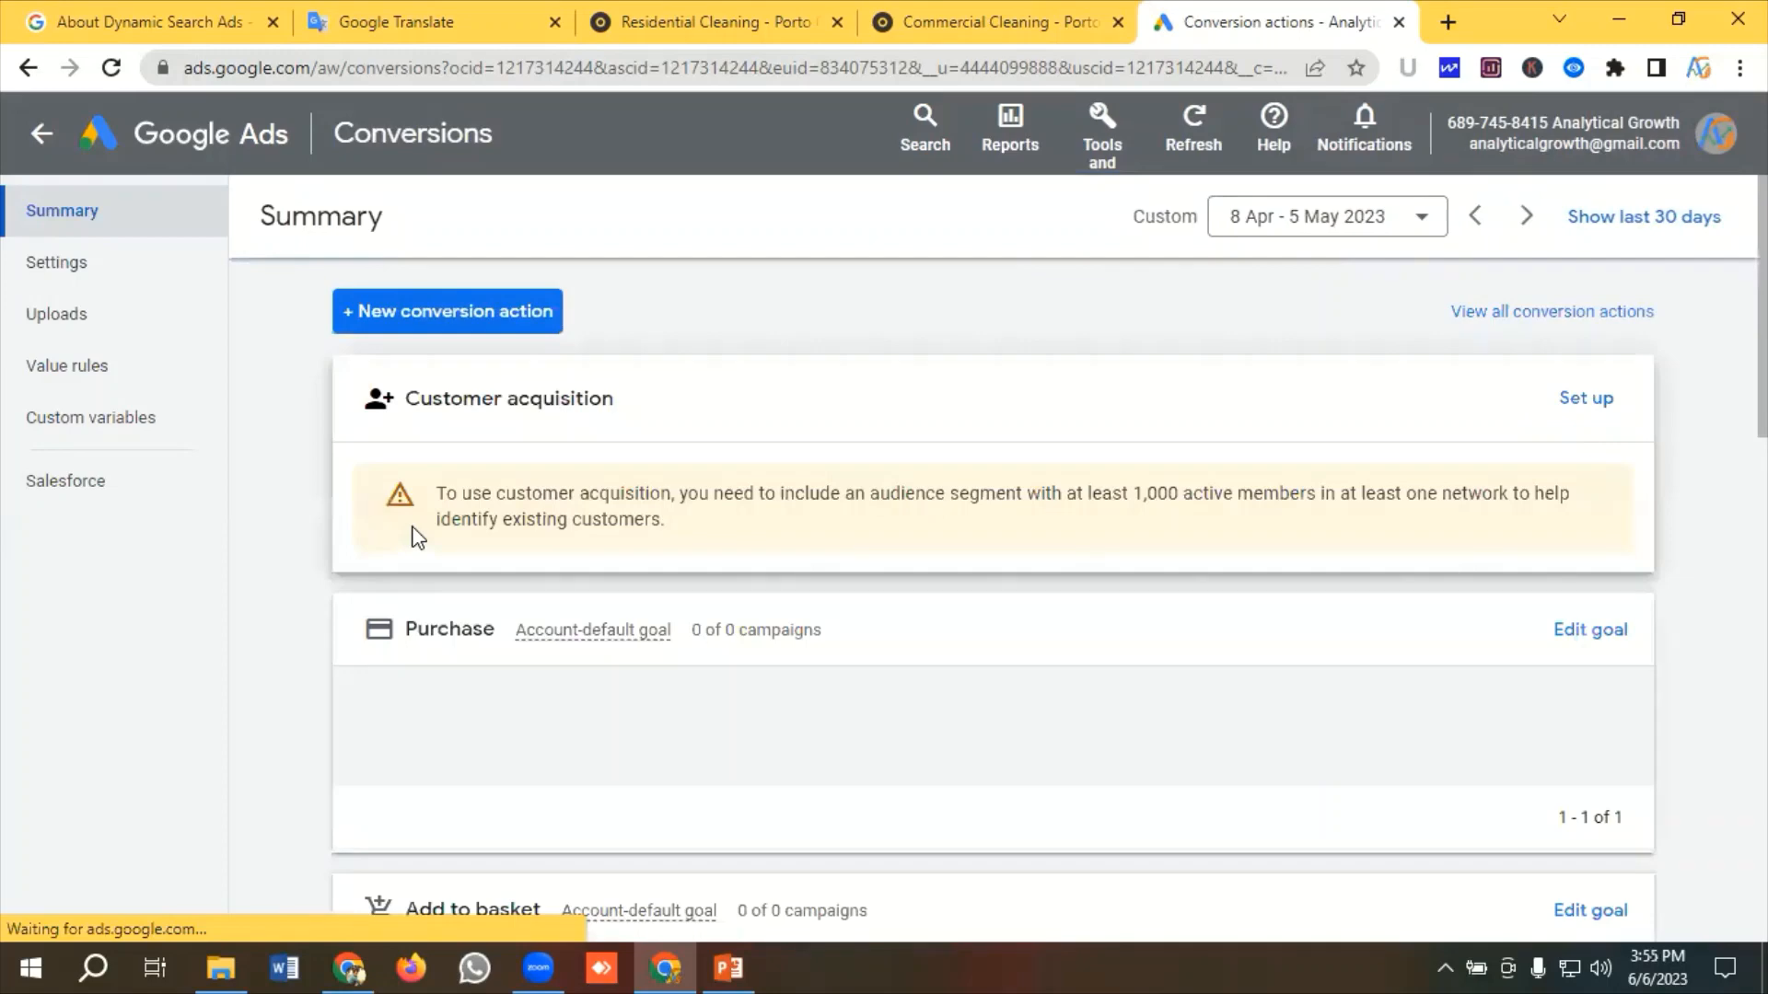
scroll(416, 537, "down", 6)
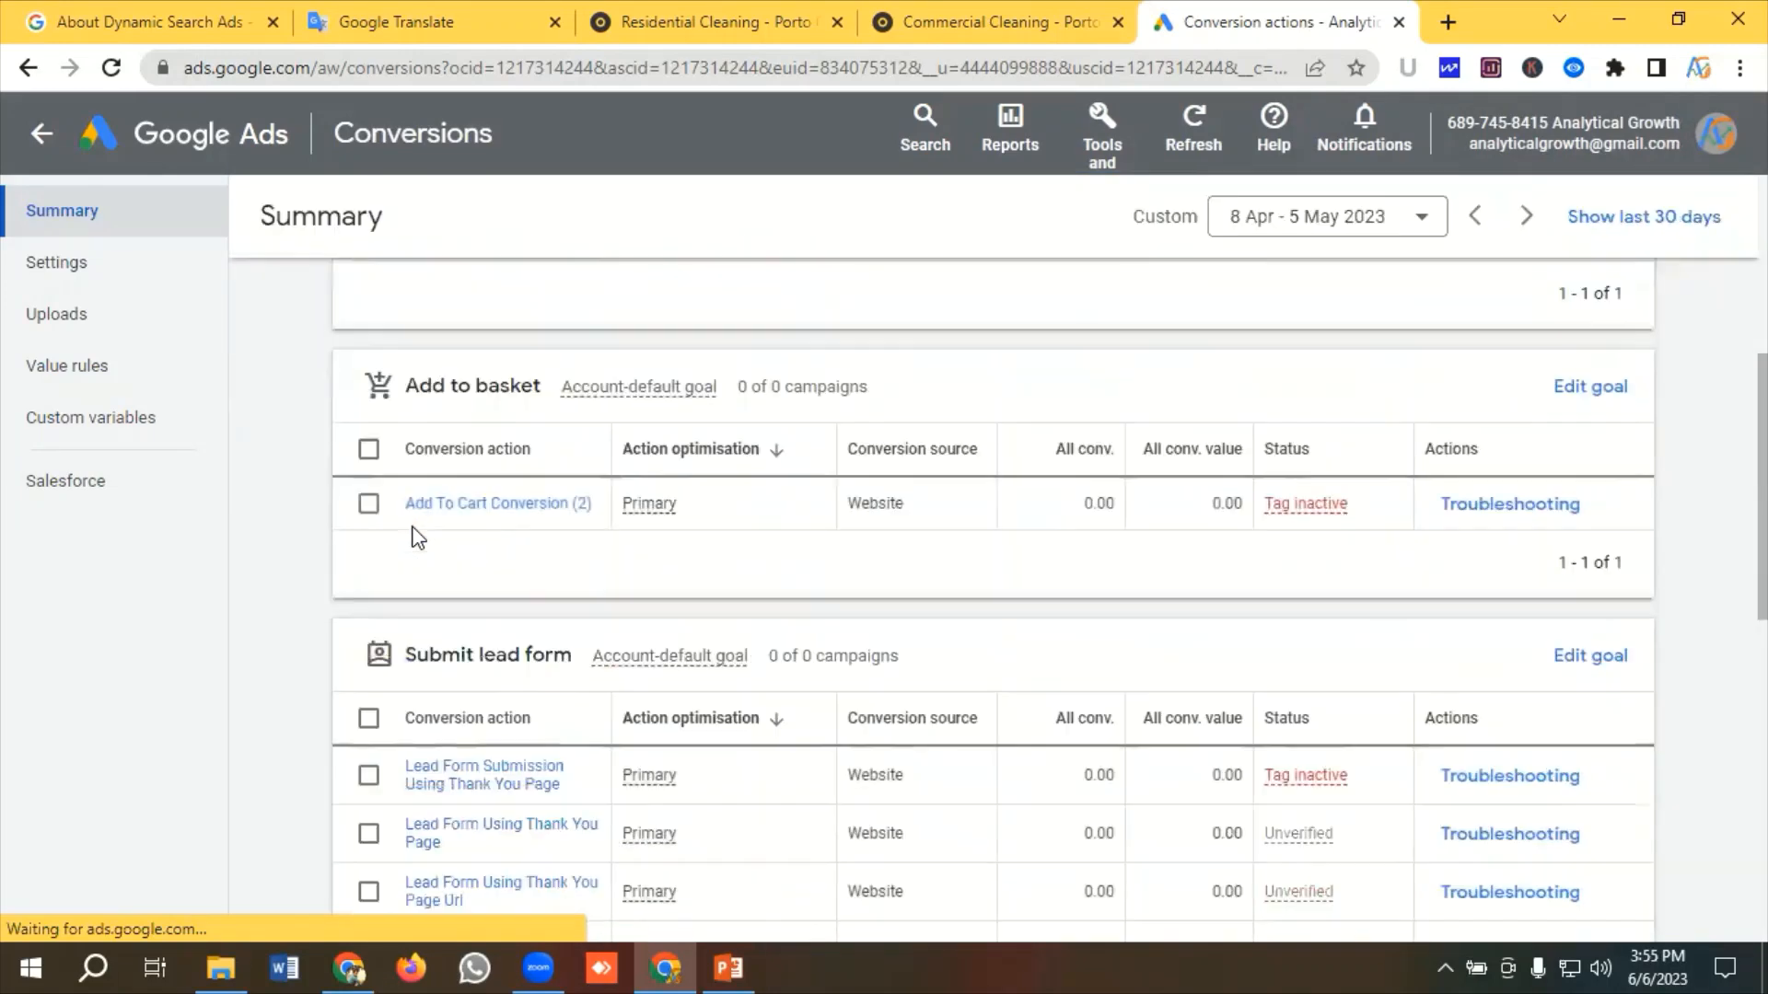
scroll(419, 539, "down", 4)
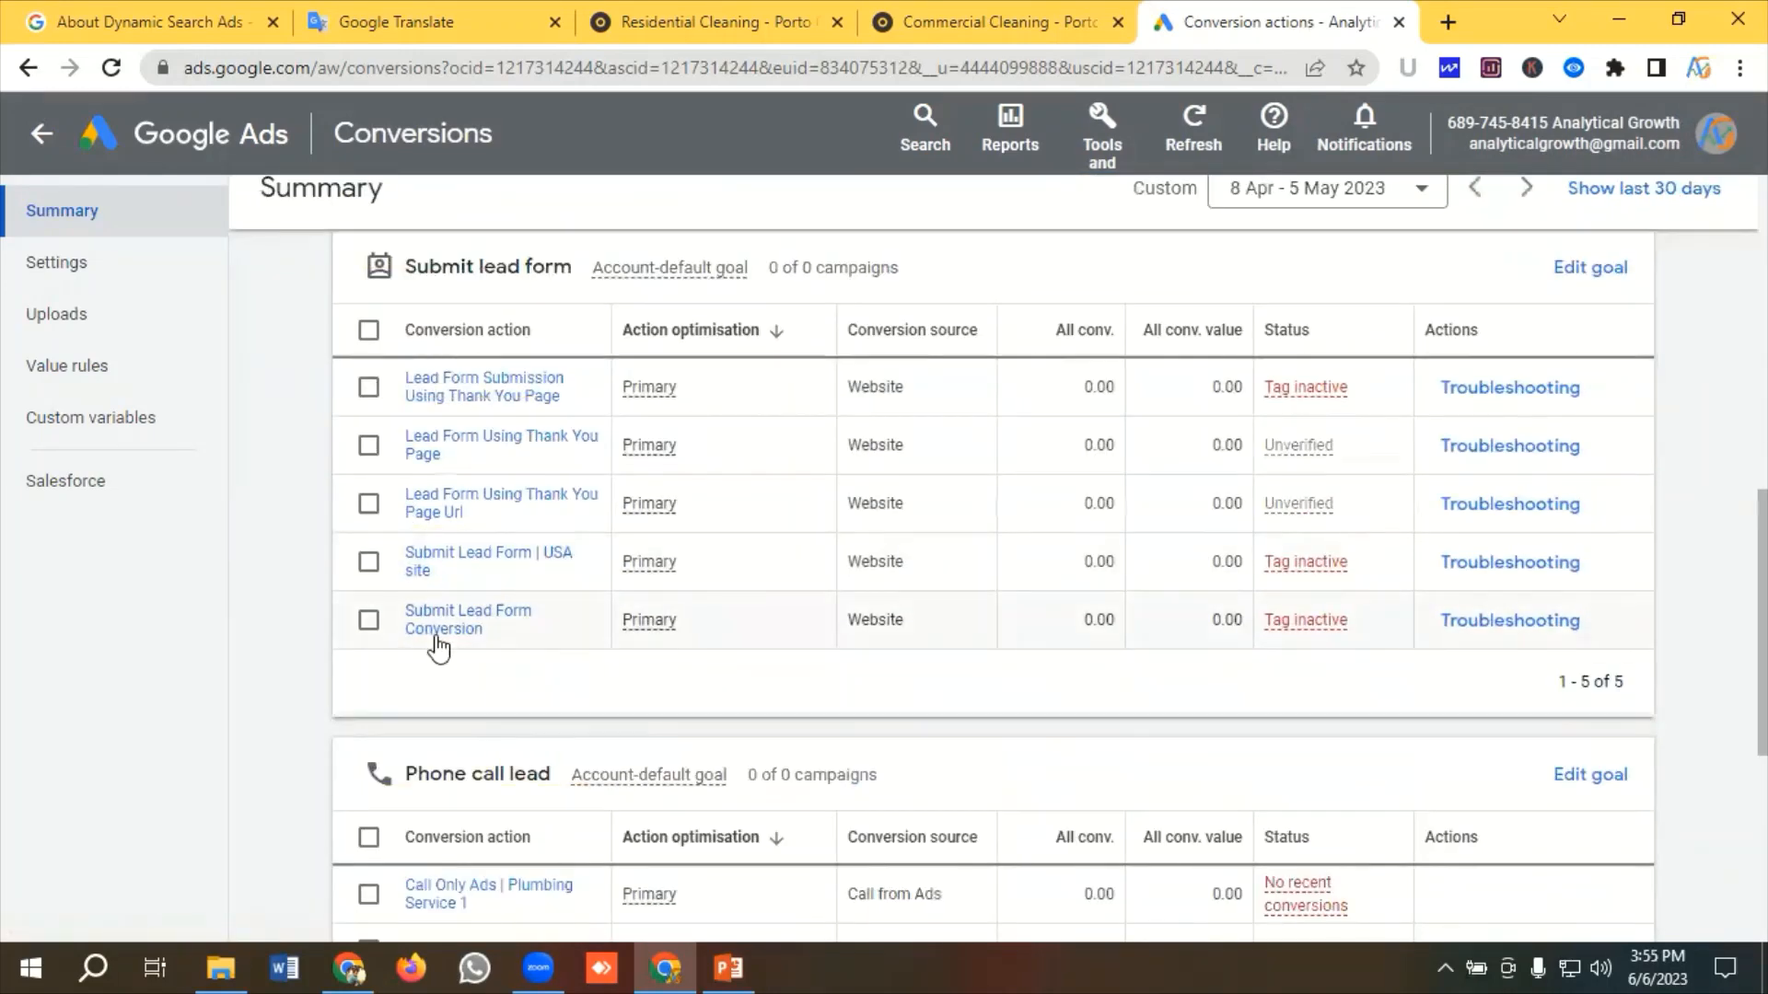
Open the cleaning website's Contact page in a new tab and examine its contact details and message form
left_click(1059, 18)
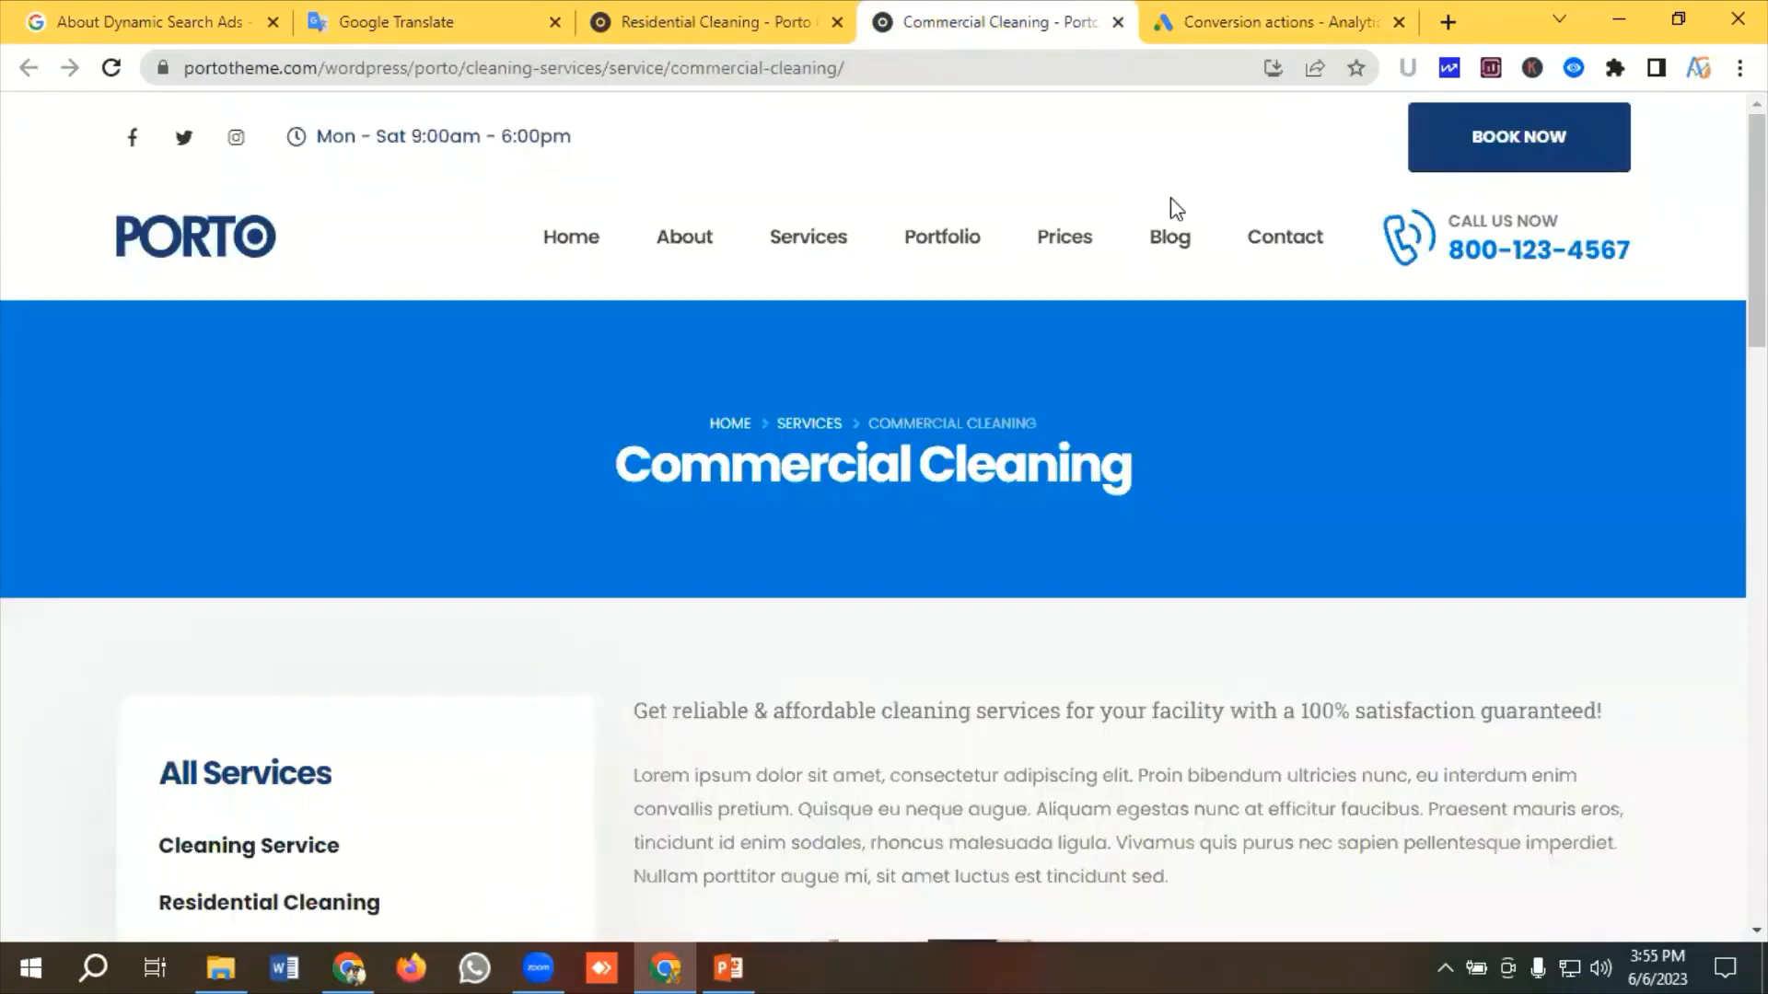
right_click(1275, 241)
left_click(1322, 263)
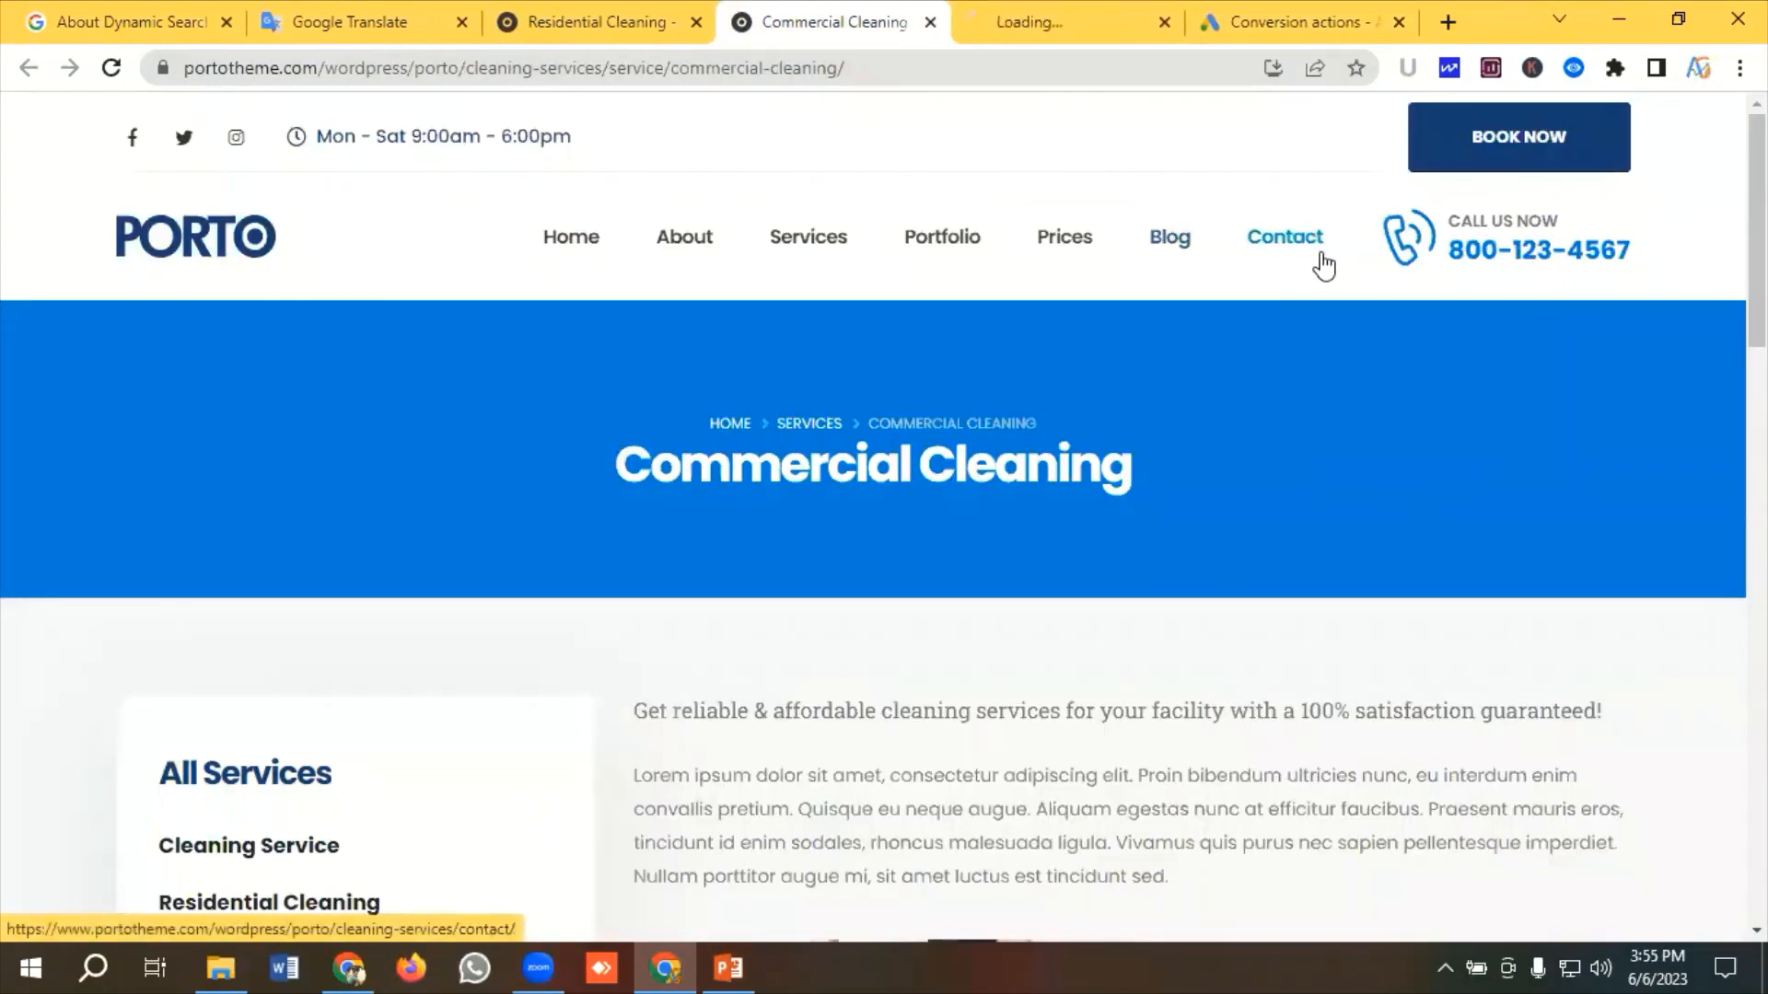
left_click(1050, 22)
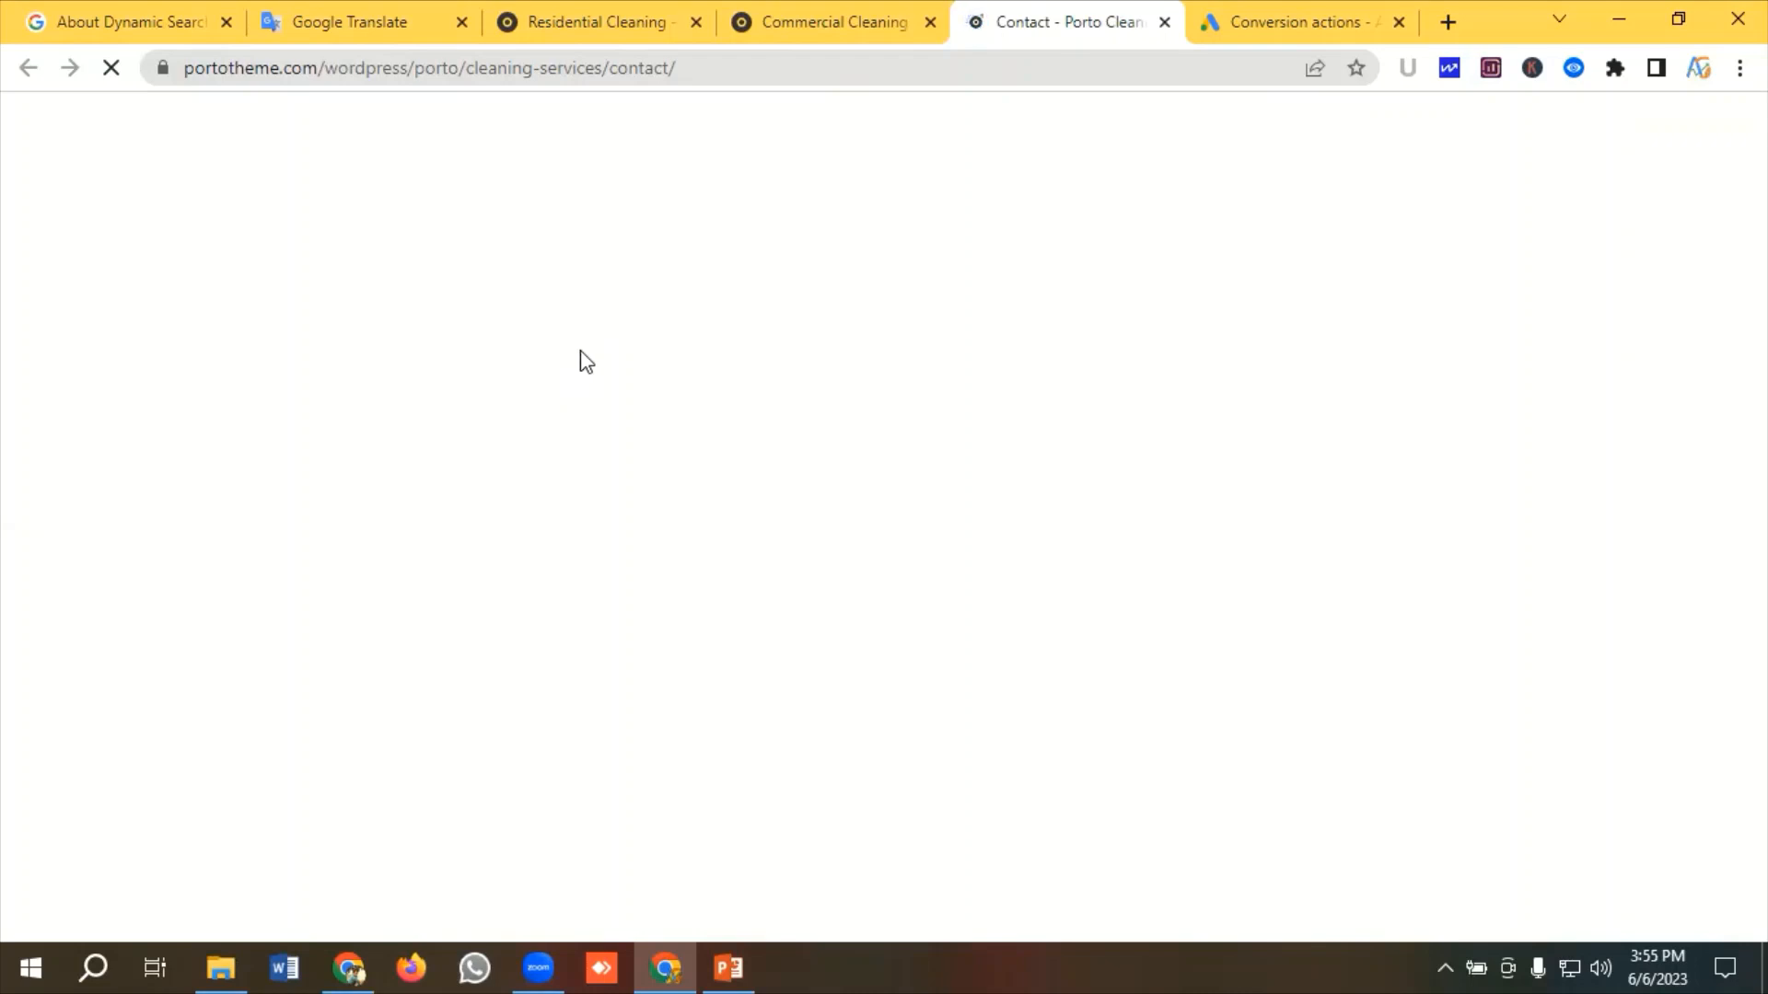
scroll(581, 351, "down", 2)
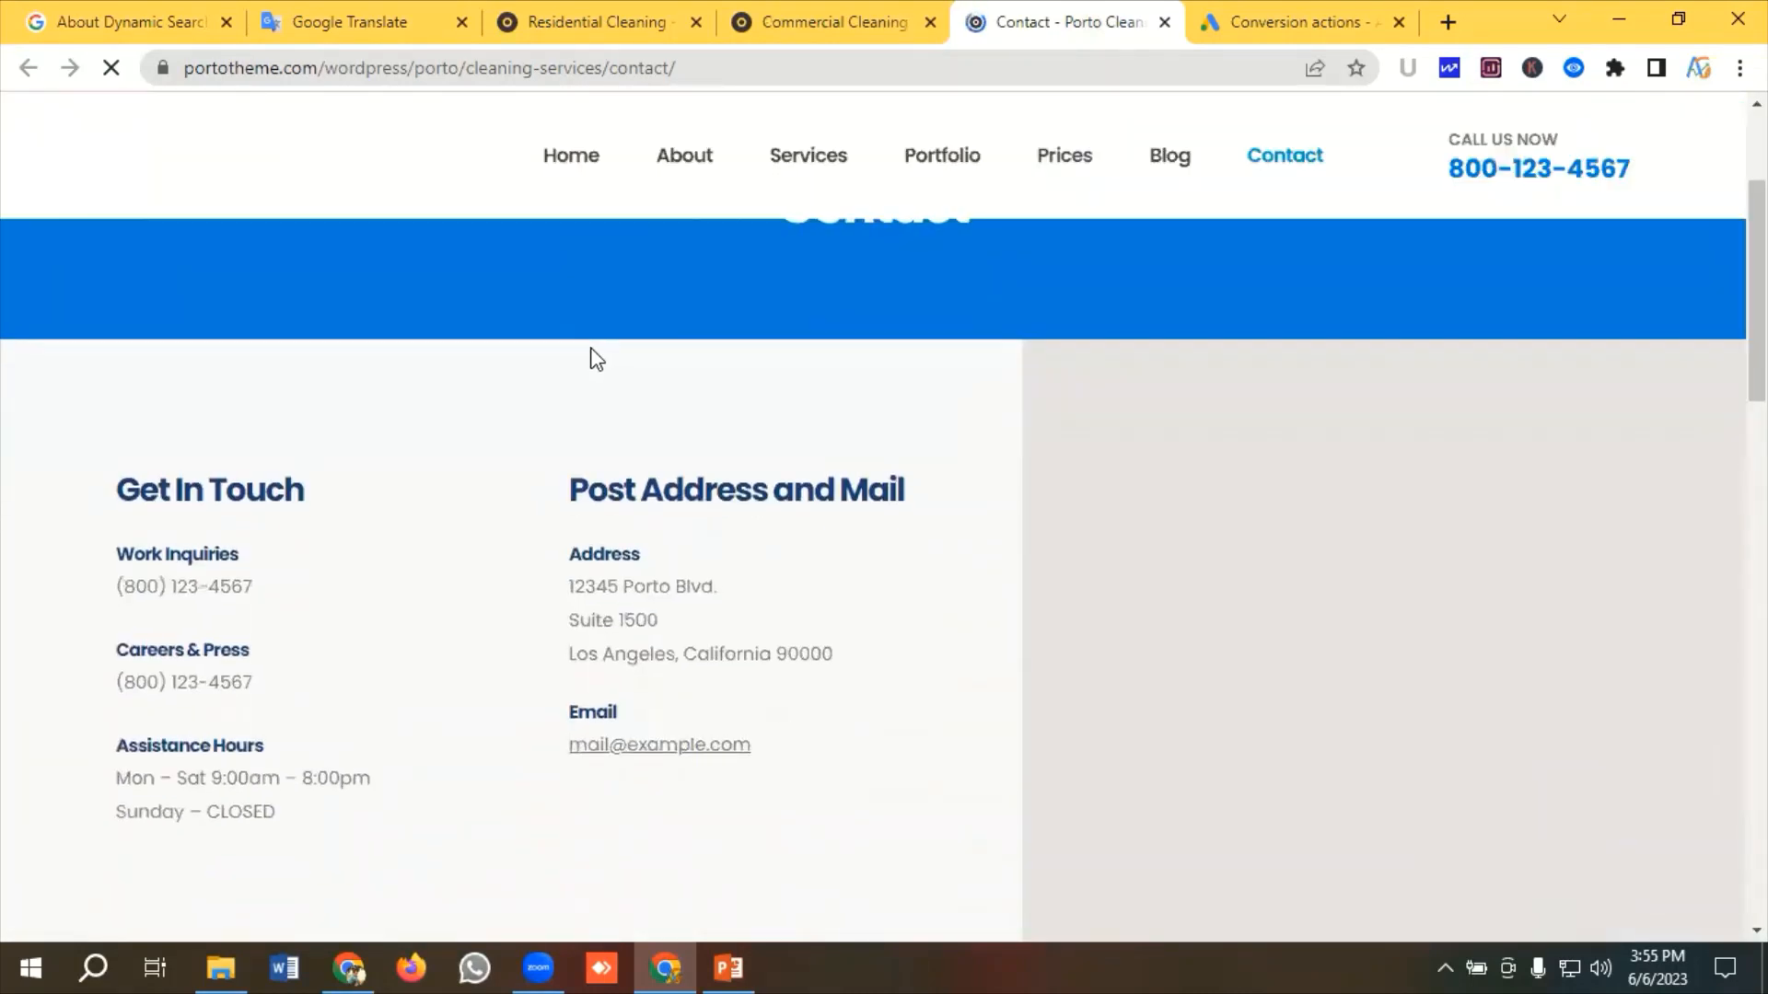
scroll(591, 348, "up", 2)
scroll(591, 350, "down", 7)
scroll(738, 351, "up", 5)
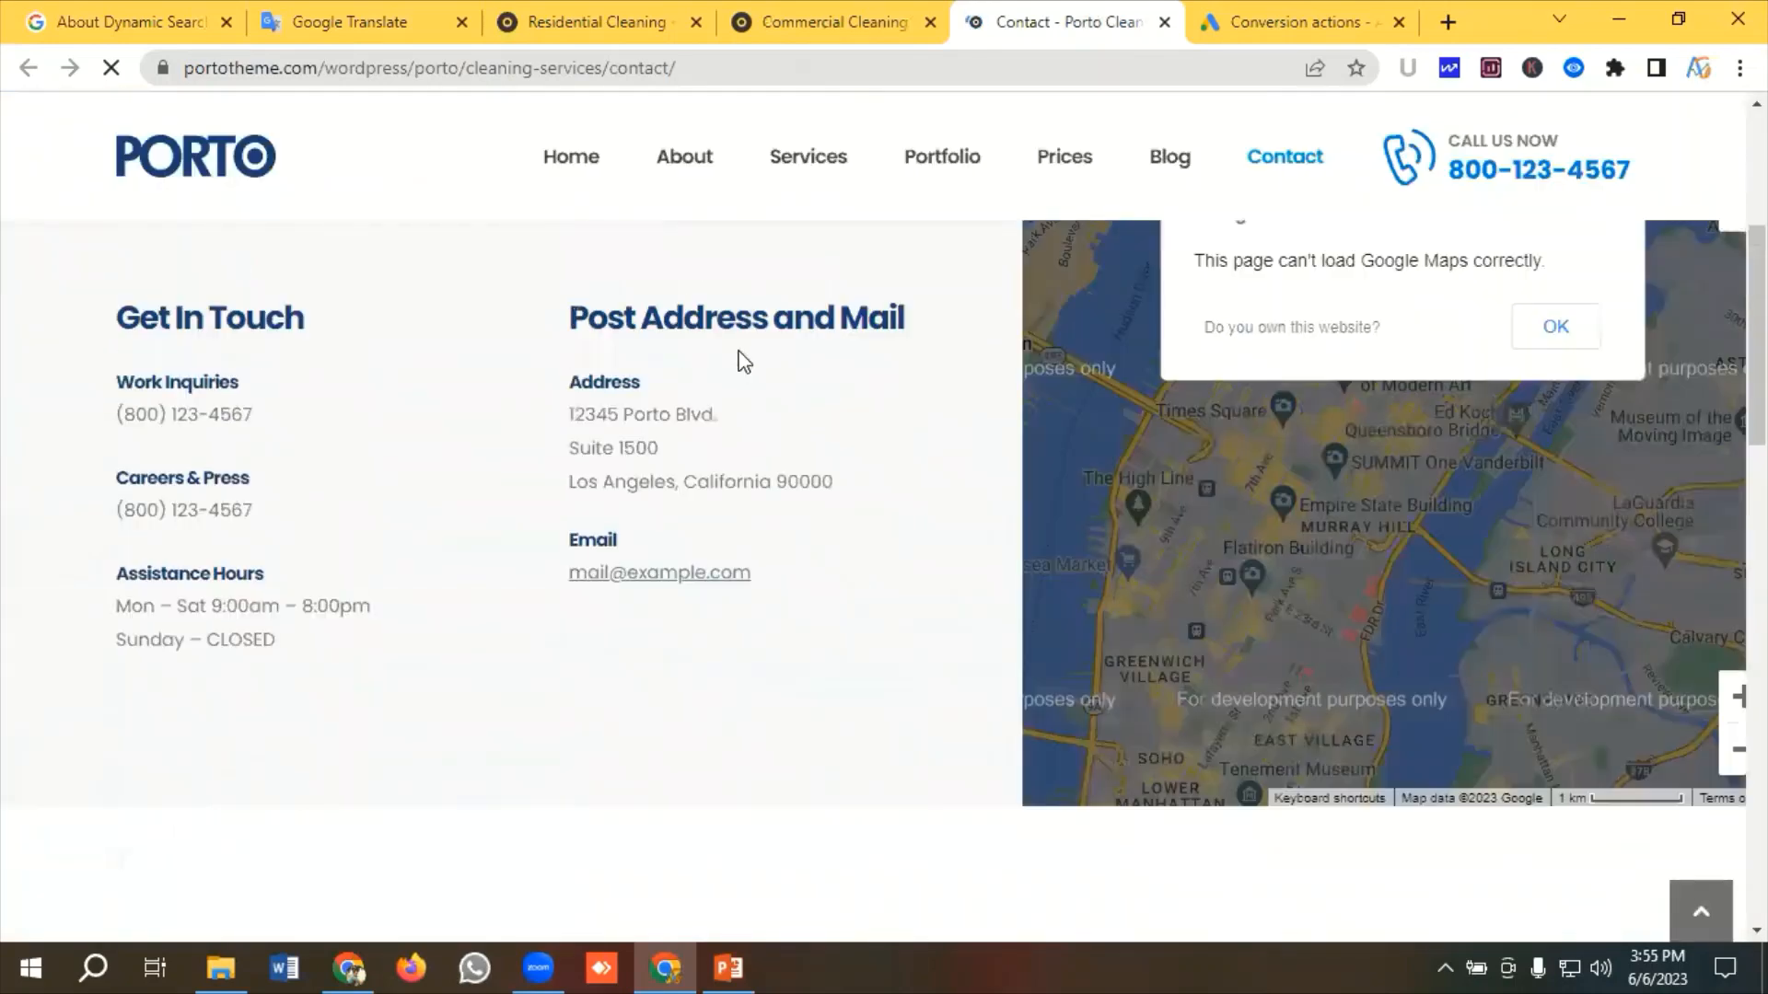
scroll(742, 359, "down", 10)
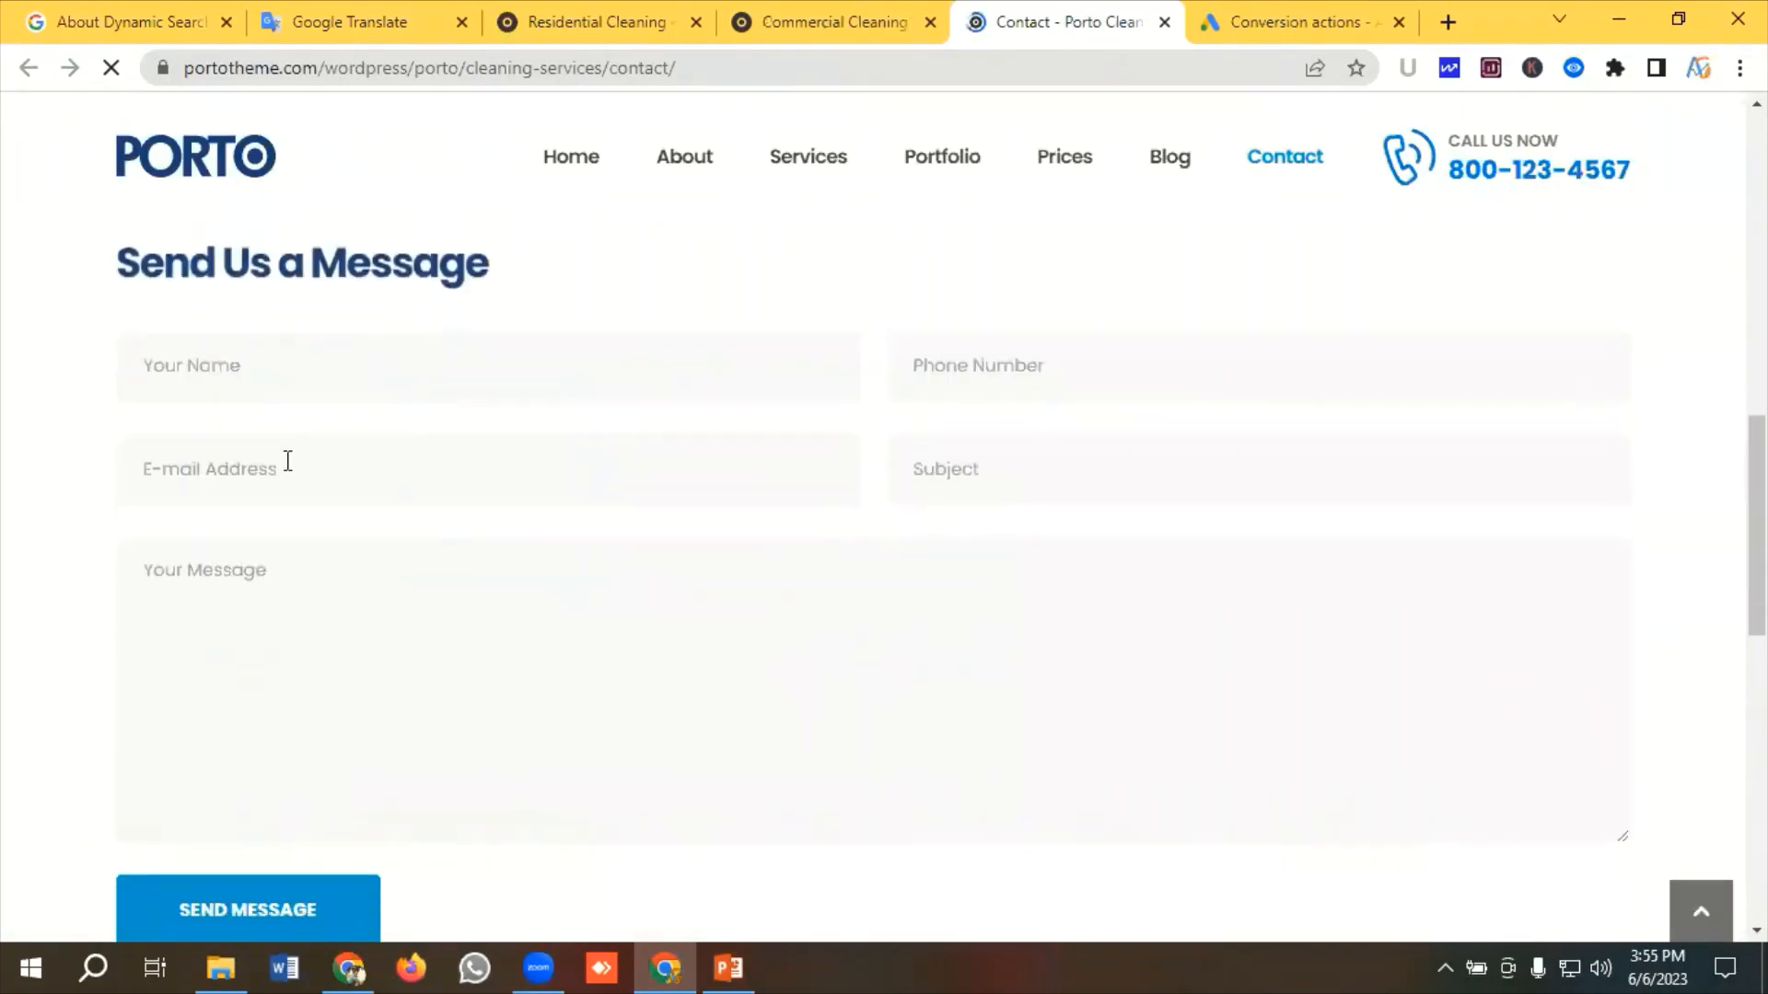
Scroll up and down through the Contact page's Send Us a Message form to examine its fields
scroll(417, 447, "down", 1)
scroll(414, 451, "up", 1)
scroll(386, 497, "down", 1)
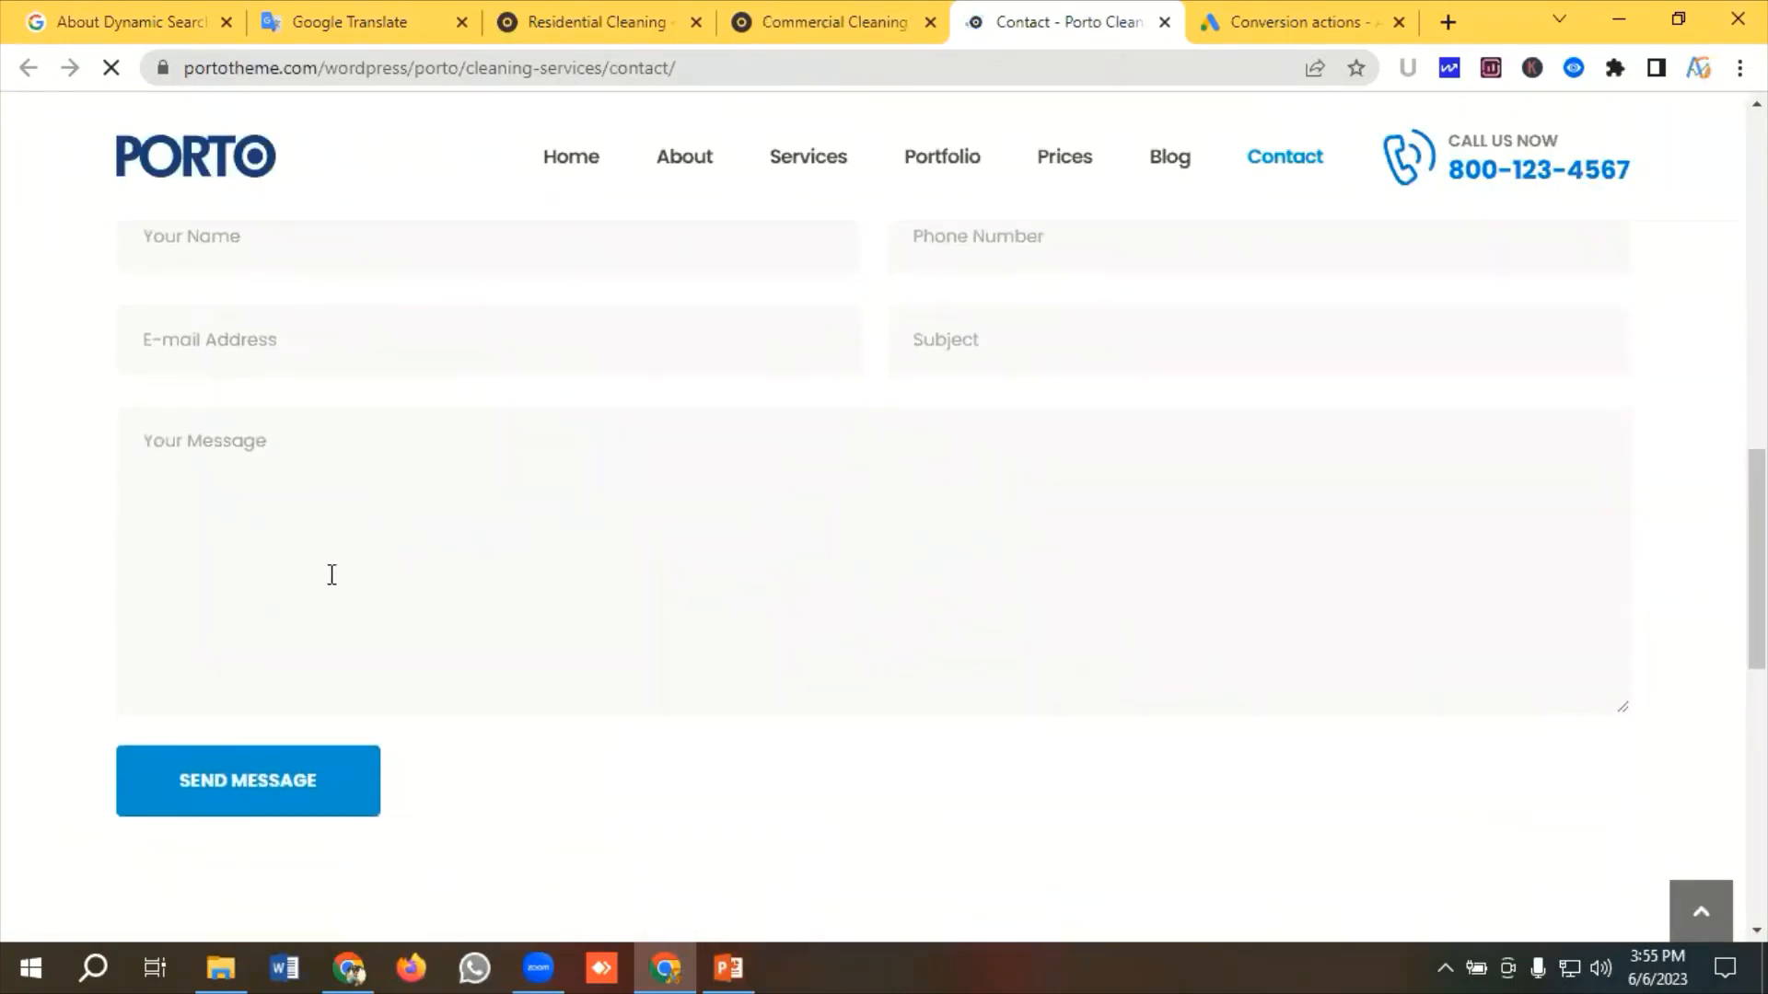
scroll(313, 589, "up", 2)
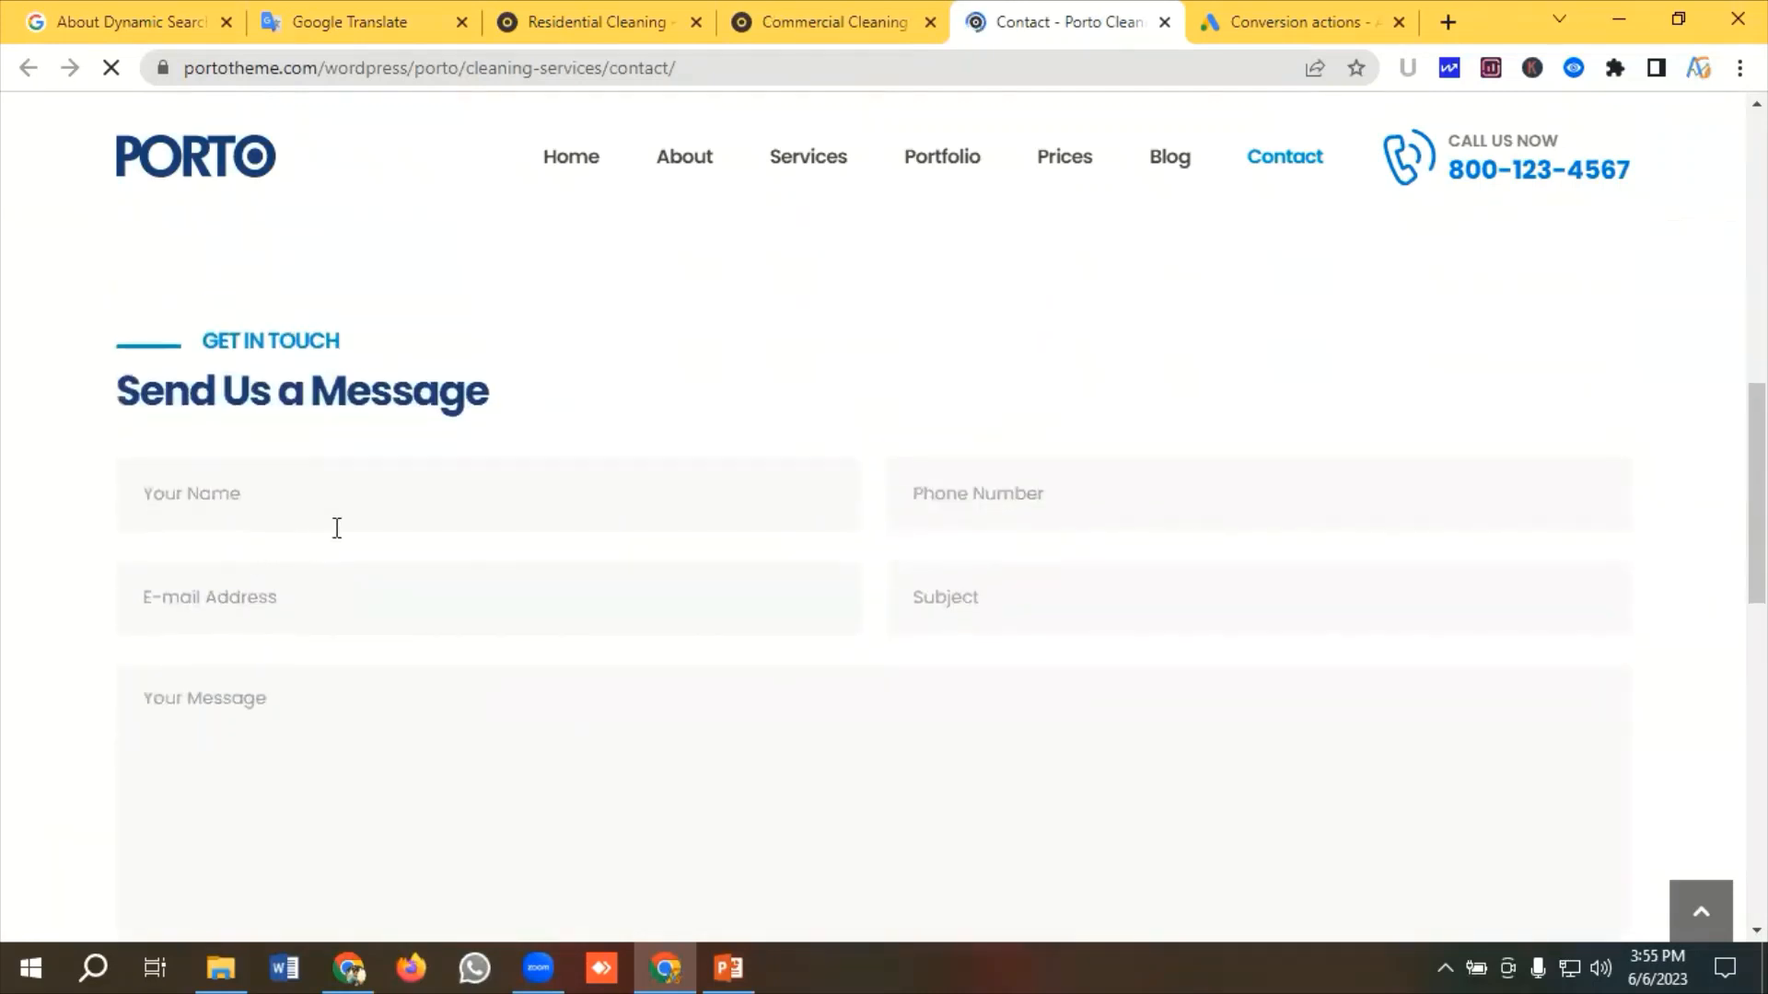
scroll(350, 529, "down", 1)
scroll(377, 534, "down", 1)
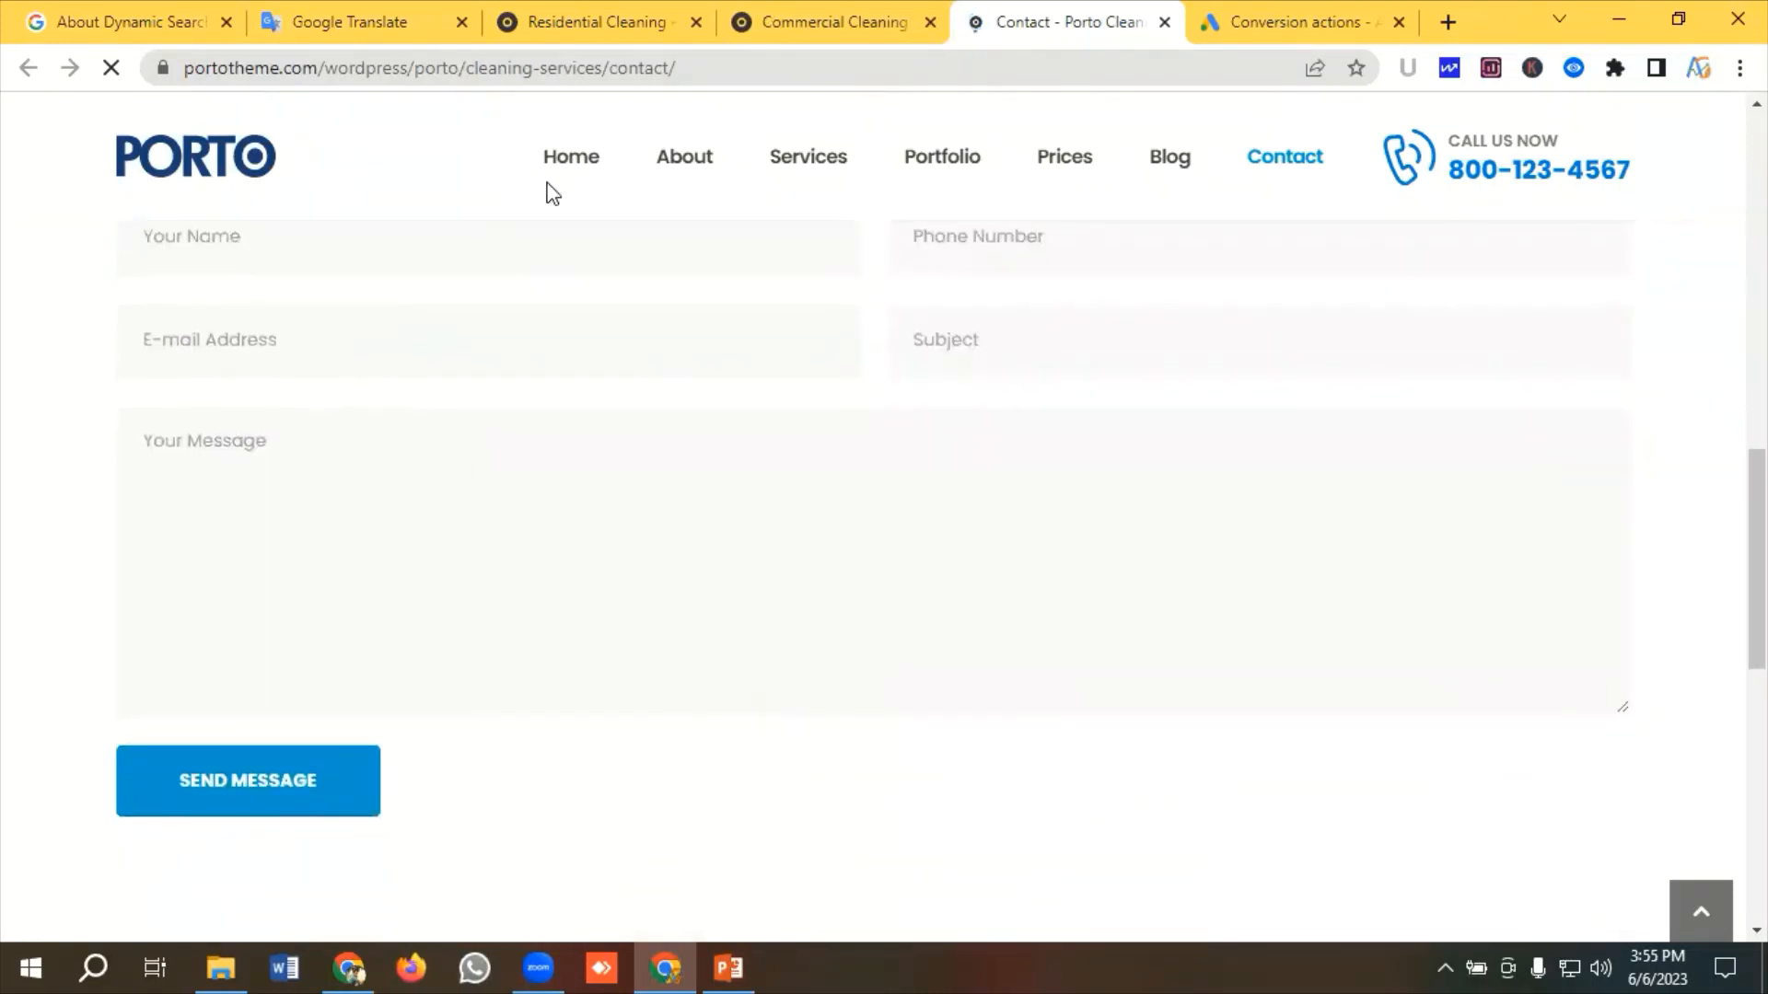
Return to the Conversions summary and review the Phone call lead and Download conversion actions
left_click(1274, 11)
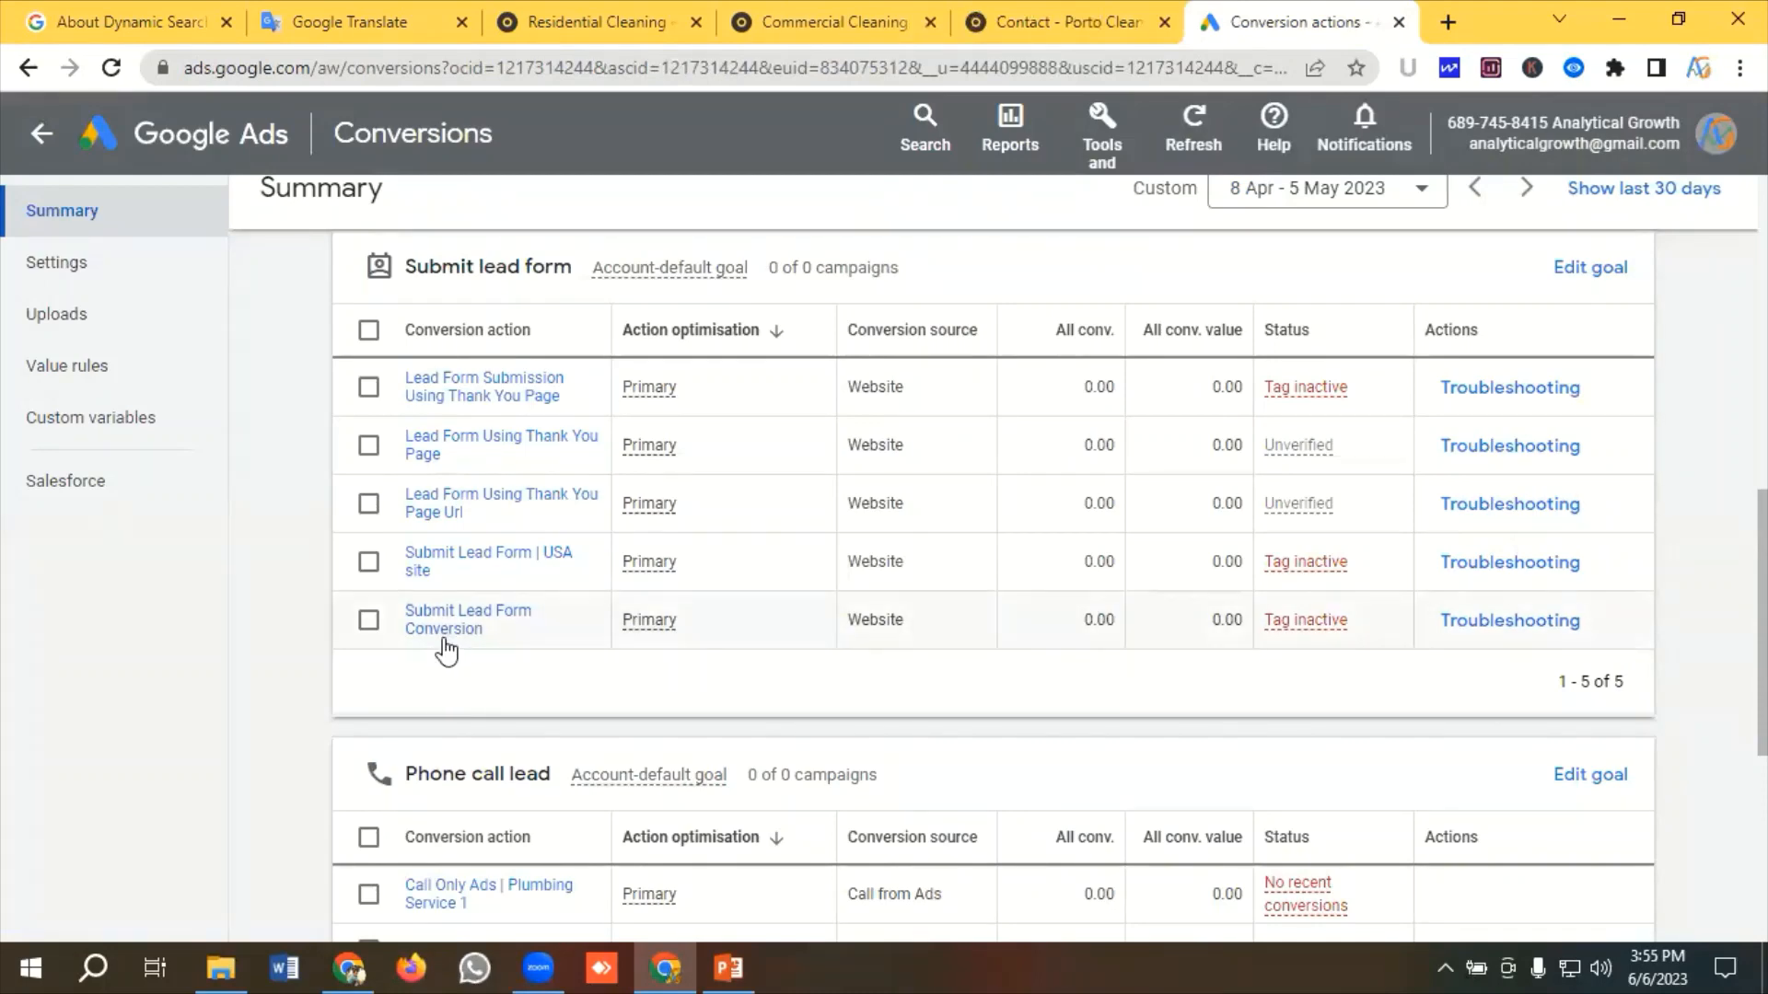
scroll(447, 649, "down", 3)
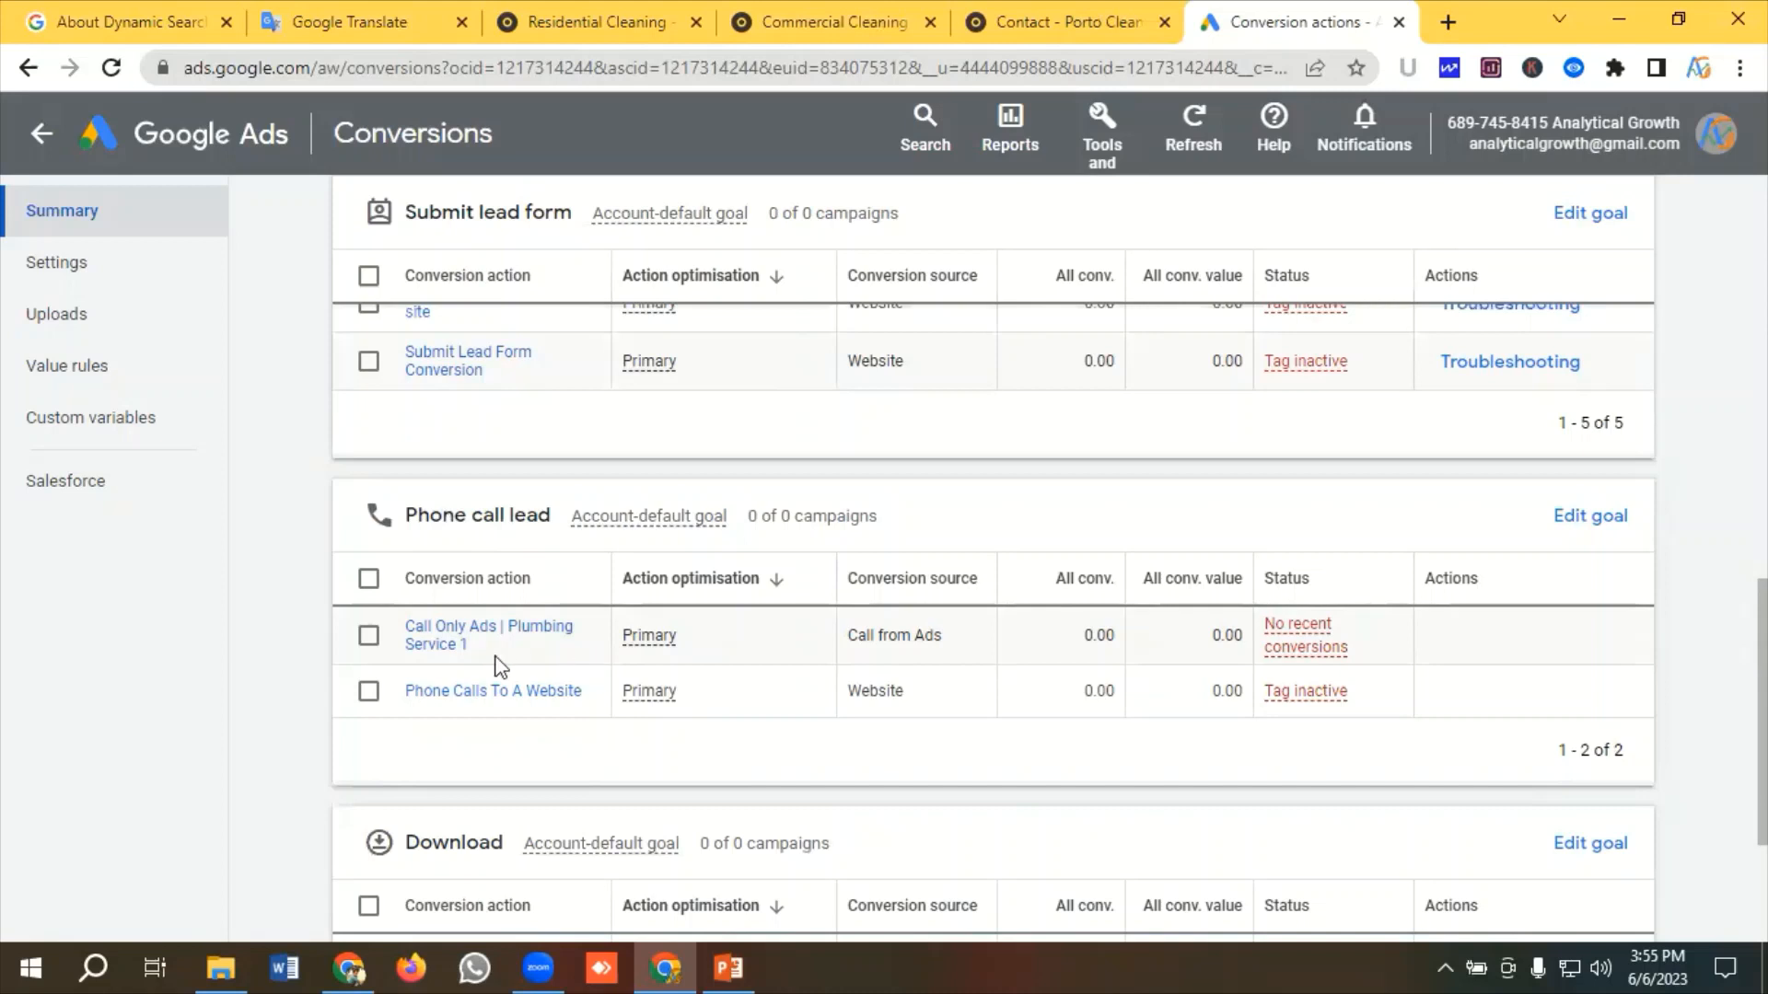
scroll(563, 654, "down", 1)
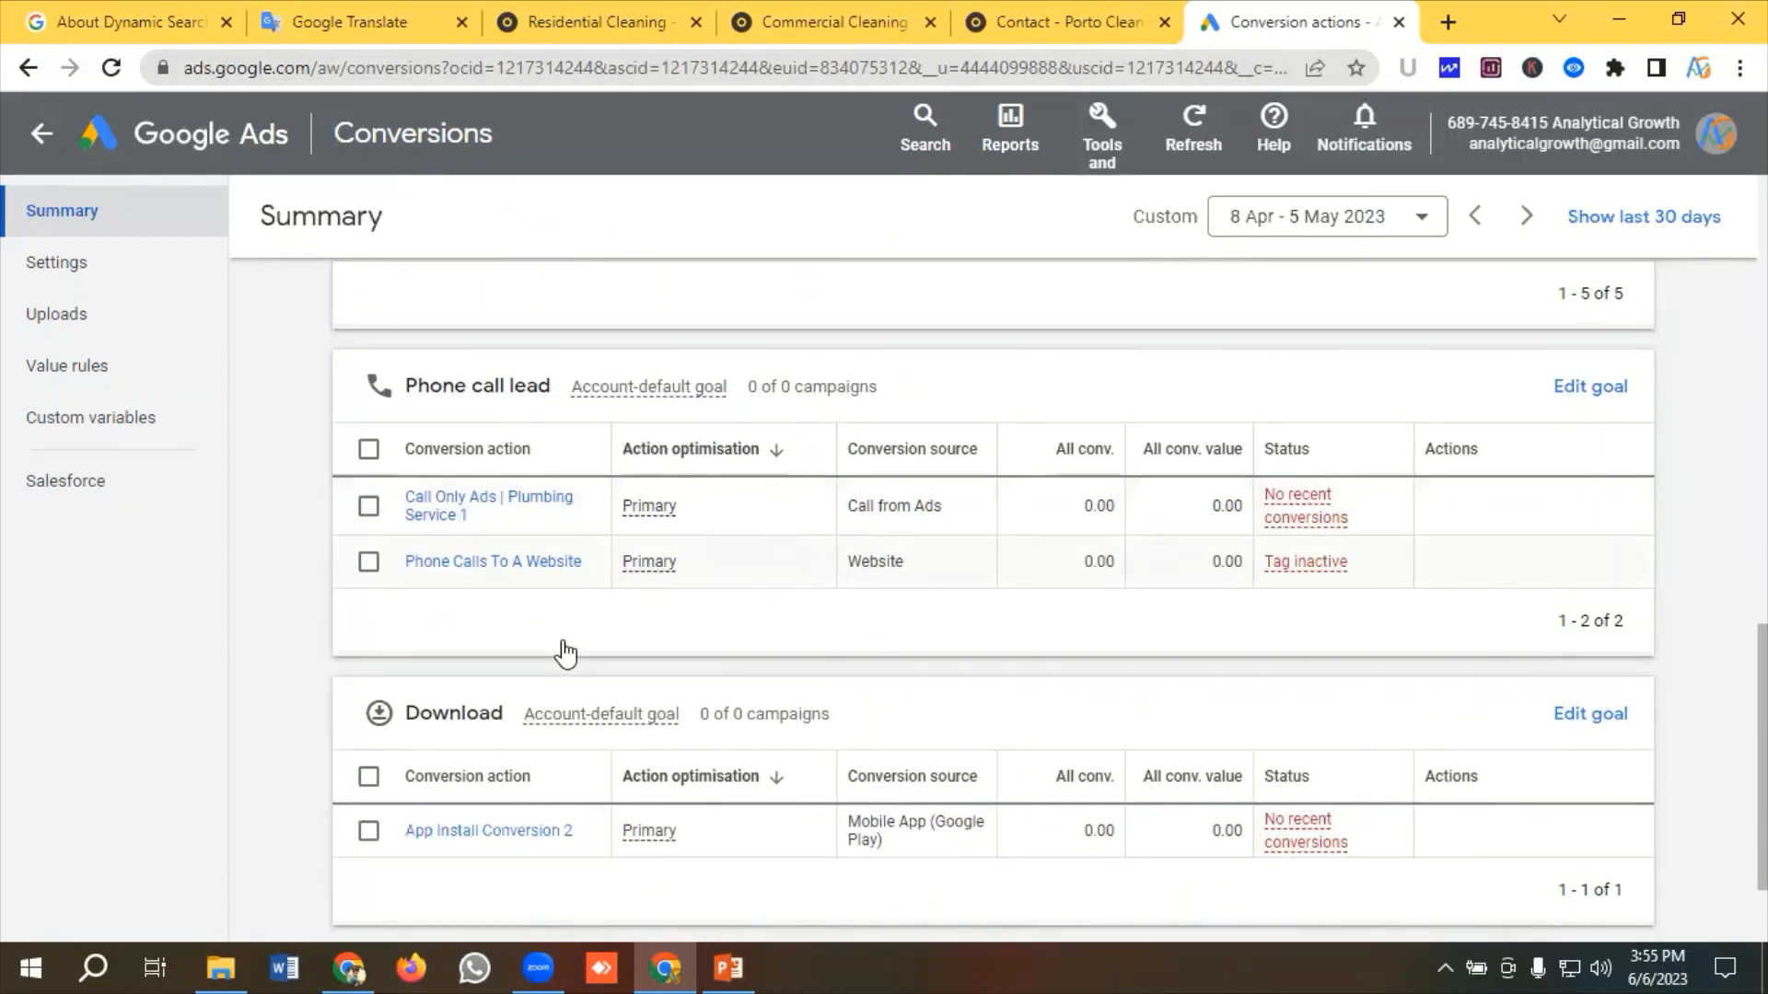
left_click(563, 21)
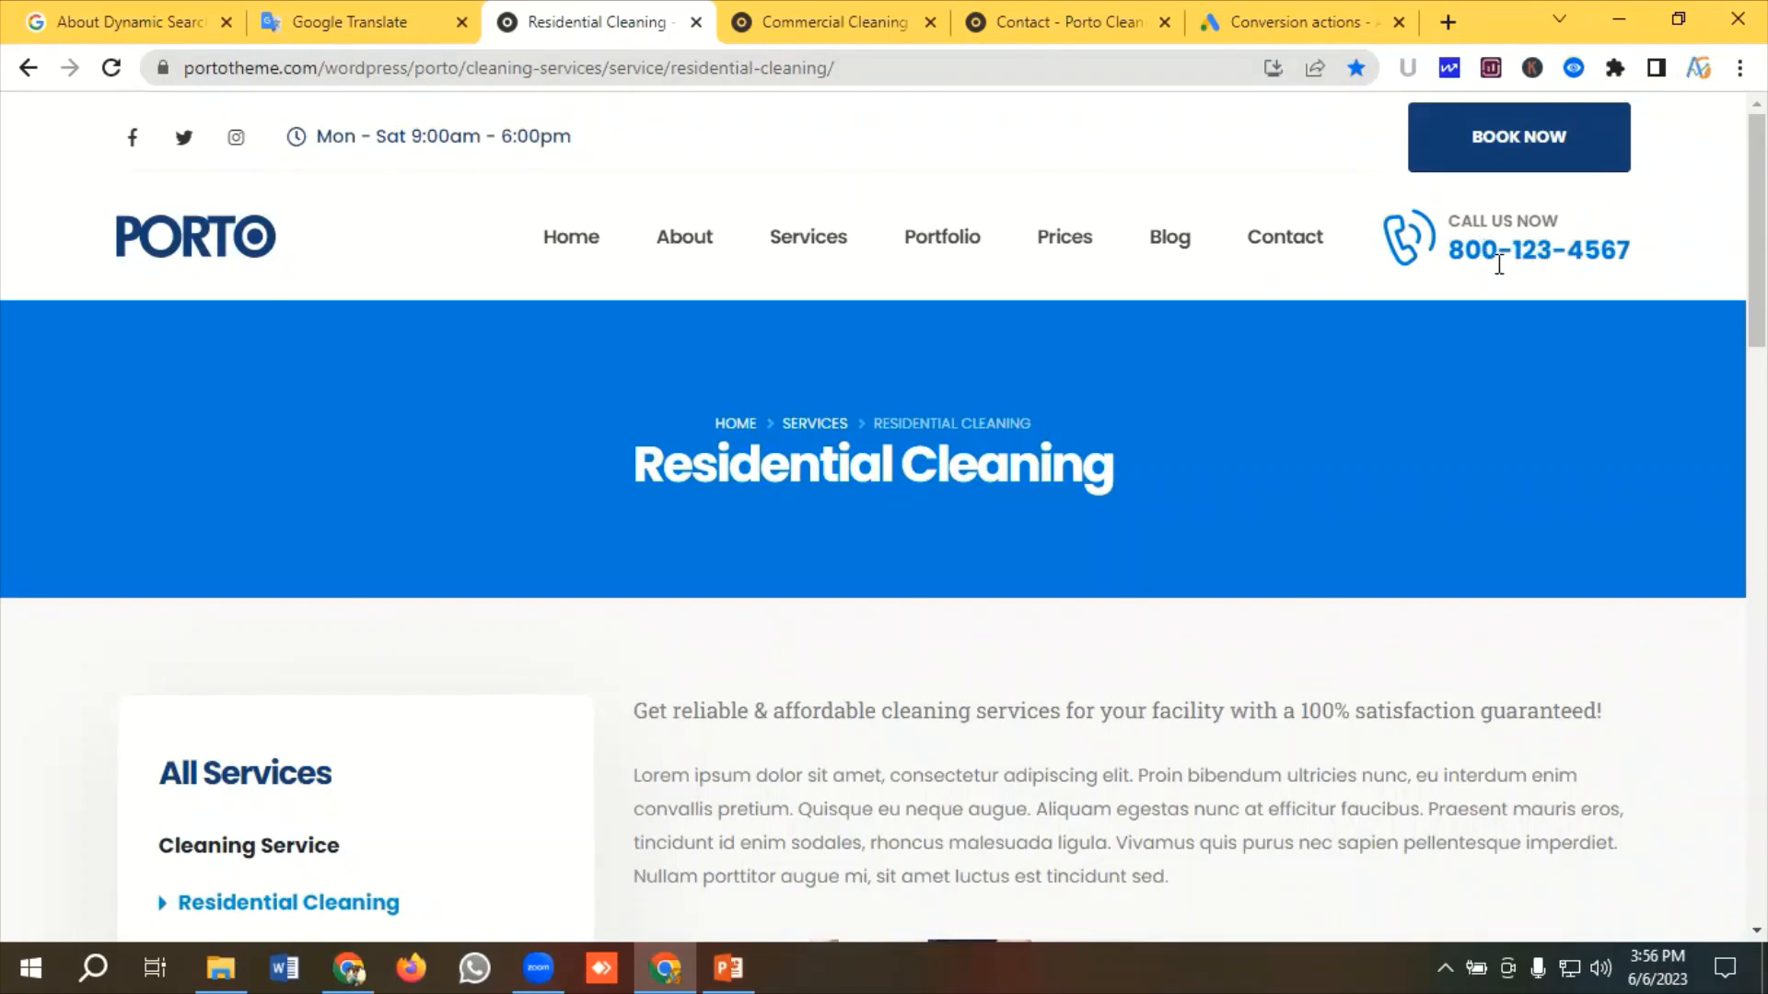
left_click(1305, 35)
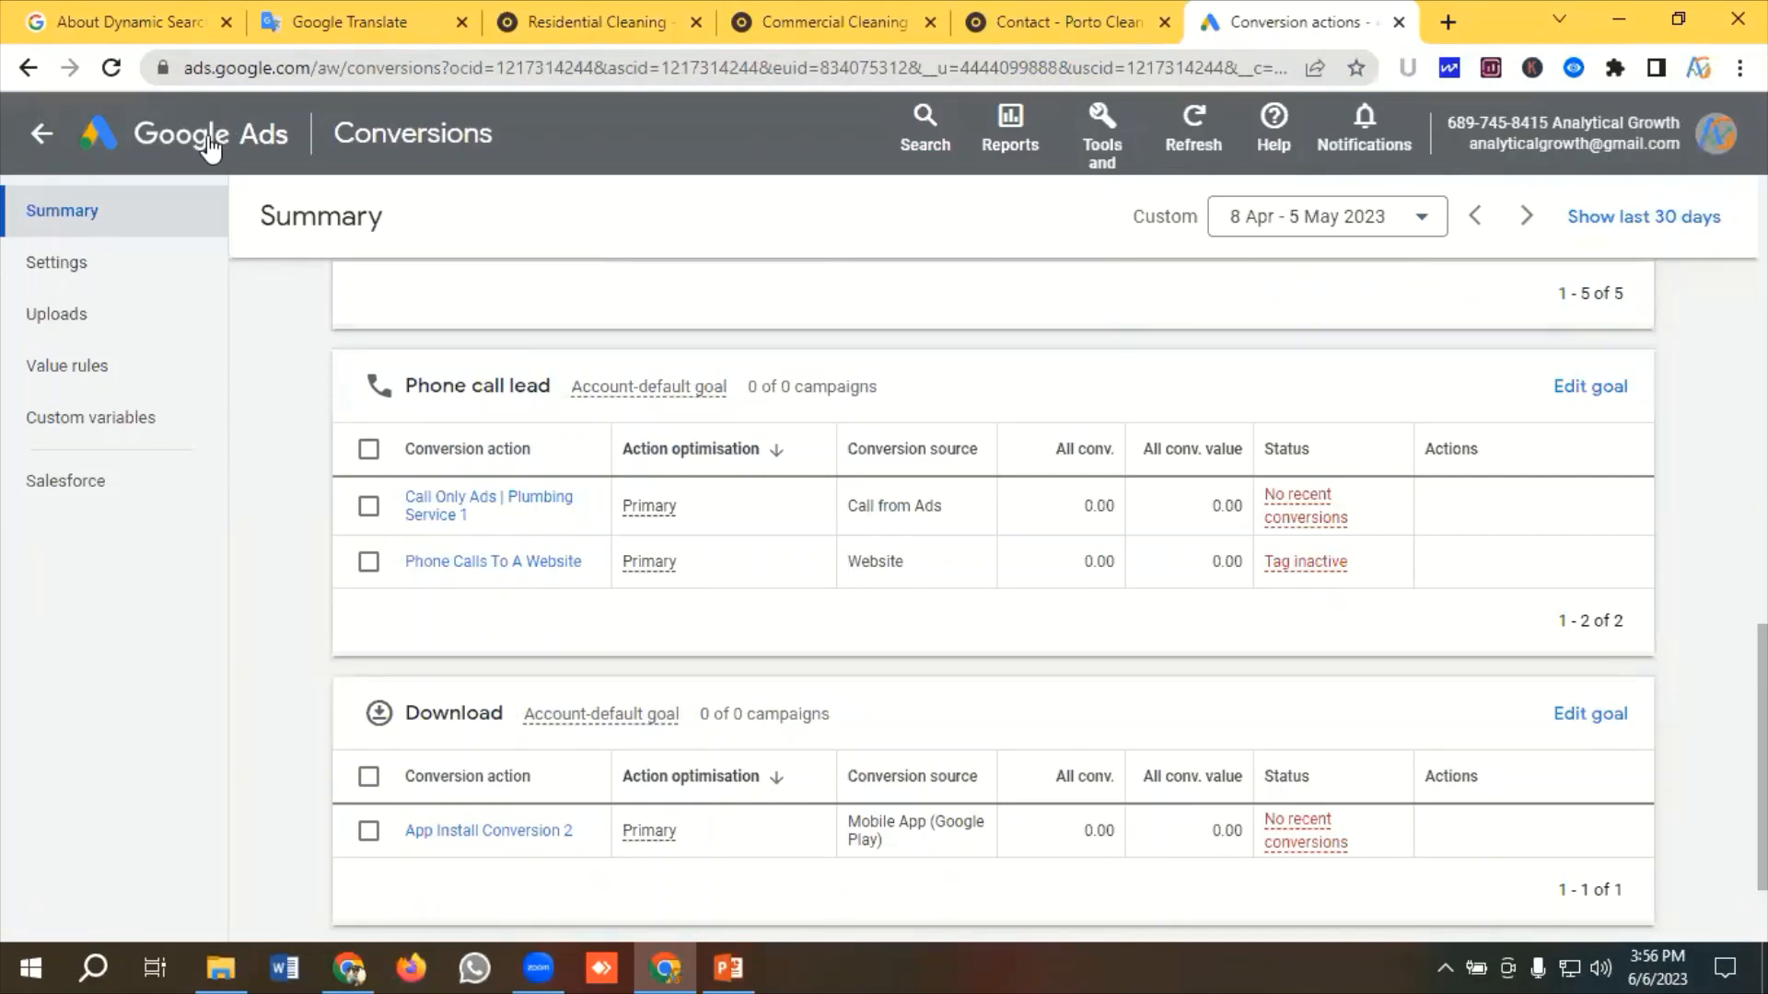
Go to the account overview, start a new campaign and choose the Leads objective
left_click(207, 134)
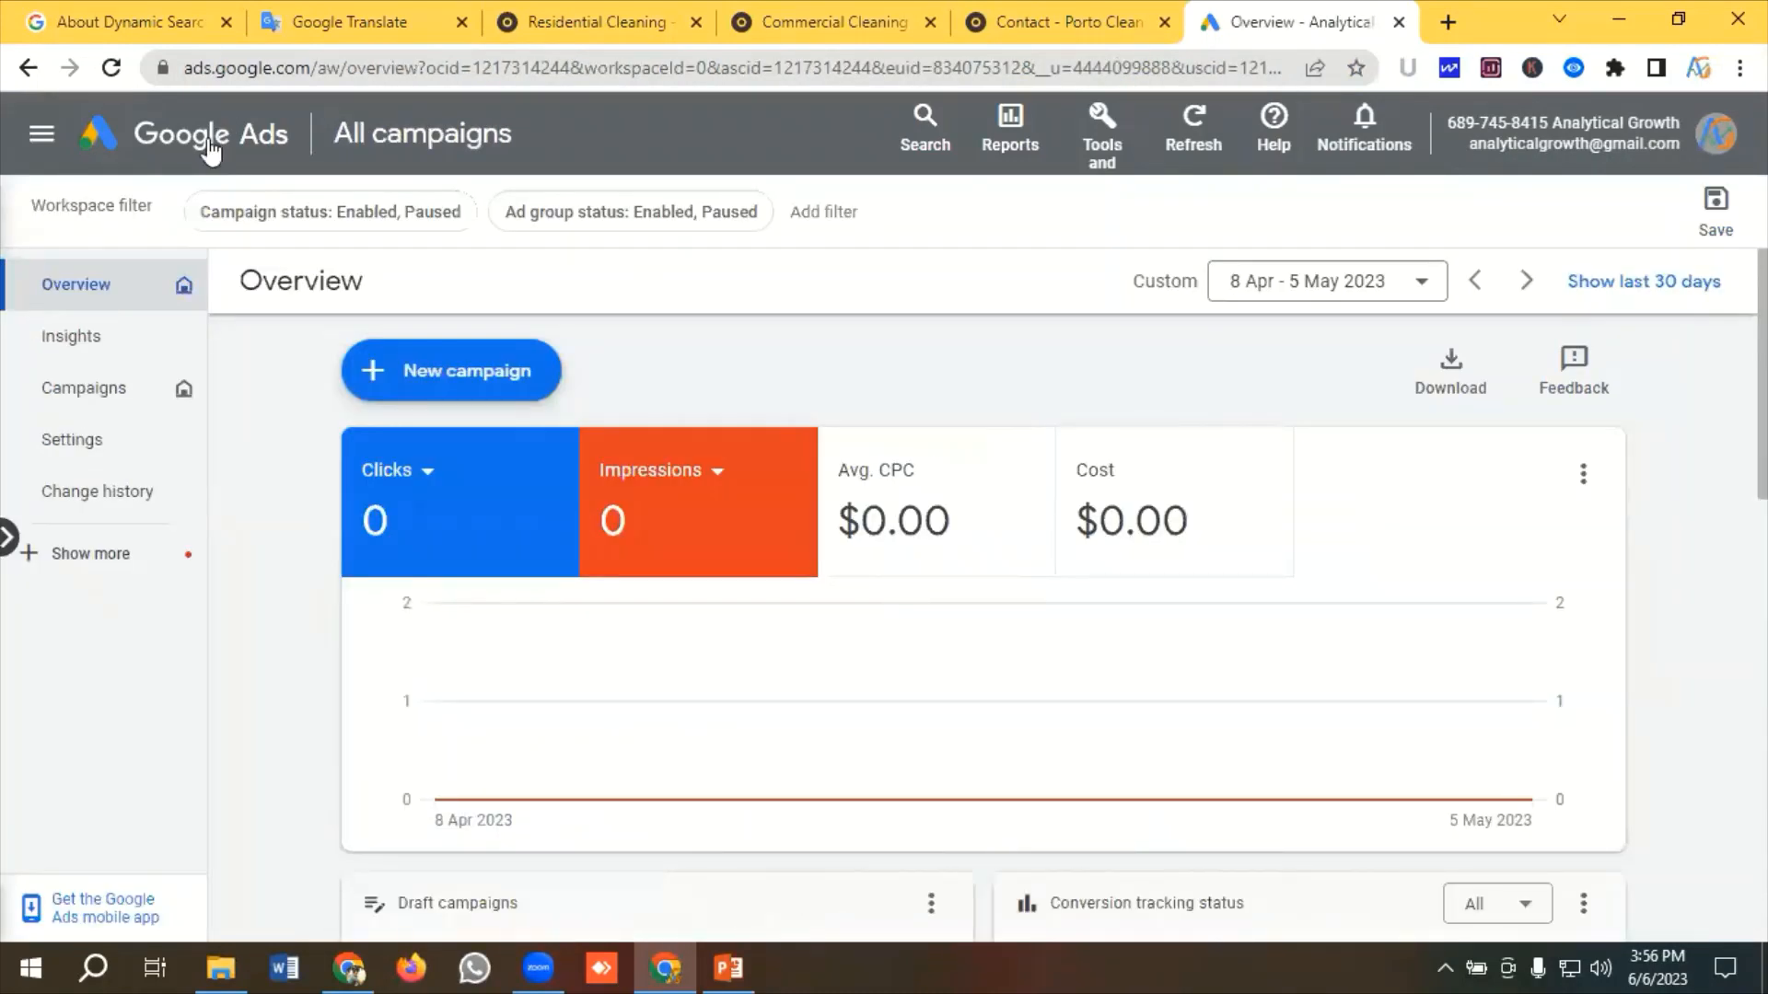
left_click(460, 378)
left_click(471, 388)
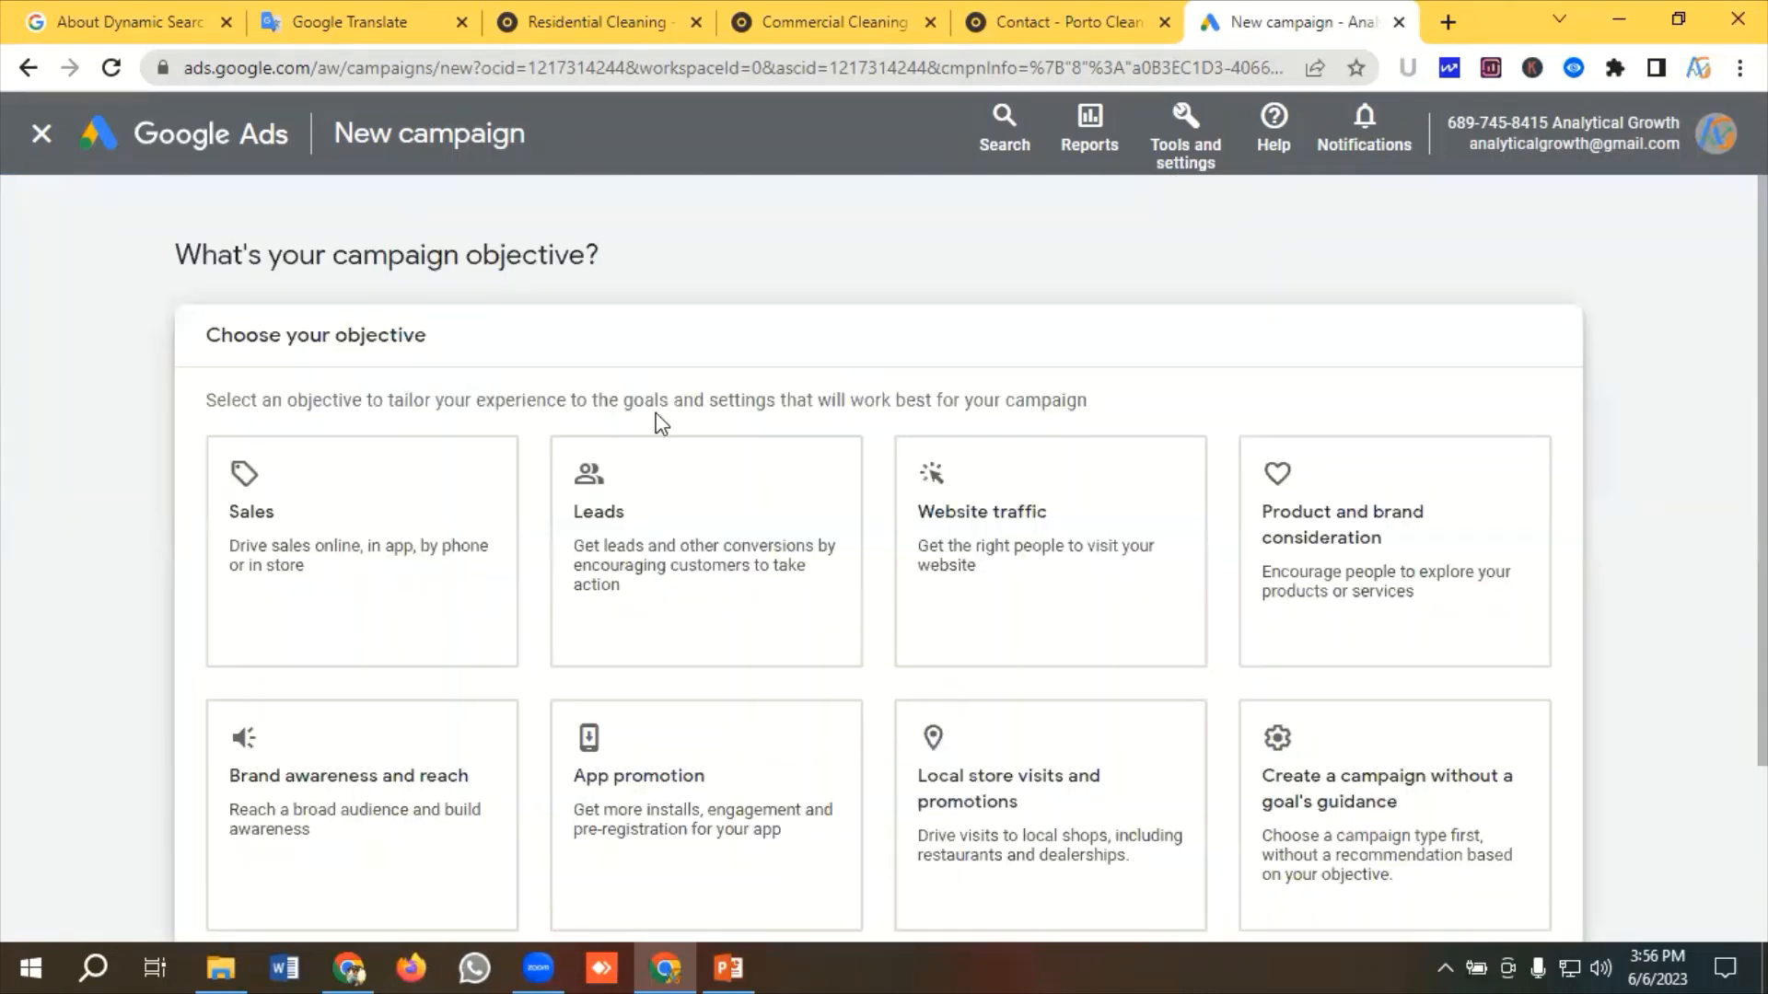
scroll(661, 383, "down", 2)
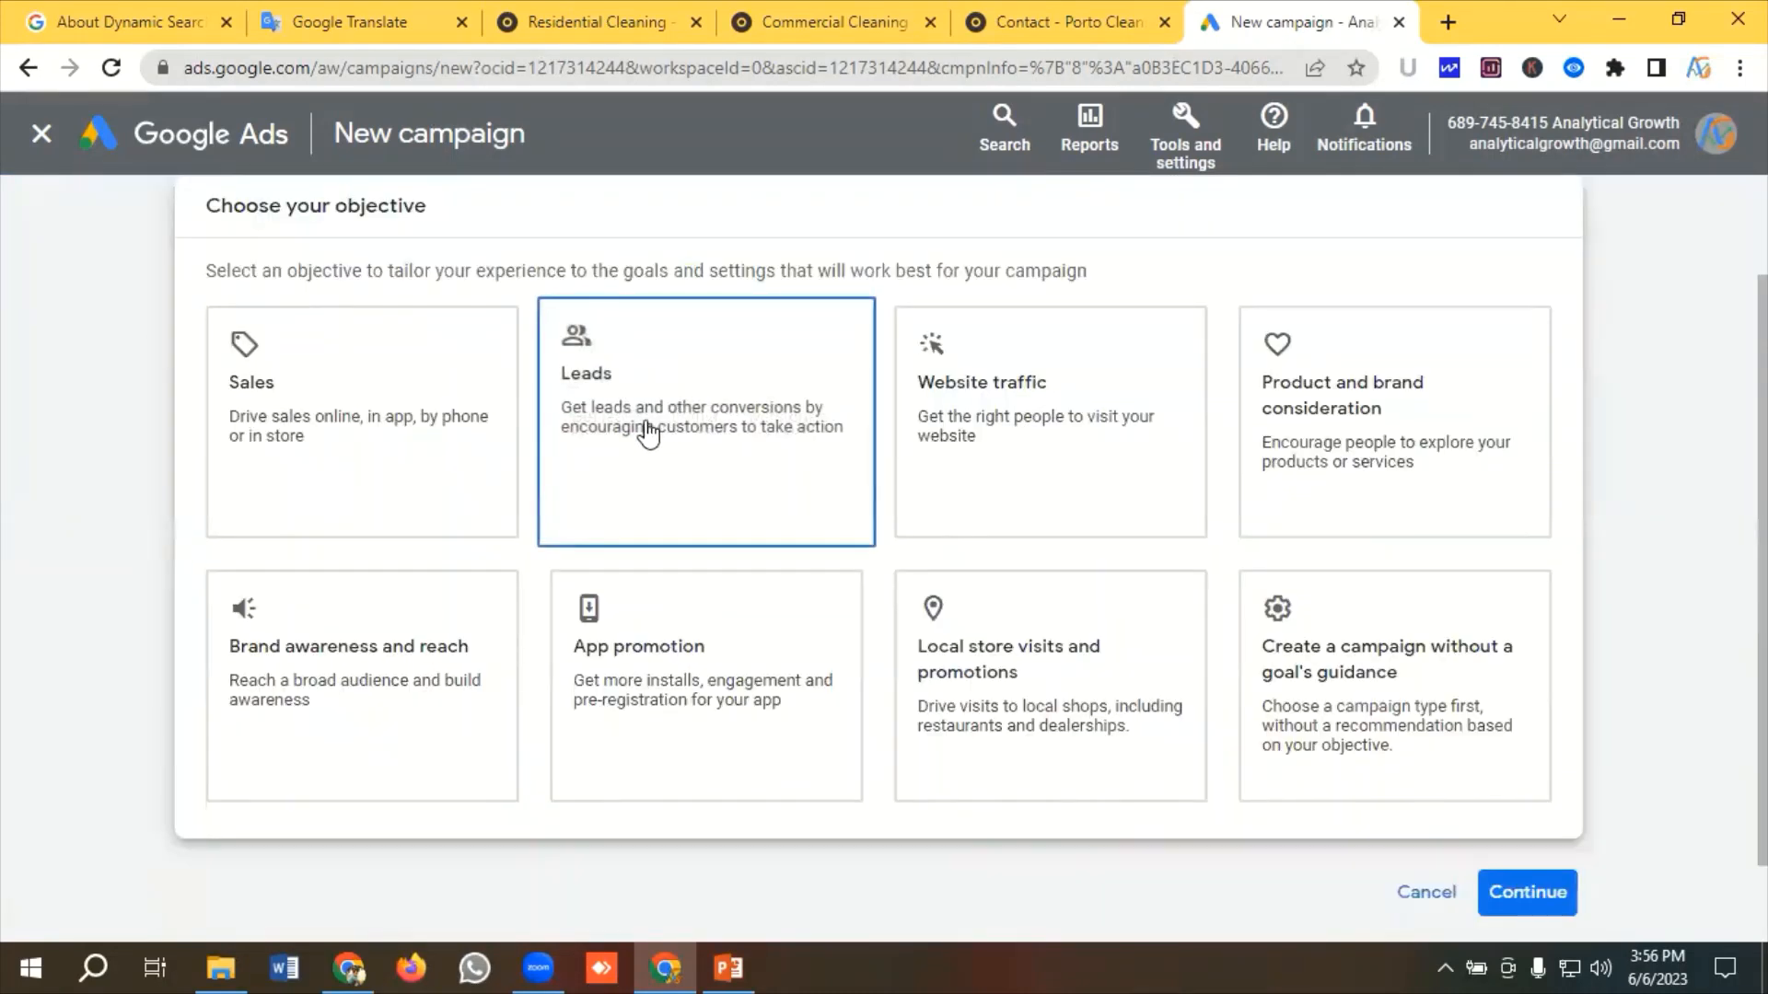
left_click(648, 416)
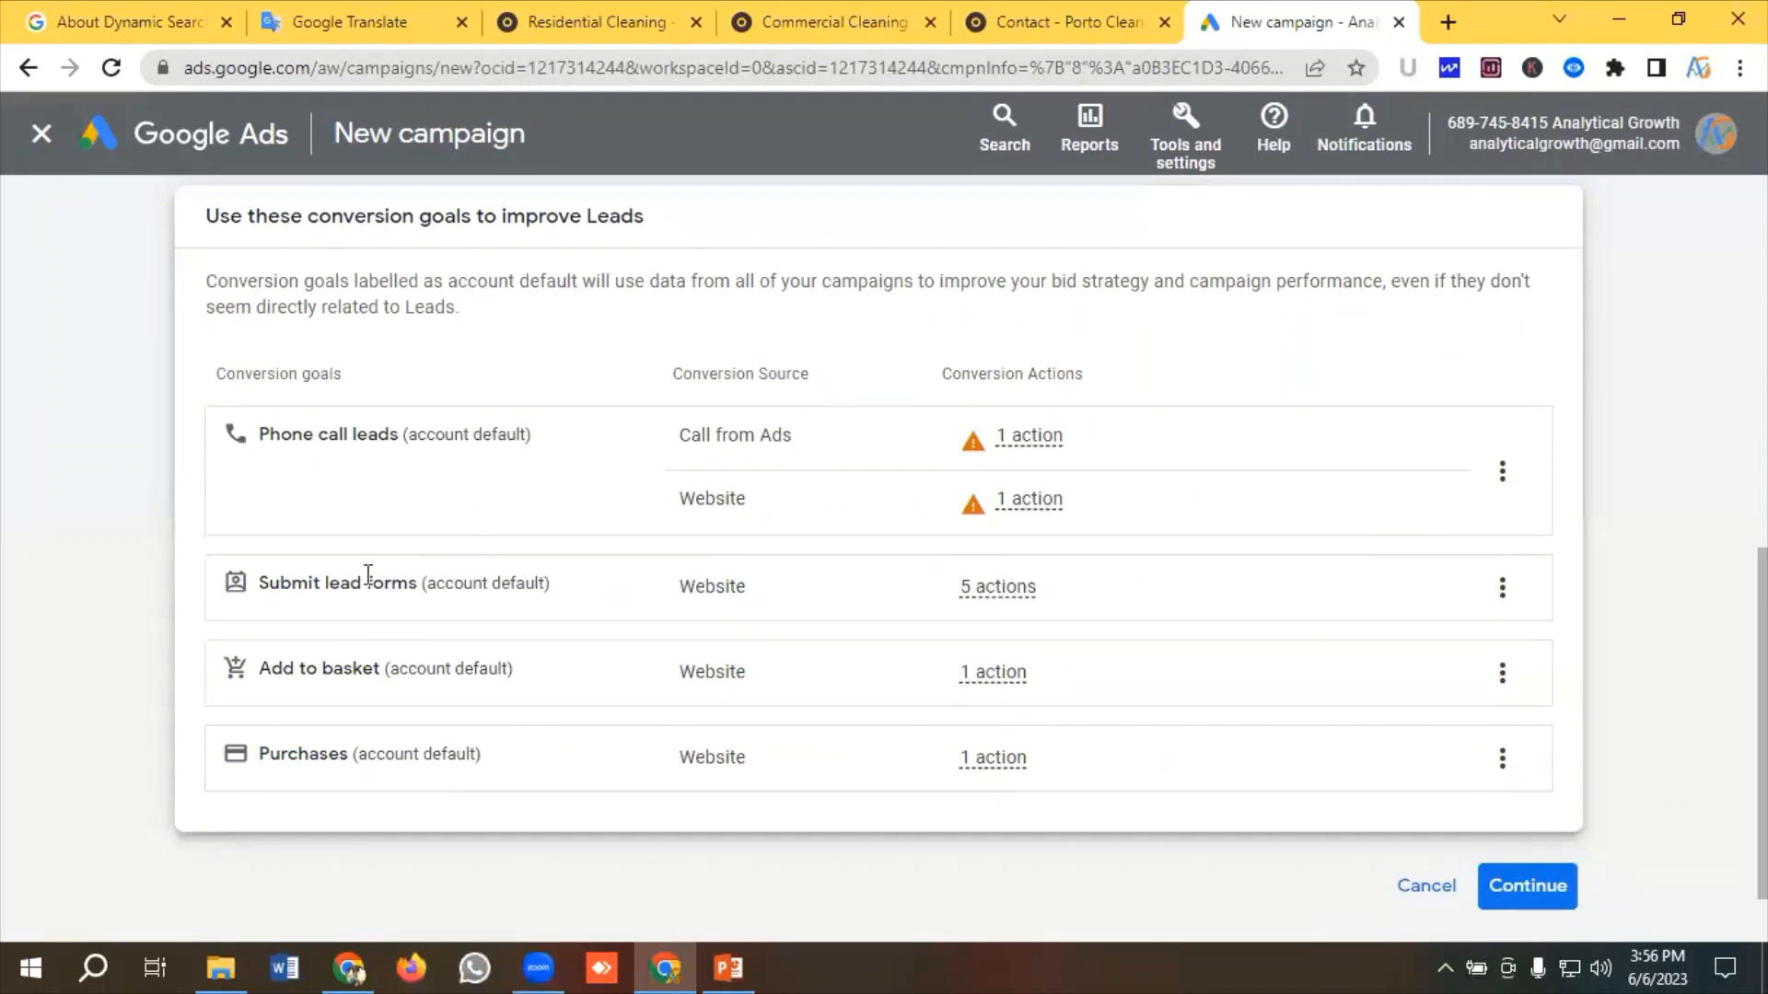
Remove the Add to basket and Purchases conversion goals from the campaign
left_click(1504, 677)
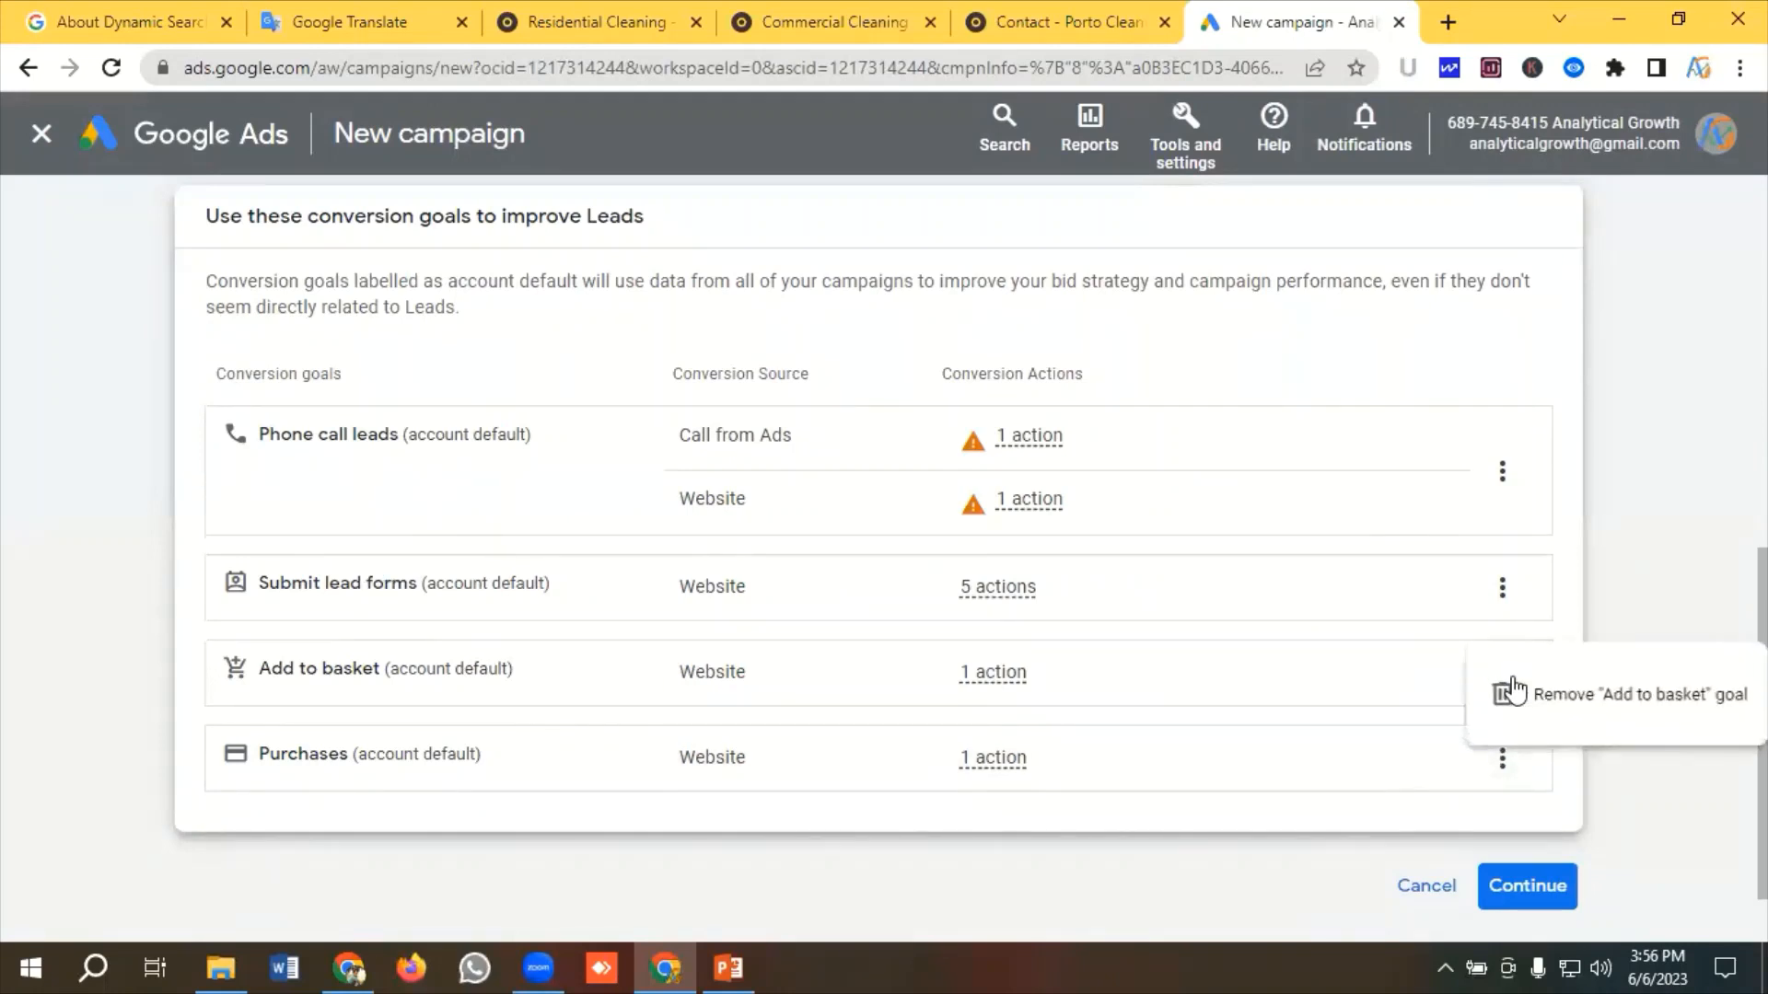
left_click(1574, 698)
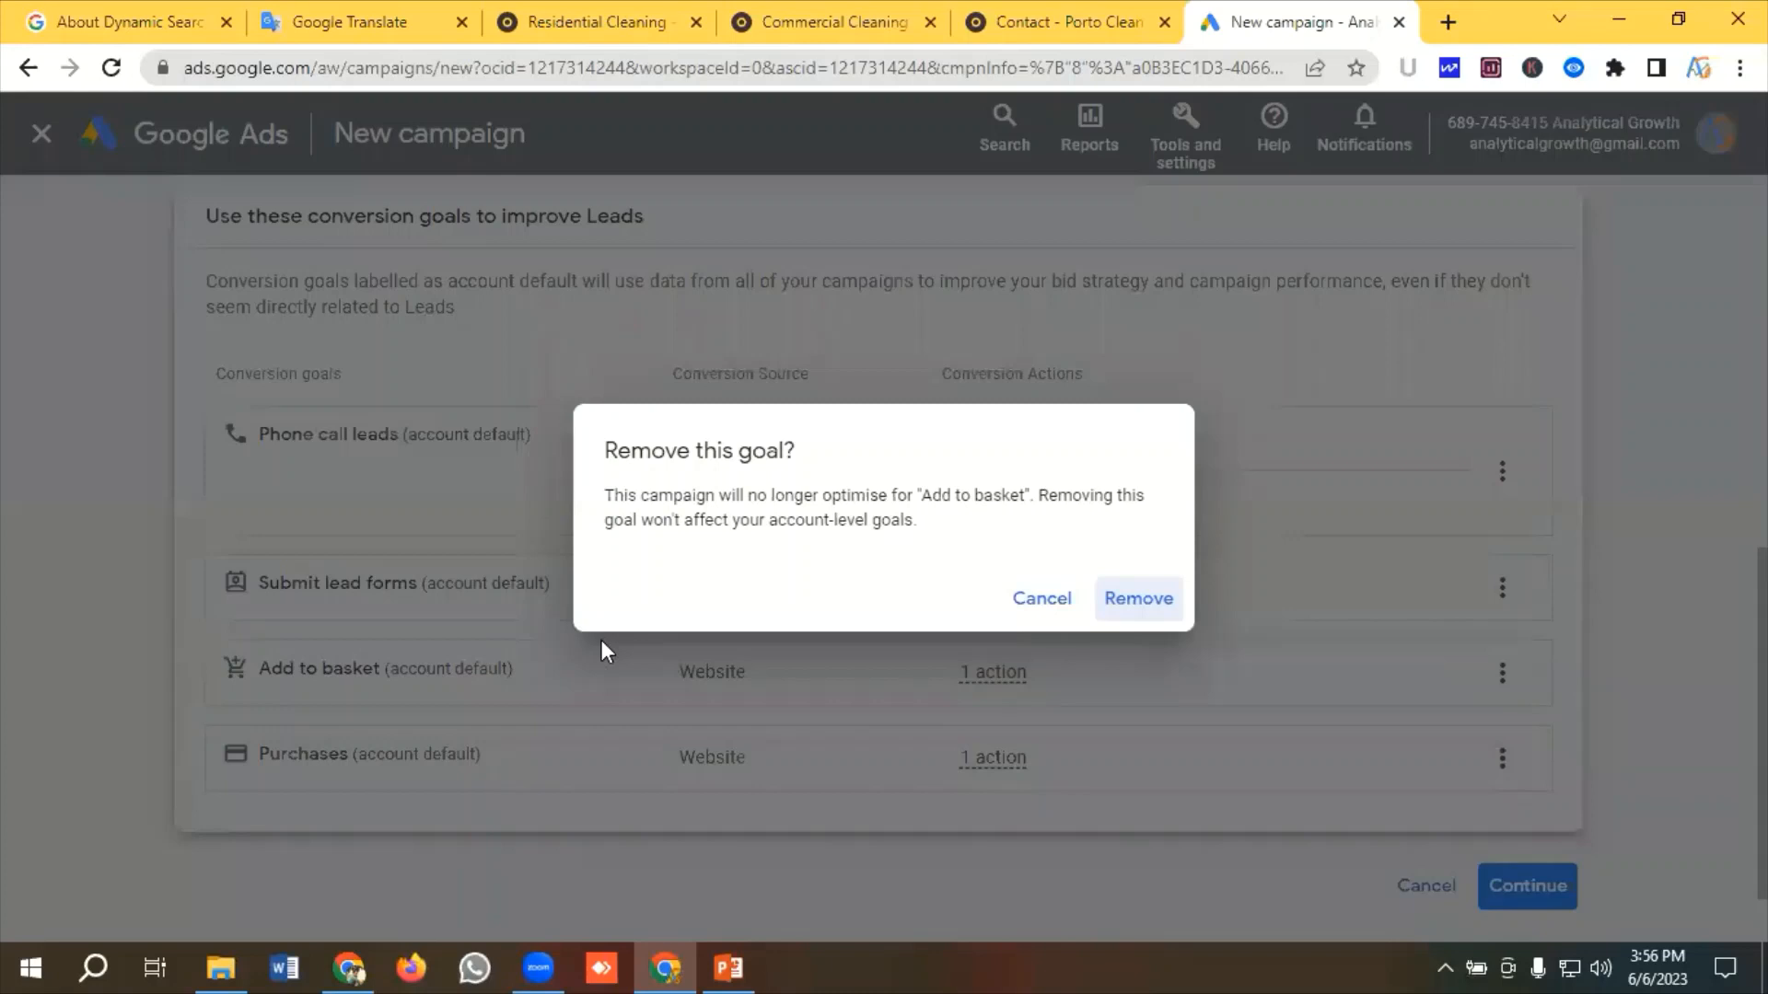
left_click(1165, 603)
left_click(1502, 683)
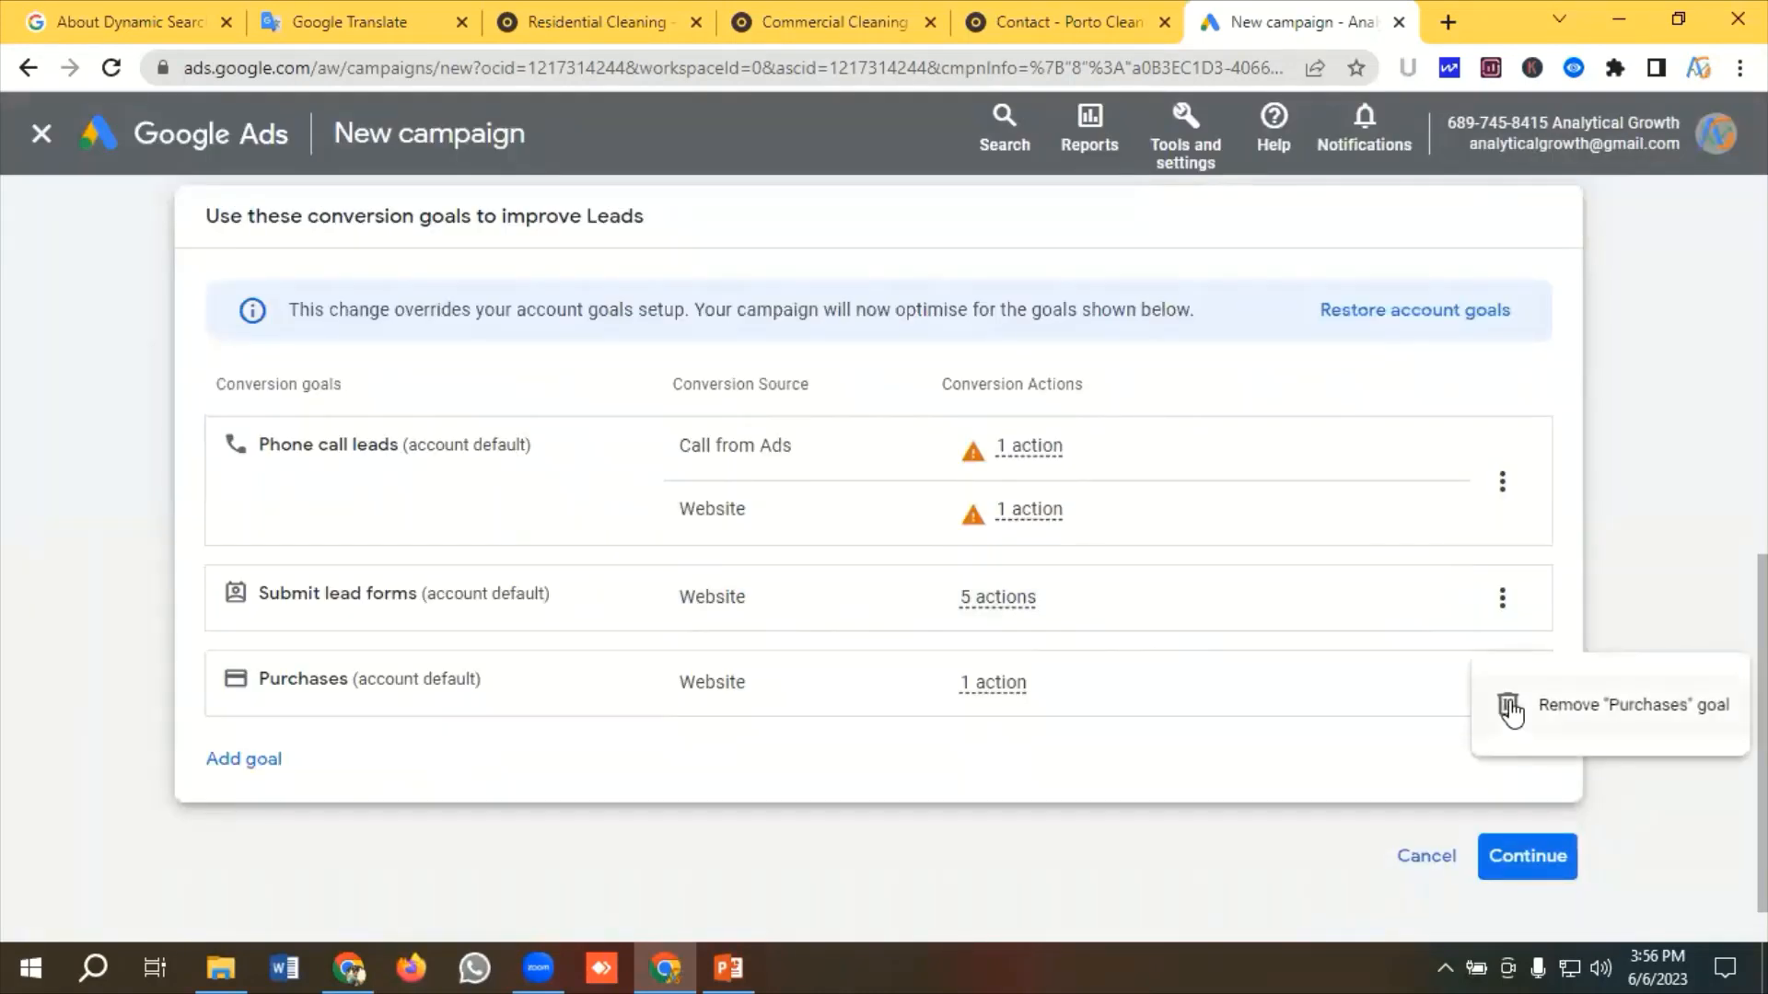
left_click(1514, 711)
left_click(1157, 603)
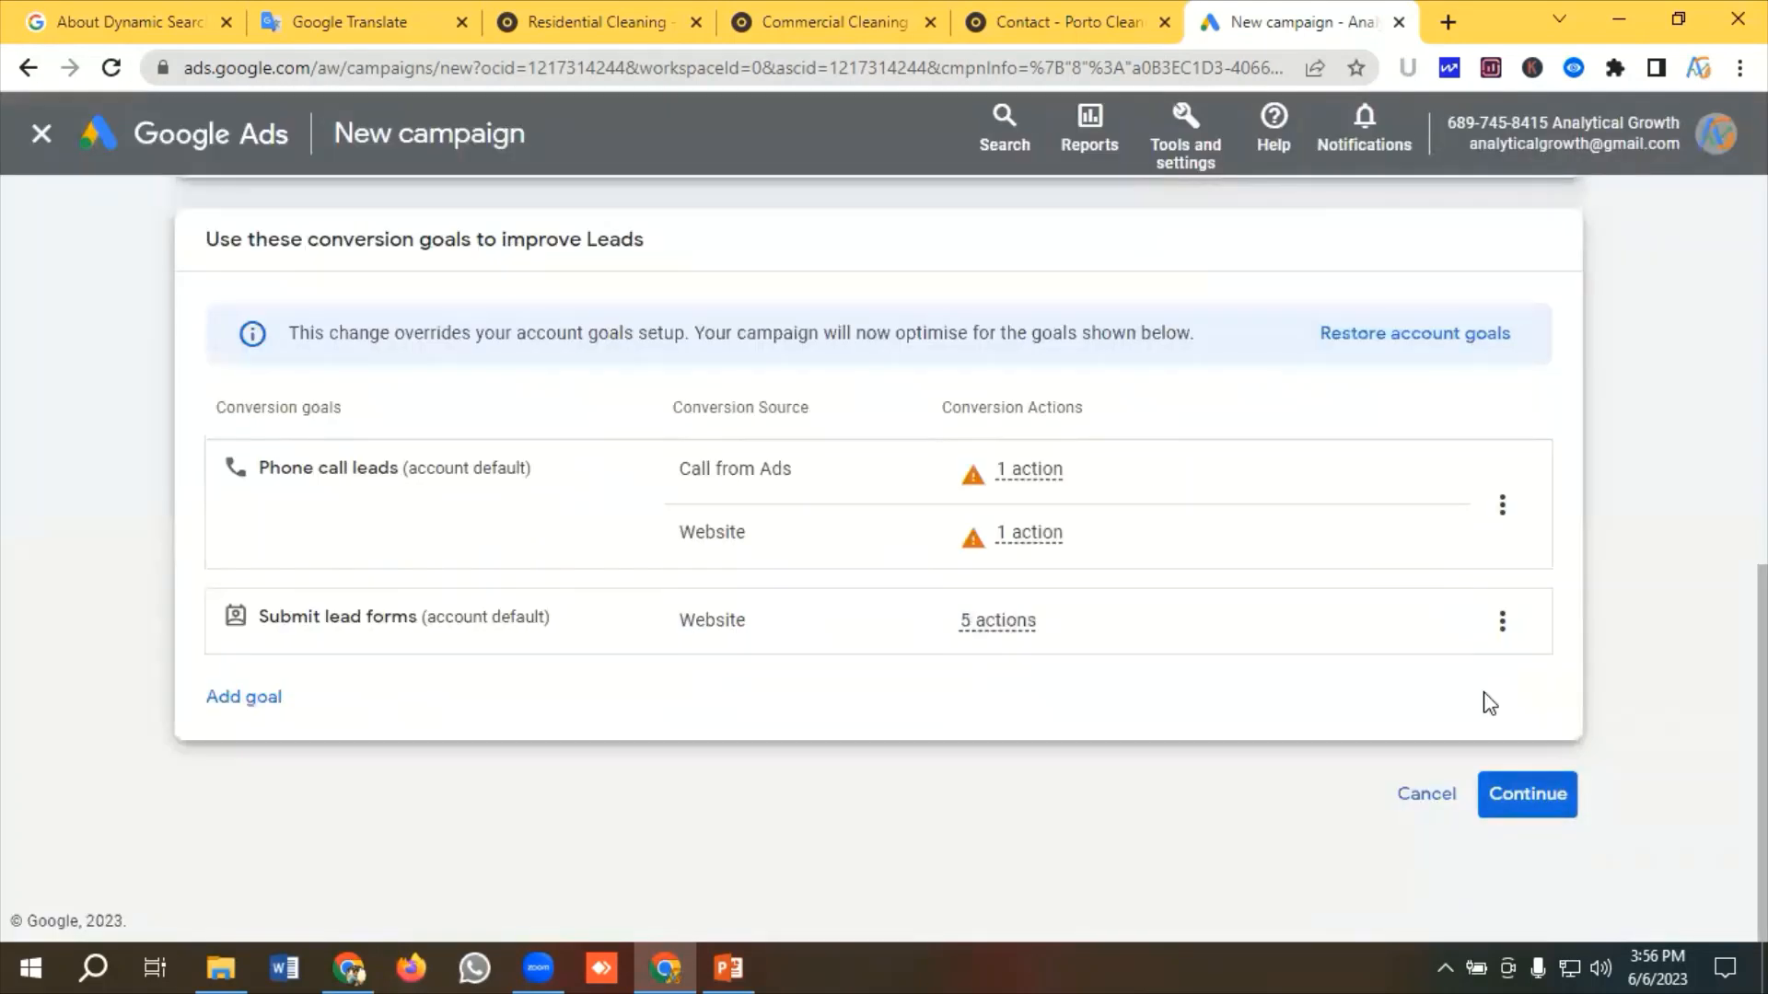
Select Search as the campaign type
scroll(363, 432, "down", 4)
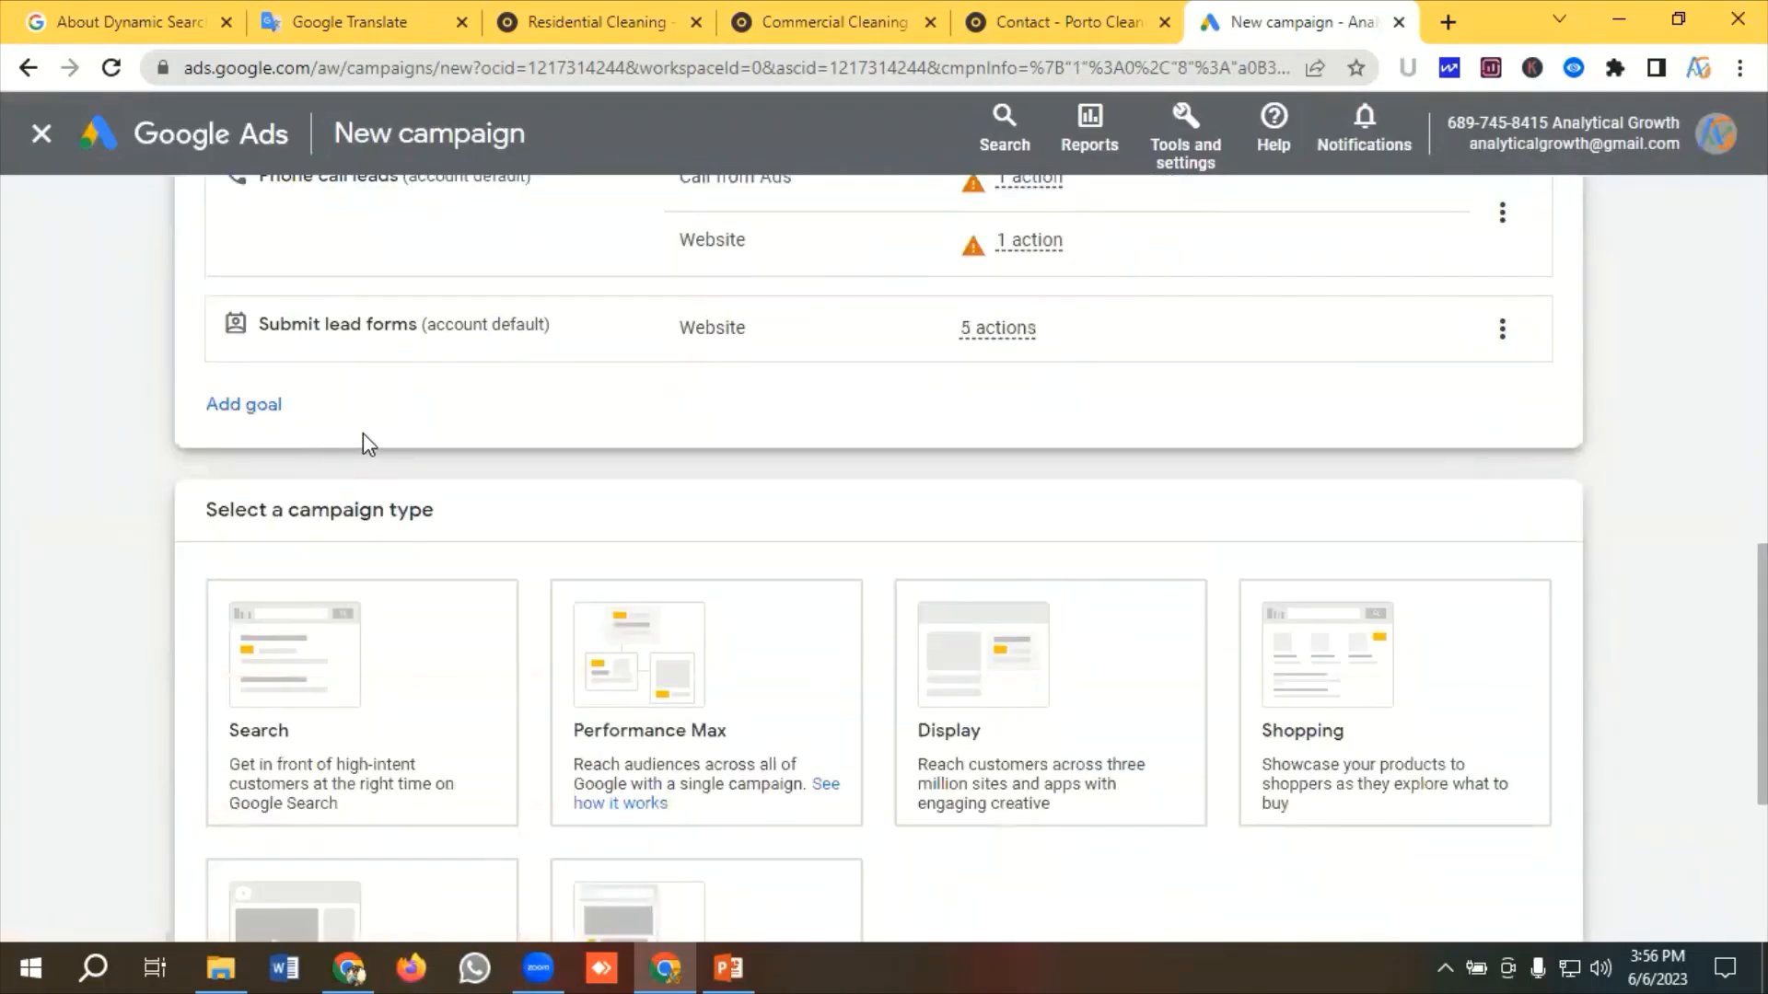
left_click(393, 516)
scroll(391, 516, "down", 2)
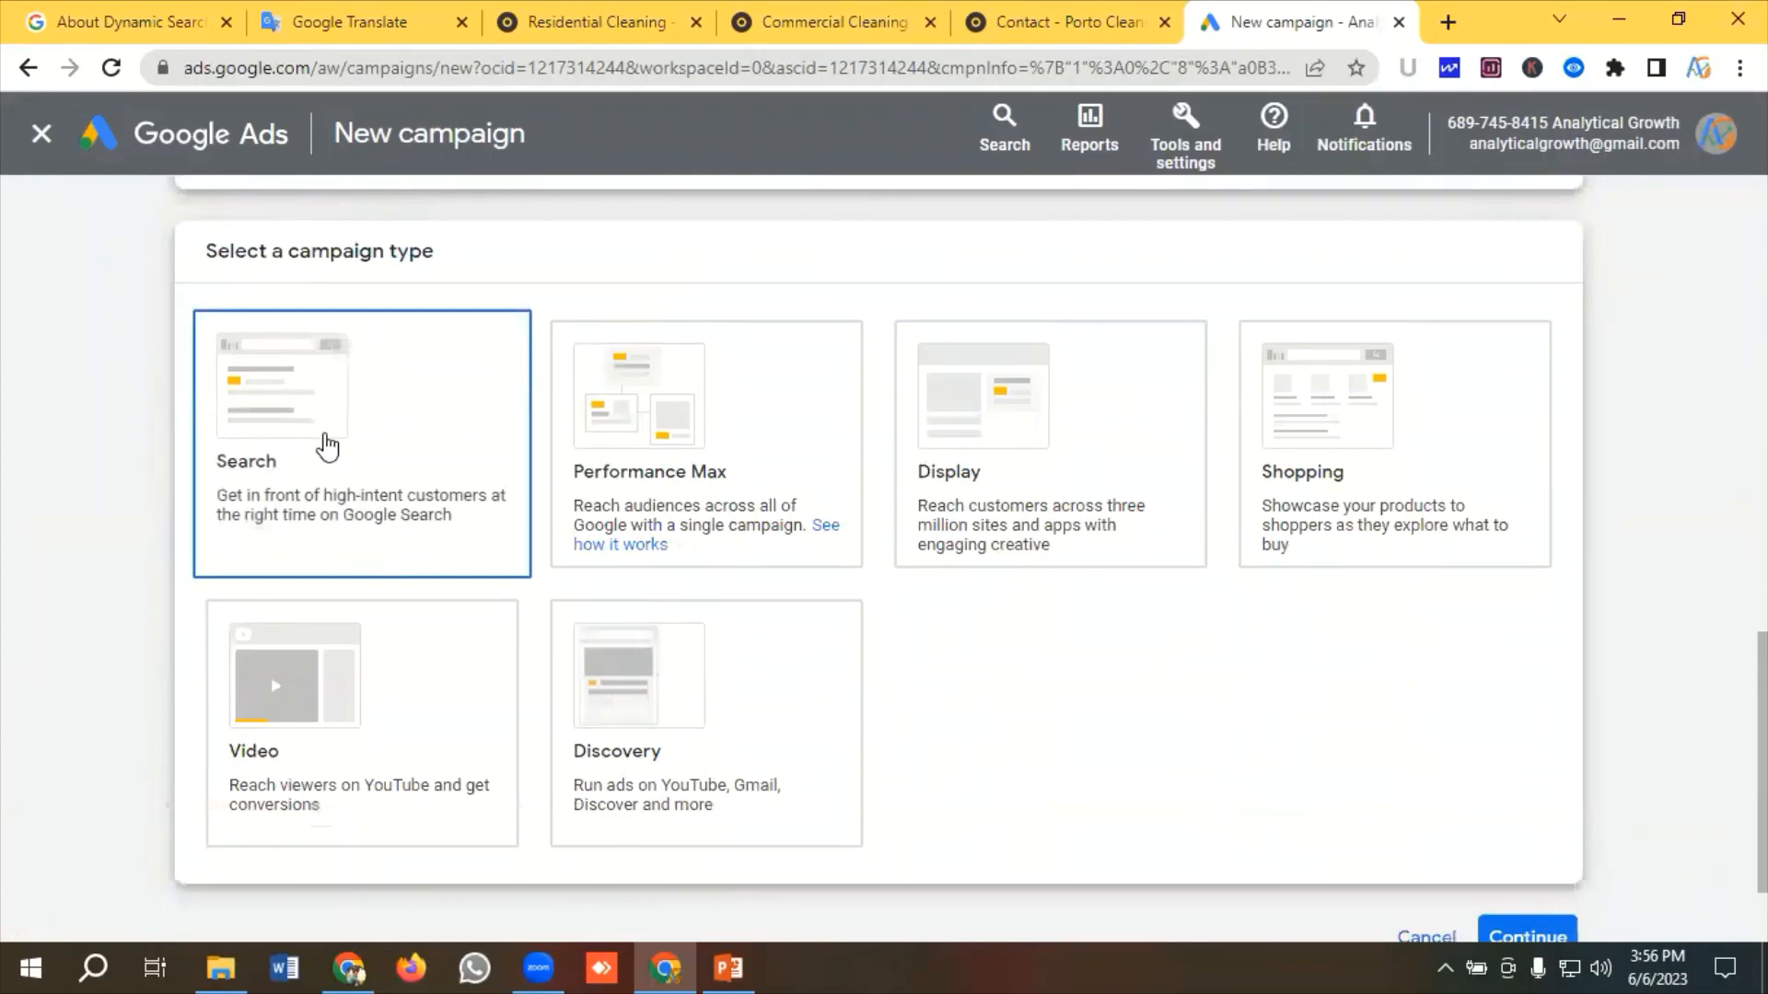
left_click(326, 448)
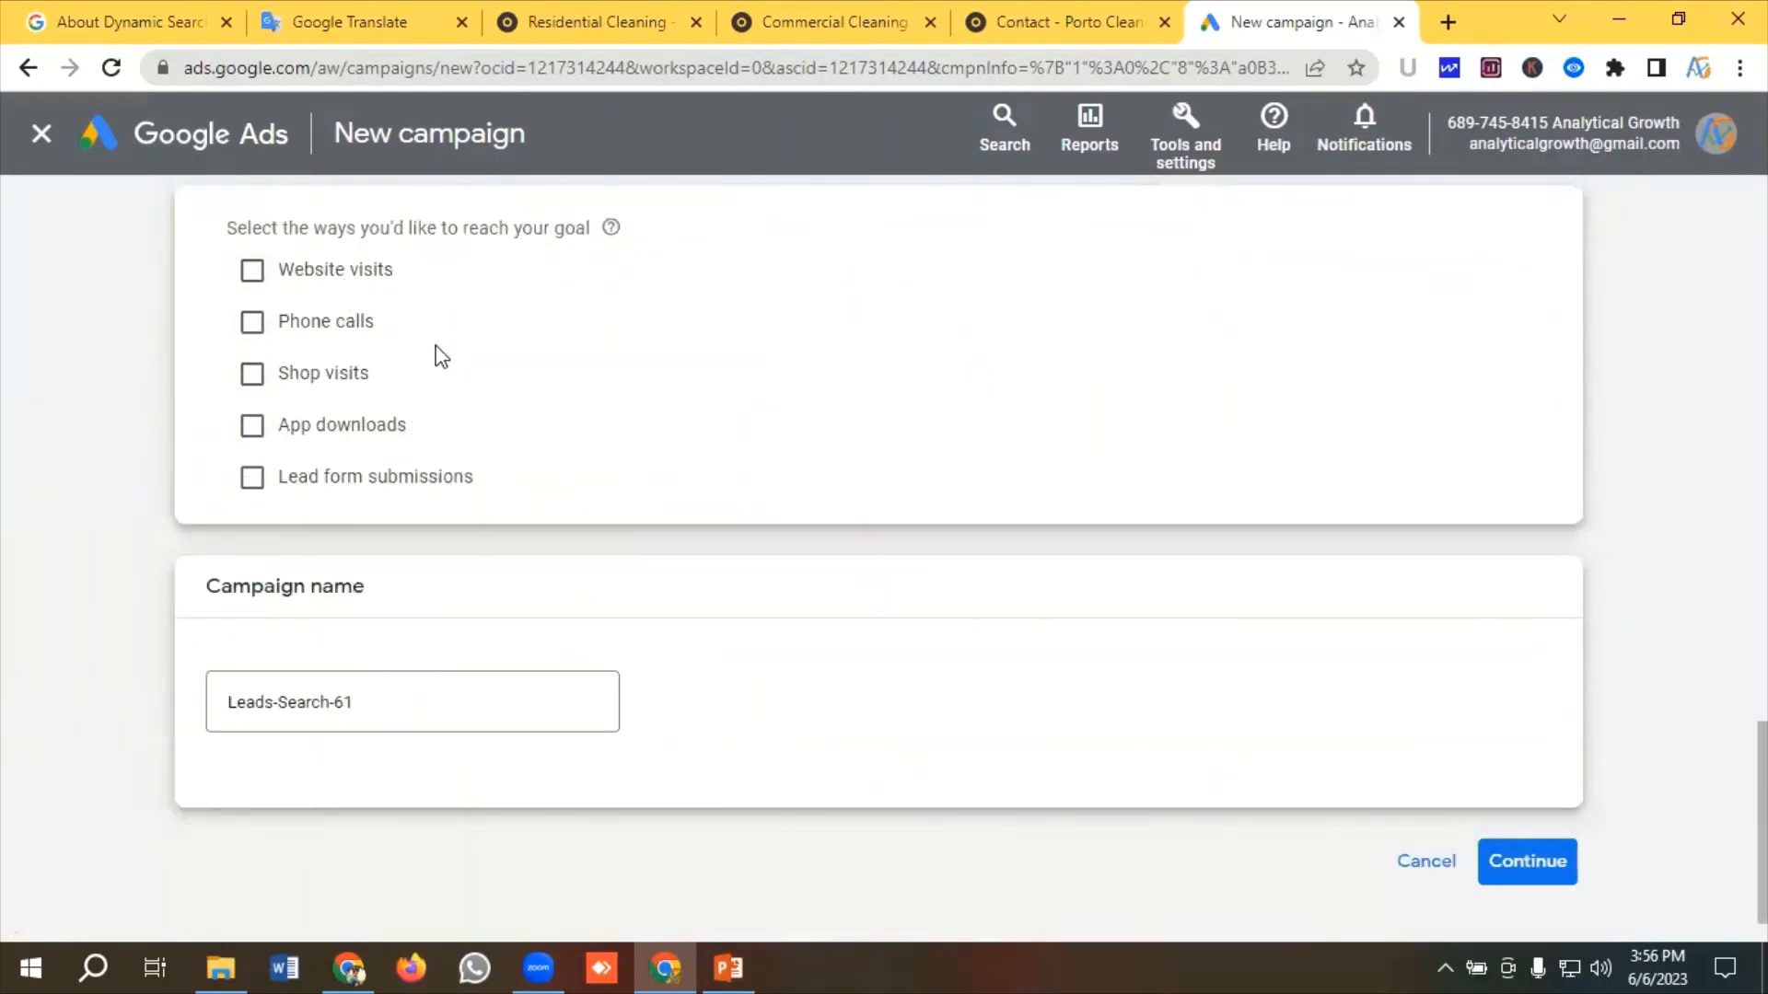
Name the campaign DSA | Cleaning Service | Leads, continue, and start a new campaign instead of a saved draft
scroll(442, 357, "down", 1)
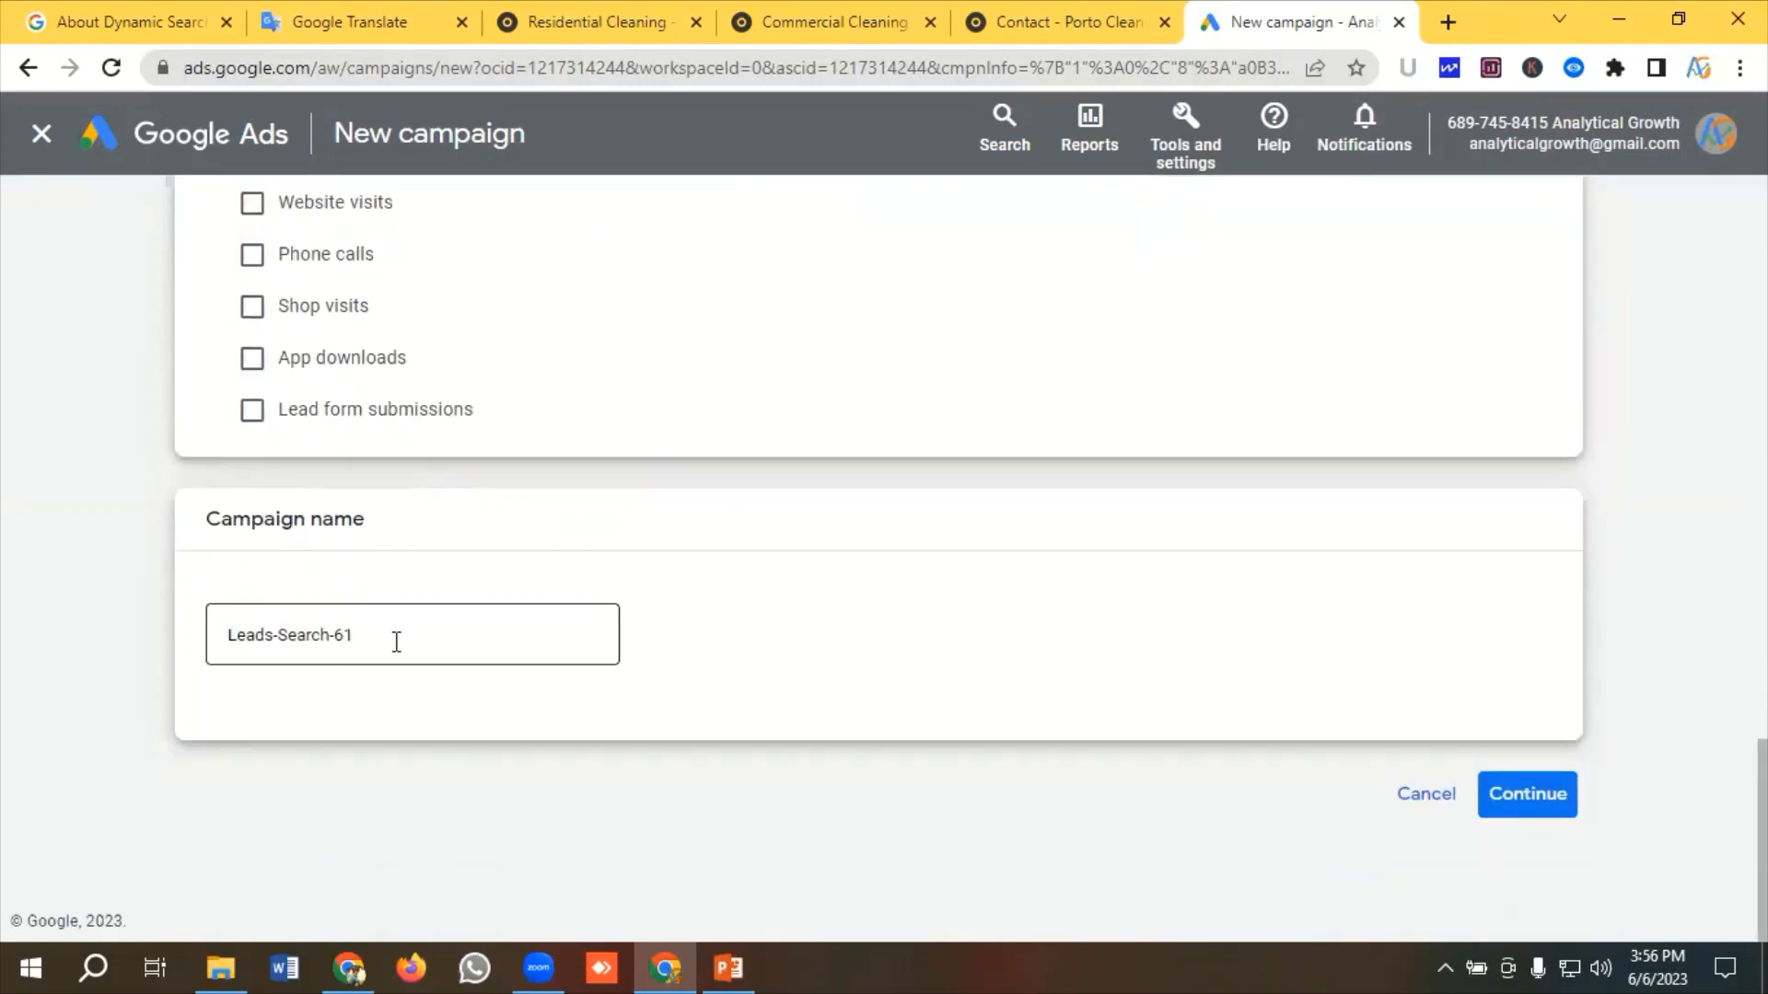
left_click_drag(394, 638, 169, 632)
key("BackSpace")
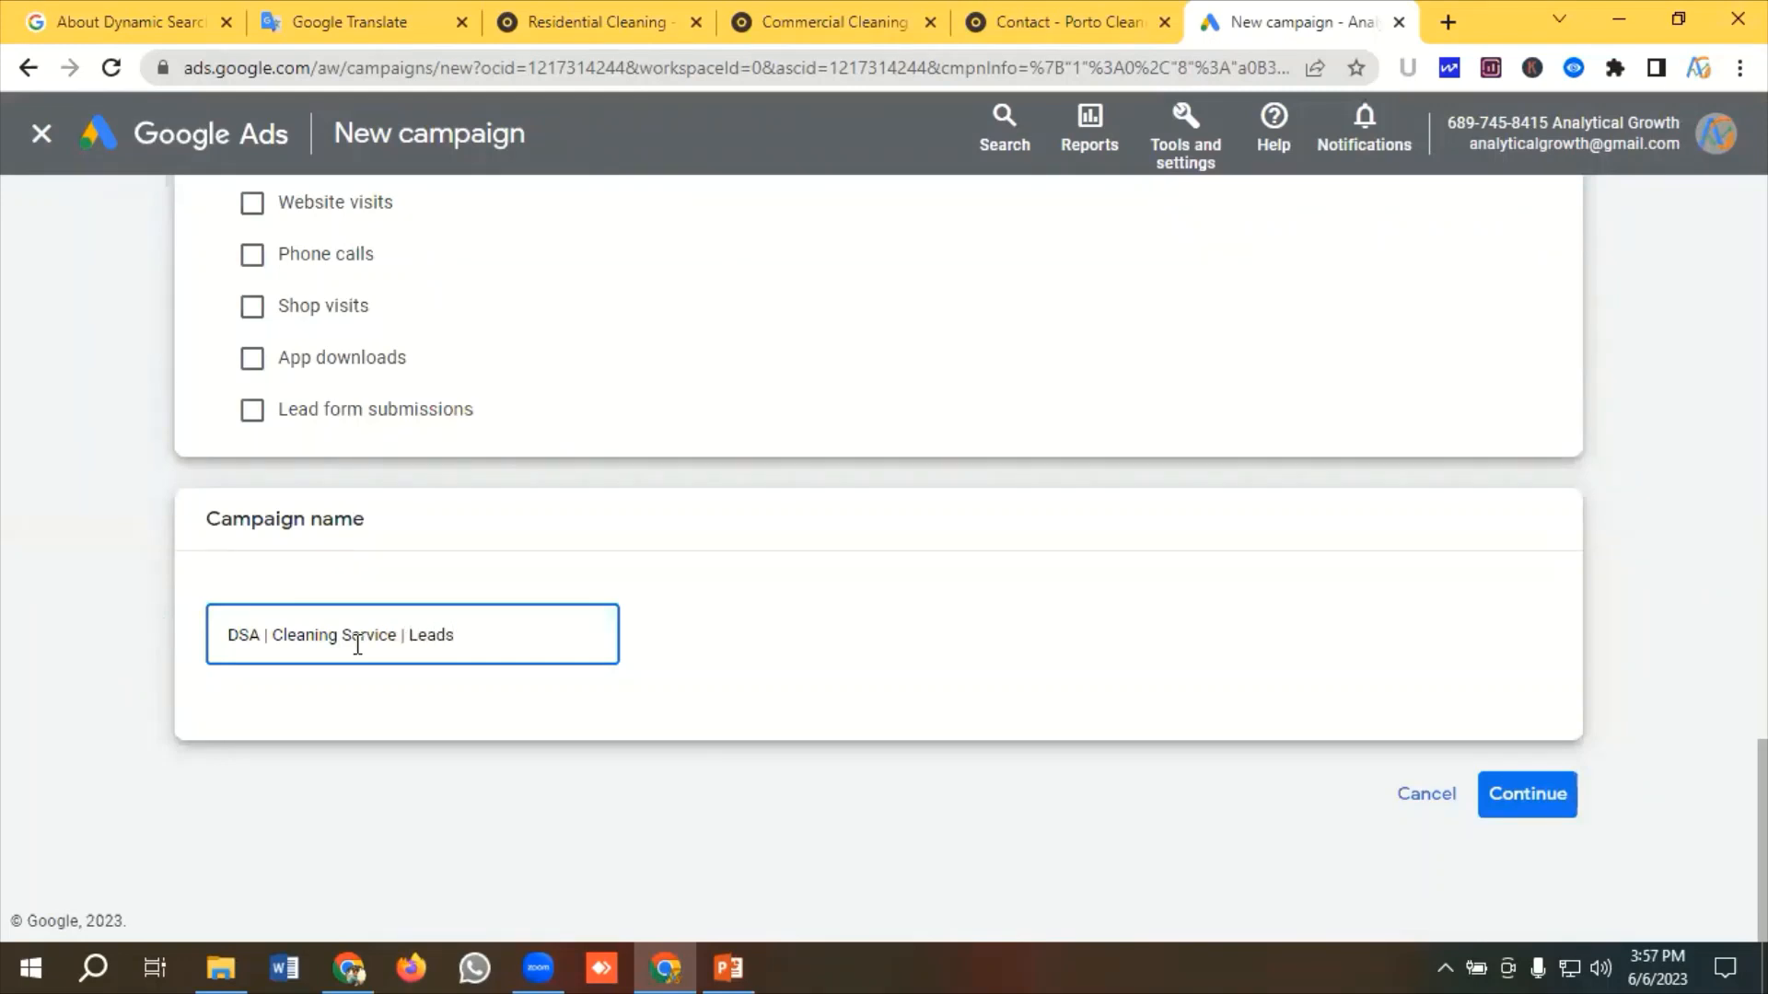
left_click(1564, 816)
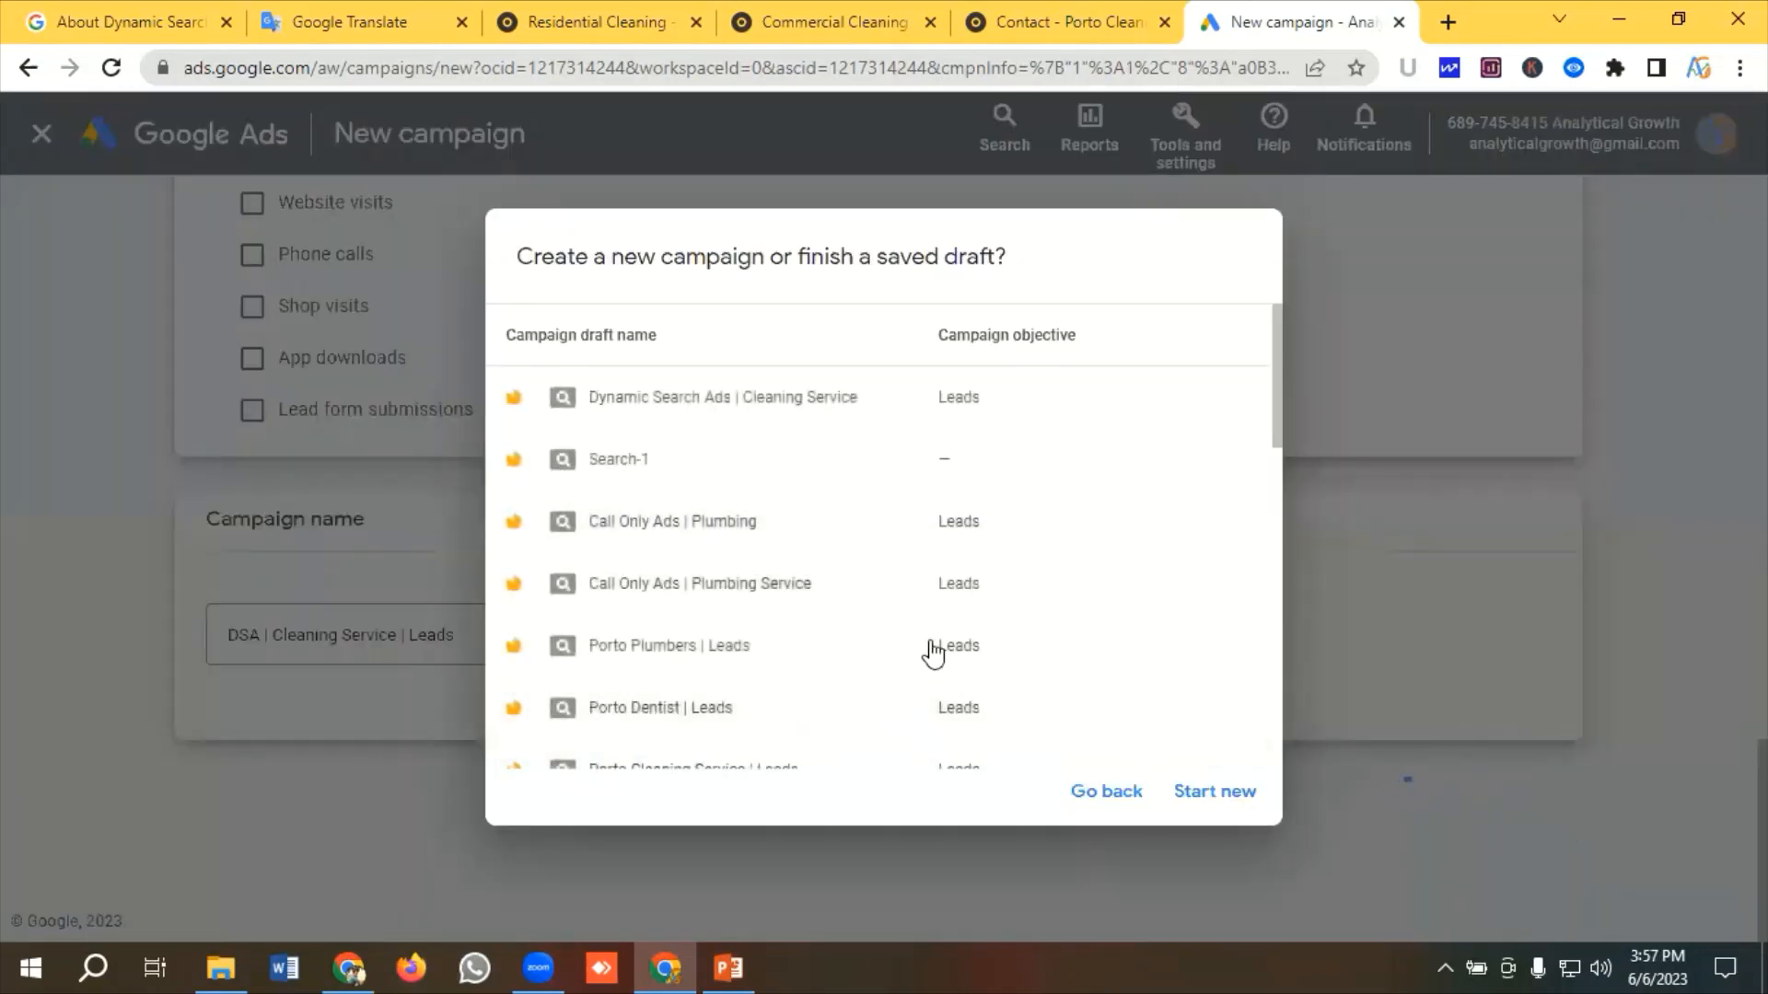
left_click(1233, 798)
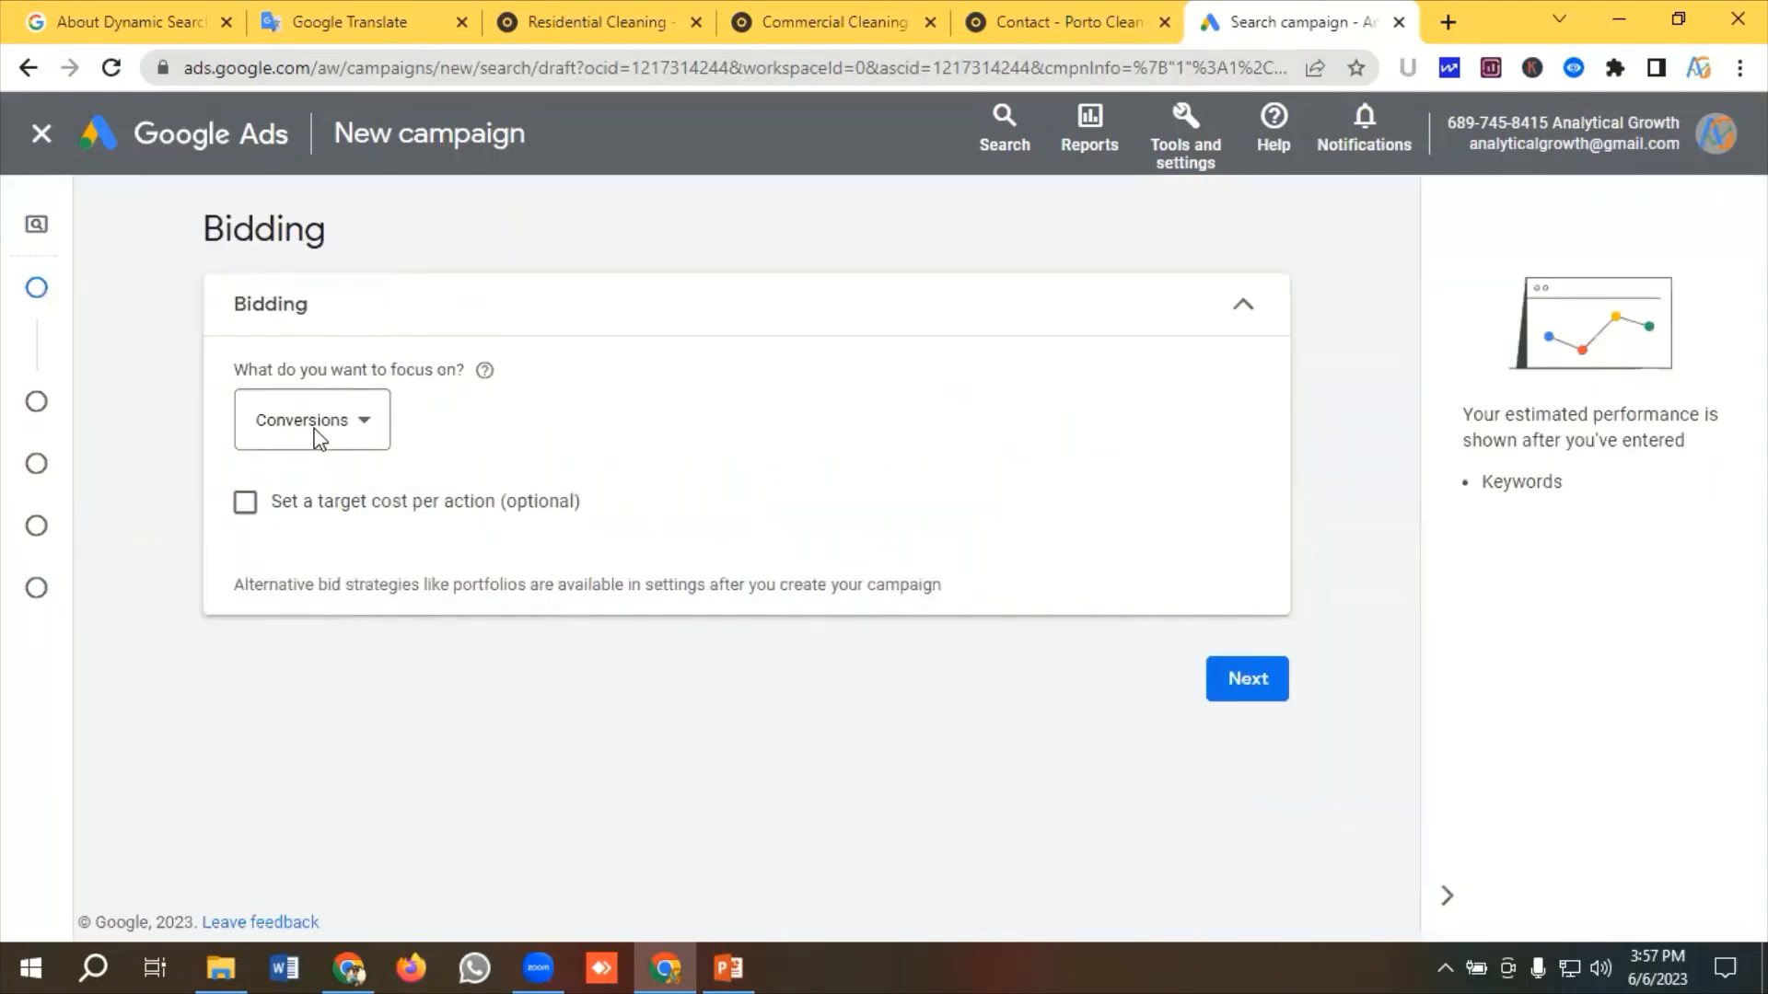
Set the bidding focus to Clicks and proceed to campaign settings
left_click(316, 438)
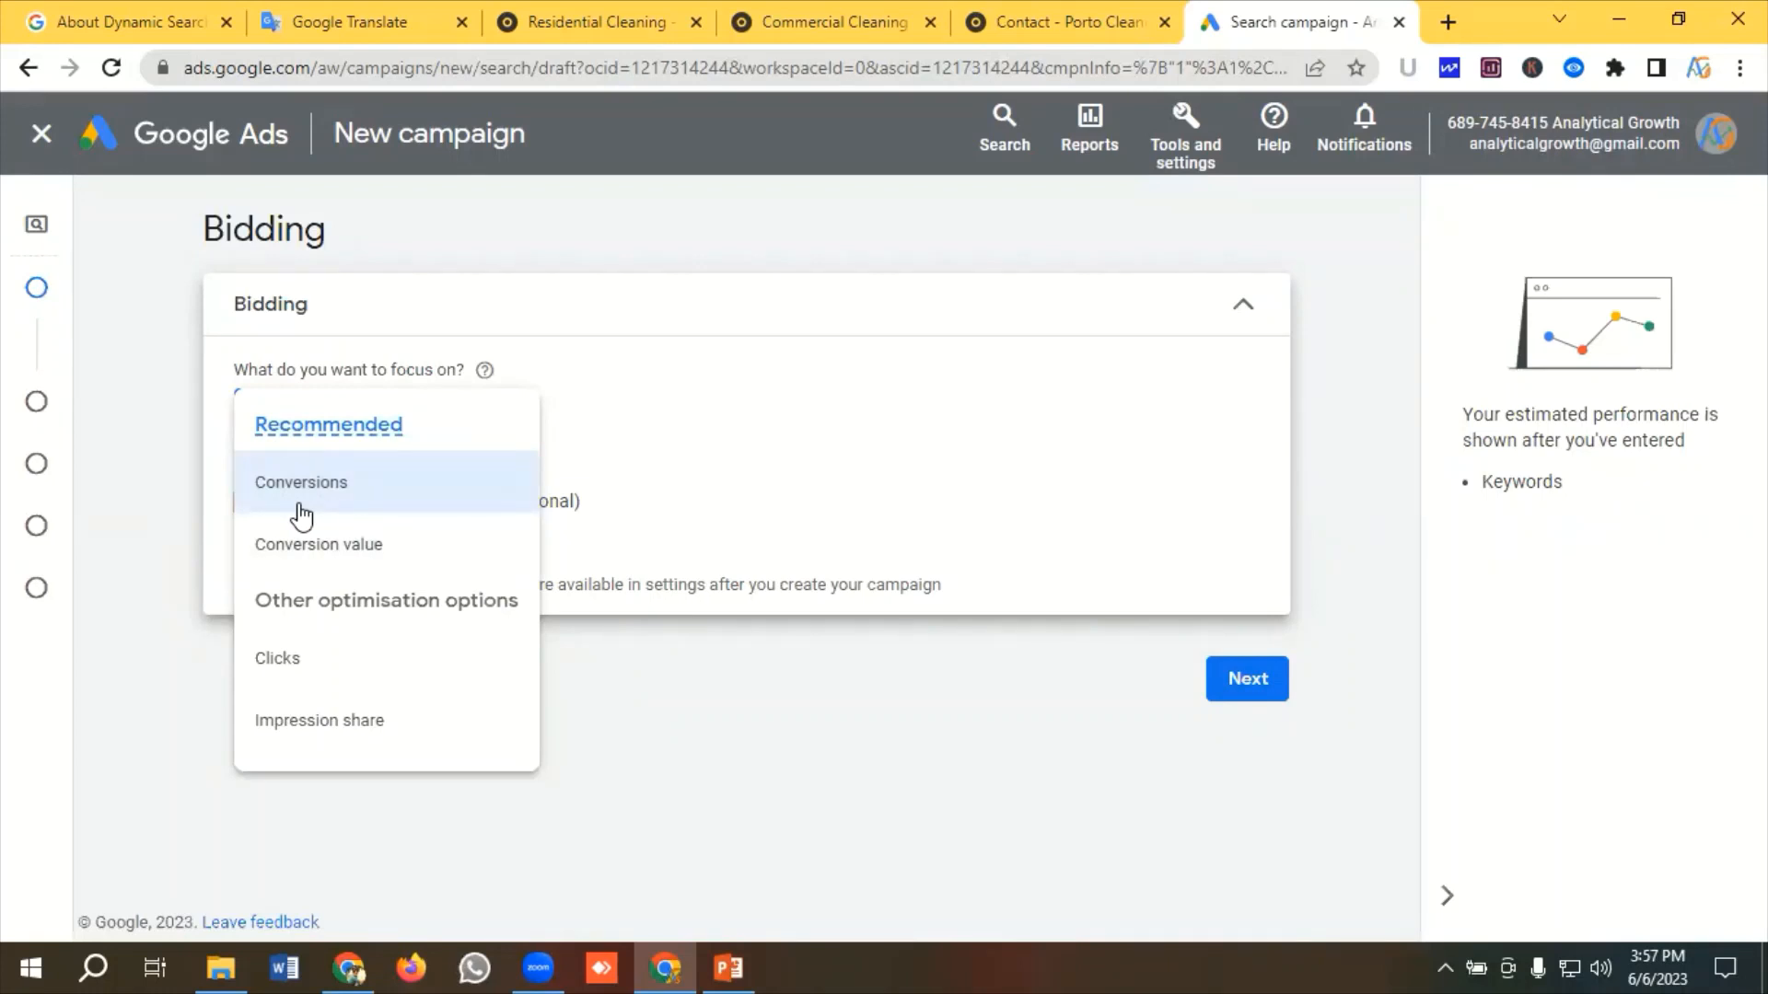
left_click(288, 677)
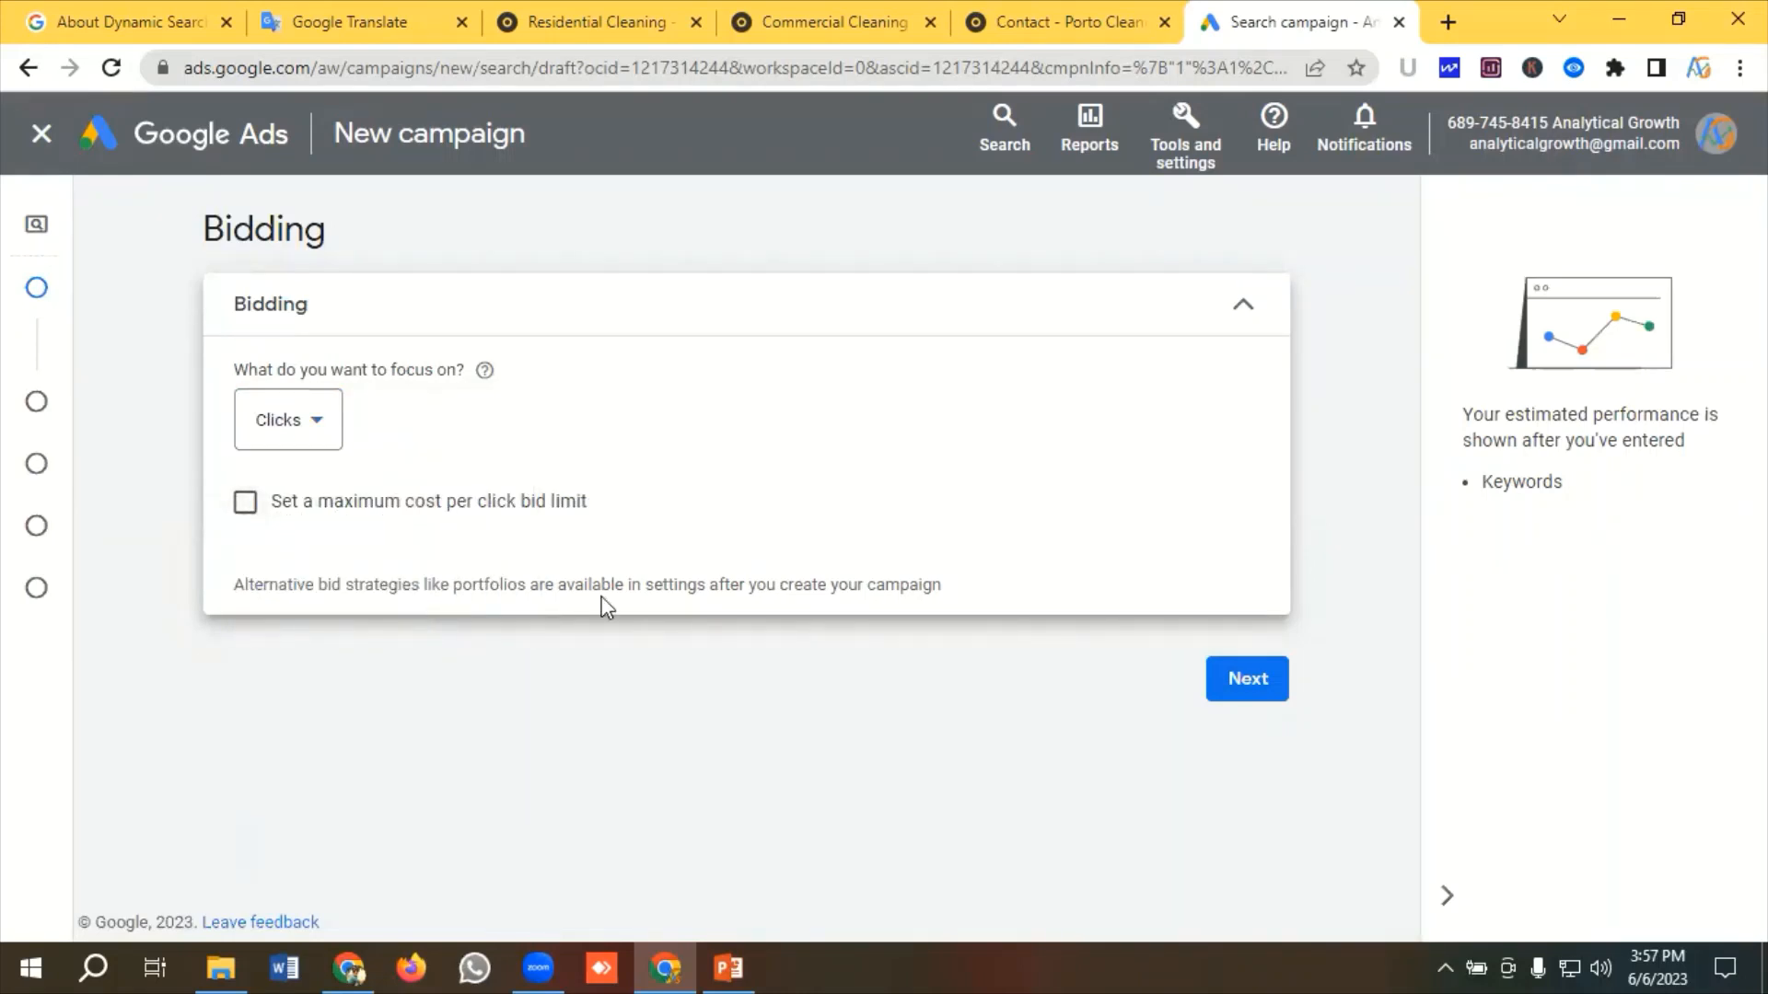
left_click(1261, 690)
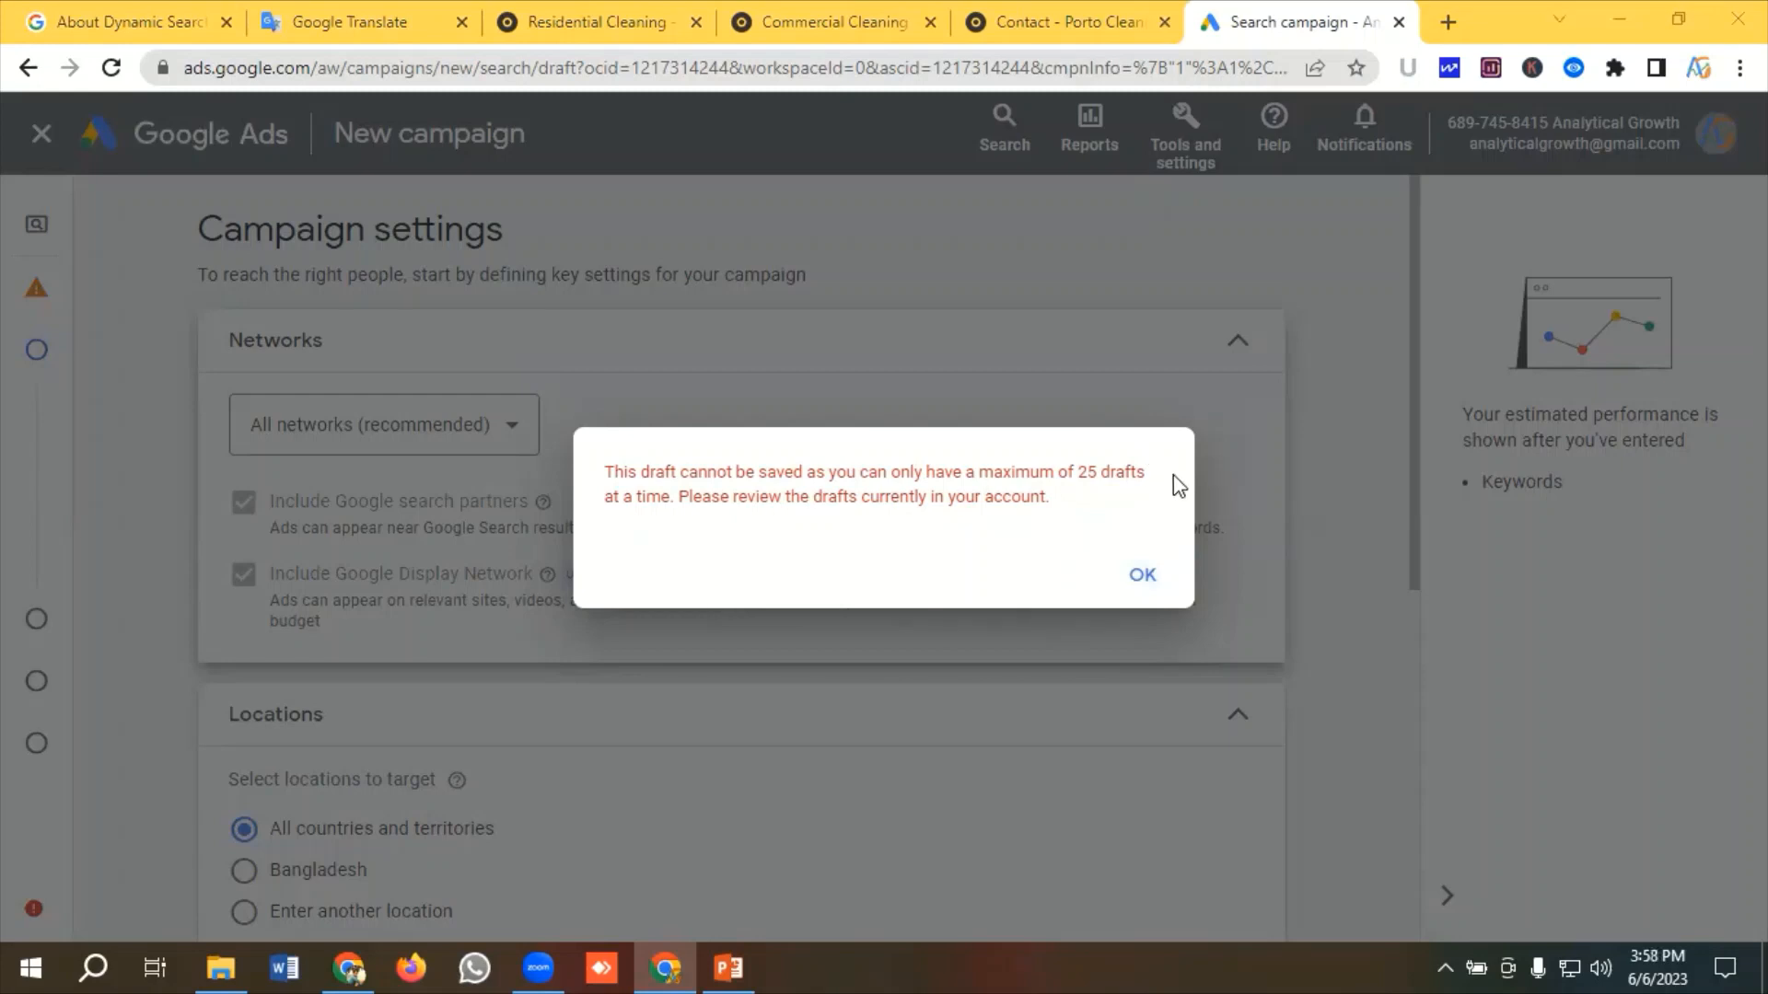
Choose networks manually, excluding Google search partners and the Google Display Network
left_click(1131, 576)
left_click(1134, 578)
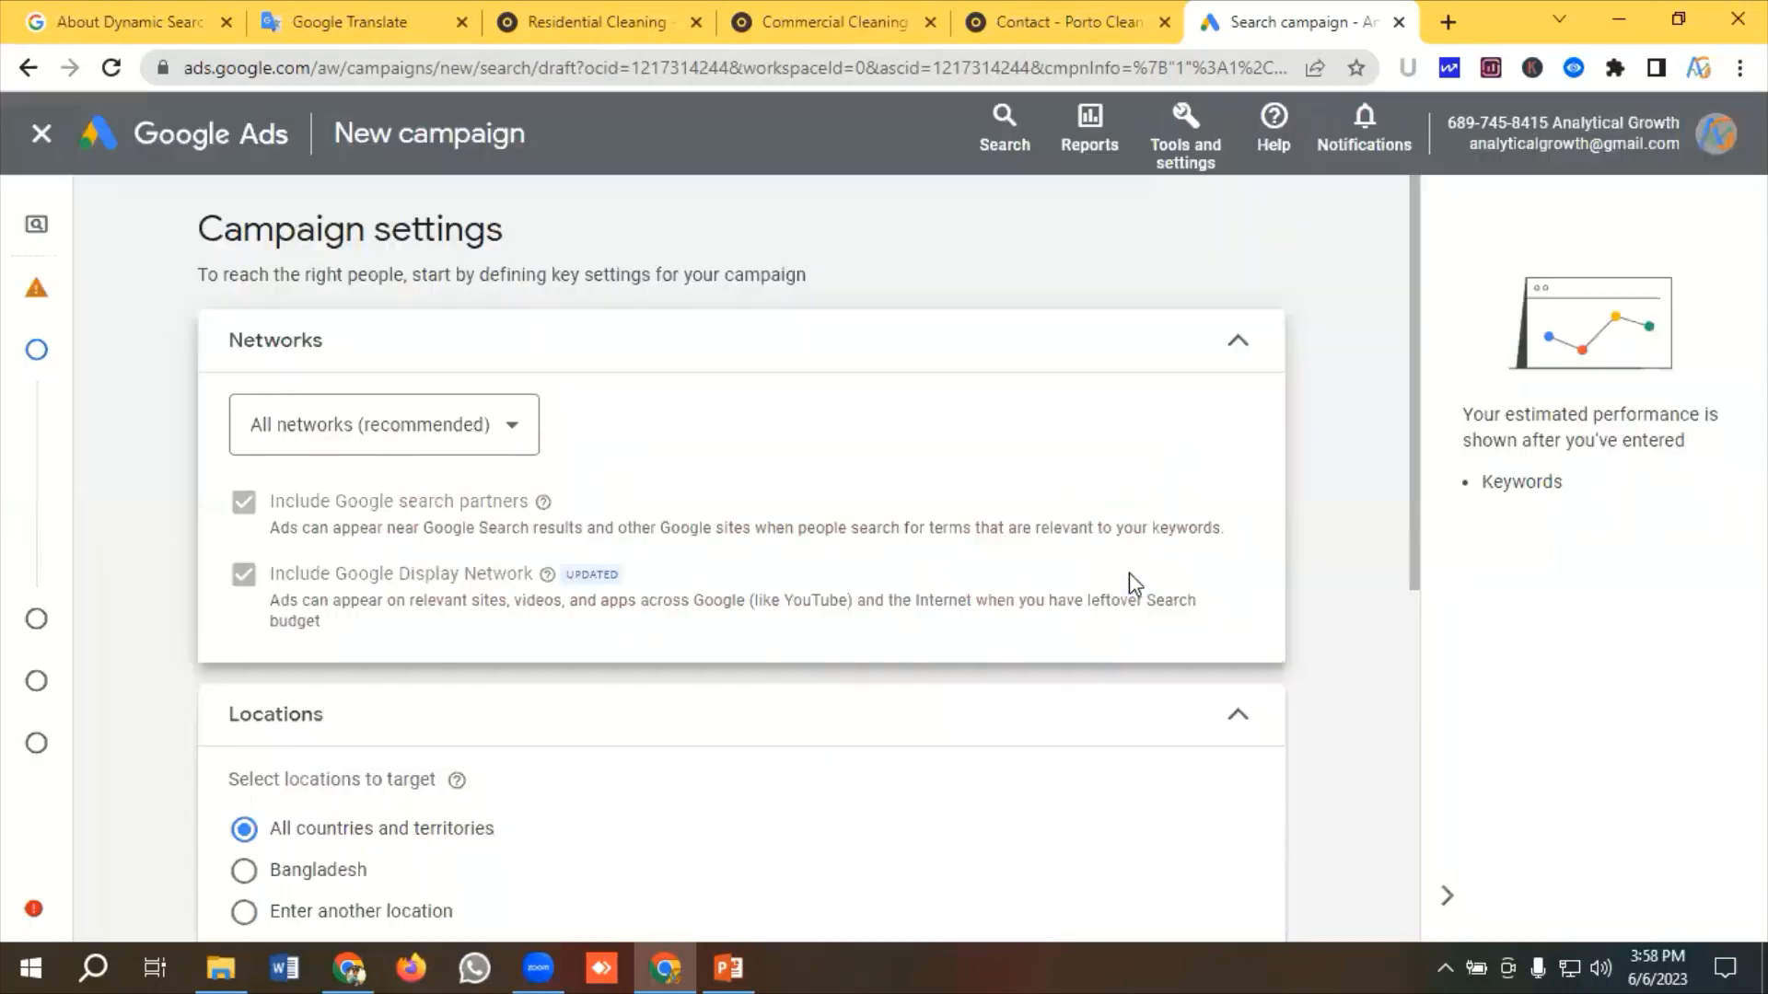
left_click(337, 443)
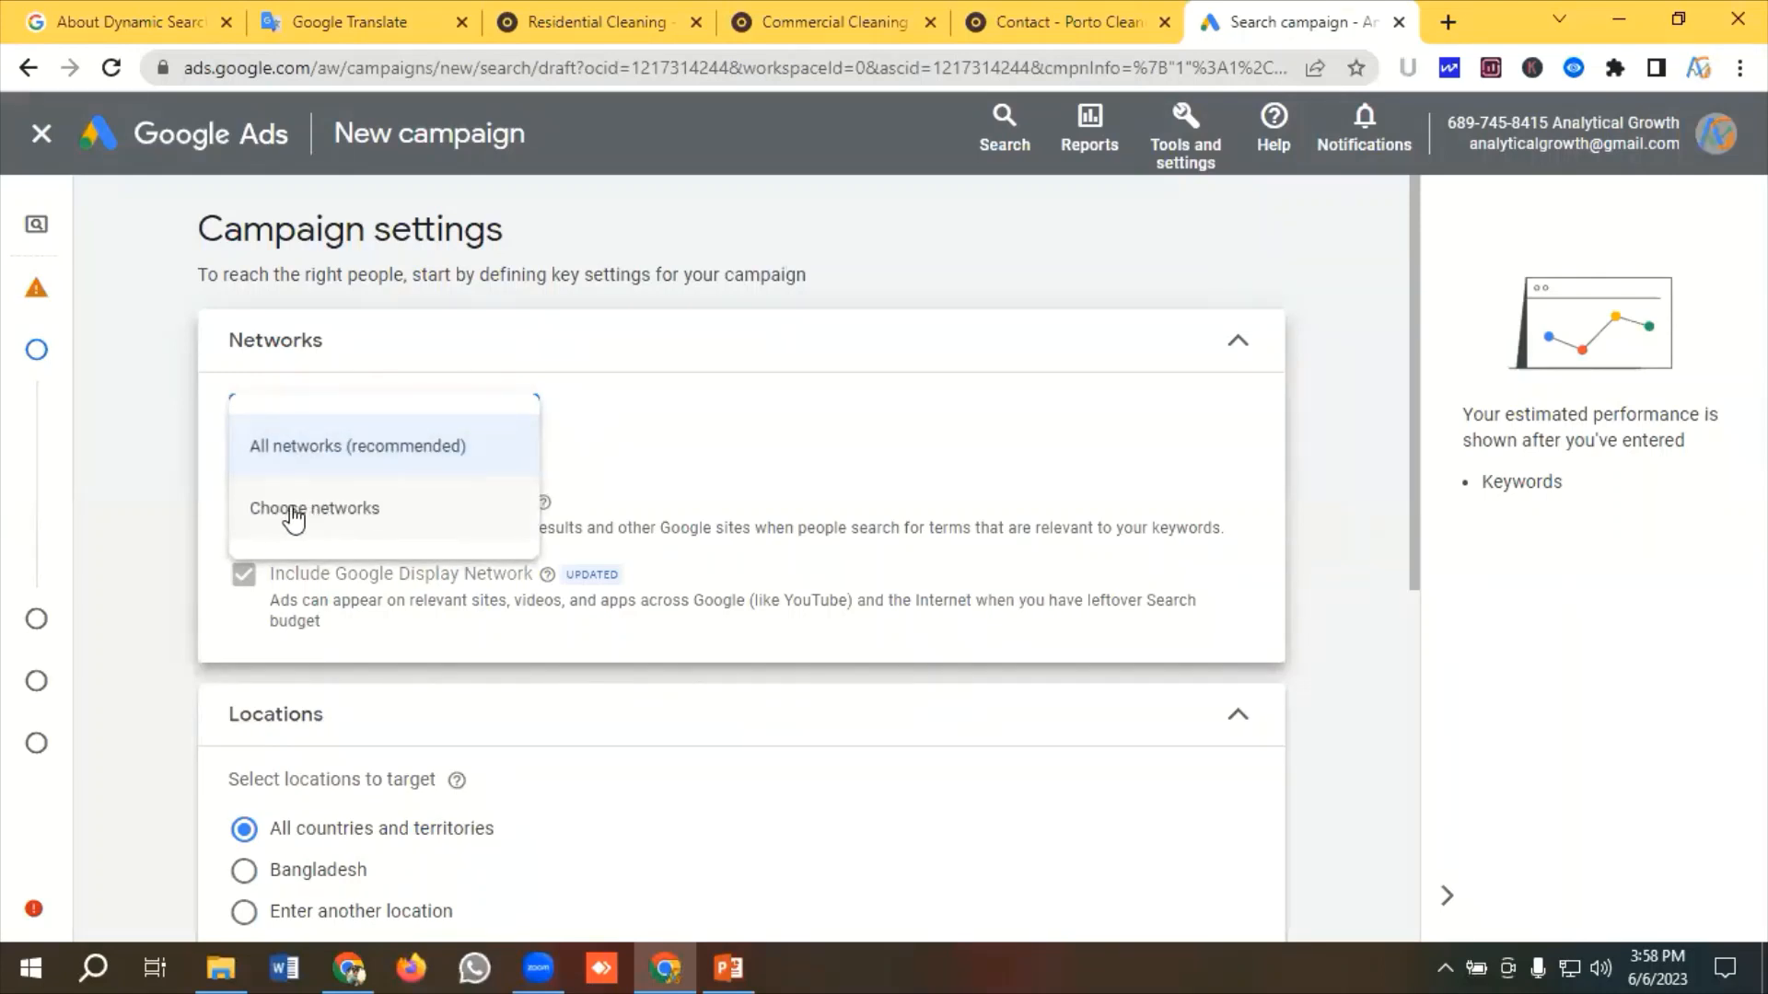
left_click(293, 512)
left_click(244, 502)
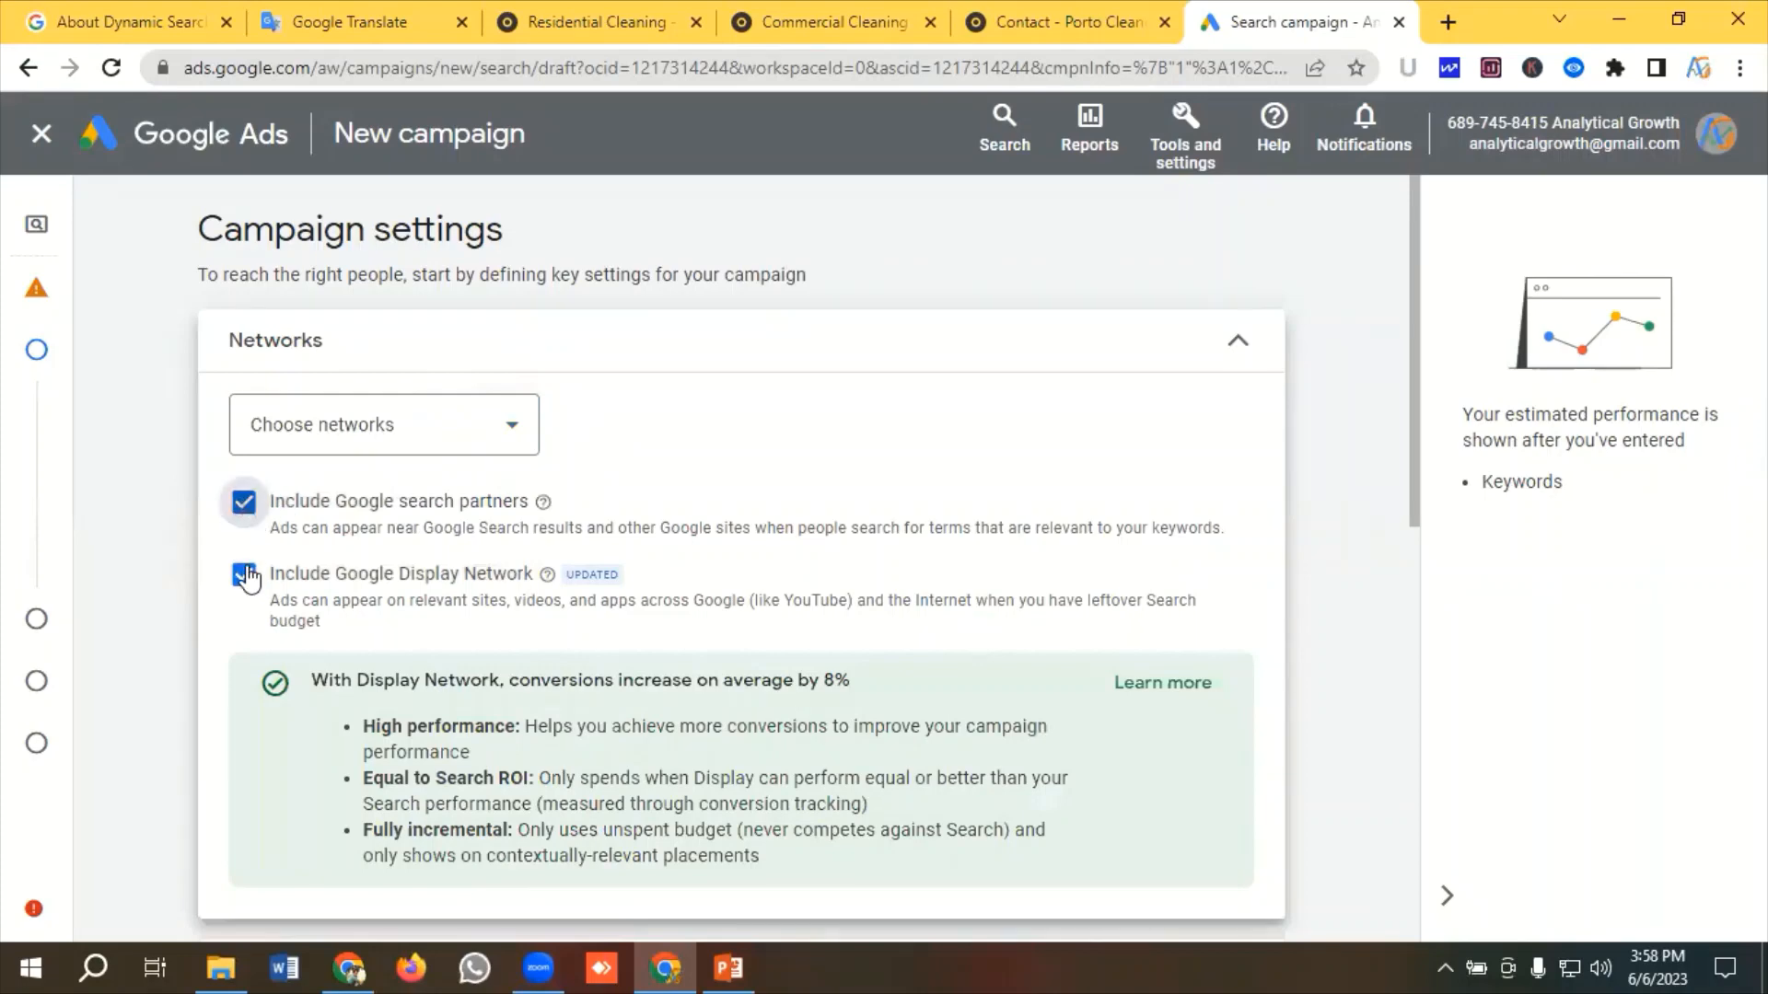
left_click(243, 576)
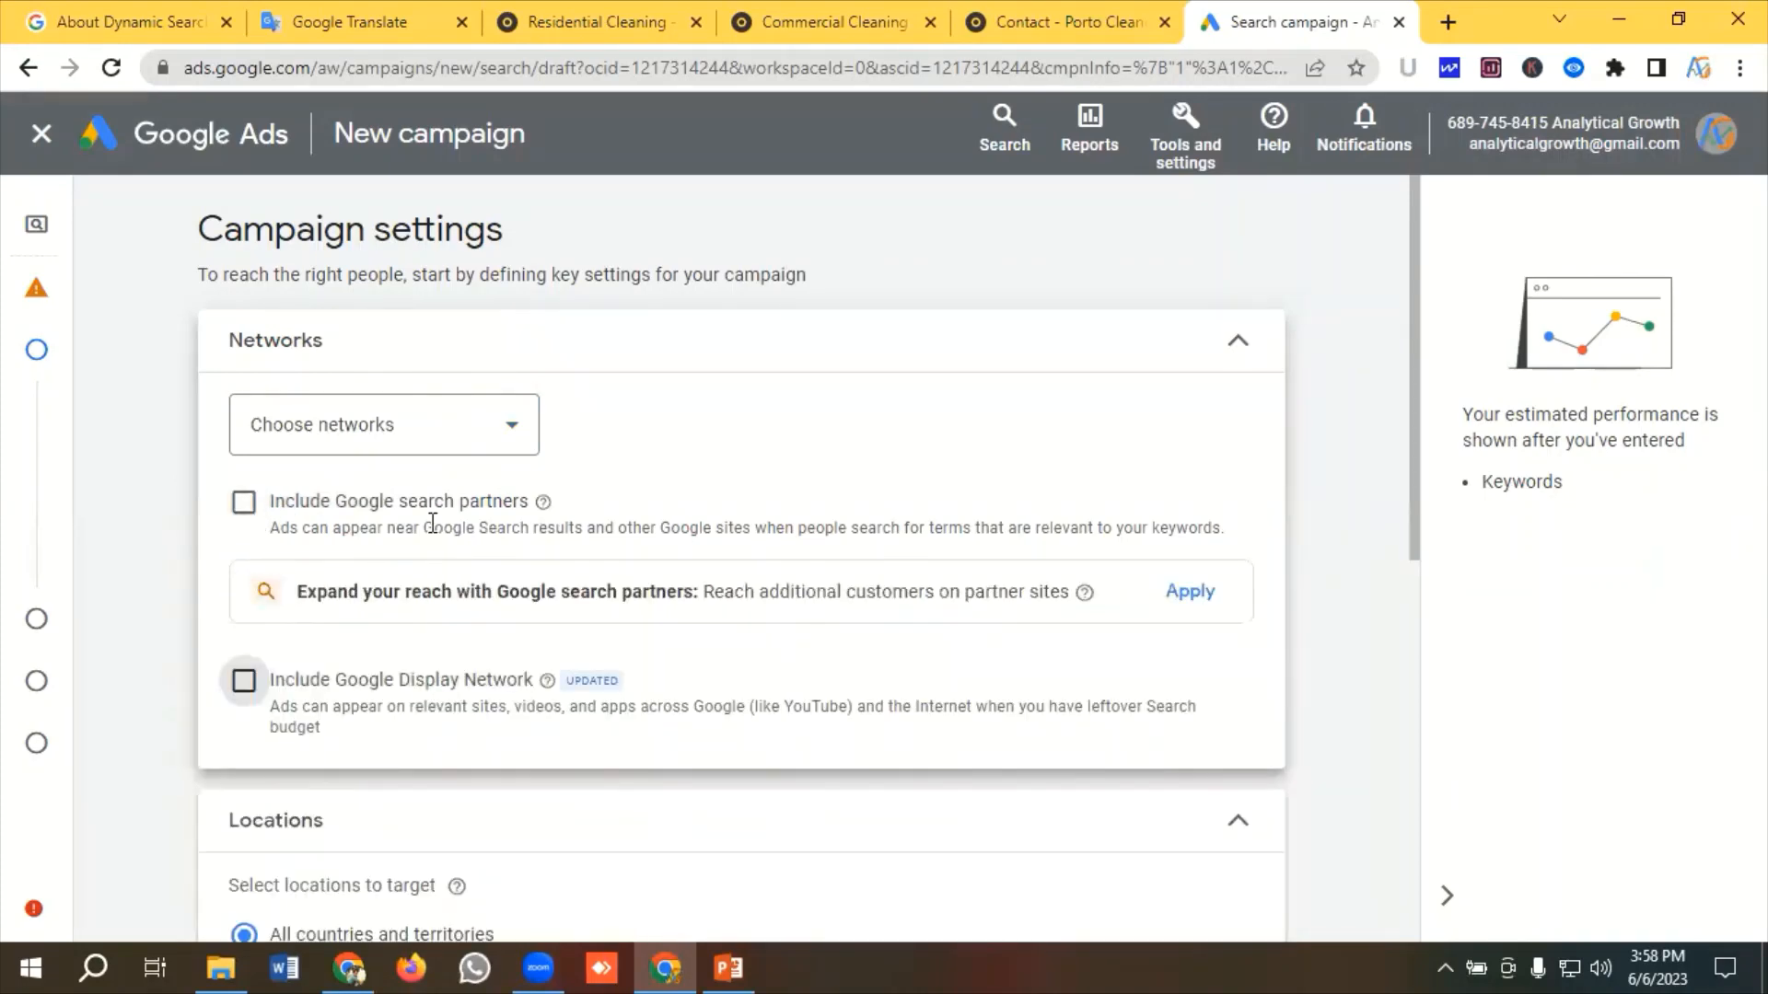
Target United States as the campaign's location
scroll(429, 522, "down", 5)
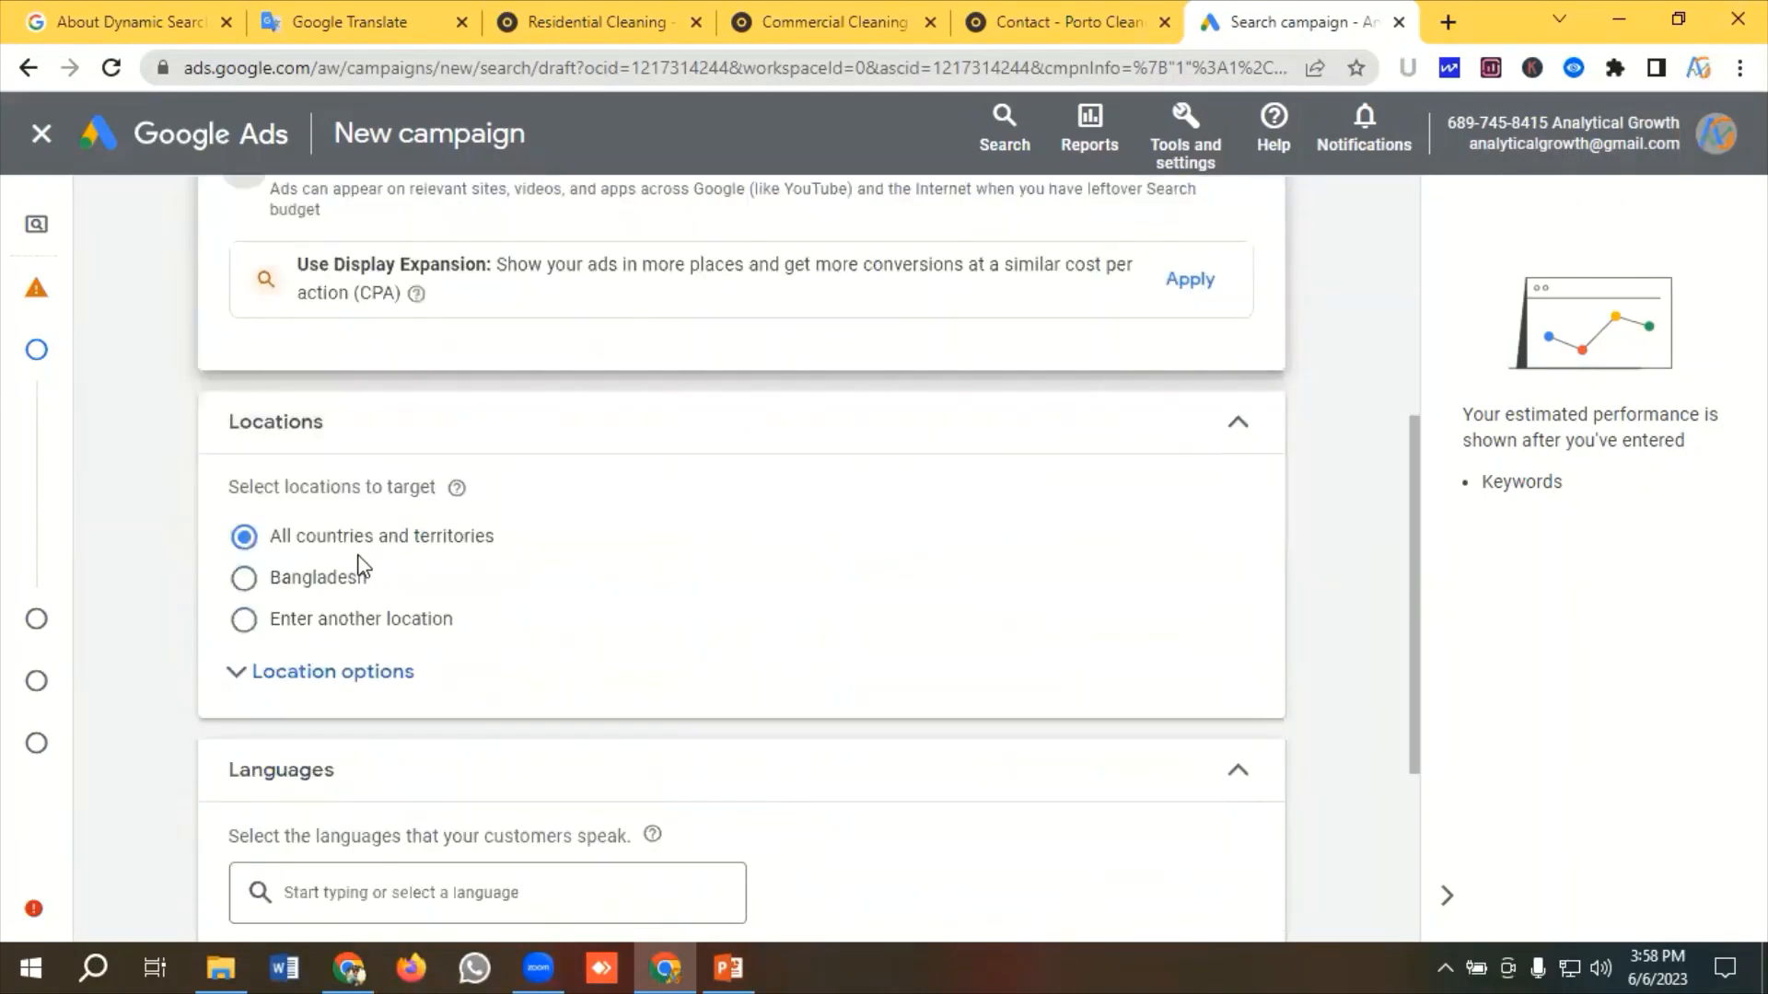
left_click(243, 619)
left_click(376, 700)
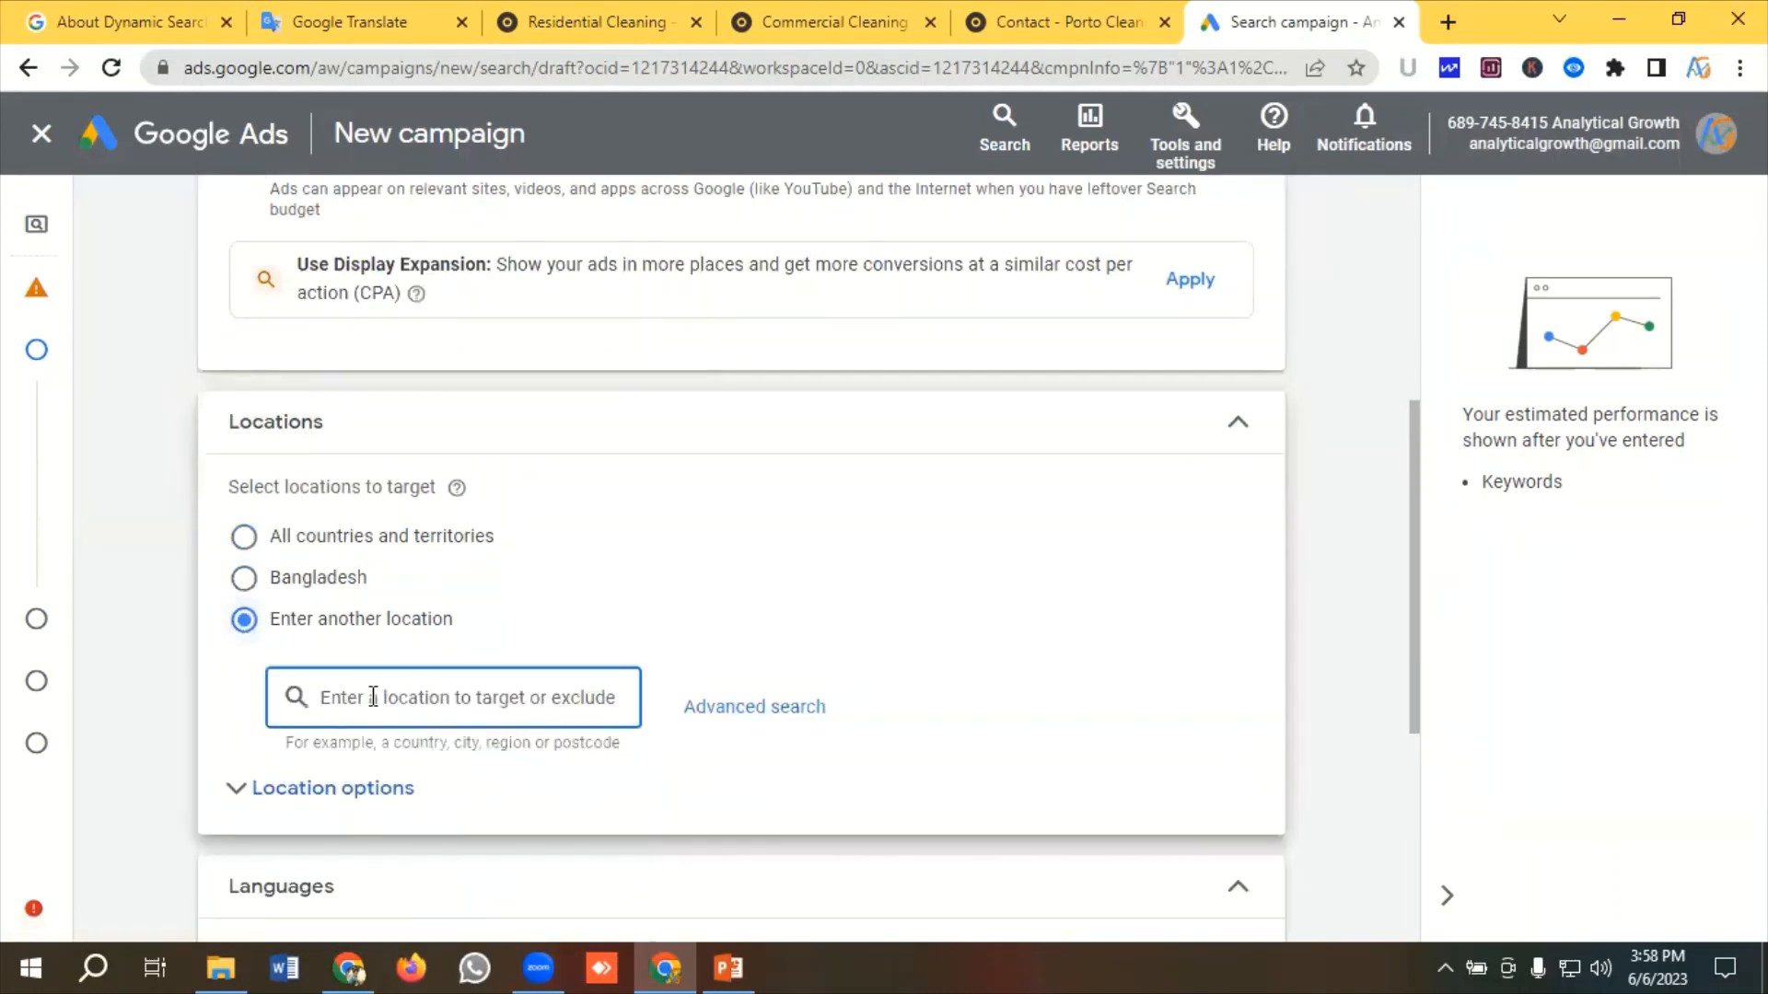
type("Unit")
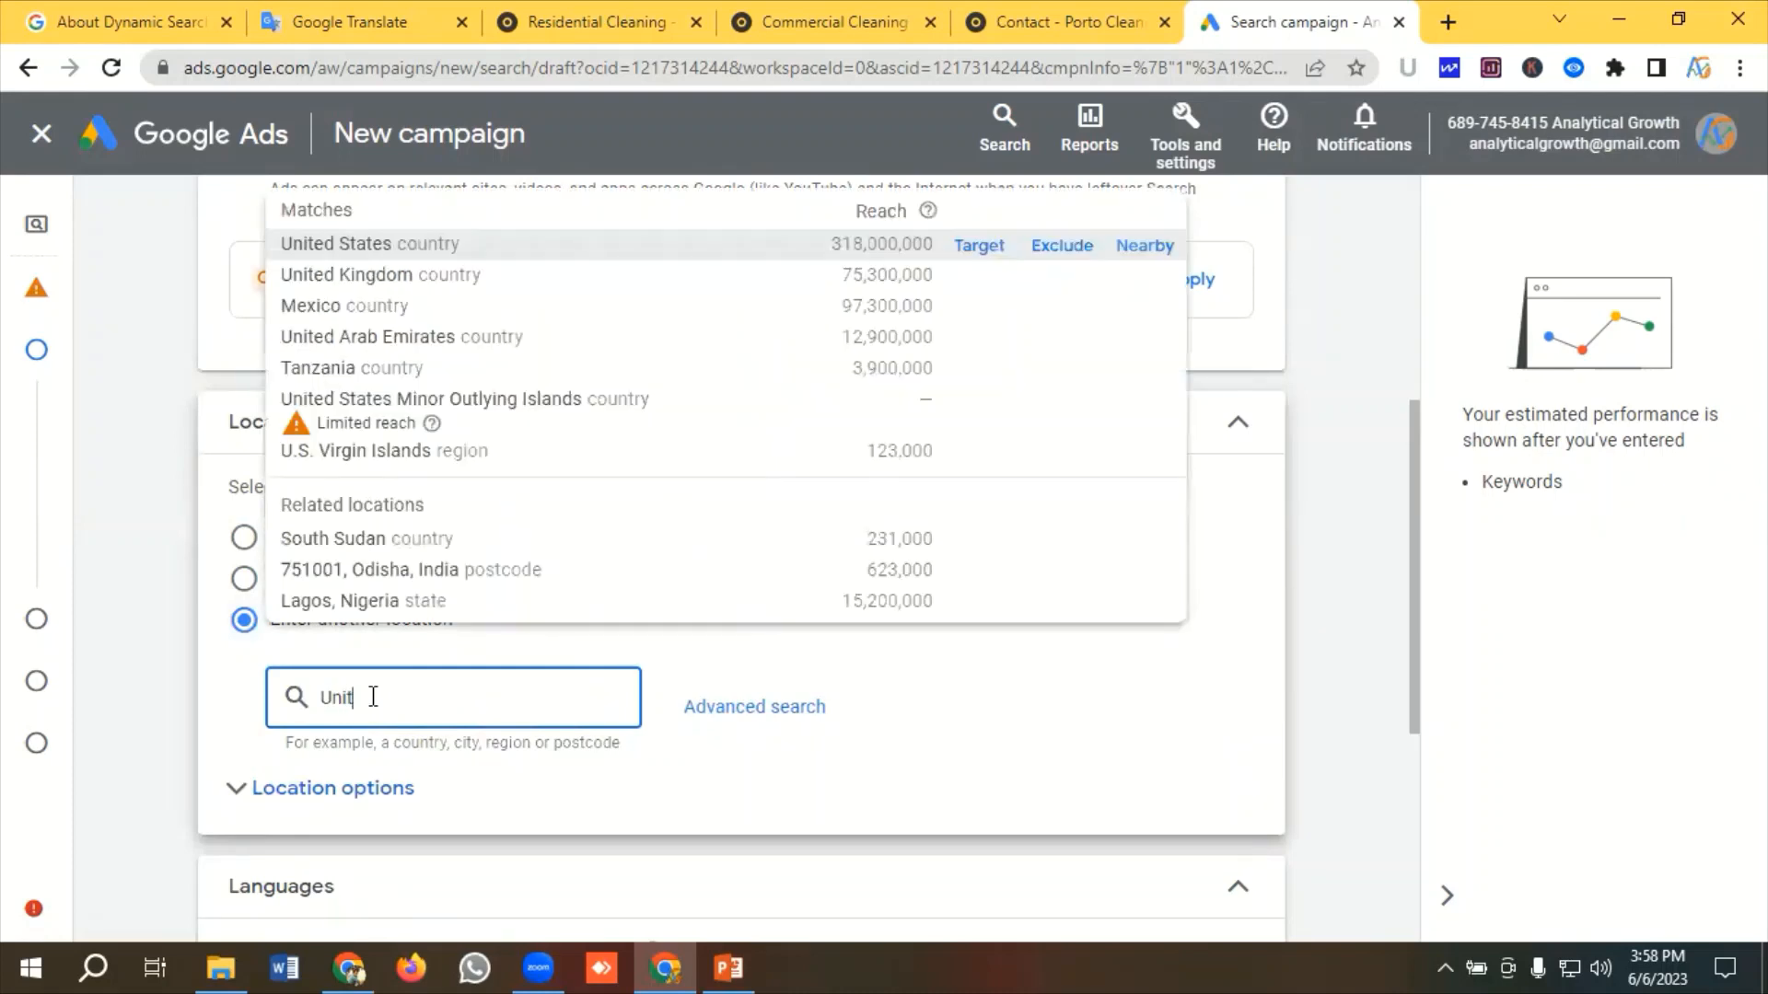
left_click(967, 244)
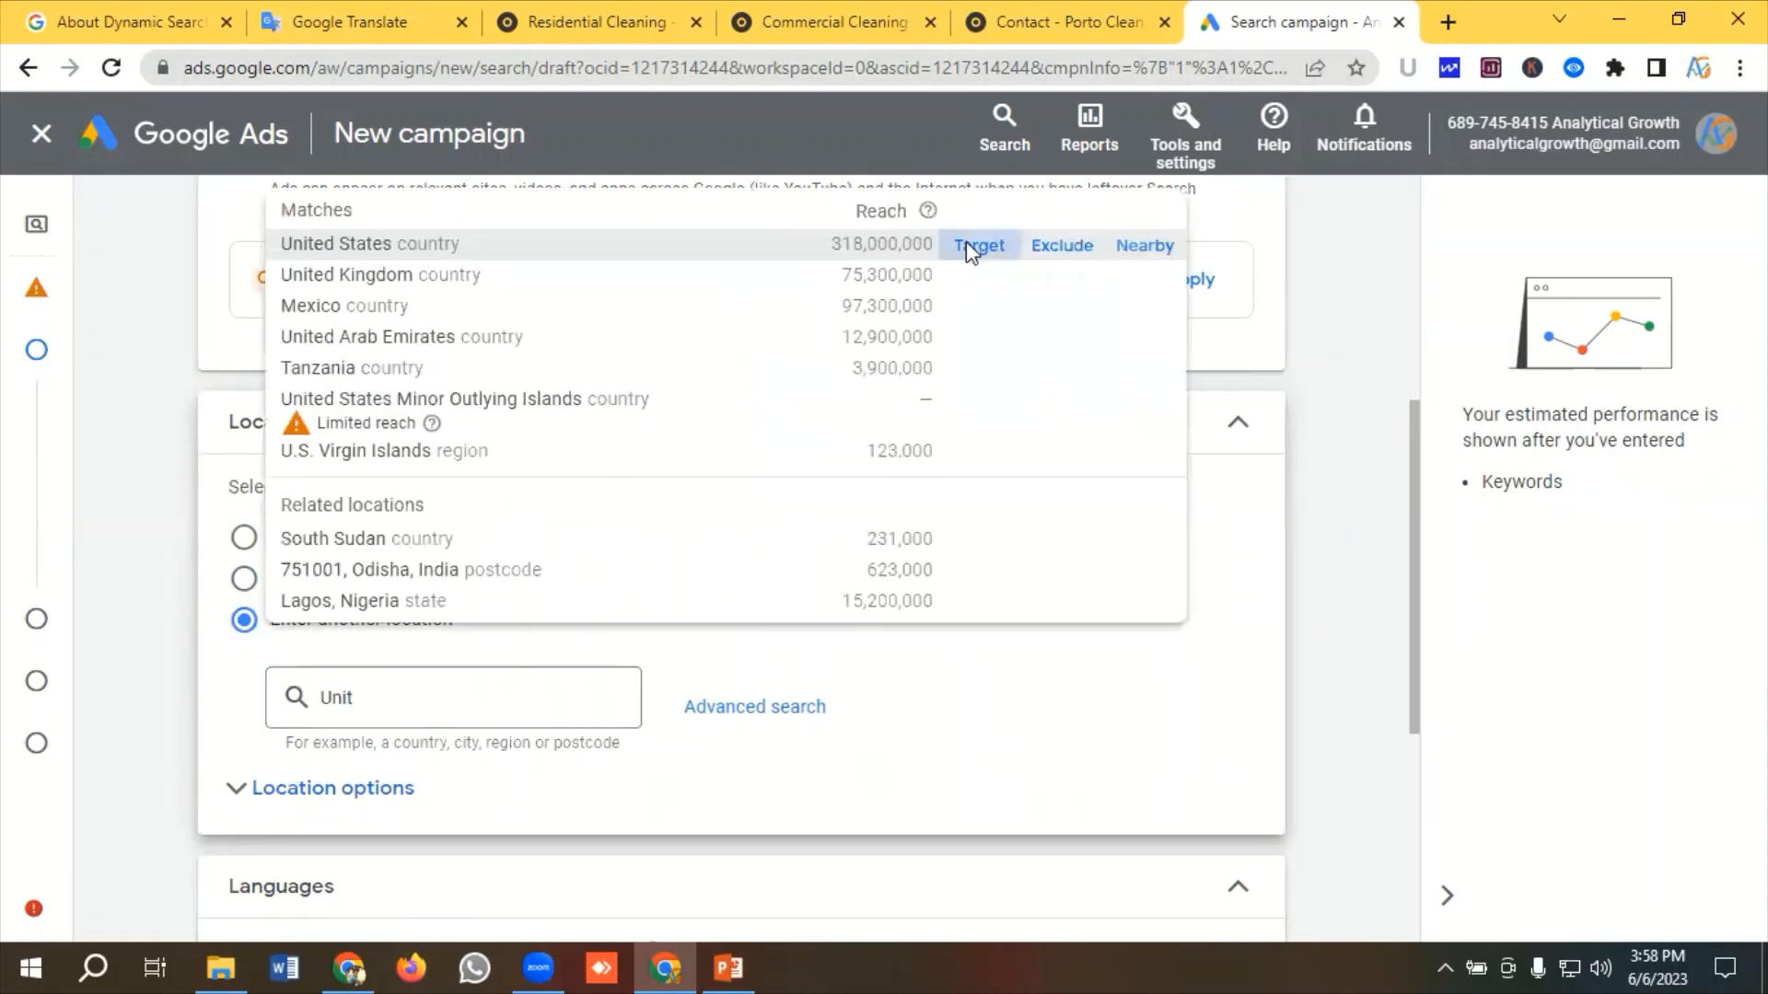
scroll(493, 564, "down", 4)
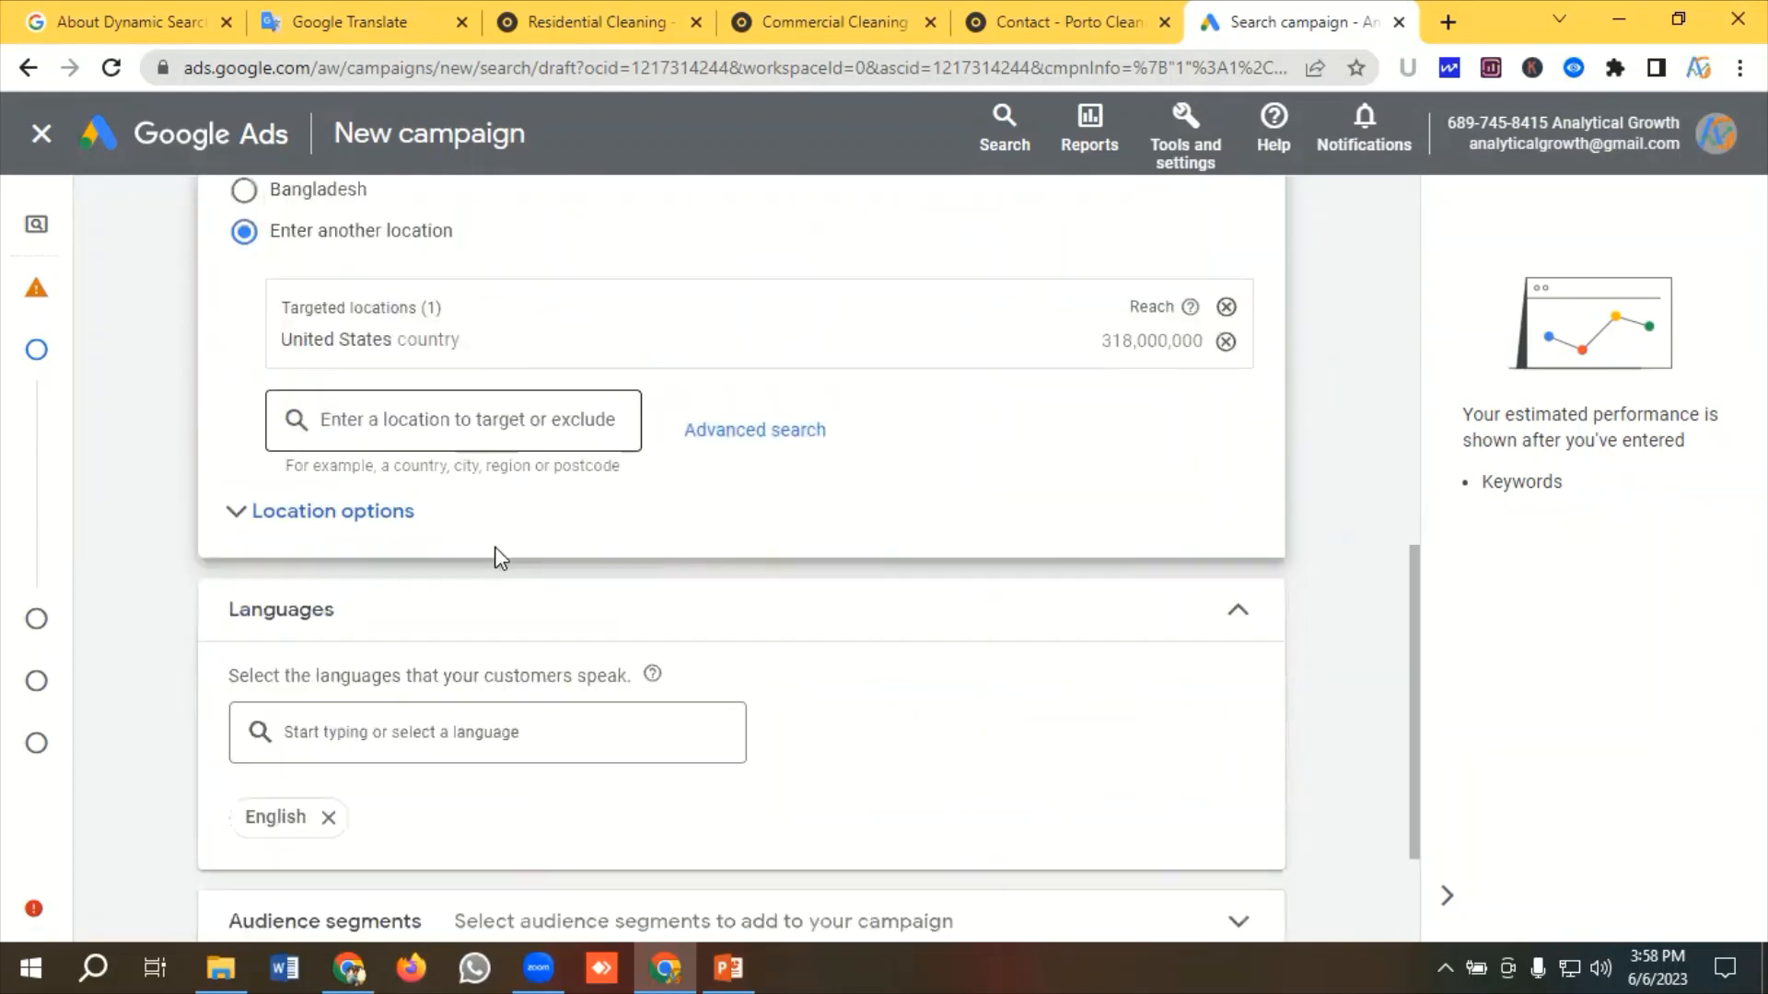
Set location targeting to Presence (people in or regularly in targeted locations) and keep English as the campaign language
left_click(332, 511)
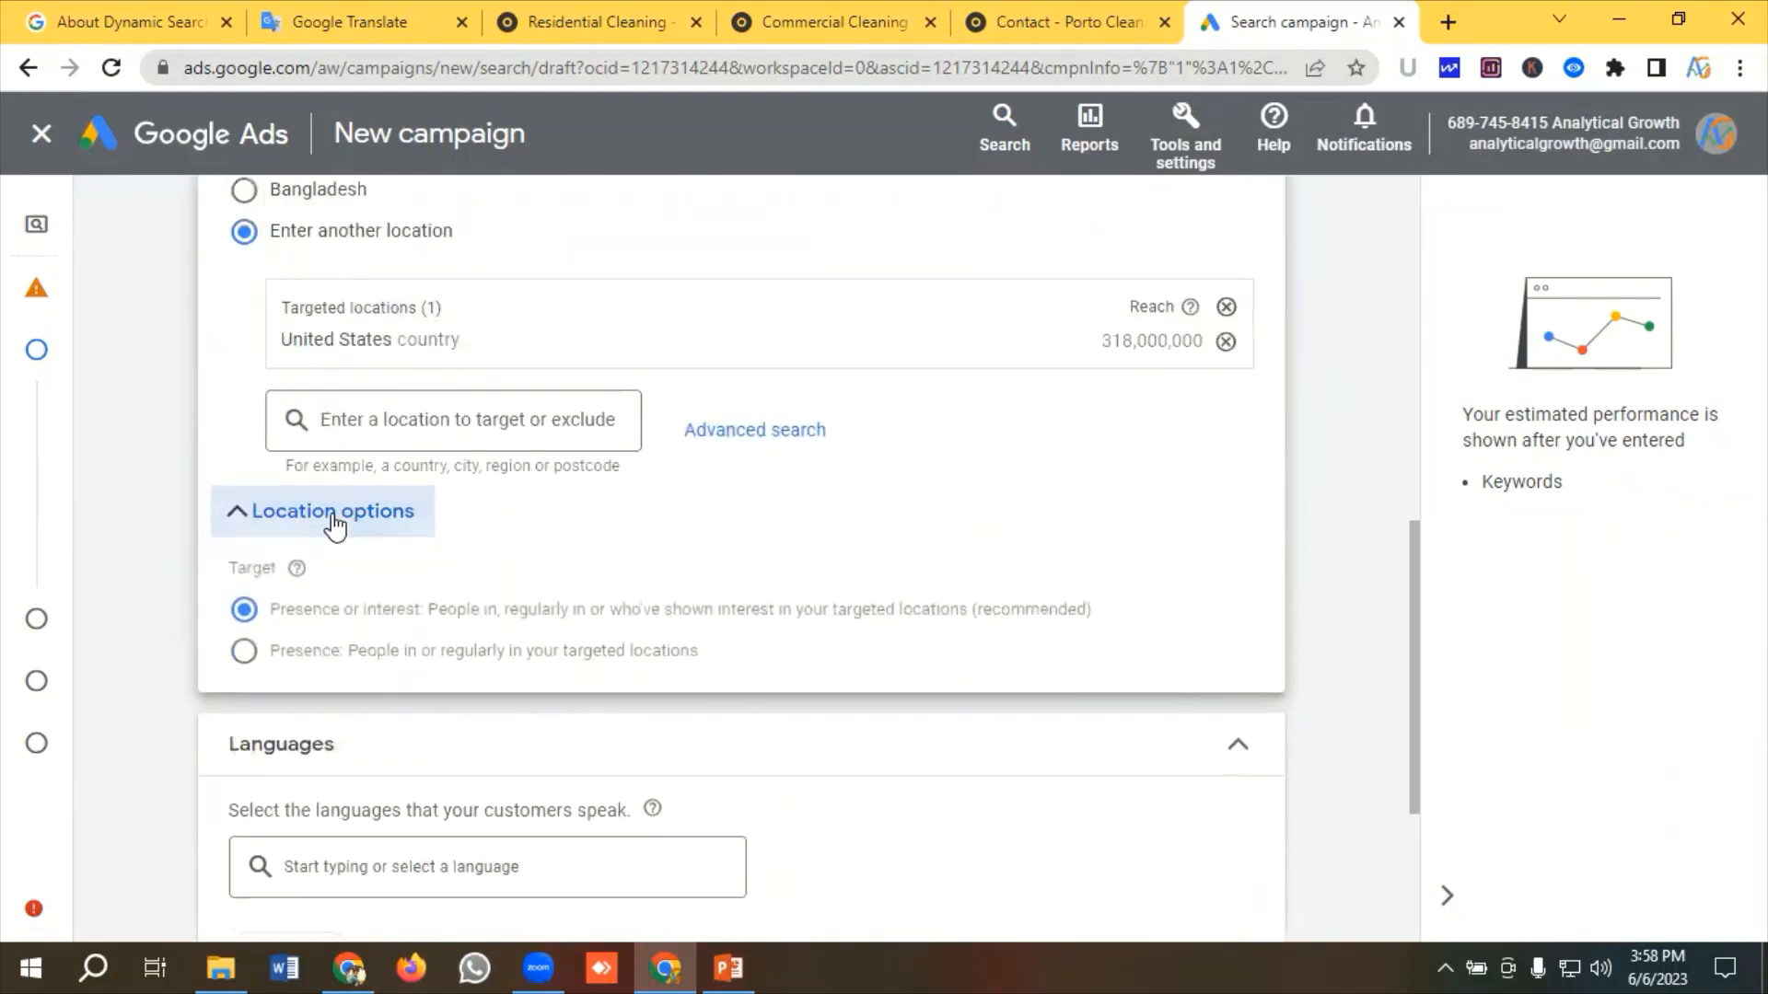
left_click(245, 653)
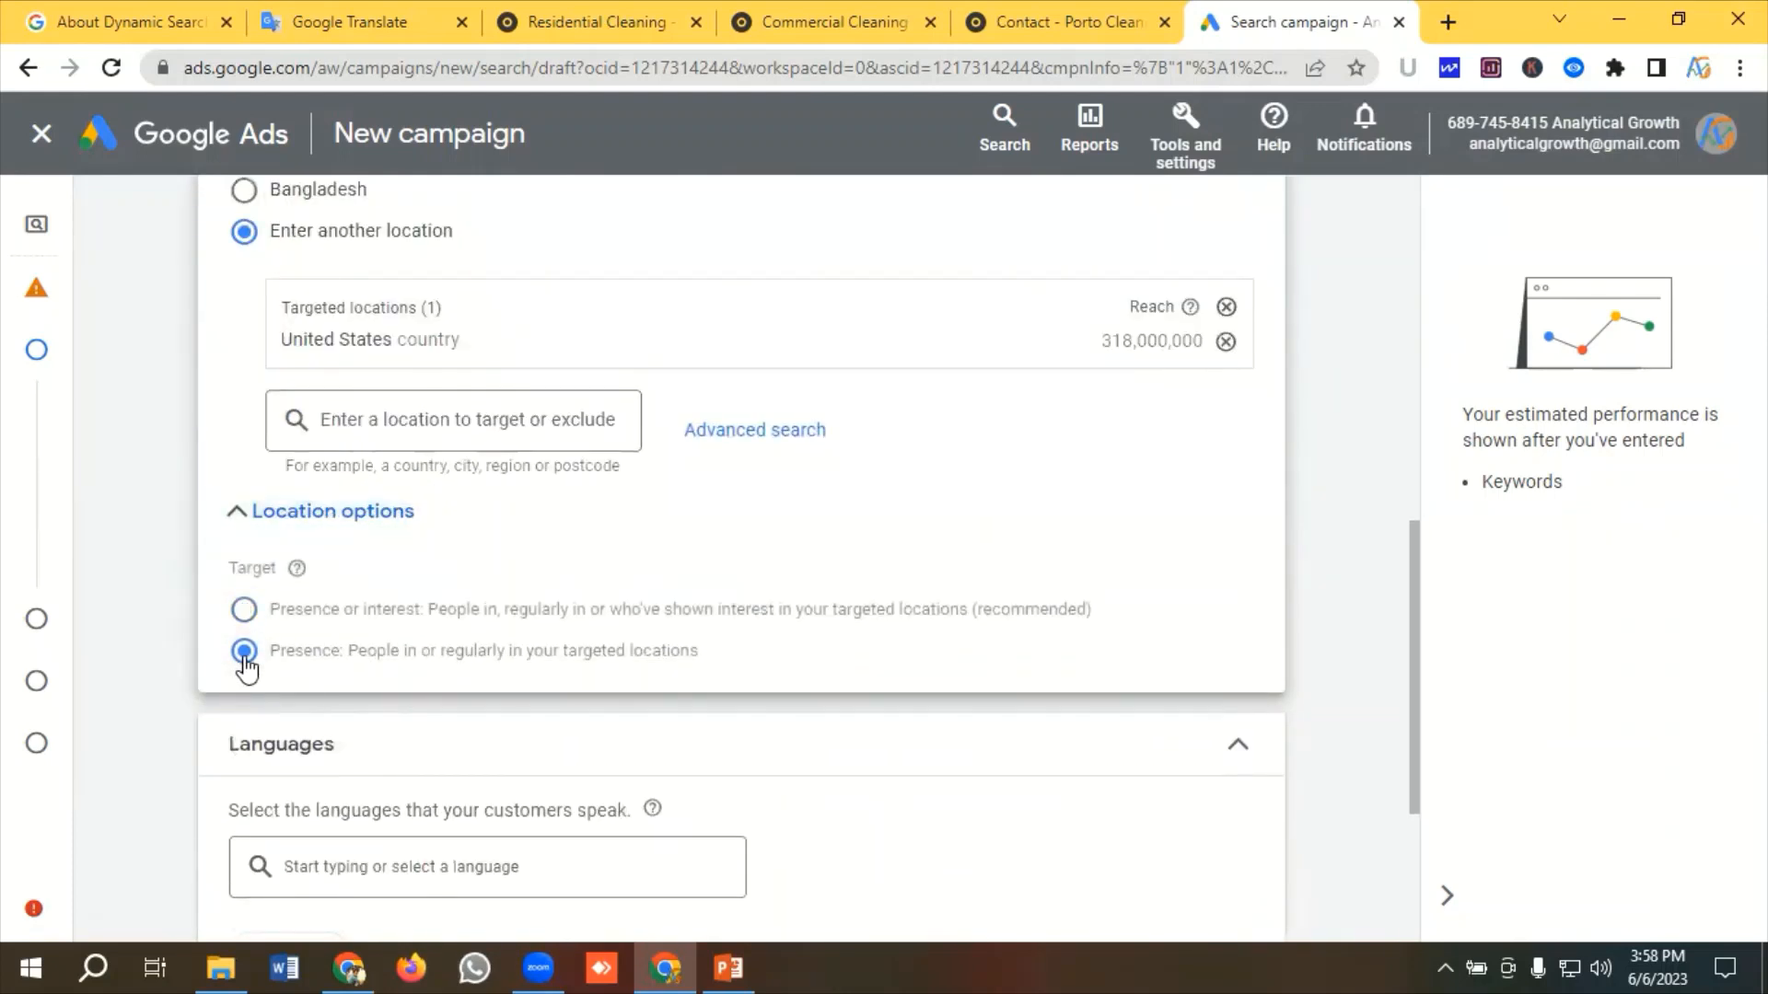
scroll(406, 663, "down", 4)
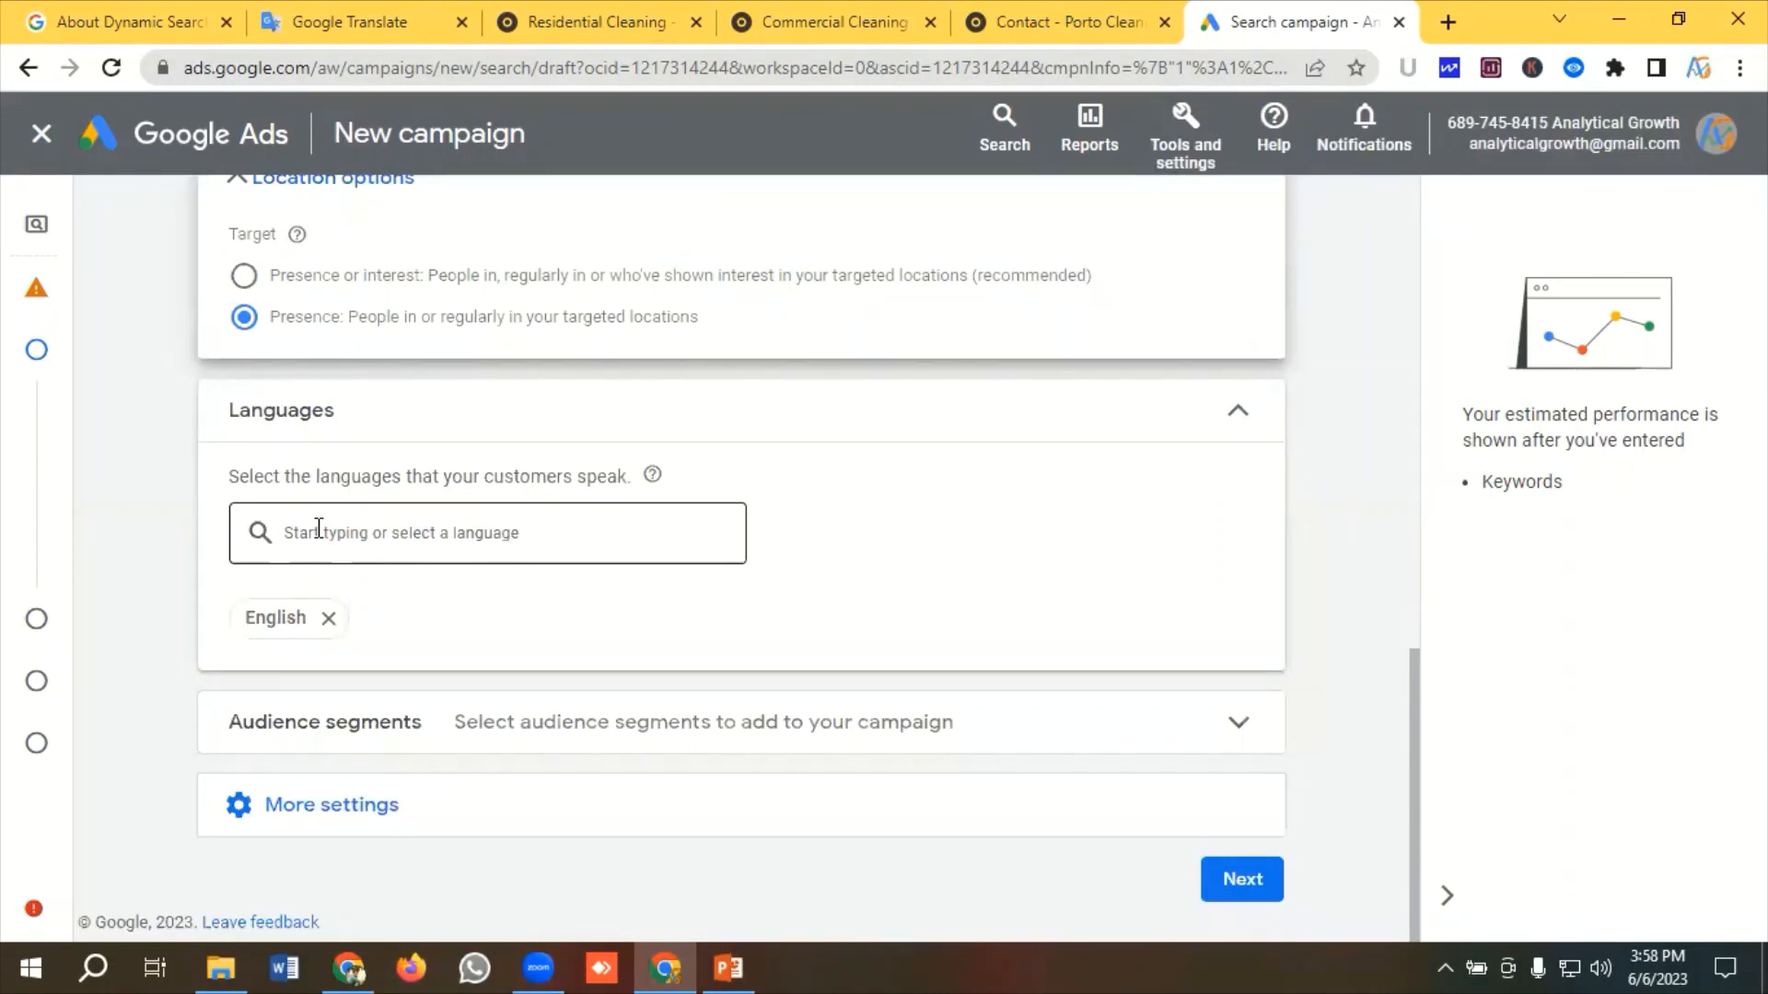
left_click(343, 545)
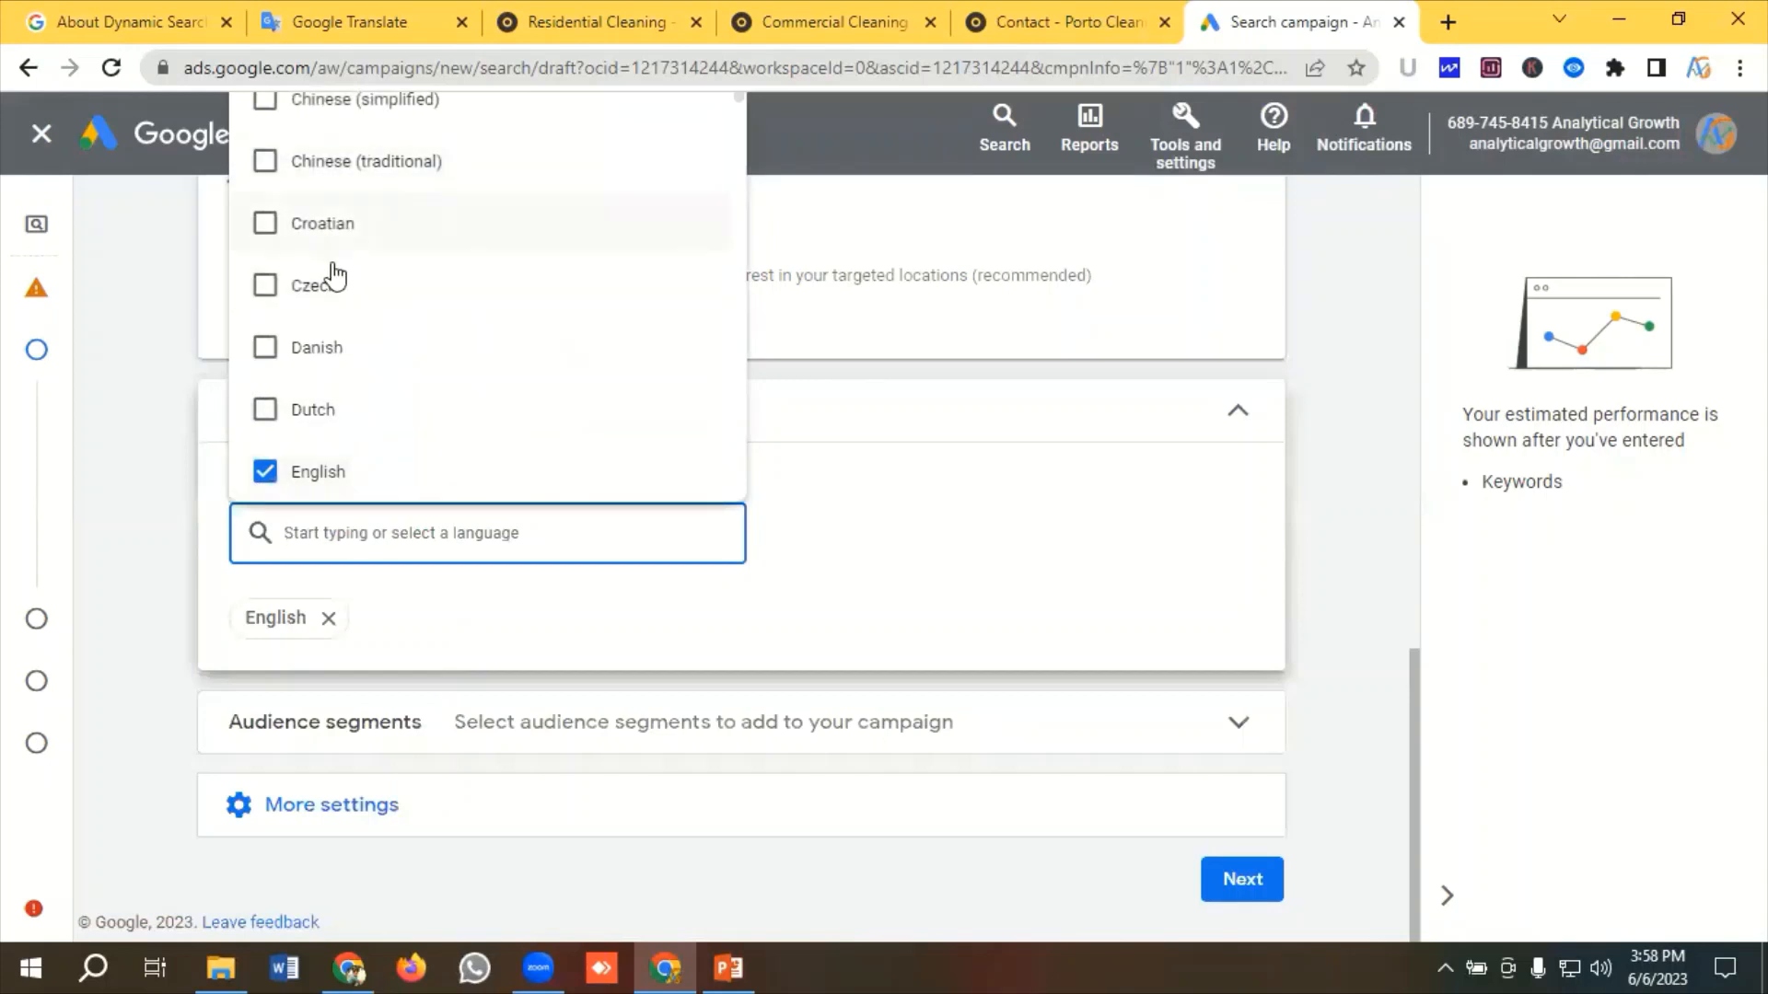
left_click(816, 534)
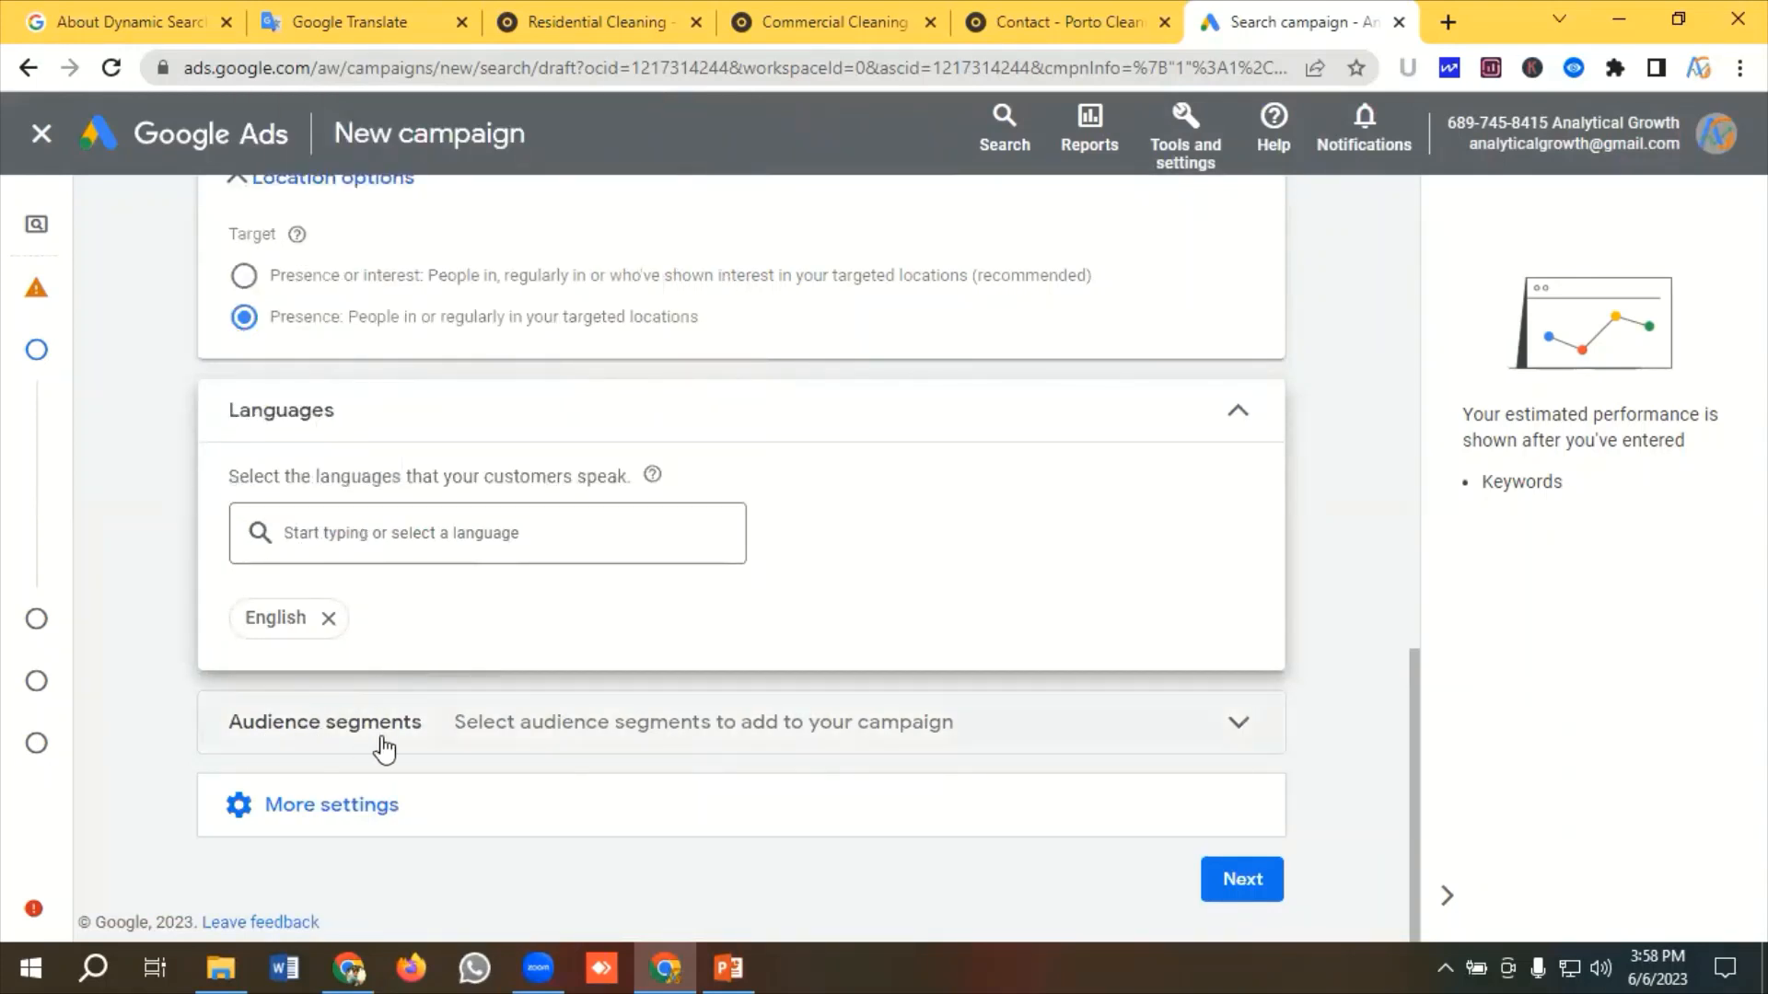
Set the ad schedule to Mondays - Fridays from 09:00 to 18:00
left_click(307, 810)
scroll(410, 687, "down", 2)
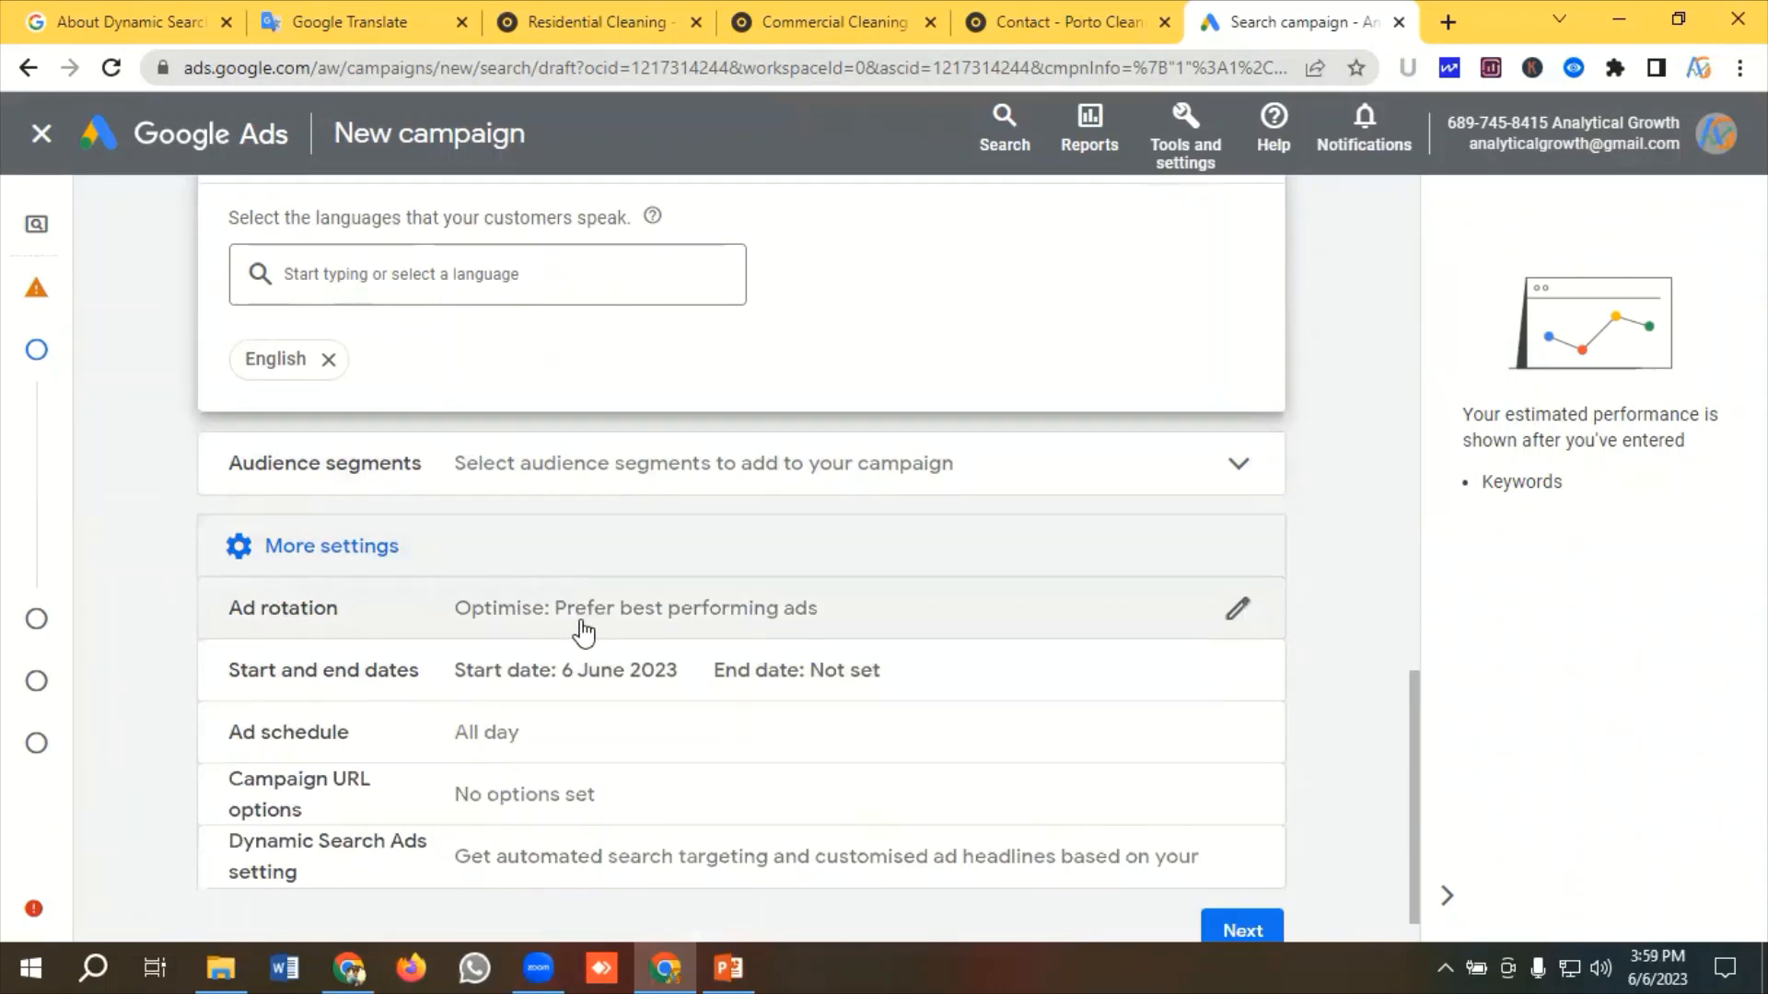
scroll(541, 639, "down", 1)
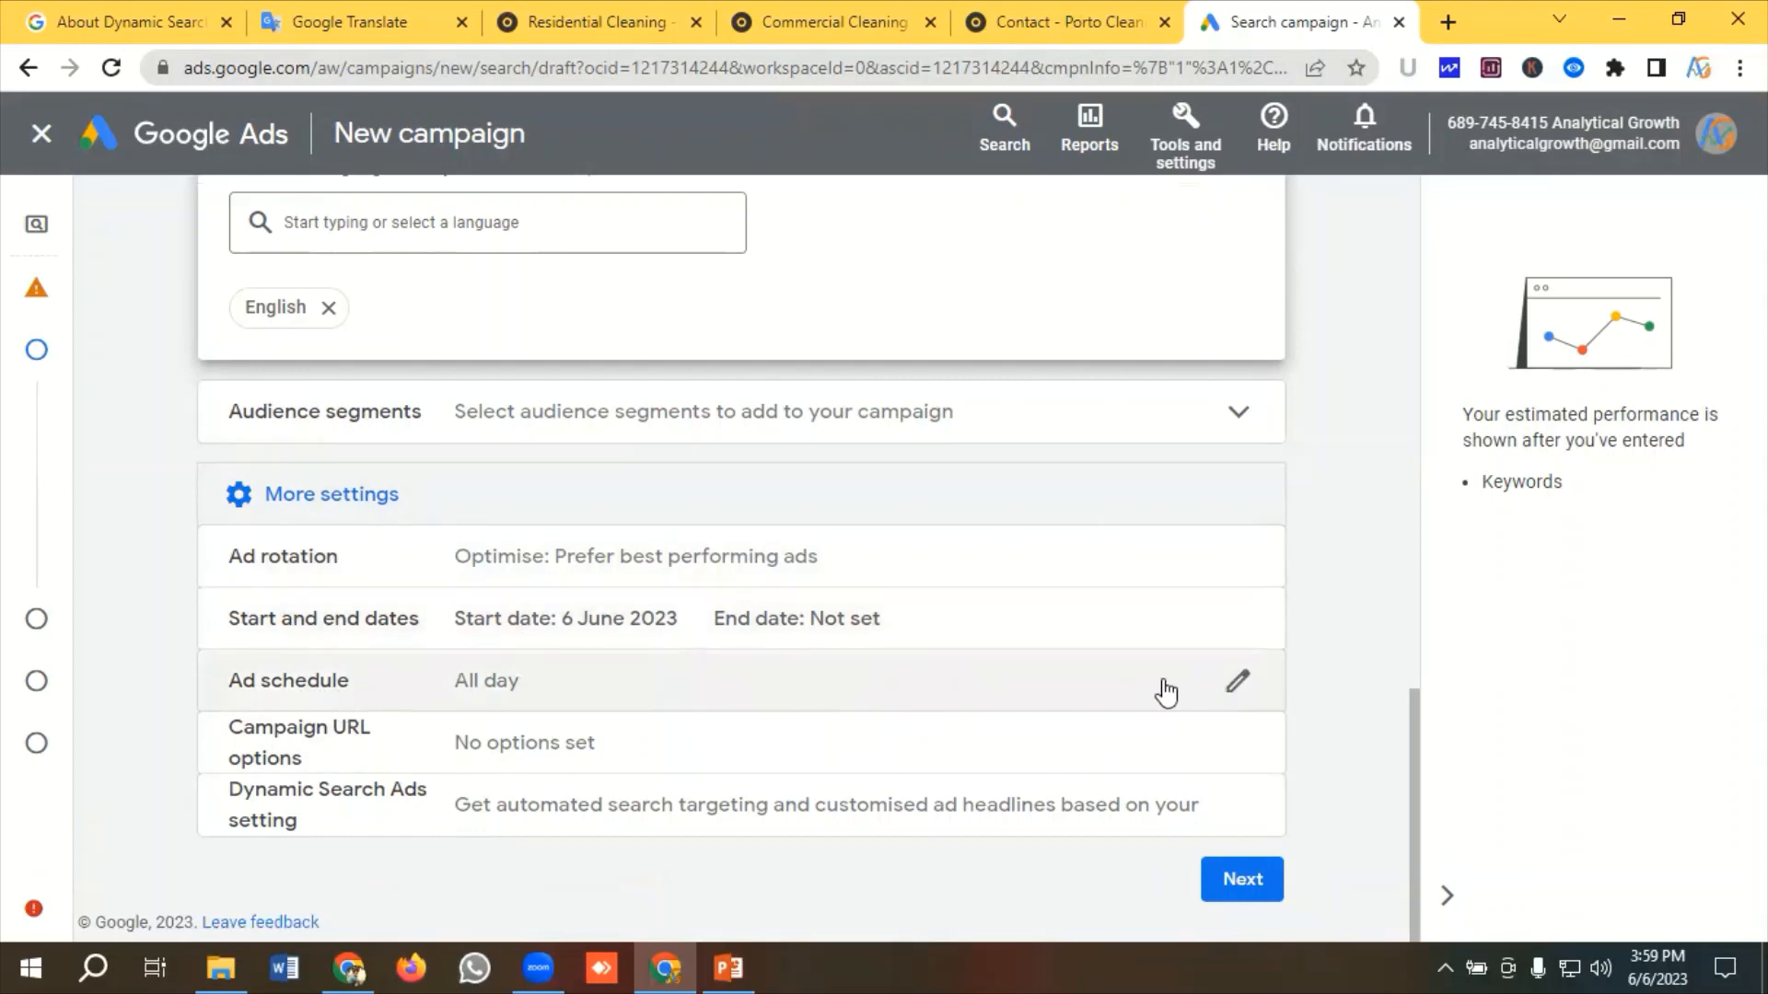
left_click(1243, 686)
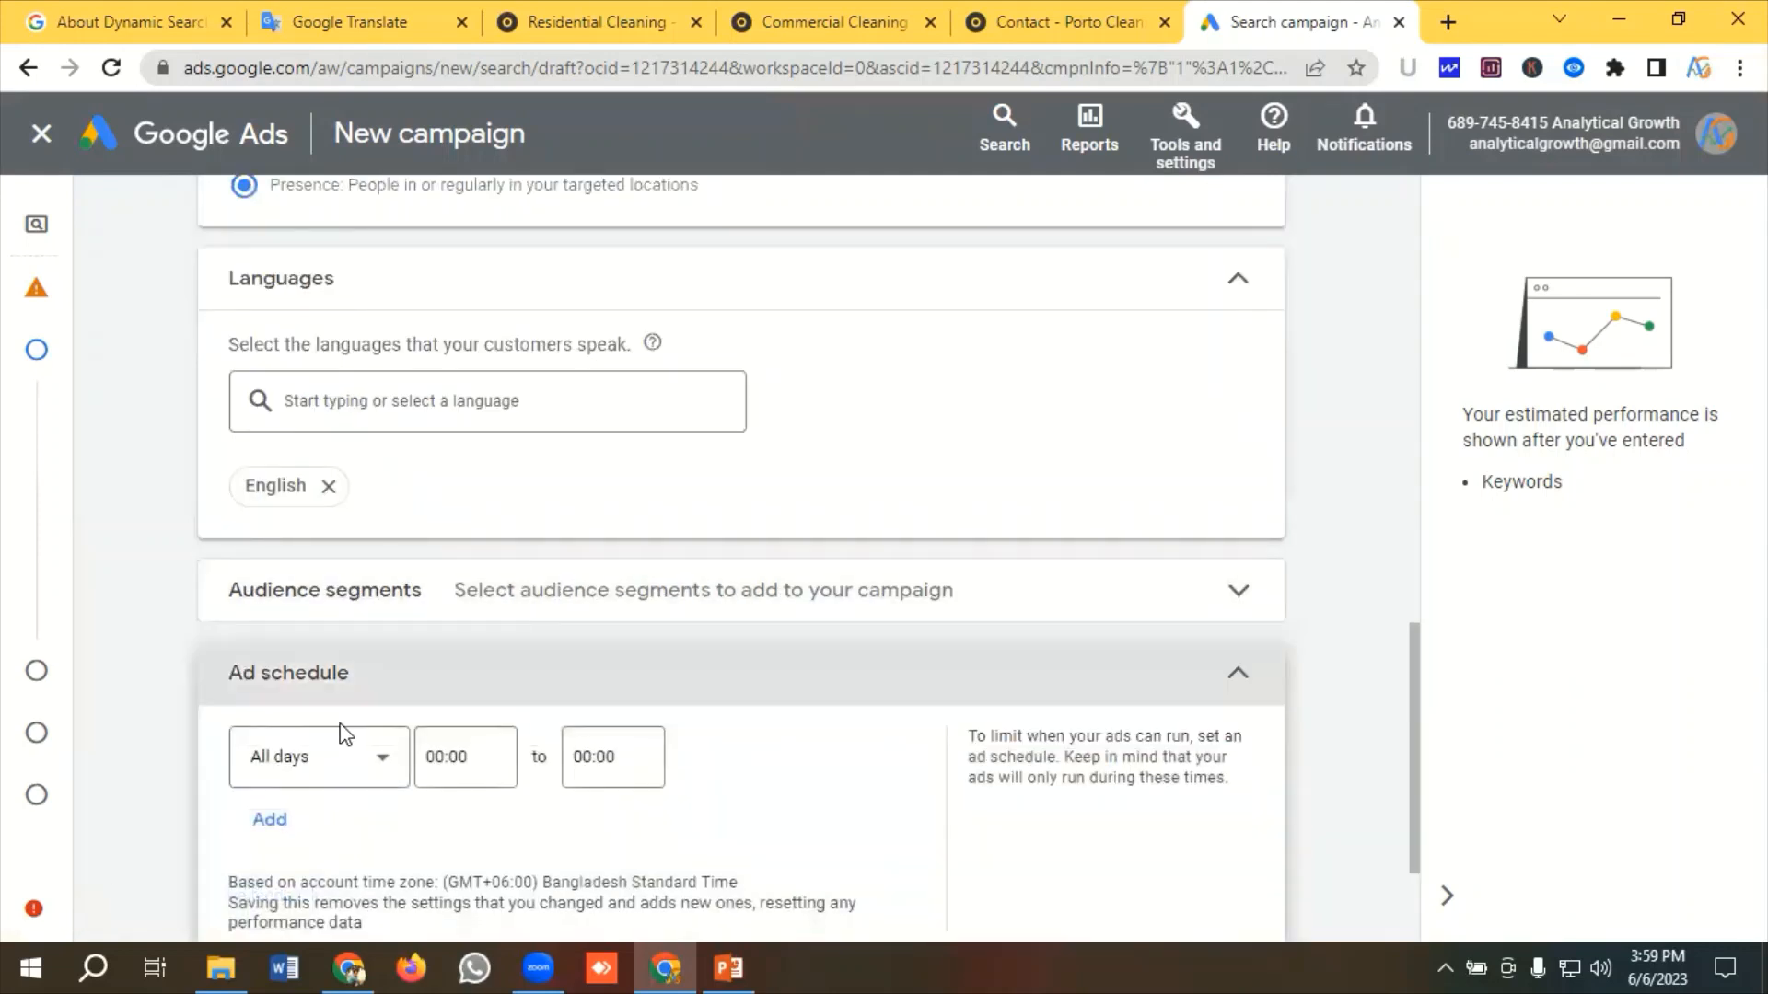
left_click(343, 762)
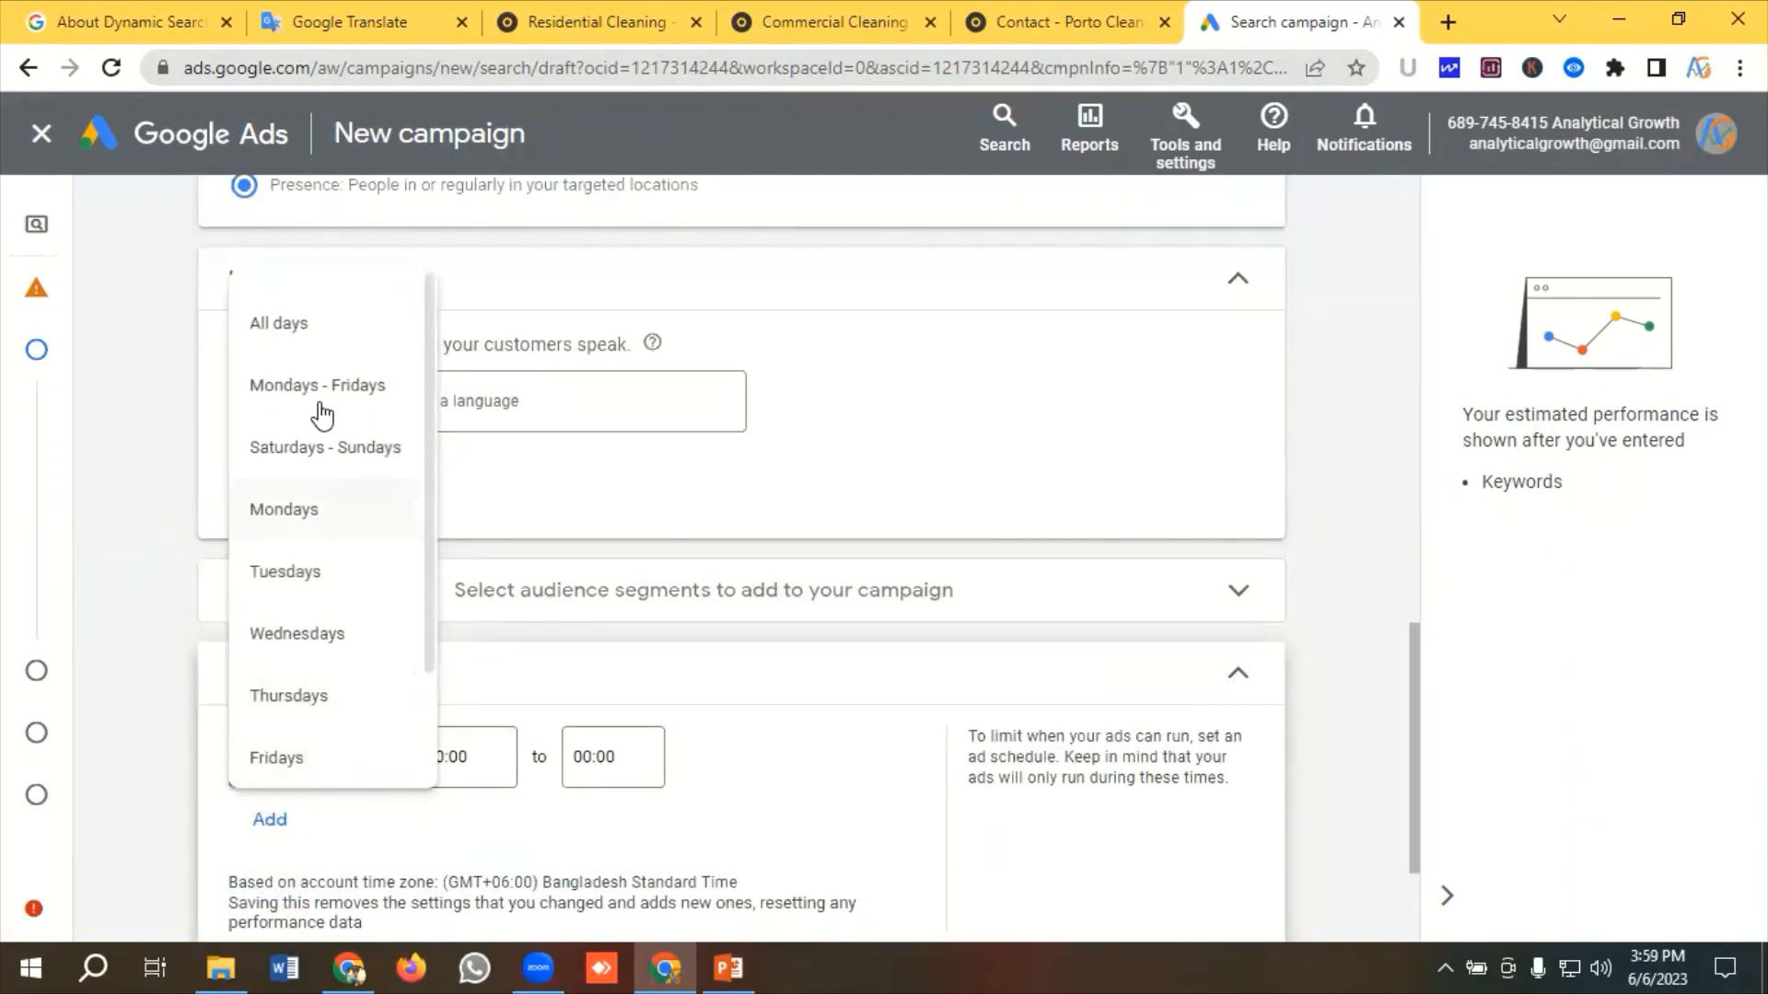
left_click(321, 384)
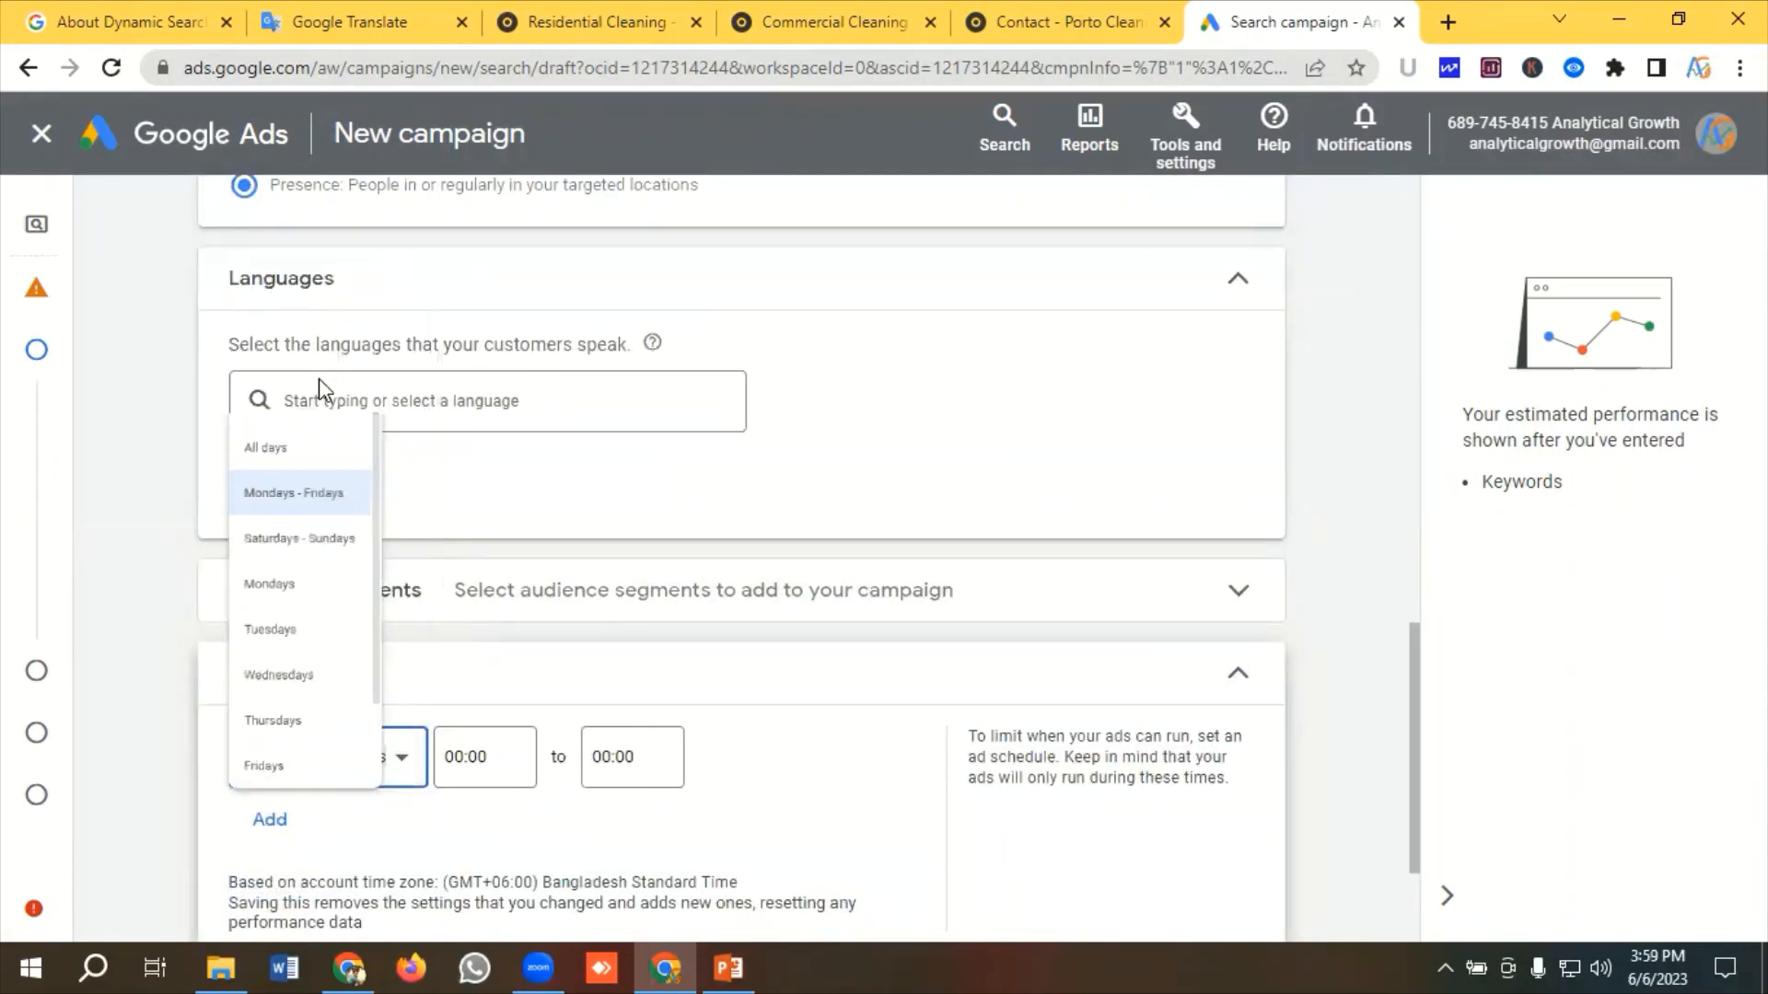
left_click(487, 749)
scroll(482, 493, "down", 8)
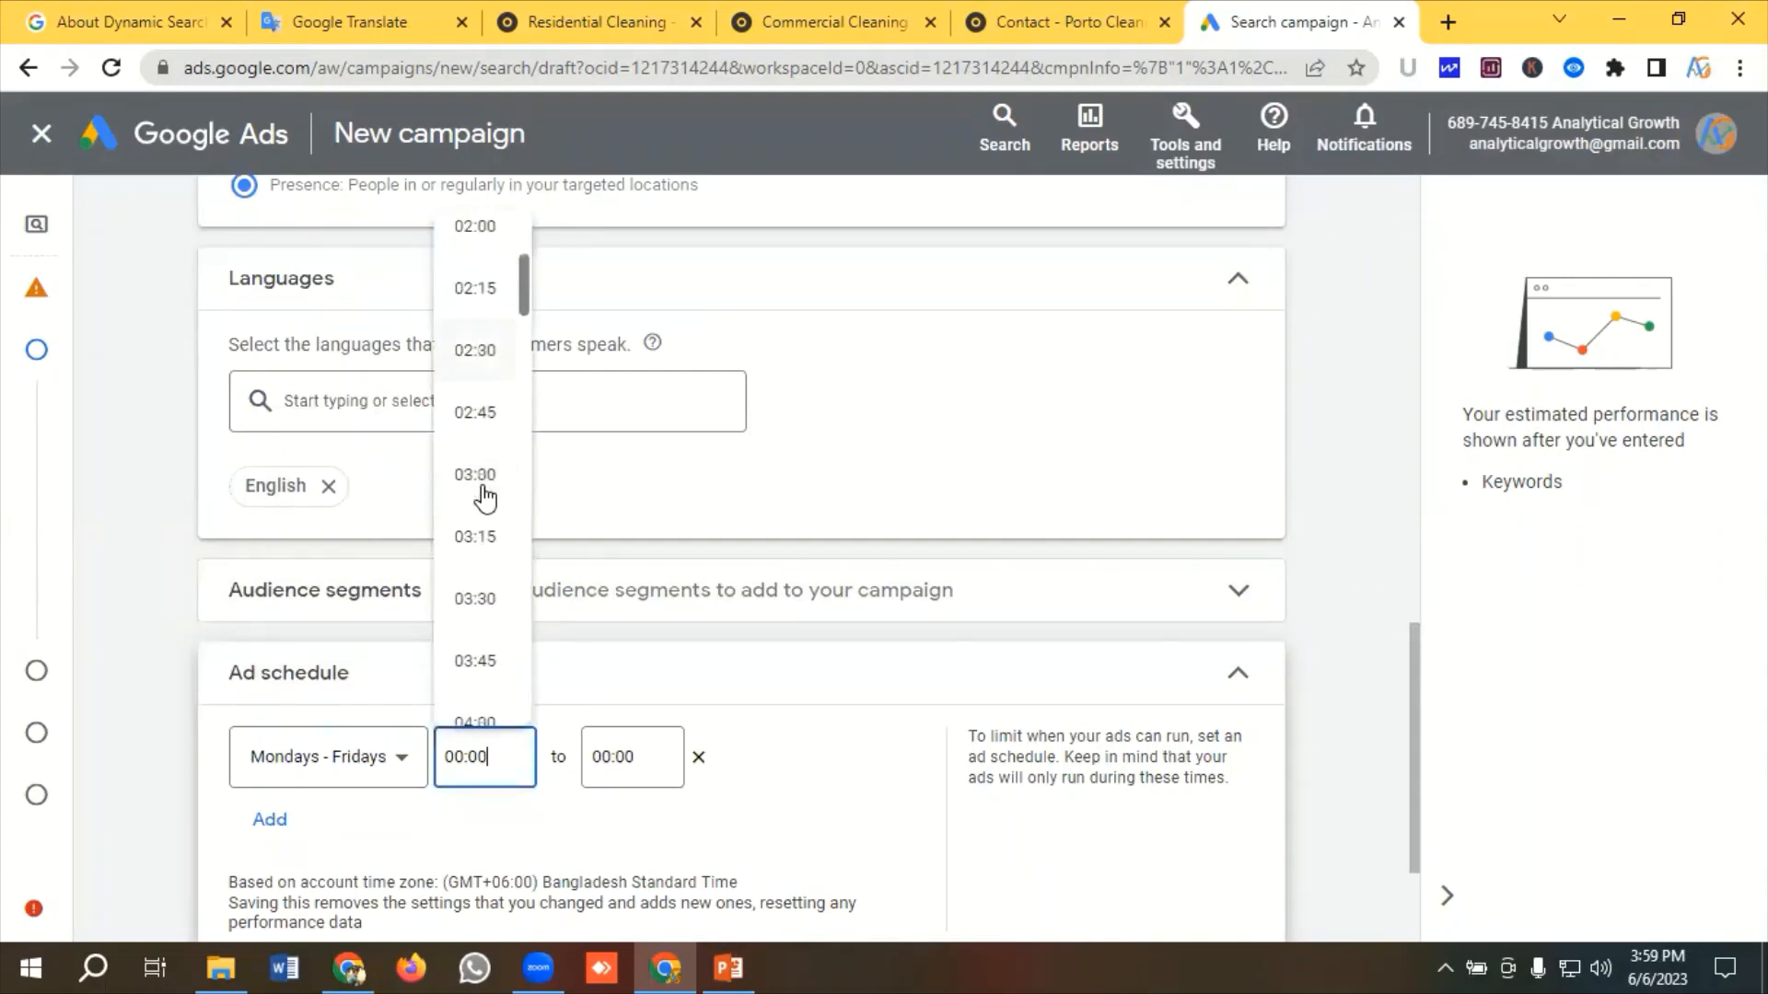
scroll(485, 498, "down", 10)
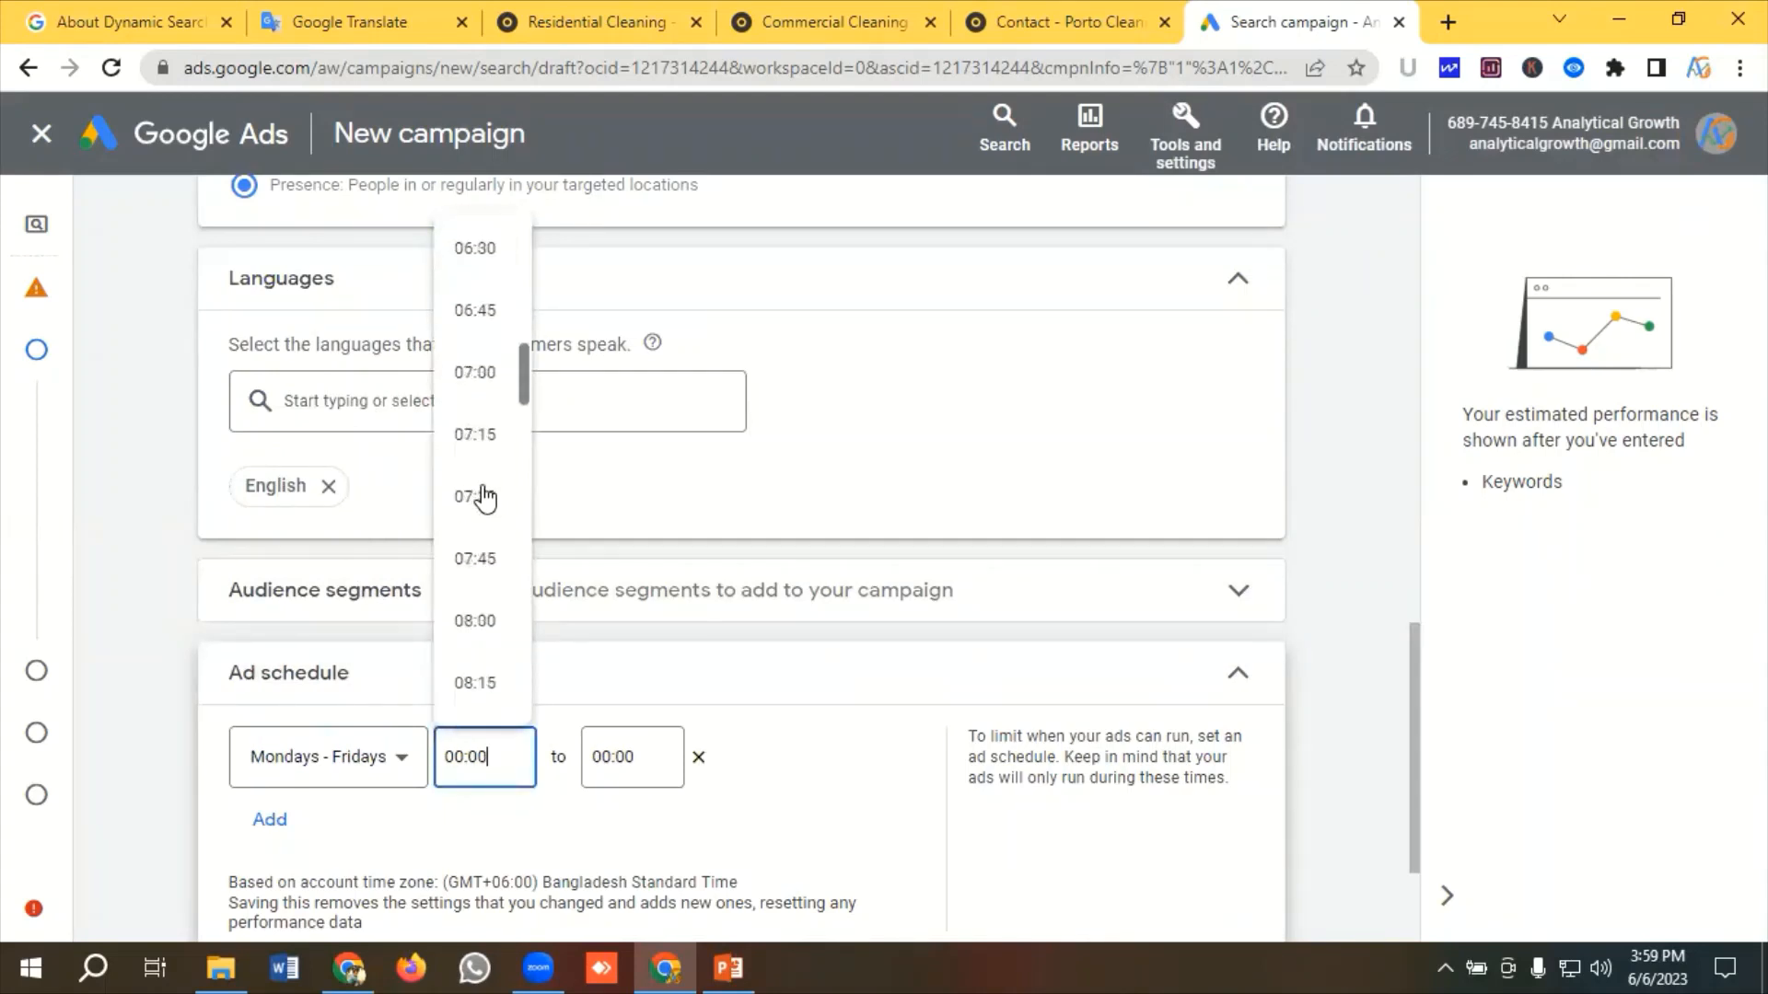
scroll(485, 498, "down", 3)
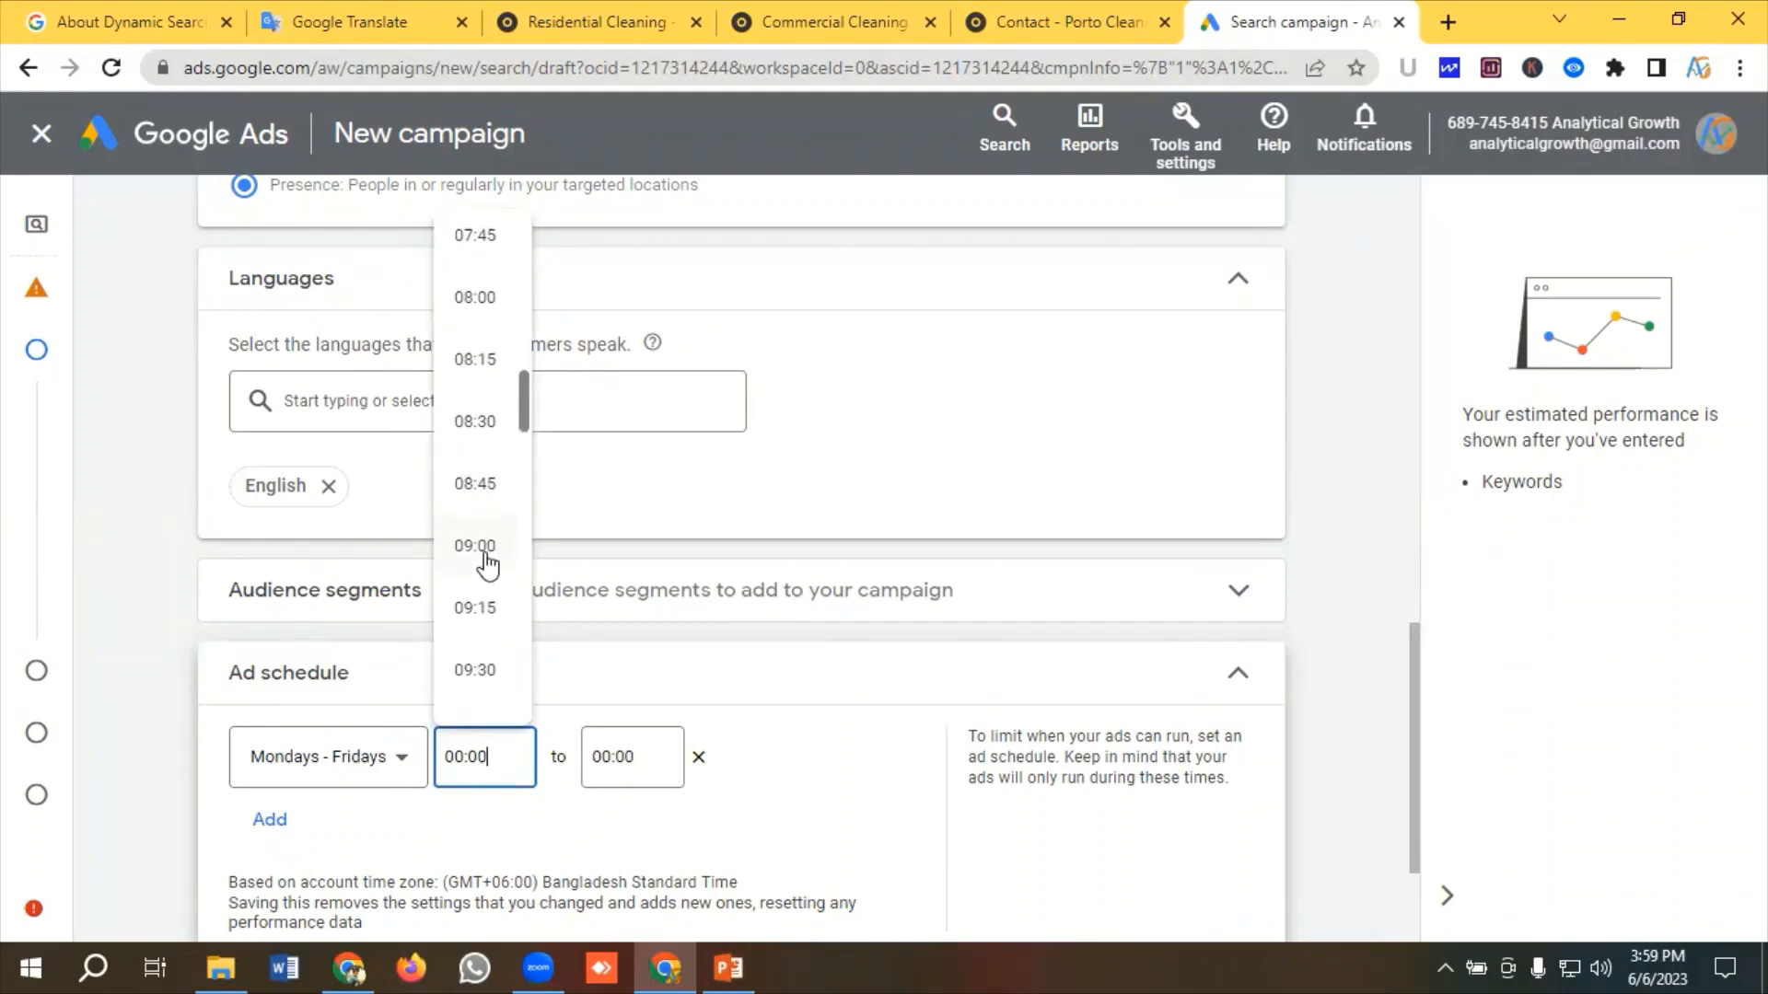
left_click(475, 546)
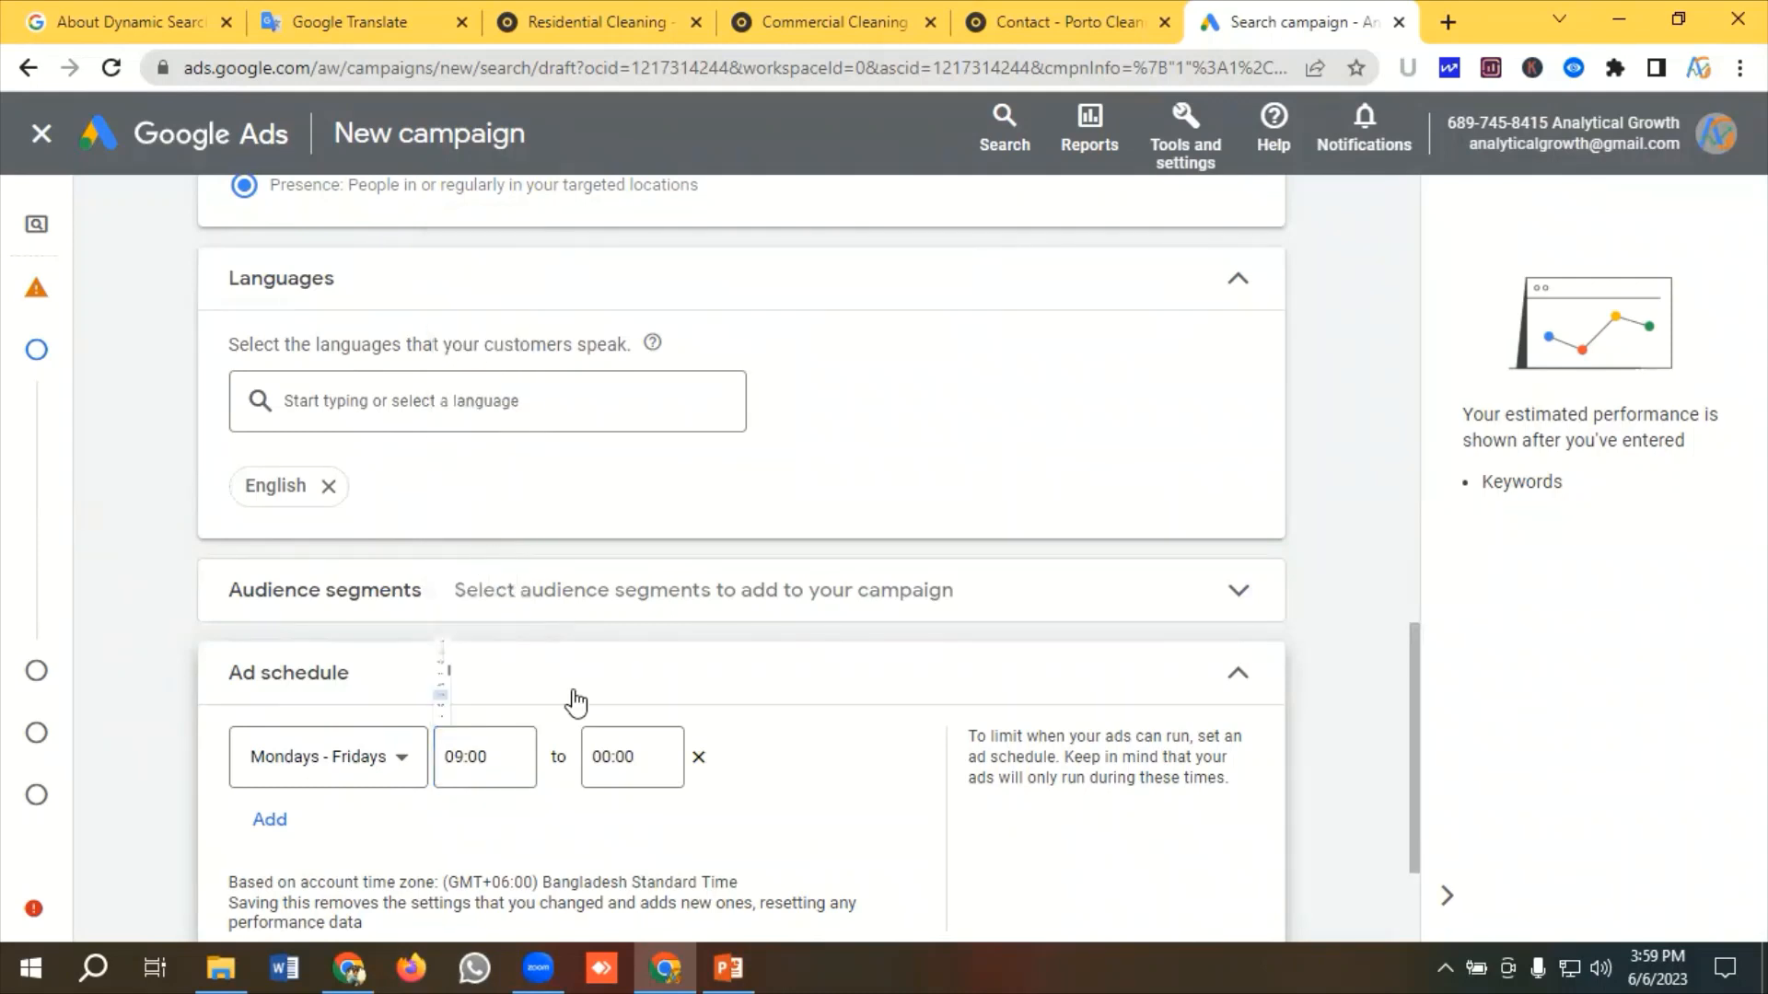
key("Tab")
scroll(635, 647, "down", 20)
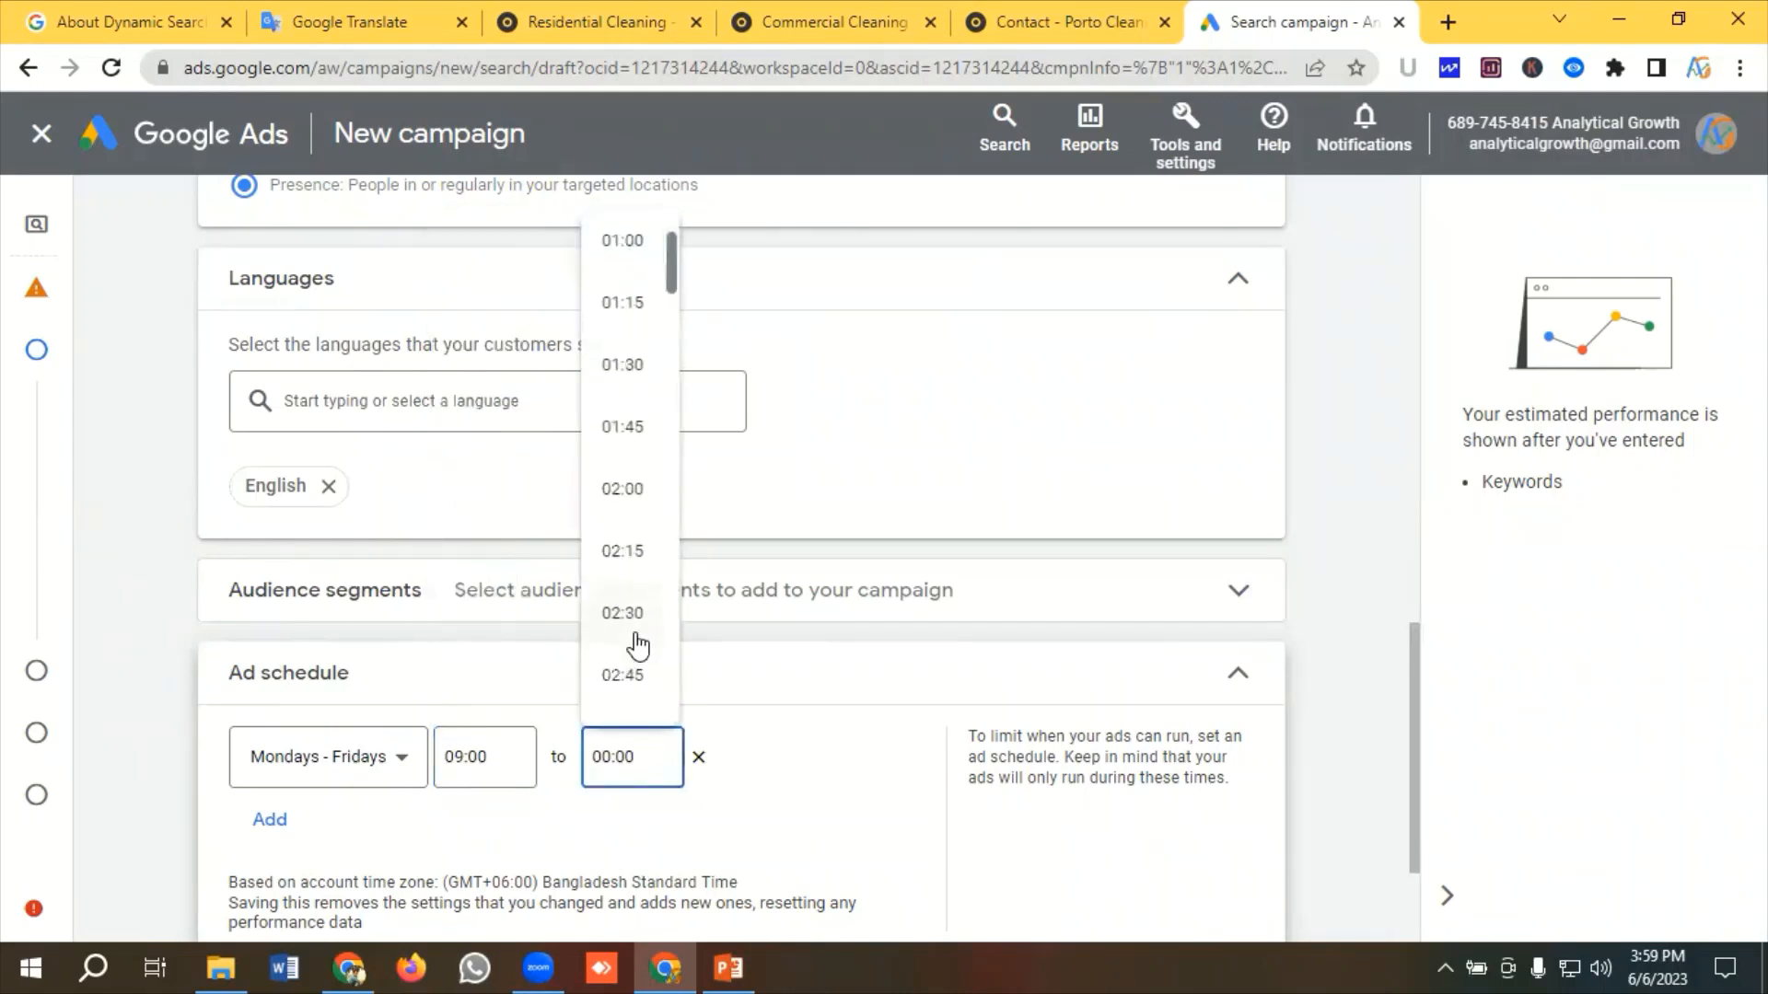
scroll(636, 647, "down", 18)
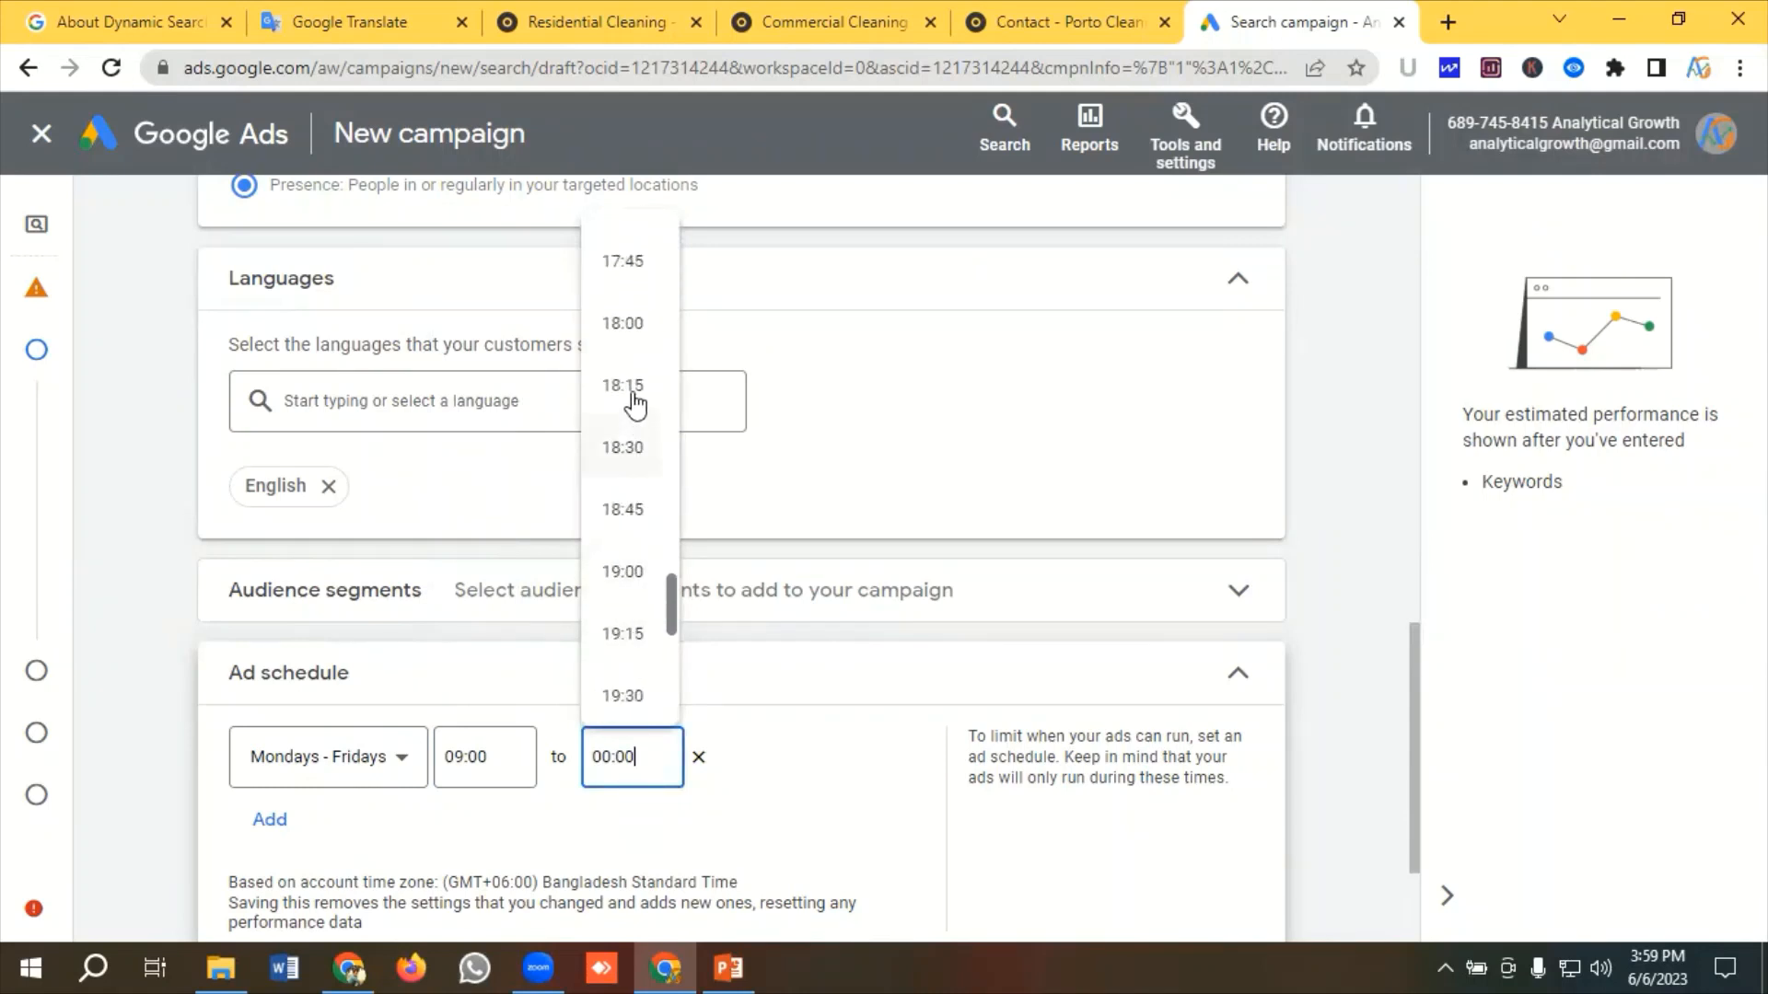
left_click(625, 331)
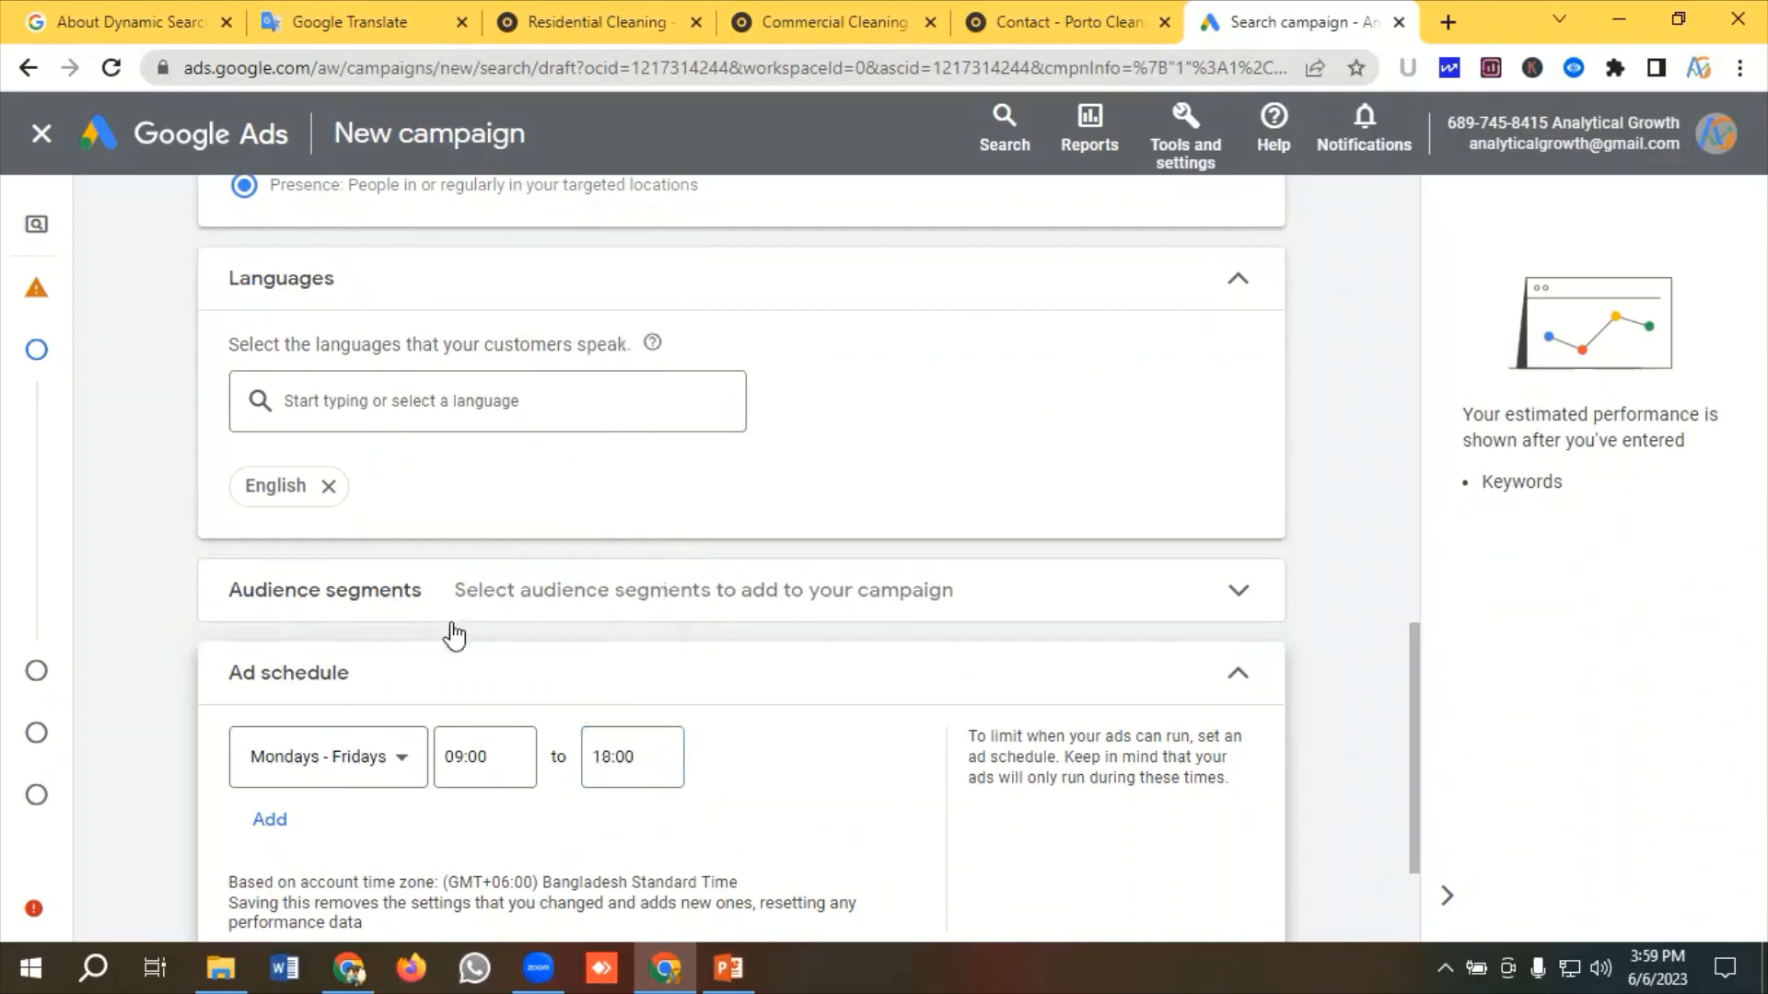
scroll(396, 736, "down", 2)
left_click(338, 822)
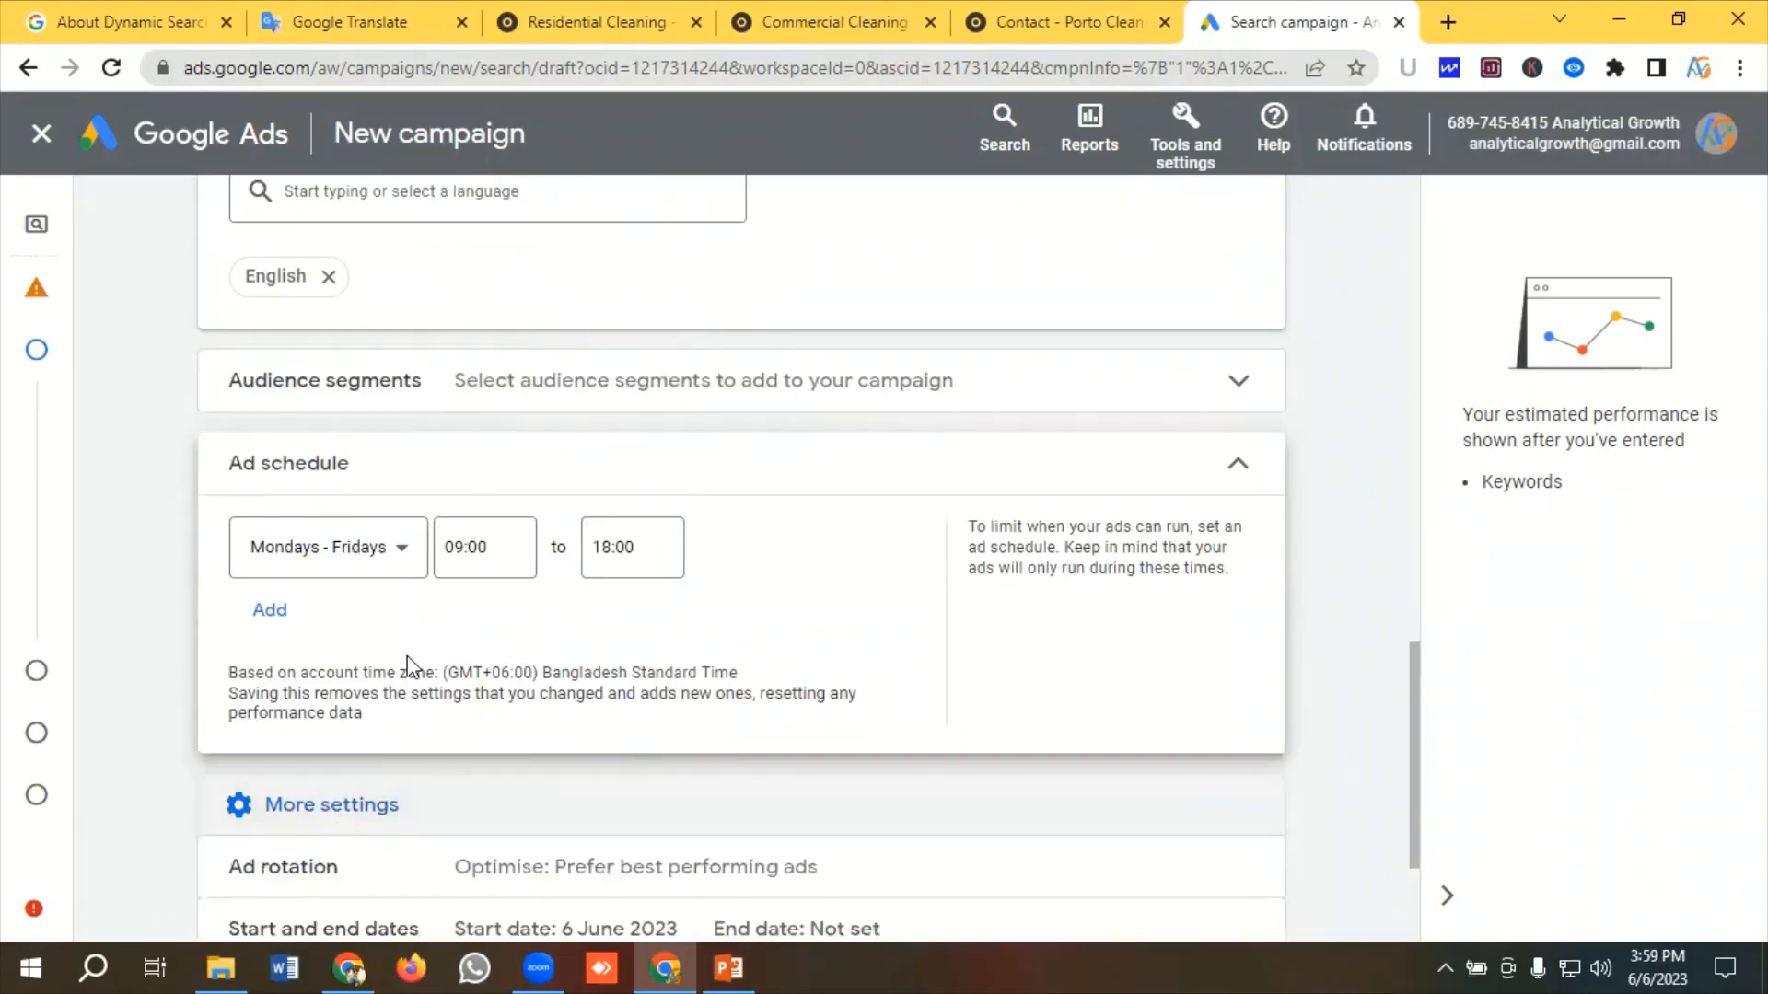
Copy the cleaning-services base URL from the Residential Cleaning page for the Dynamic Search Ads website setting
scroll(418, 650, "down", 2)
scroll(419, 651, "down", 2)
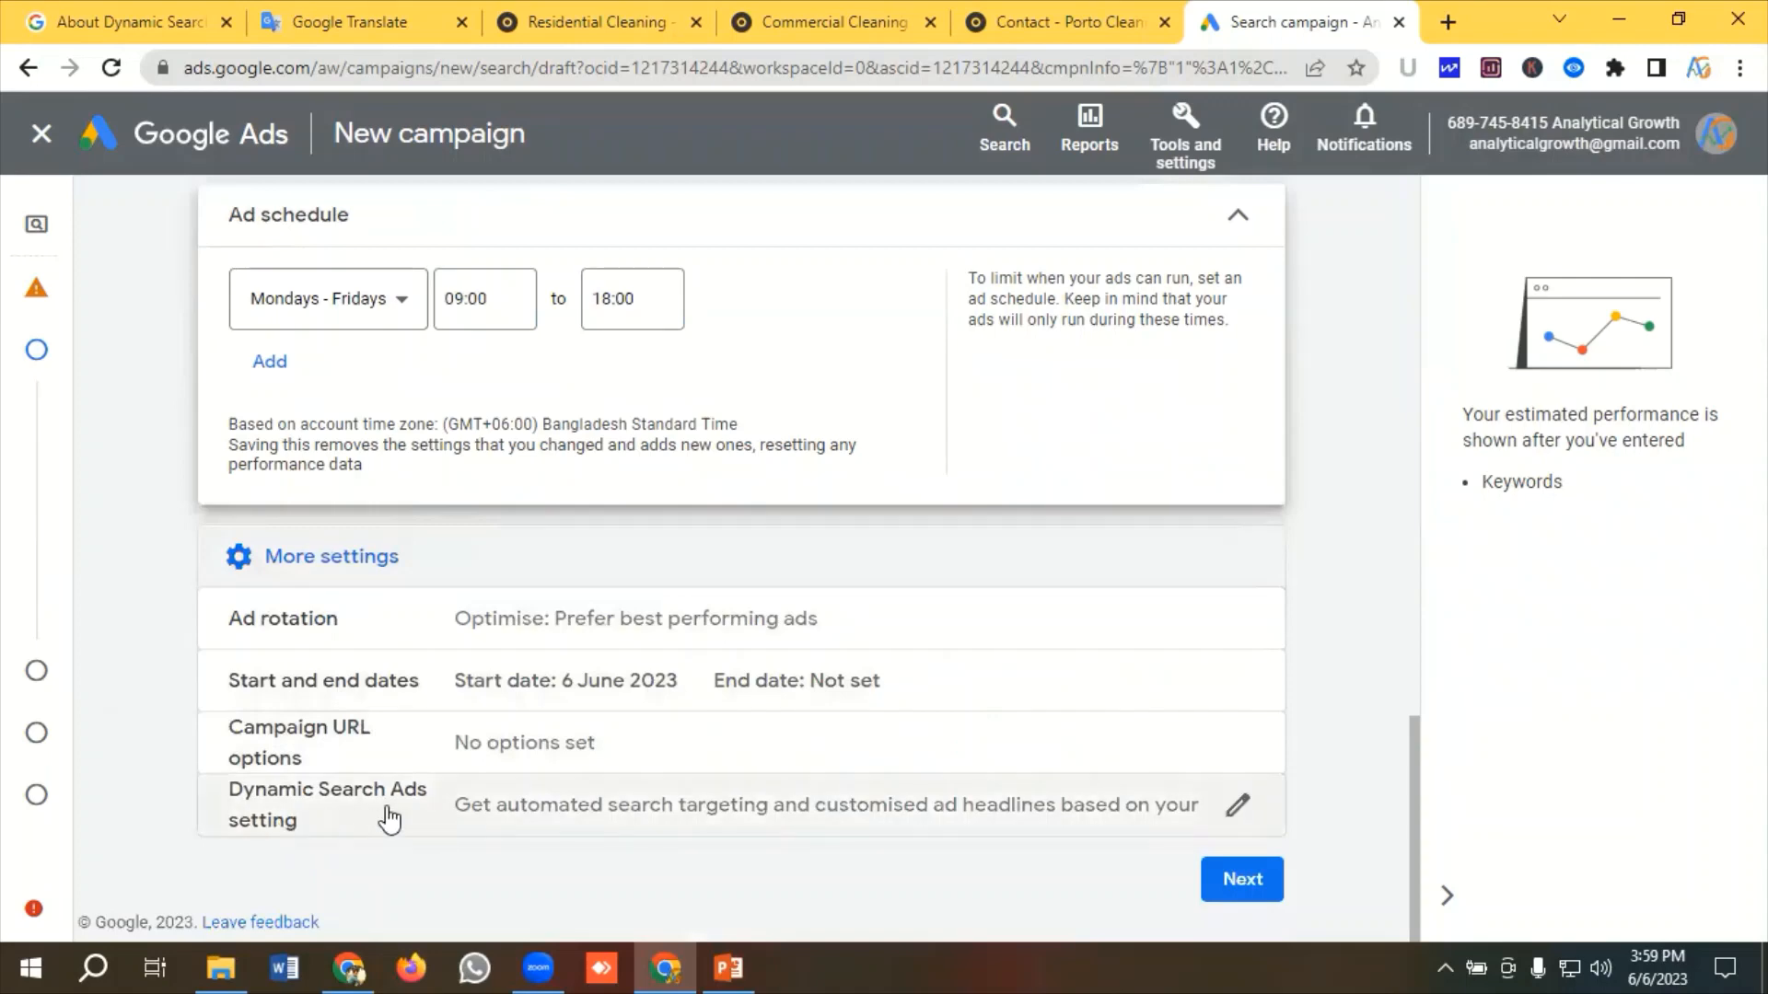
left_click(474, 815)
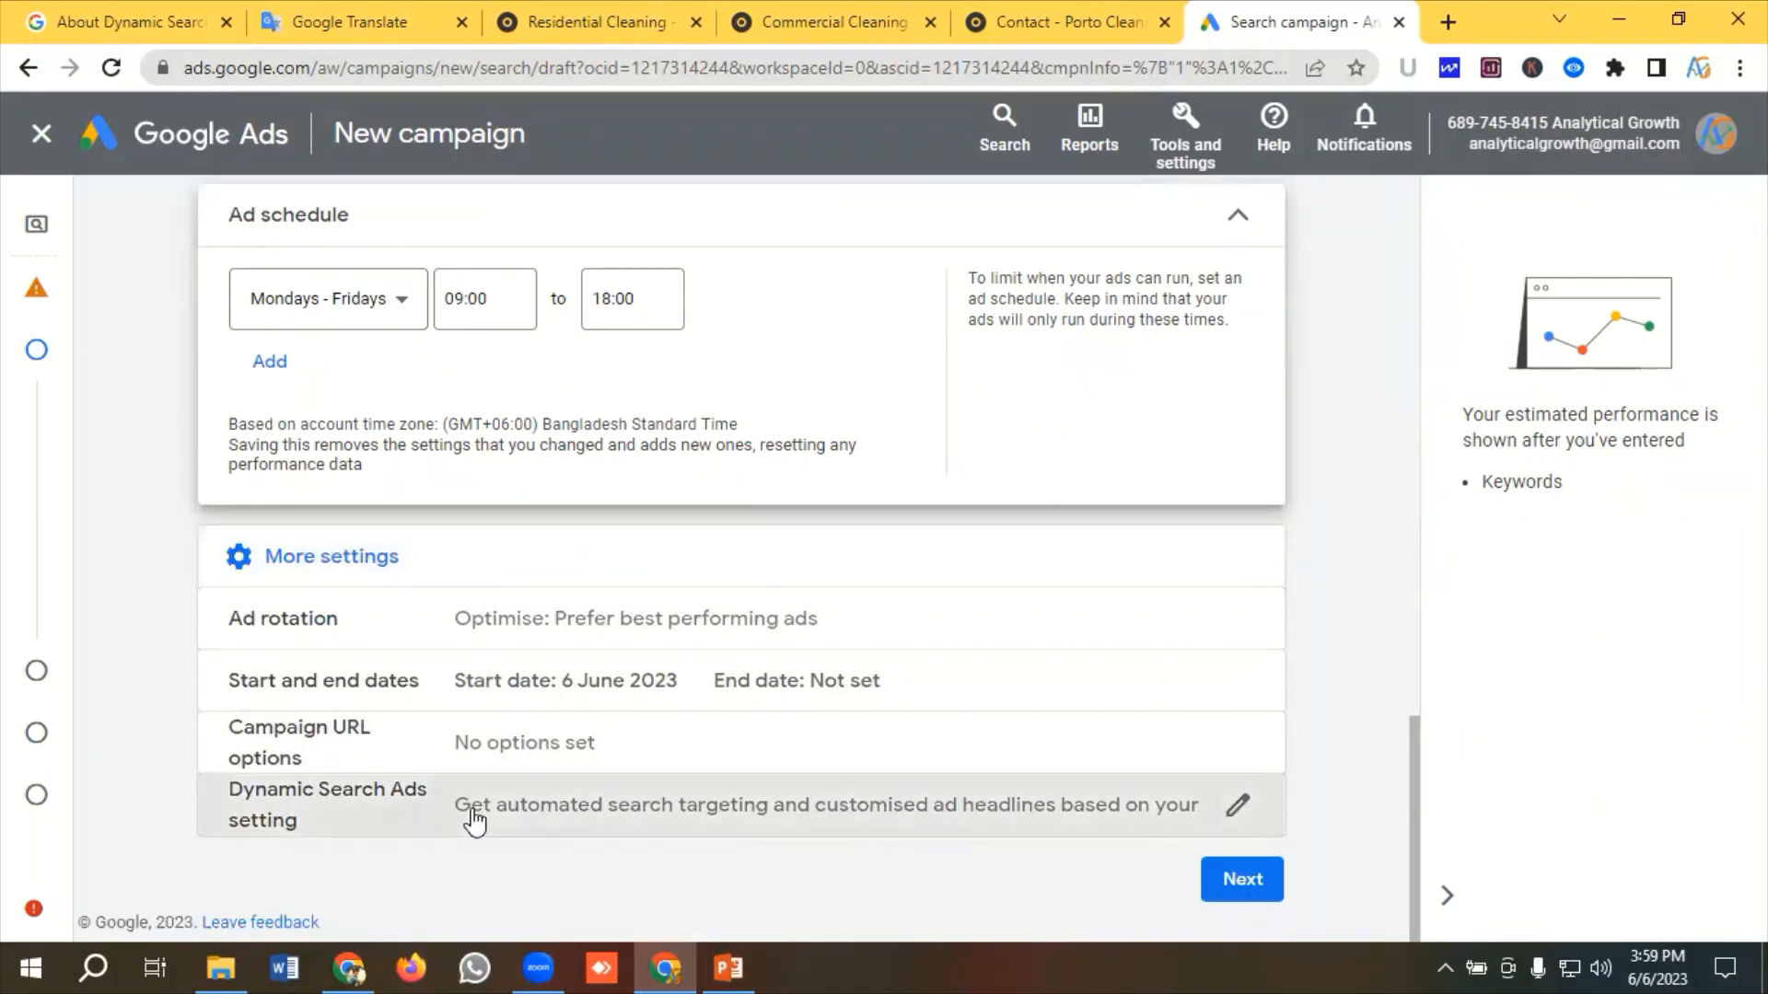
scroll(500, 774, "down", 1)
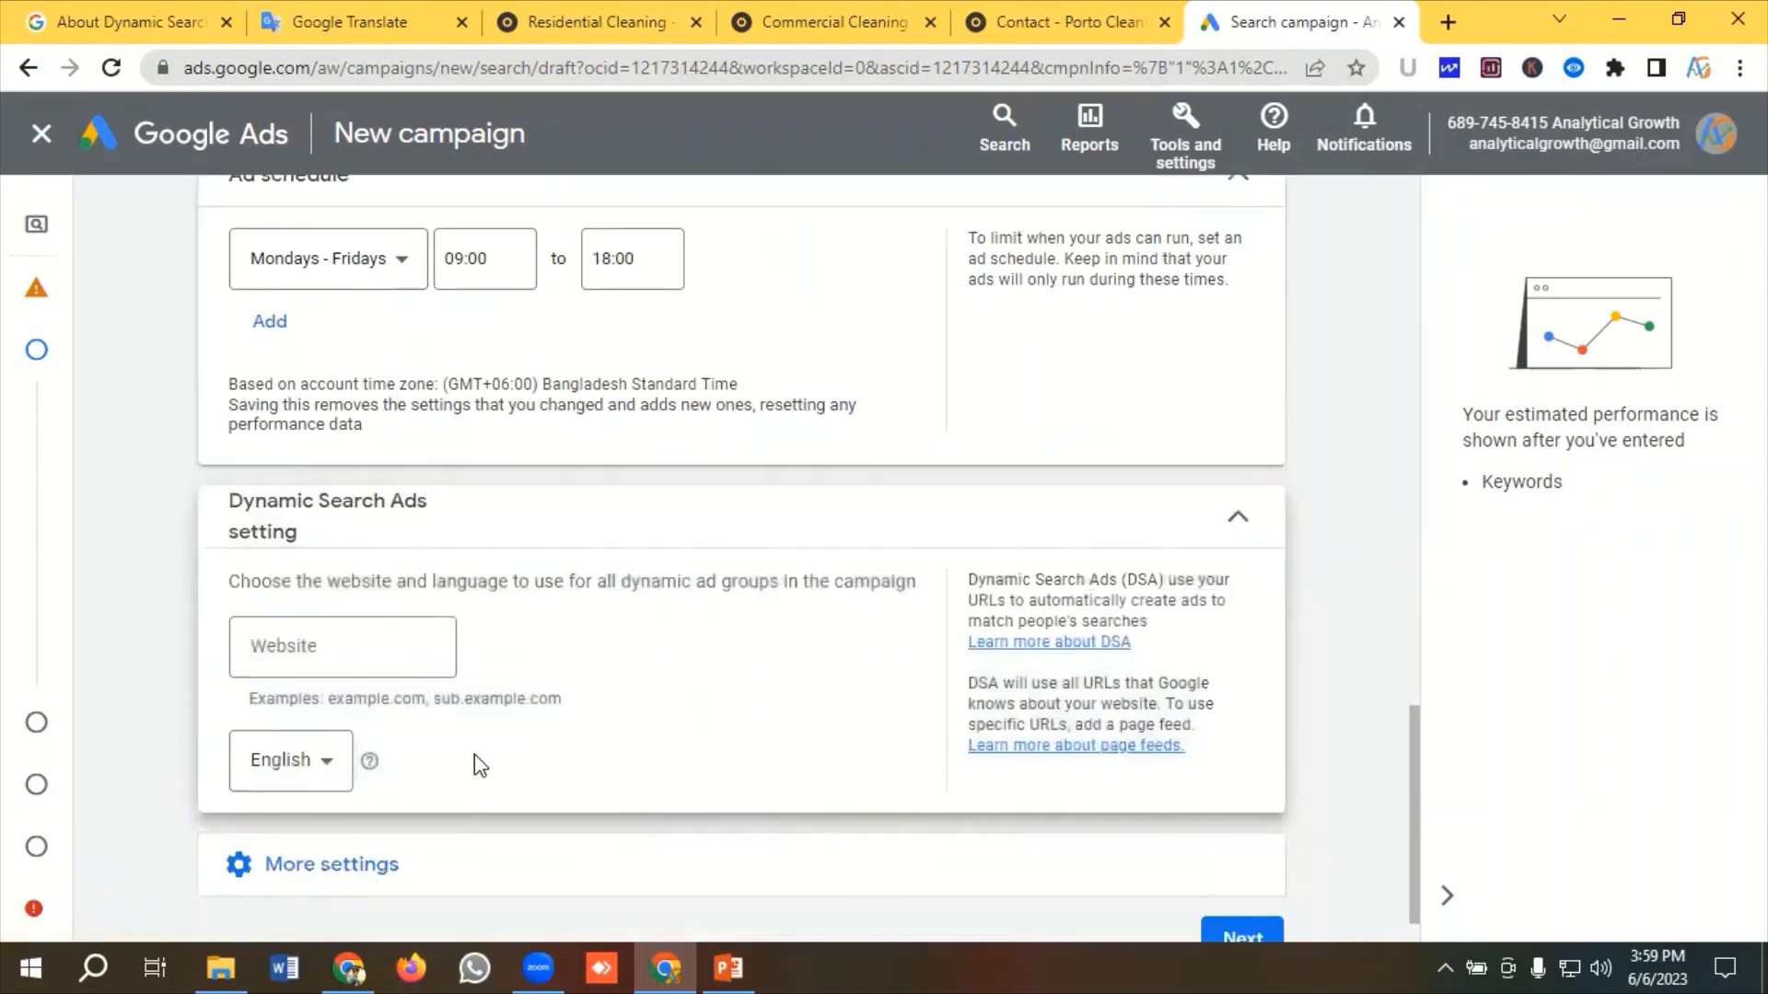
left_click(360, 647)
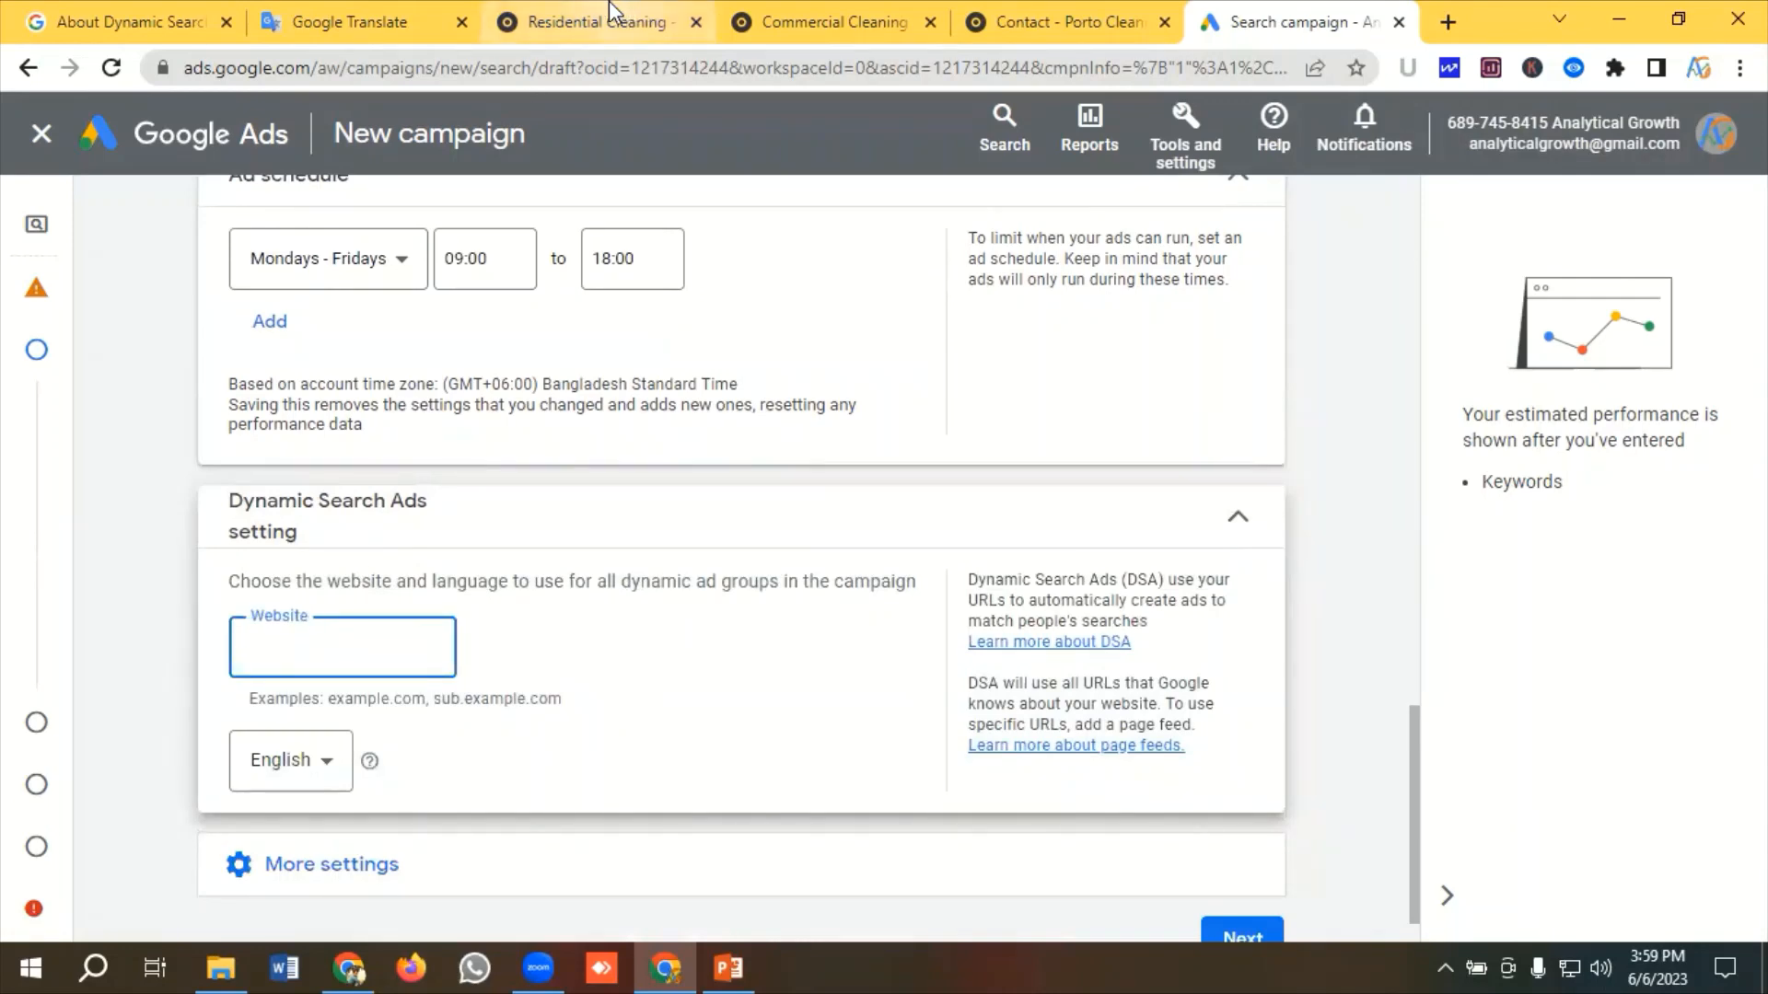
left_click(580, 4)
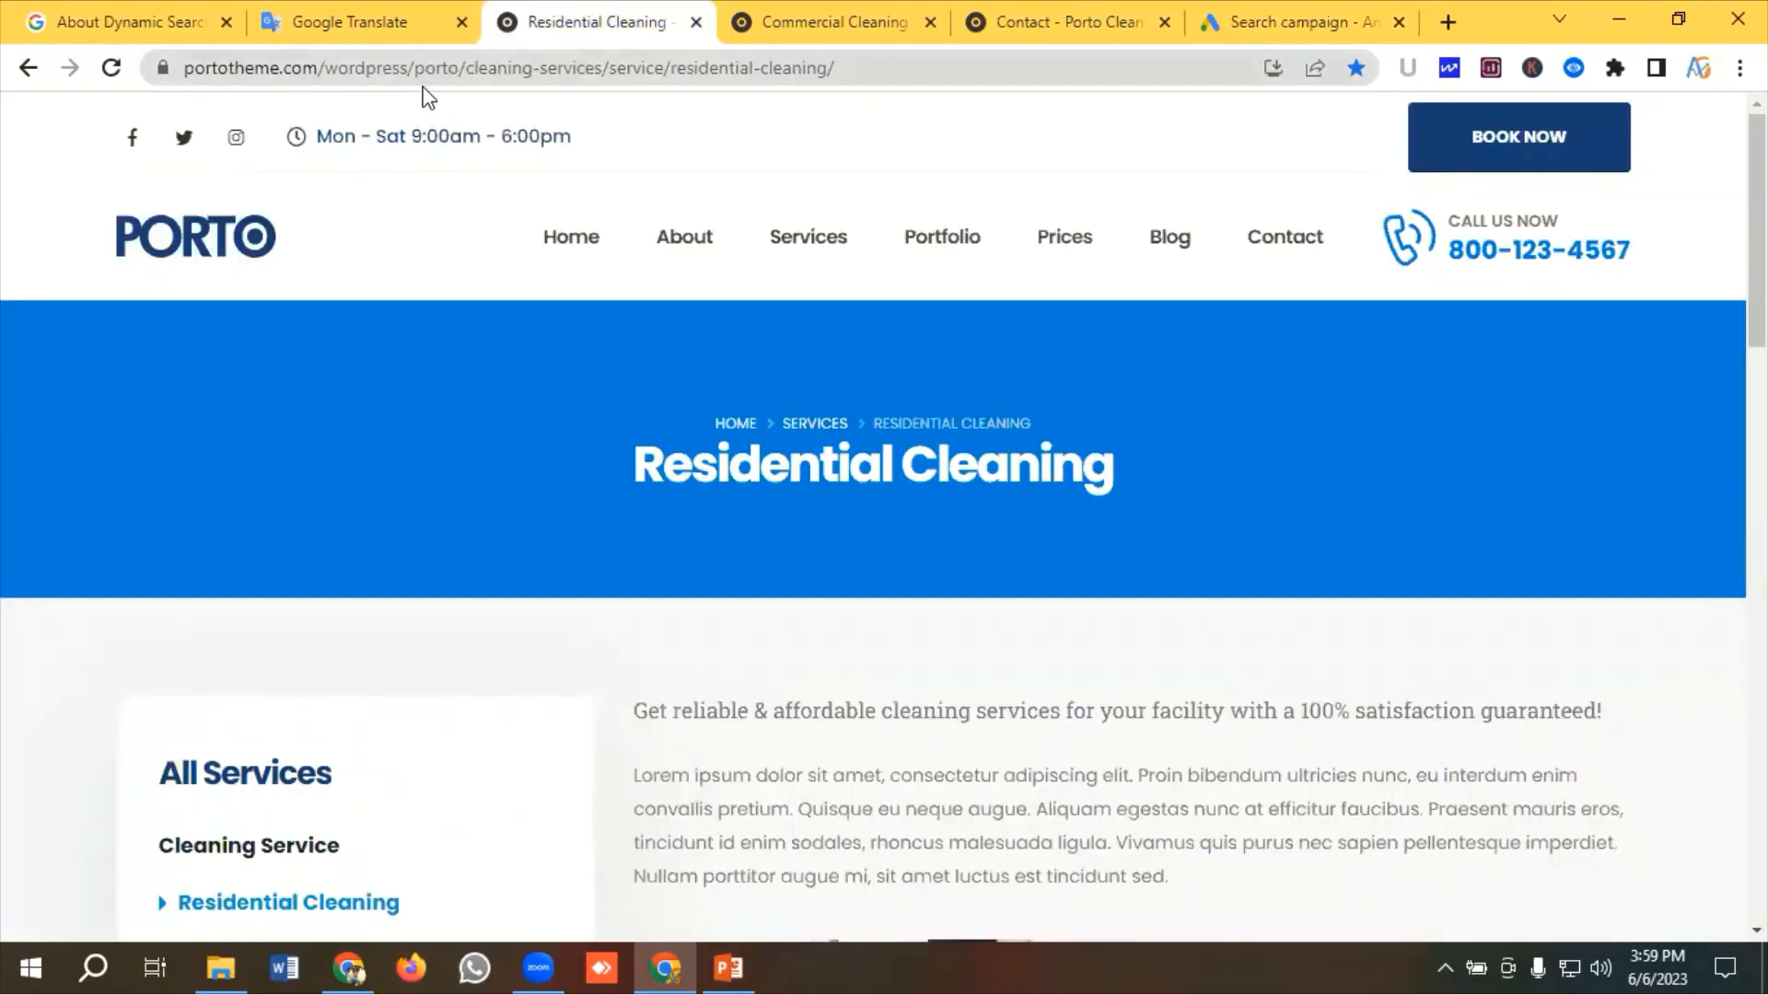
left_click_drag(611, 72, 87, 87)
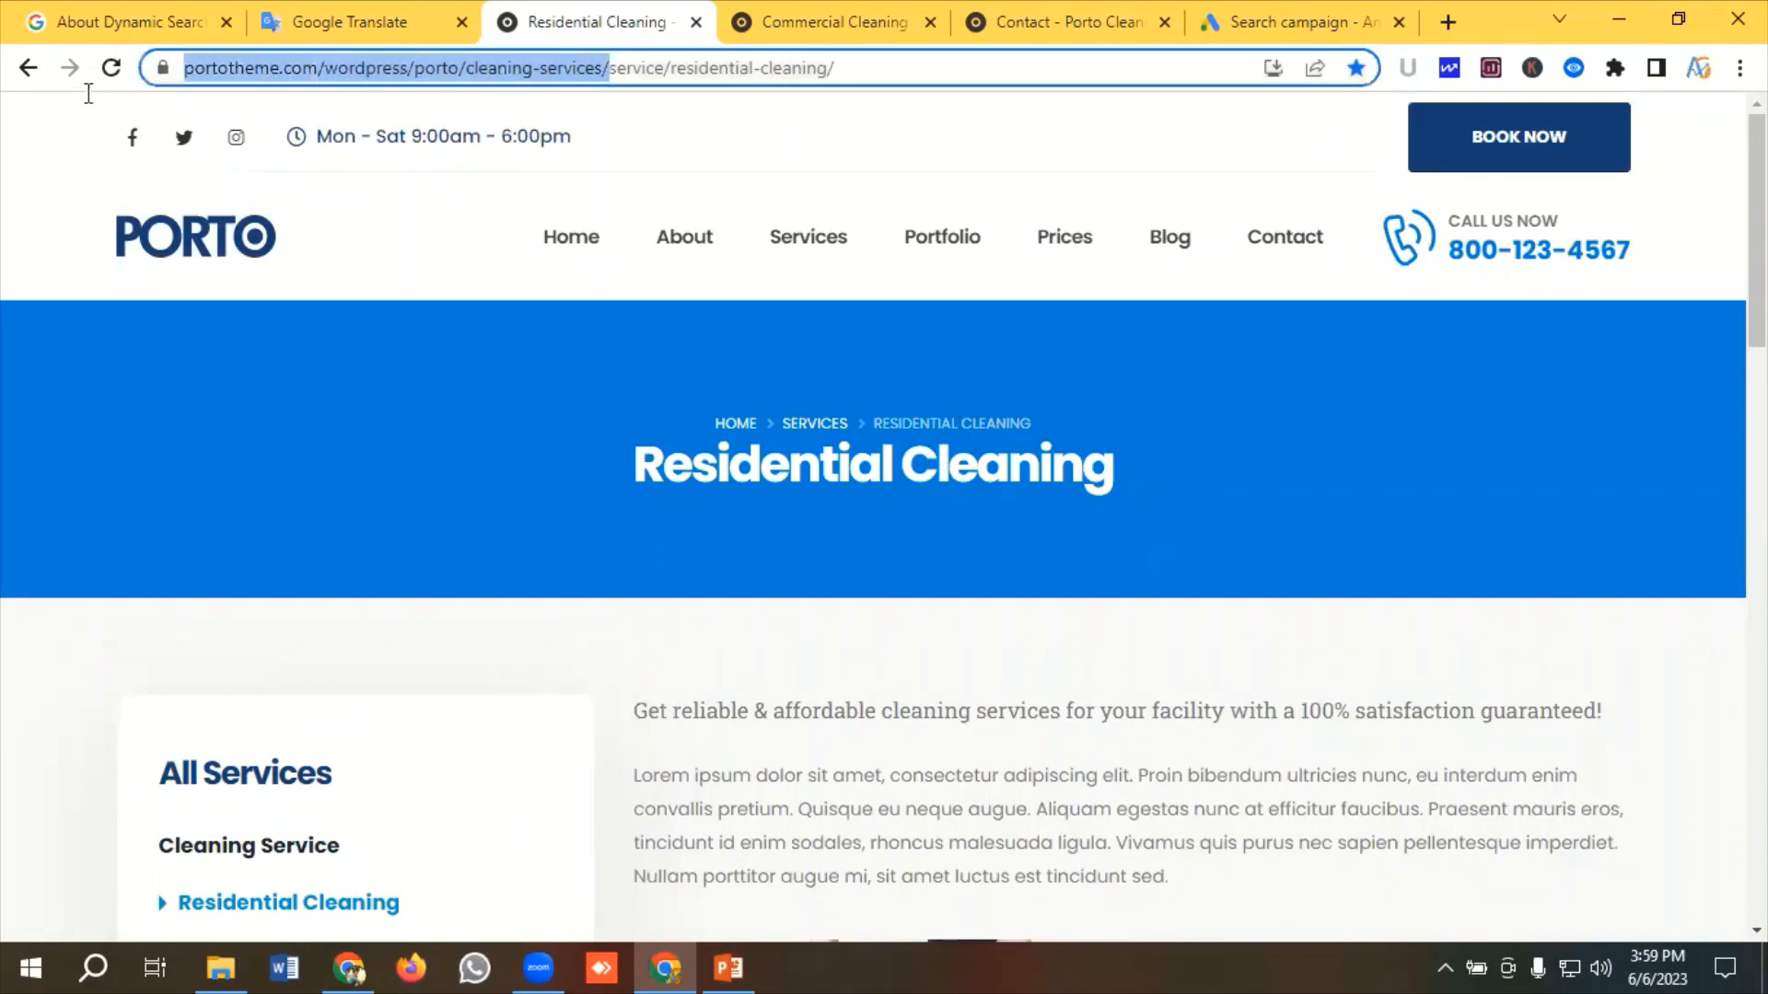
right_click(388, 62)
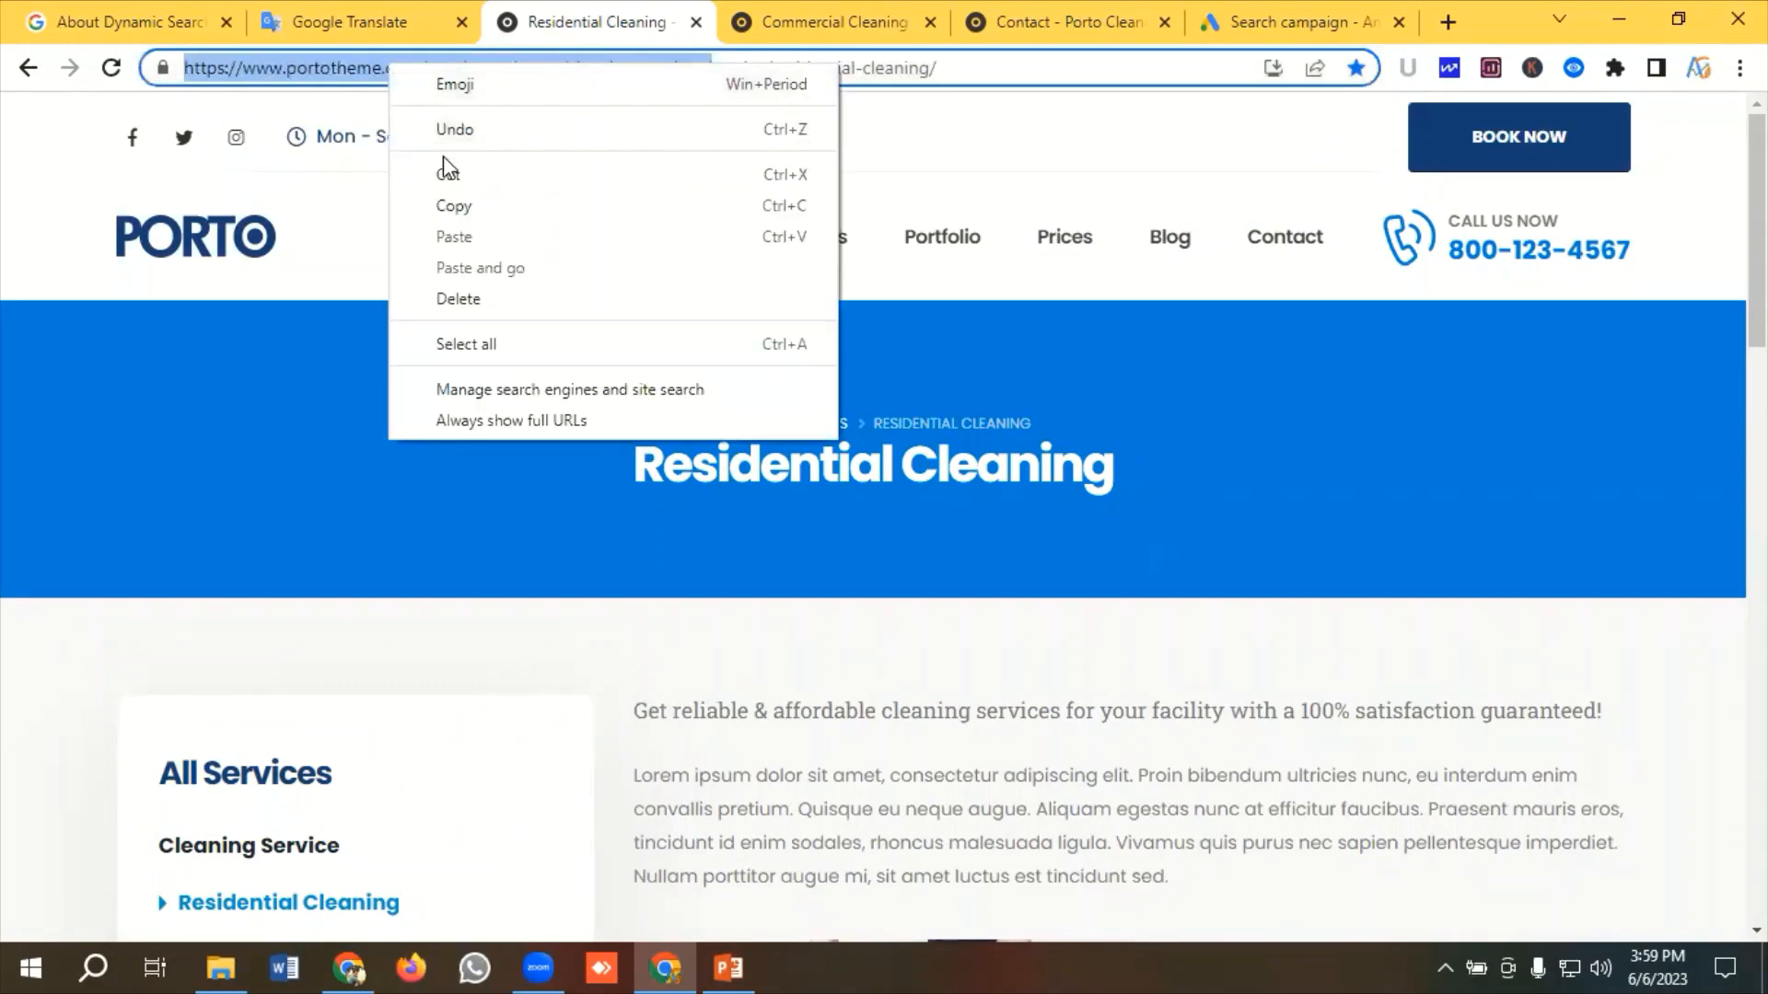
left_click(448, 204)
Paste the copied URL as the Dynamic Search Ads website and continue to Keywords and ads
left_click(338, 20)
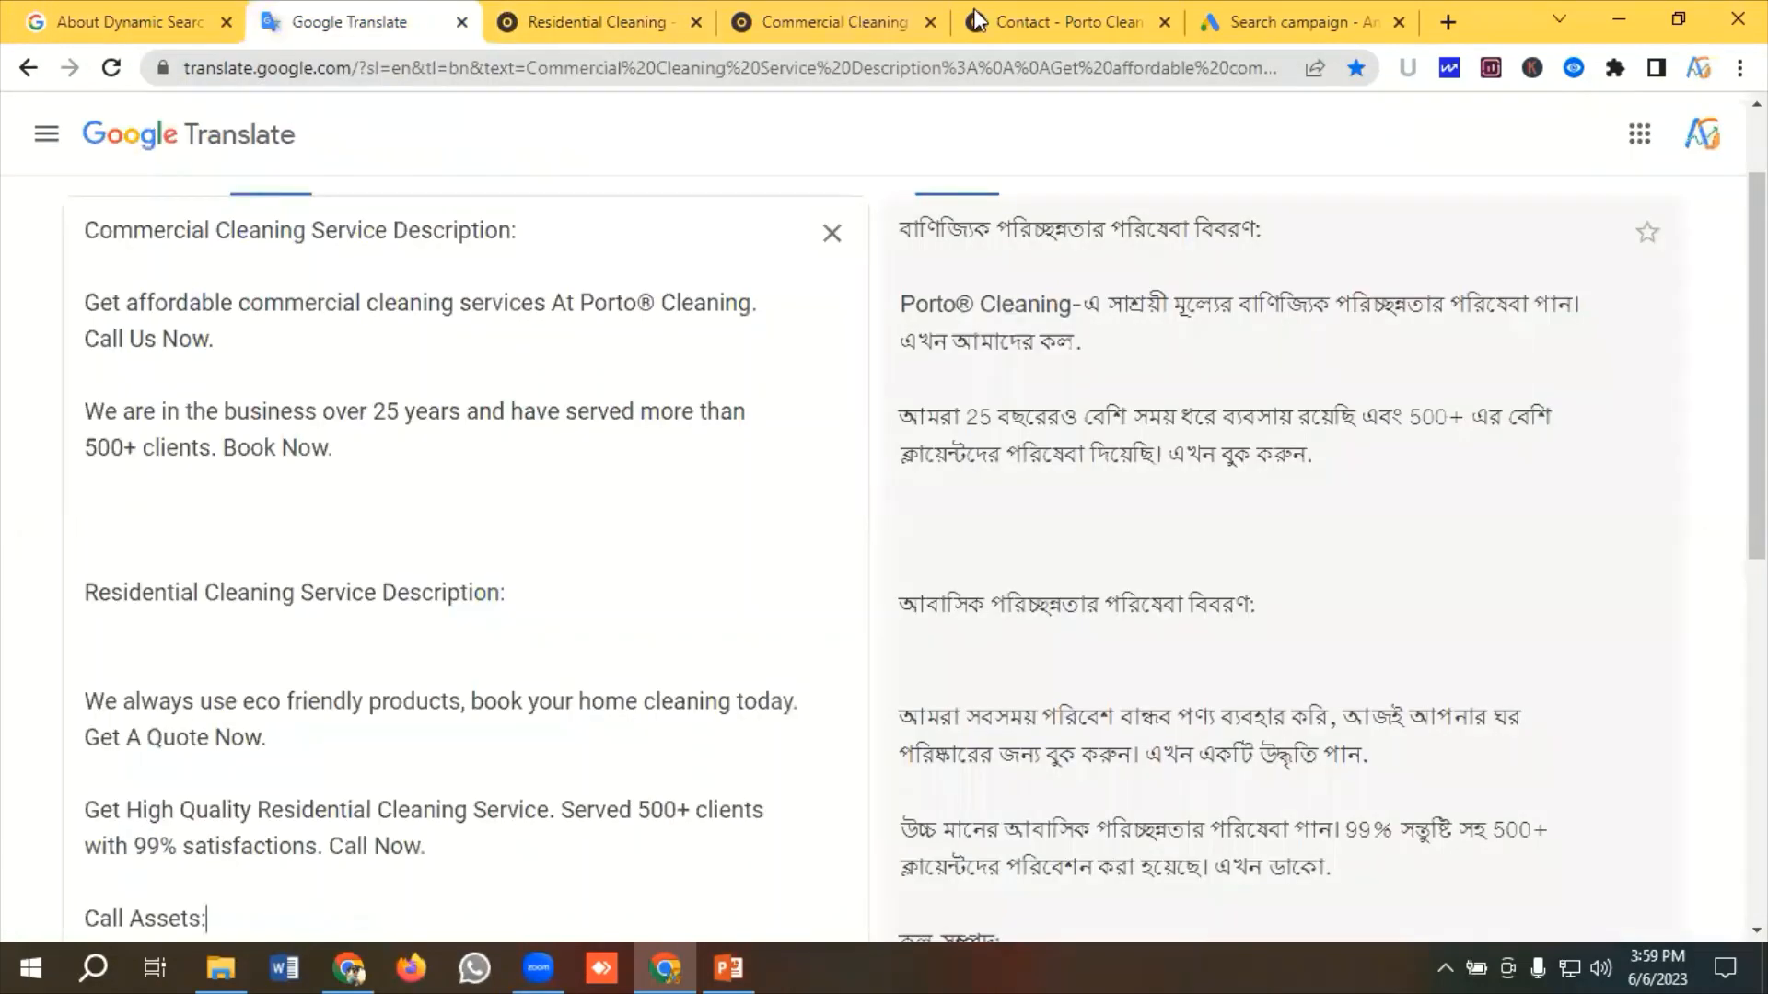
left_click(1282, 8)
left_click_drag(980, 32, 327, 28)
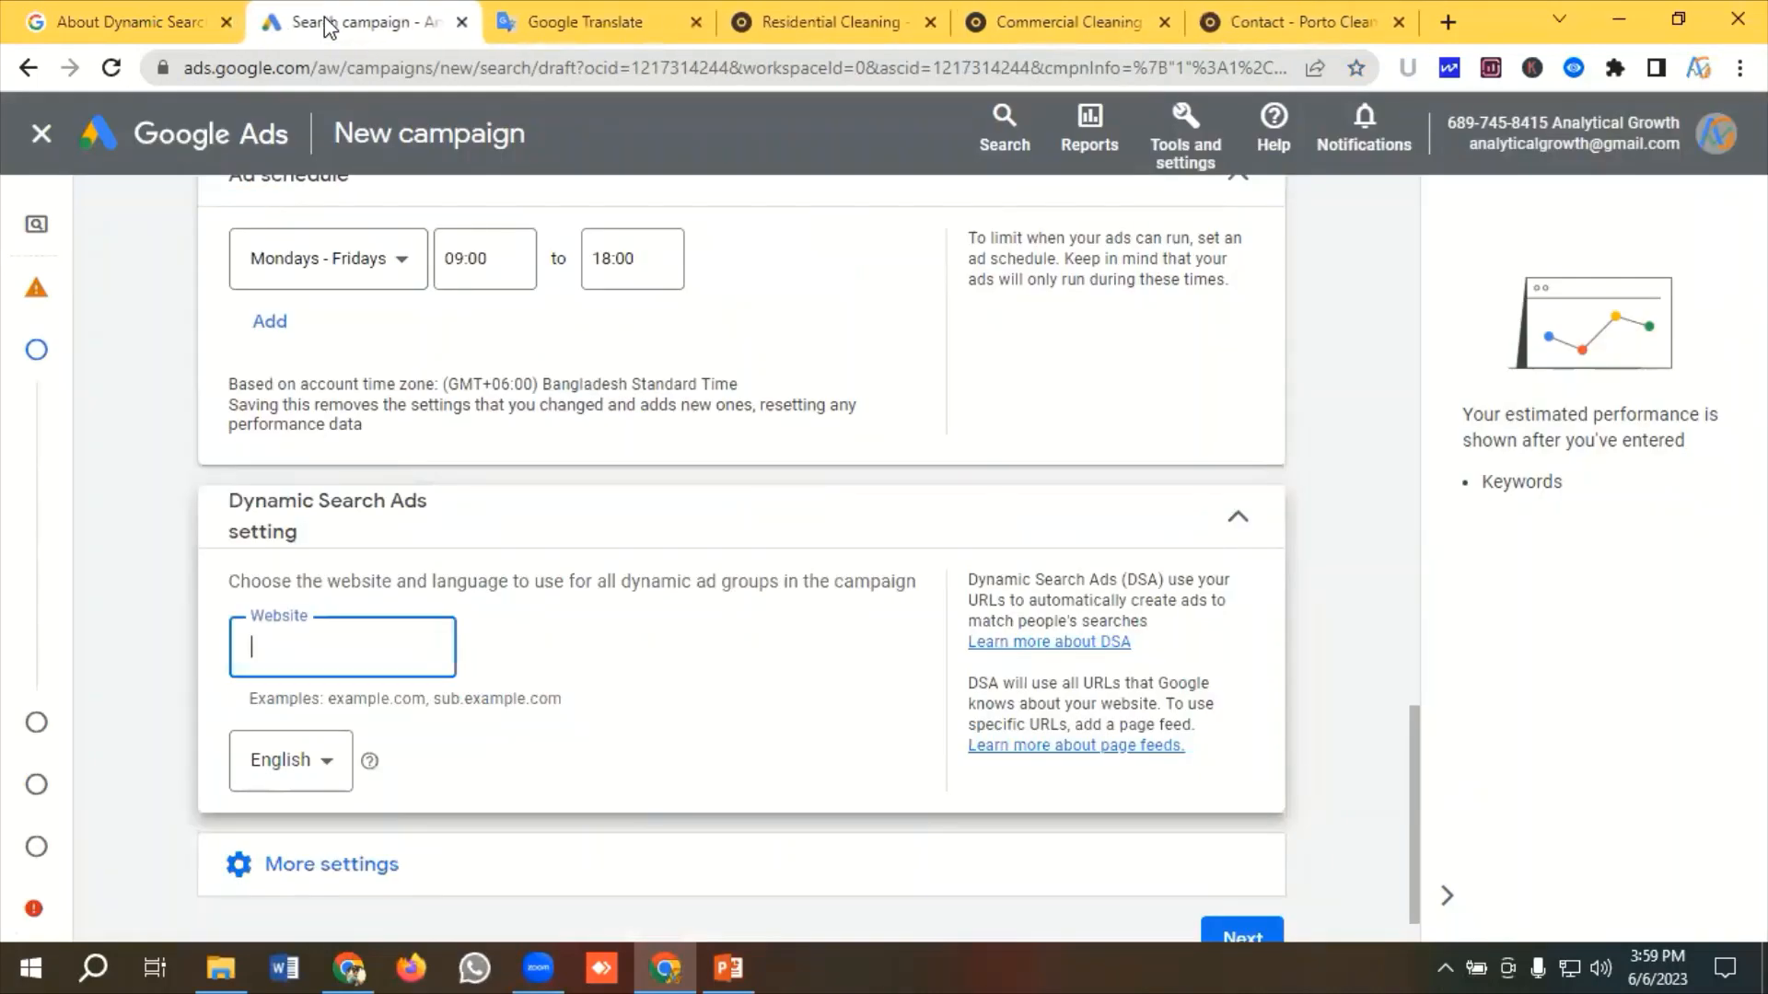
right_click(311, 647)
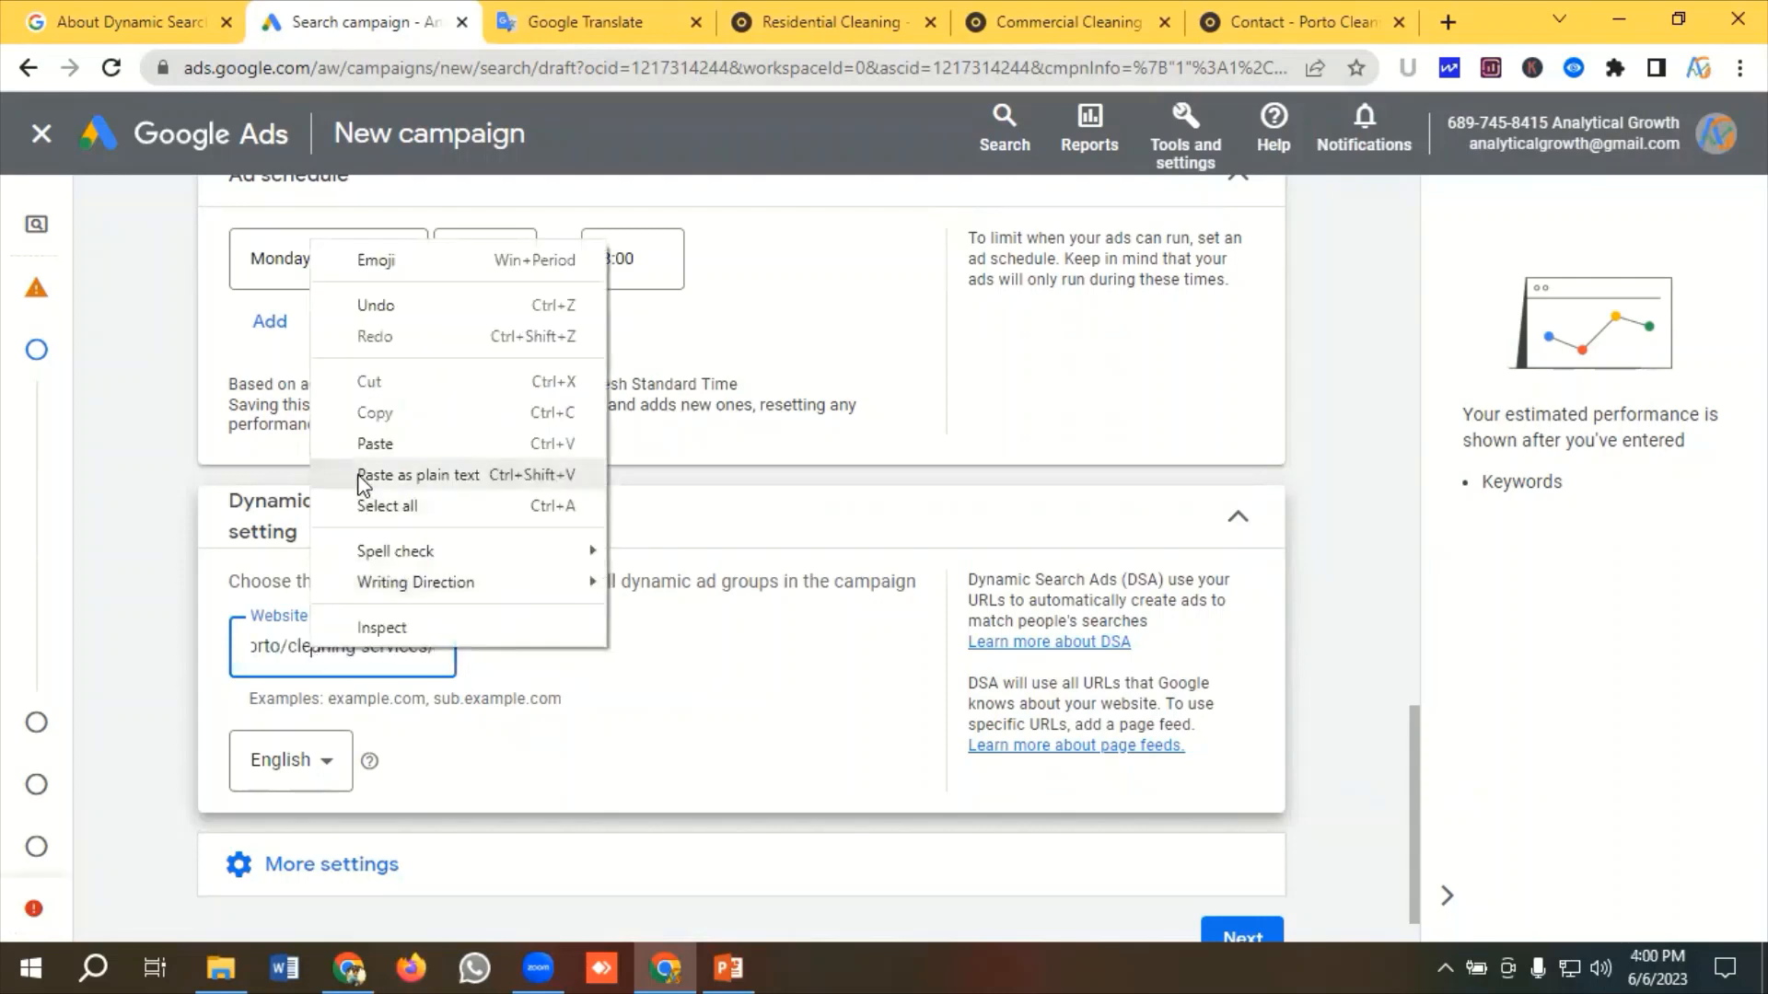
left_click(388, 434)
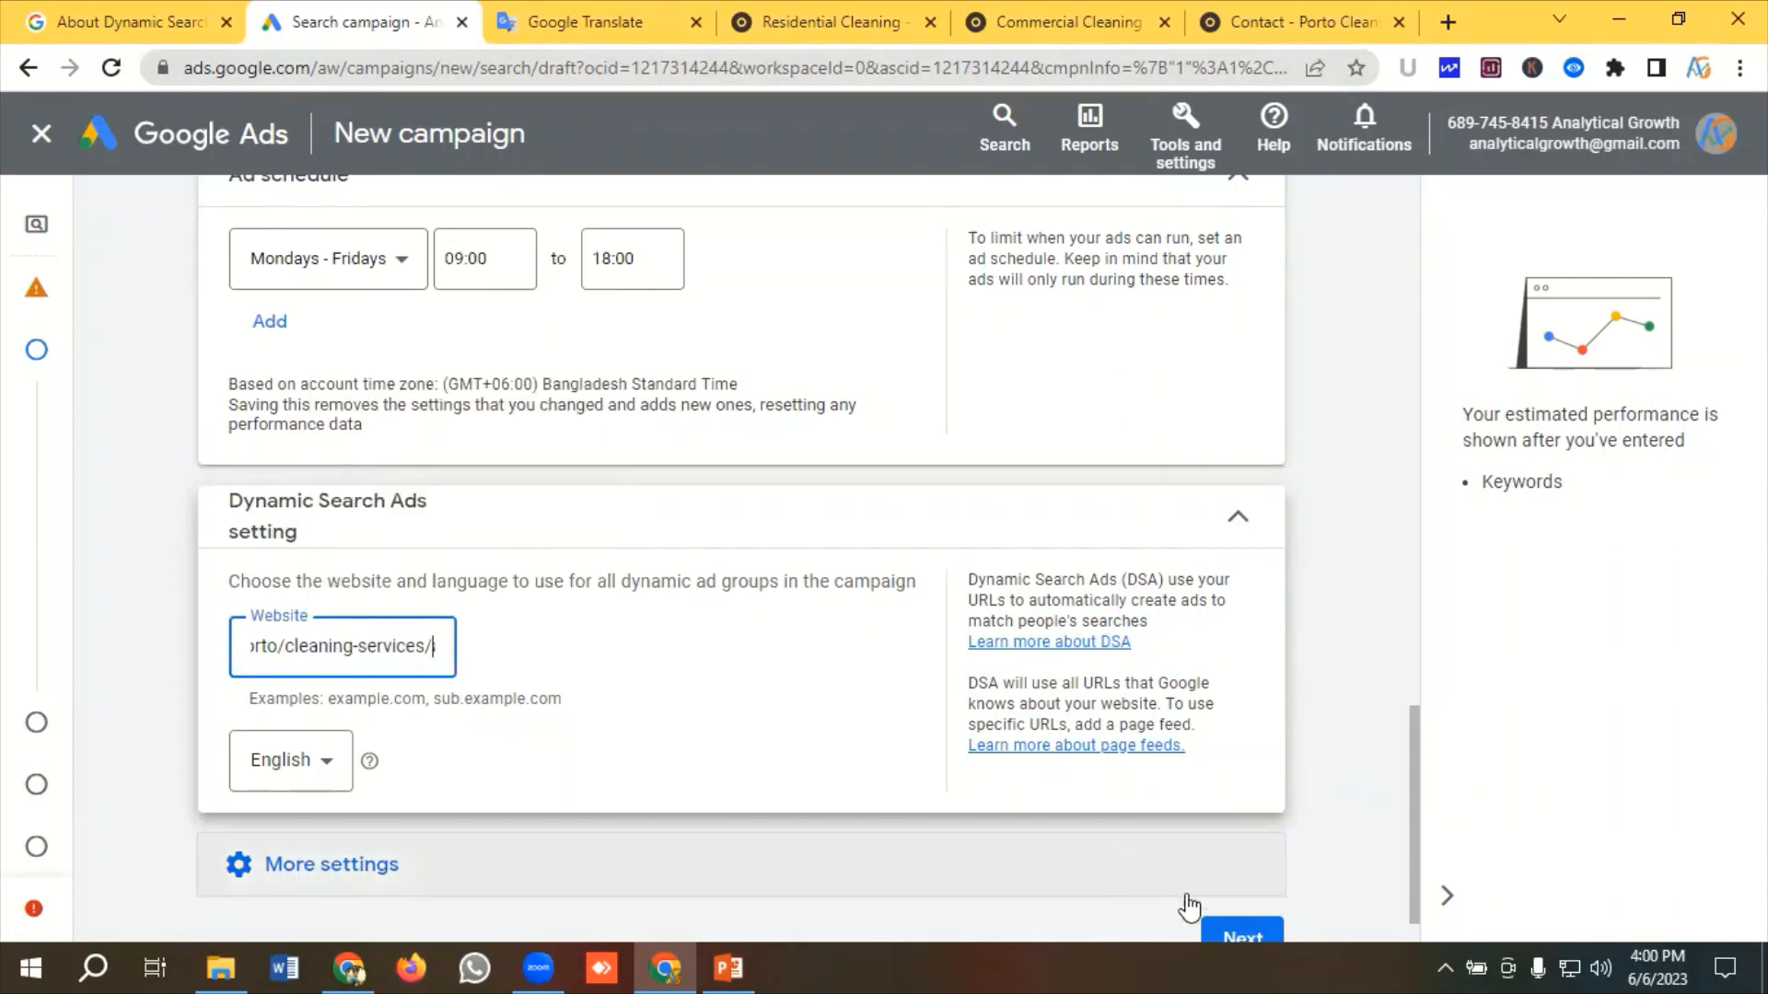
left_click(1227, 939)
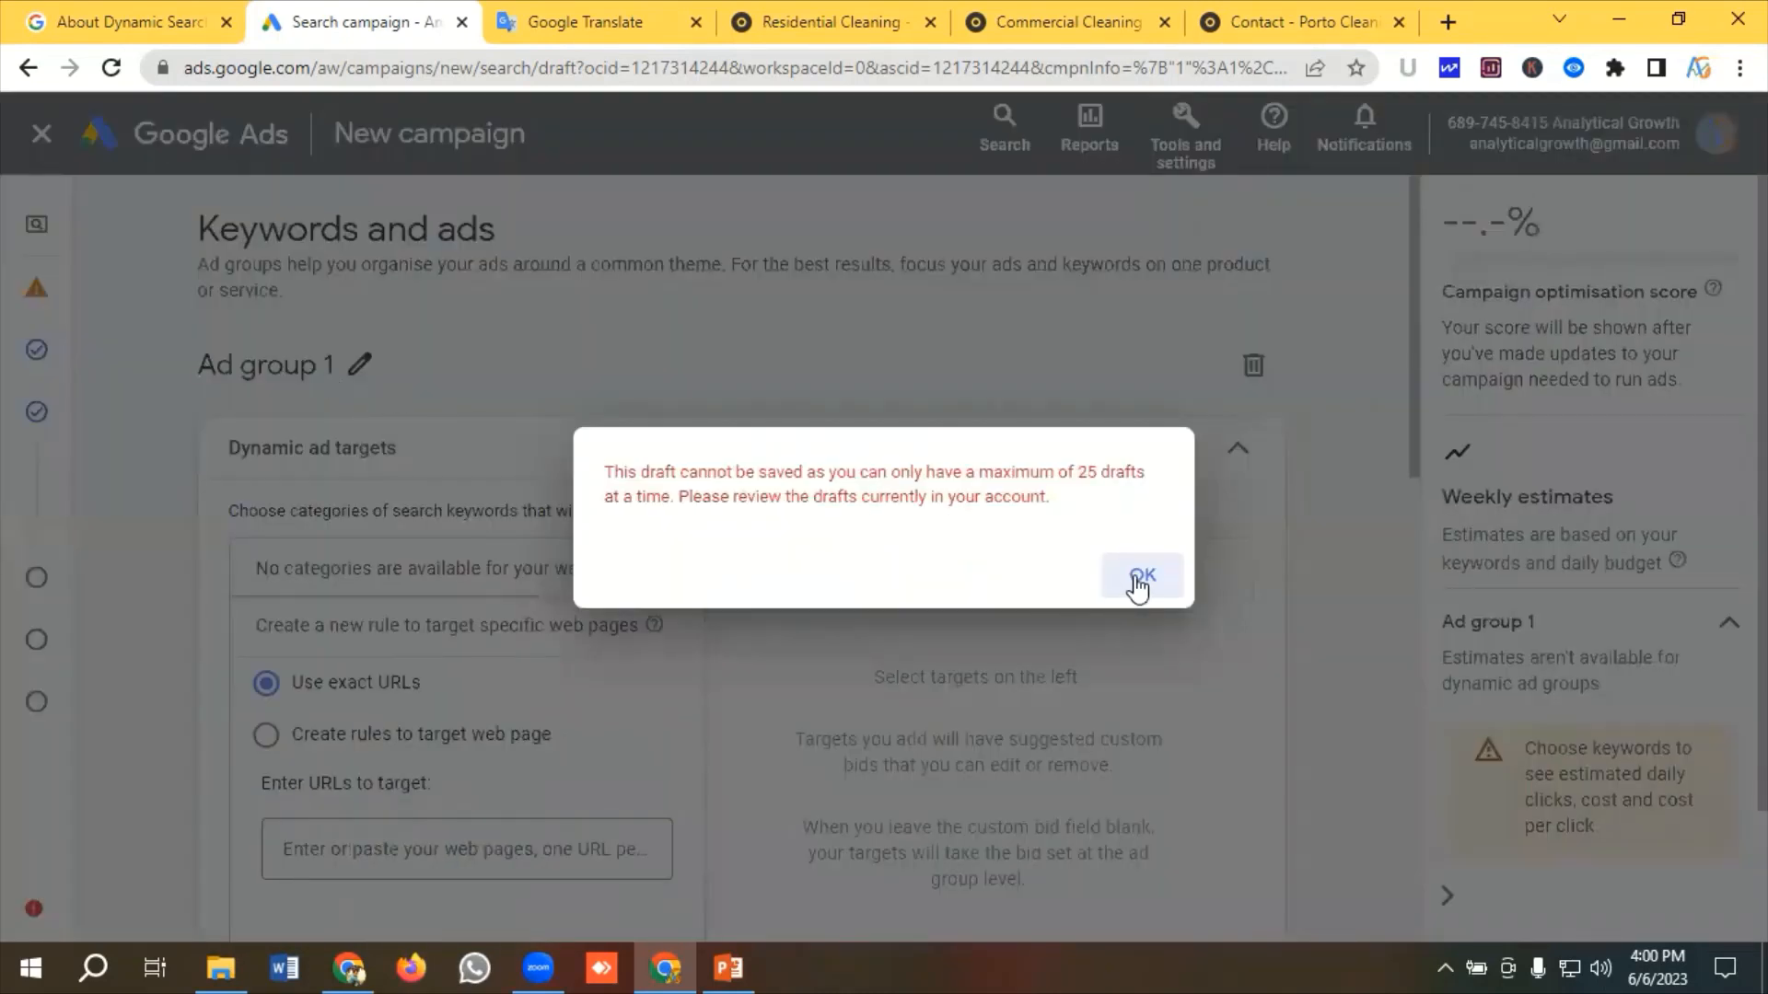
left_click(1141, 578)
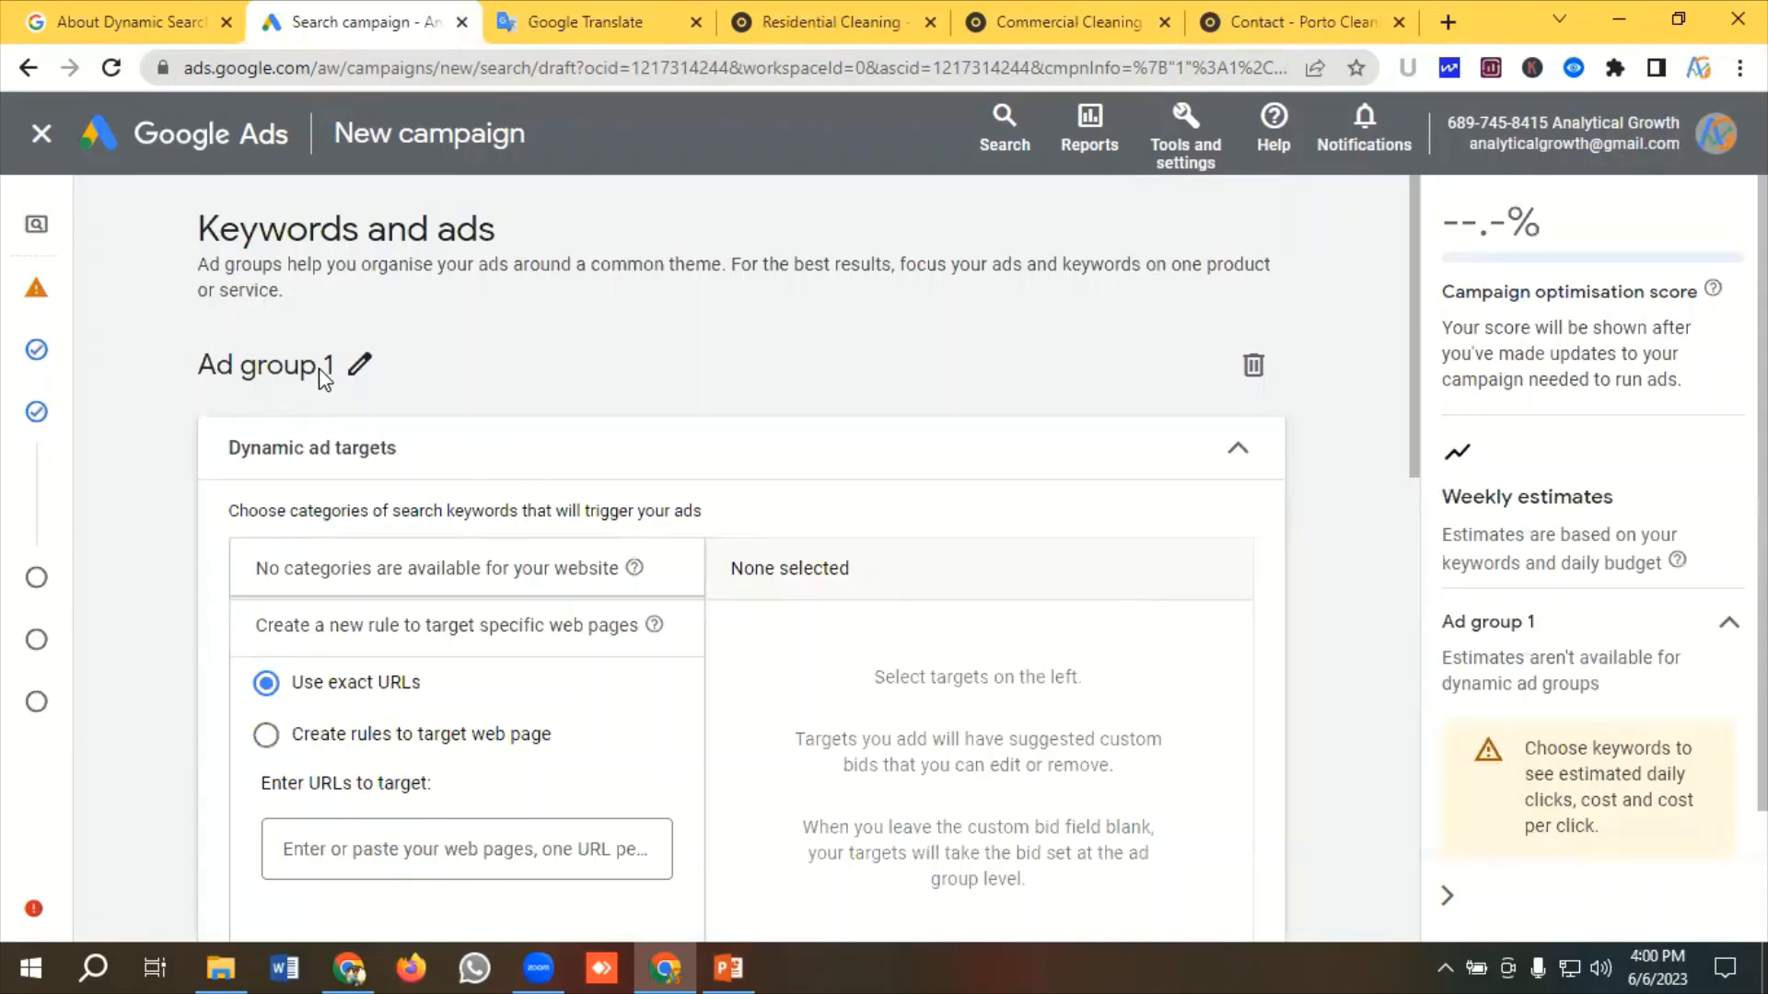
Copy the phrase Commercial Cleaning Service from the notes in the translation page
scroll(366, 509, "down", 1)
scroll(367, 502, "up", 1)
left_click(583, 21)
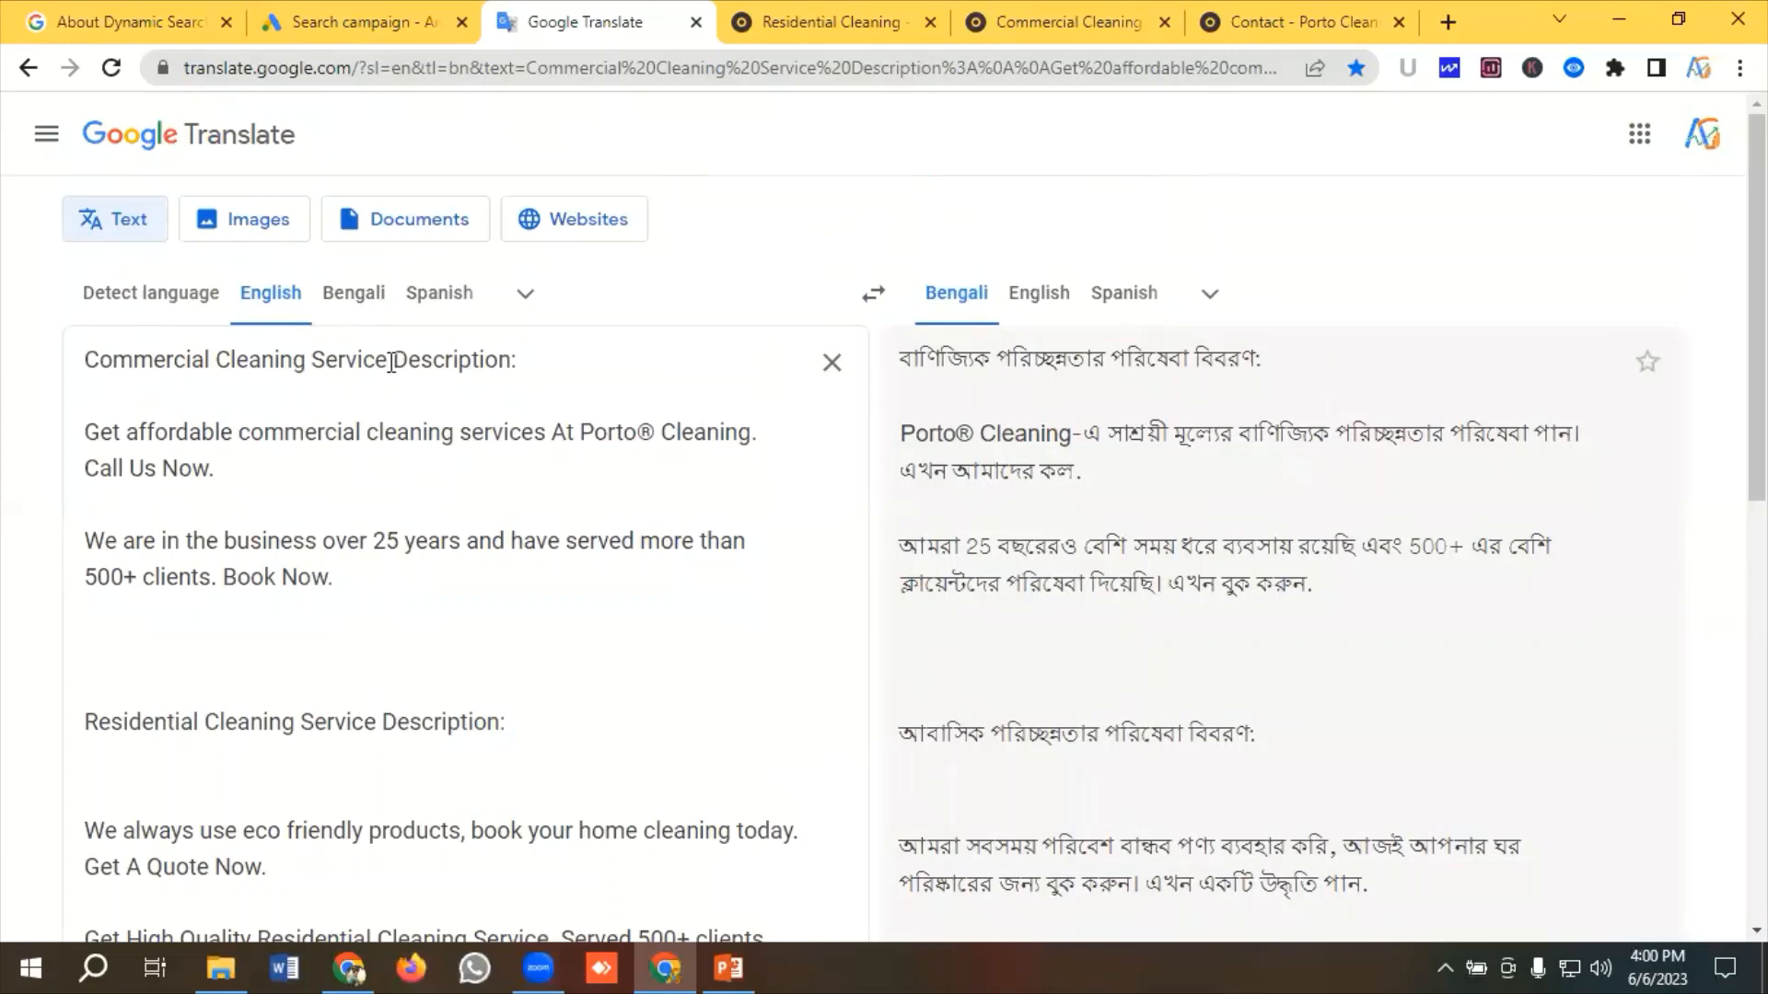
left_click_drag(391, 362, 87, 364)
right_click(114, 357)
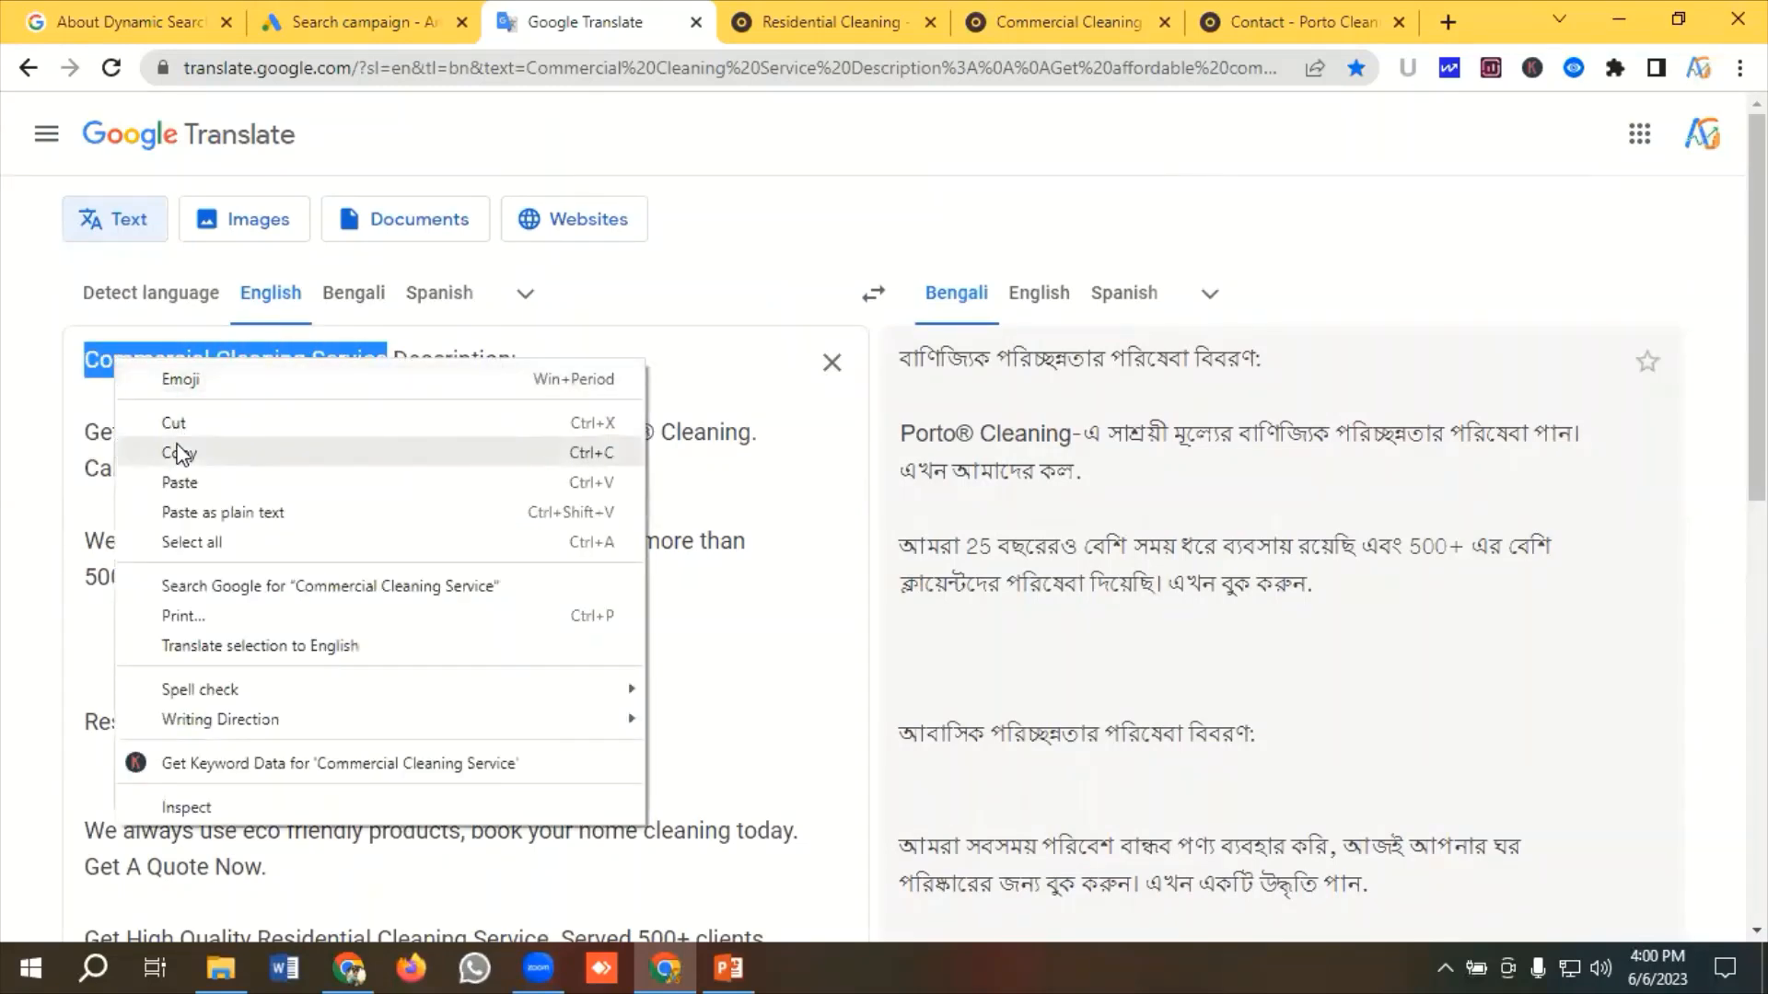
left_click(175, 451)
Rename Ad group 1 to Commercial Cleaning Service by pasting the copied phrase
left_click(354, 21)
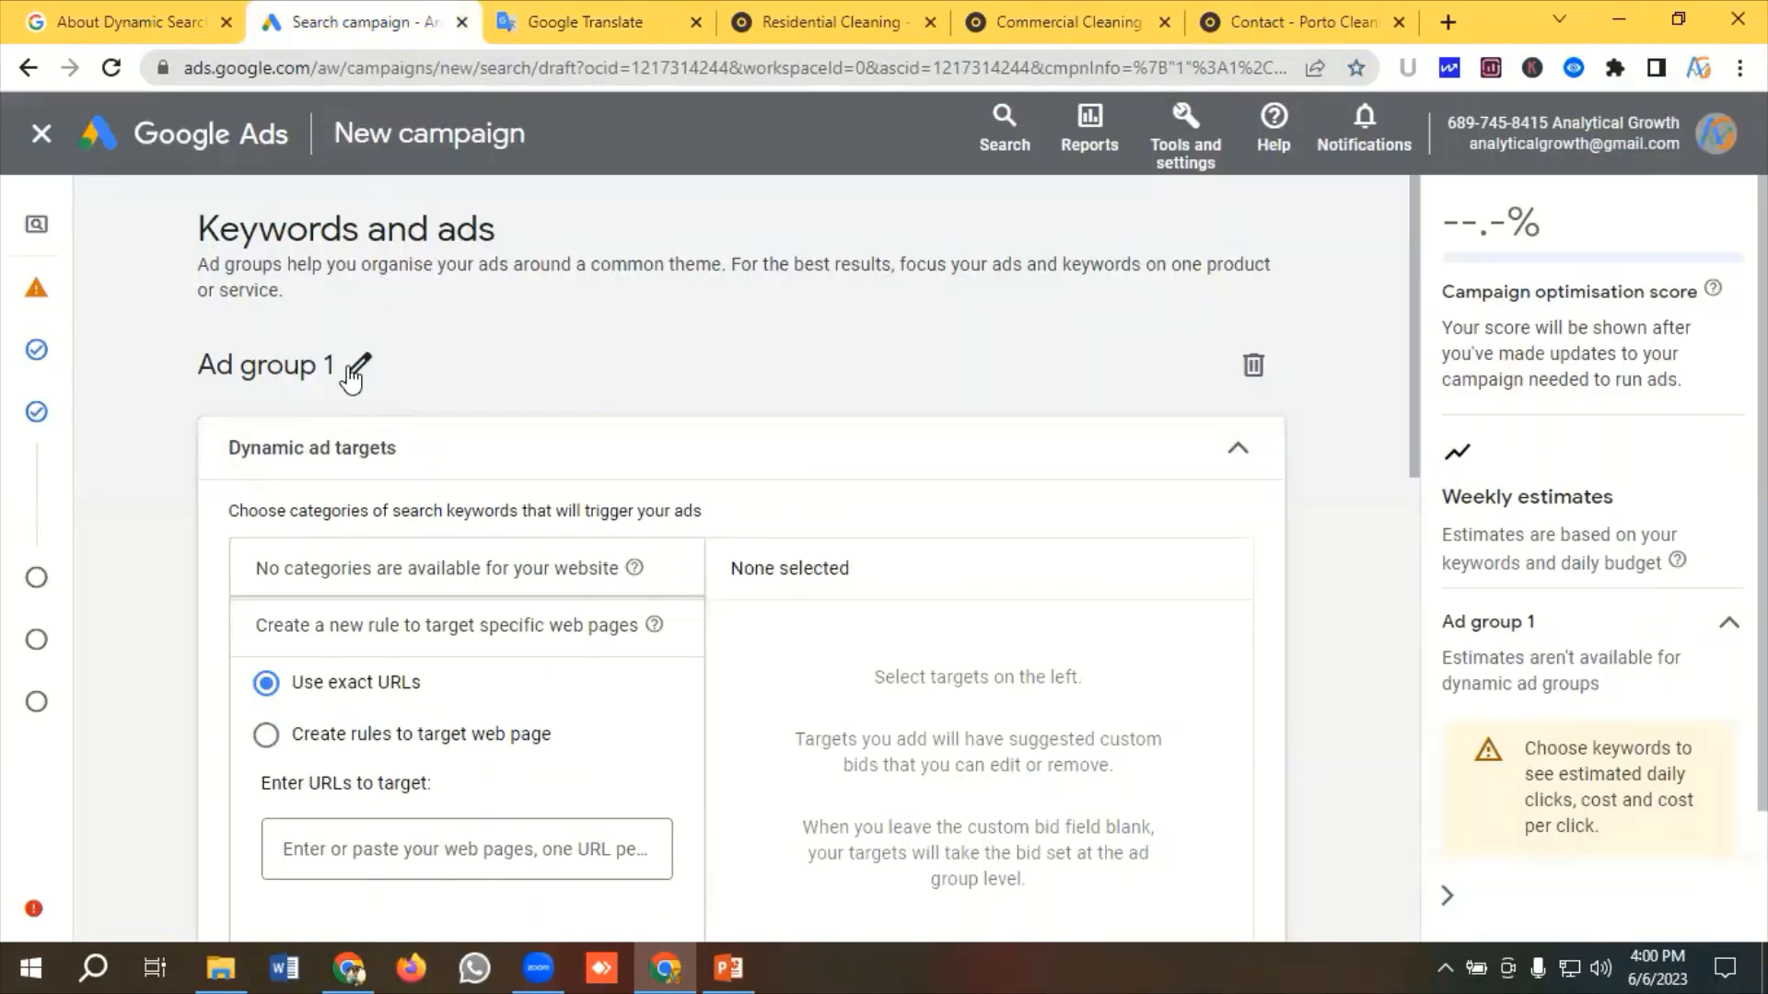
left_click(359, 364)
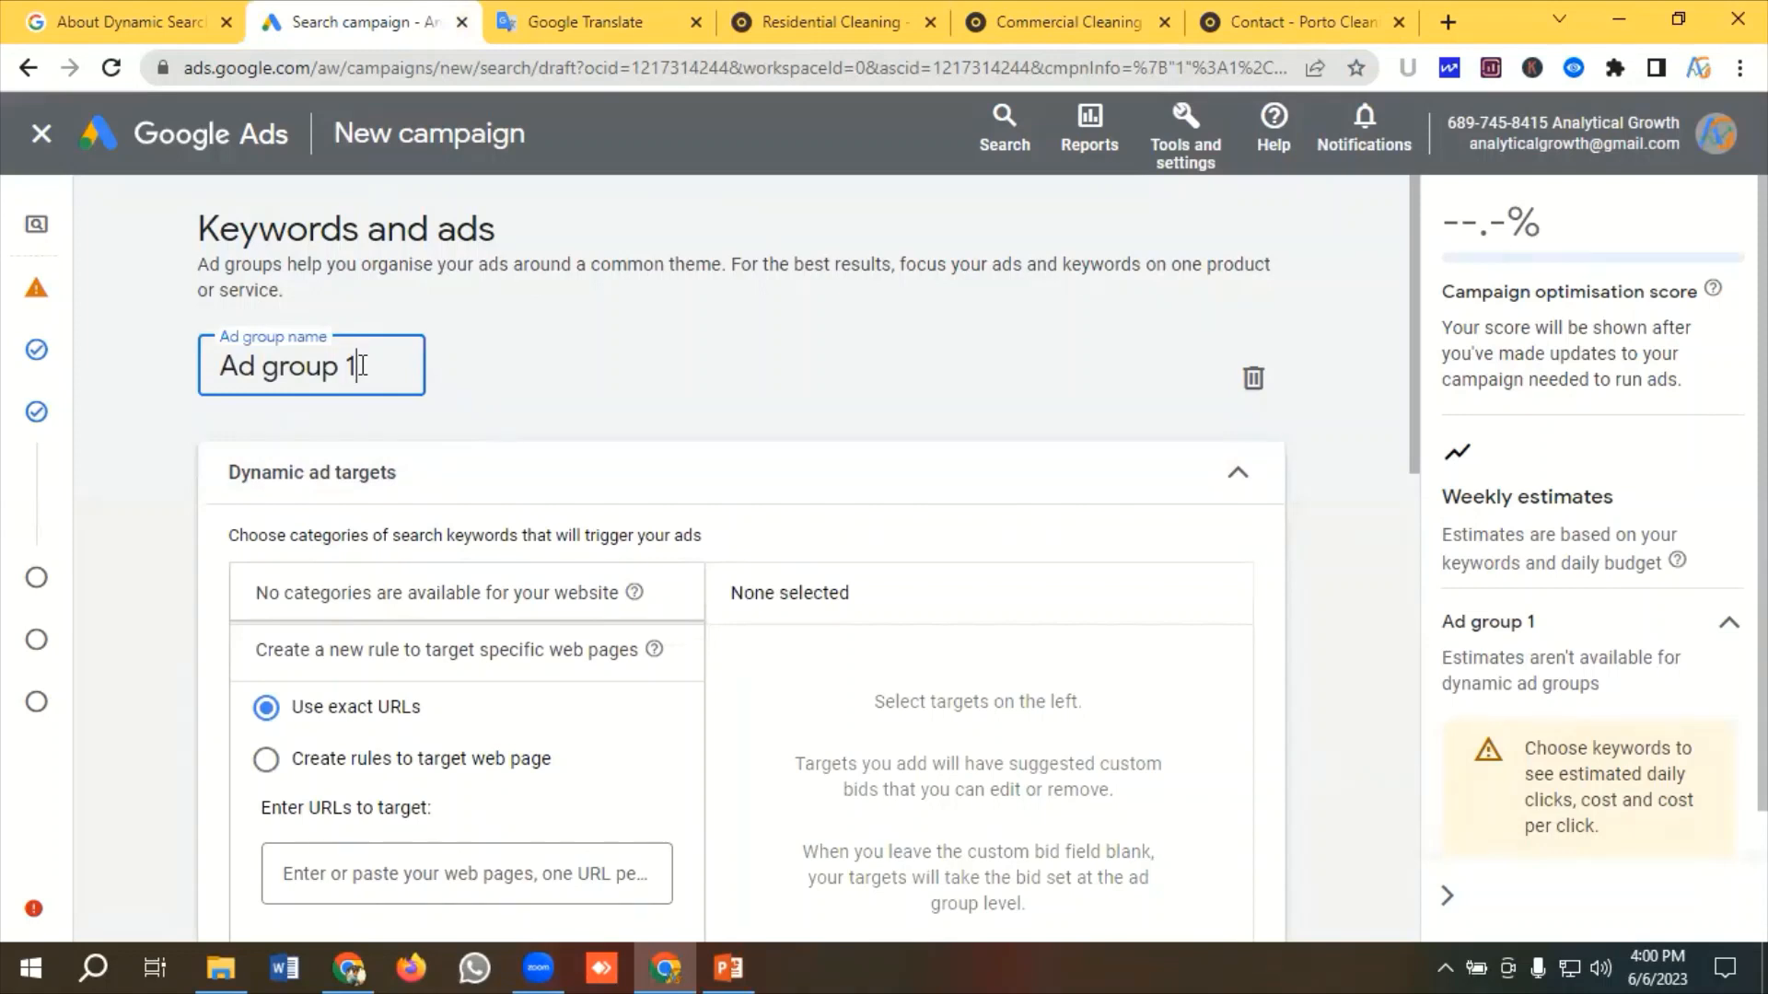
key("ctrl+a")
key("ctrl+v")
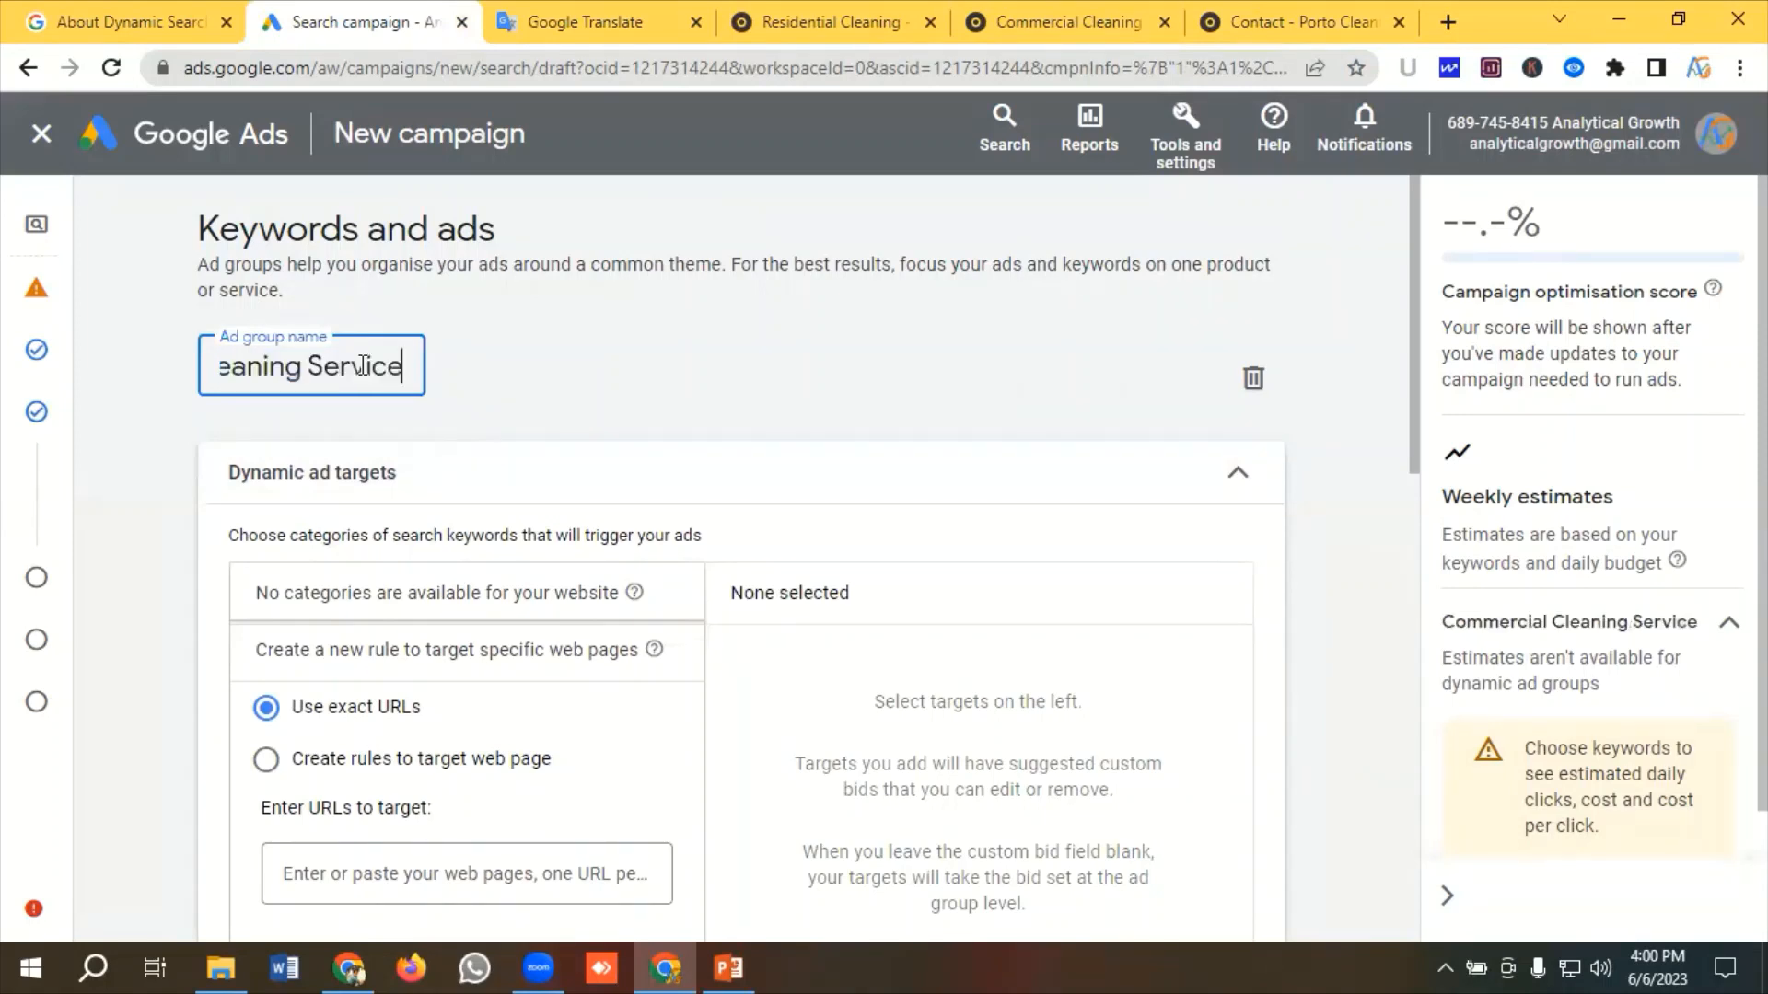
Copy the Commercial Cleaning page's URL from the website tab
scroll(510, 446, "down", 1)
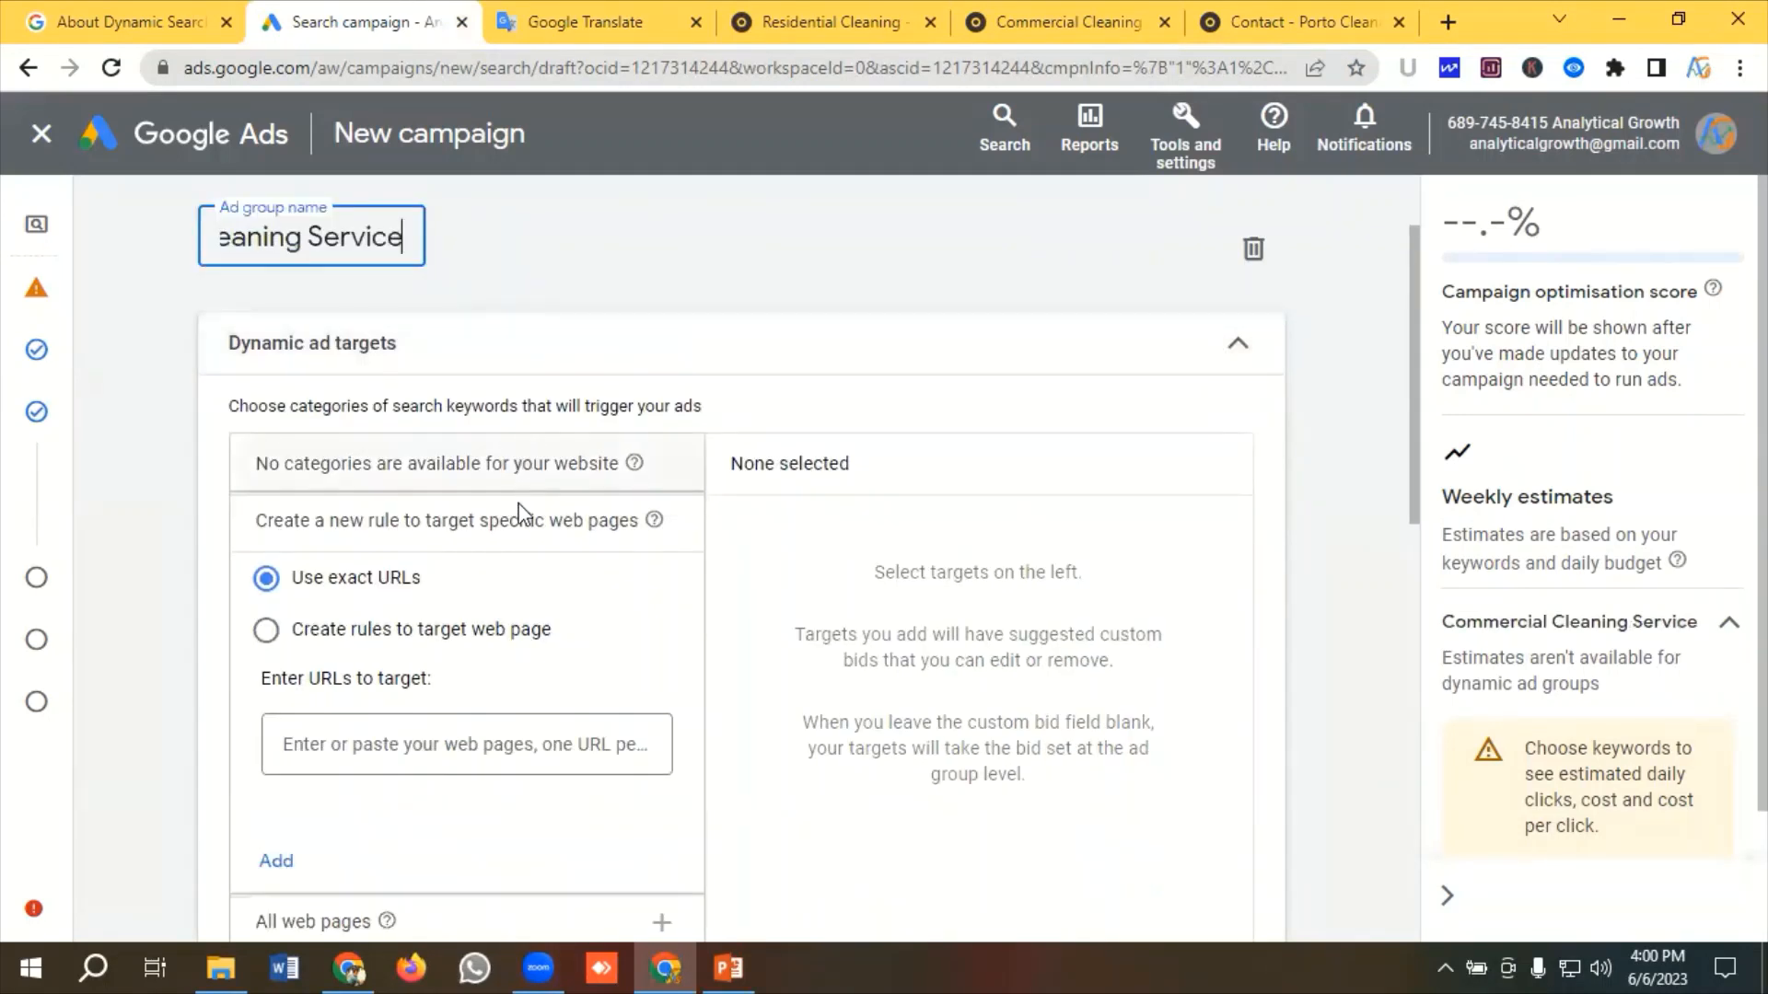
scroll(400, 596, "down", 1)
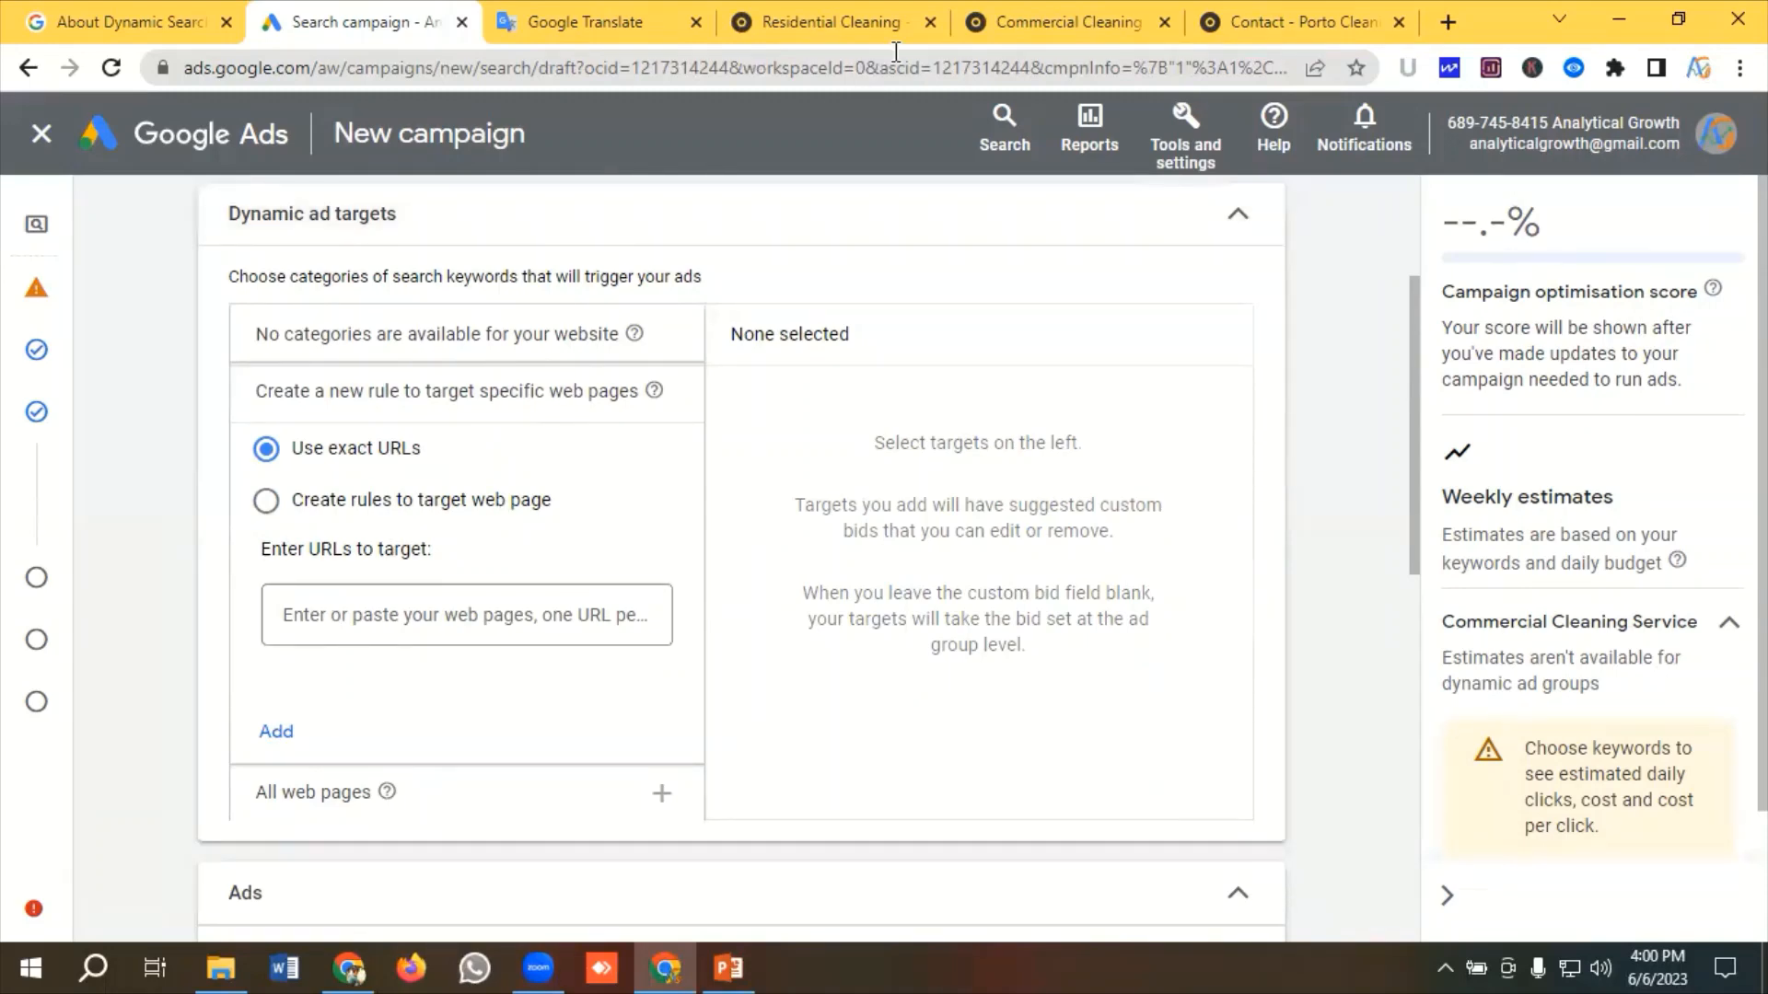
left_click(1100, 20)
left_click(557, 63)
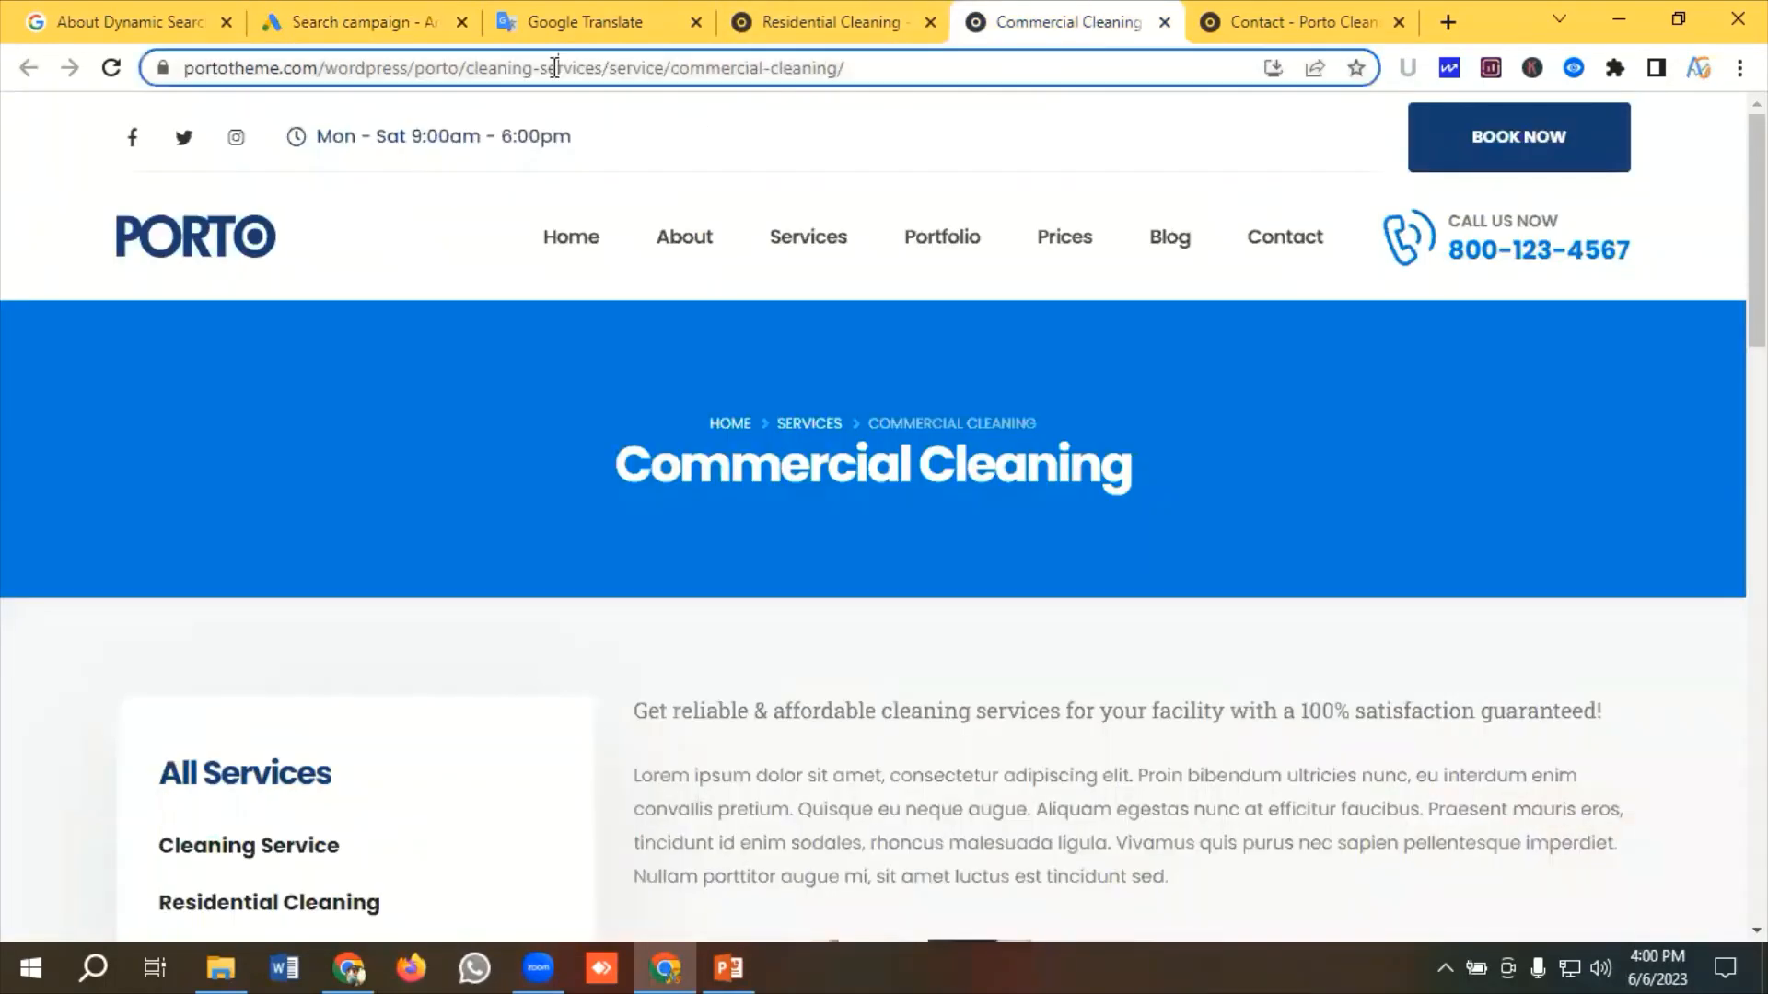
right_click(548, 63)
left_click(608, 207)
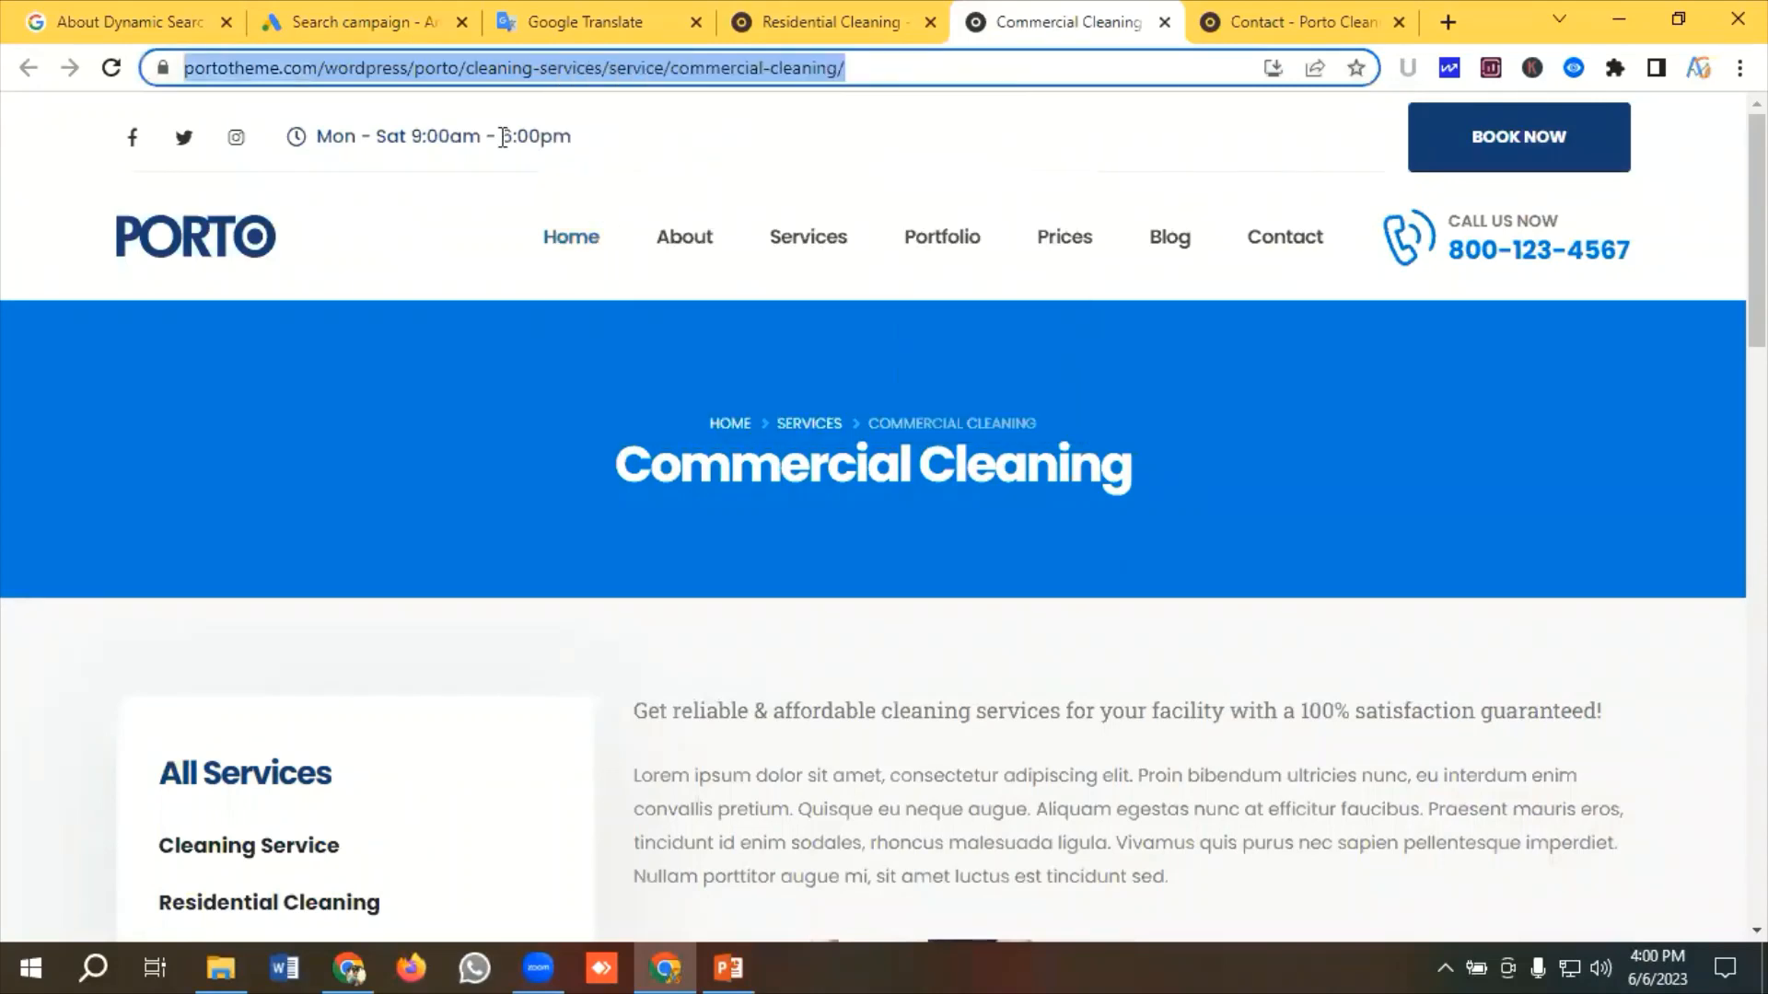
Add the copied Commercial Cleaning page URL as an exact-URL dynamic ad target
left_click(350, 20)
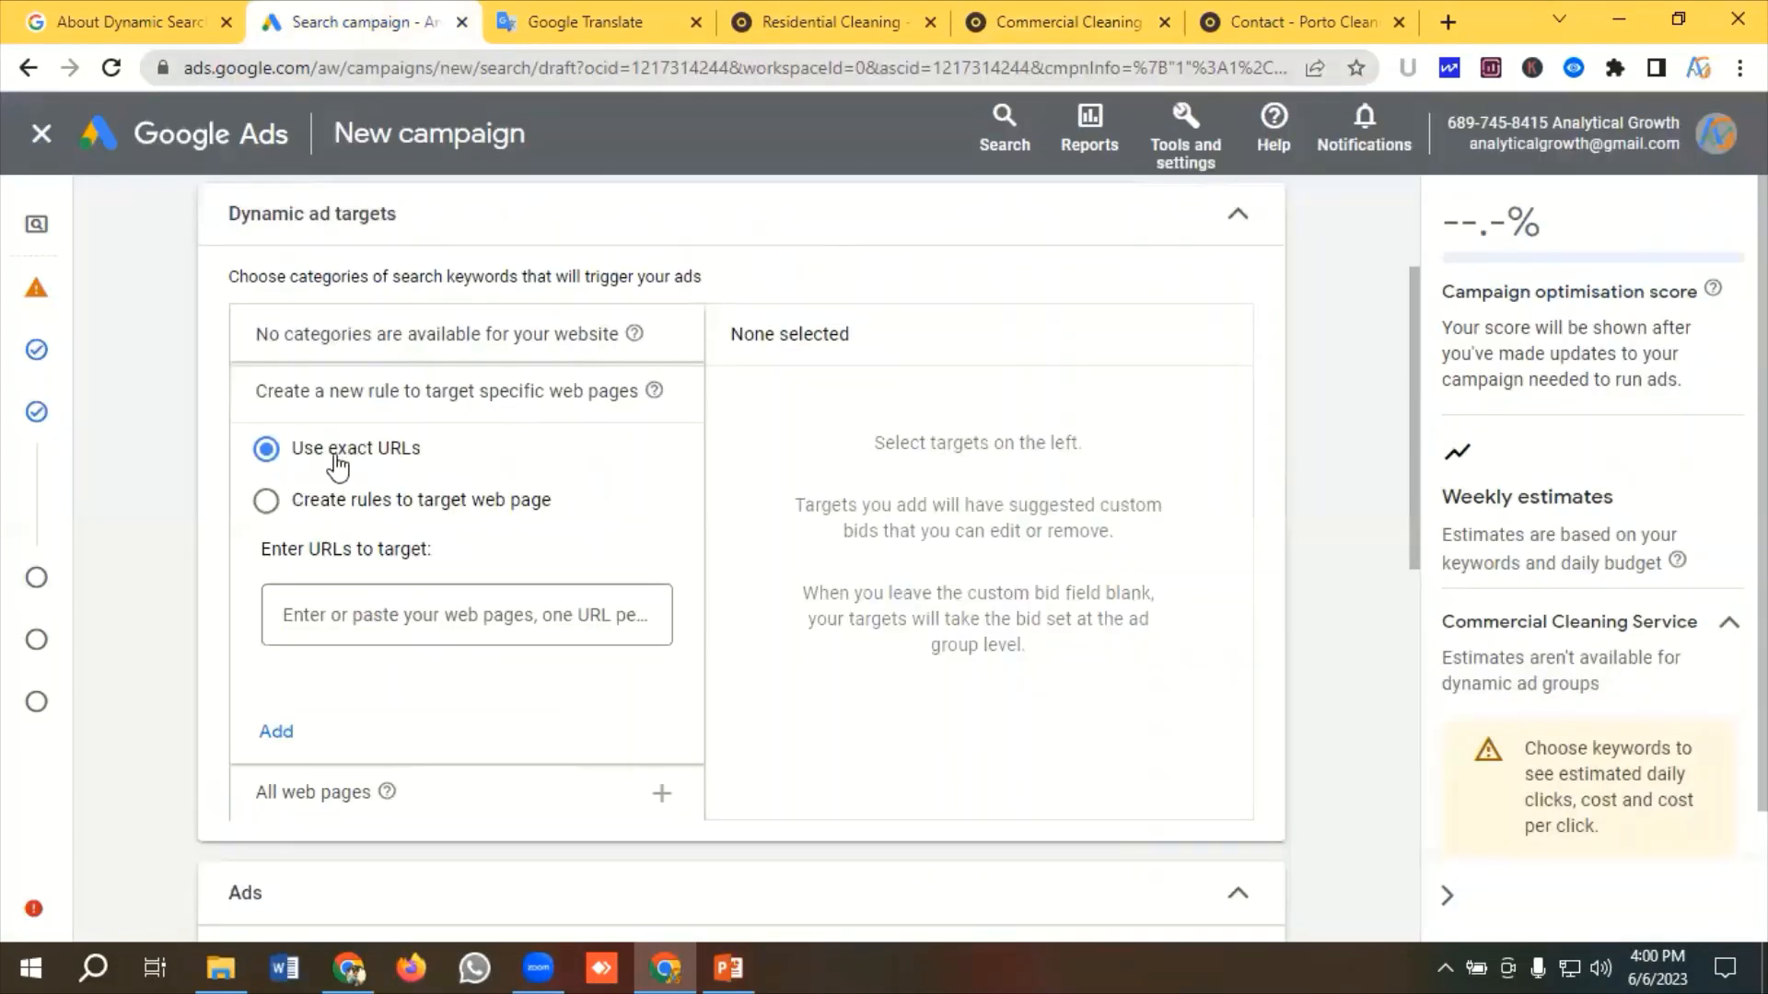
left_click(377, 623)
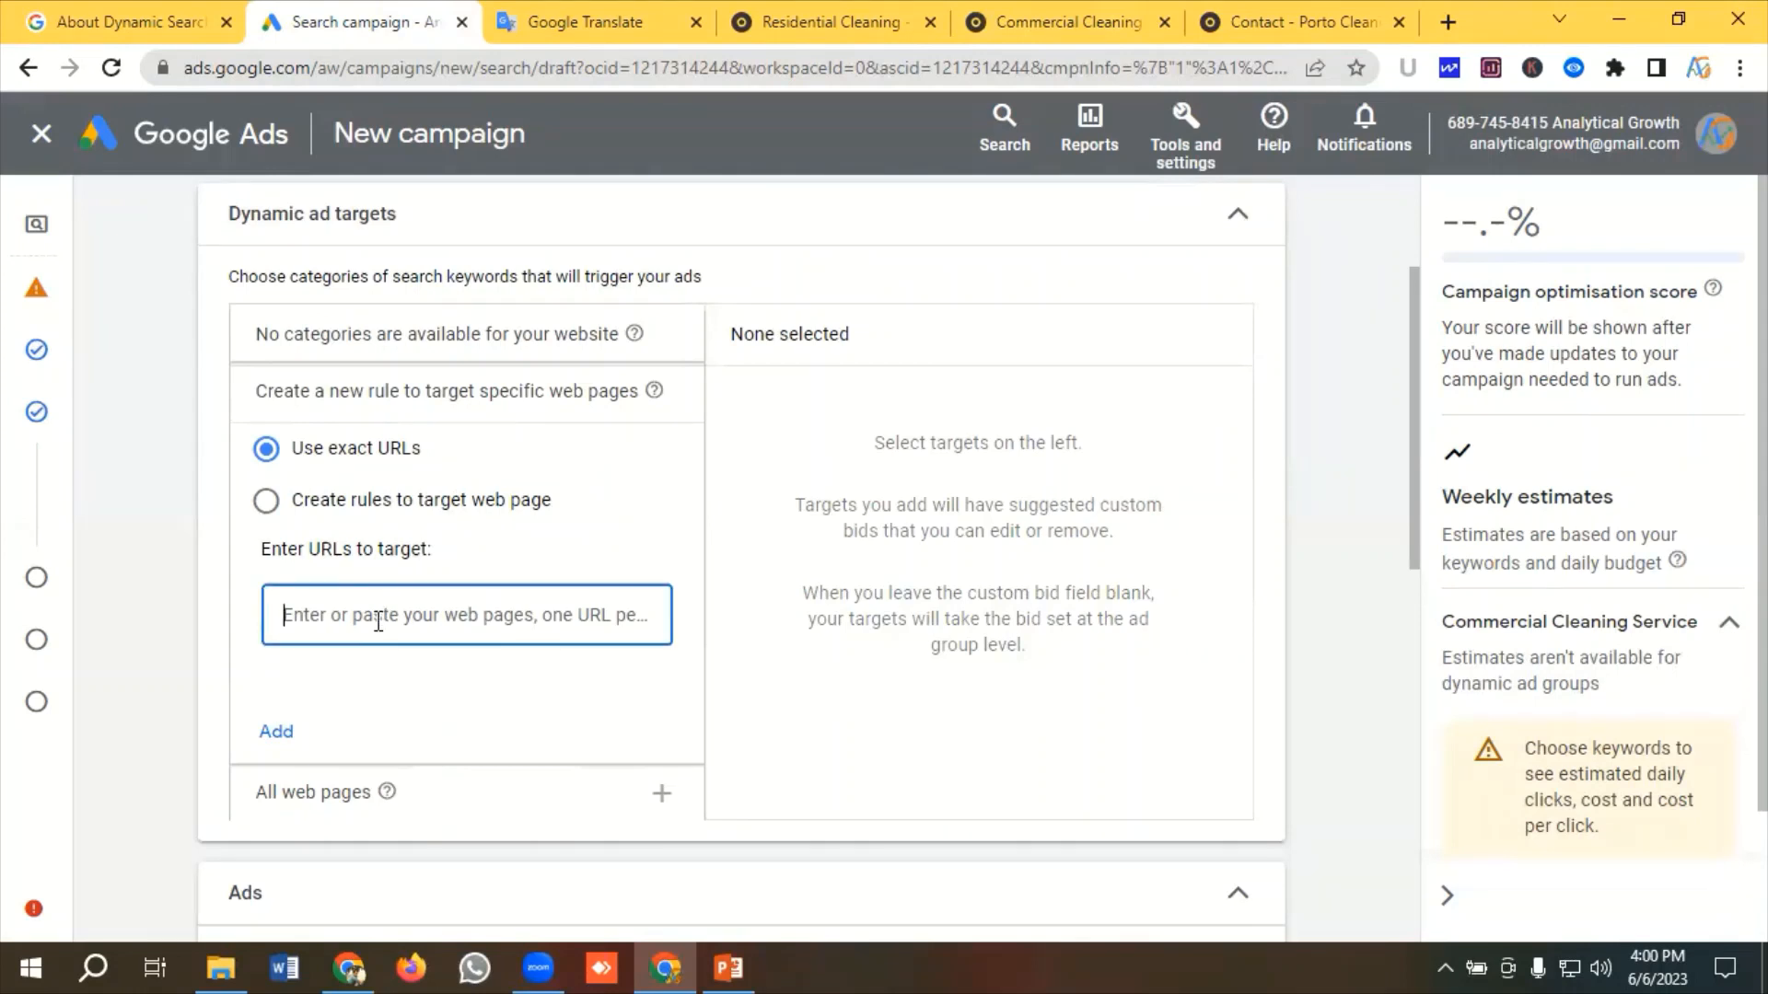
key("ctrl+v")
left_click(278, 732)
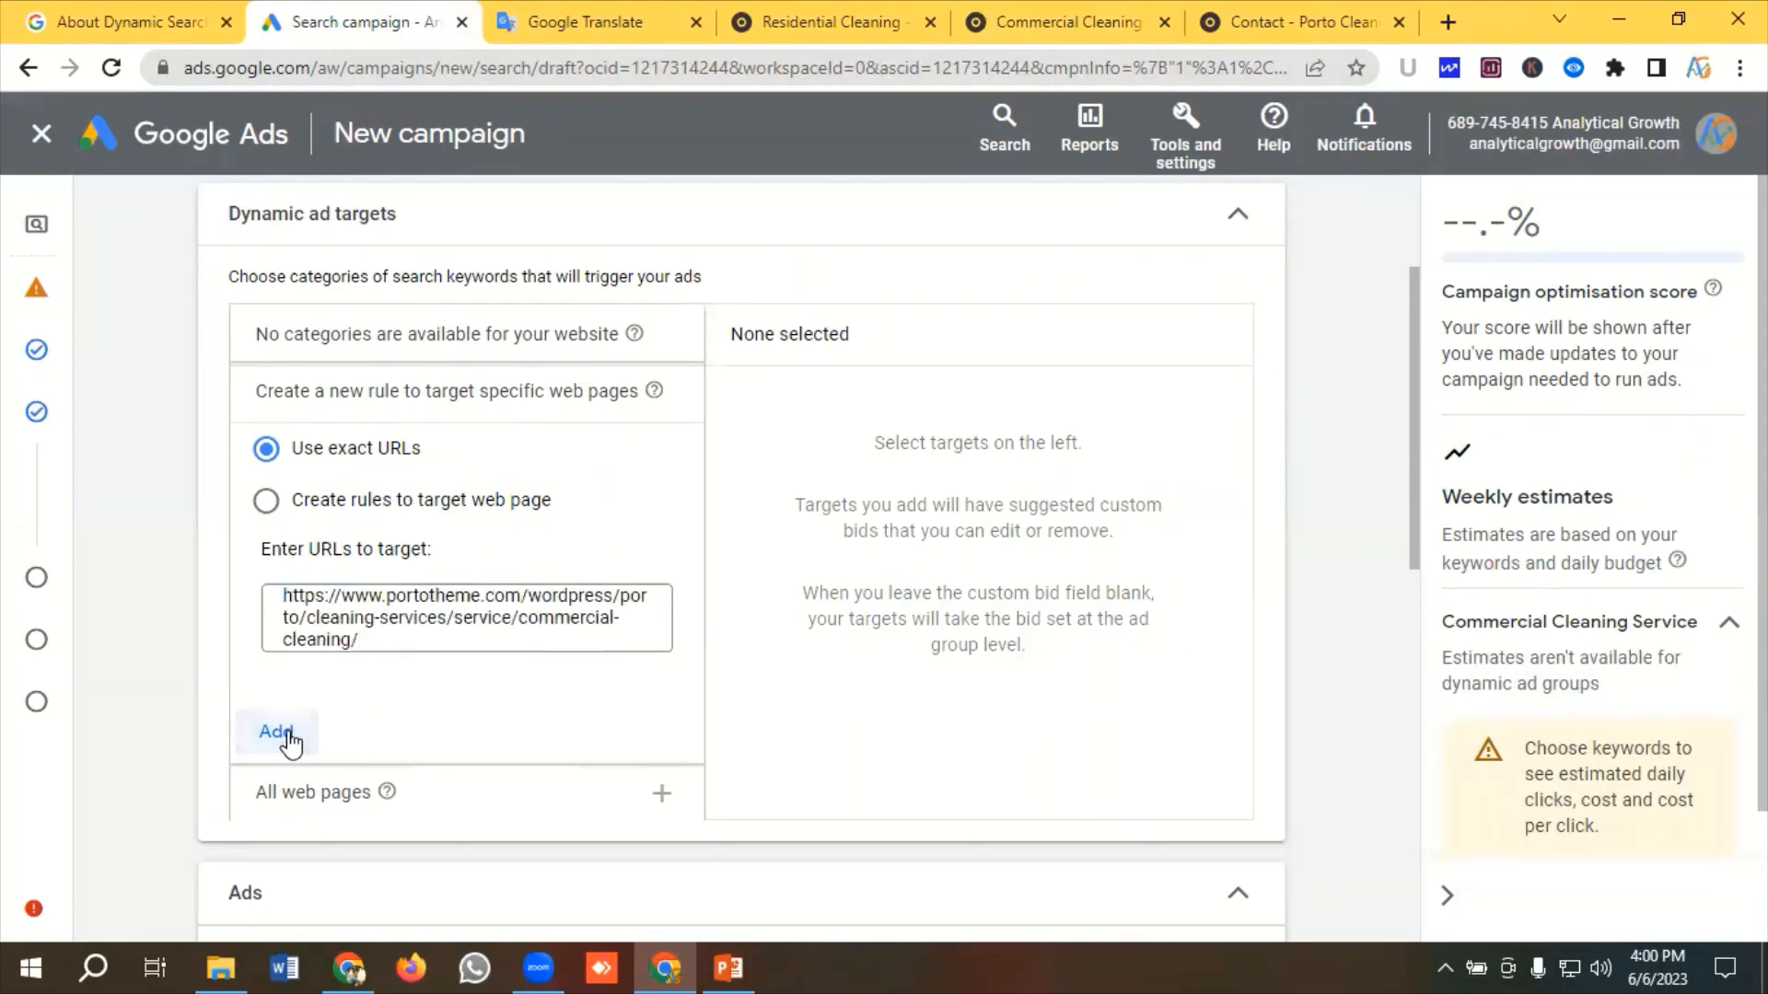
Remove the exact-URL dynamic ad target from the selected targets
left_click(1009, 20)
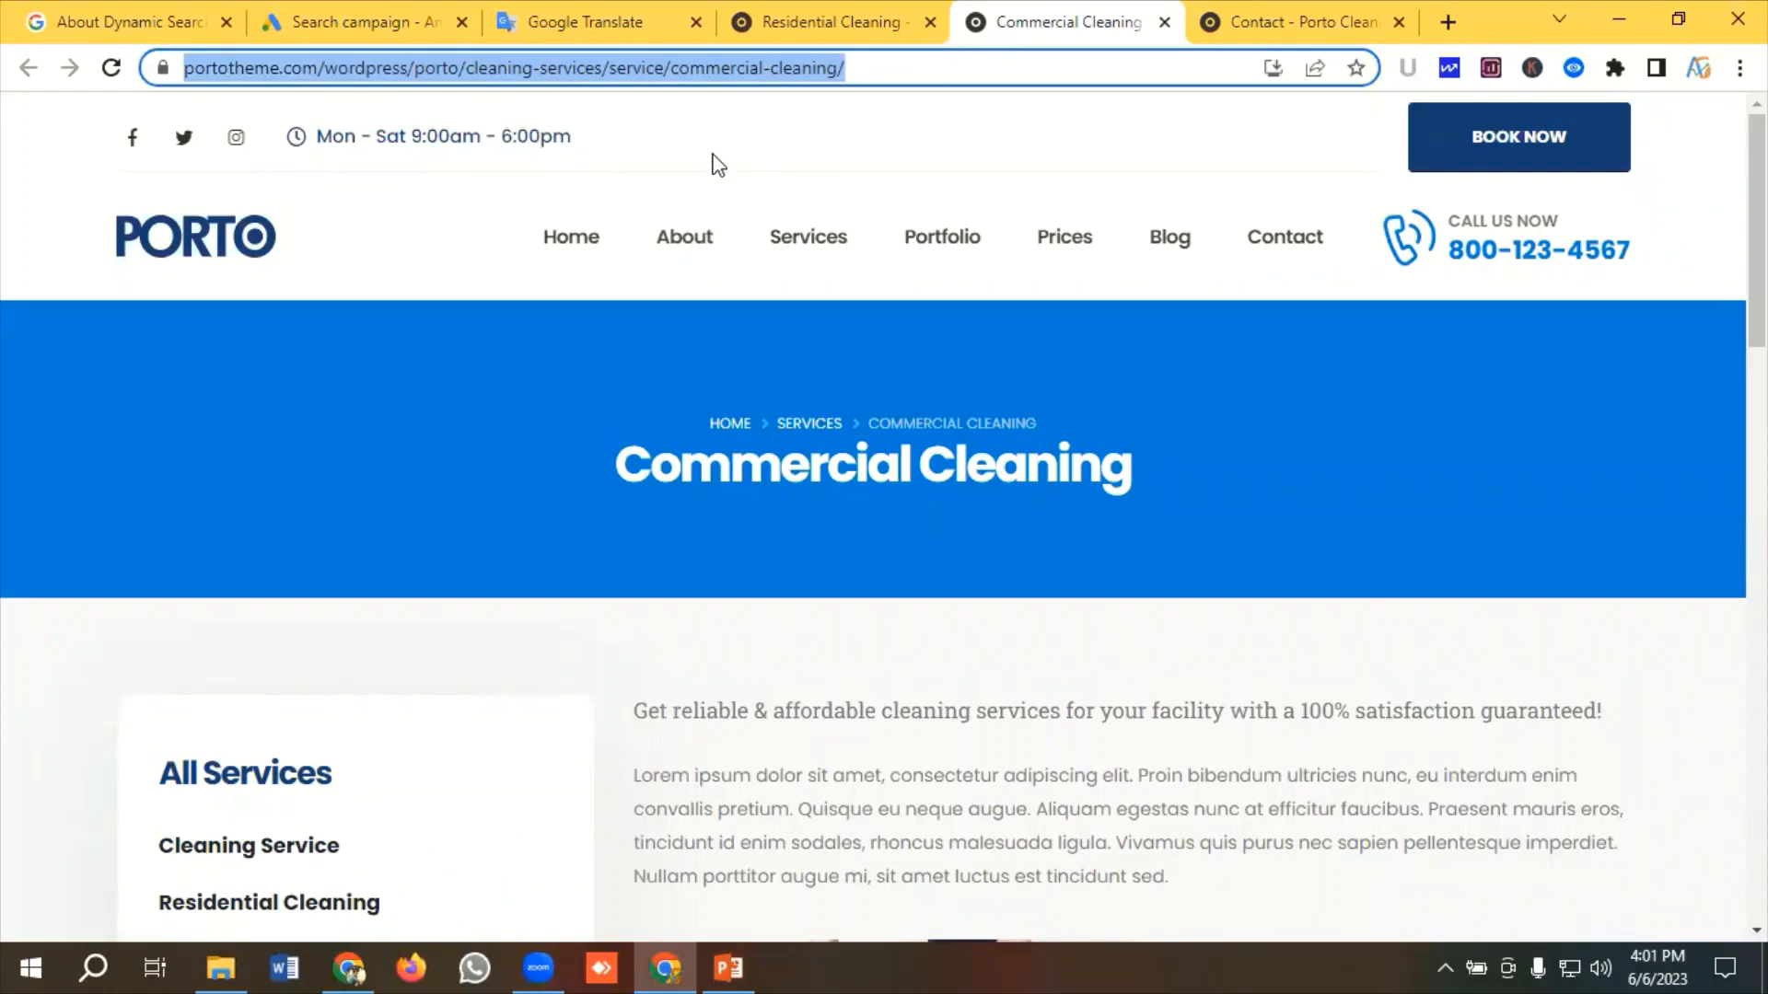
left_click(366, 24)
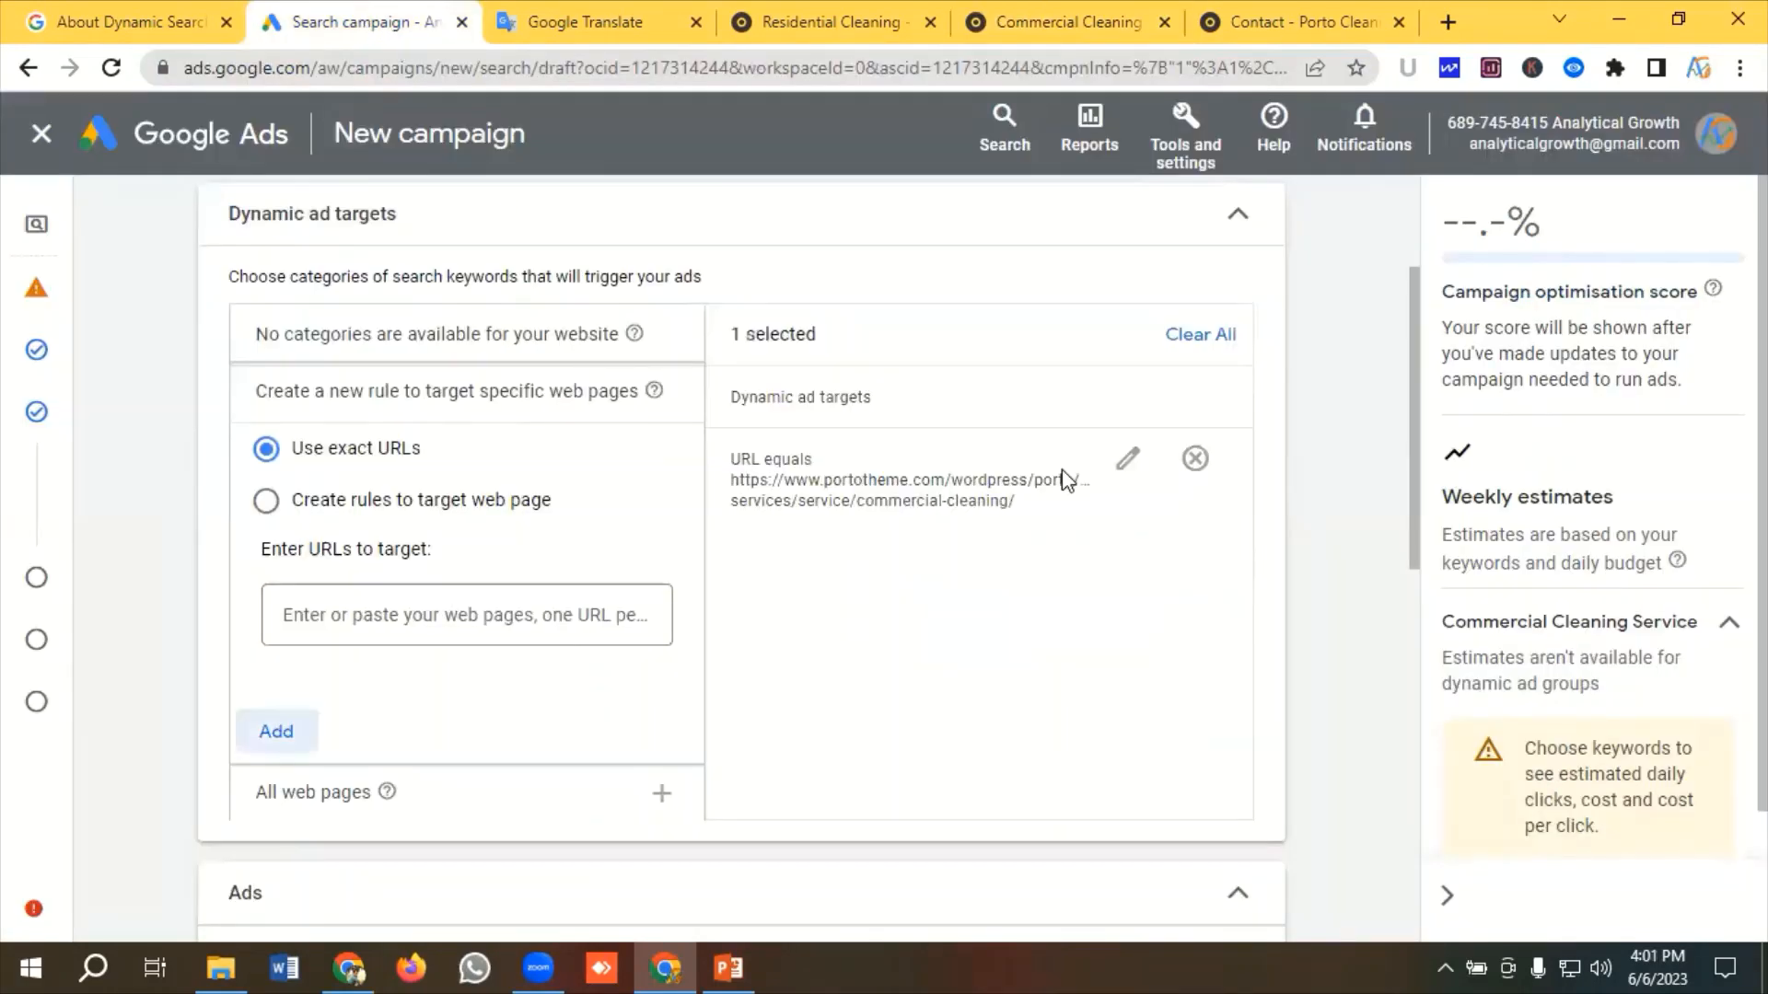
left_click(831, 519)
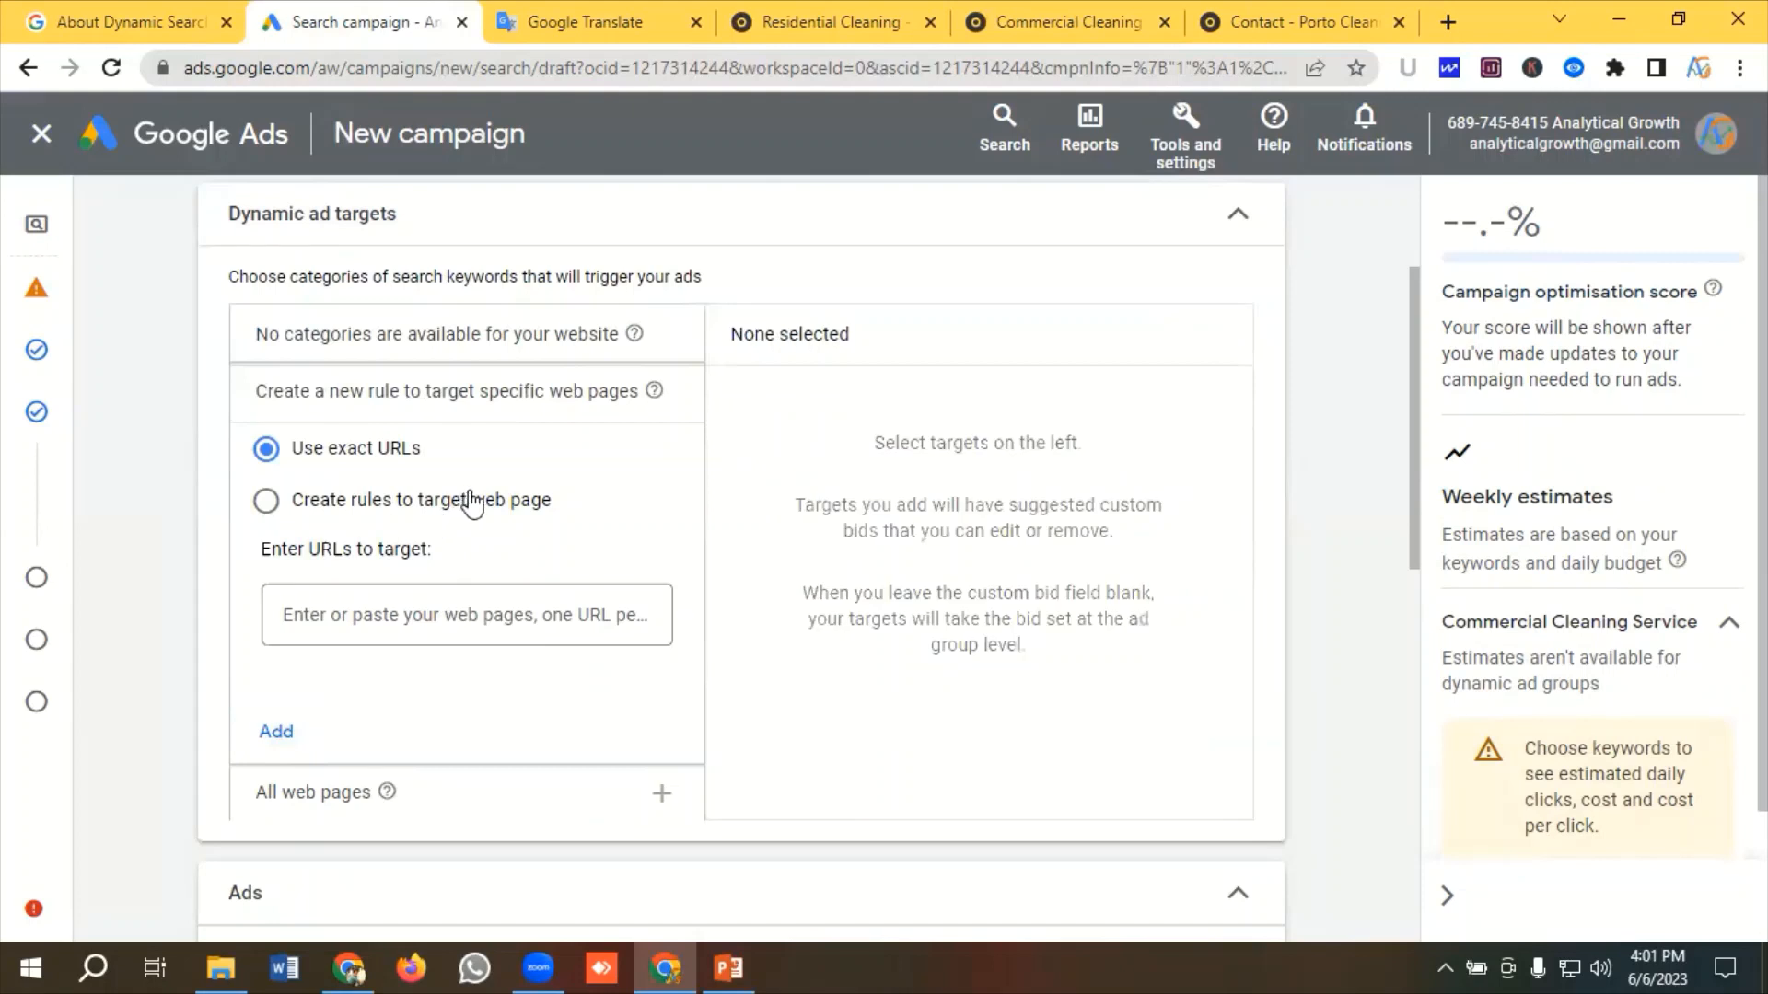
Switch to rule-based targeting and add a rule targeting pages whose URL contains commercvial cleaning
left_click(301, 515)
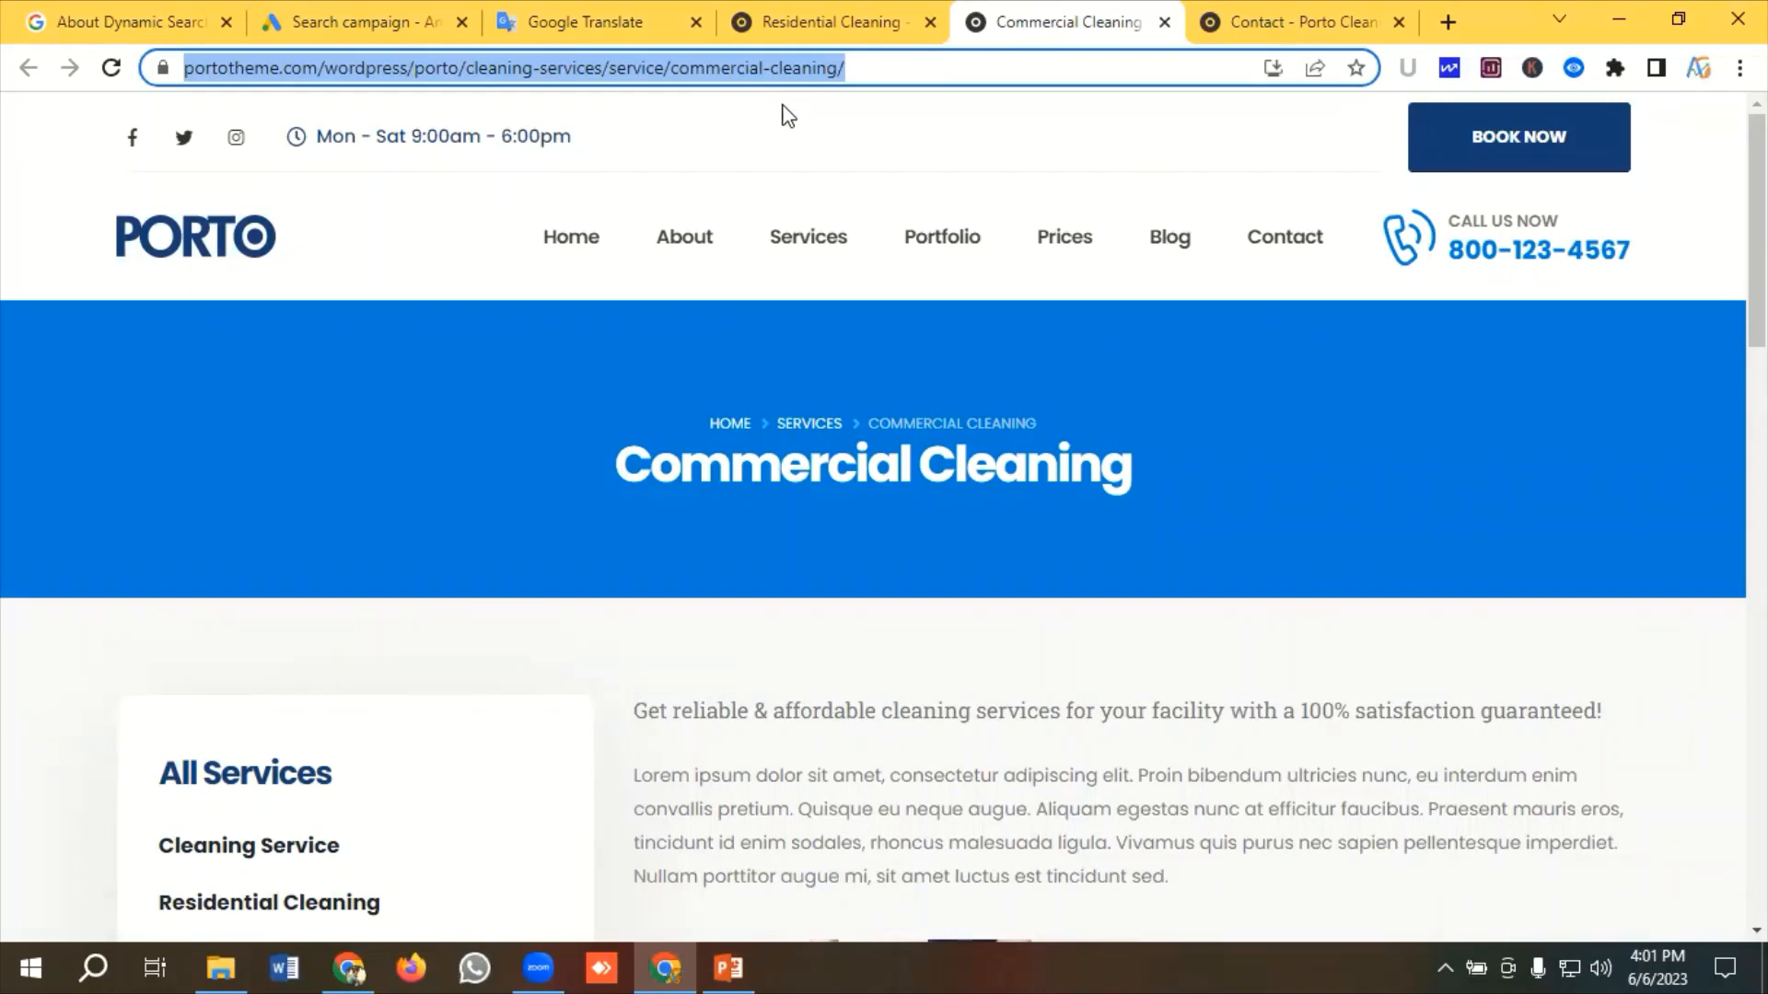
left_click(377, 20)
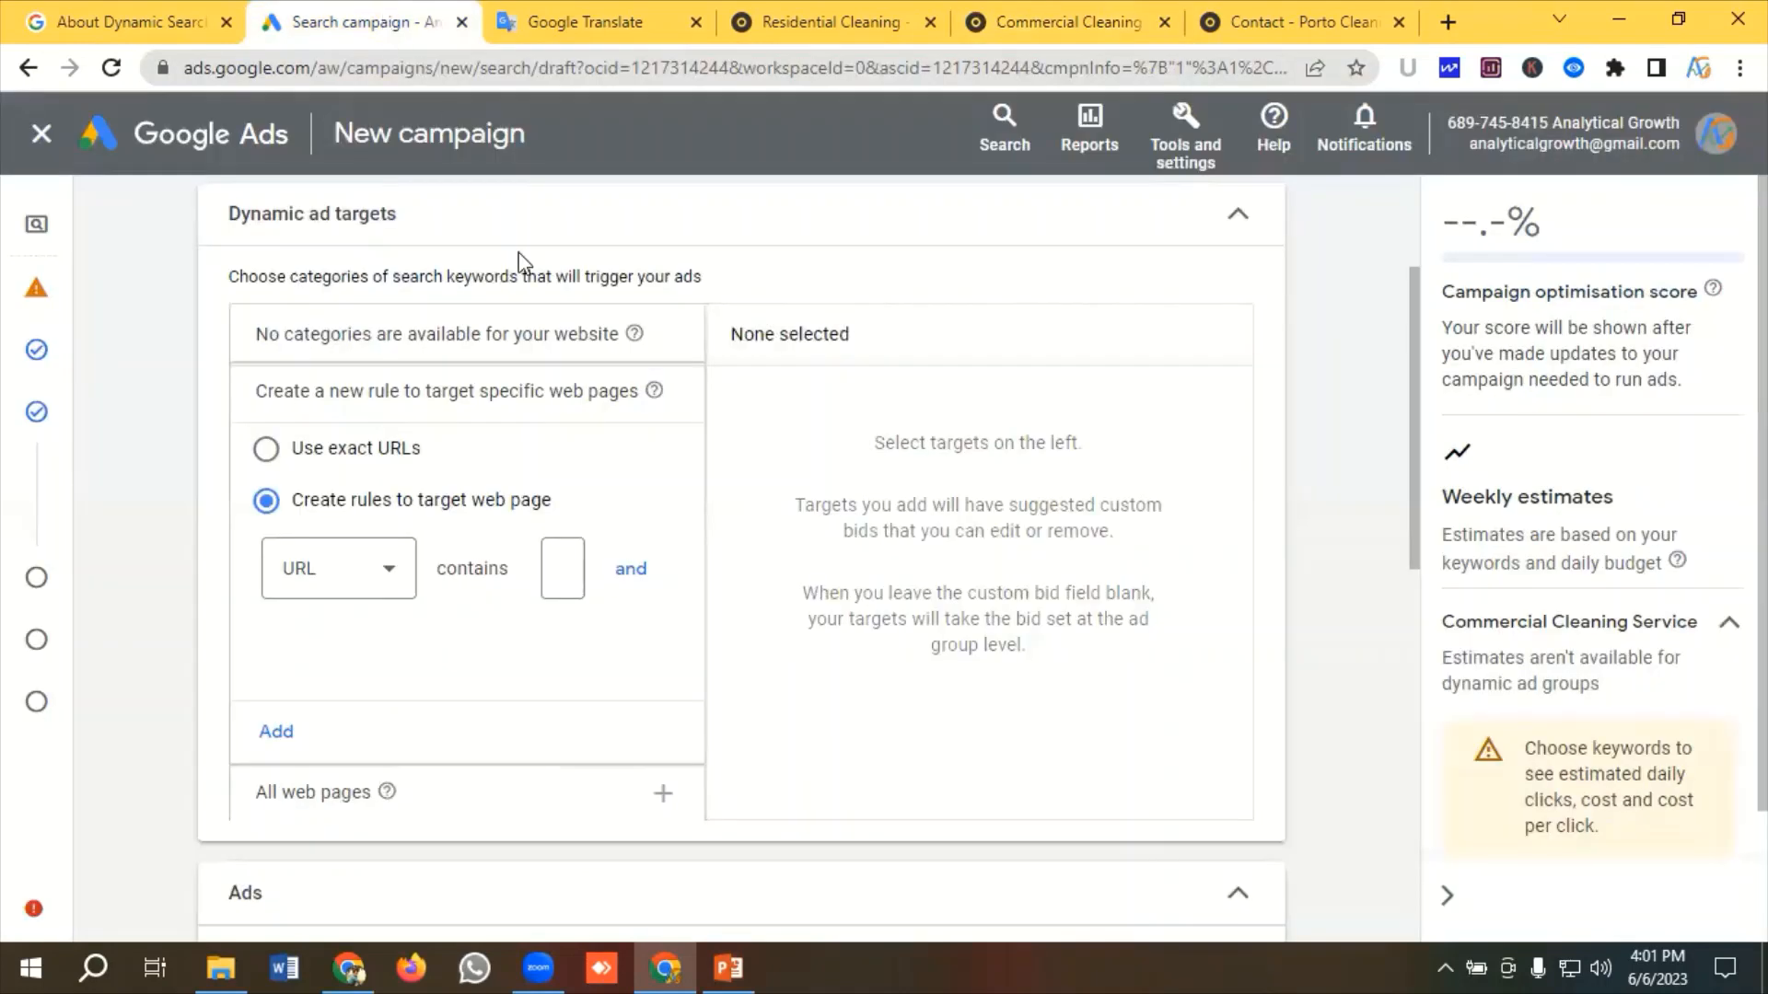
left_click(570, 581)
left_click(275, 737)
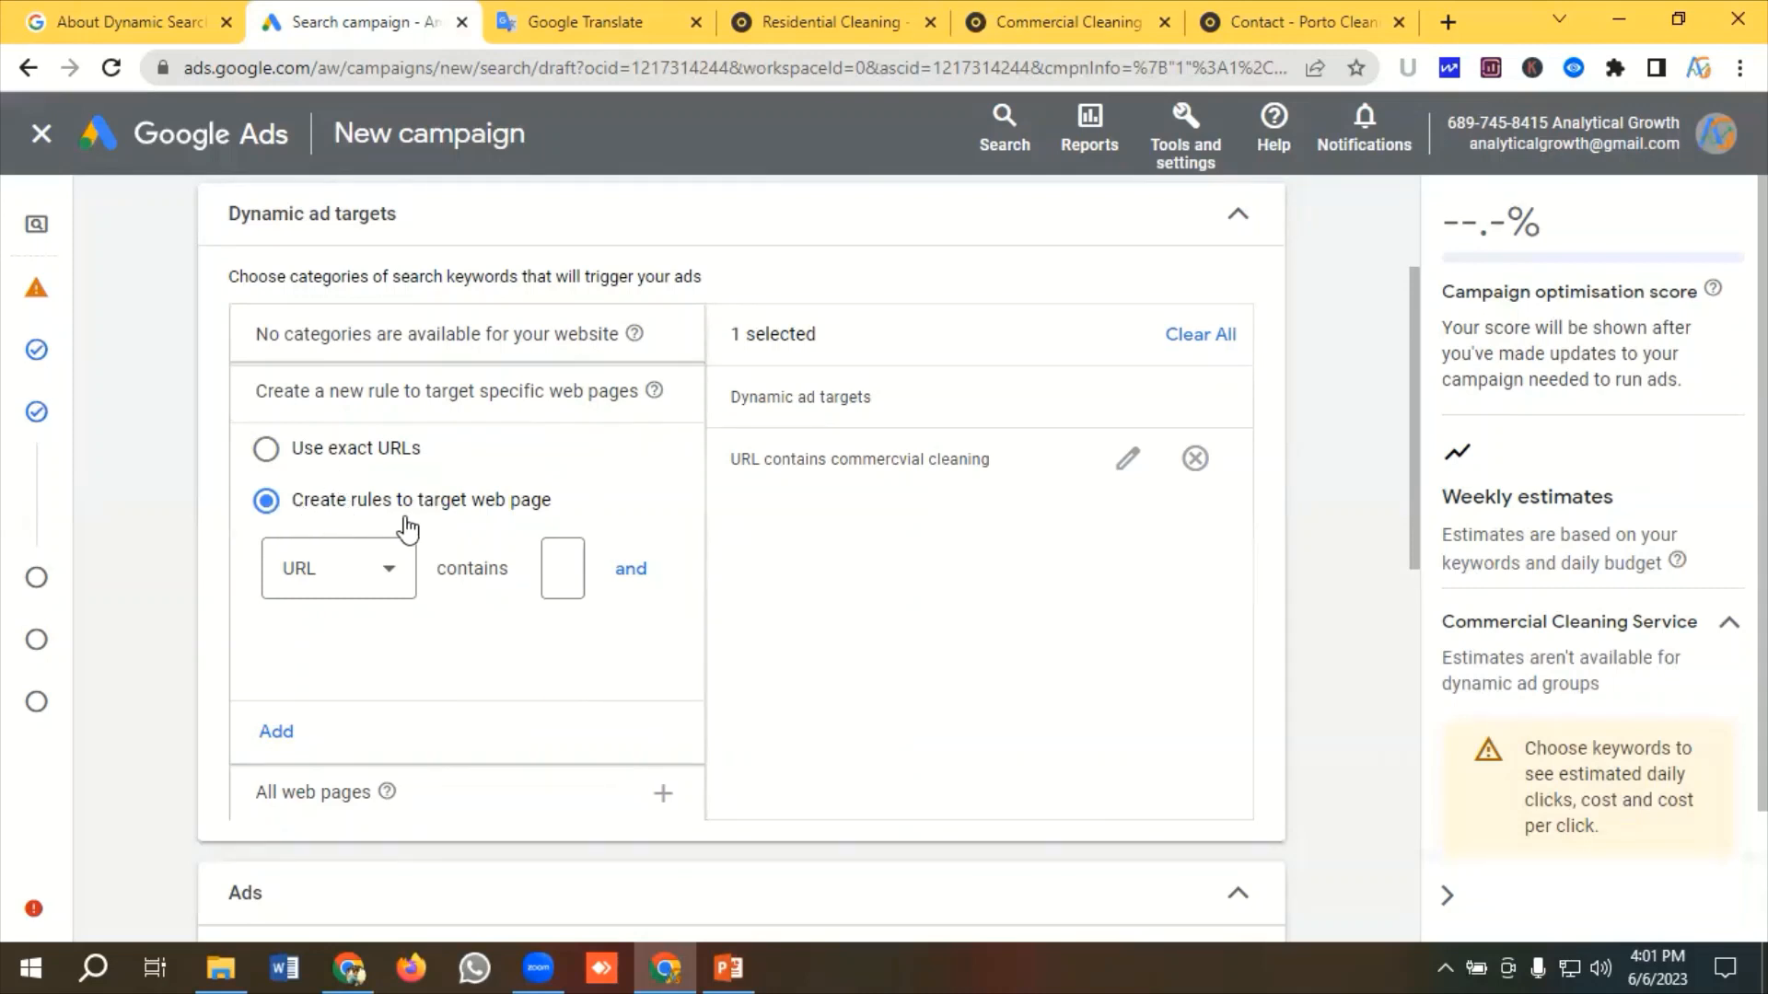
Copy the sentence Get affordable commercial cleaning services At Porto® Cleaning. Call Us Now. from the translation page
scroll(445, 549, "down", 4)
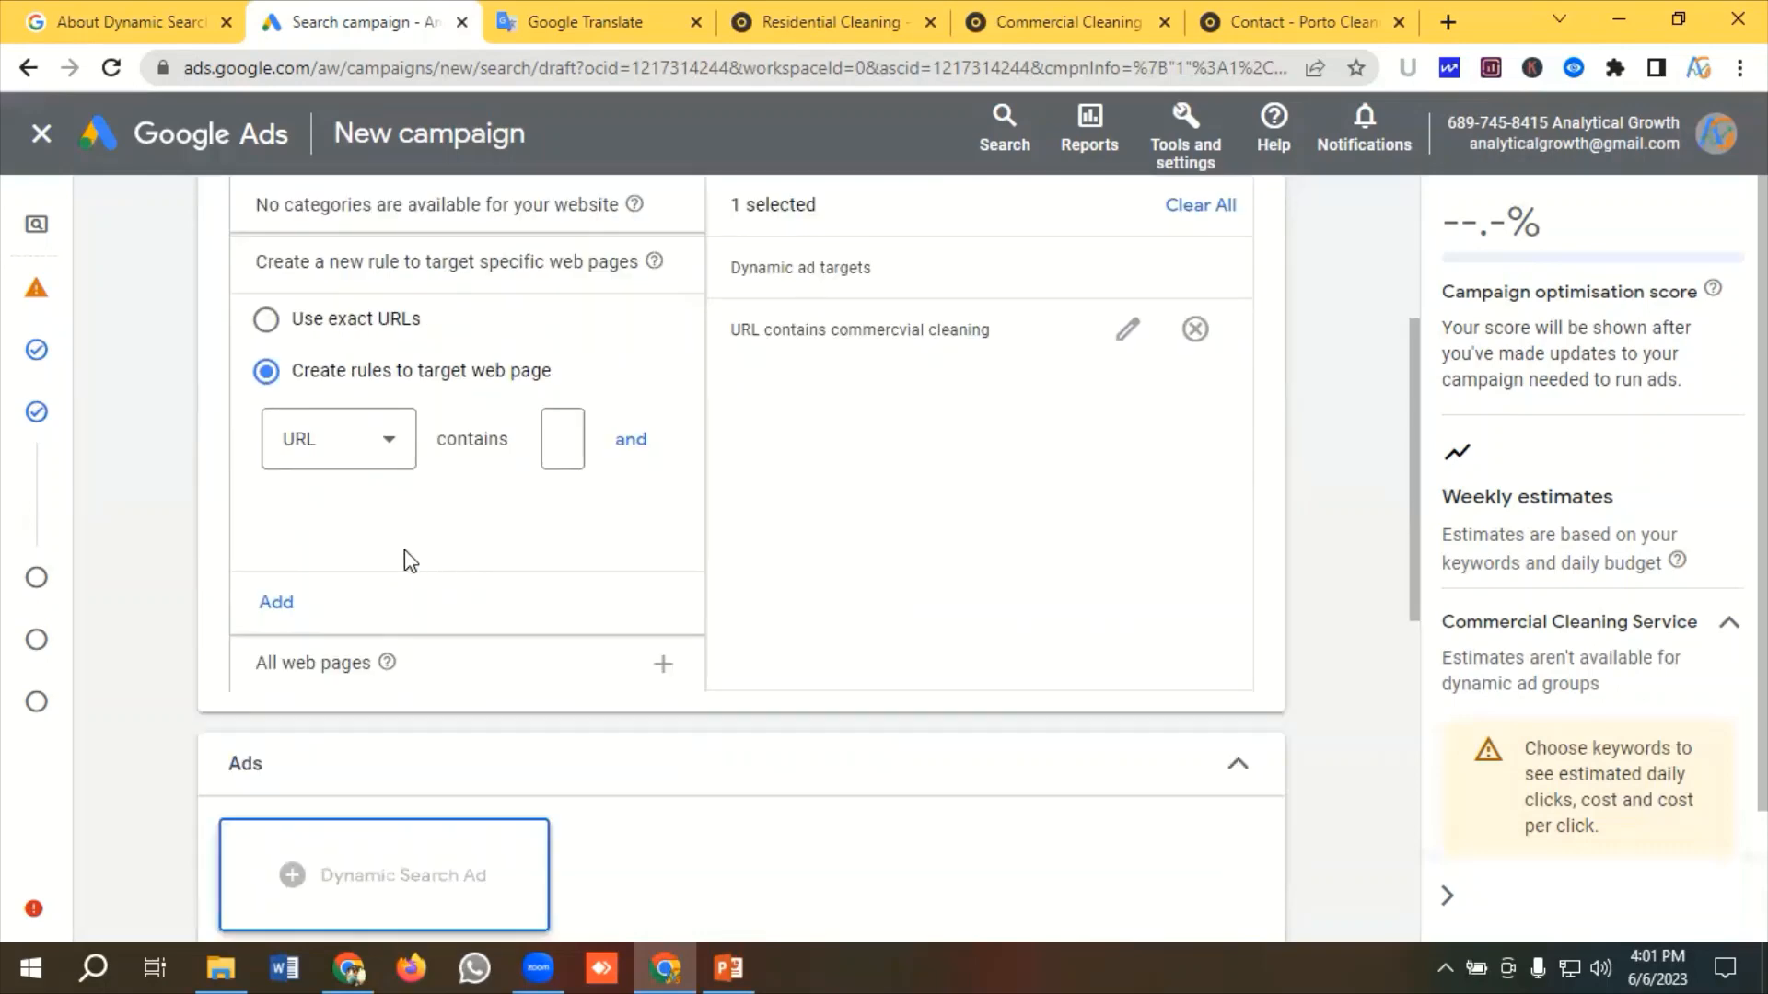
scroll(451, 571, "down", 3)
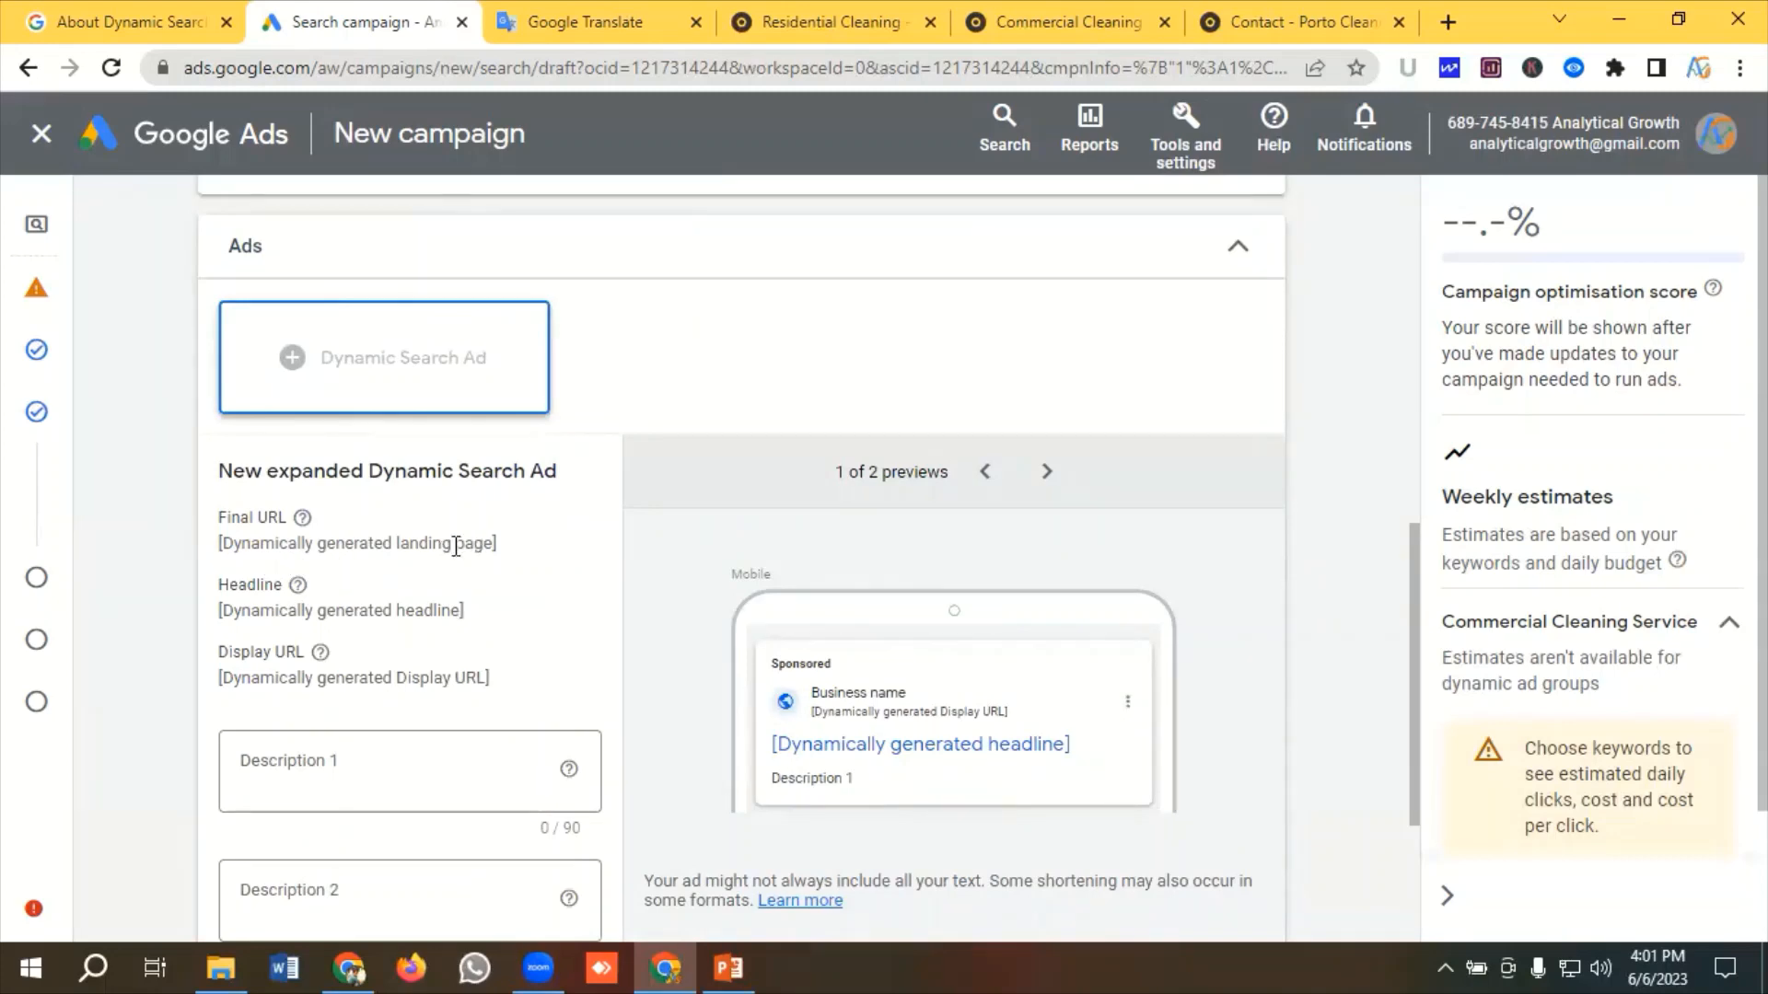
scroll(460, 552, "up", 6)
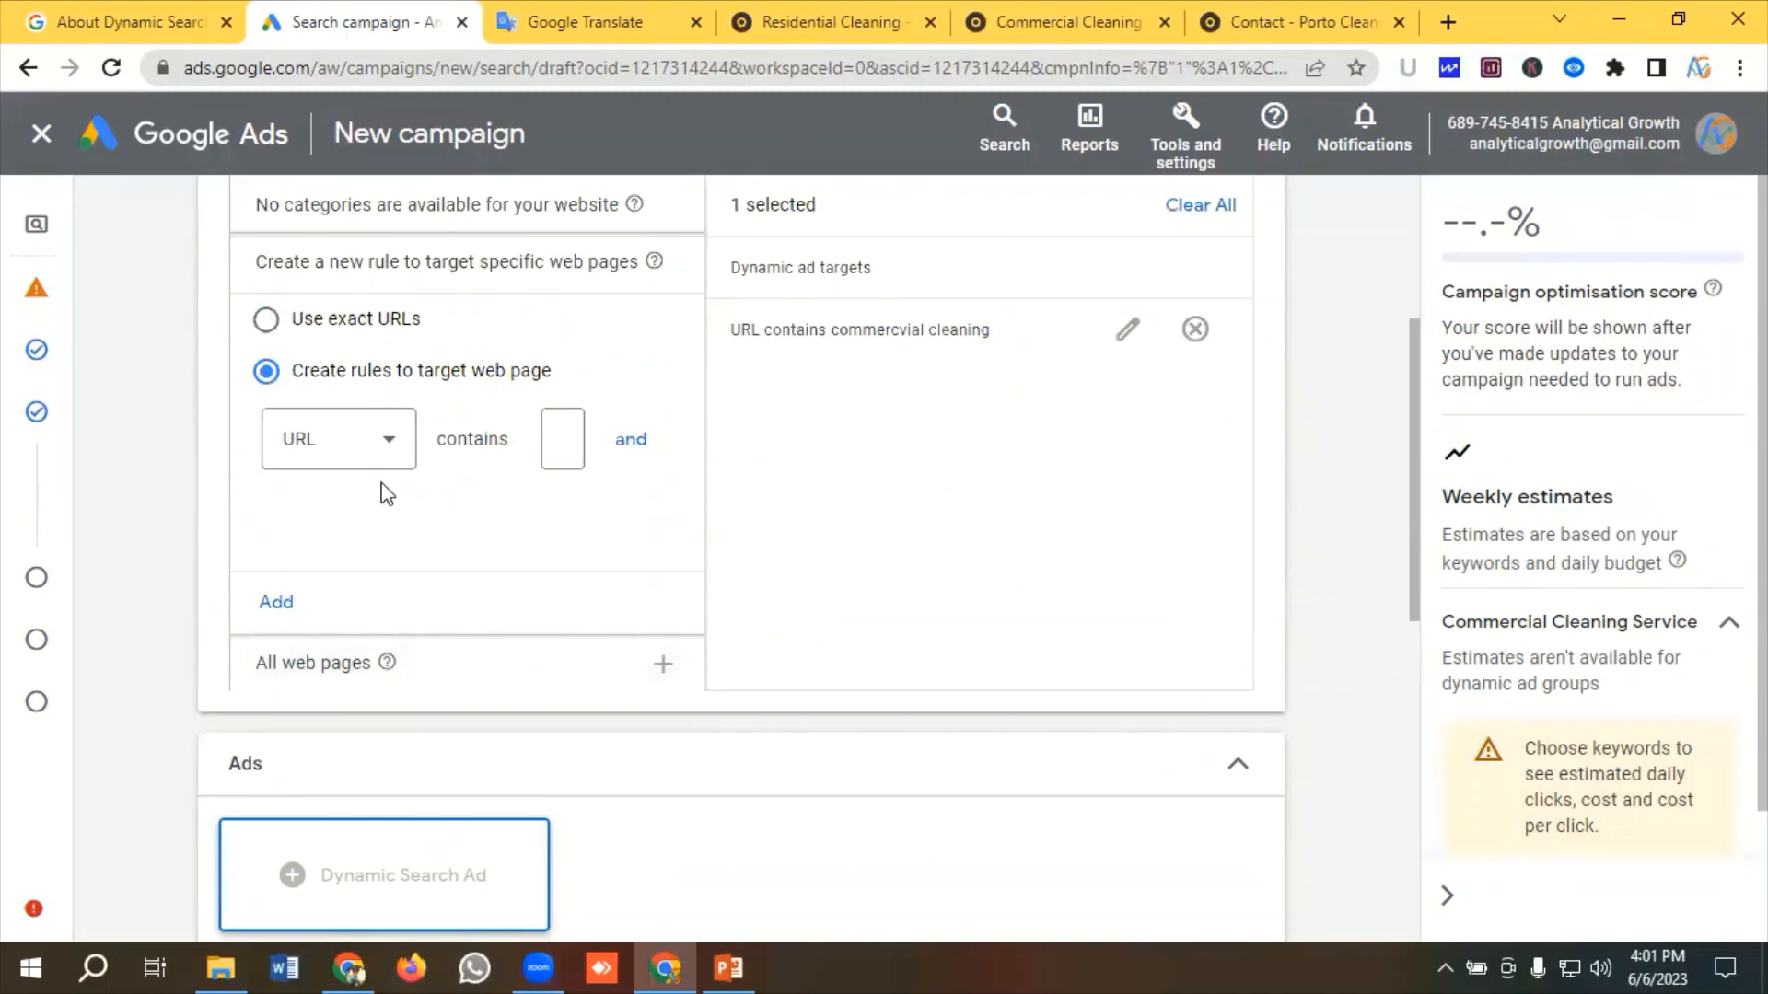
scroll(539, 545, "down", 3)
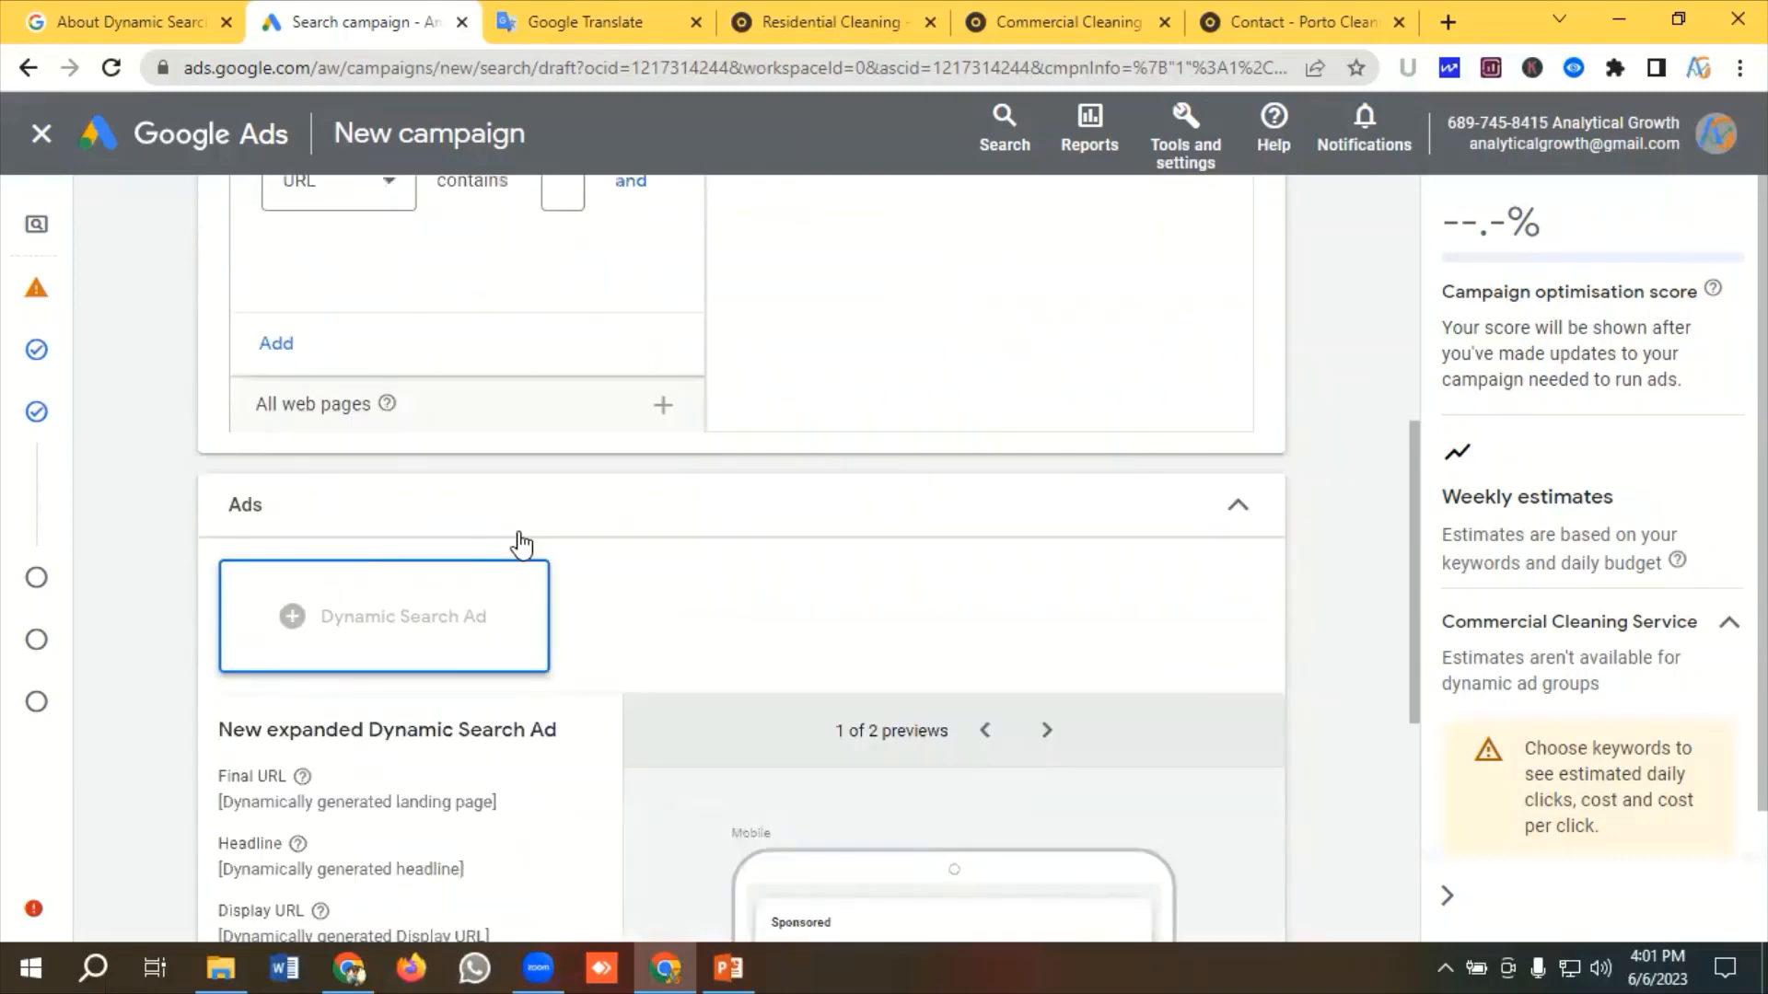
scroll(521, 545, "down", 4)
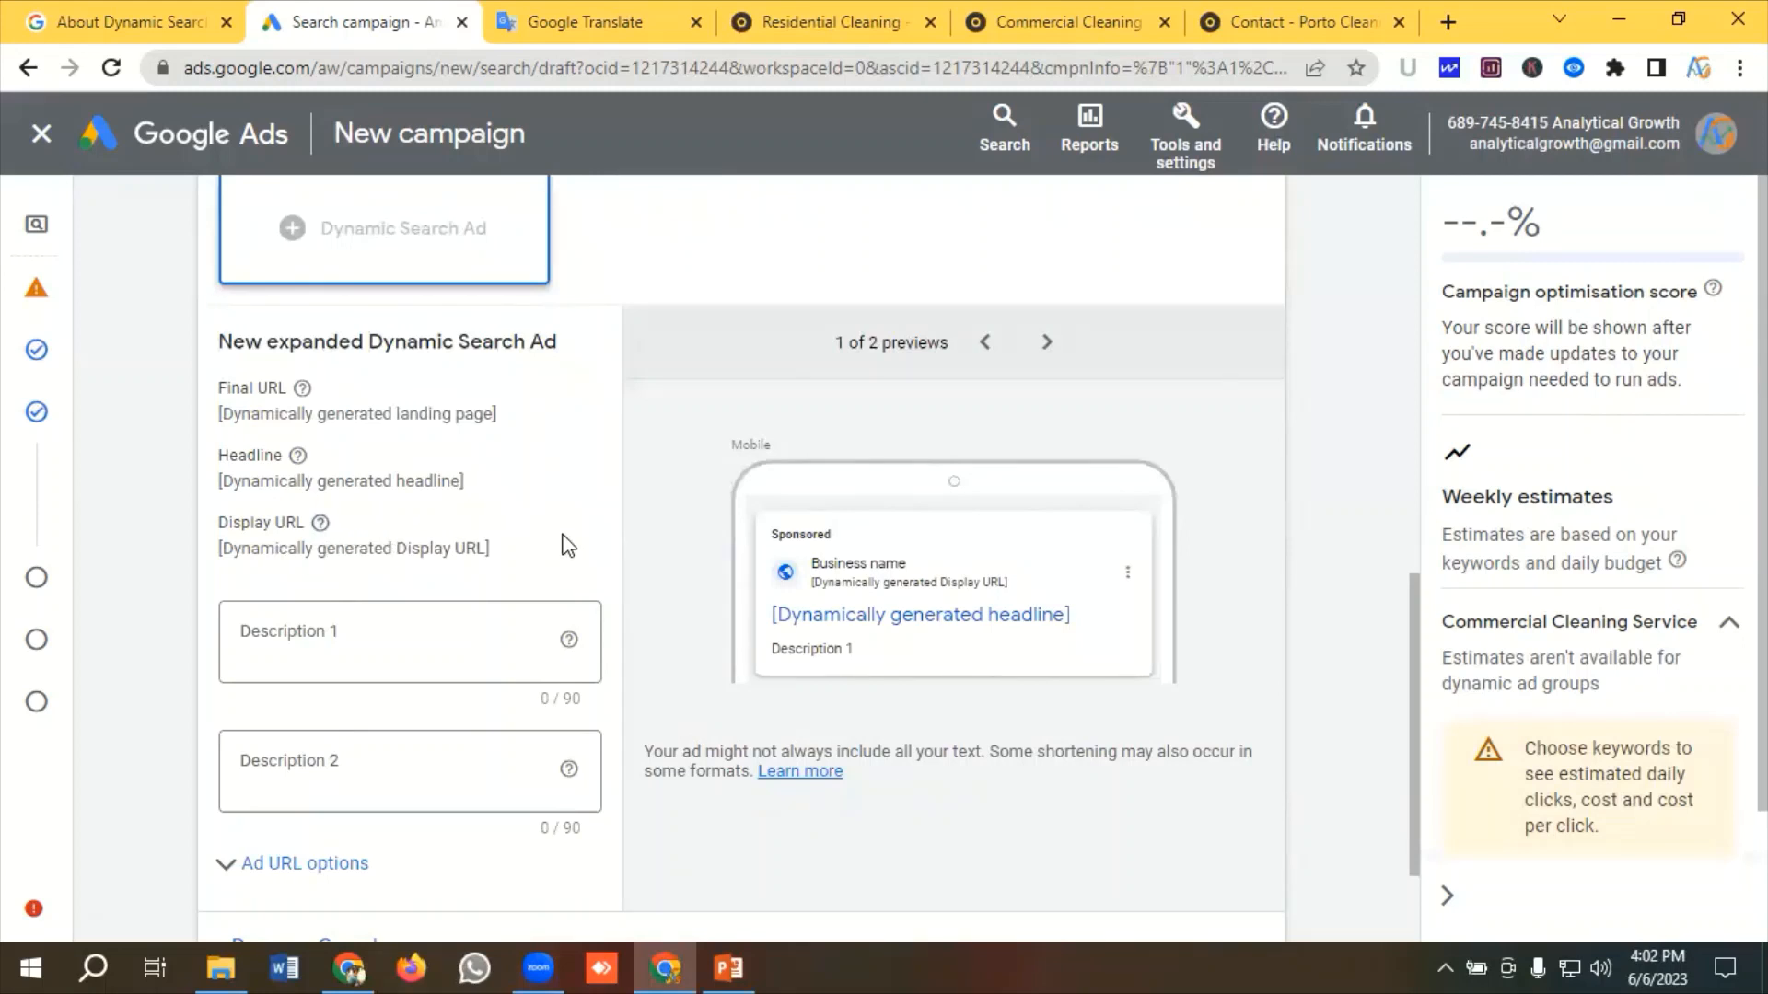
scroll(497, 548, "down", 2)
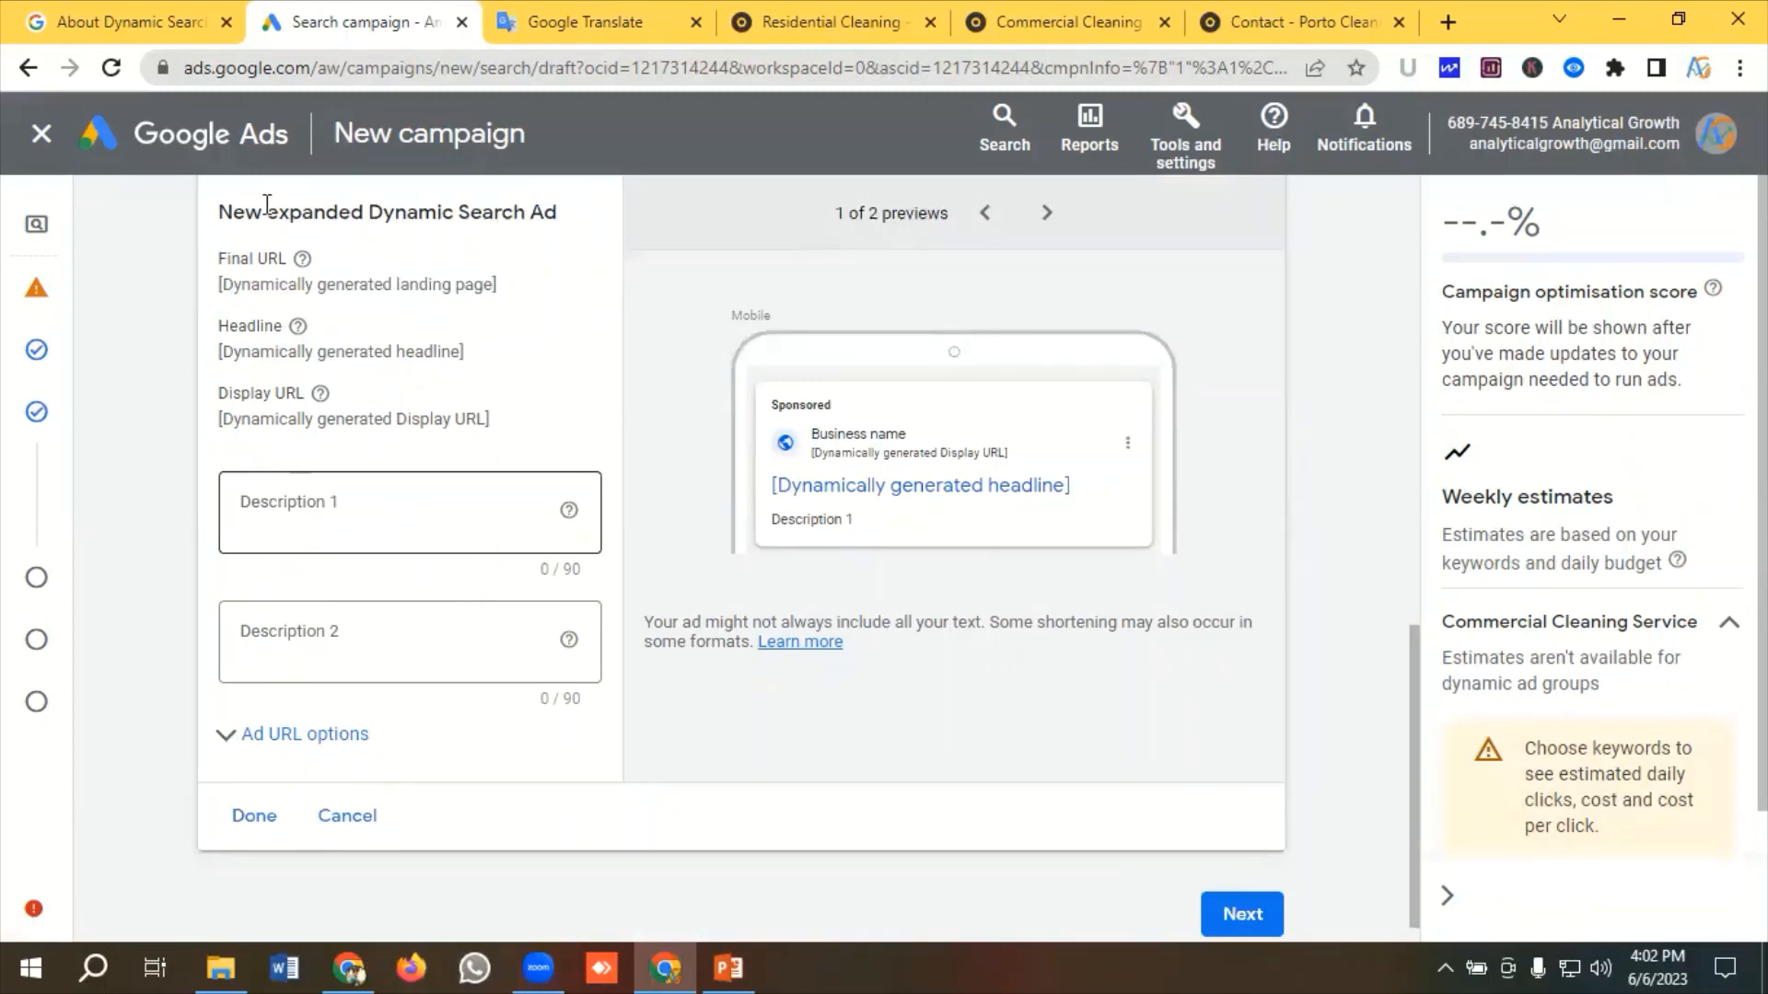
left_click(556, 25)
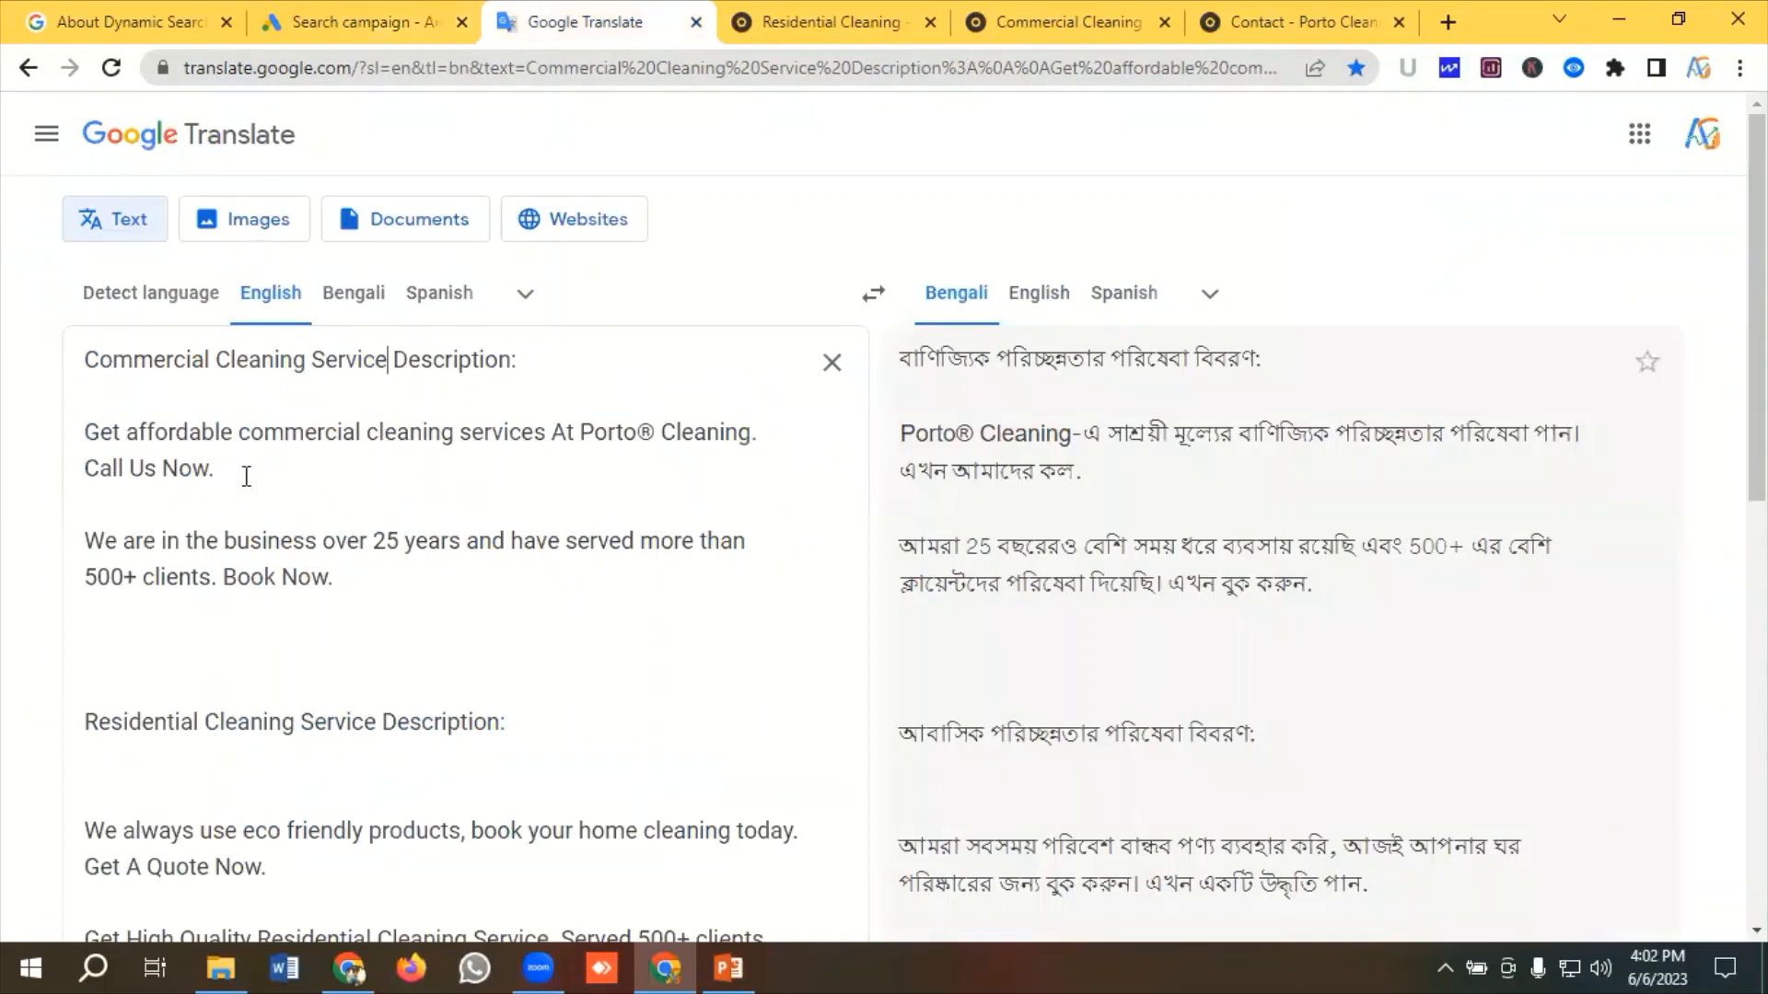
left_click_drag(247, 476, 59, 436)
right_click(136, 430)
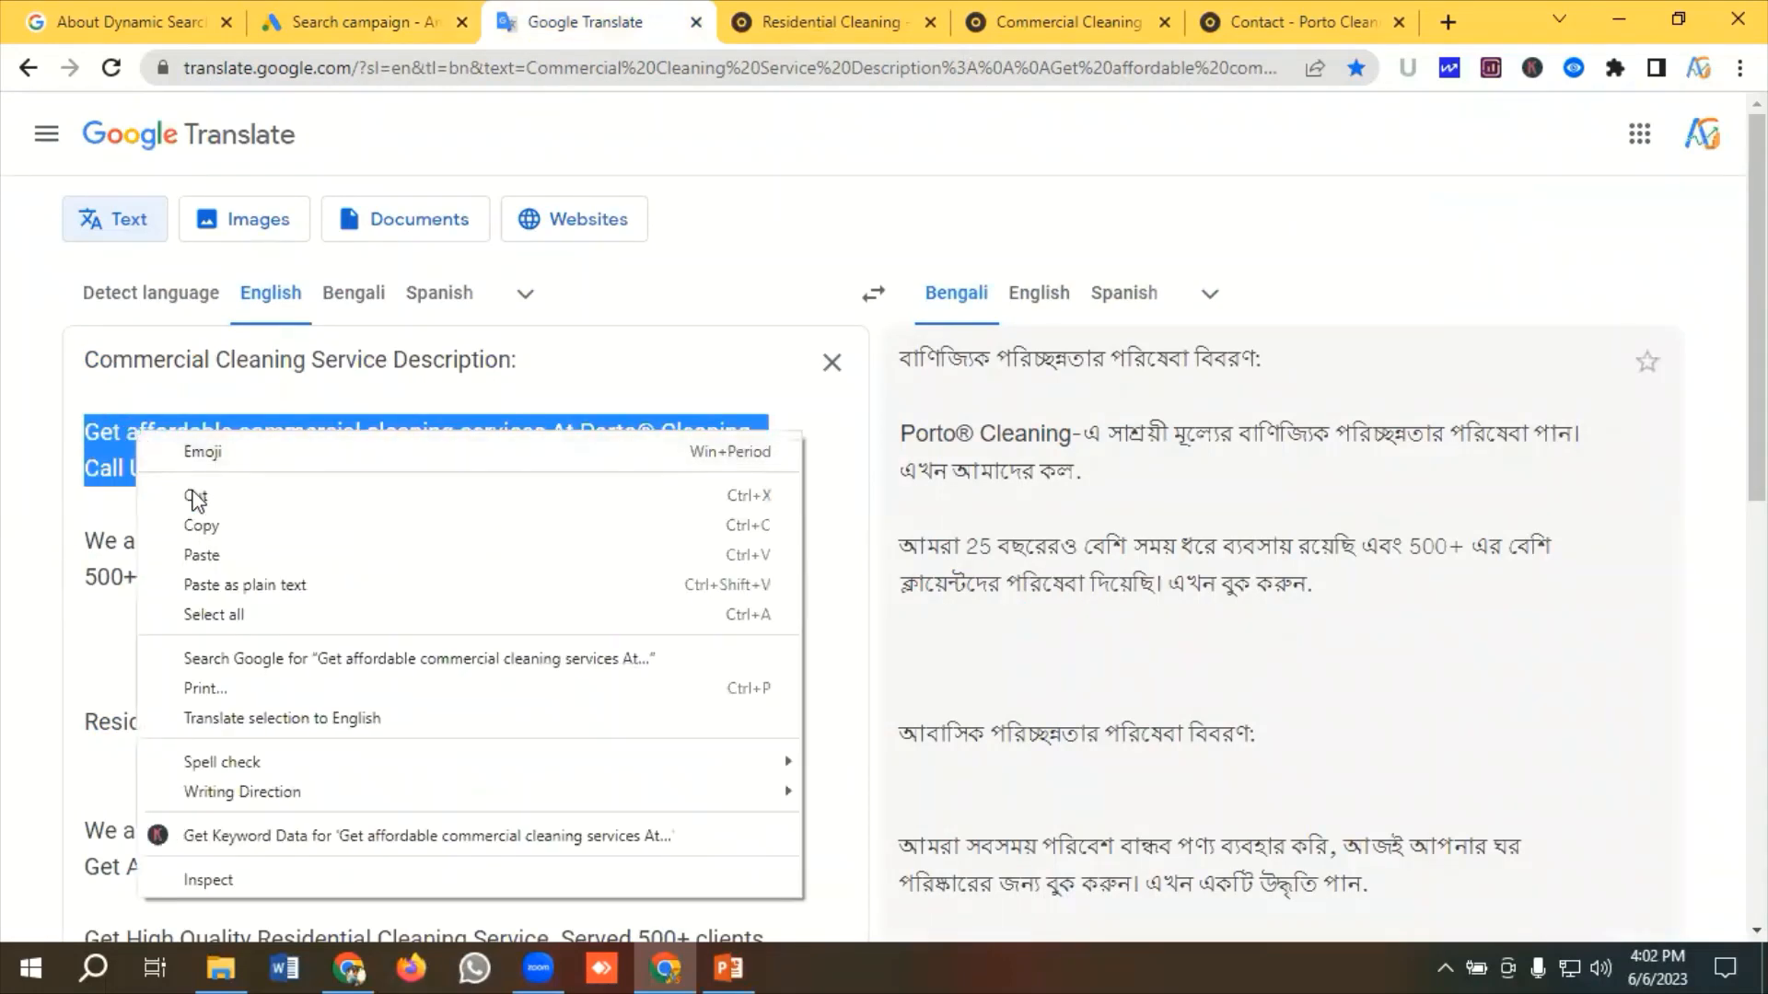
left_click(210, 526)
Paste the copied sentence as Description 1 of the new Dynamic Search Ad
left_click(345, 13)
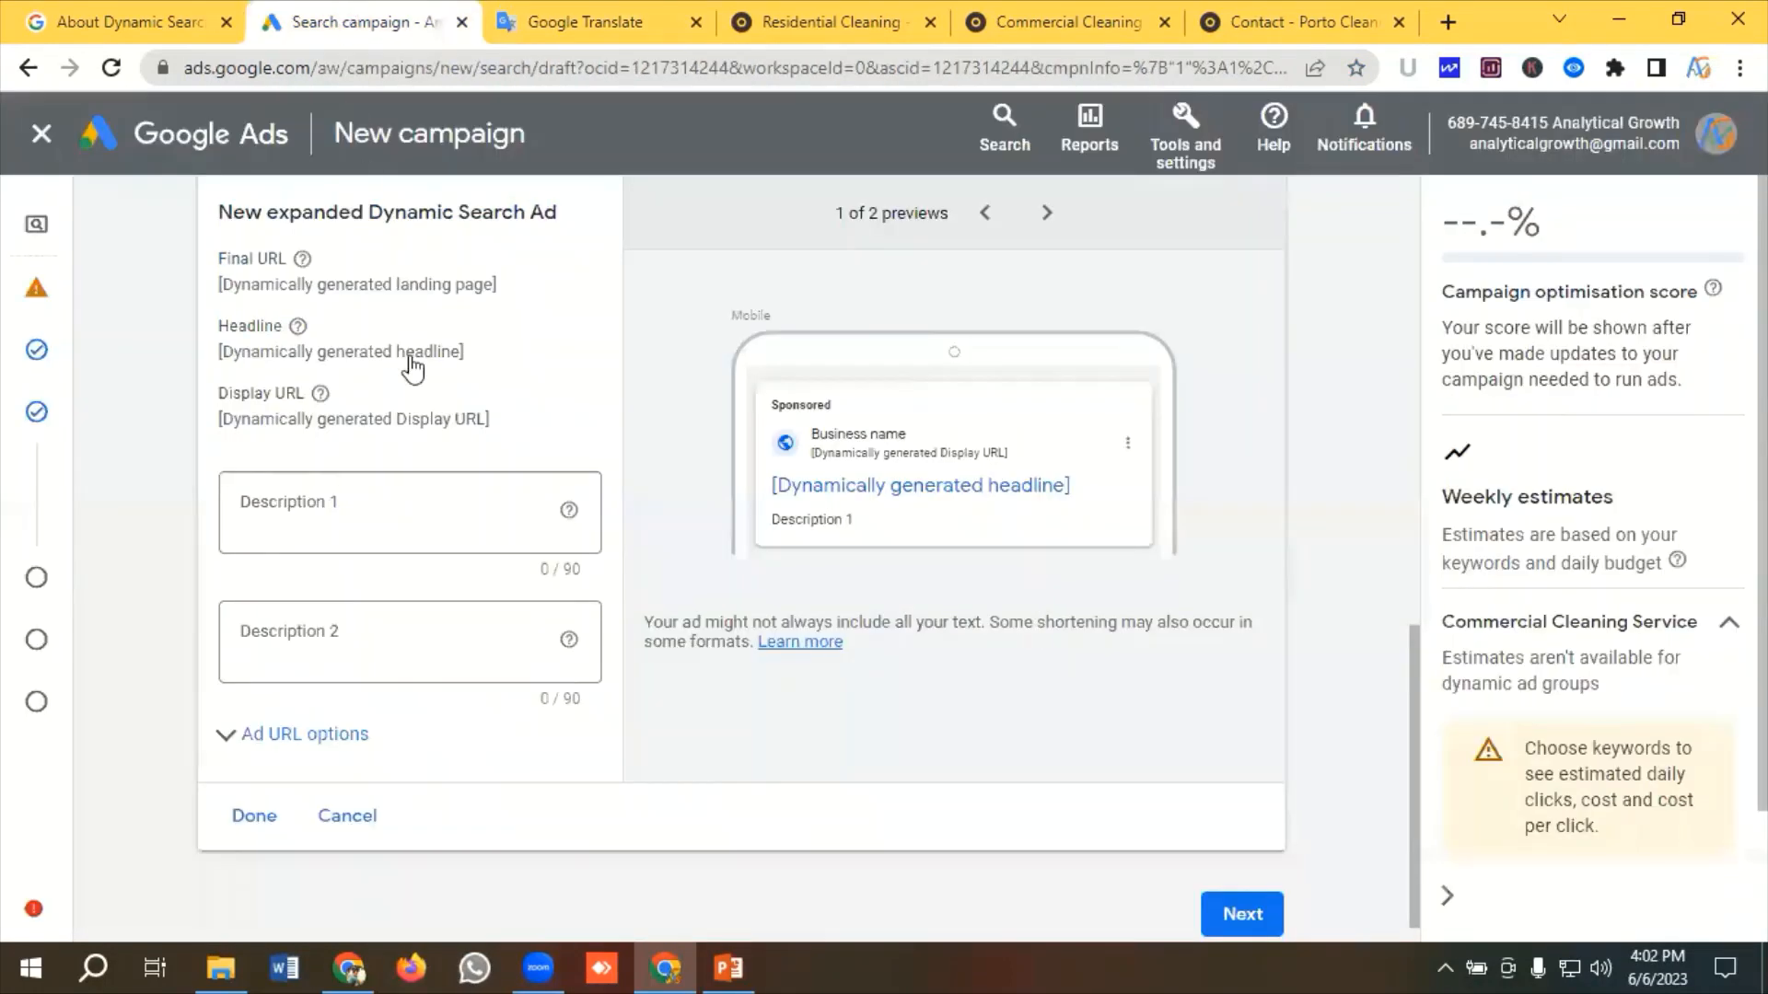
left_click(300, 501)
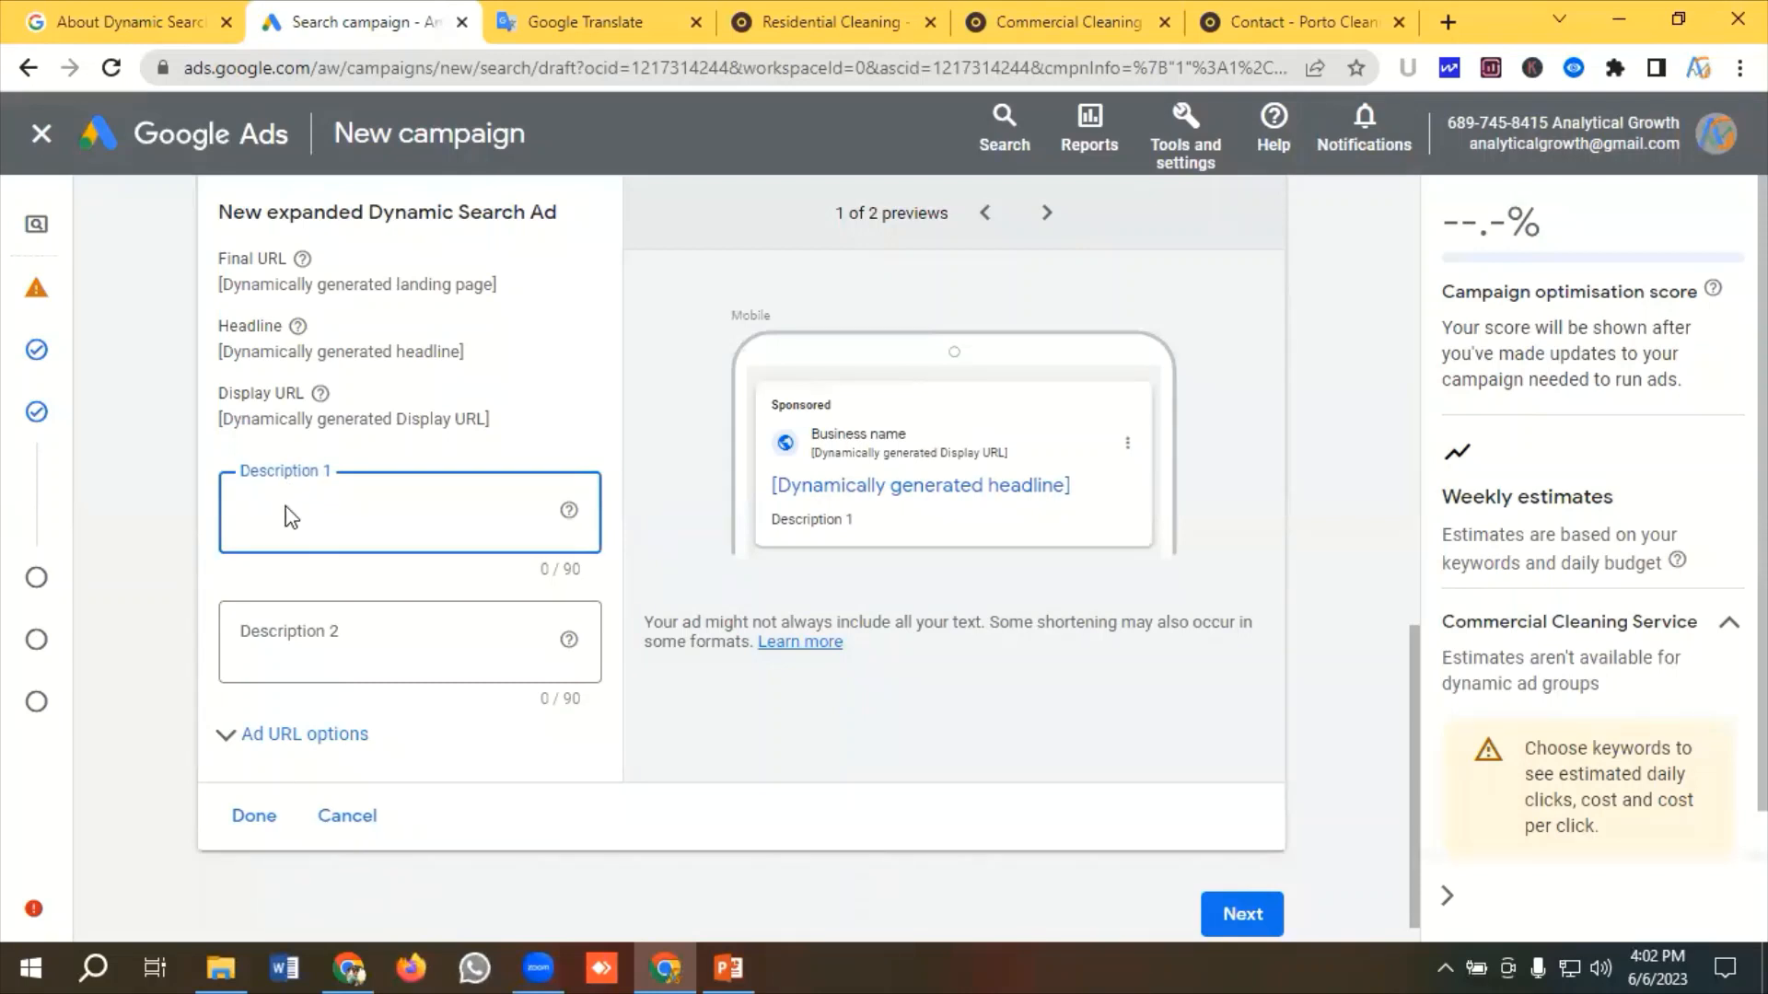
key("ctrl+v")
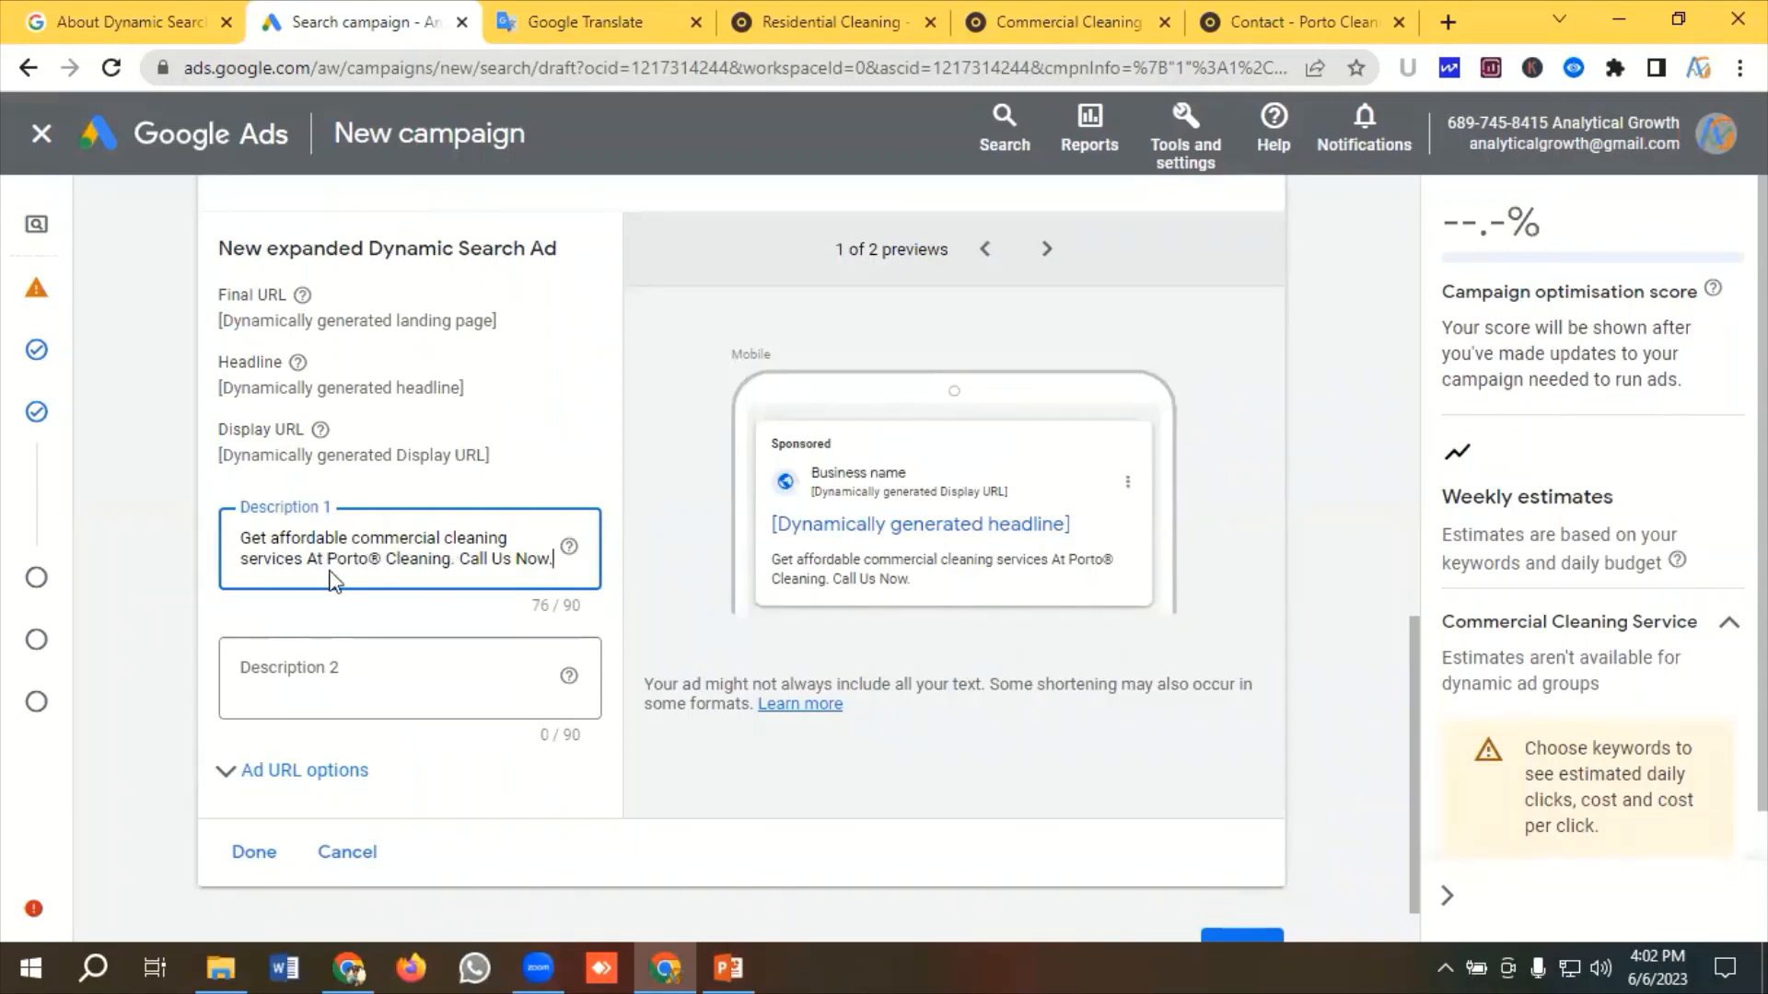
left_click(344, 665)
Copy the sentence We are in the business over 25 years and have served more than 500+ clients. Book Now
left_click(557, 18)
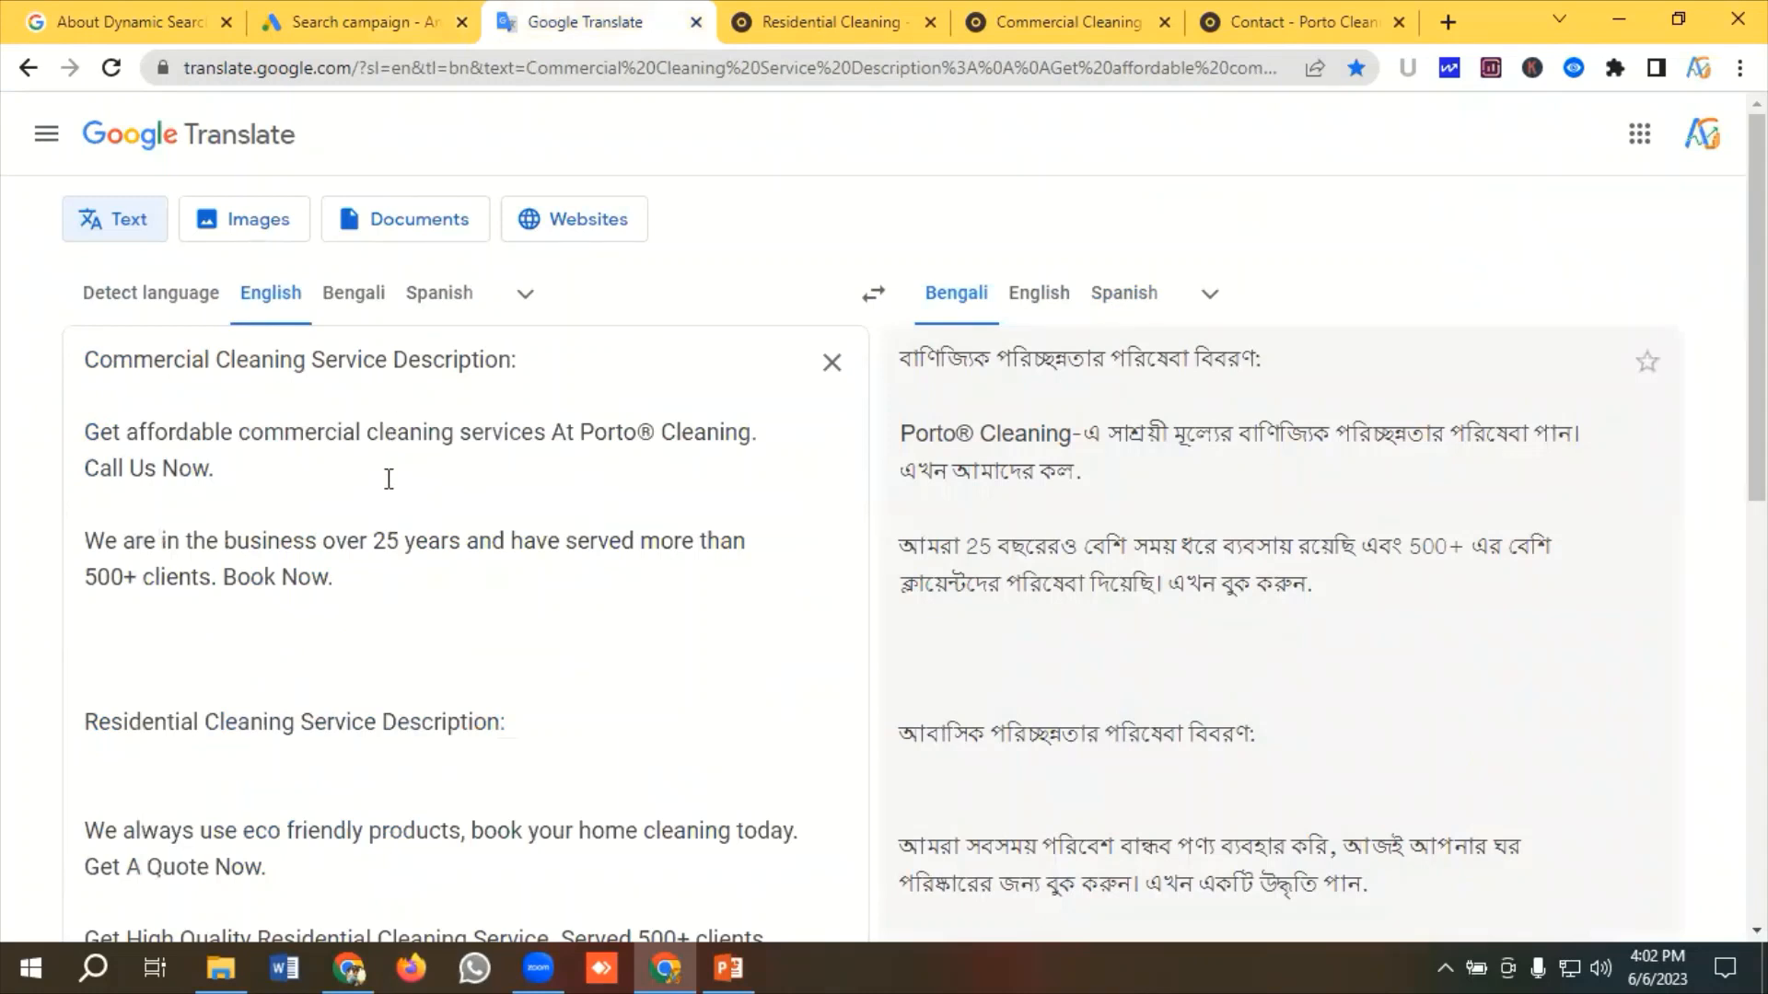
left_click_drag(360, 591, 59, 534)
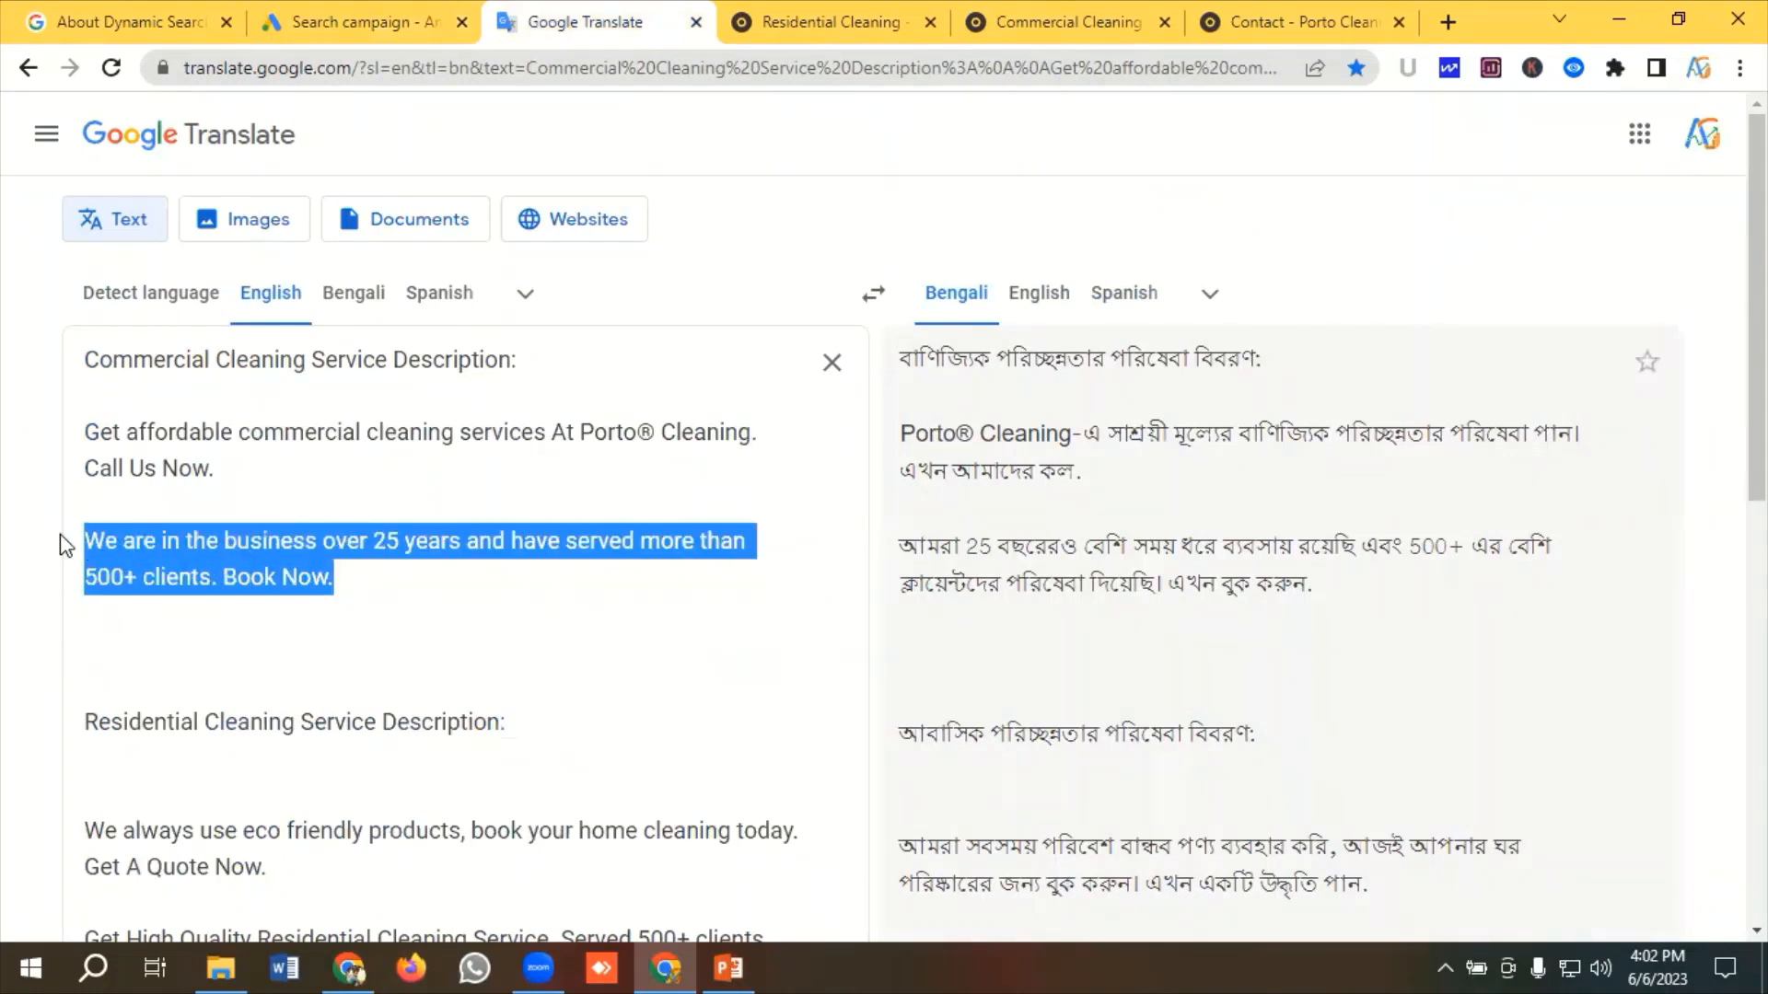
right_click(192, 556)
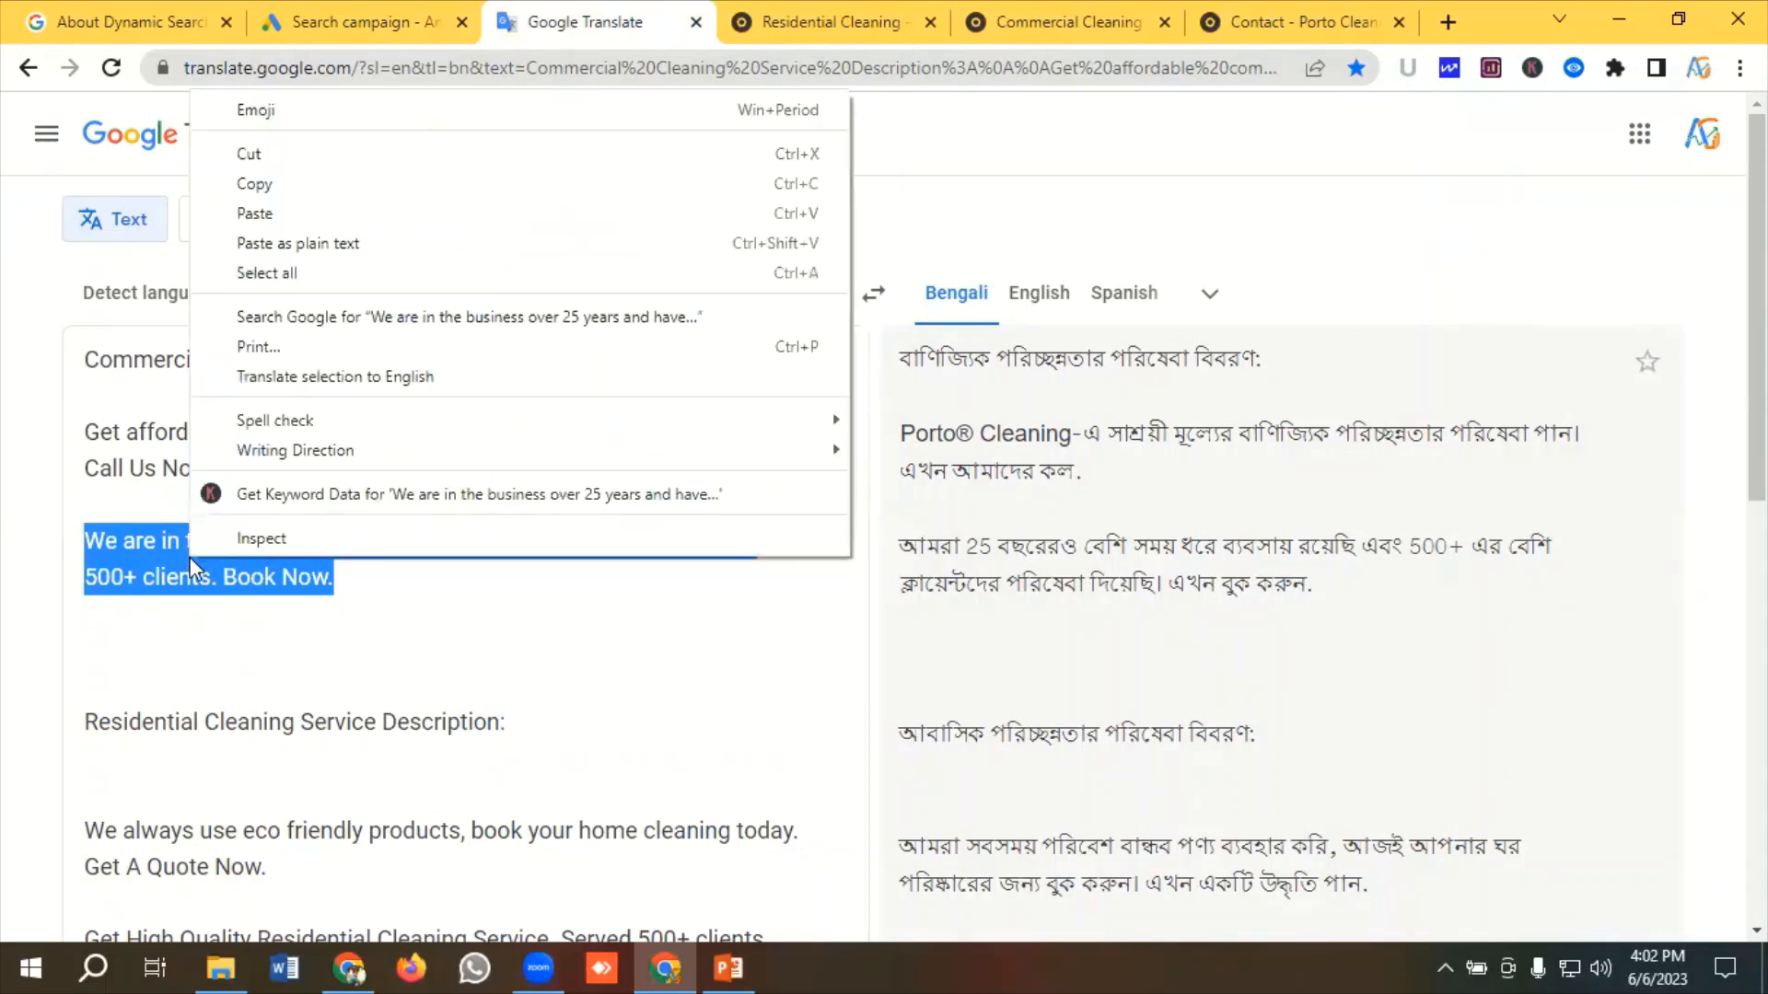
left_click(254, 189)
Paste the copied sentence as Description 2 of the Dynamic Search Ad
left_click(336, 13)
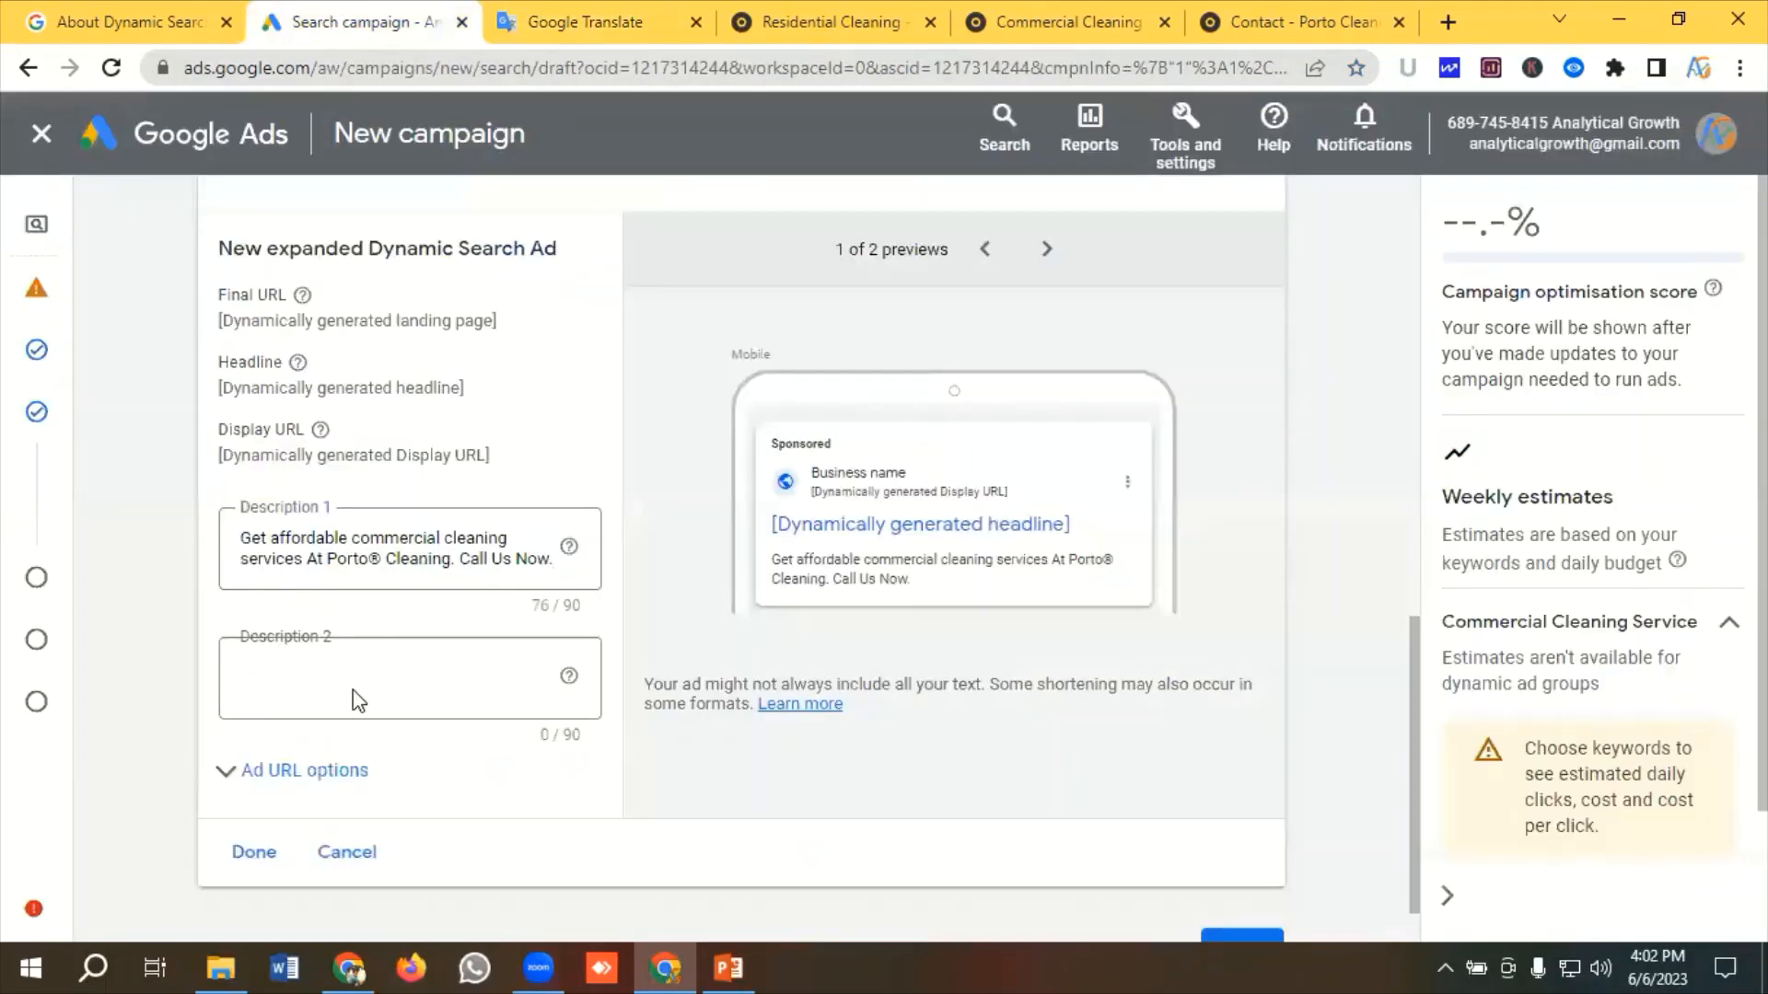
left_click(328, 686)
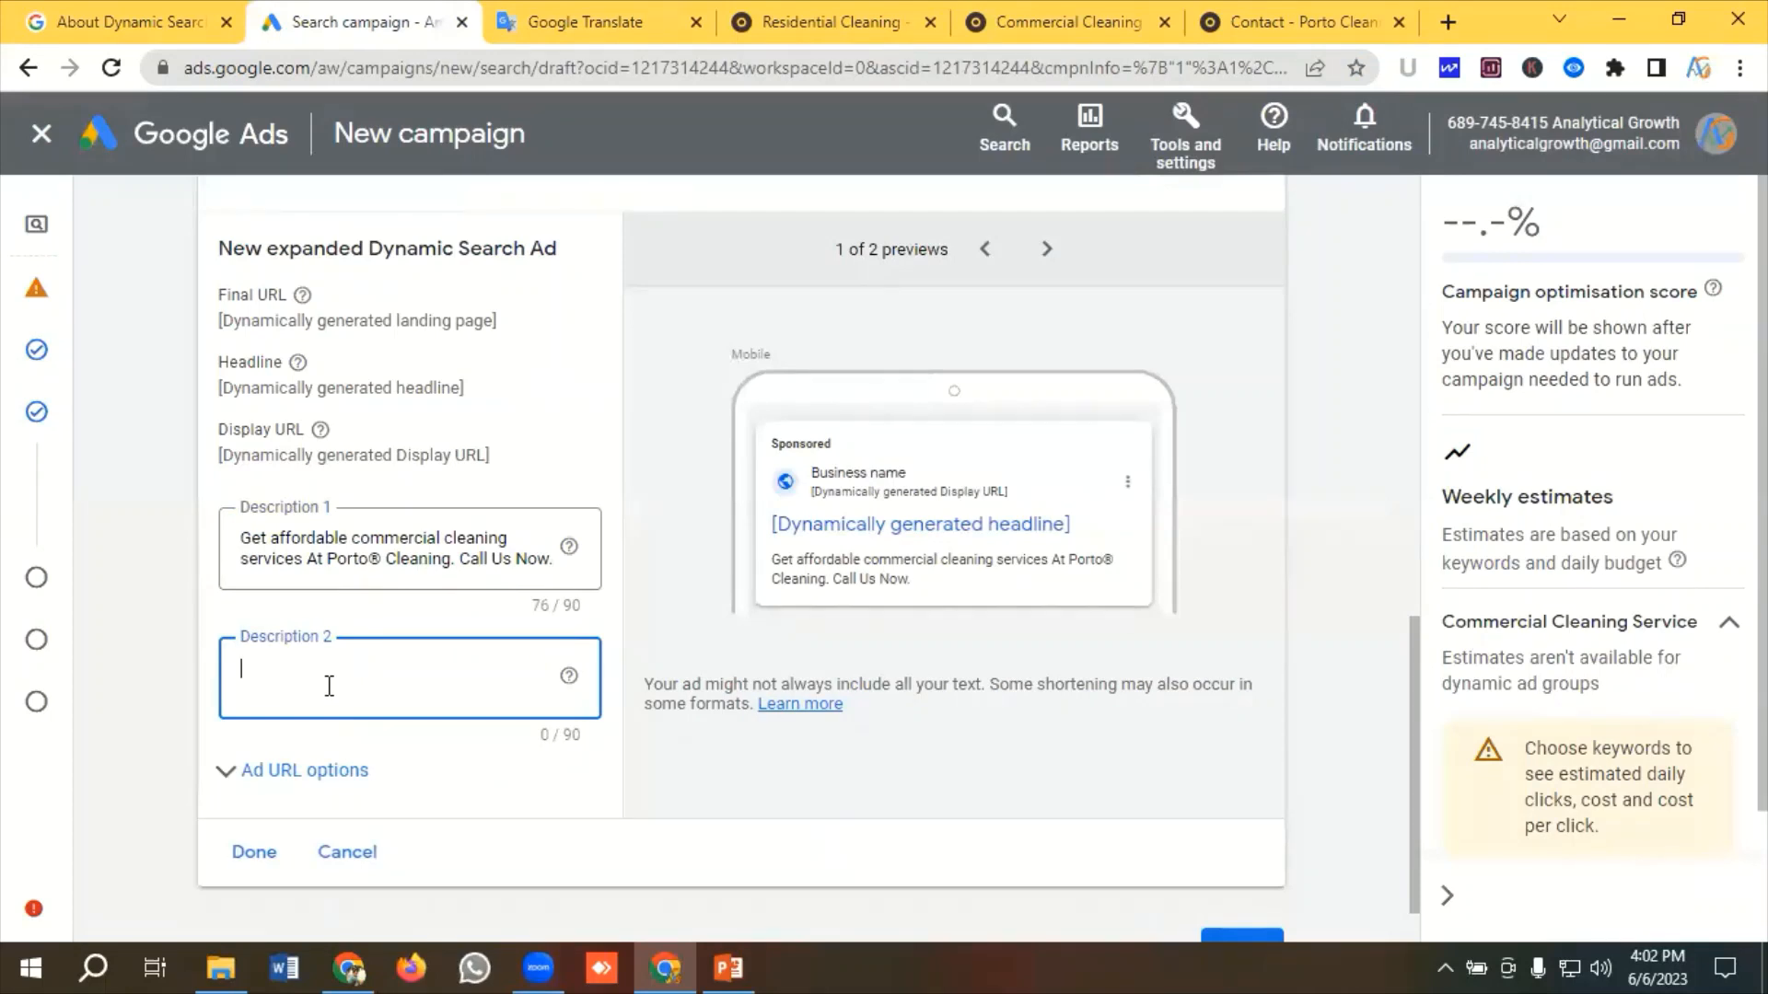
key("ctrl+v")
Save the Dynamic Search Ad and continue to the Extensions stage
scroll(645, 571, "down", 1)
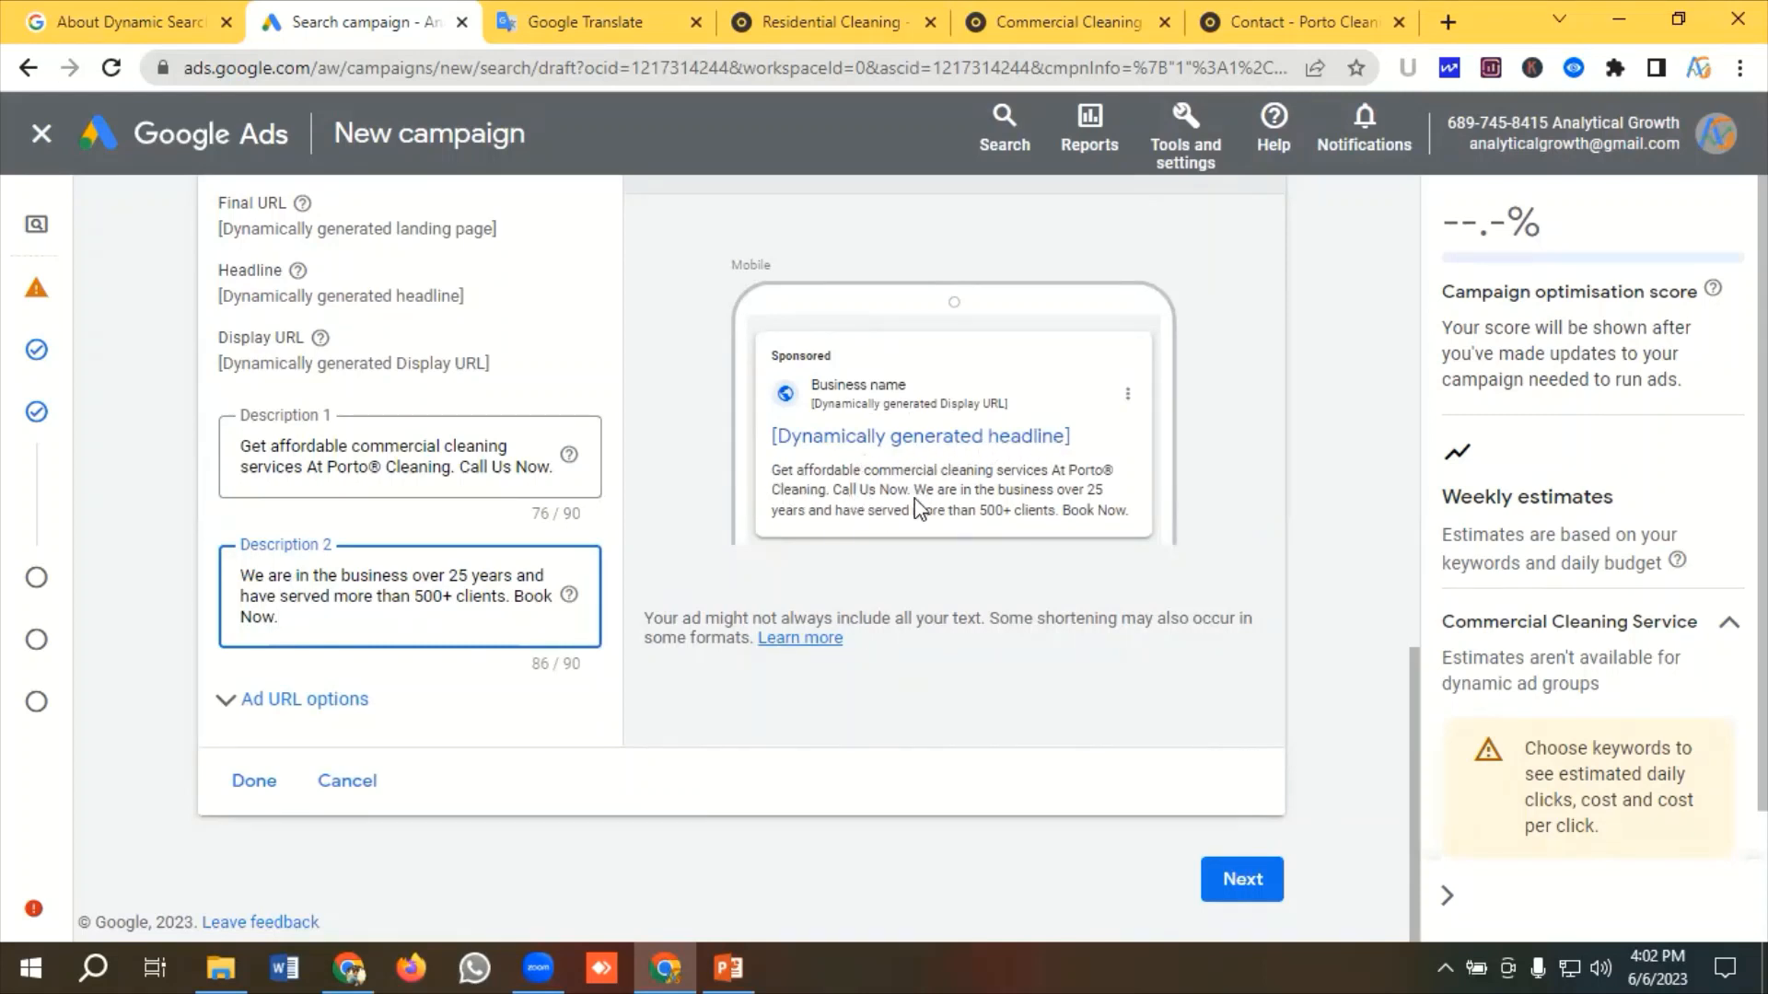
left_click(255, 785)
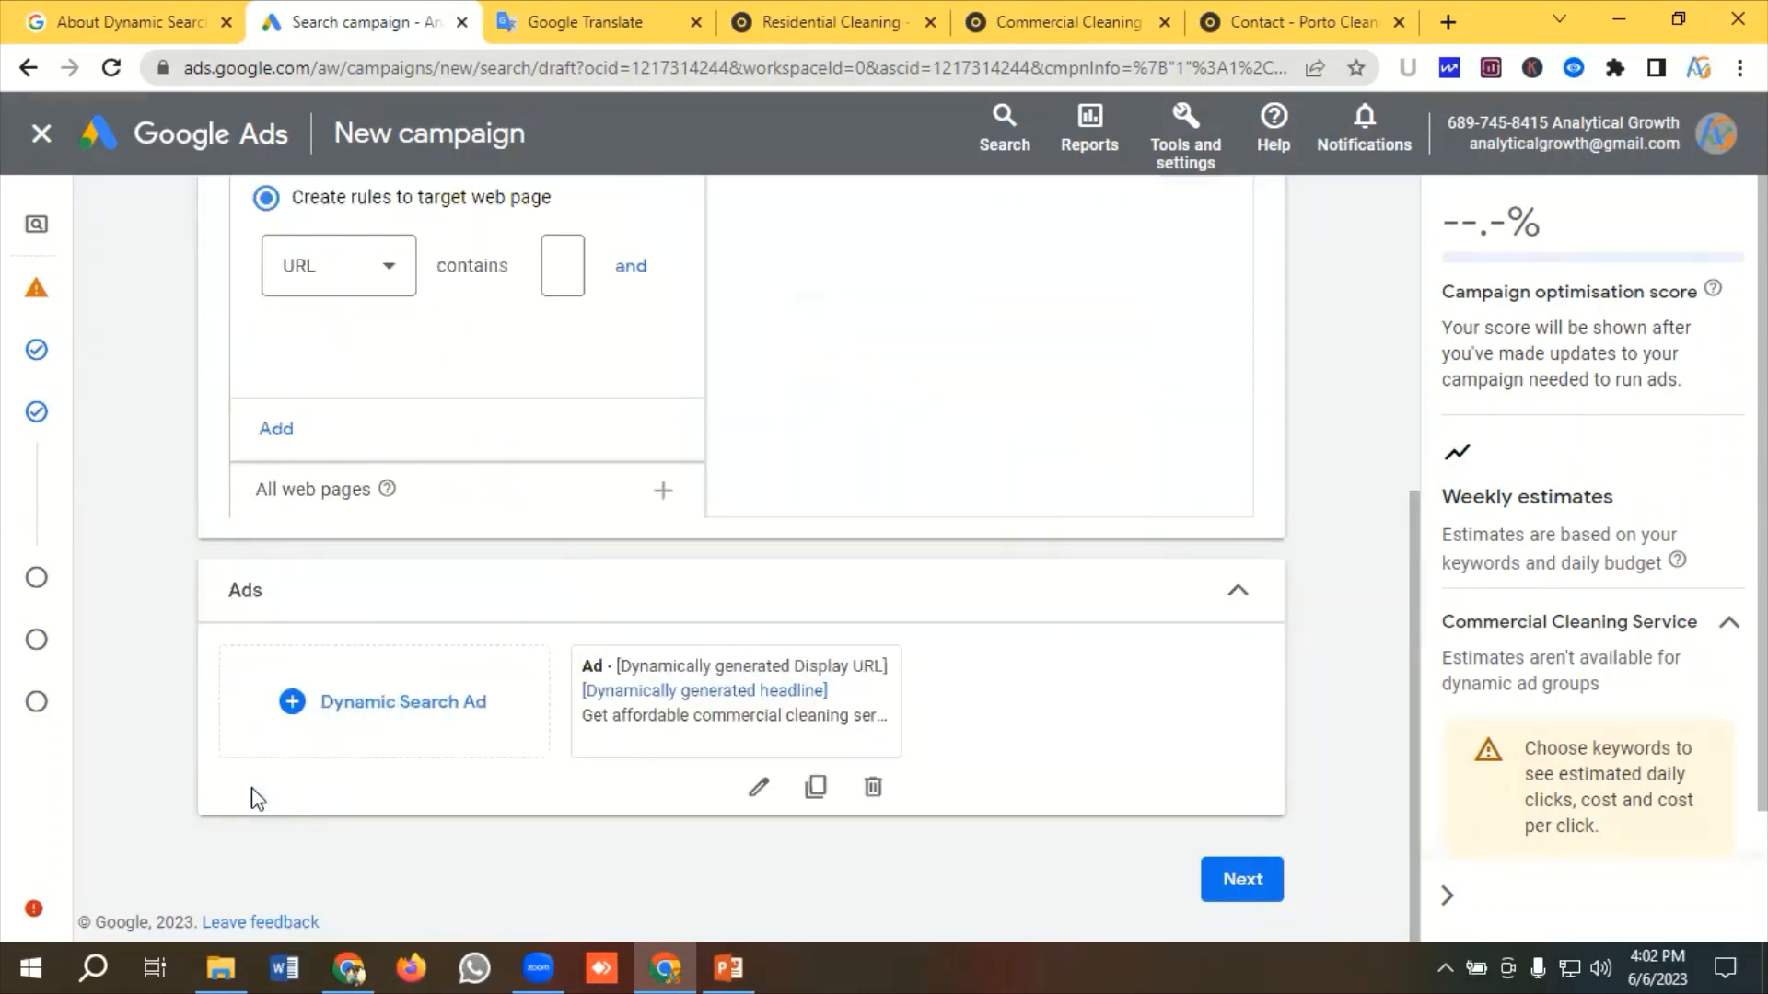
left_click(1243, 880)
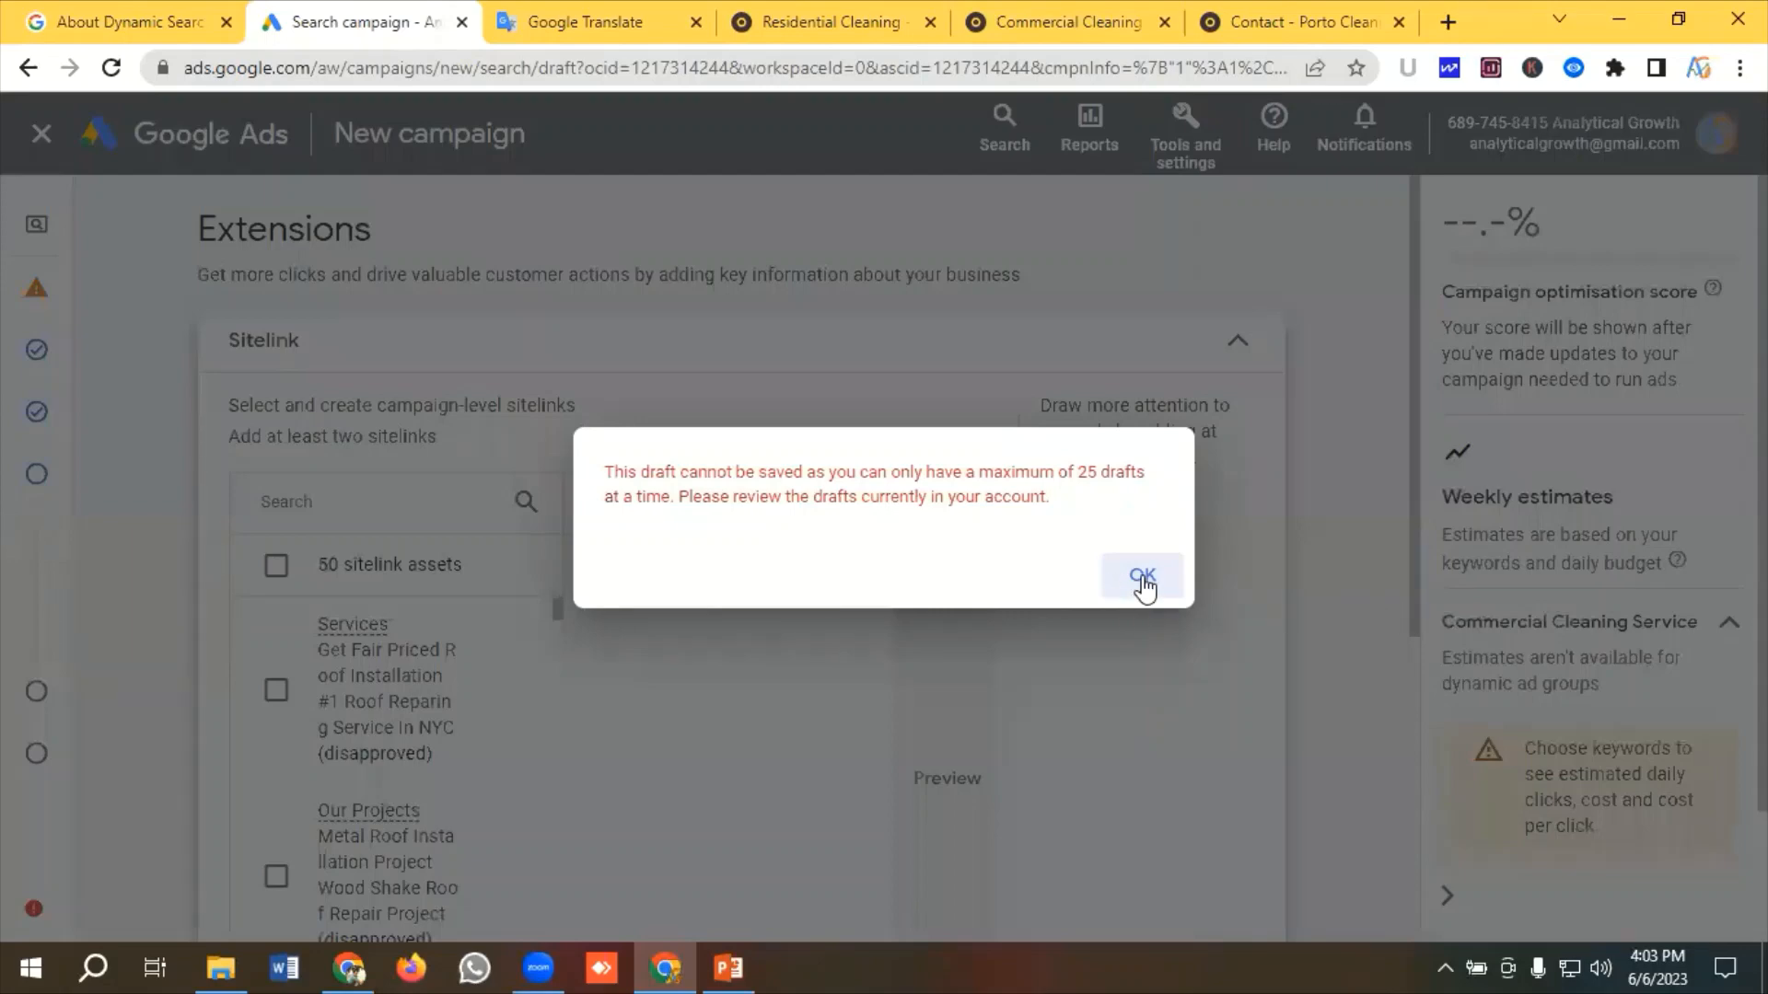
Dismiss the draft-limit message, open the Callout extension and start adding a new callout
left_click(1140, 580)
scroll(249, 629, "down", 2)
scroll(249, 629, "down", 1)
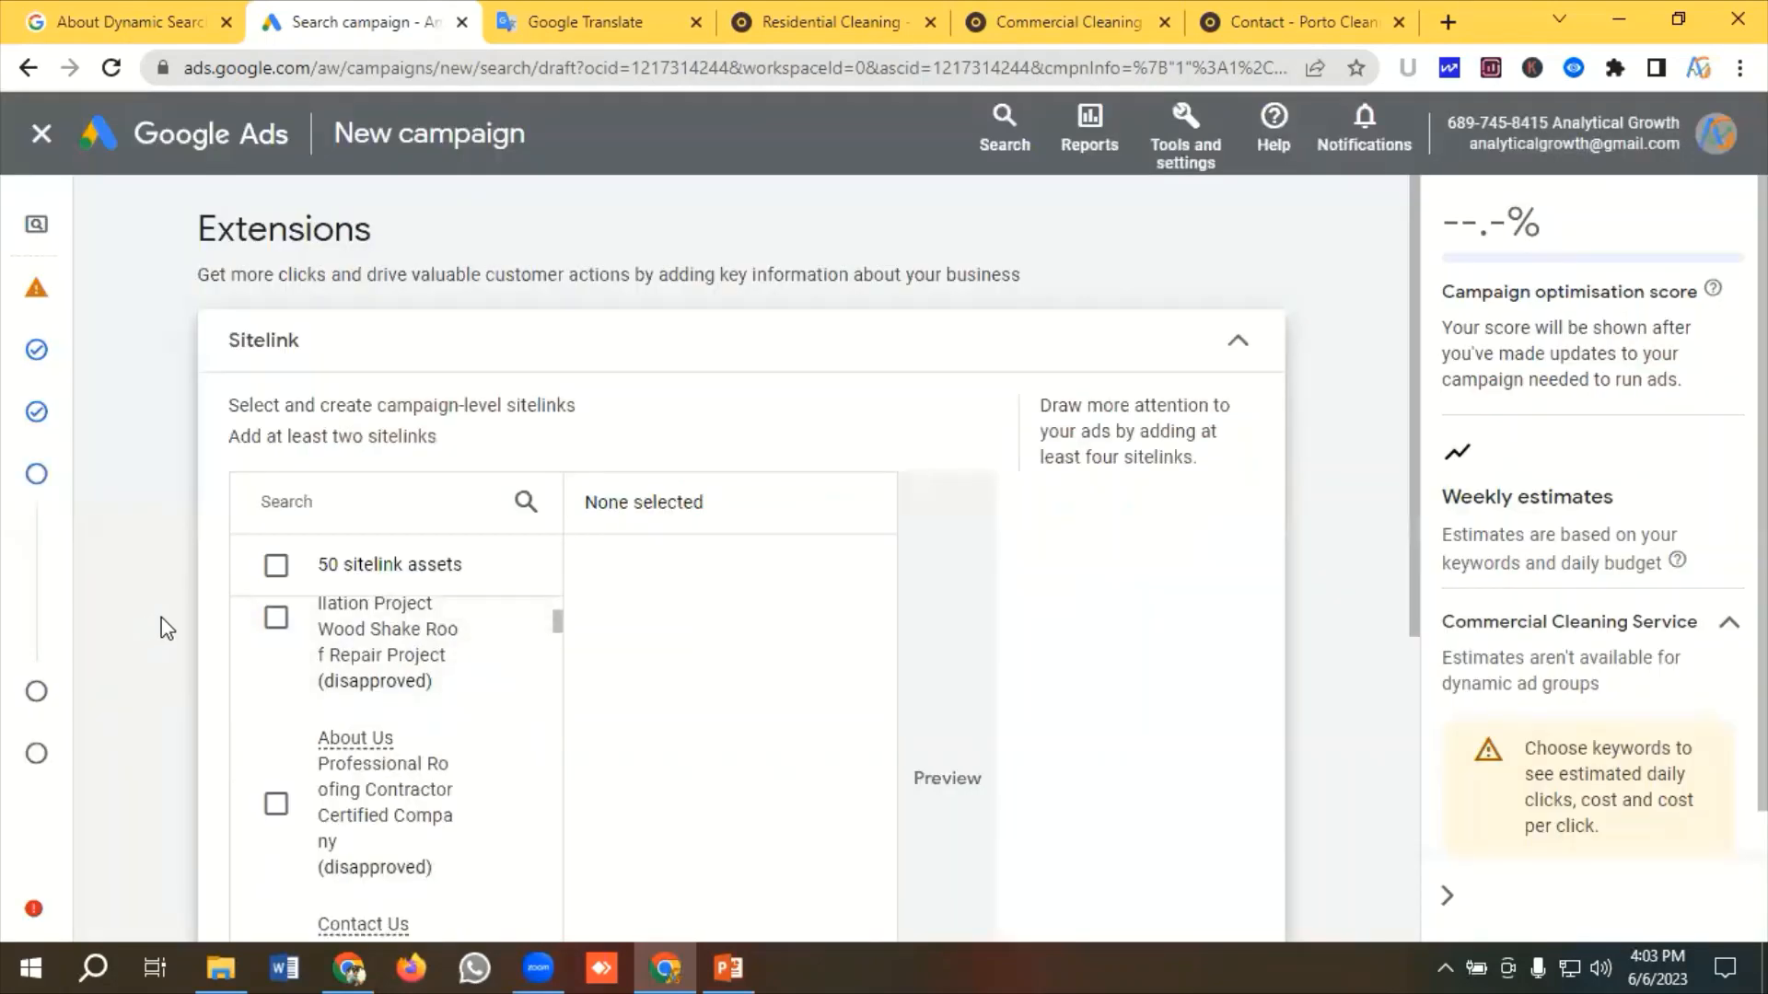
scroll(212, 637, "down", 5)
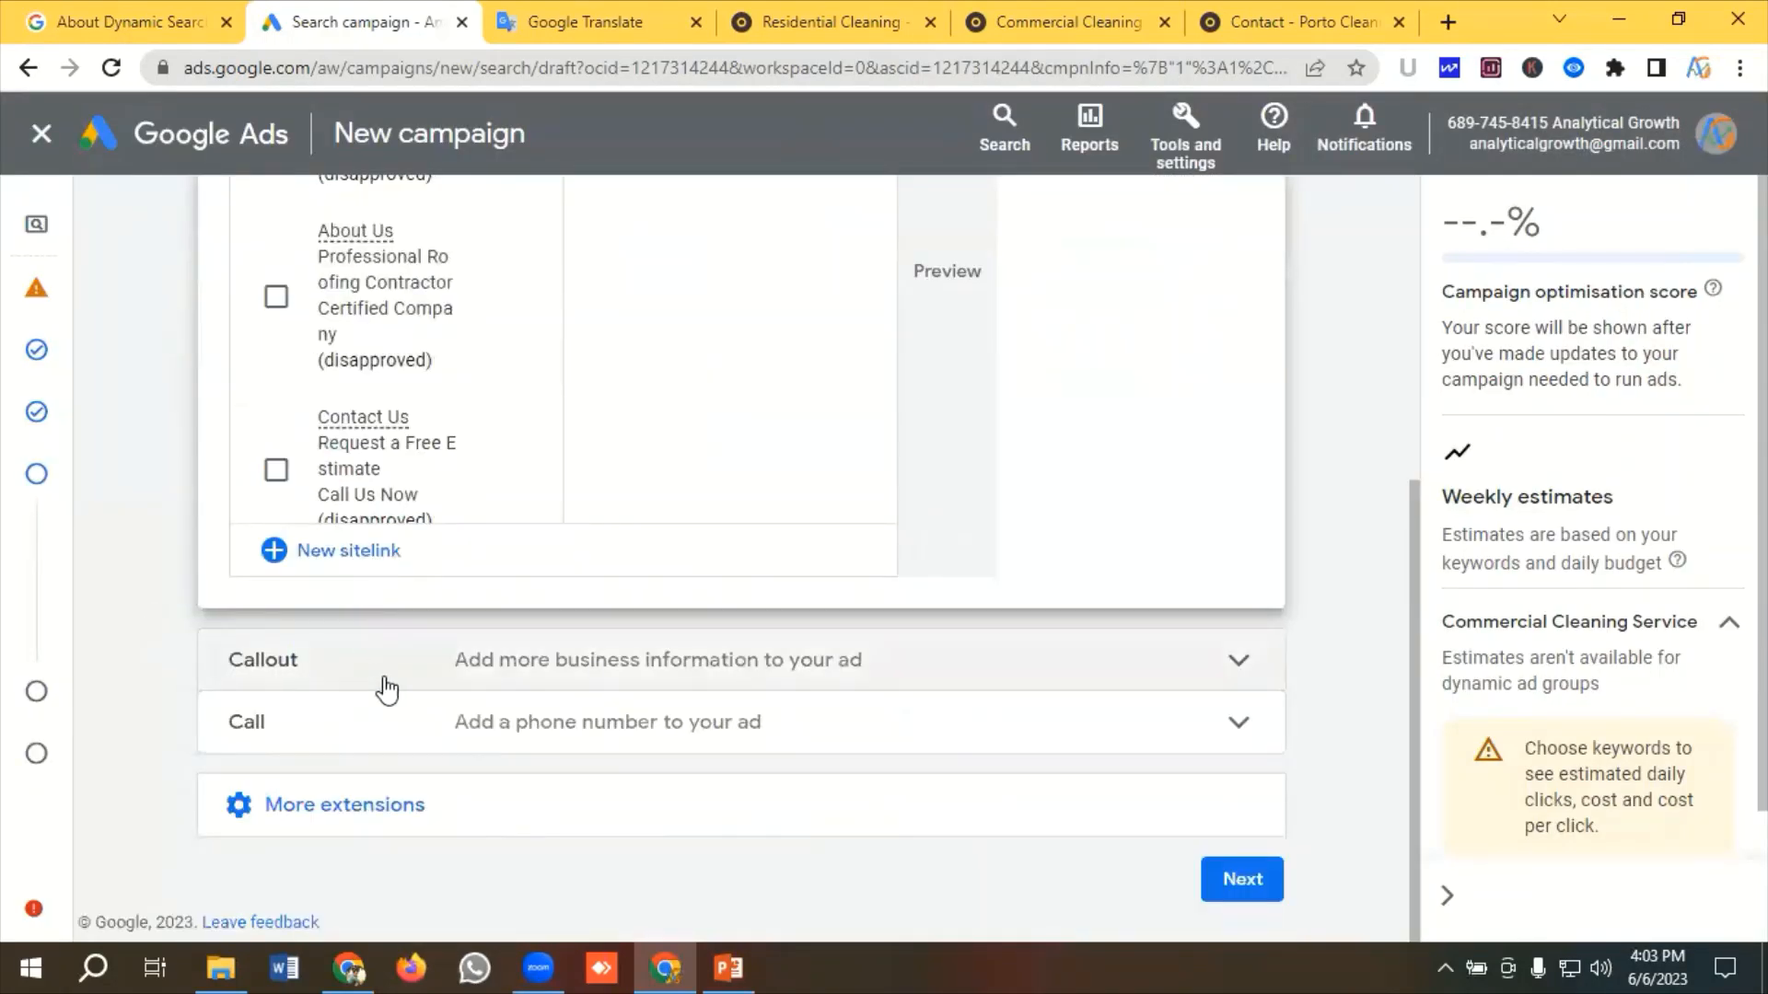
left_click(492, 668)
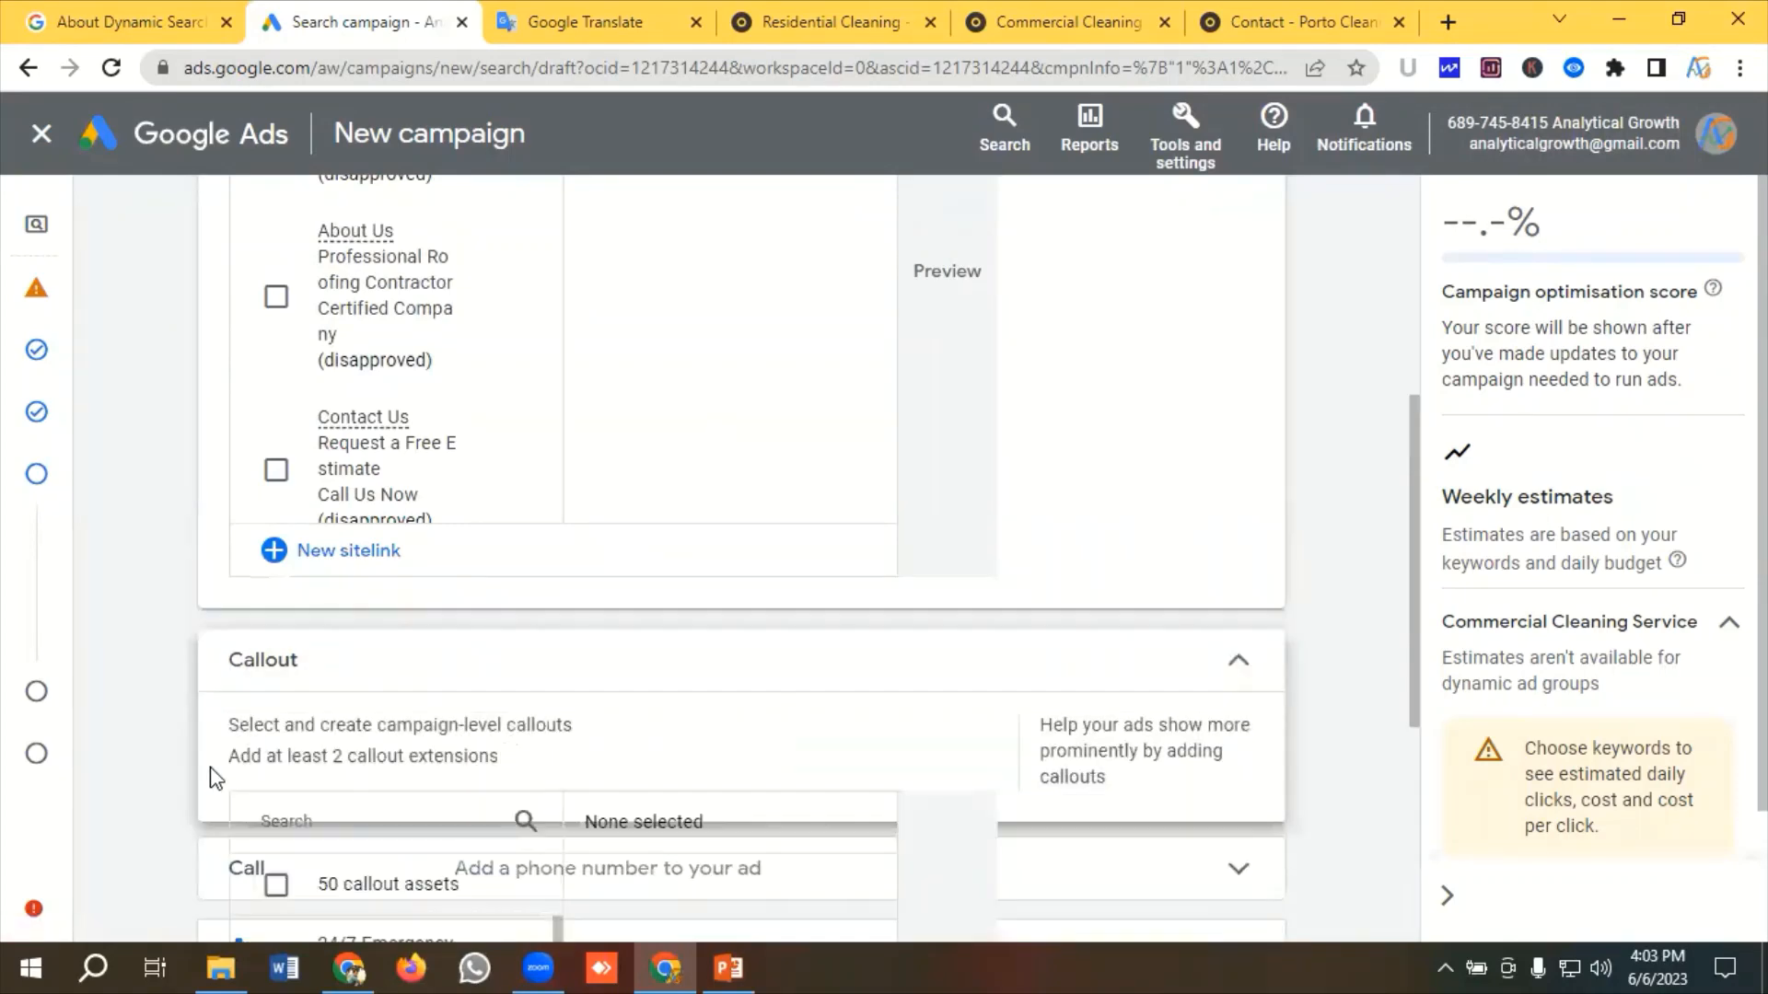
scroll(221, 776, "down", 1)
scroll(223, 773, "down", 7)
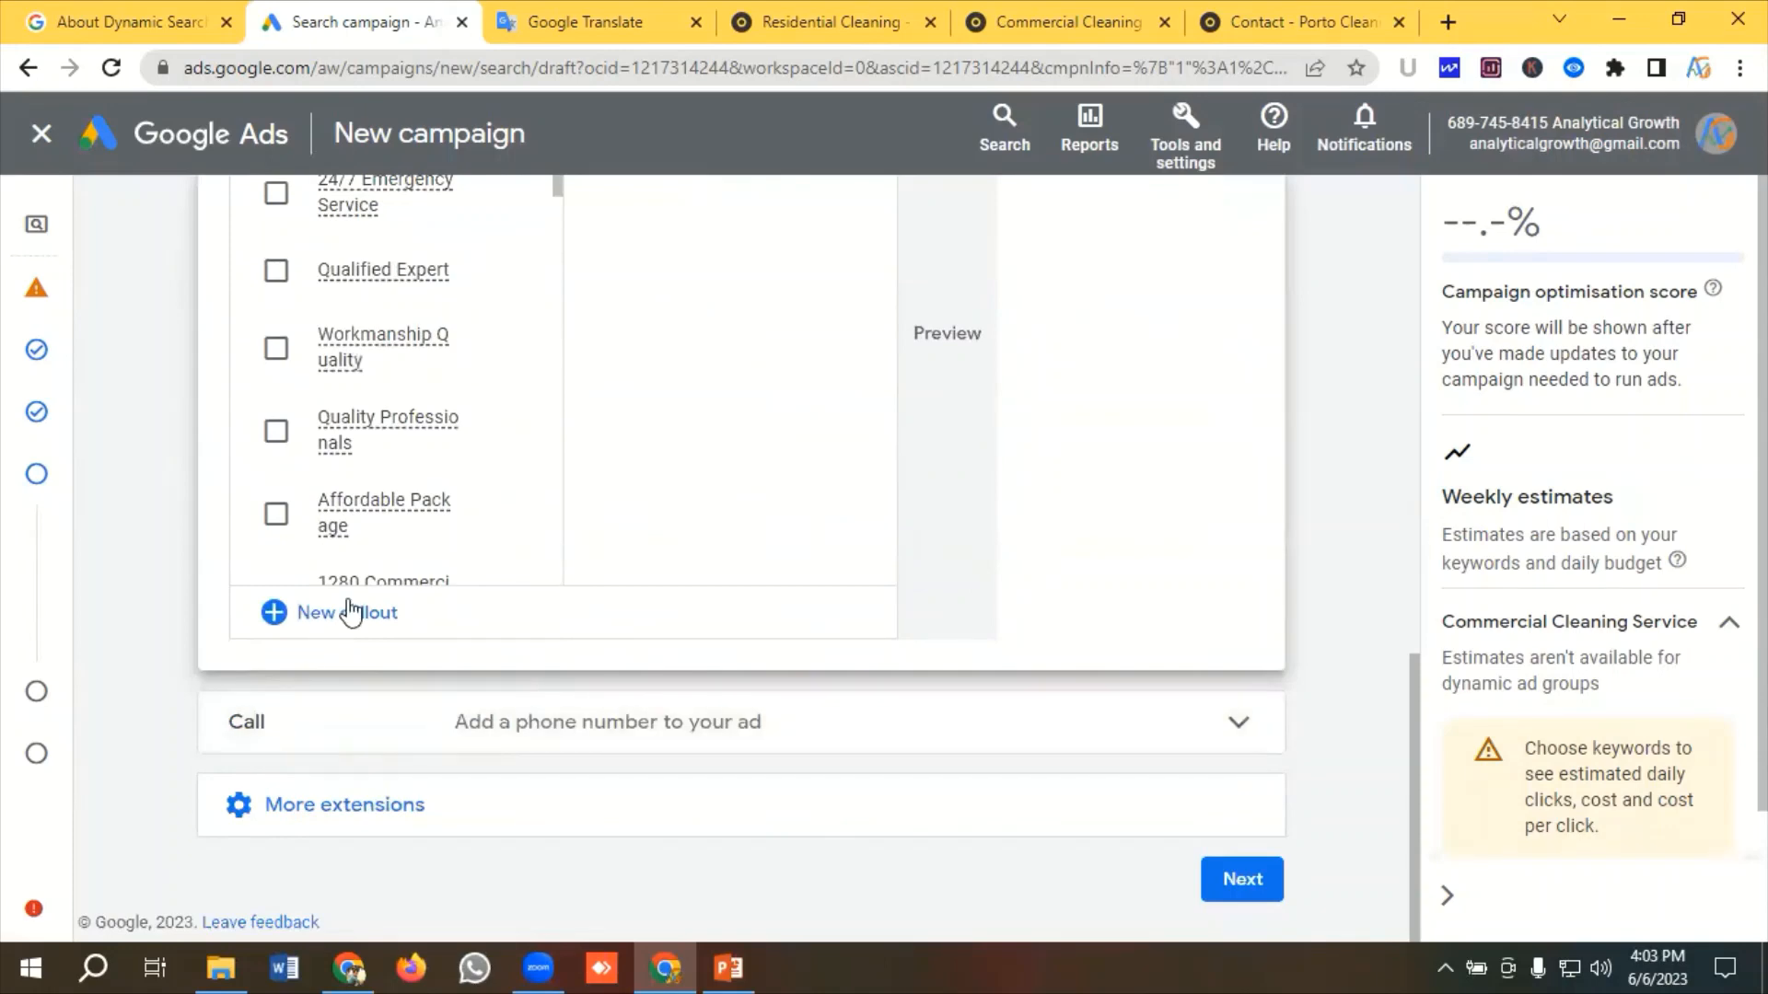
left_click(348, 617)
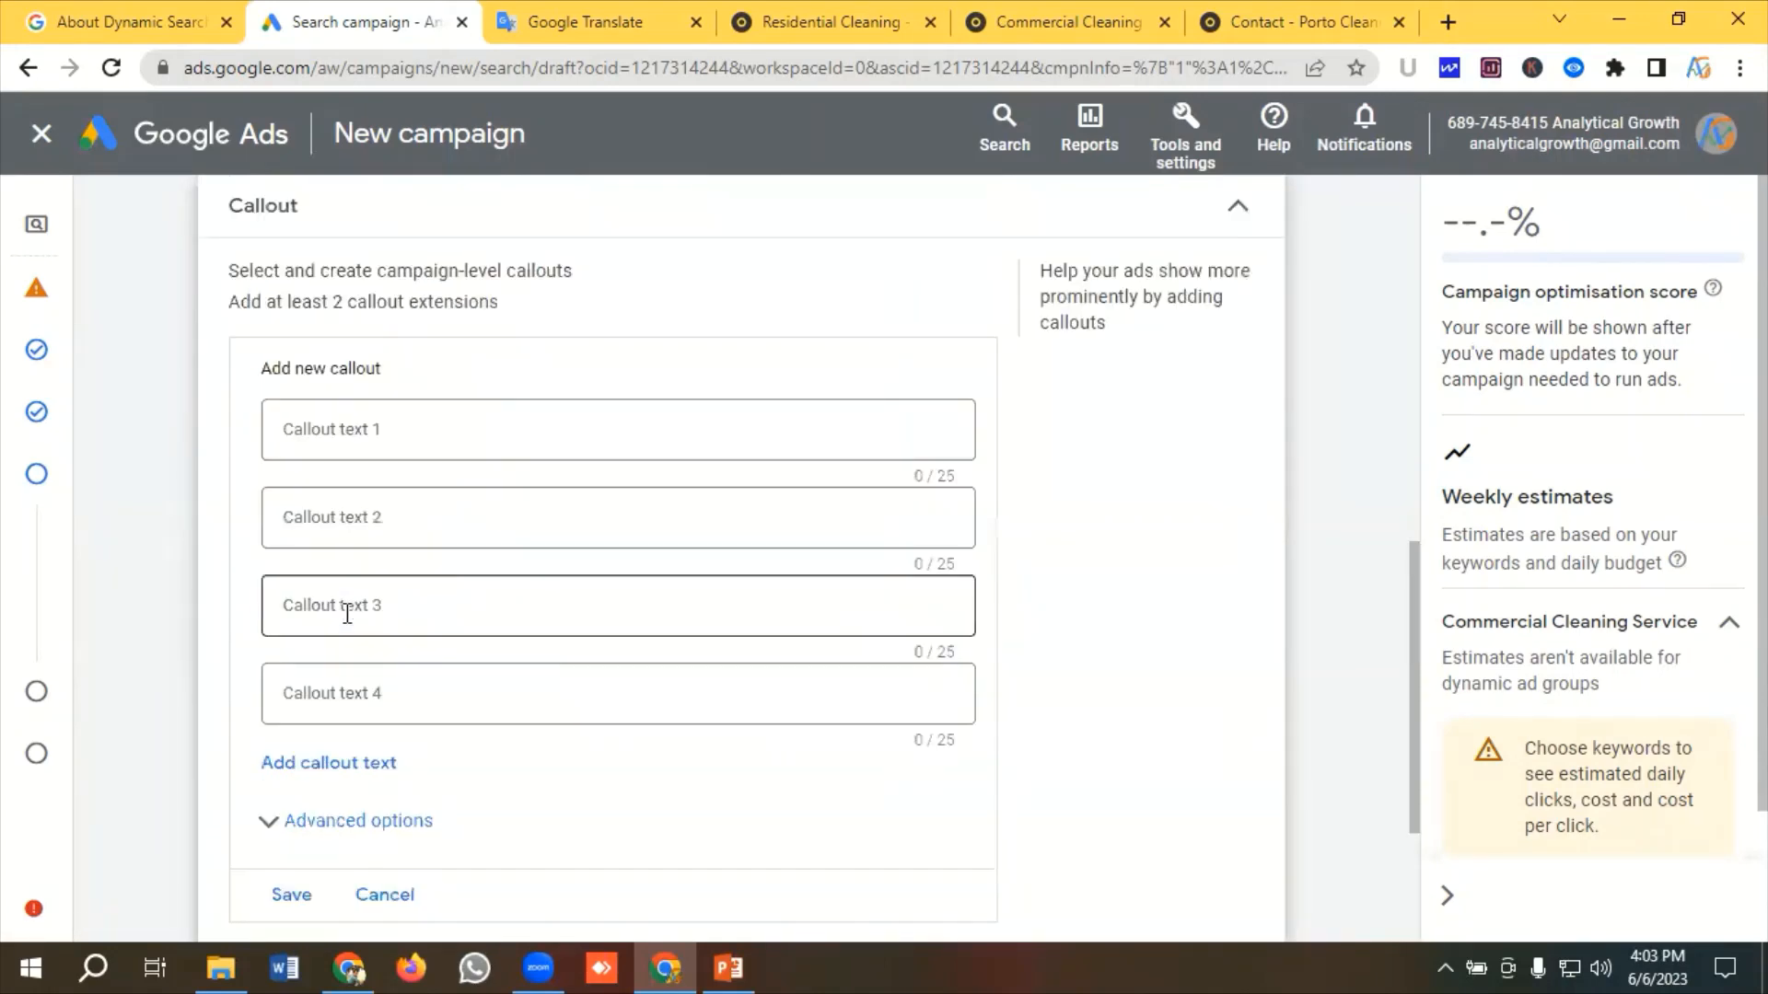
Copy 25+ Years In The Business from the translation text and paste it as Callout text 1
left_click(389, 440)
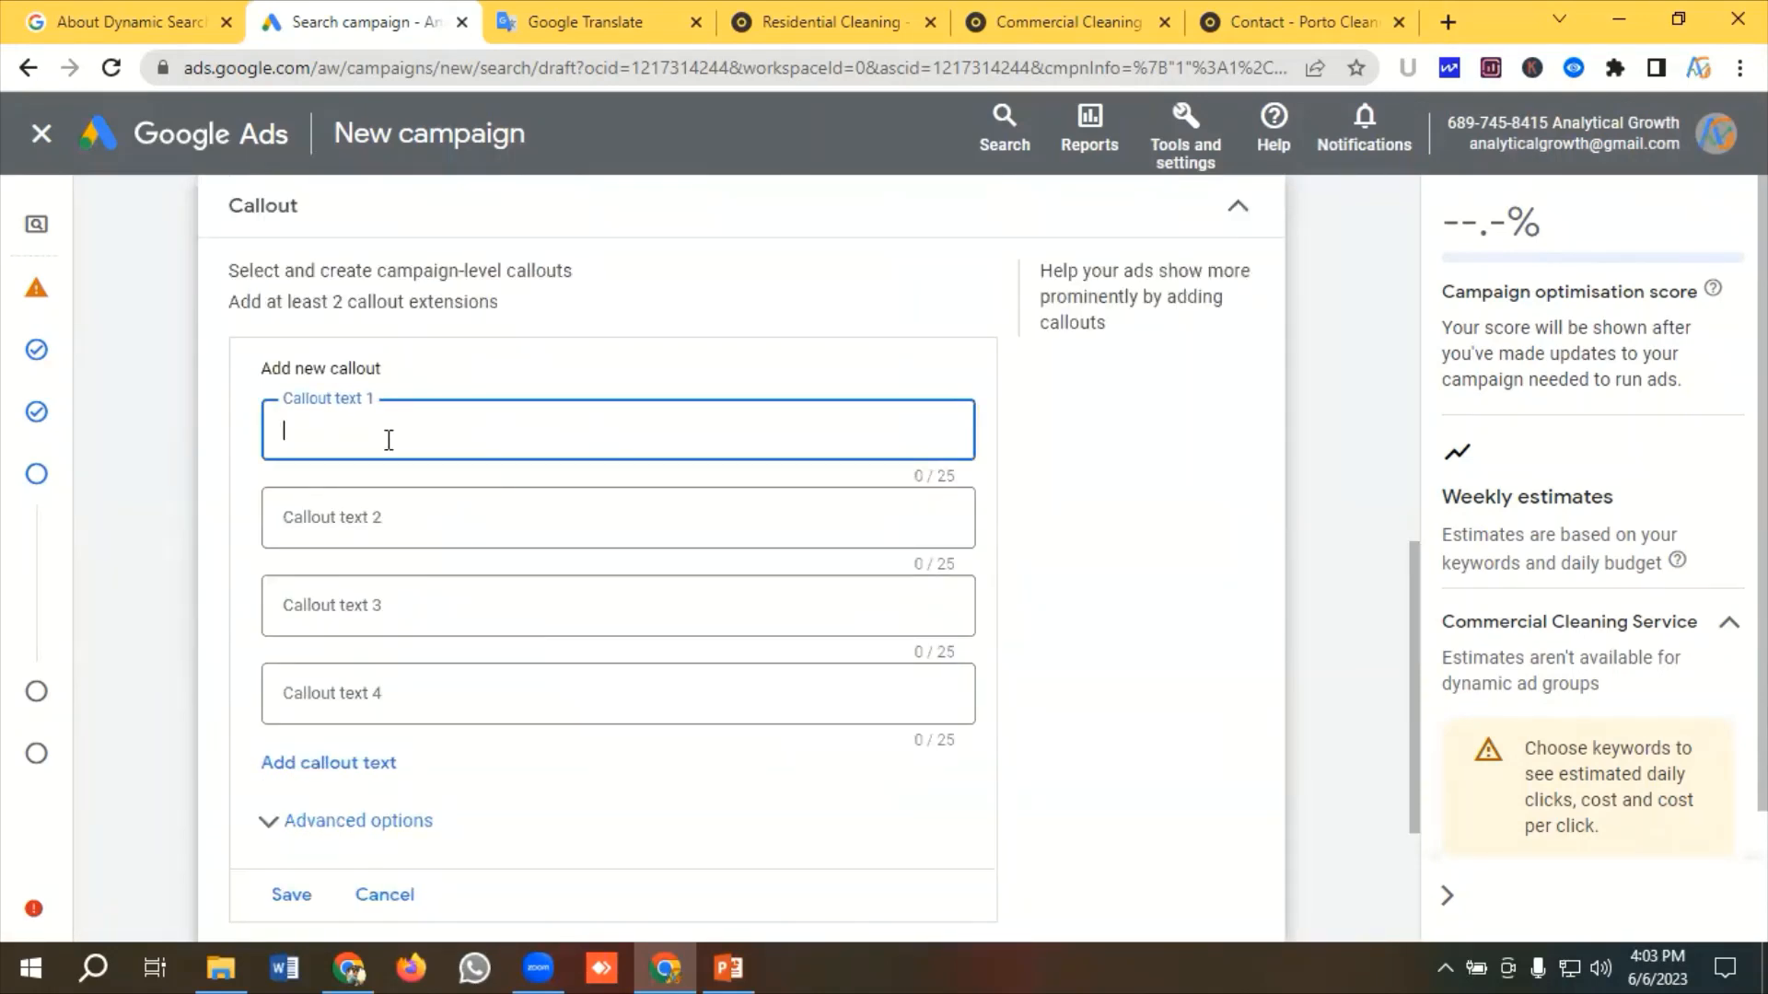
left_click(580, 25)
scroll(237, 567, "down", 7)
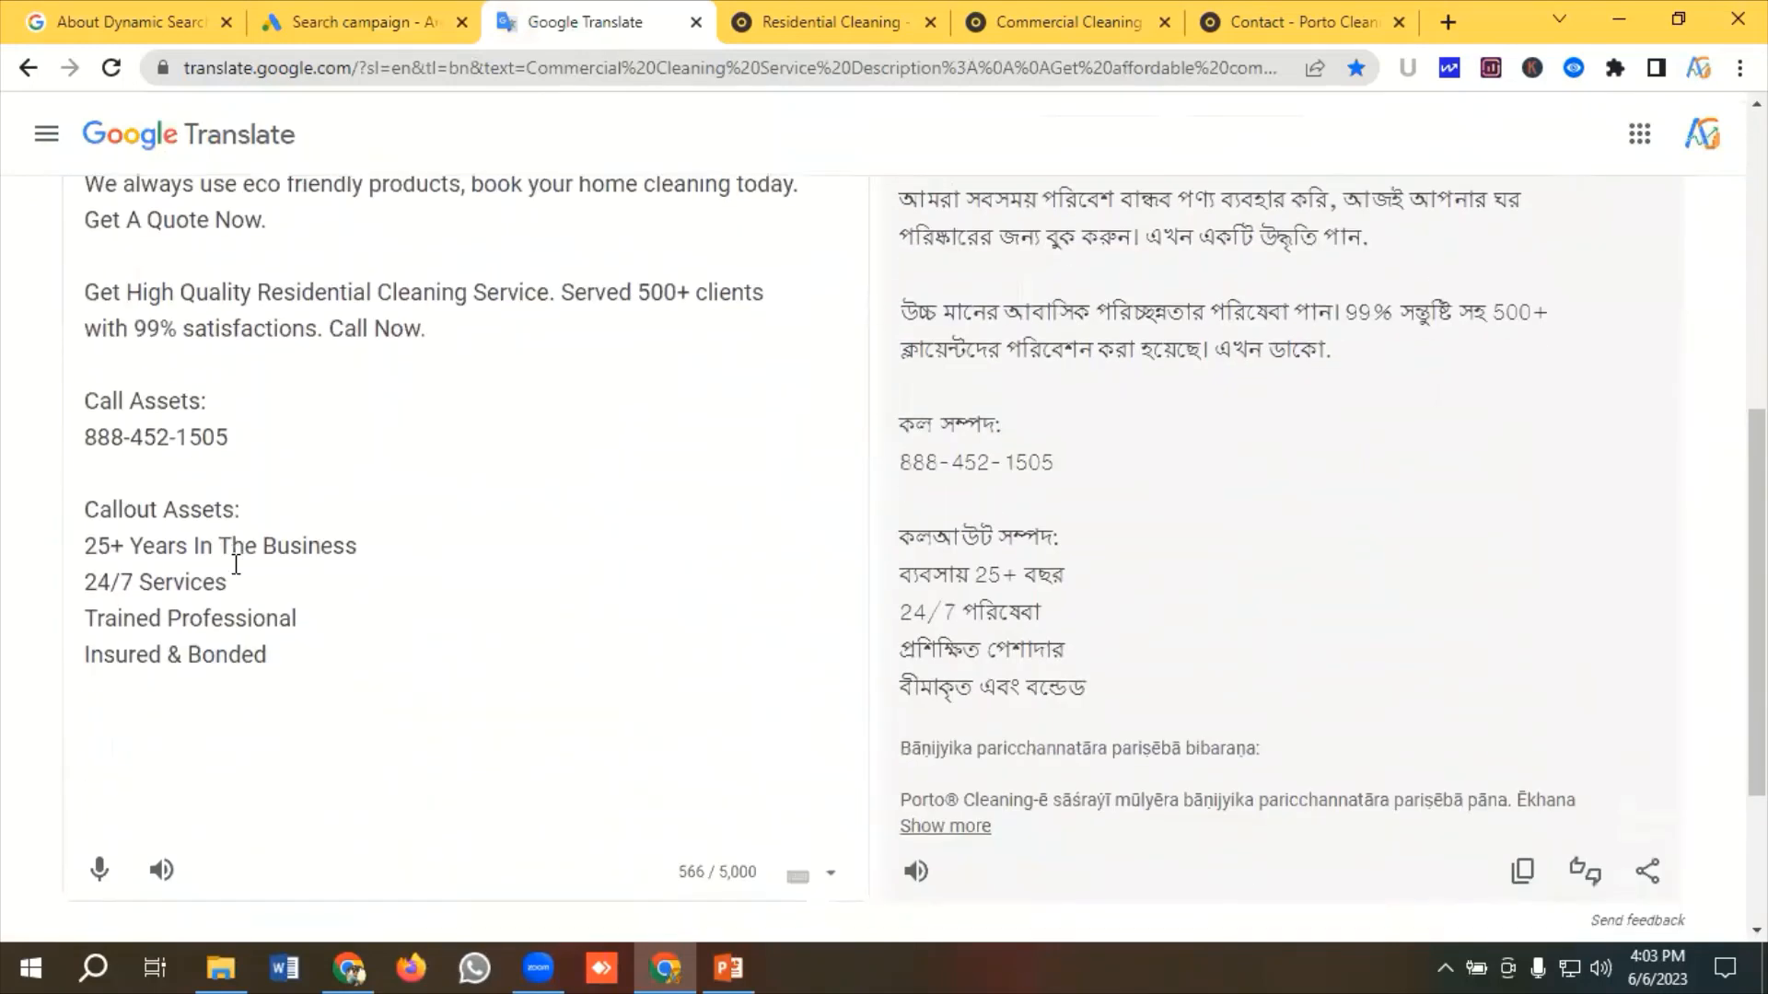
left_click_drag(384, 554, 84, 553)
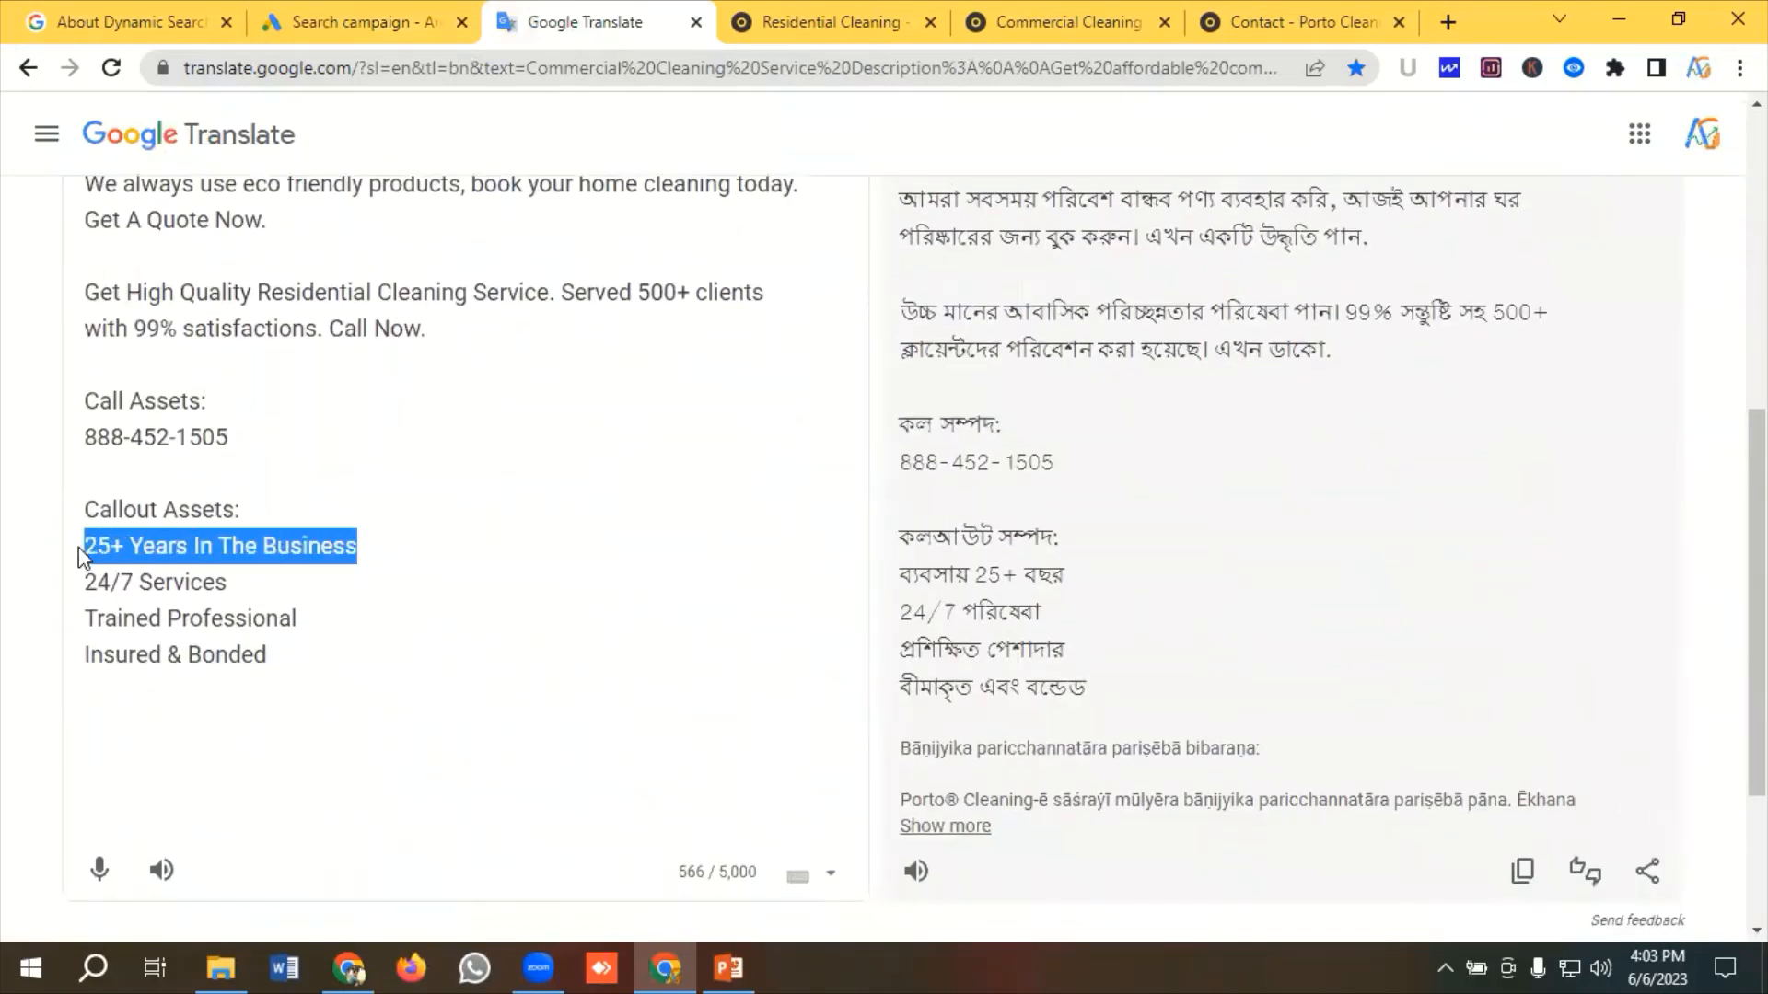
right_click(137, 546)
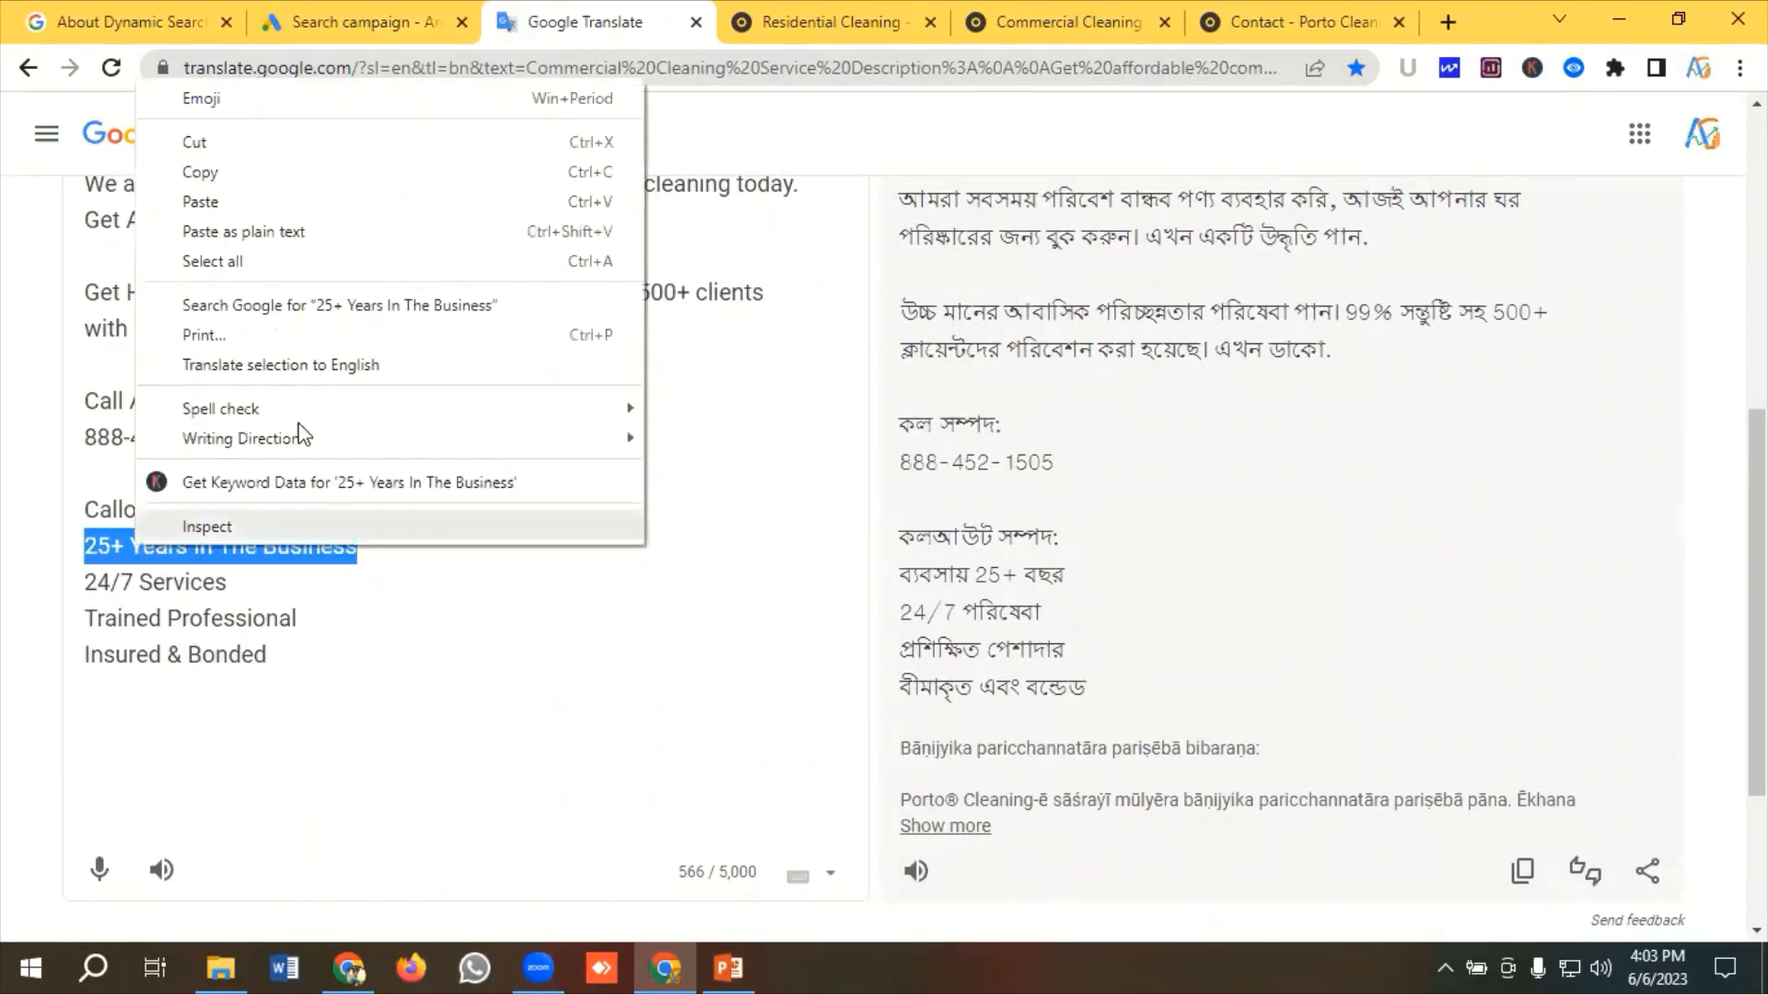
left_click(207, 171)
left_click(348, 19)
left_click(415, 410)
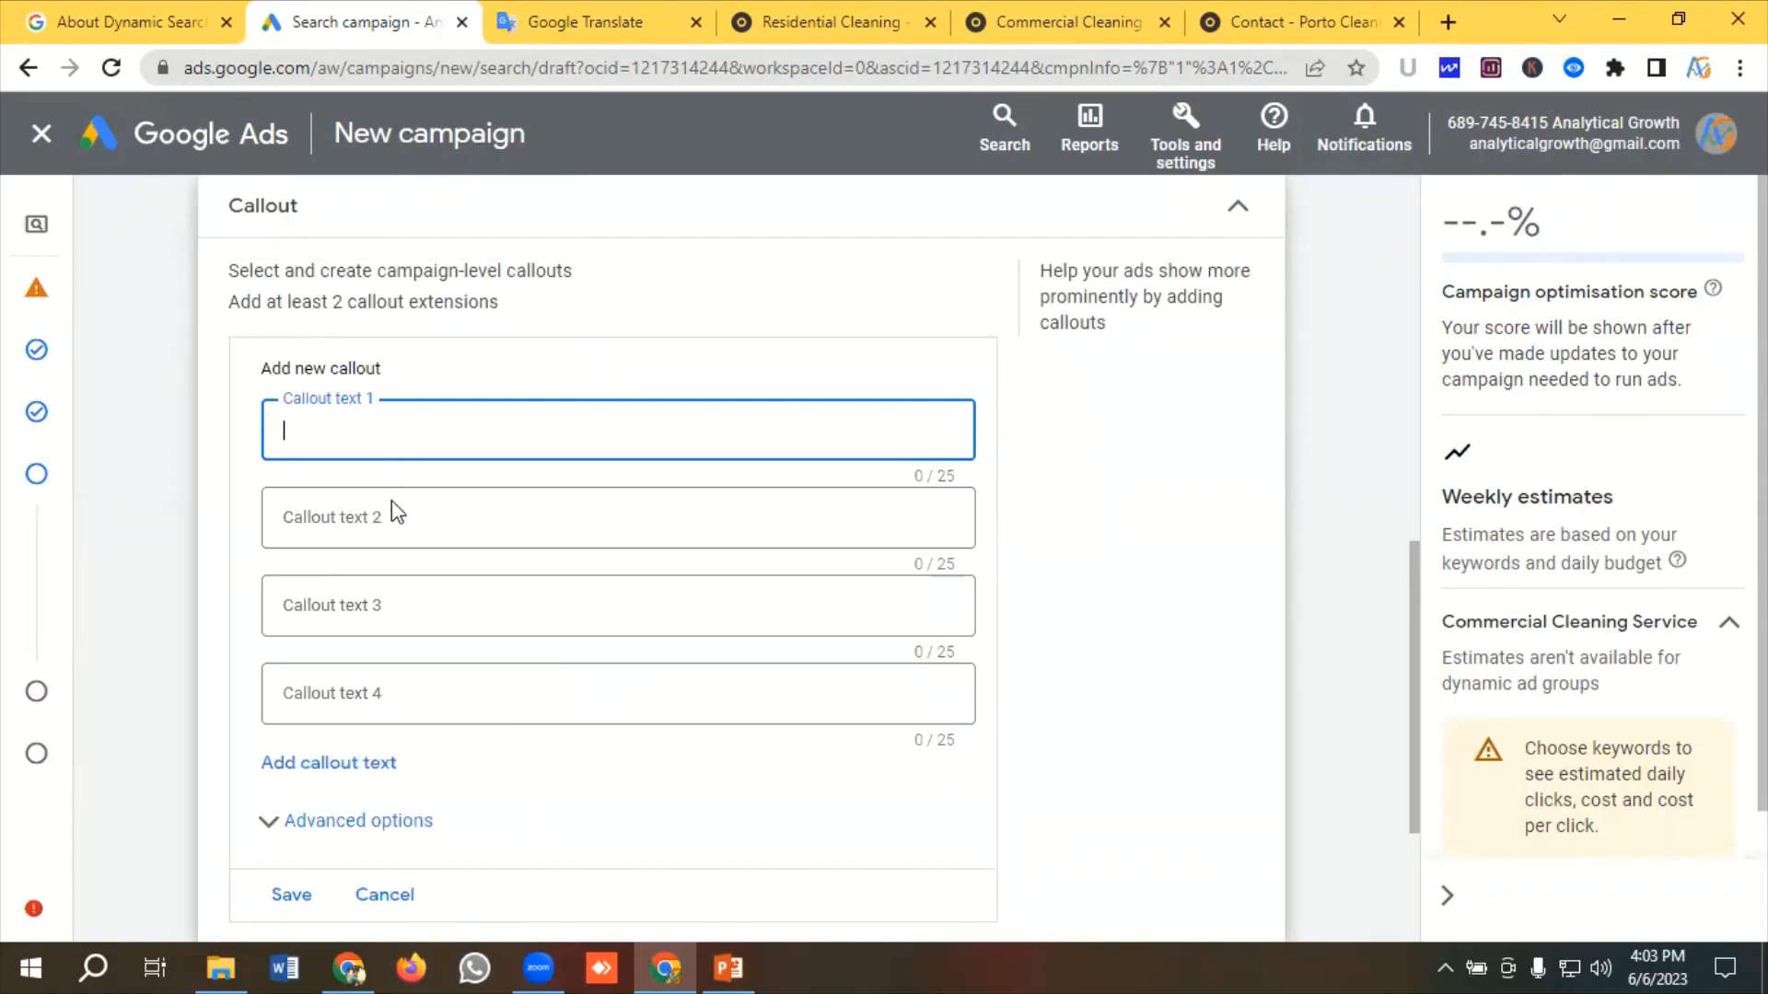
key("ctrl+v")
Copy 24/7 Services from the translation text and paste it as Callout text 2
left_click(568, 17)
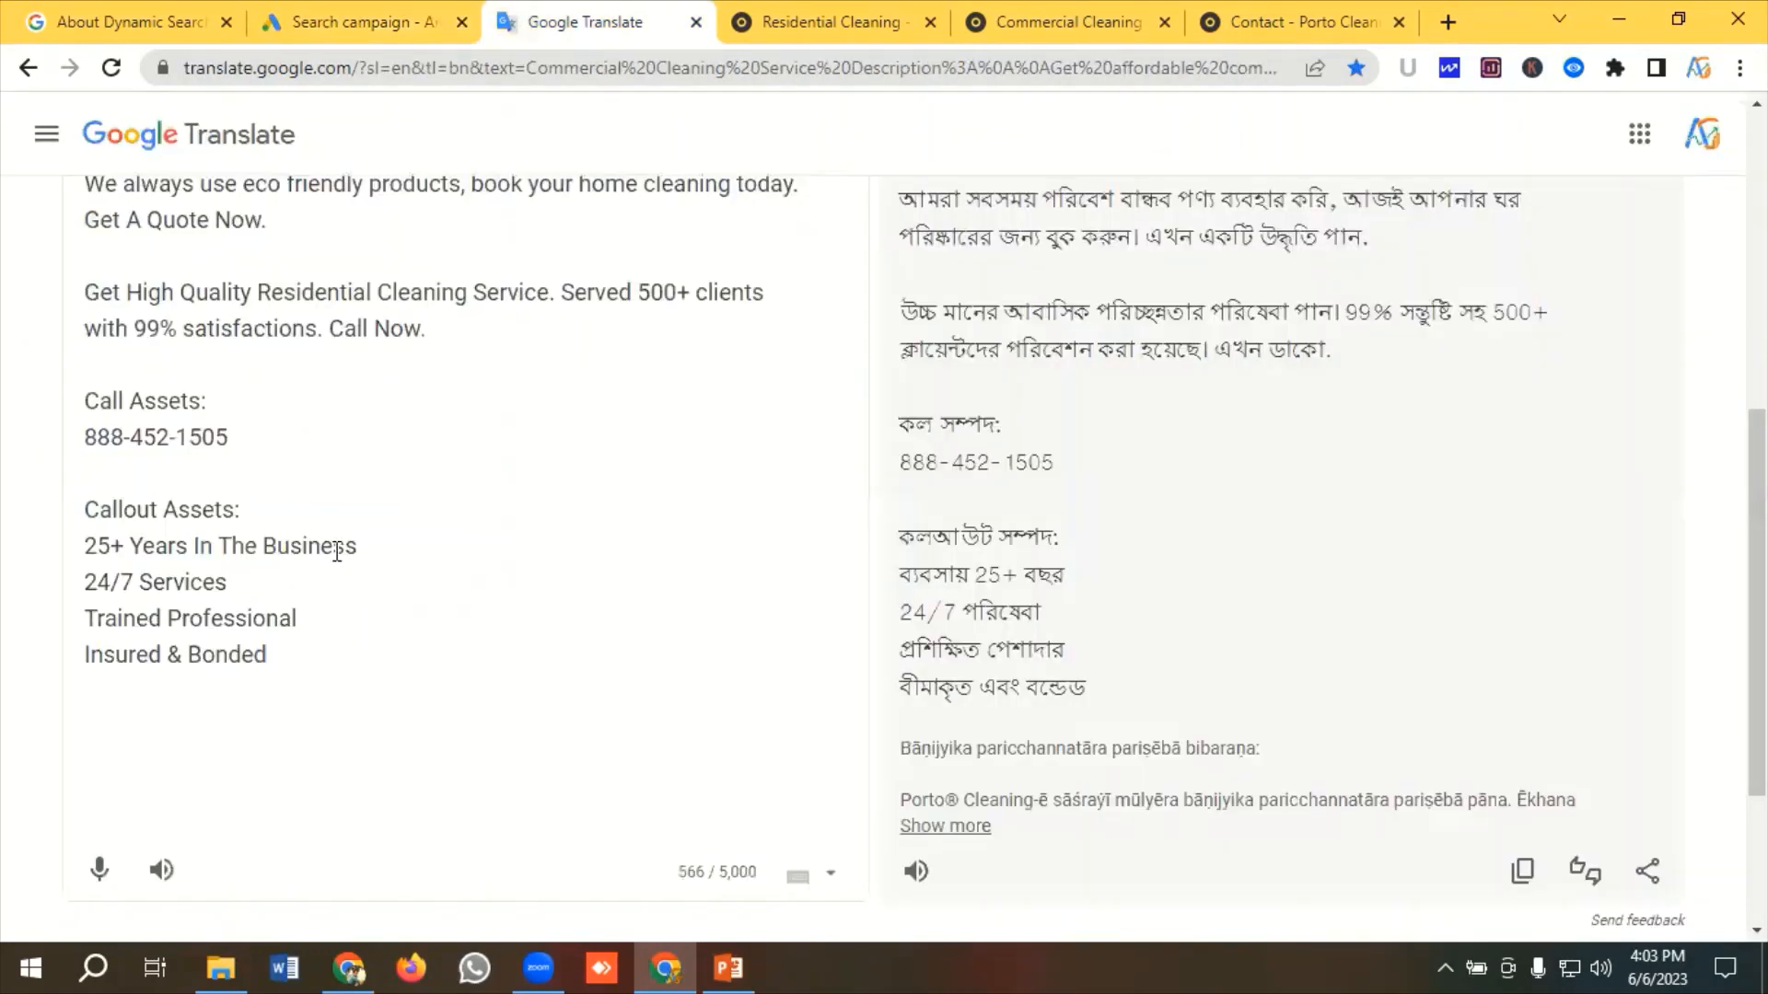
left_click_drag(228, 582, 77, 590)
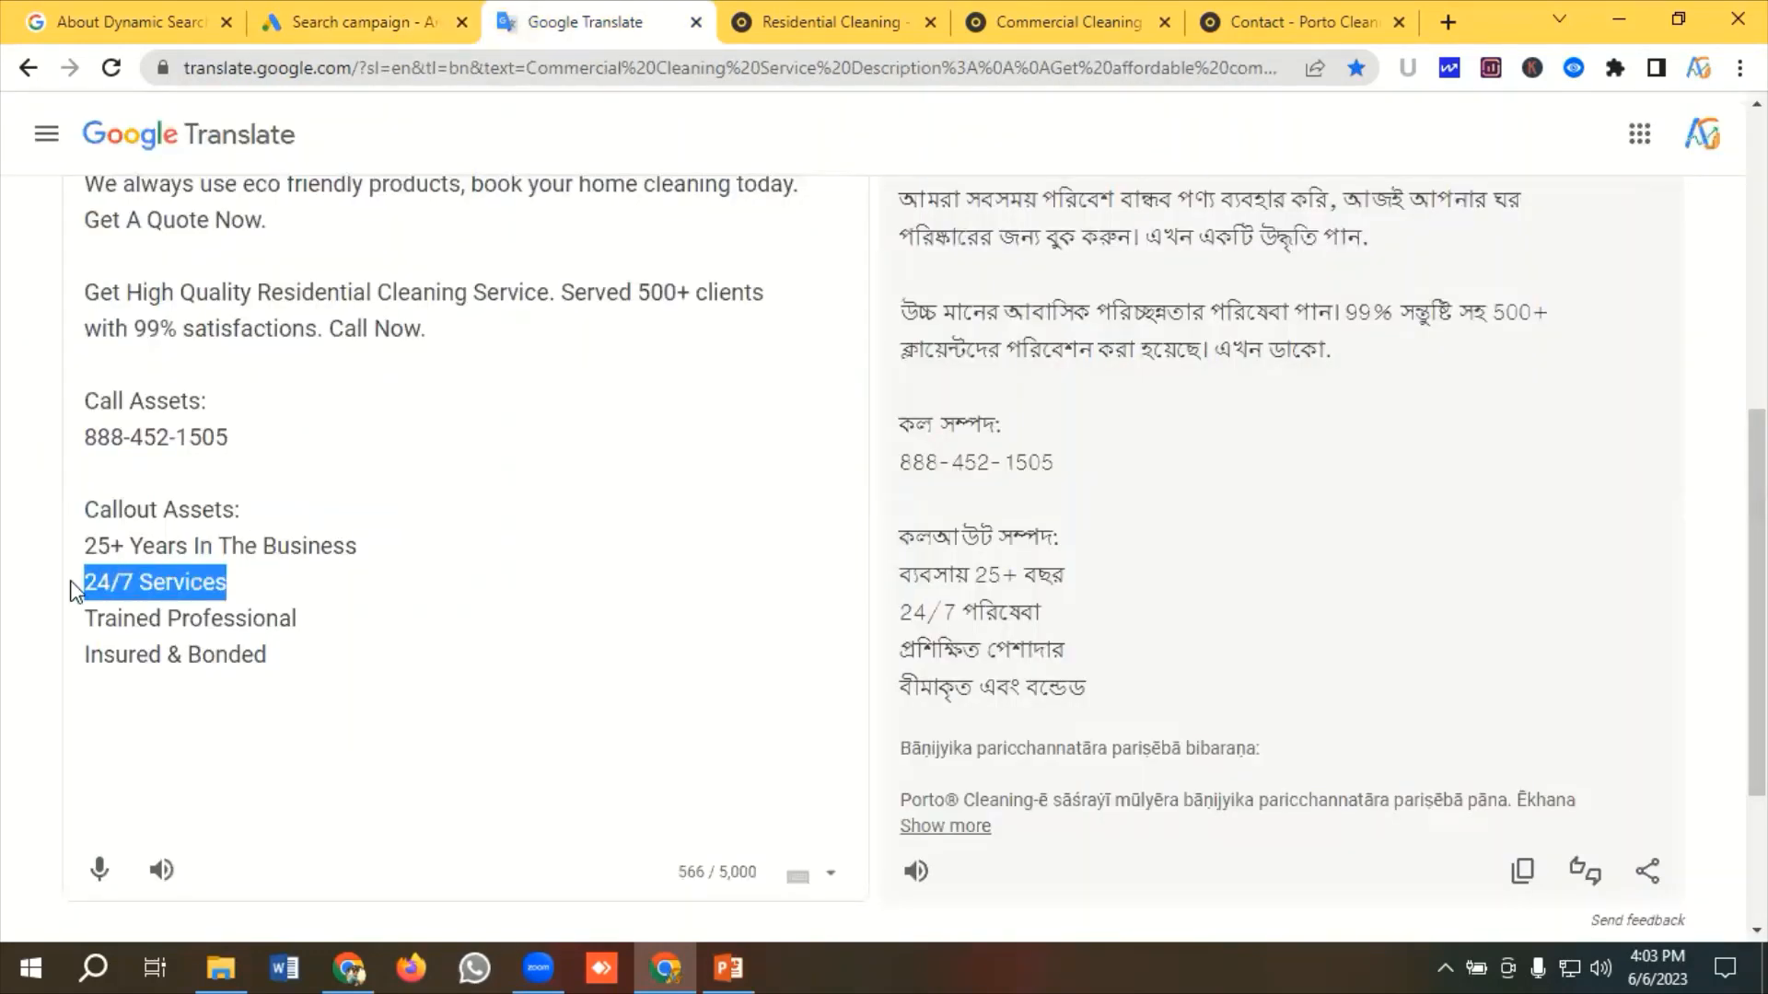
right_click(140, 580)
left_click(224, 204)
left_click(337, 20)
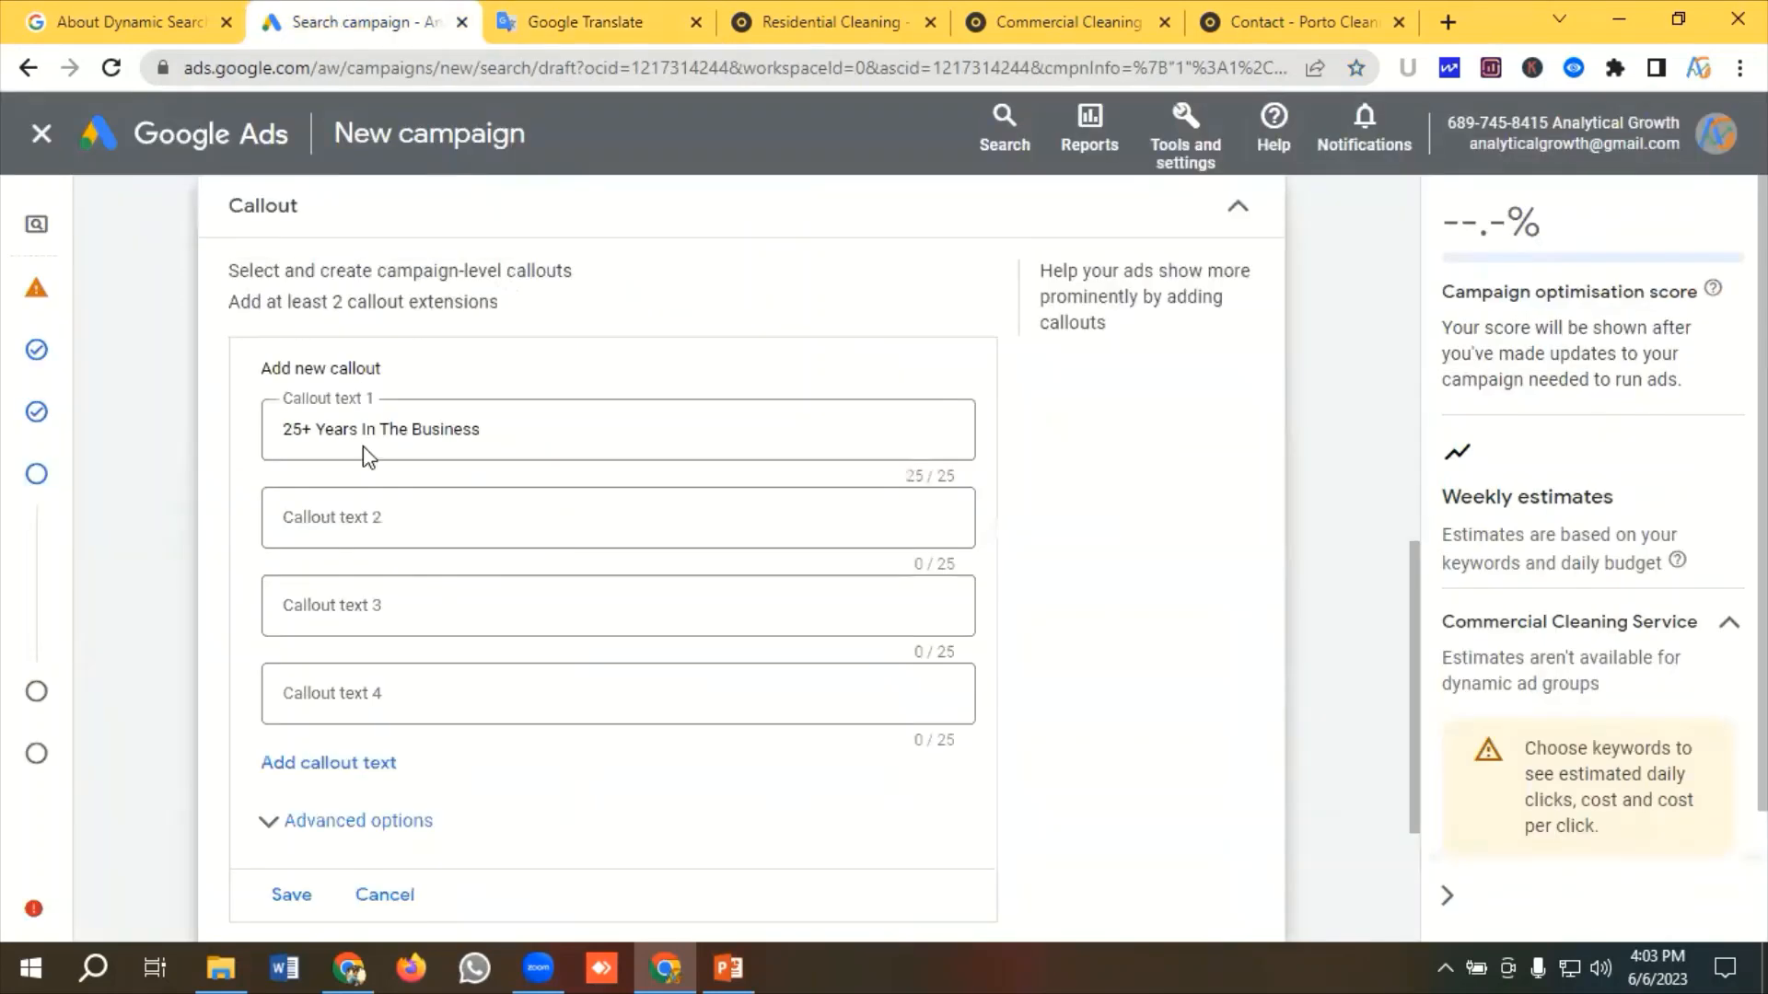
left_click(350, 514)
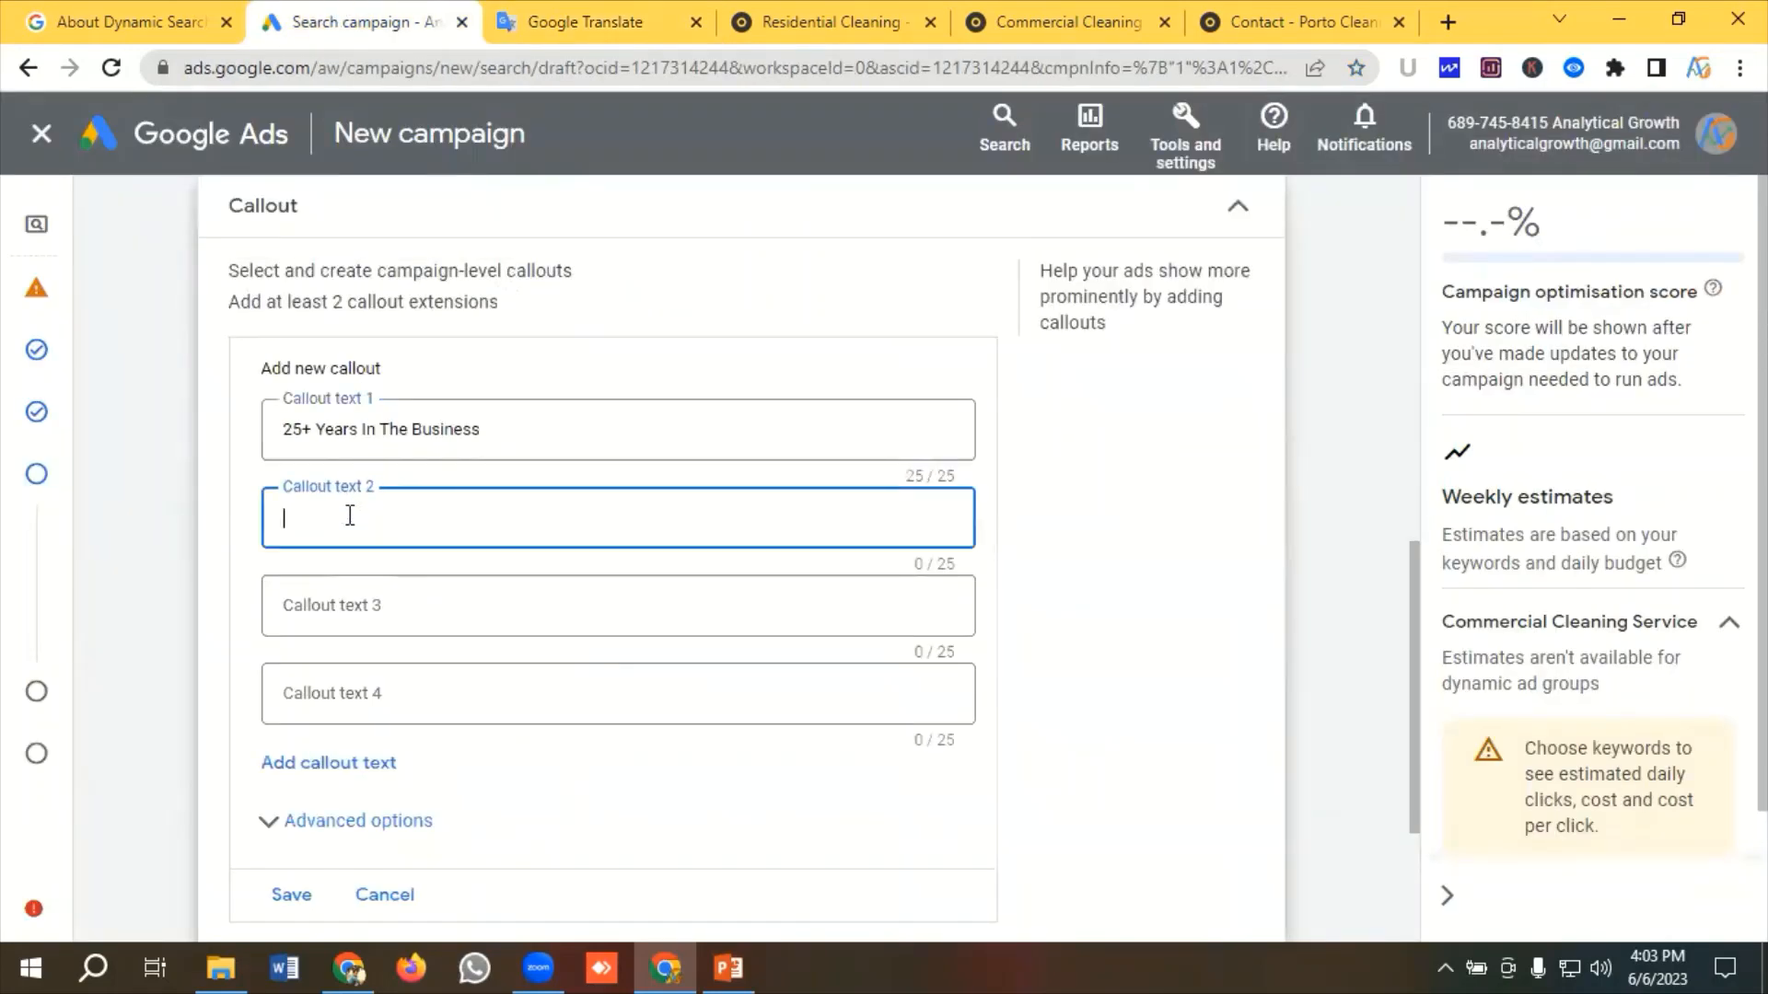
key("ctrl+v")
Copy Trained Professional from the translation text and paste it as Callout text 3
left_click(553, 22)
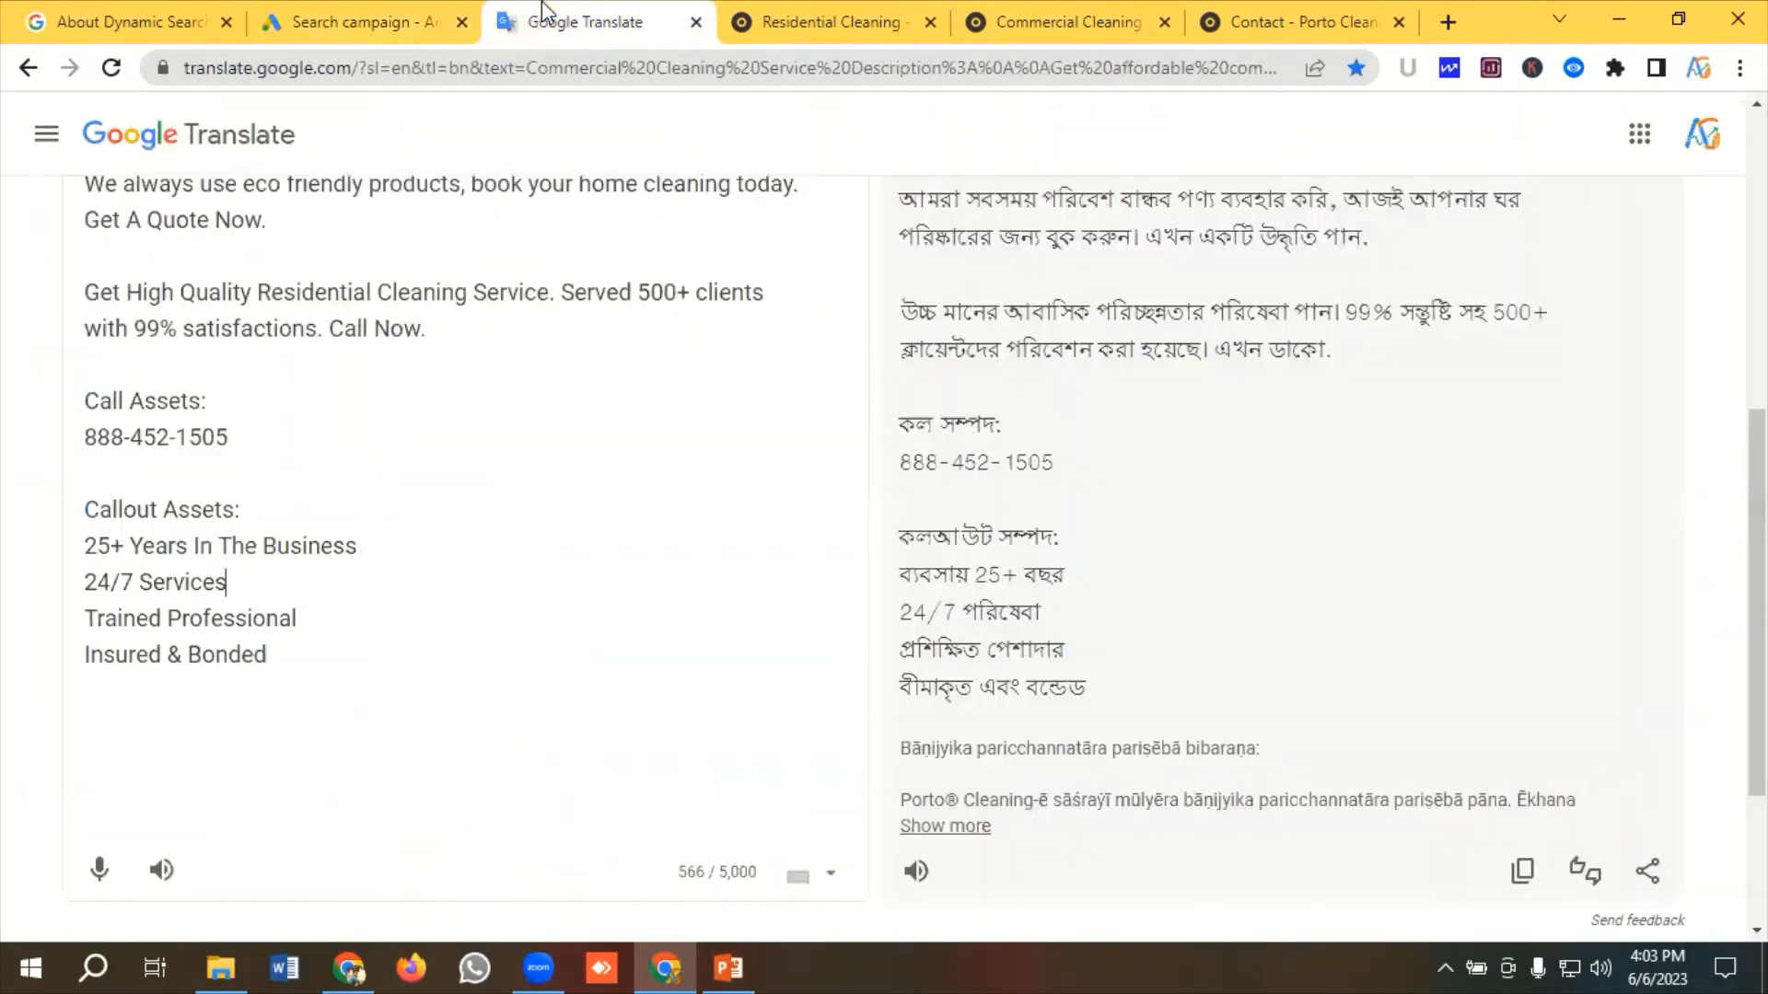
left_click_drag(308, 616, 70, 623)
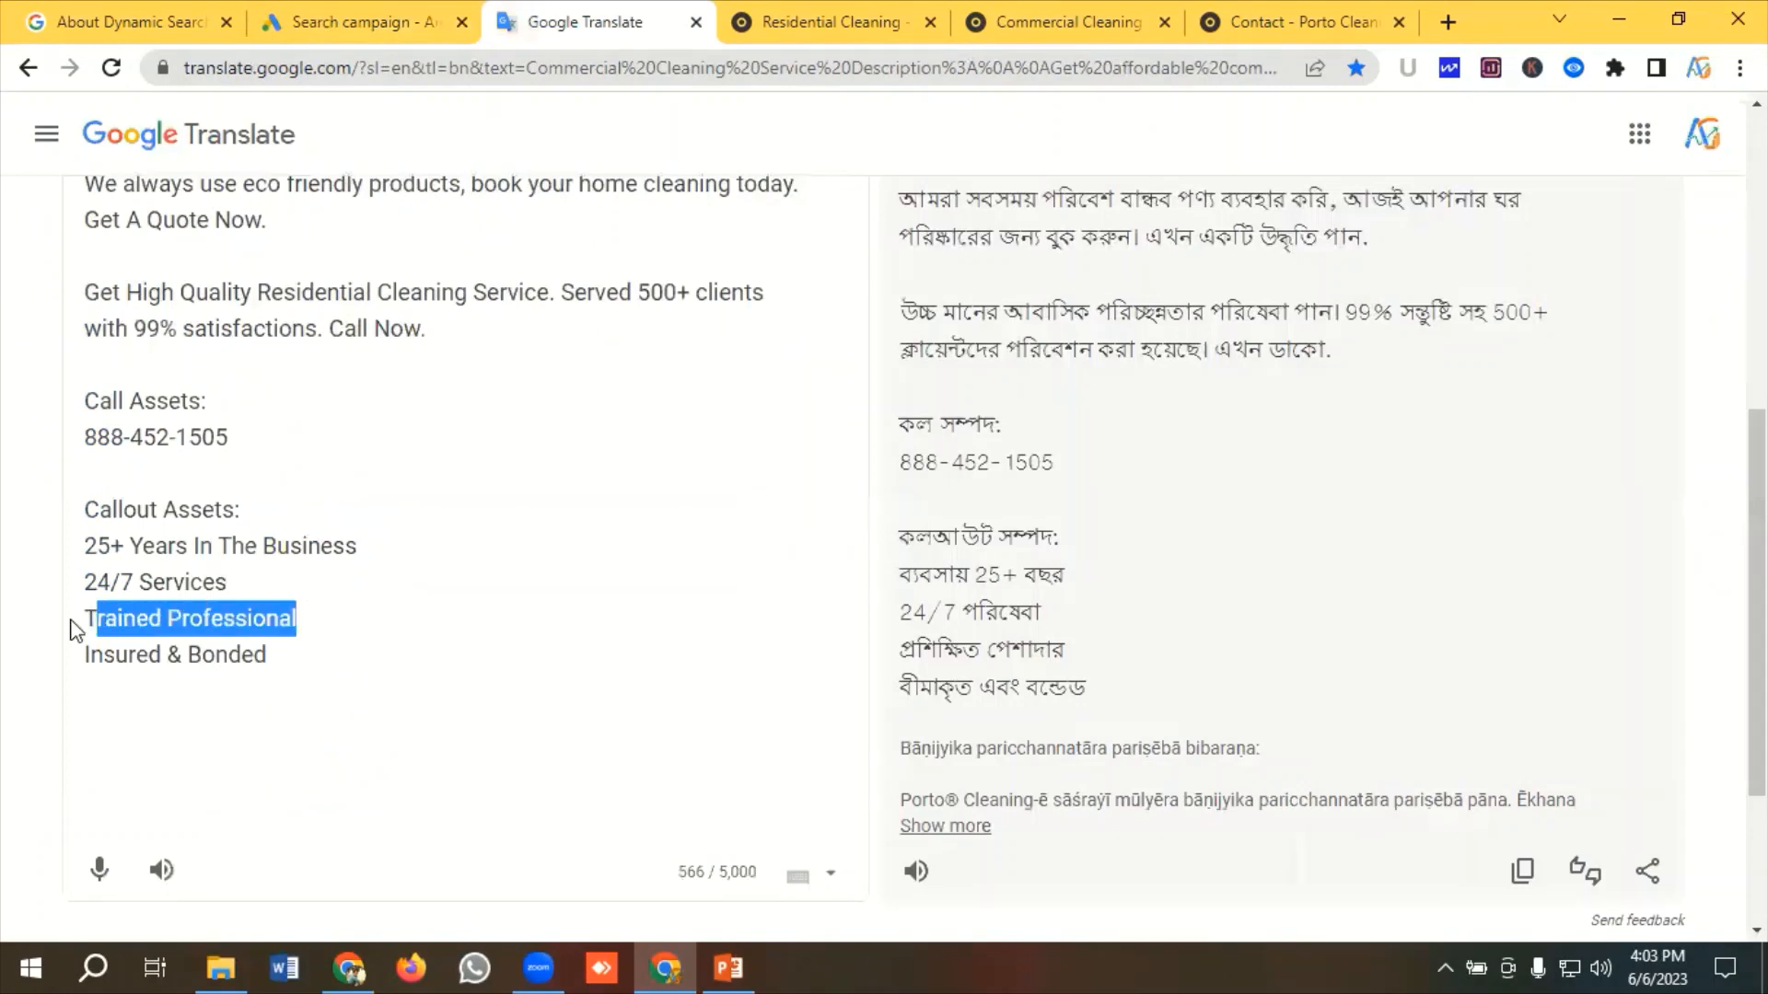
right_click(140, 633)
left_click(237, 264)
left_click(331, 25)
left_click(359, 612)
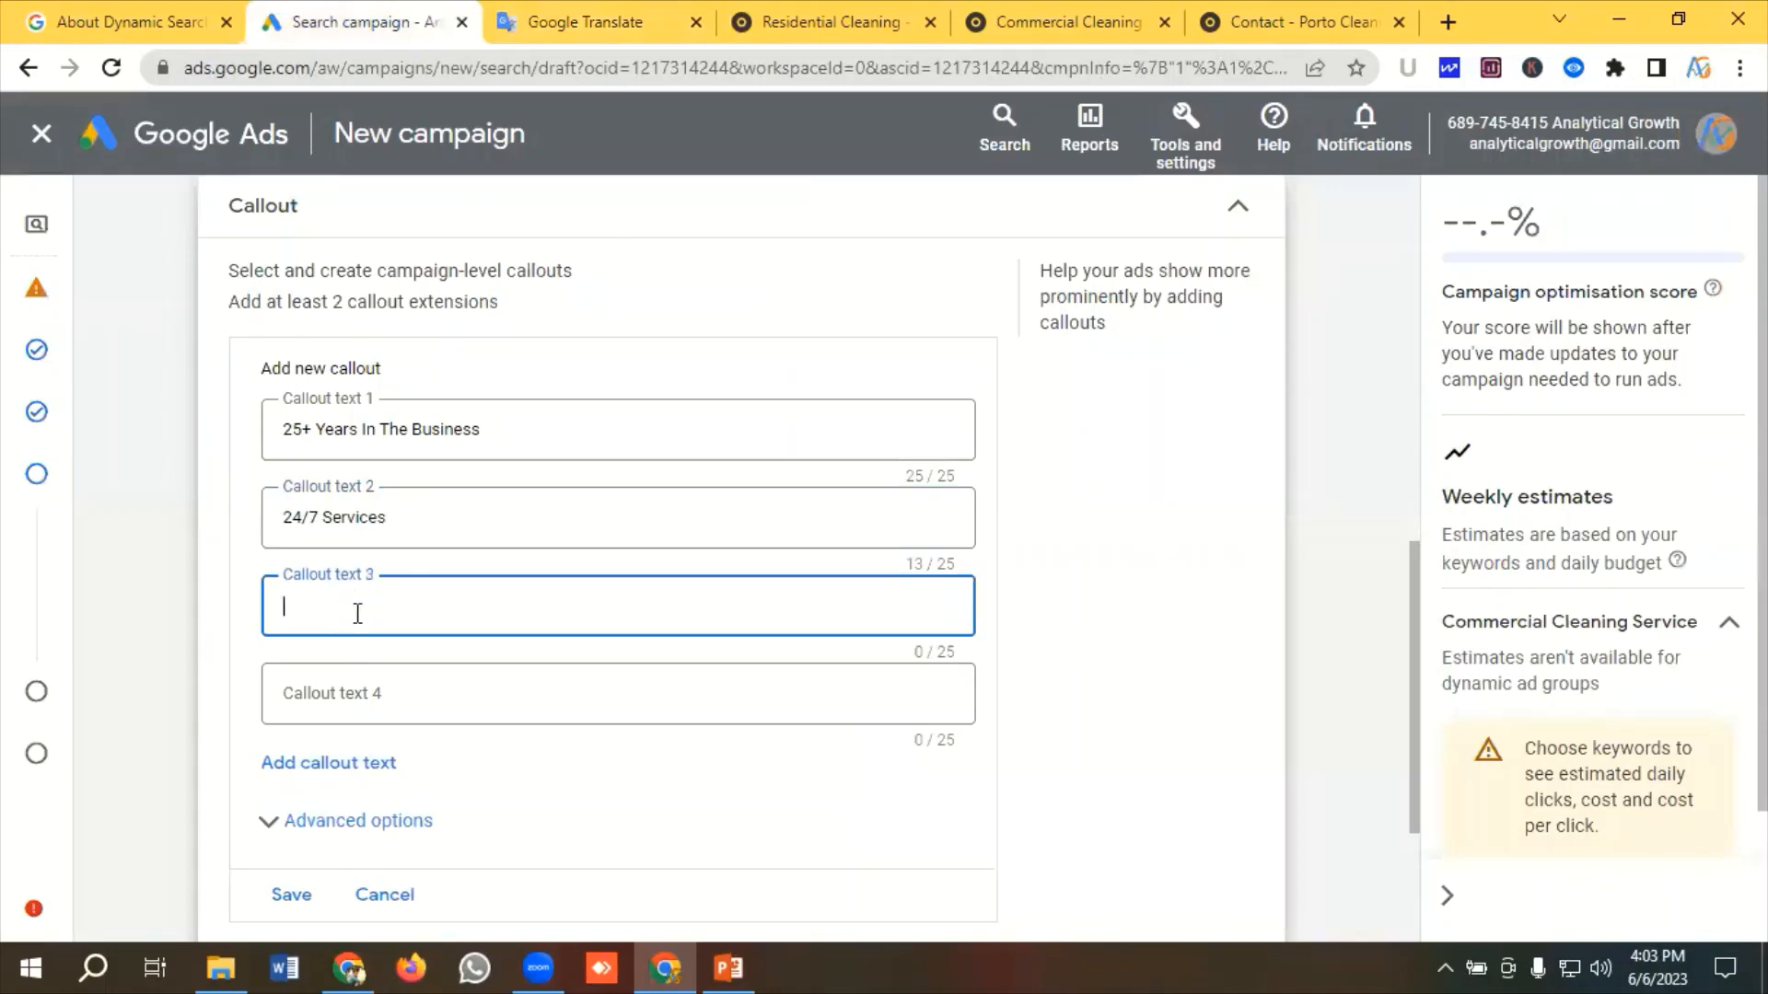
key("ctrl+v")
Copy Insured & Bonded, paste it as Callout text 4, and save the four callouts
left_click(585, 22)
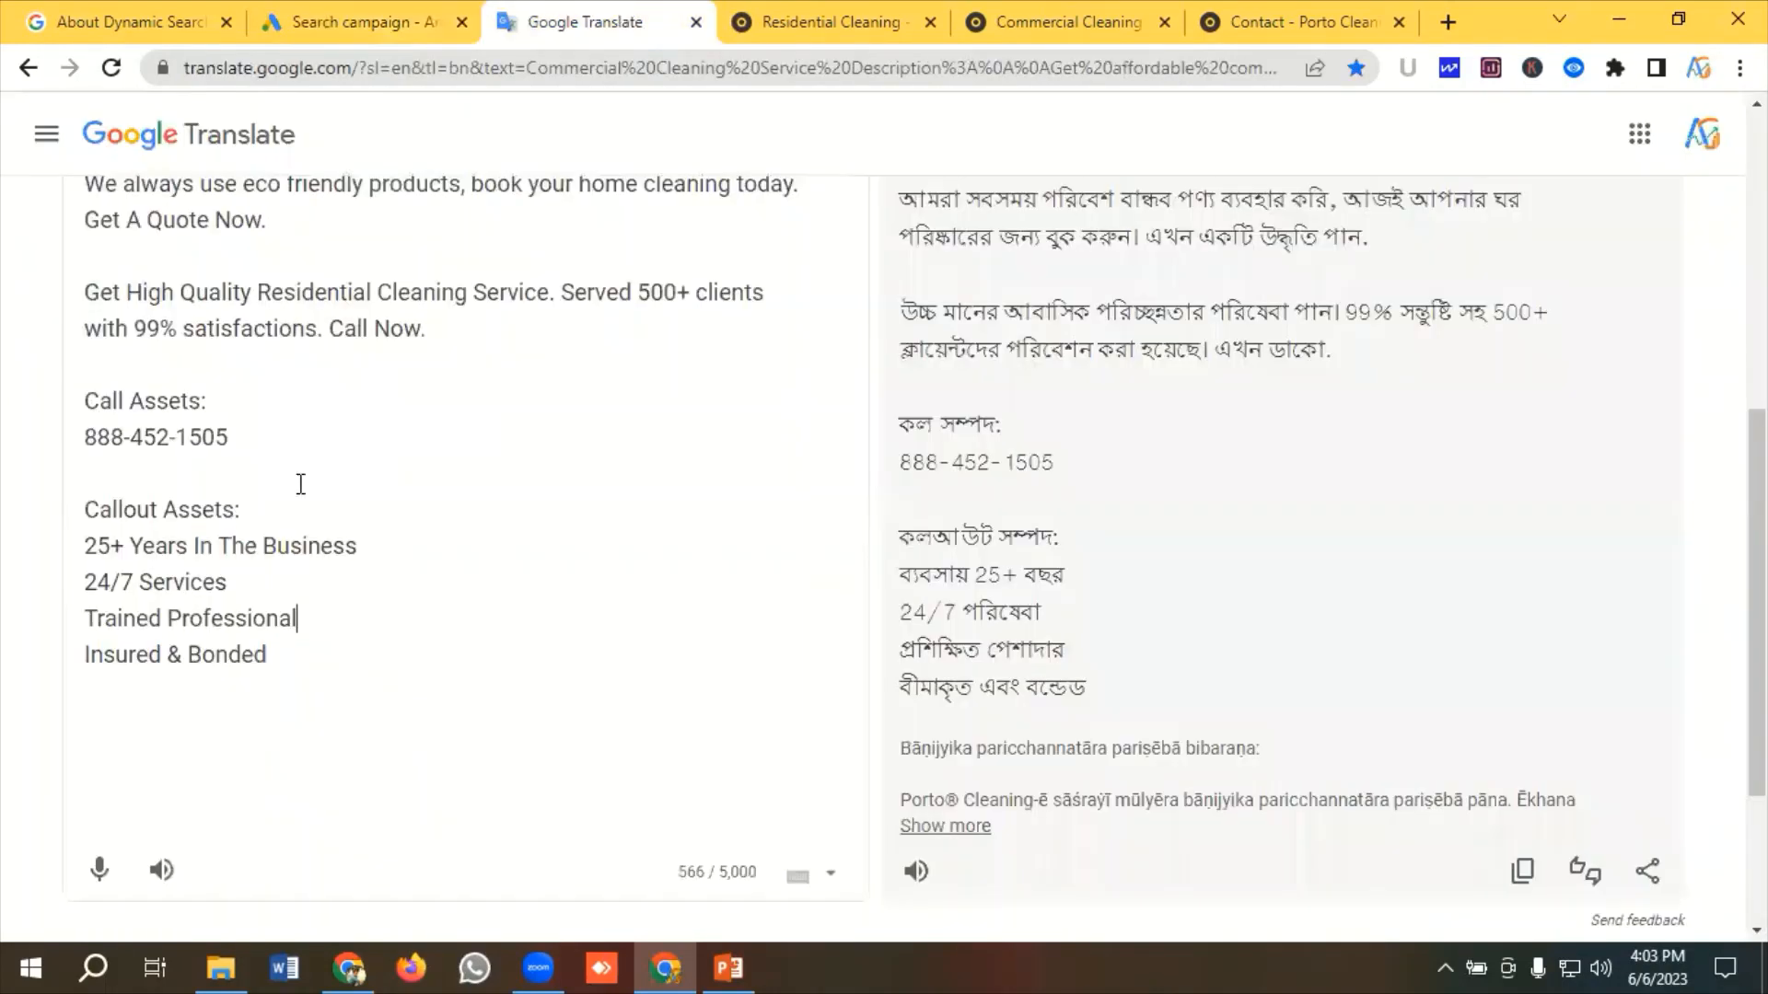
left_click_drag(287, 647, 76, 655)
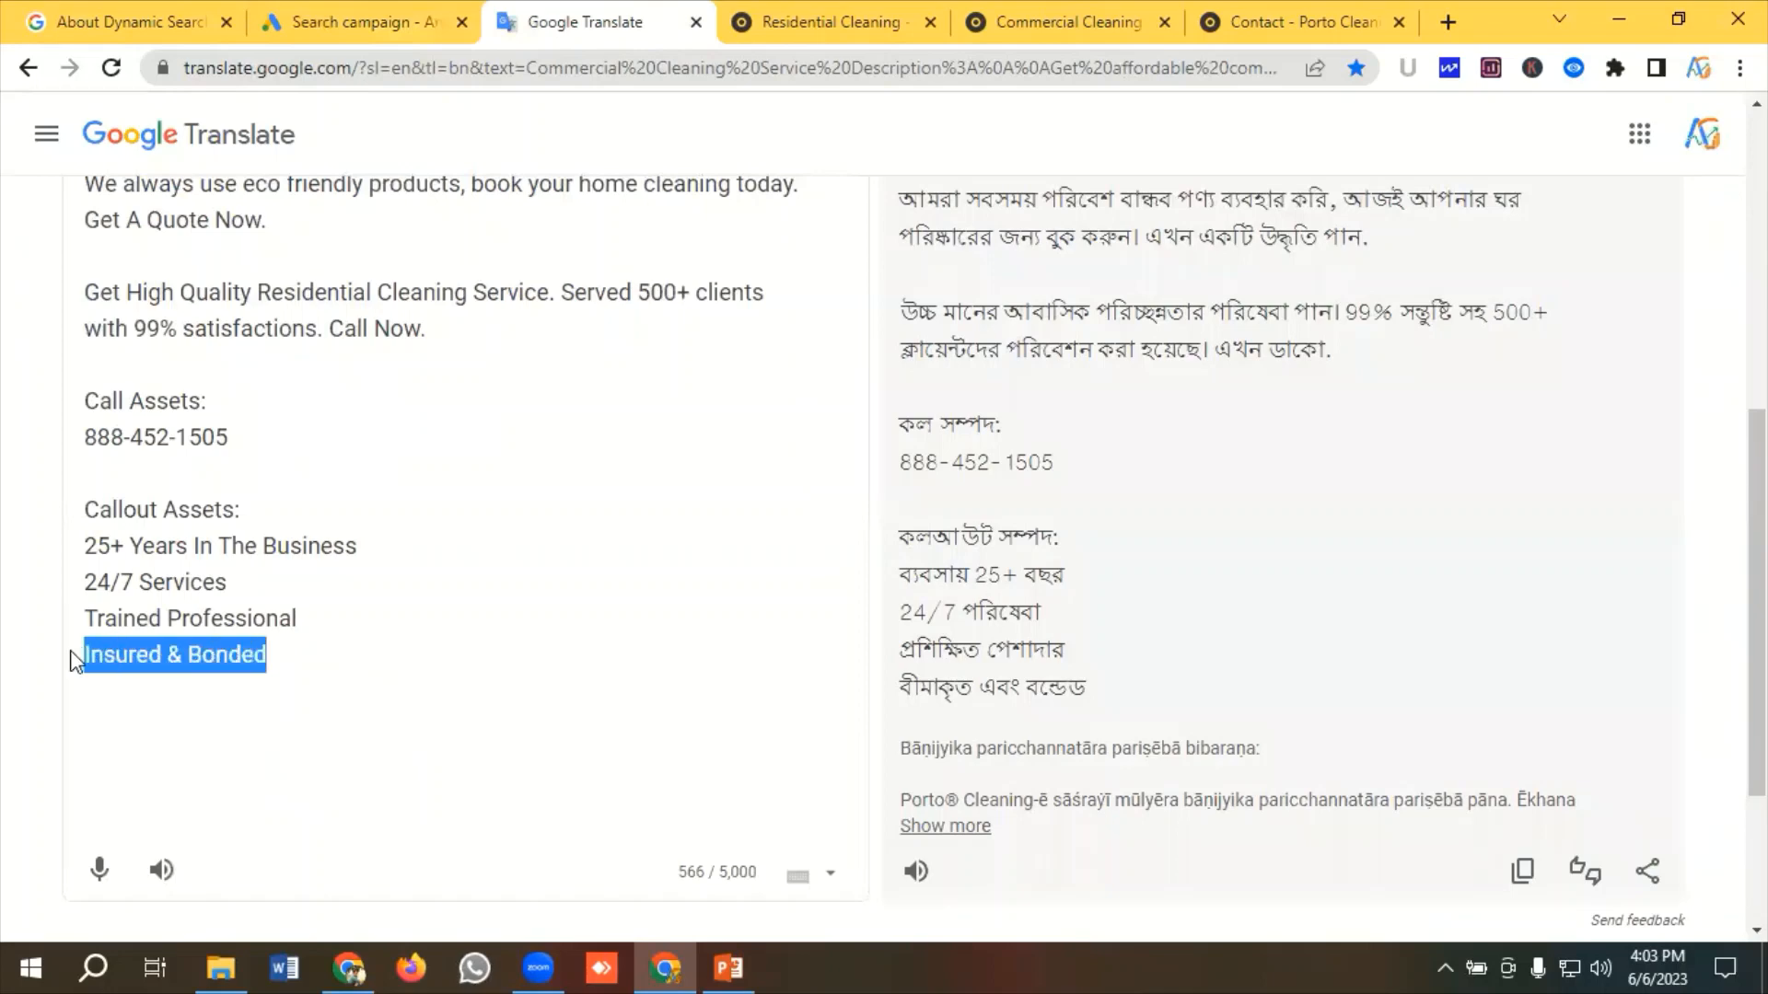
right_click(124, 654)
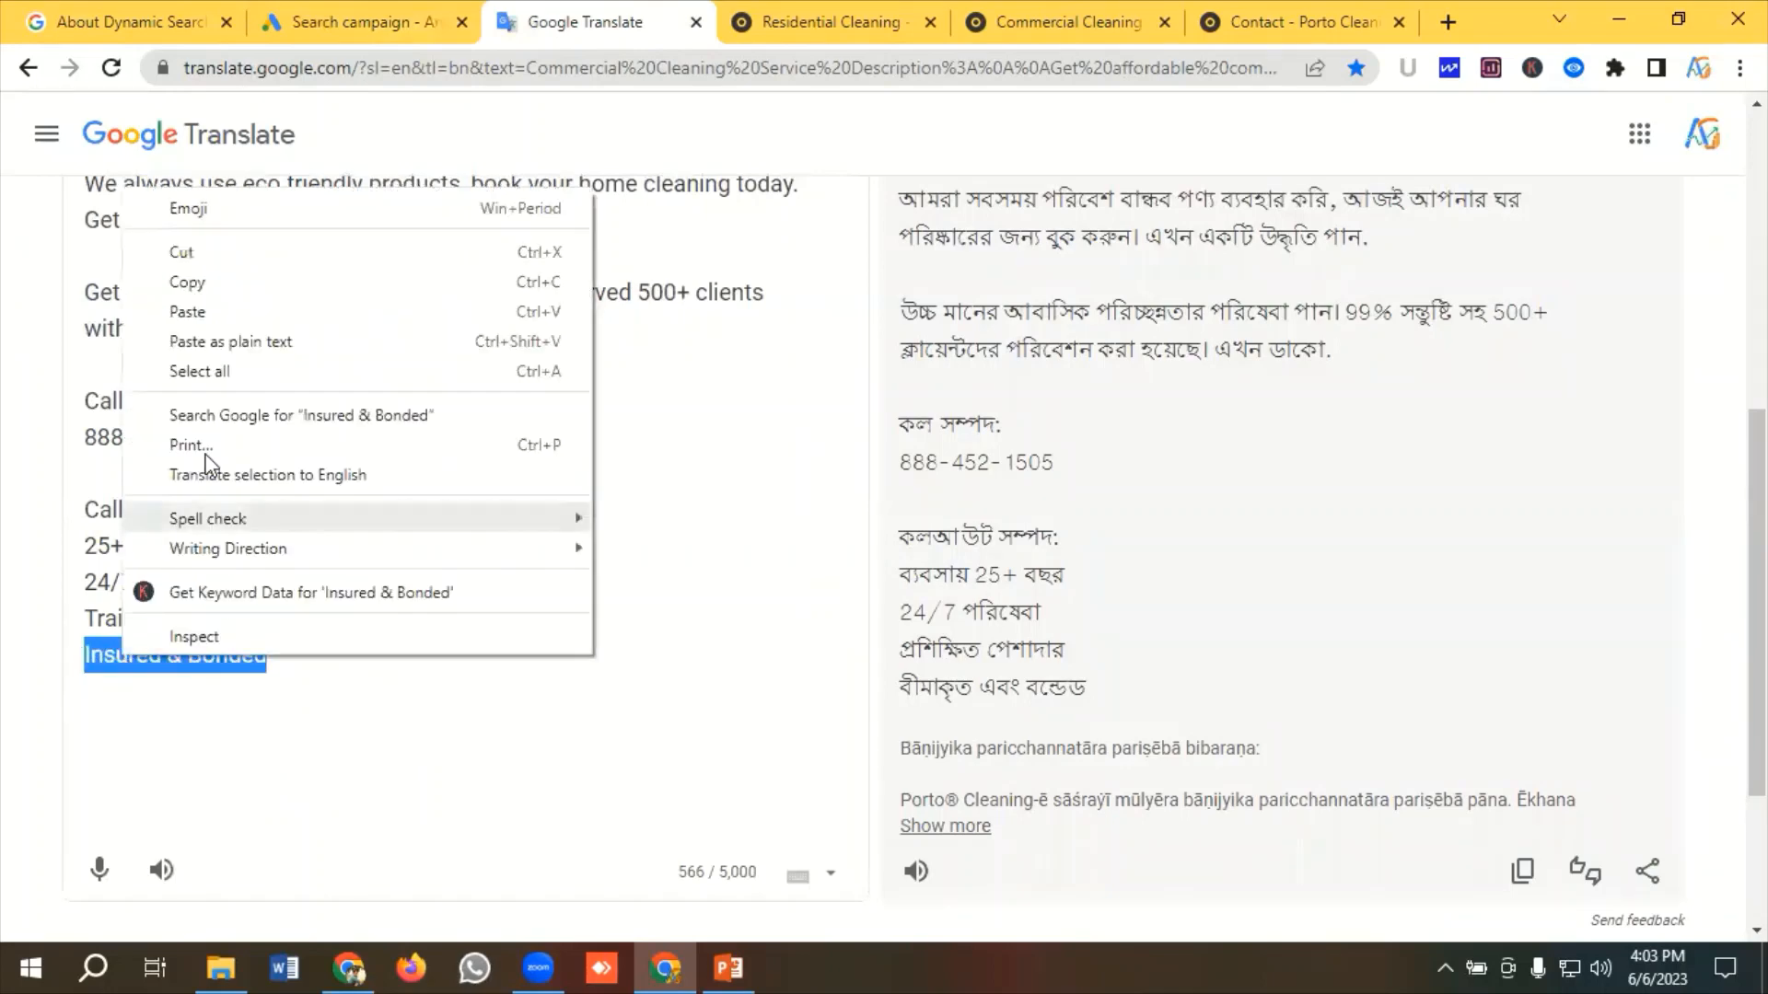
left_click(187, 286)
left_click(353, 25)
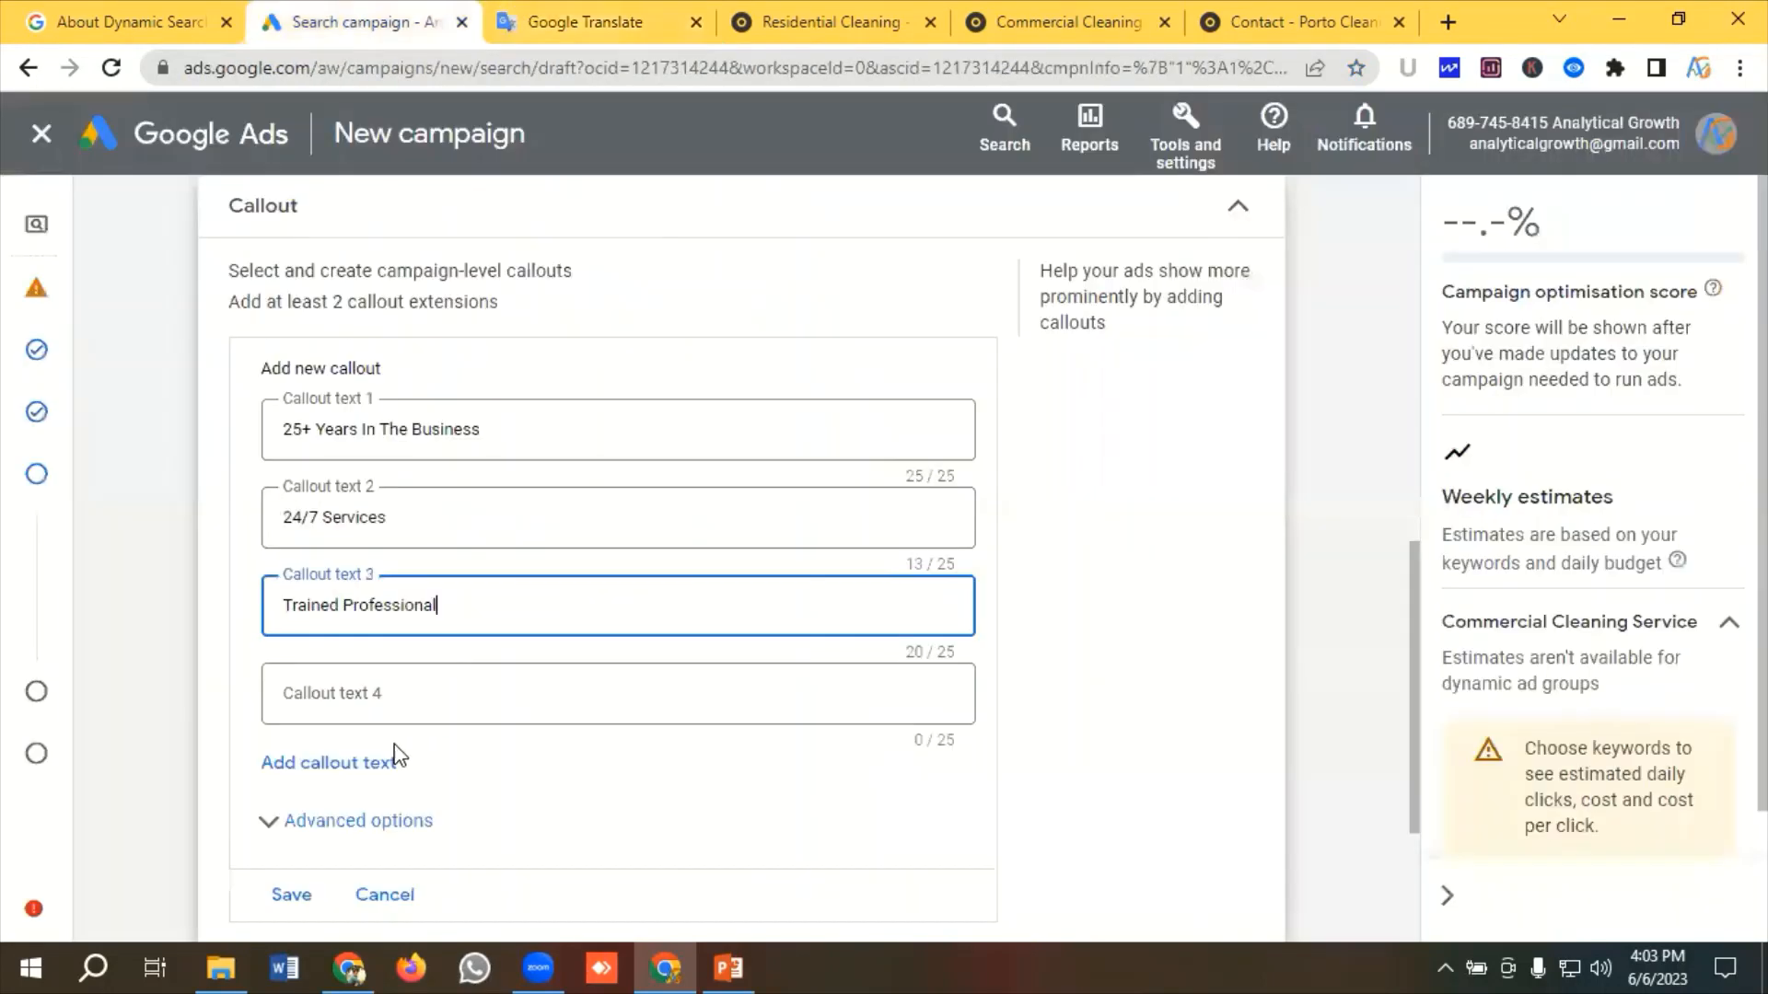
left_click(340, 692)
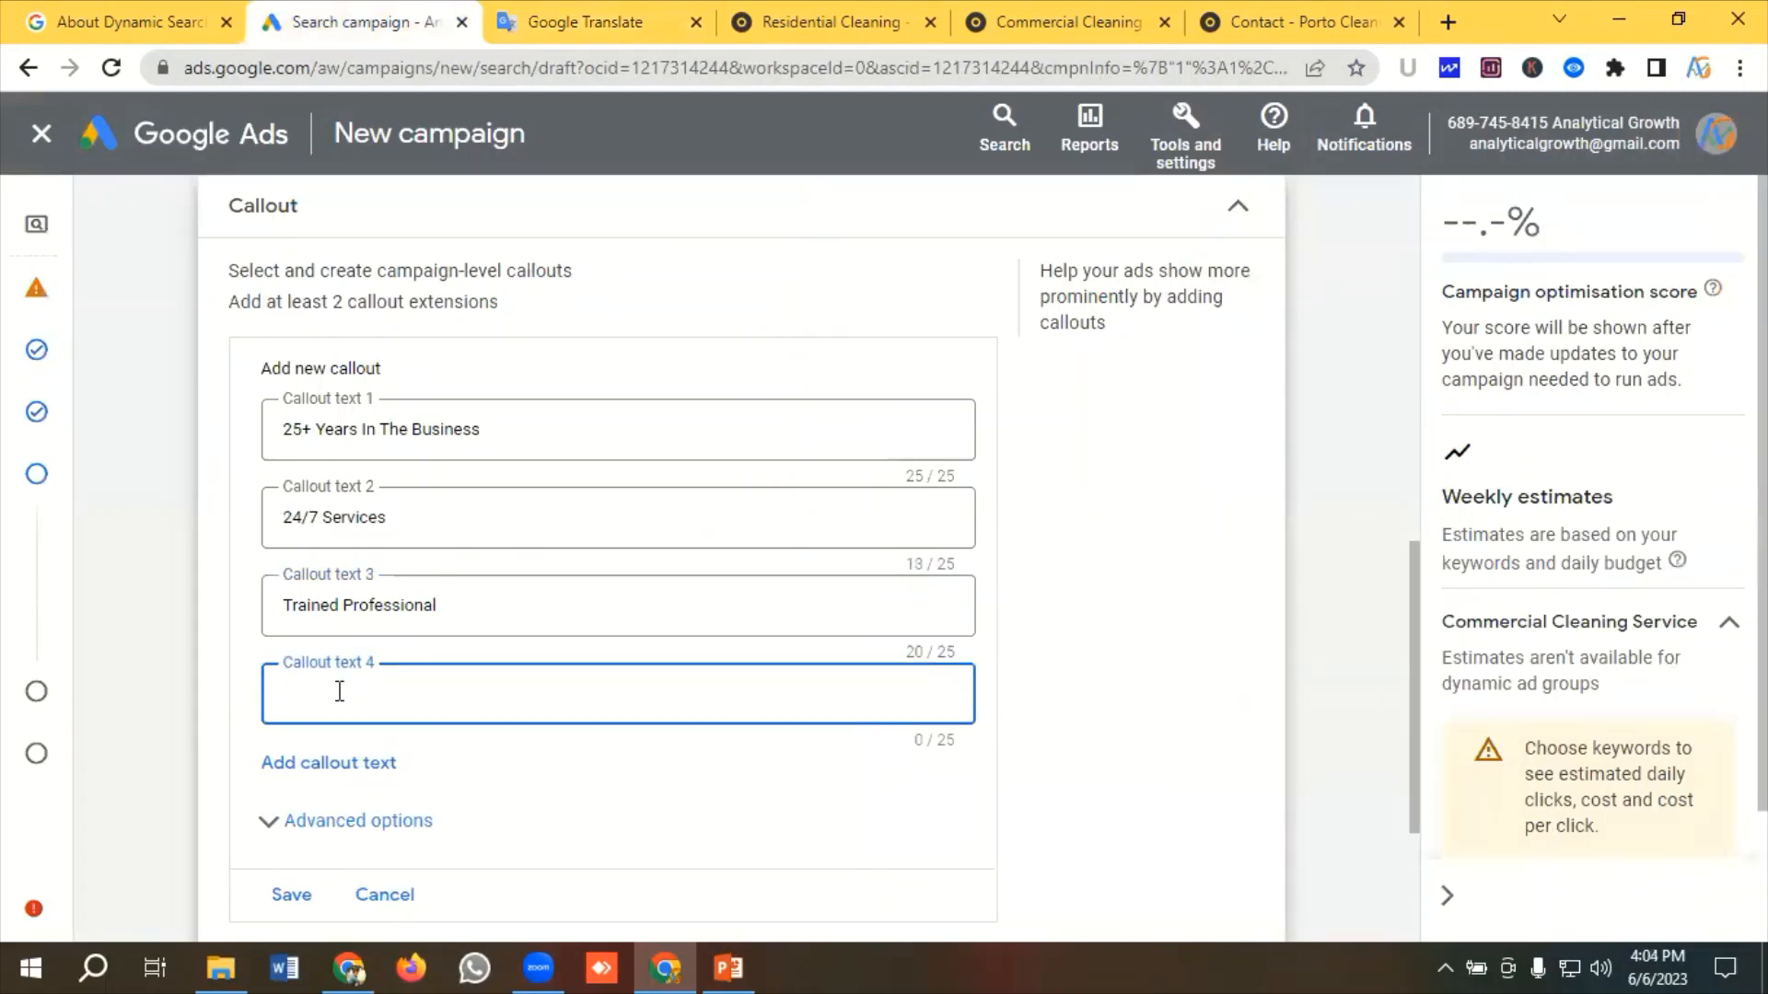
key("ctrl+v")
left_click(290, 897)
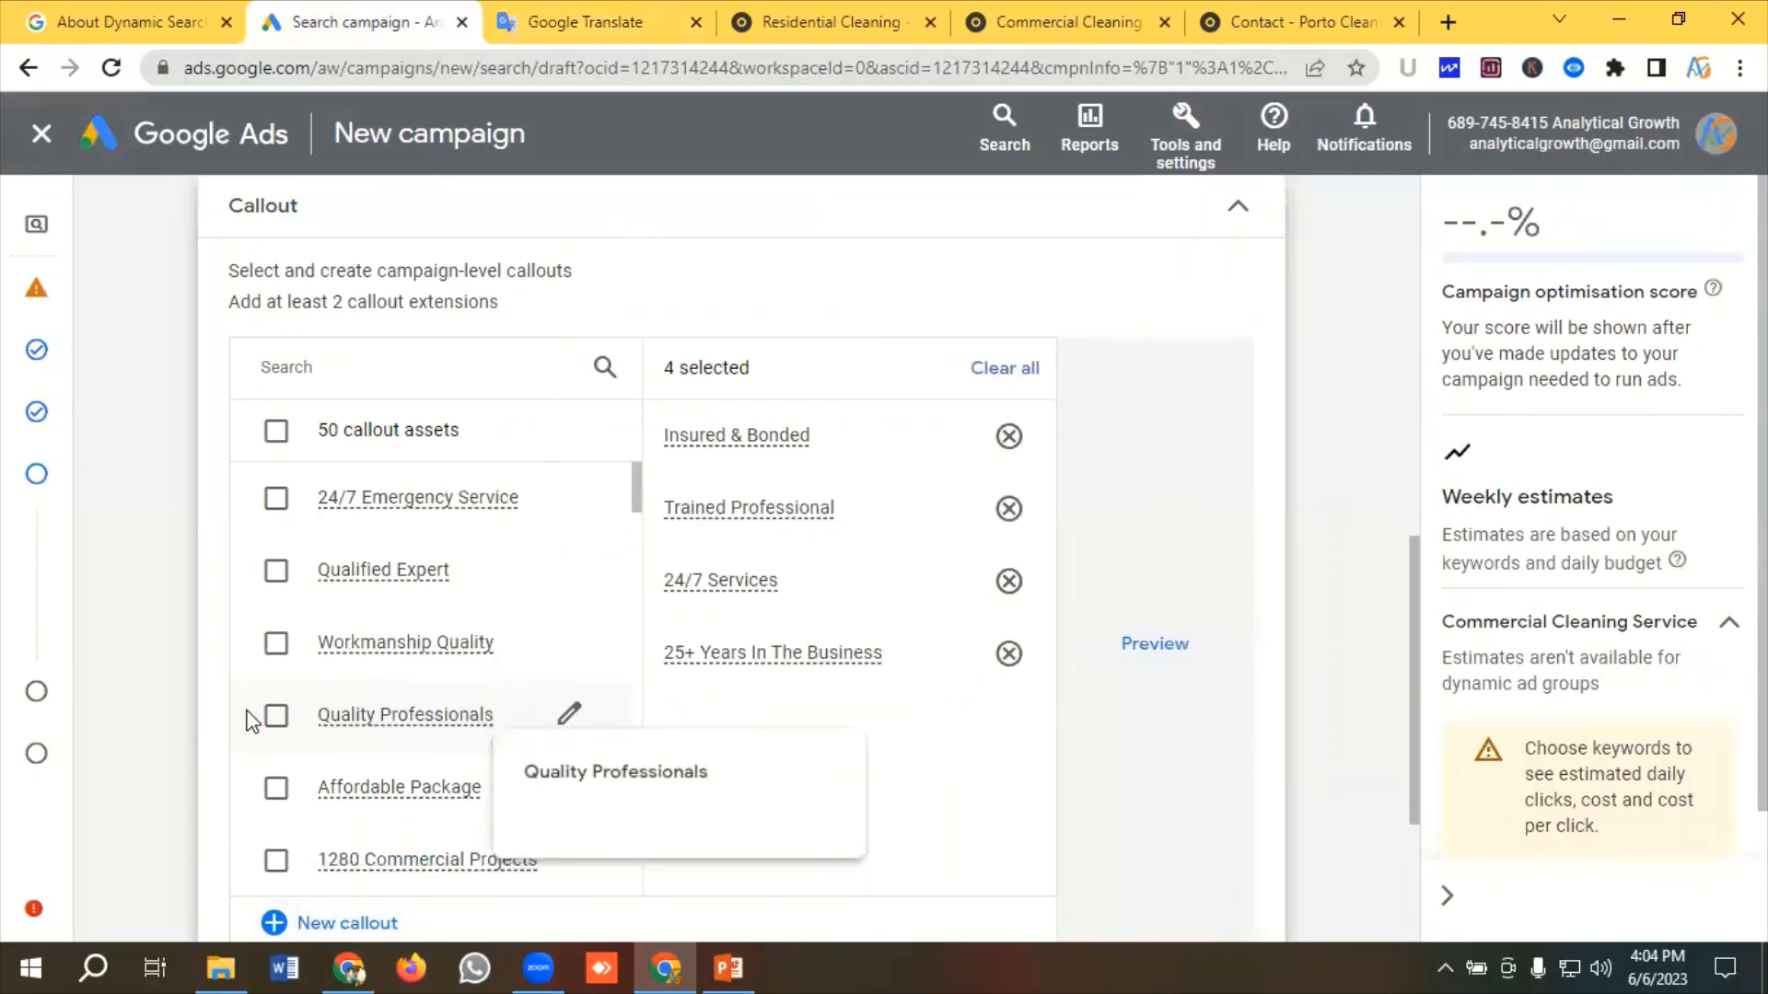
Preview the selected callouts and collapse the Callout section
scroll(405, 700, "up", 1)
scroll(513, 694, "down", 2)
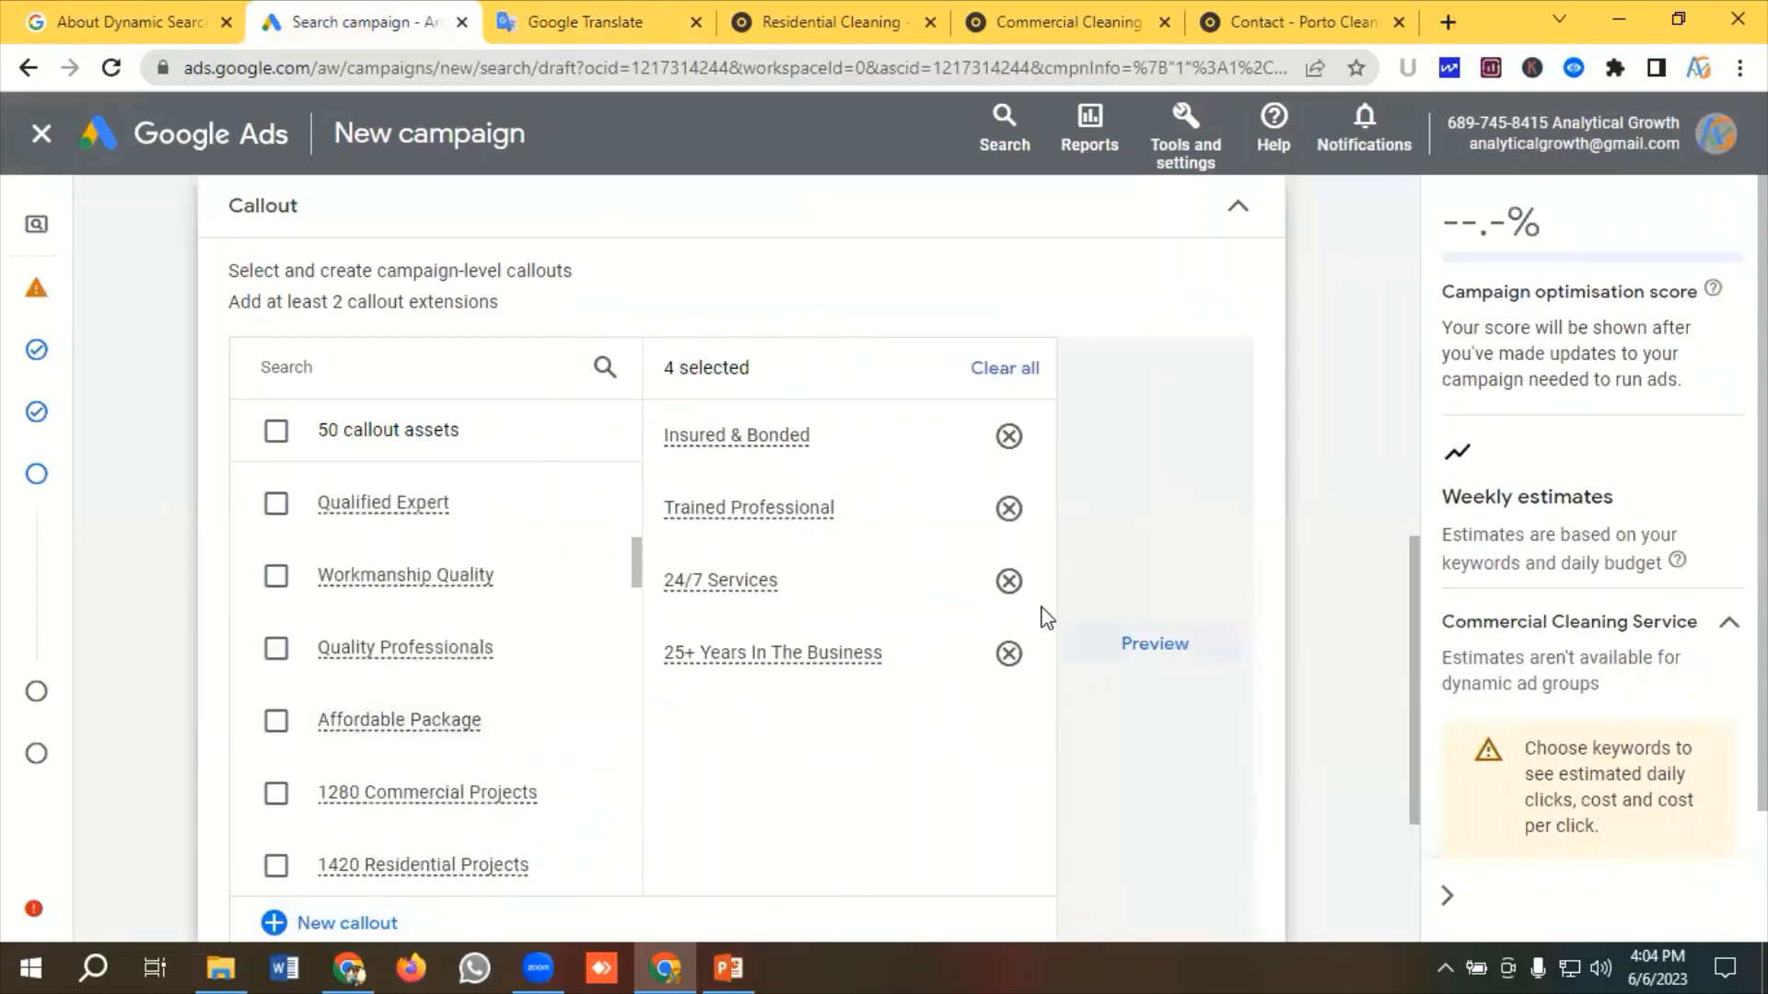
left_click(1152, 647)
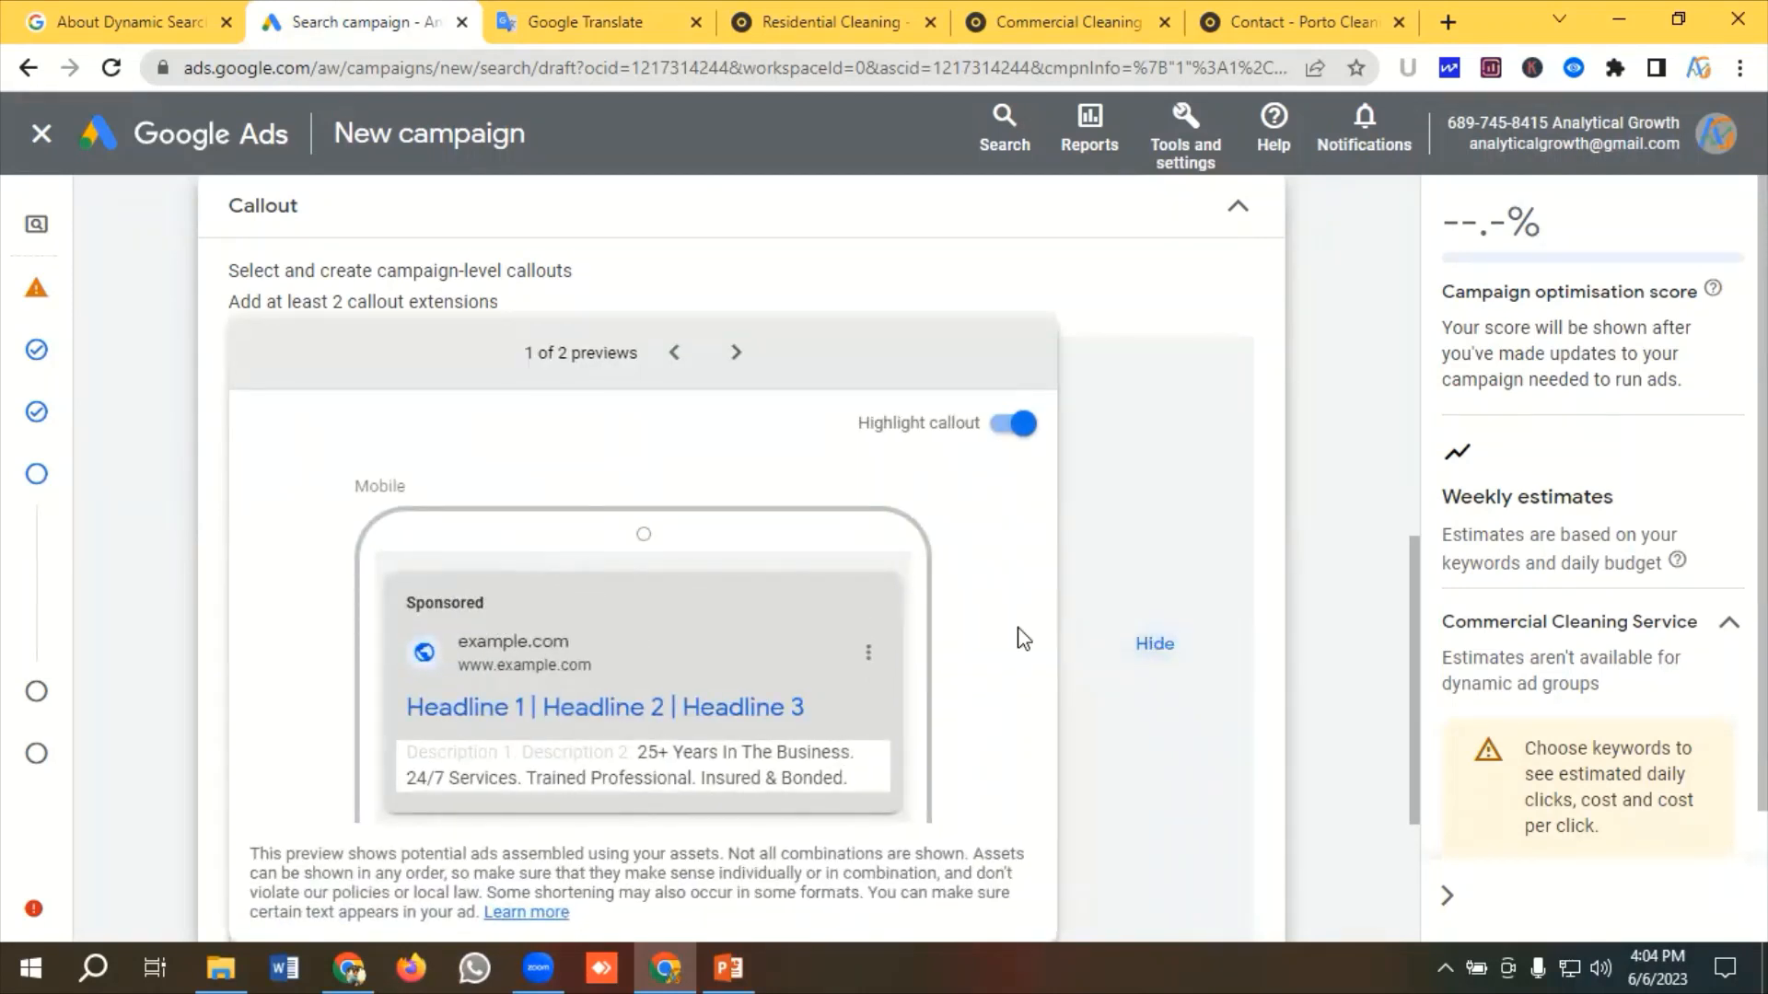
left_click(1238, 217)
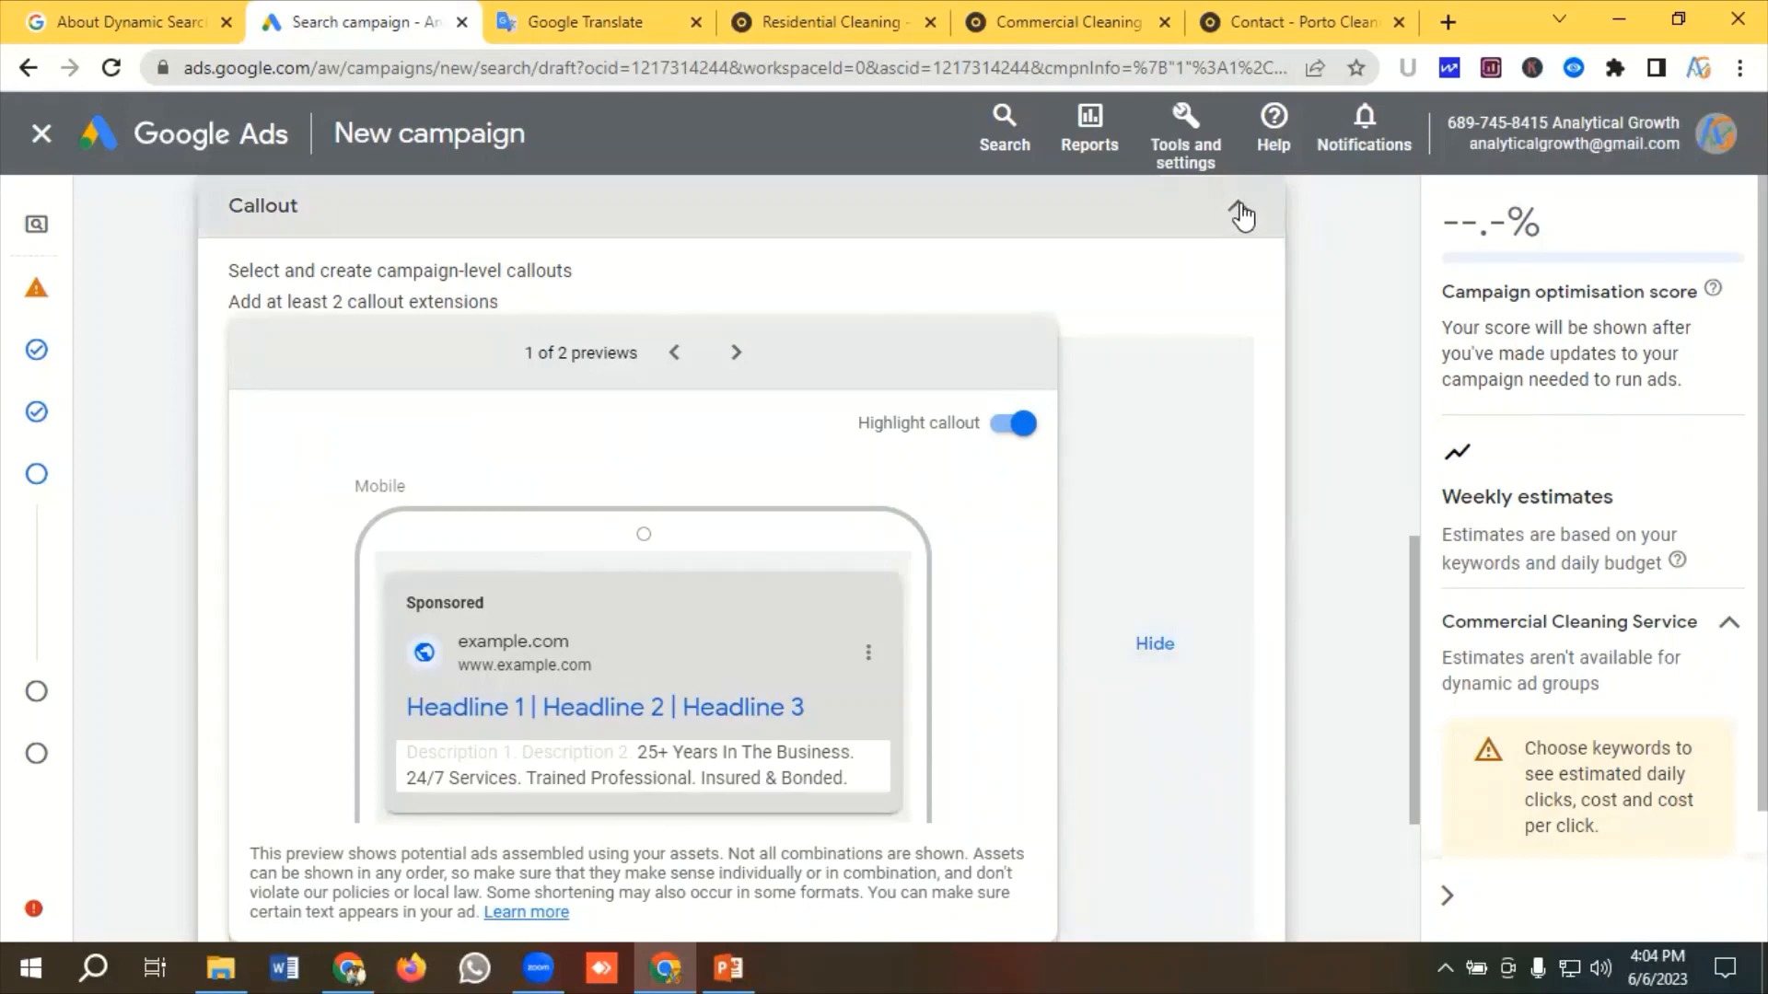
Open the Call extension section and copy the business phone number from the translation text
scroll(334, 582, "up", 1)
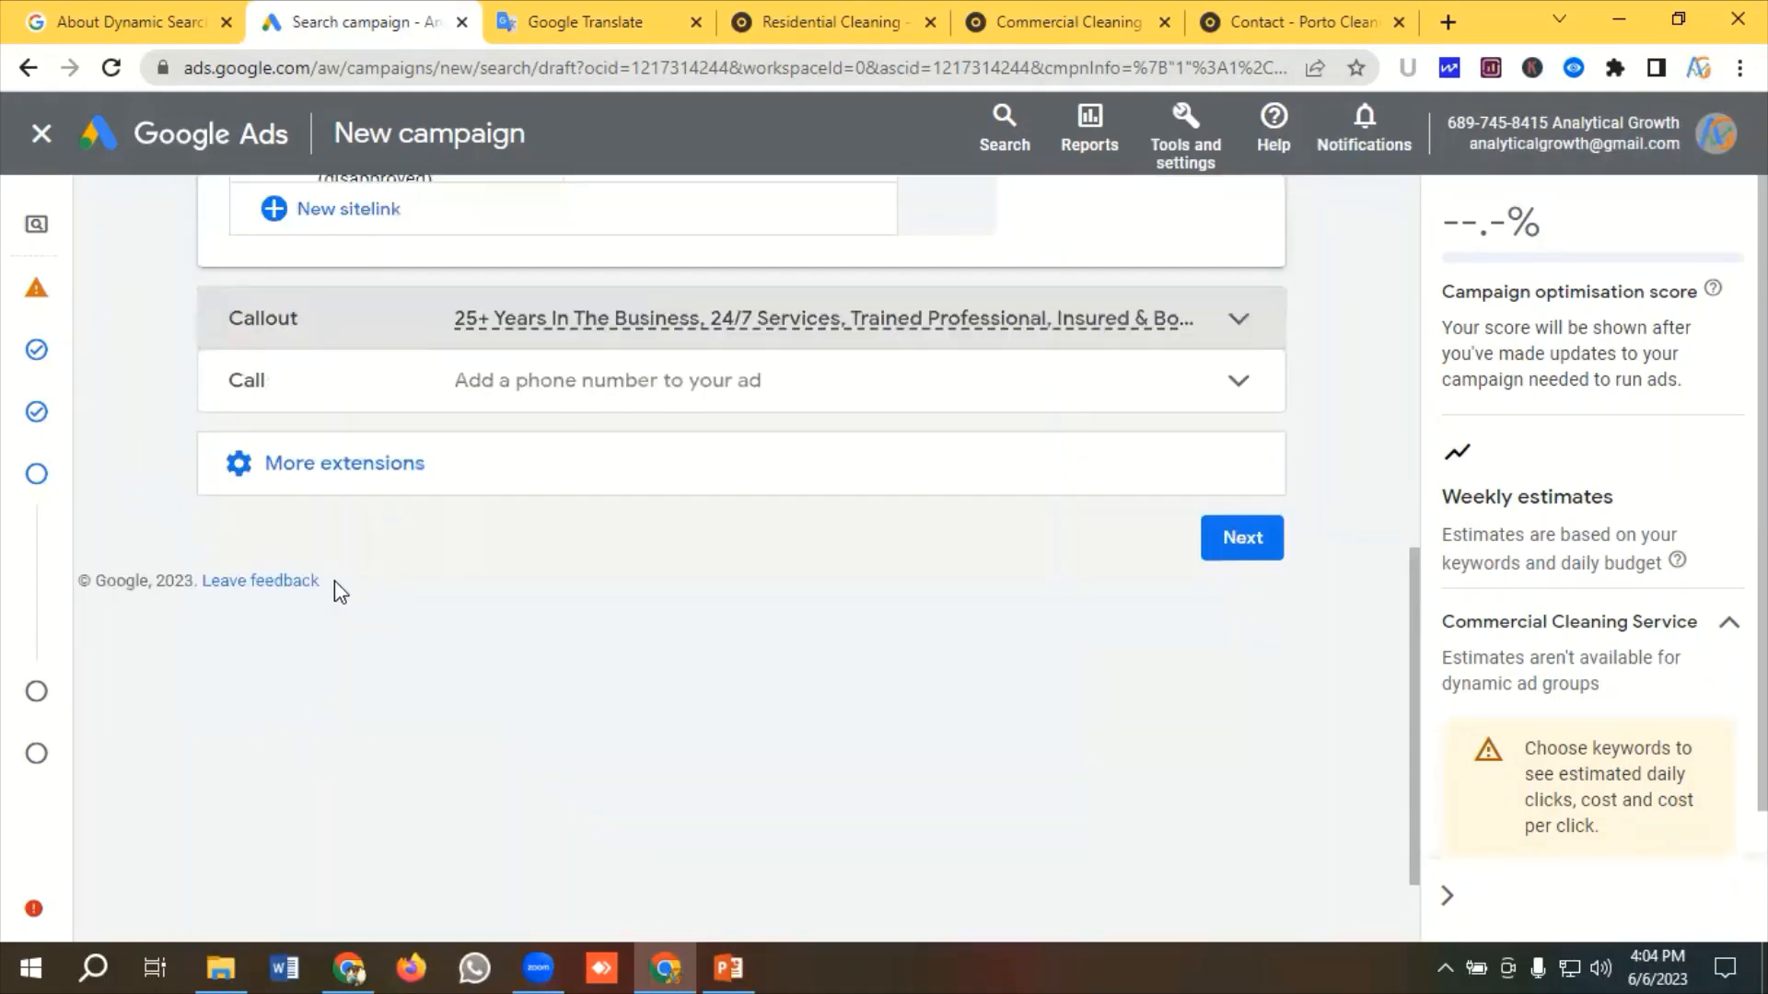
left_click(249, 381)
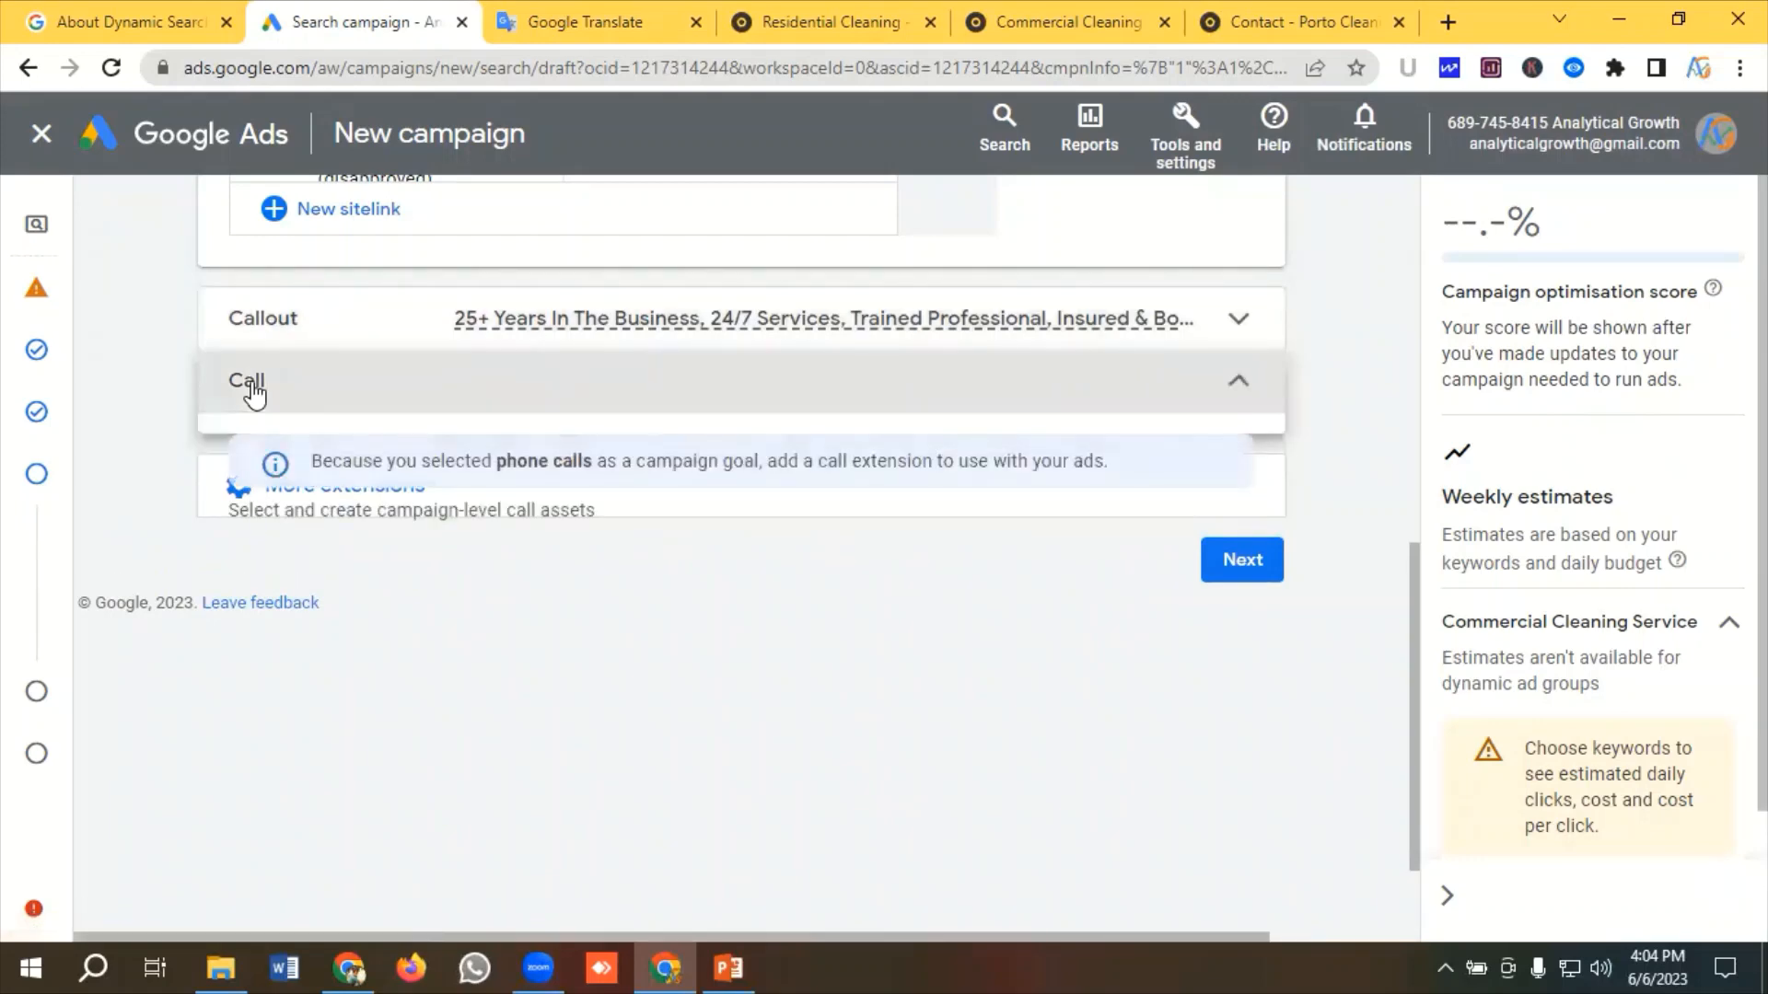
left_click(557, 22)
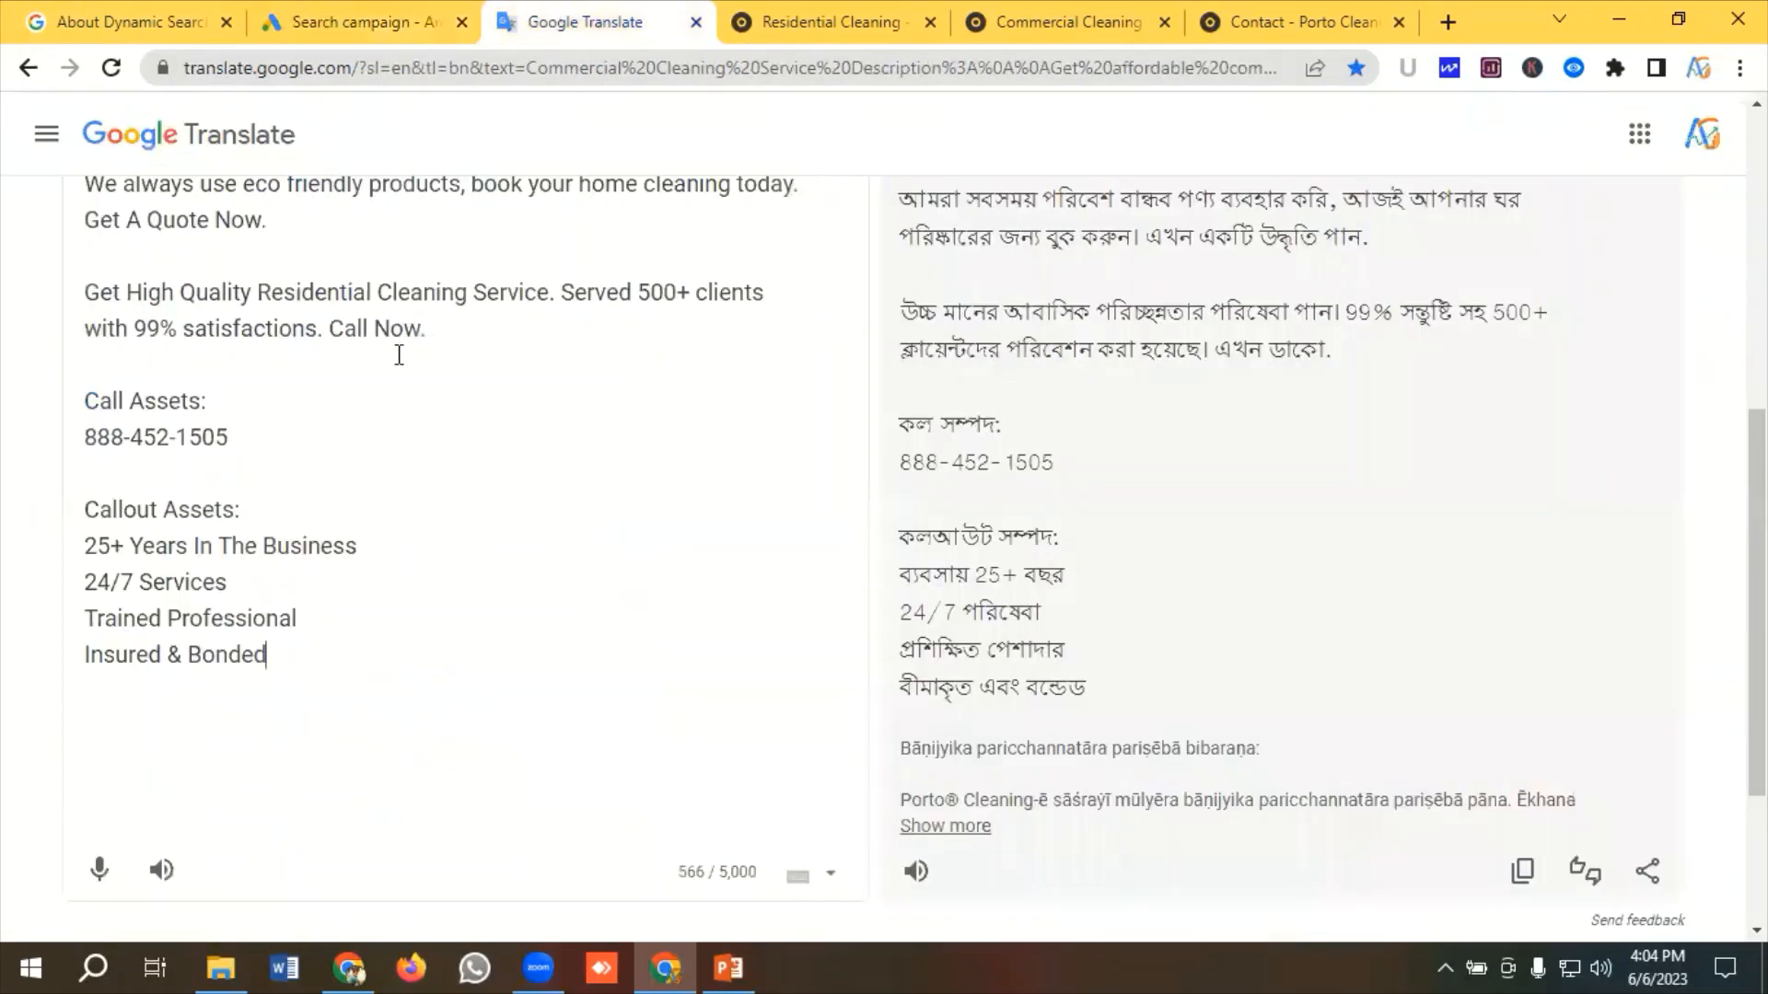
left_click_drag(277, 441, 55, 446)
right_click(136, 443)
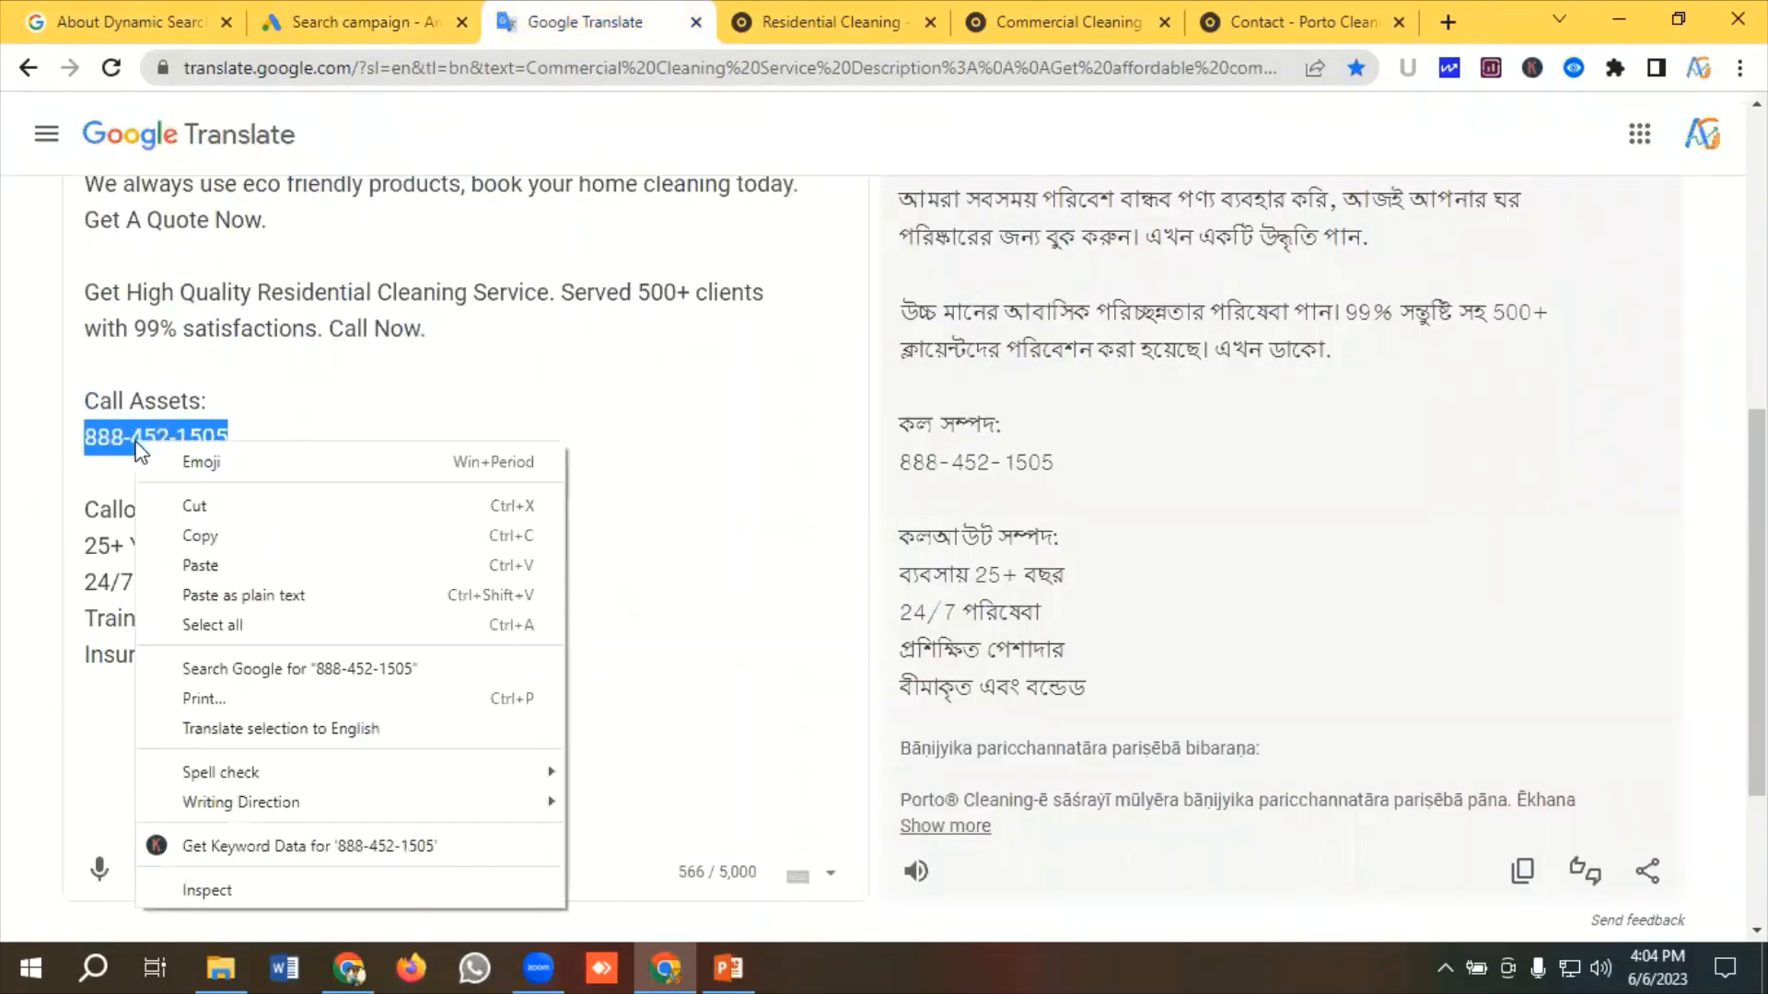
left_click(200, 535)
Add a new call asset with the copied business phone number, set its conversion action to Calls from ads, and save it
left_click(377, 11)
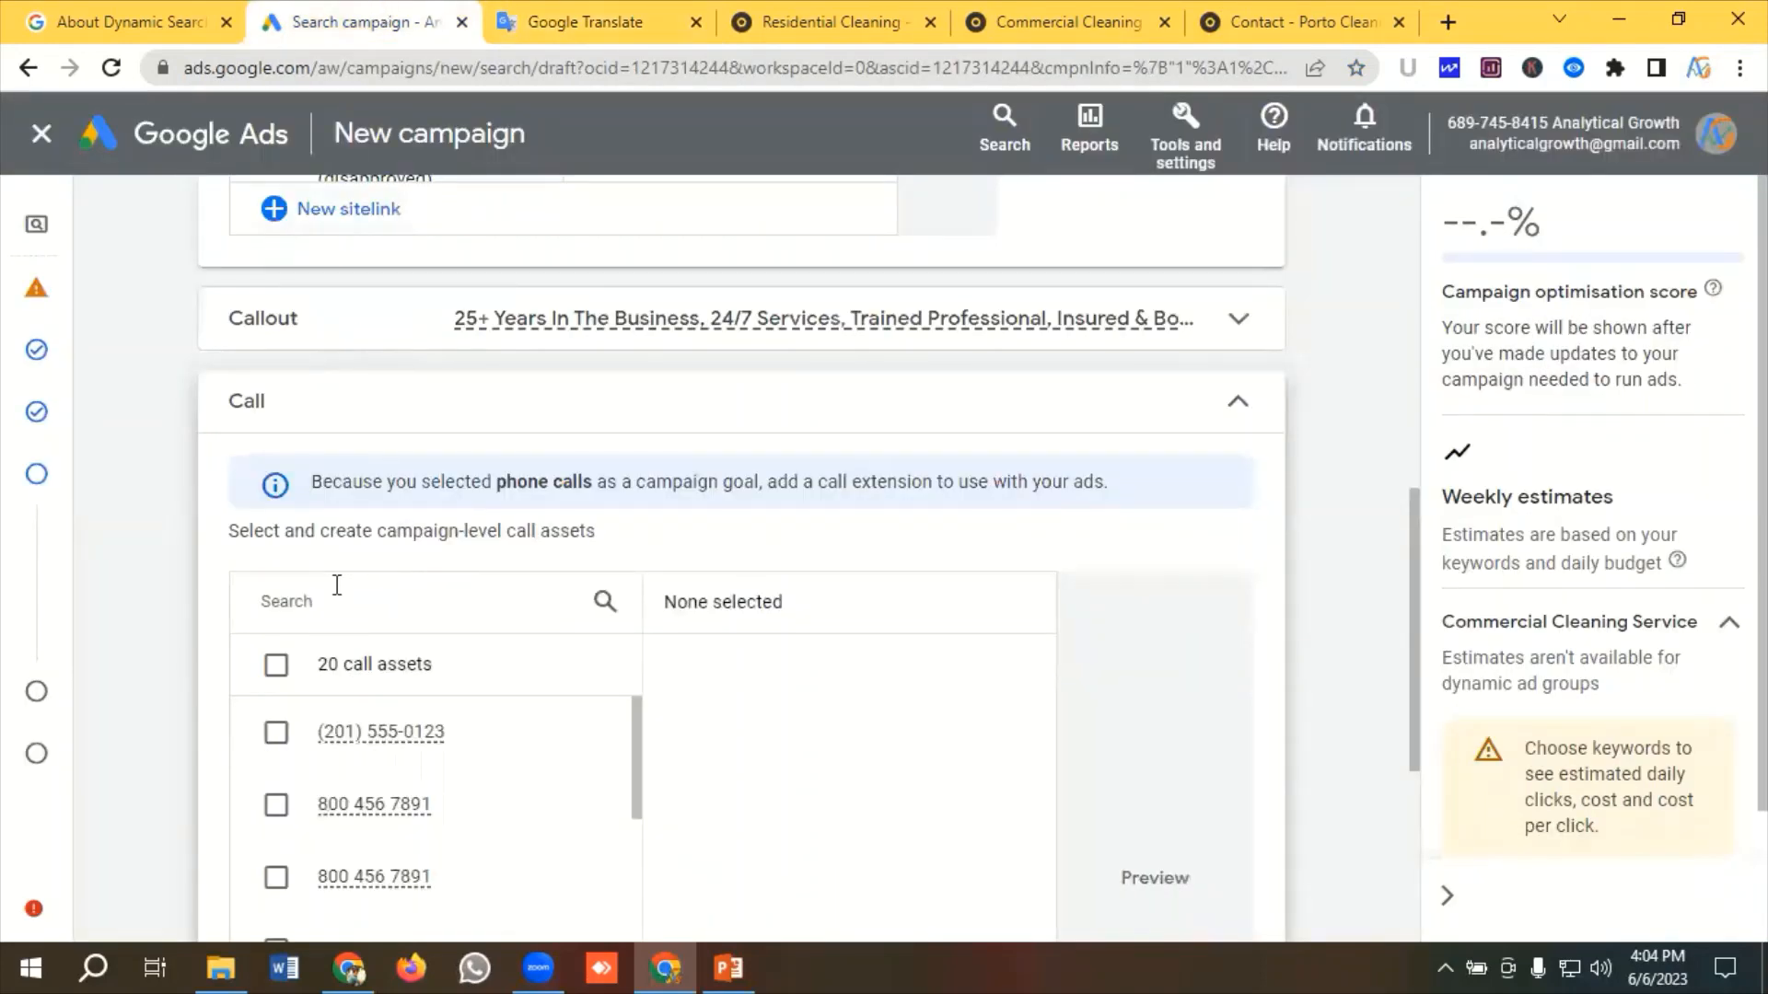
scroll(276, 607, "down", 1)
scroll(246, 620, "down", 10)
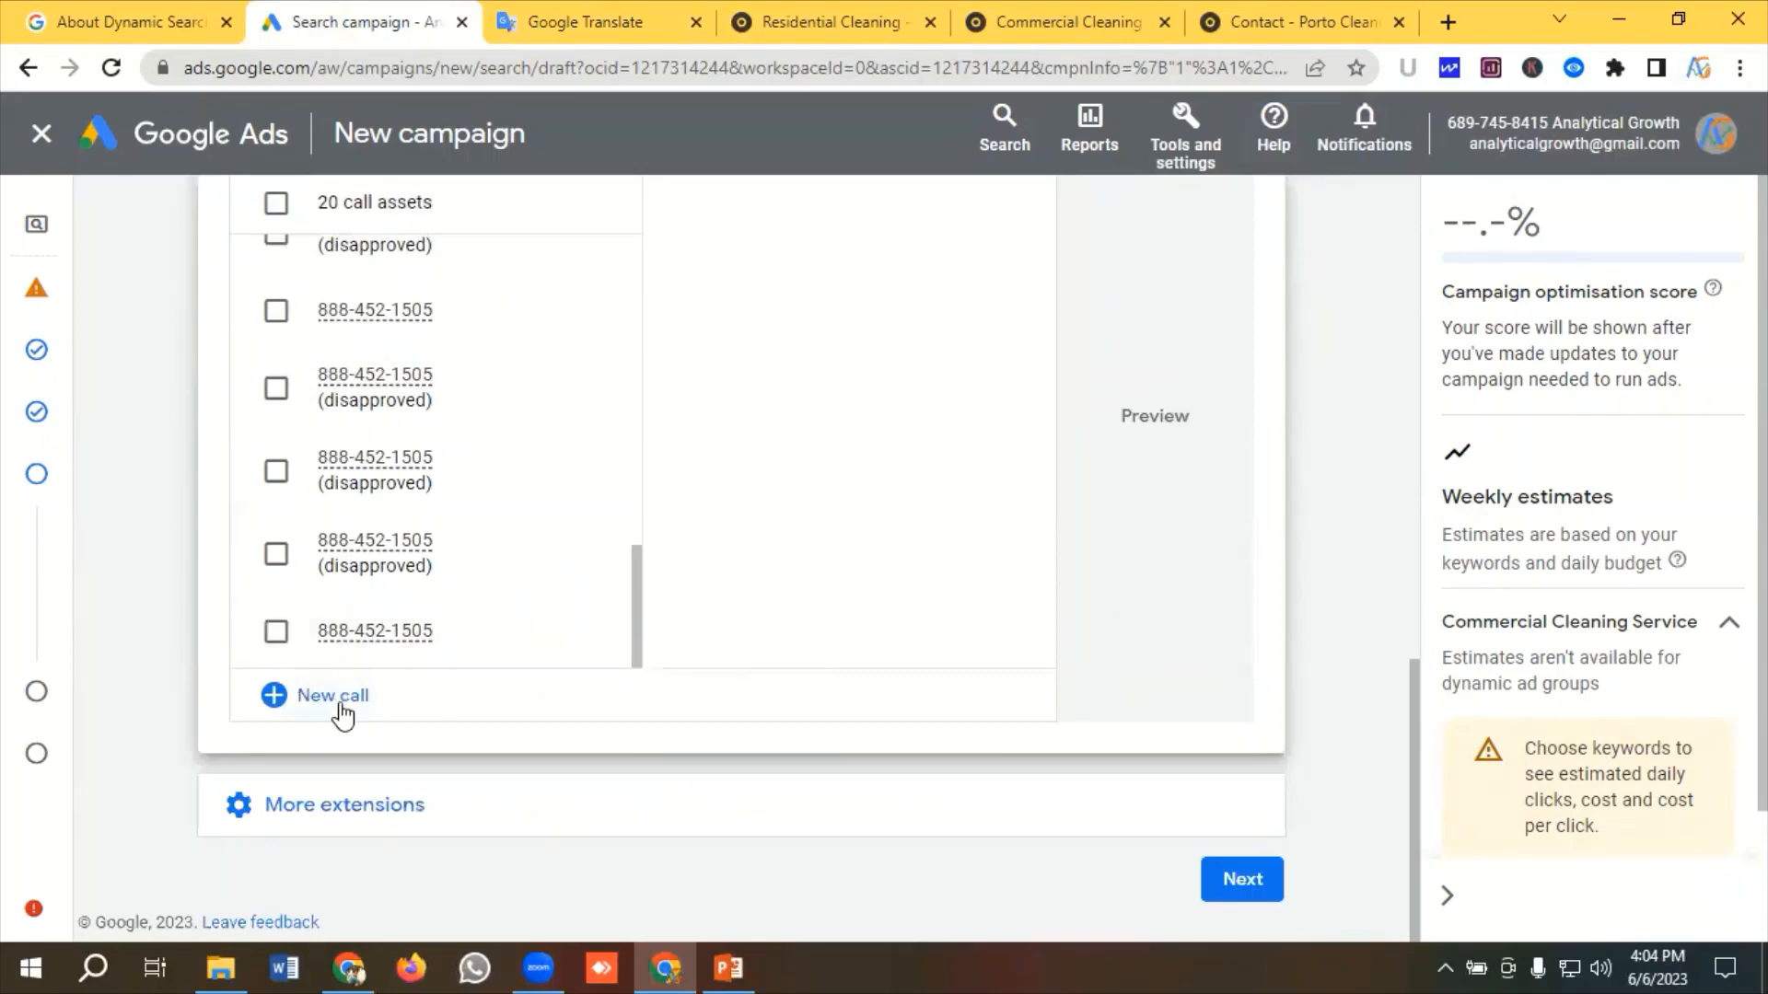
left_click(342, 709)
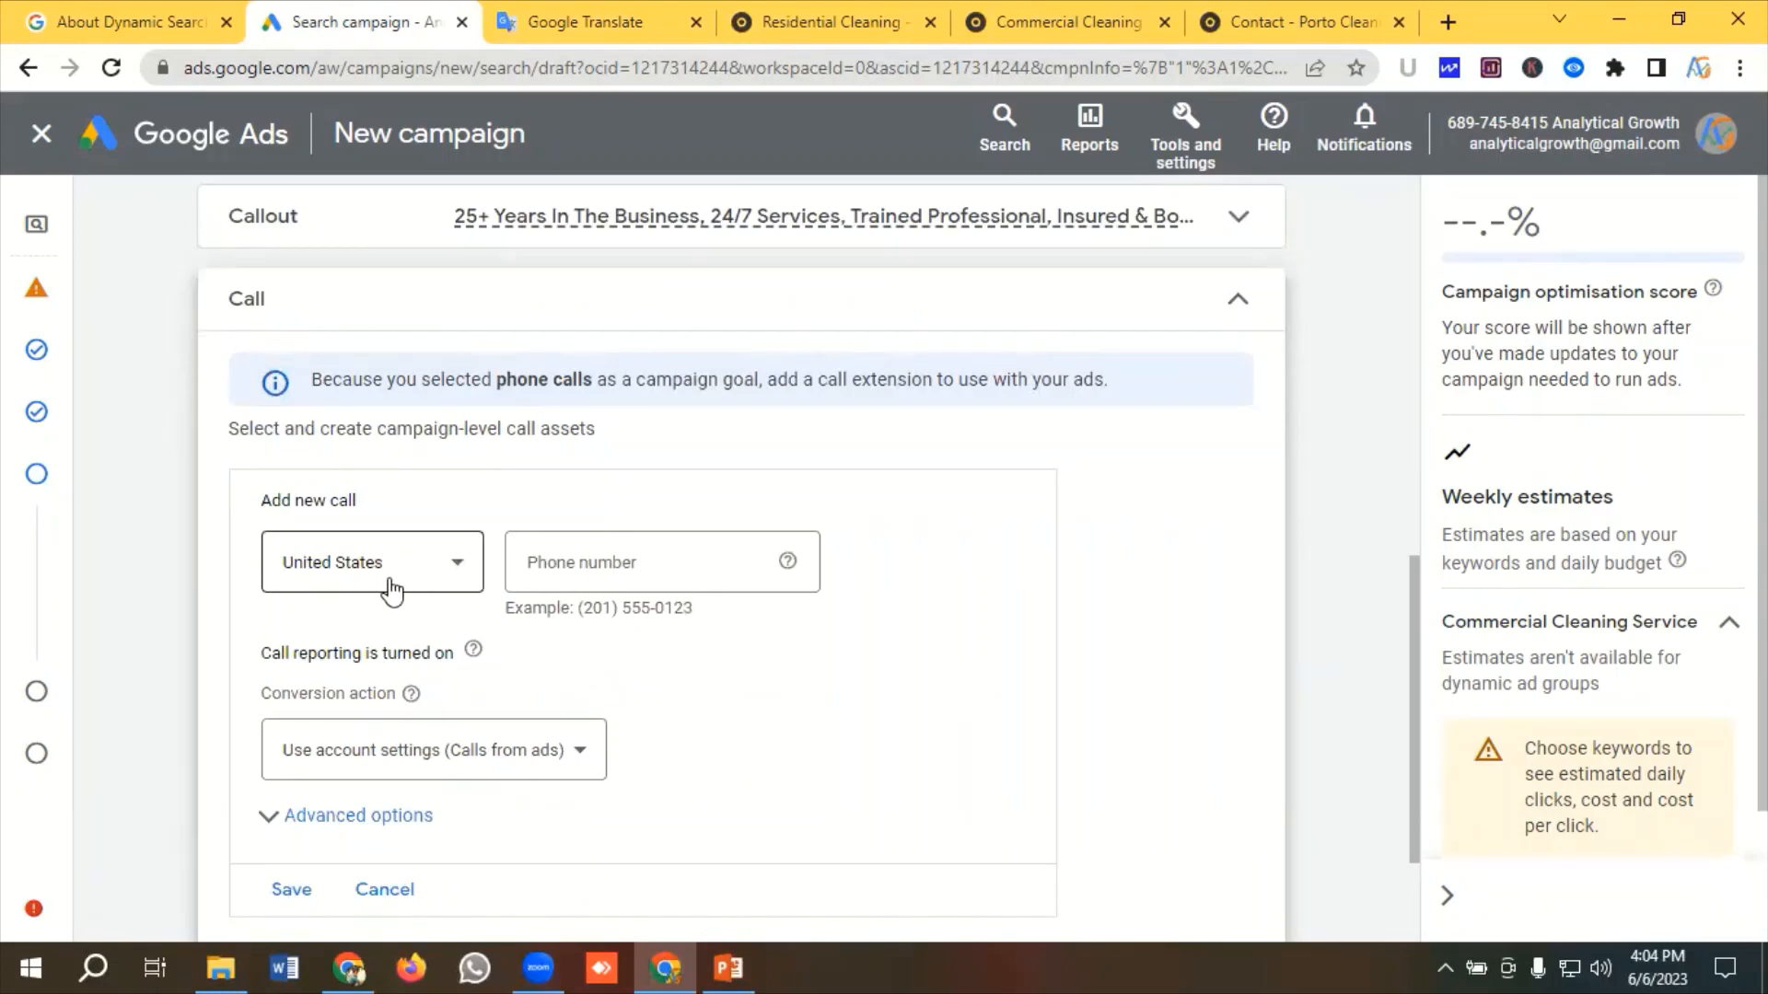
left_click(584, 562)
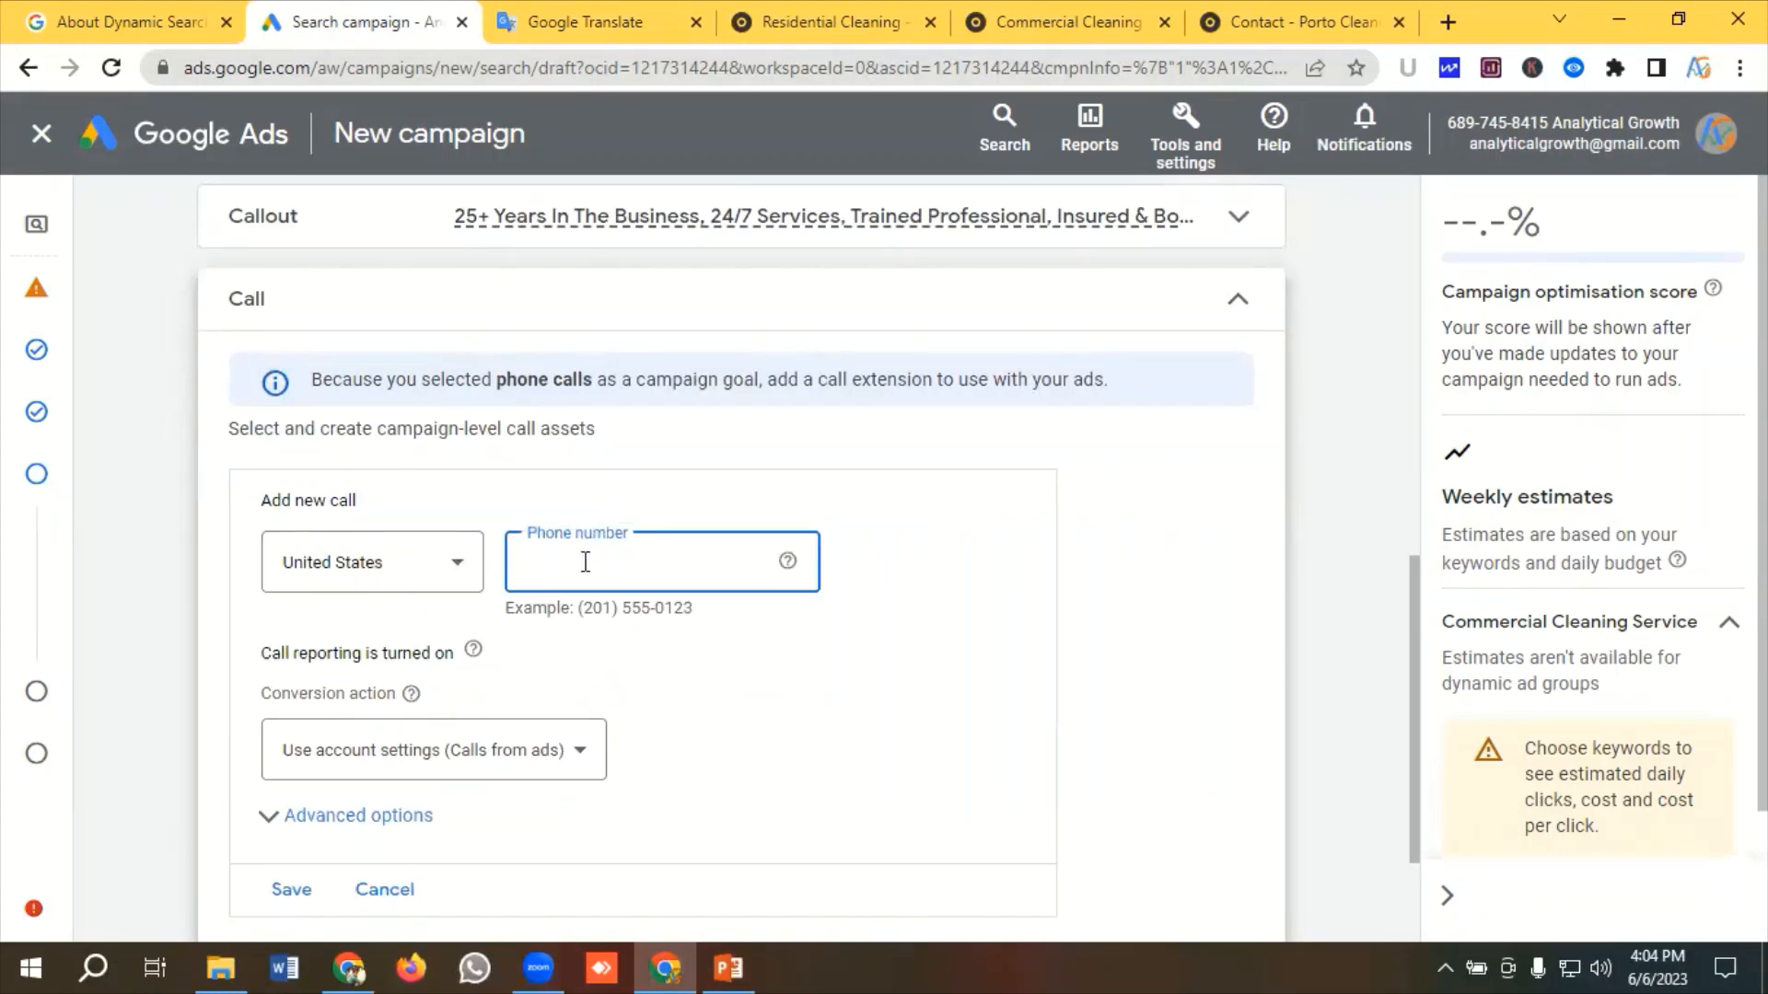
key("ctrl+v")
scroll(460, 580, "down", 1)
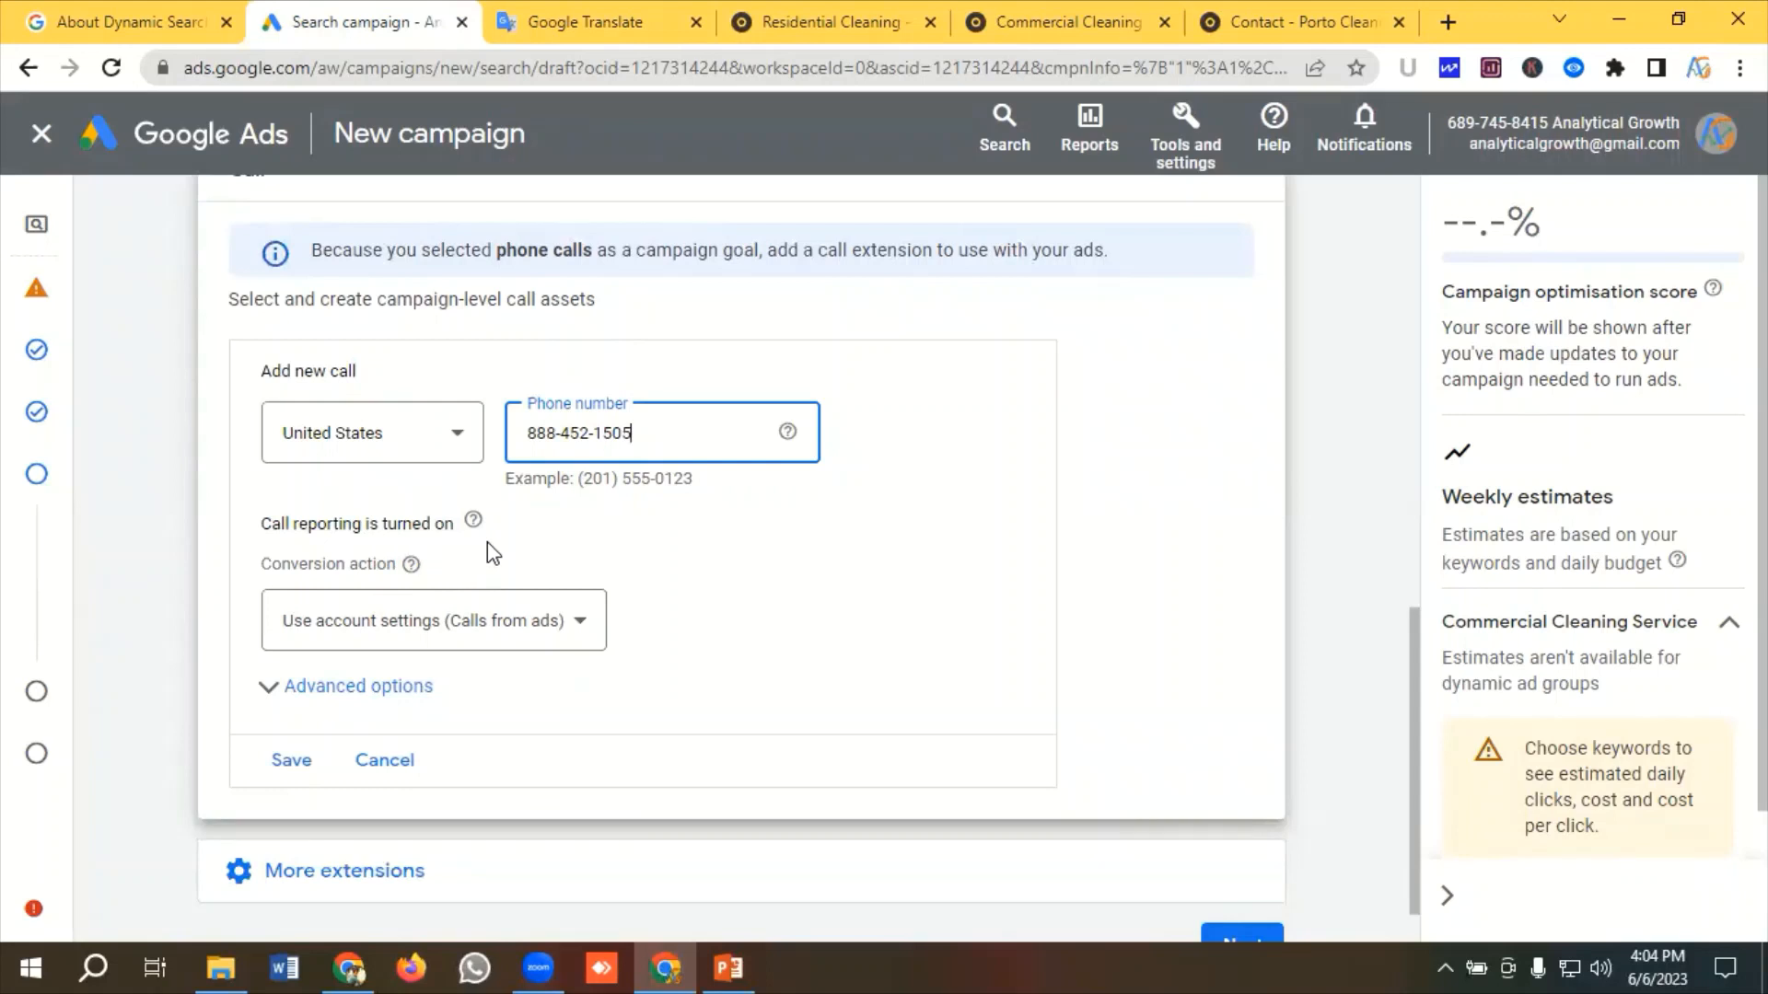
left_click(409, 635)
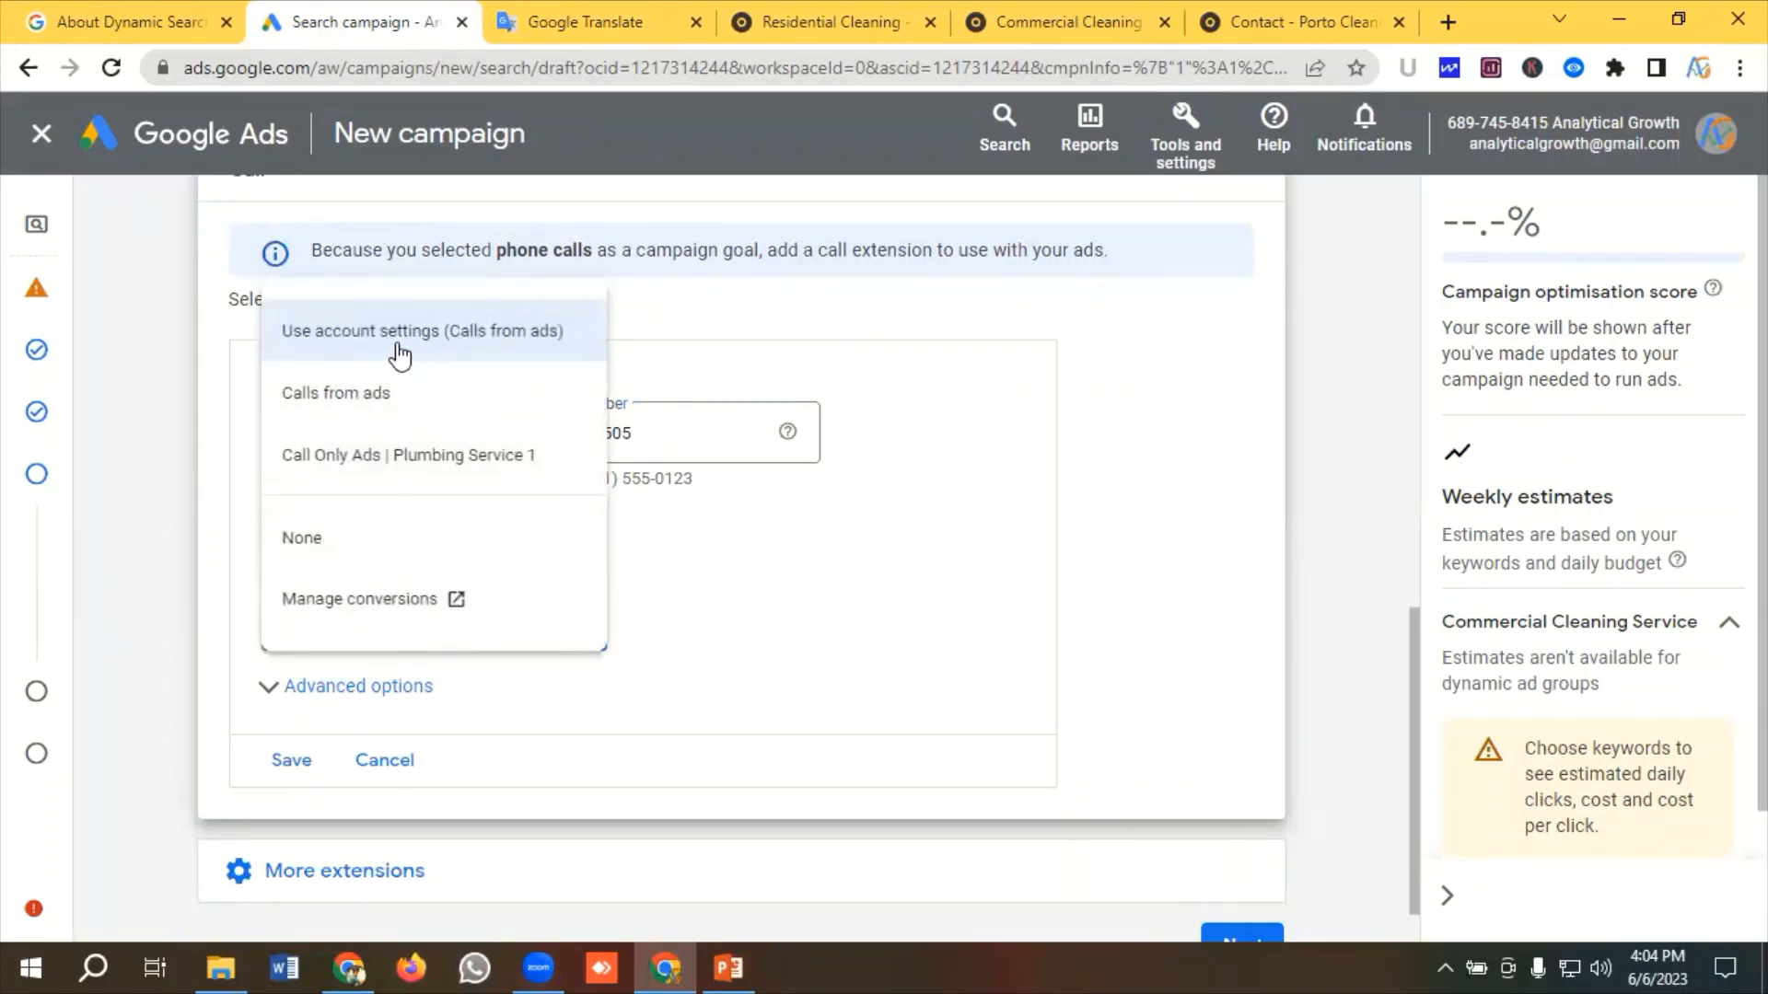
left_click(355, 412)
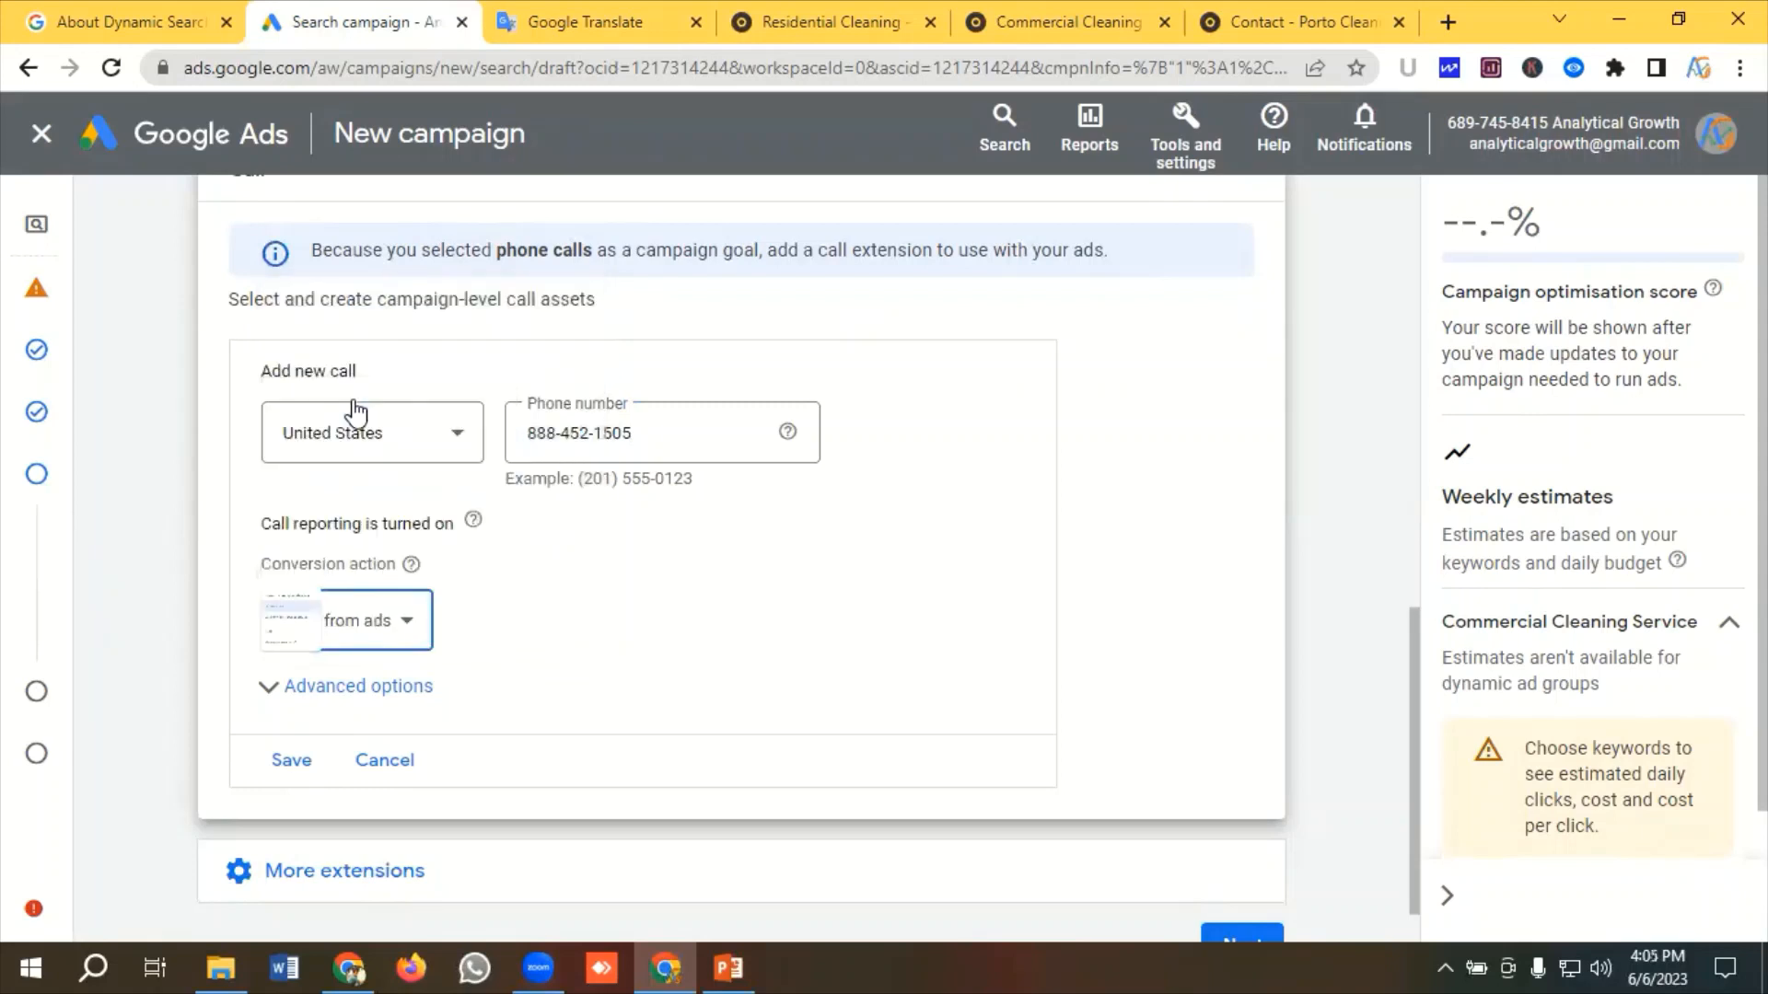
left_click(299, 768)
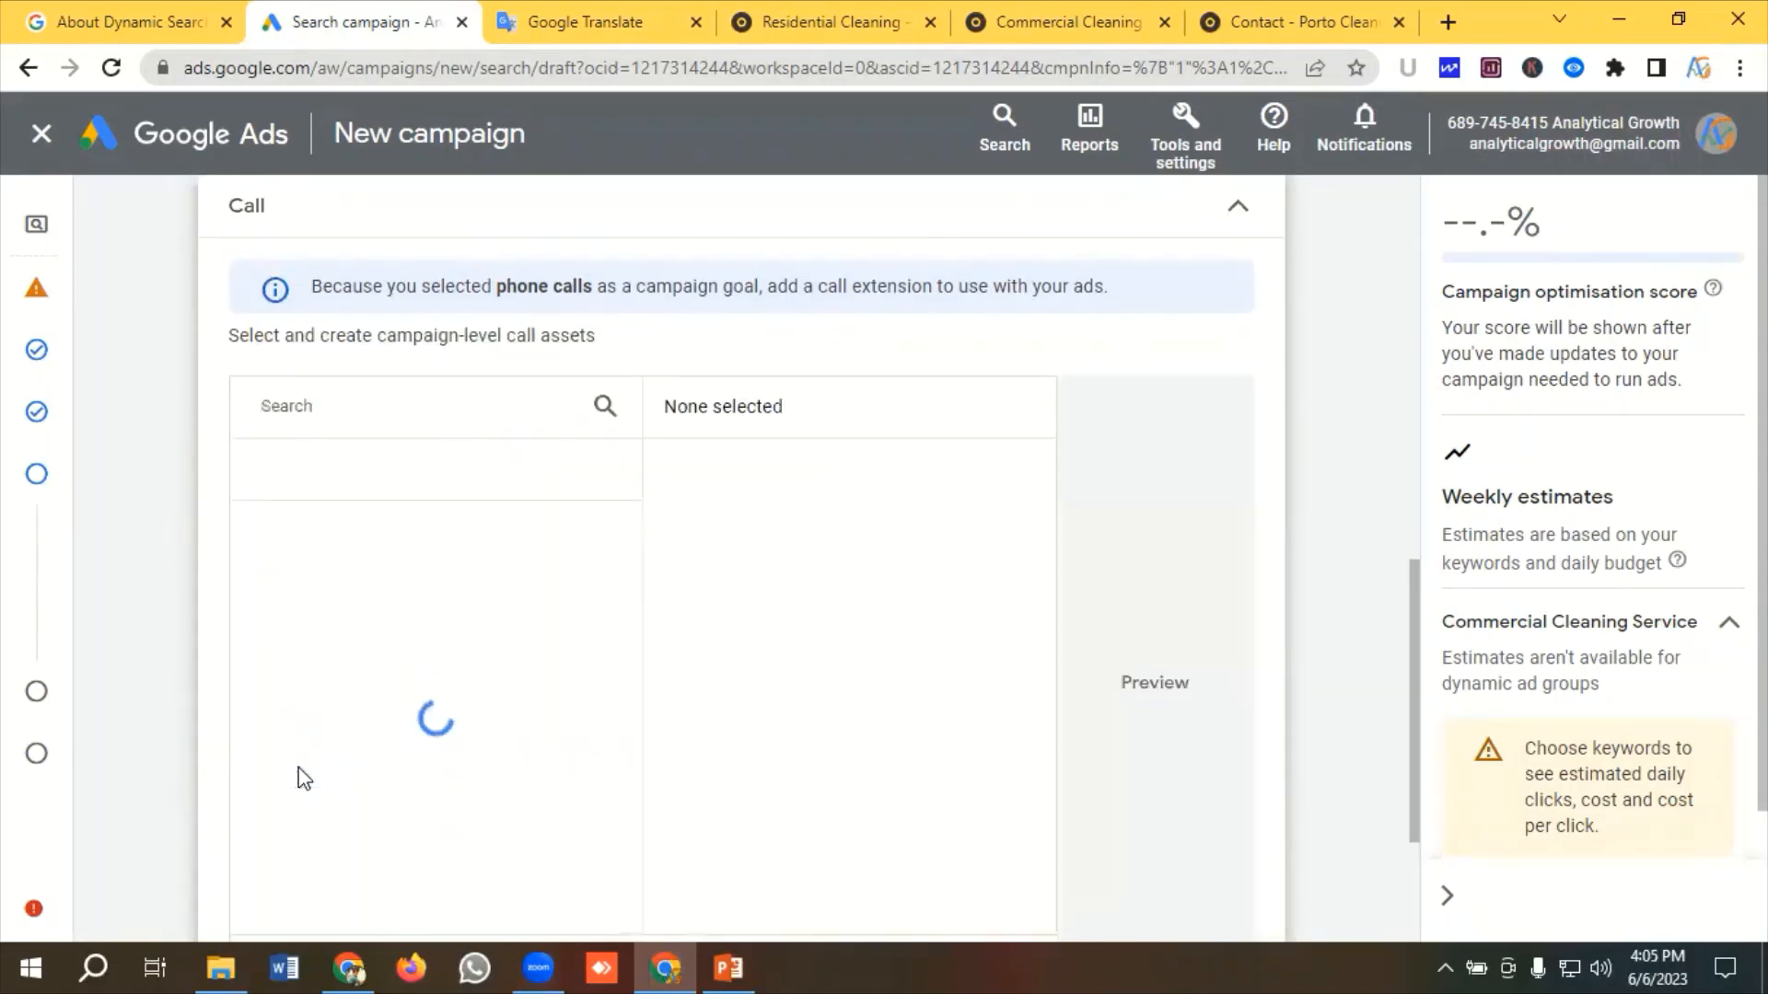
Preview the call asset and collapse the Call section
left_click(1156, 687)
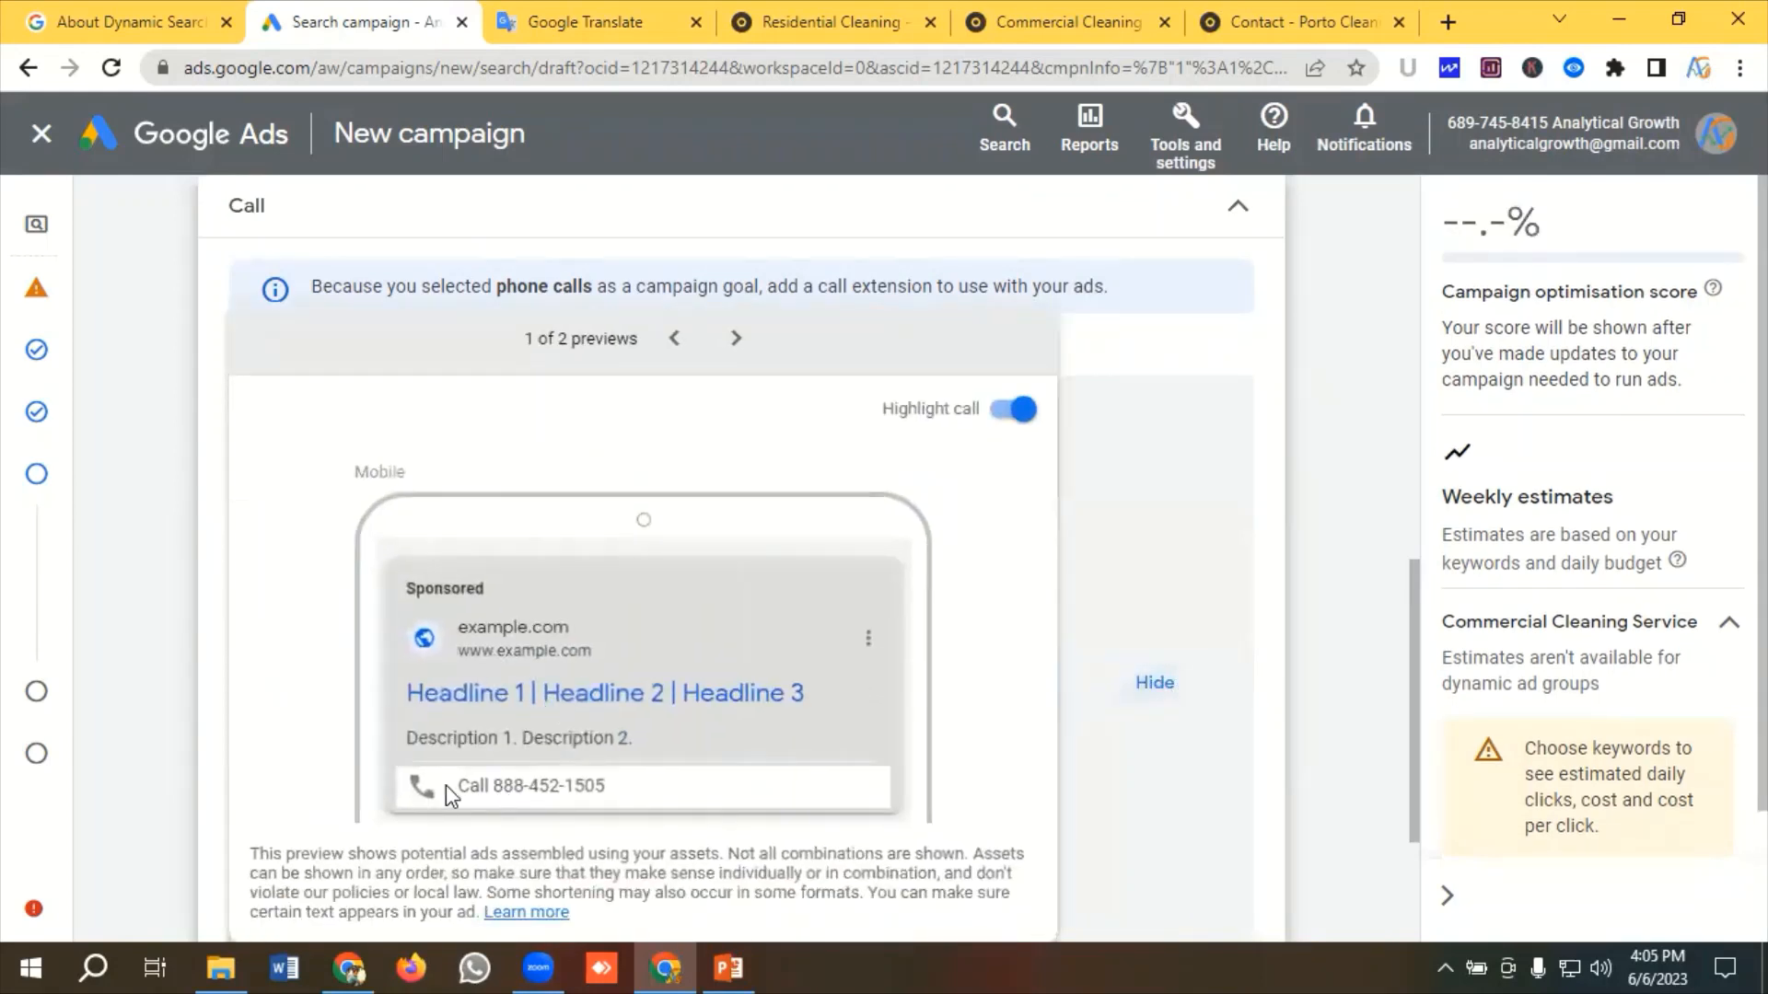
left_click(1234, 215)
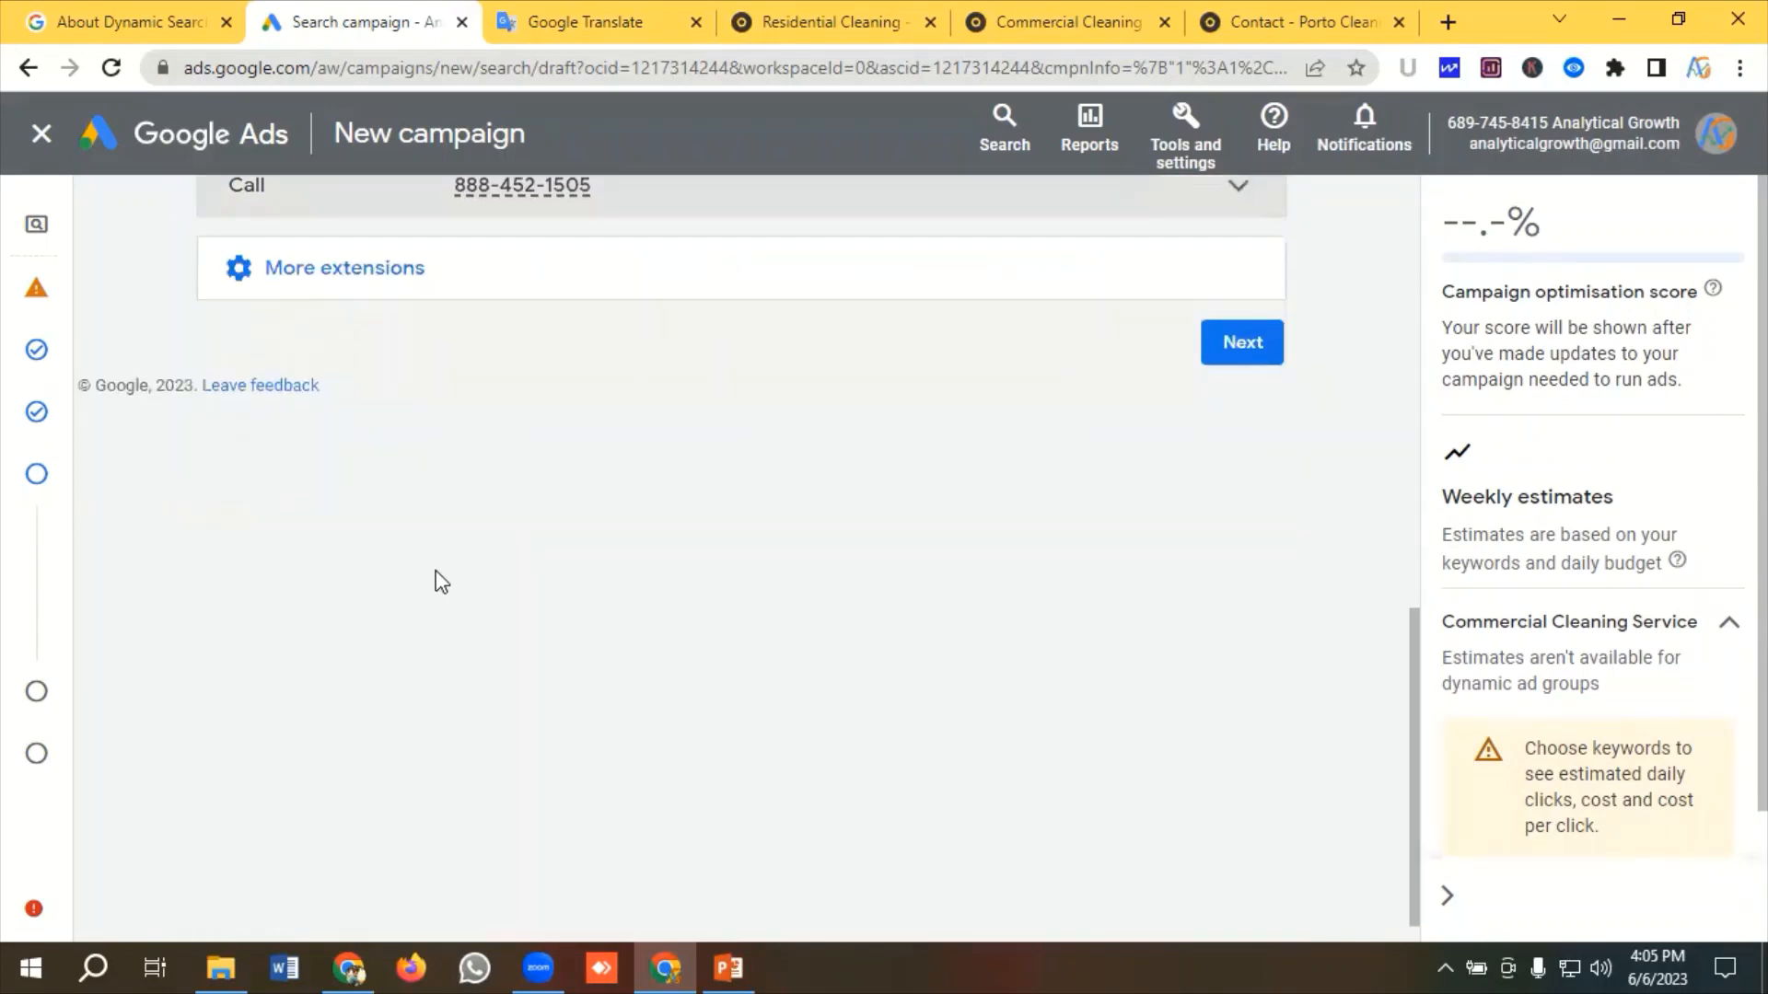
Continue through the budget step to the campaign review page, dismissing the draft-limit alerts
scroll(439, 560, "up", 3)
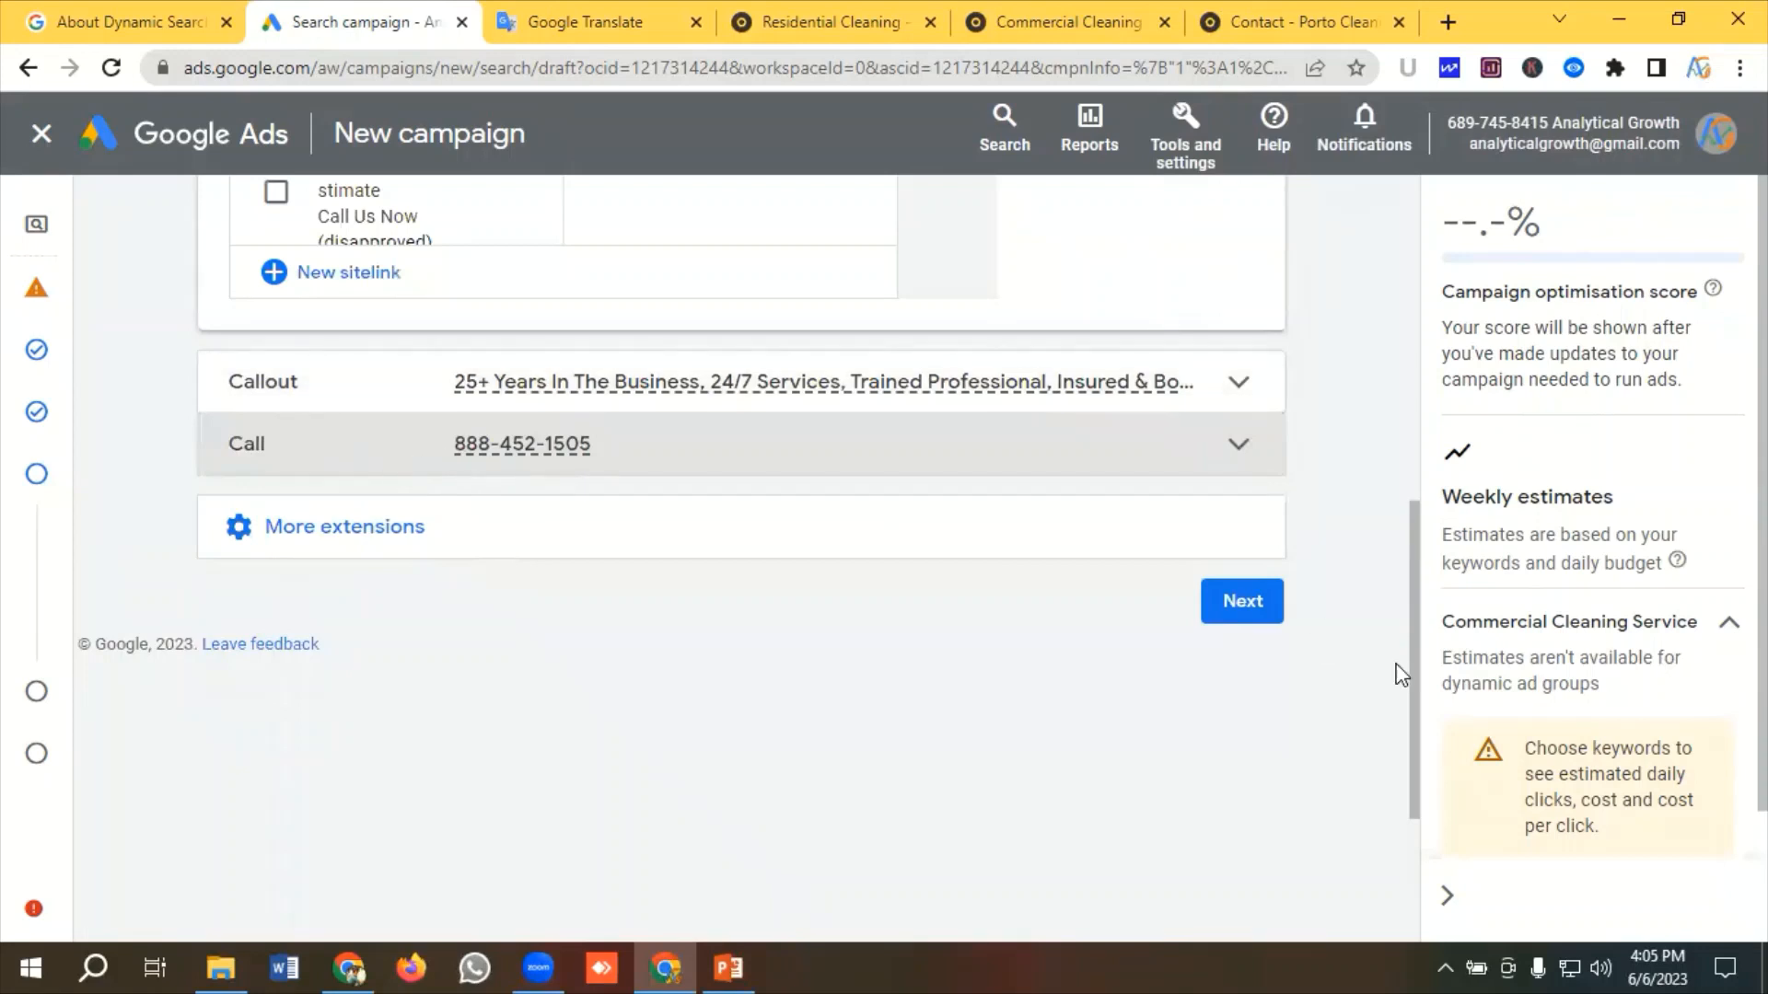
left_click(1240, 608)
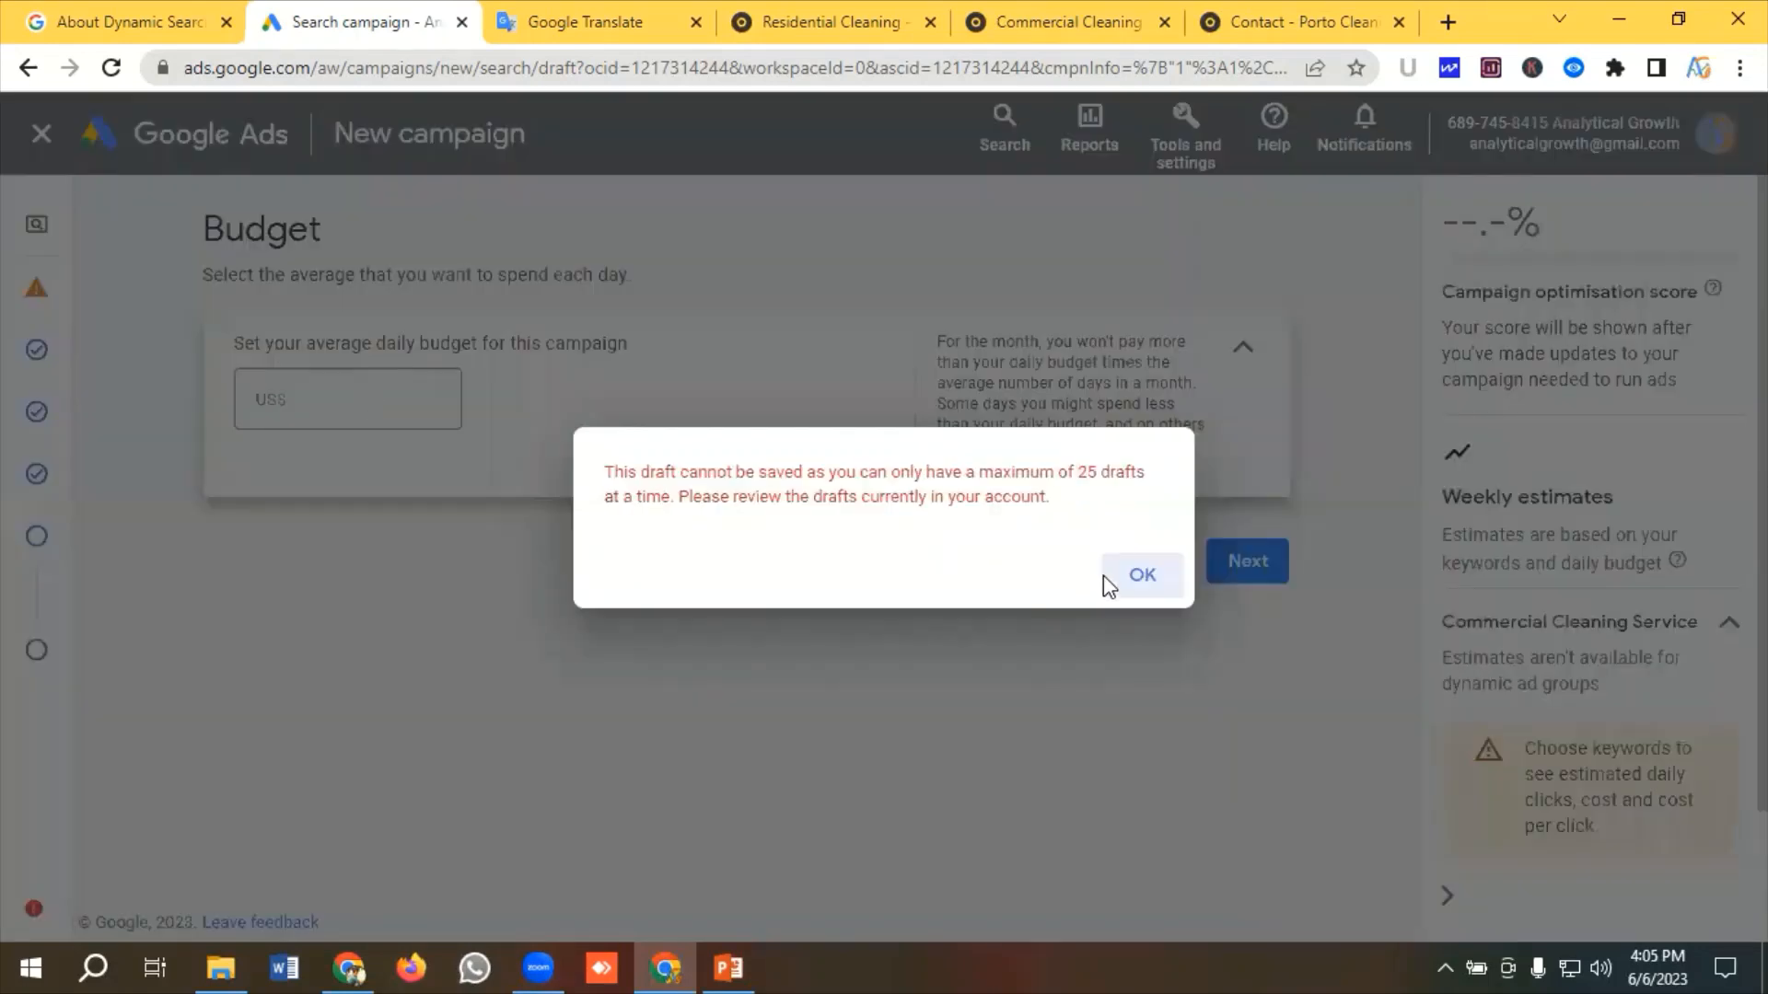
left_click(1139, 576)
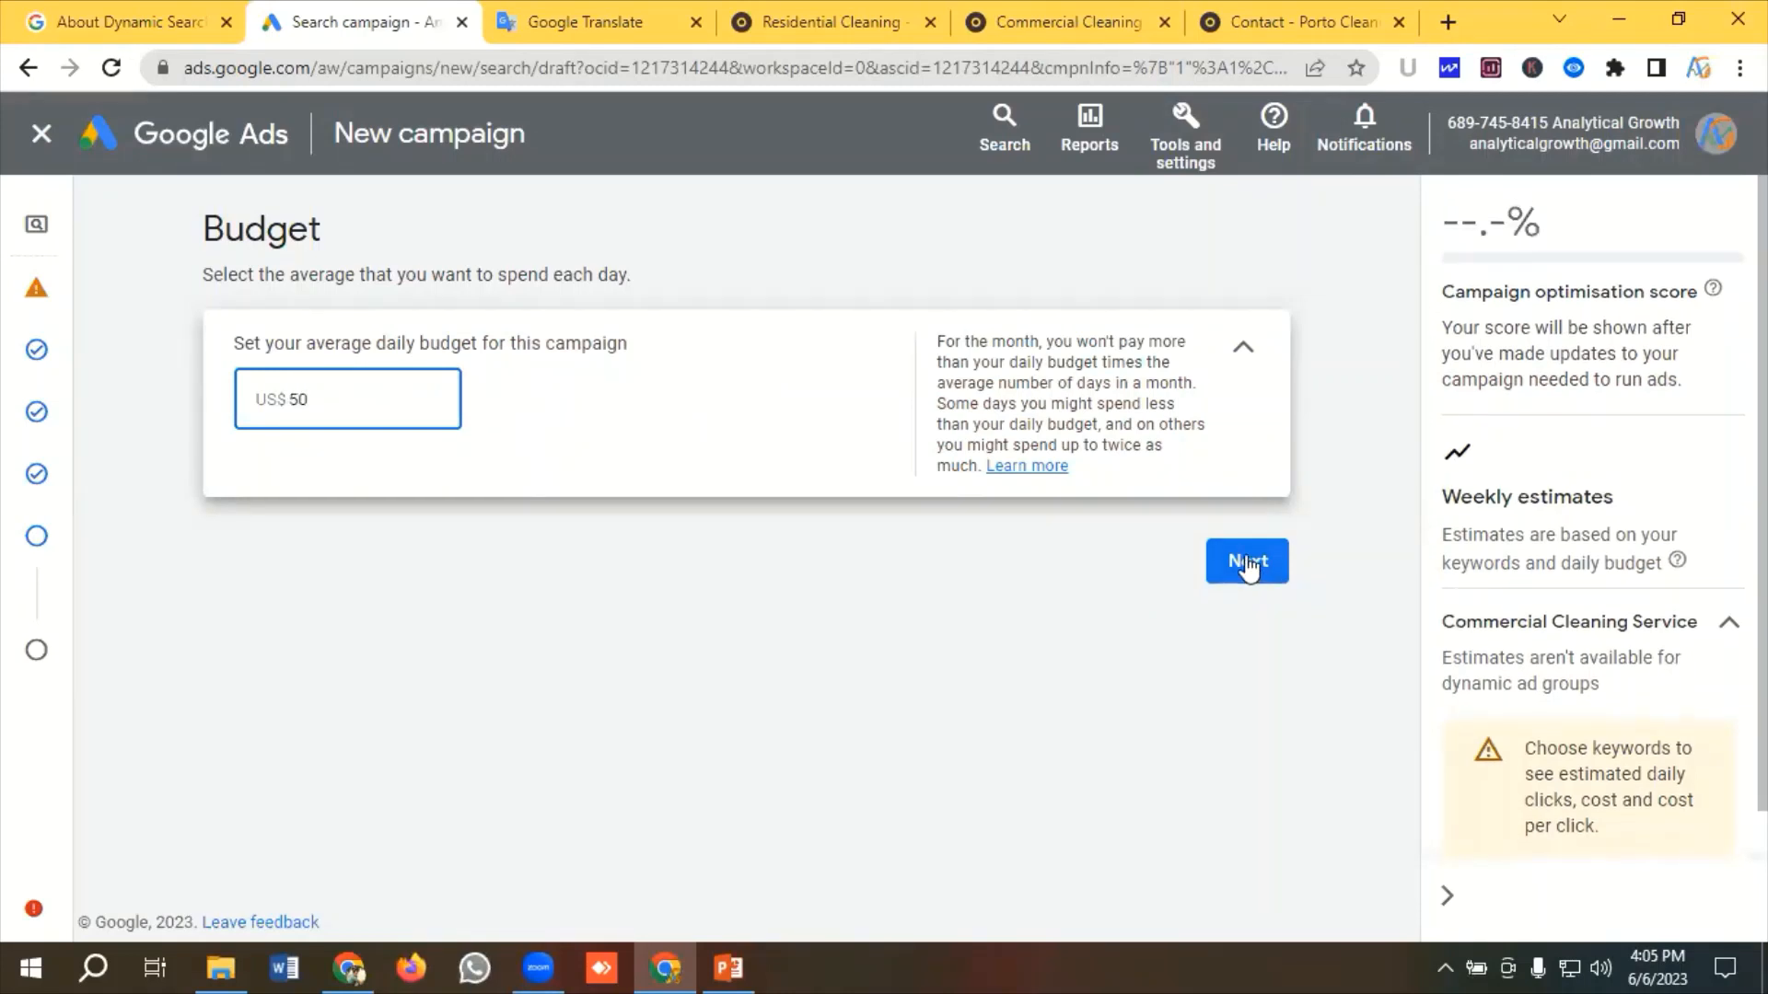
left_click(1247, 563)
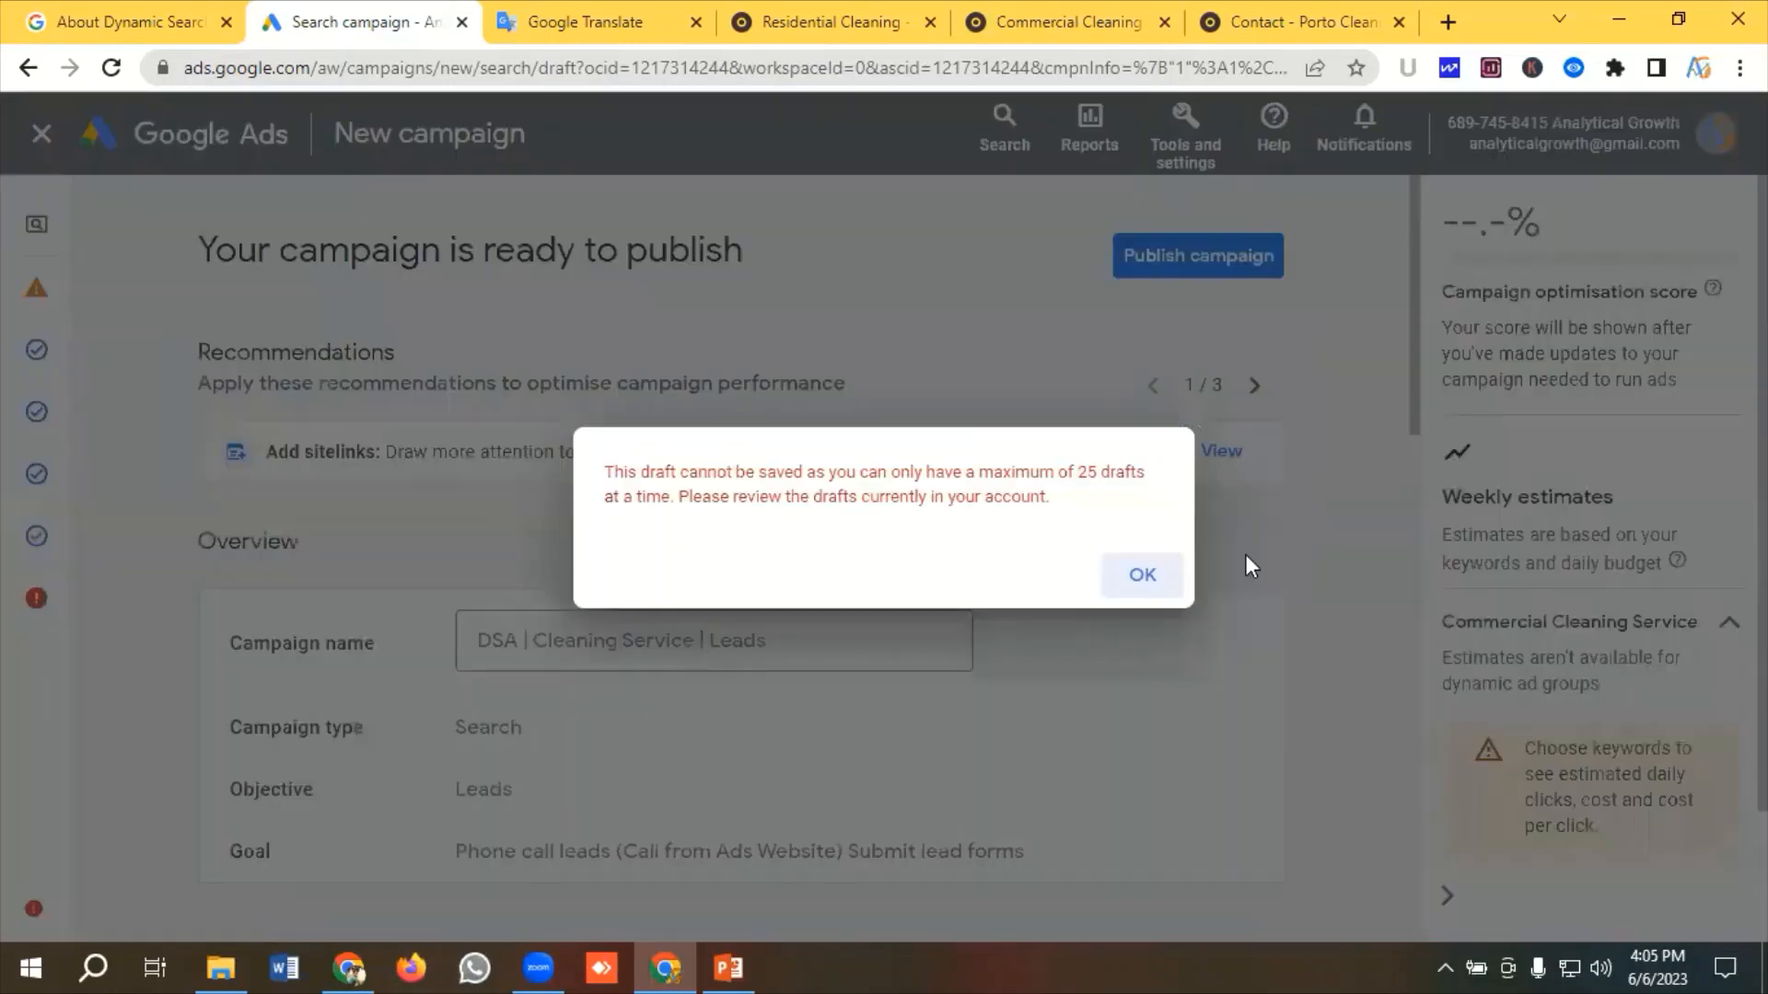
left_click(1142, 577)
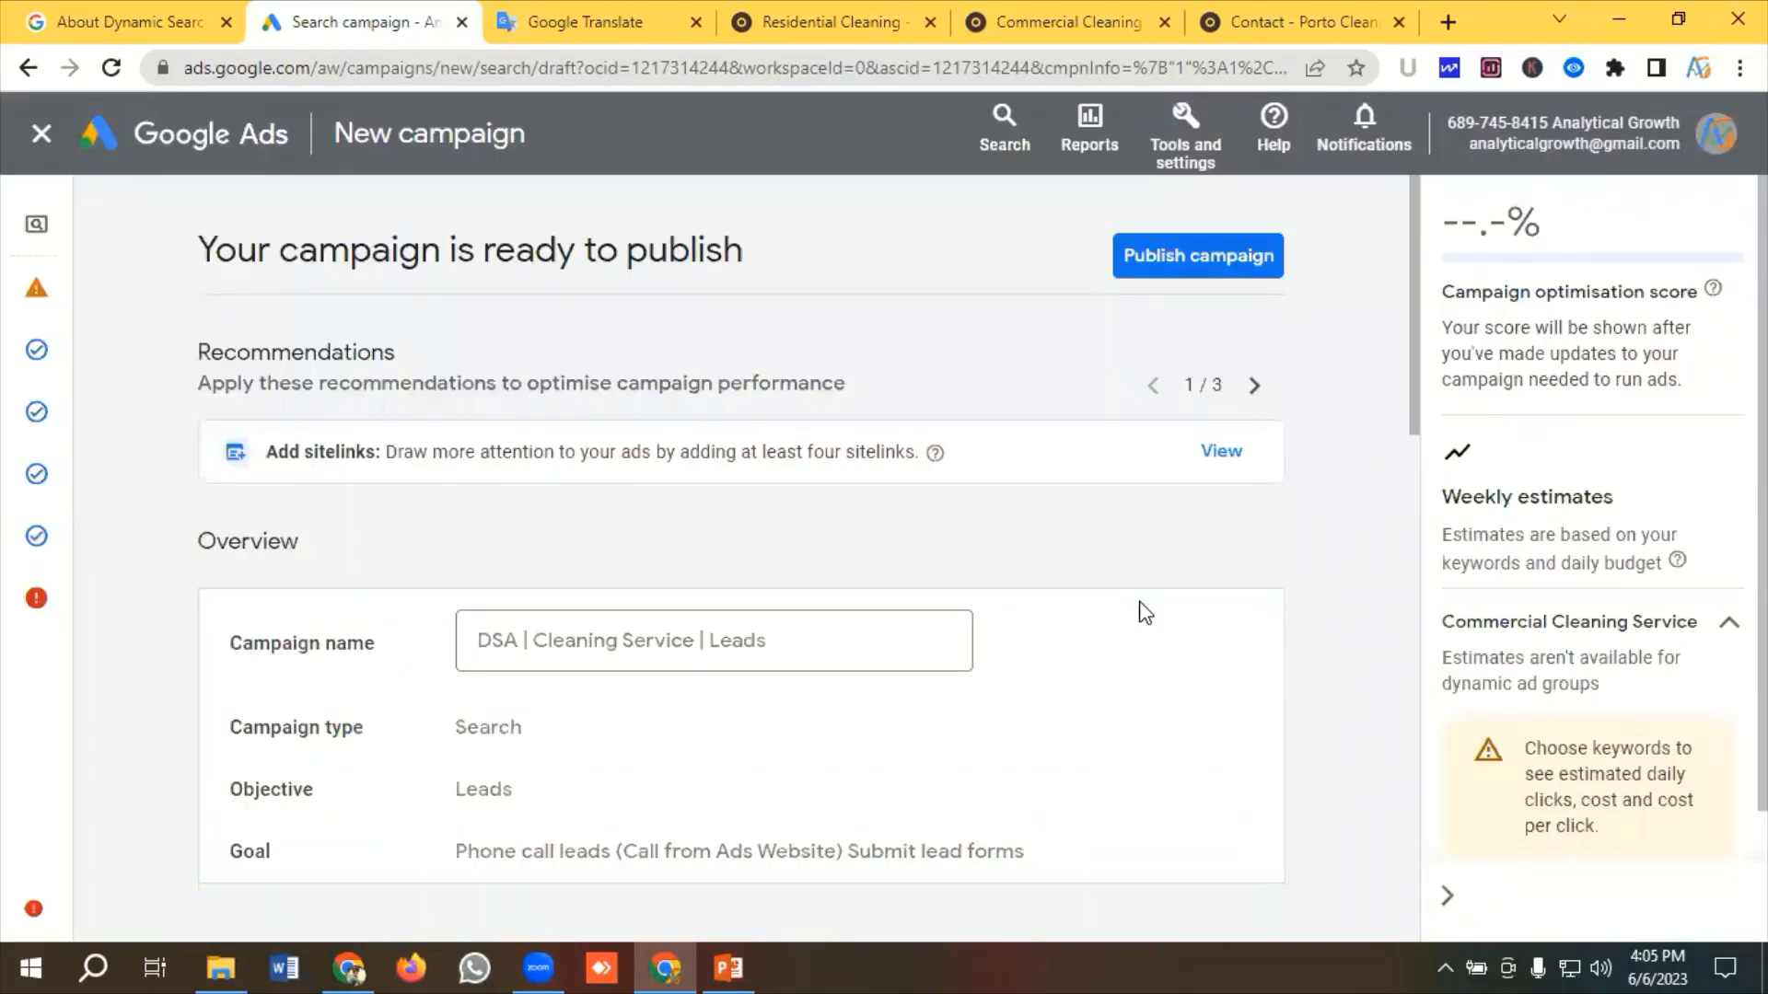
Review the campaign summary: overview, bidding, campaign settings, ads, extensions and budget
scroll(720, 566, "down", 1)
scroll(727, 568, "up", 1)
scroll(728, 568, "down", 2)
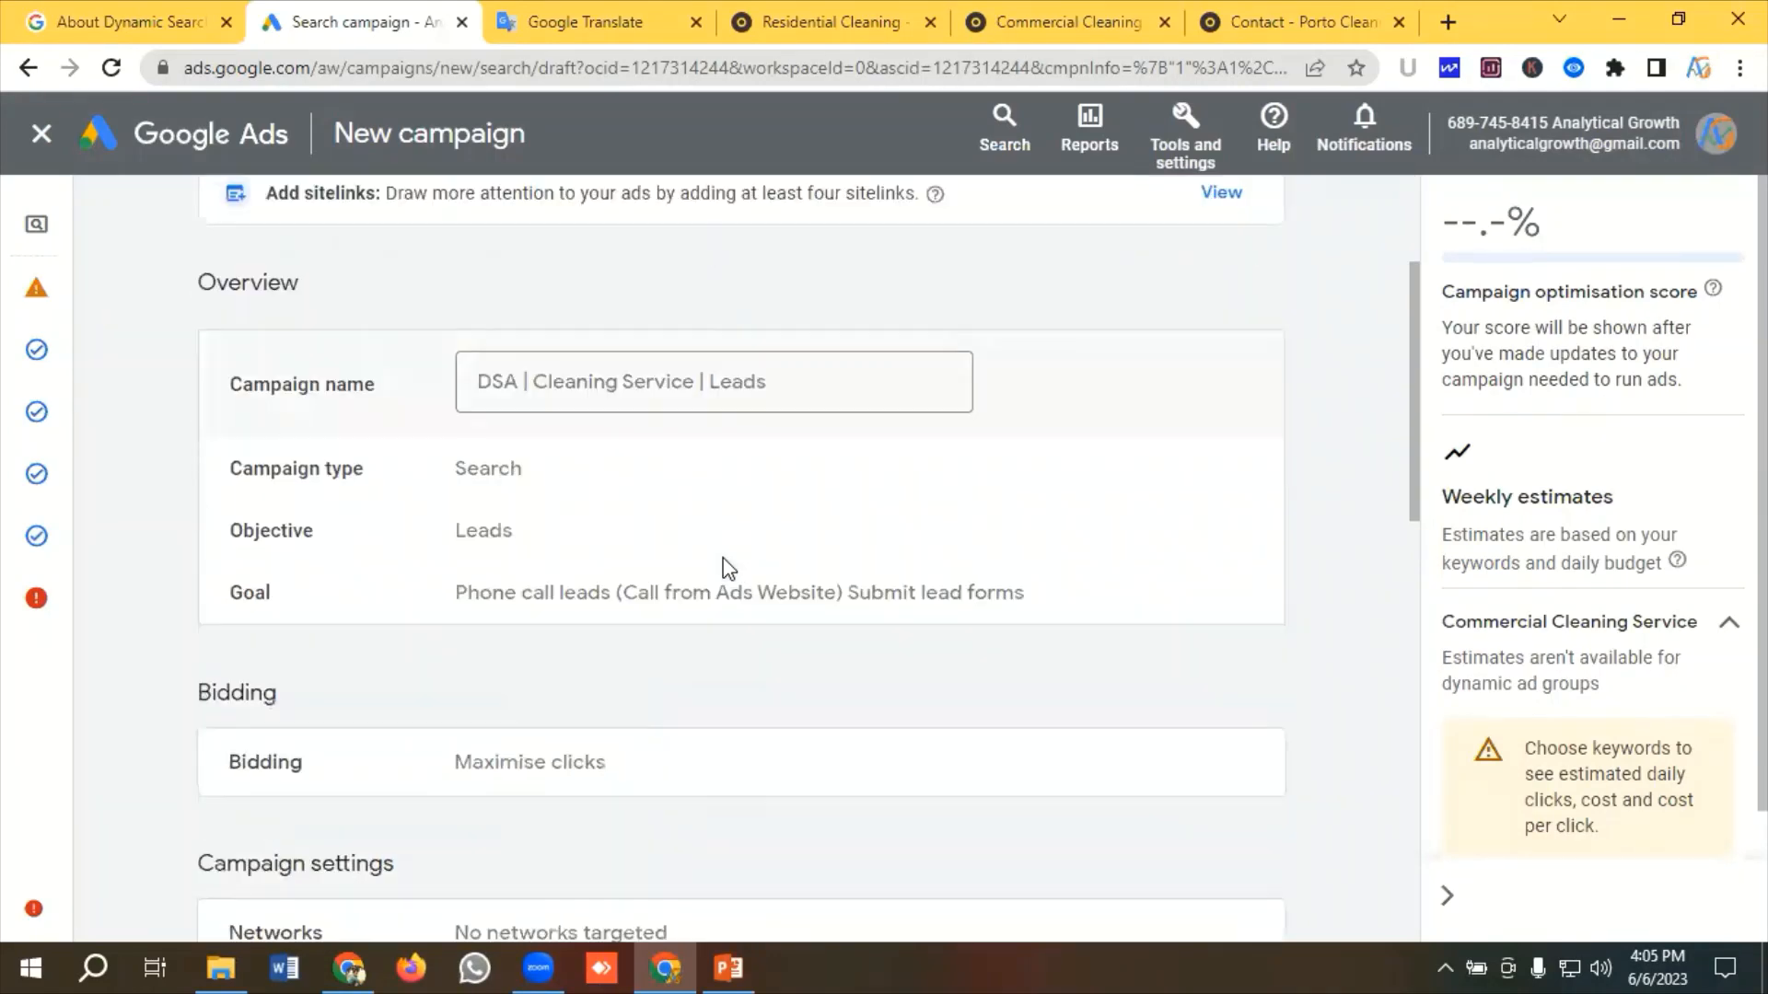
scroll(727, 568, "up", 2)
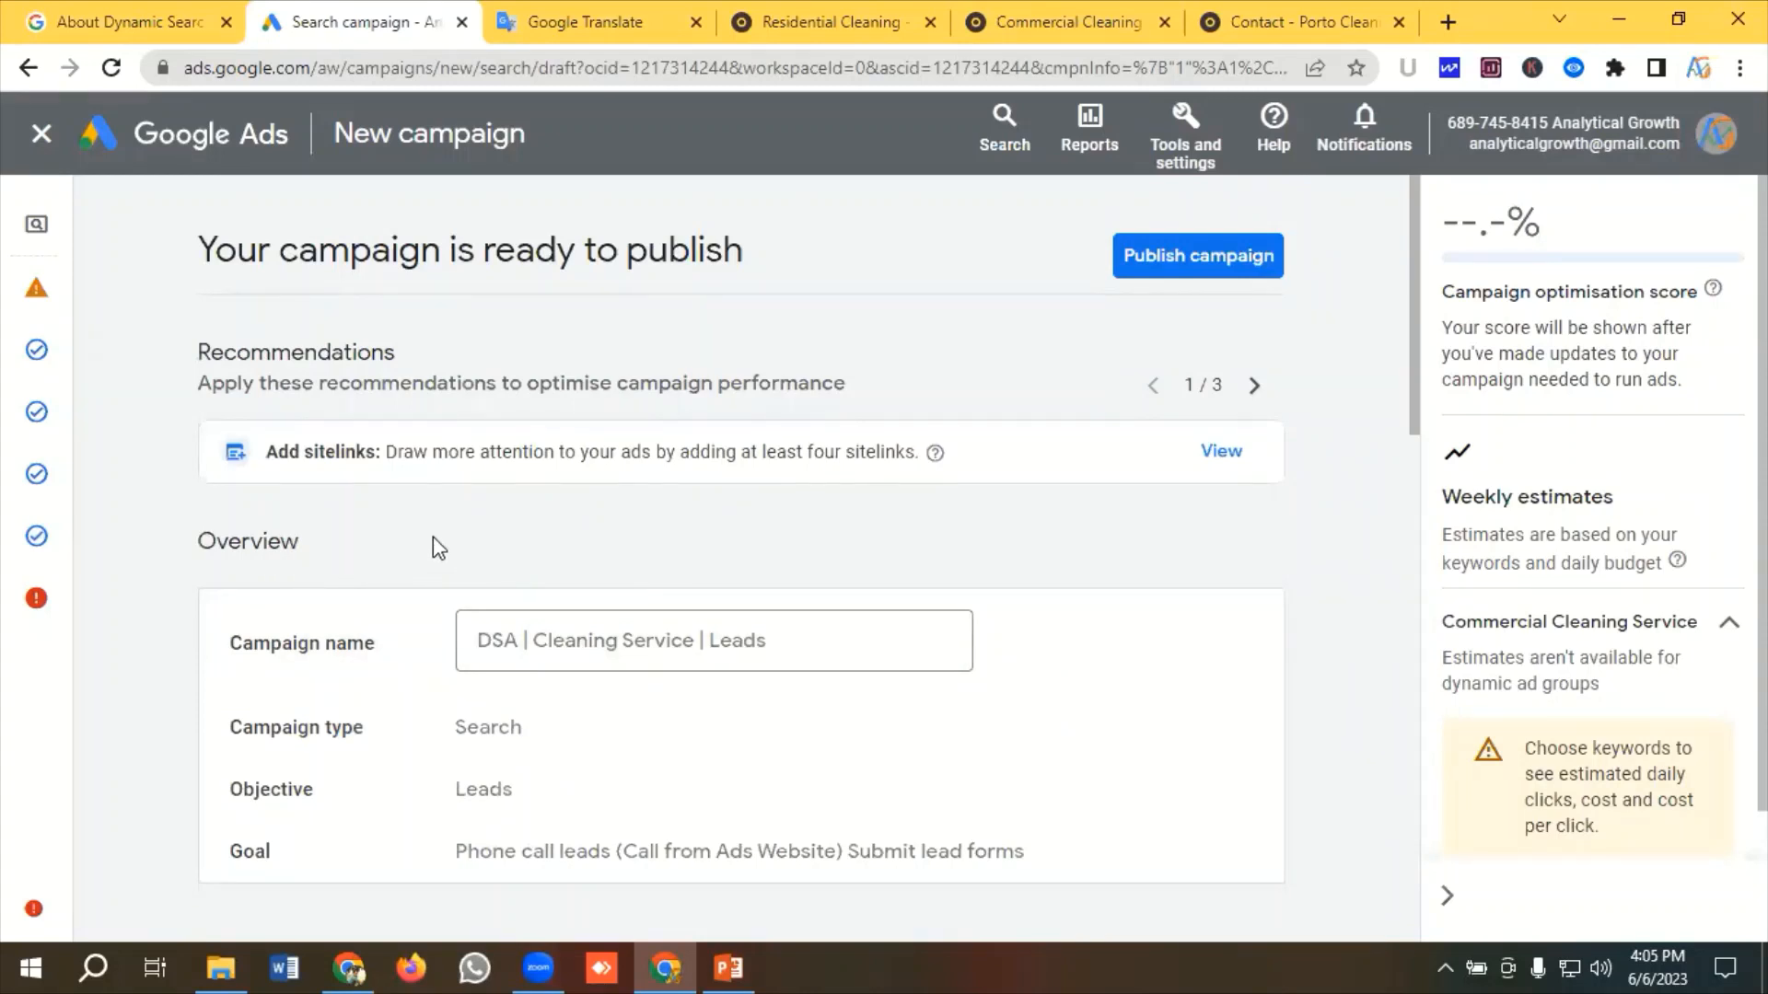
scroll(443, 545, "down", 1)
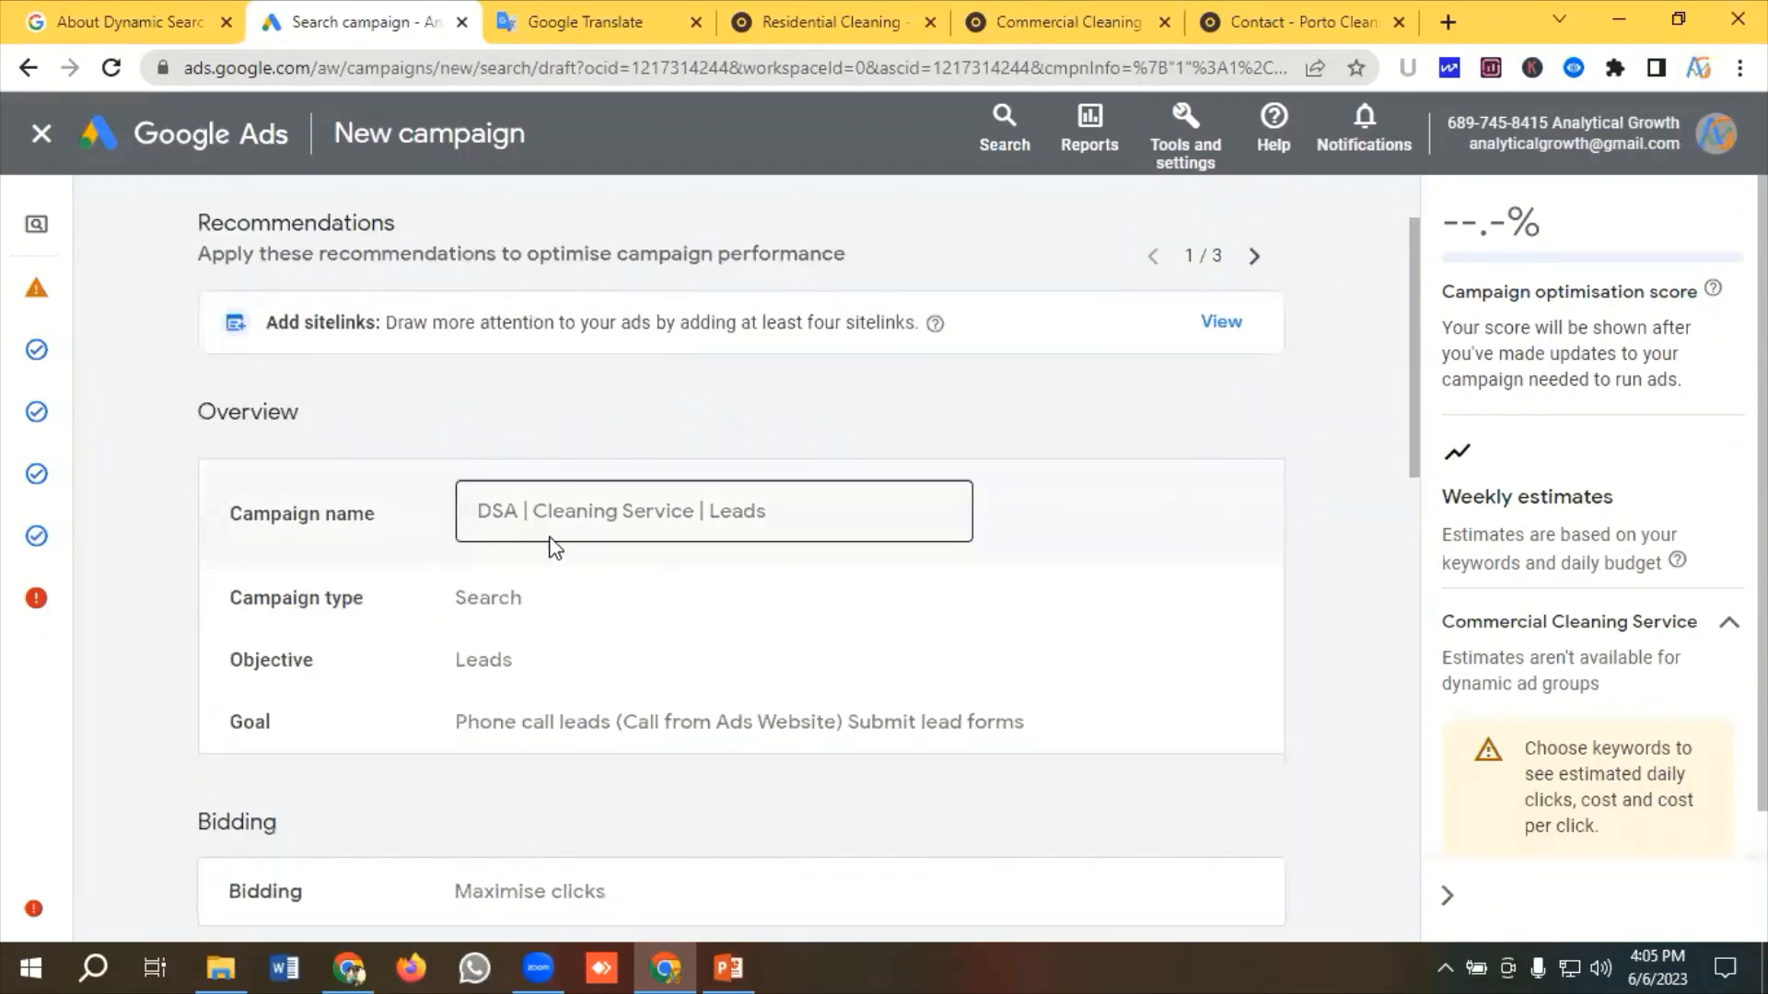
scroll(304, 569, "down", 1)
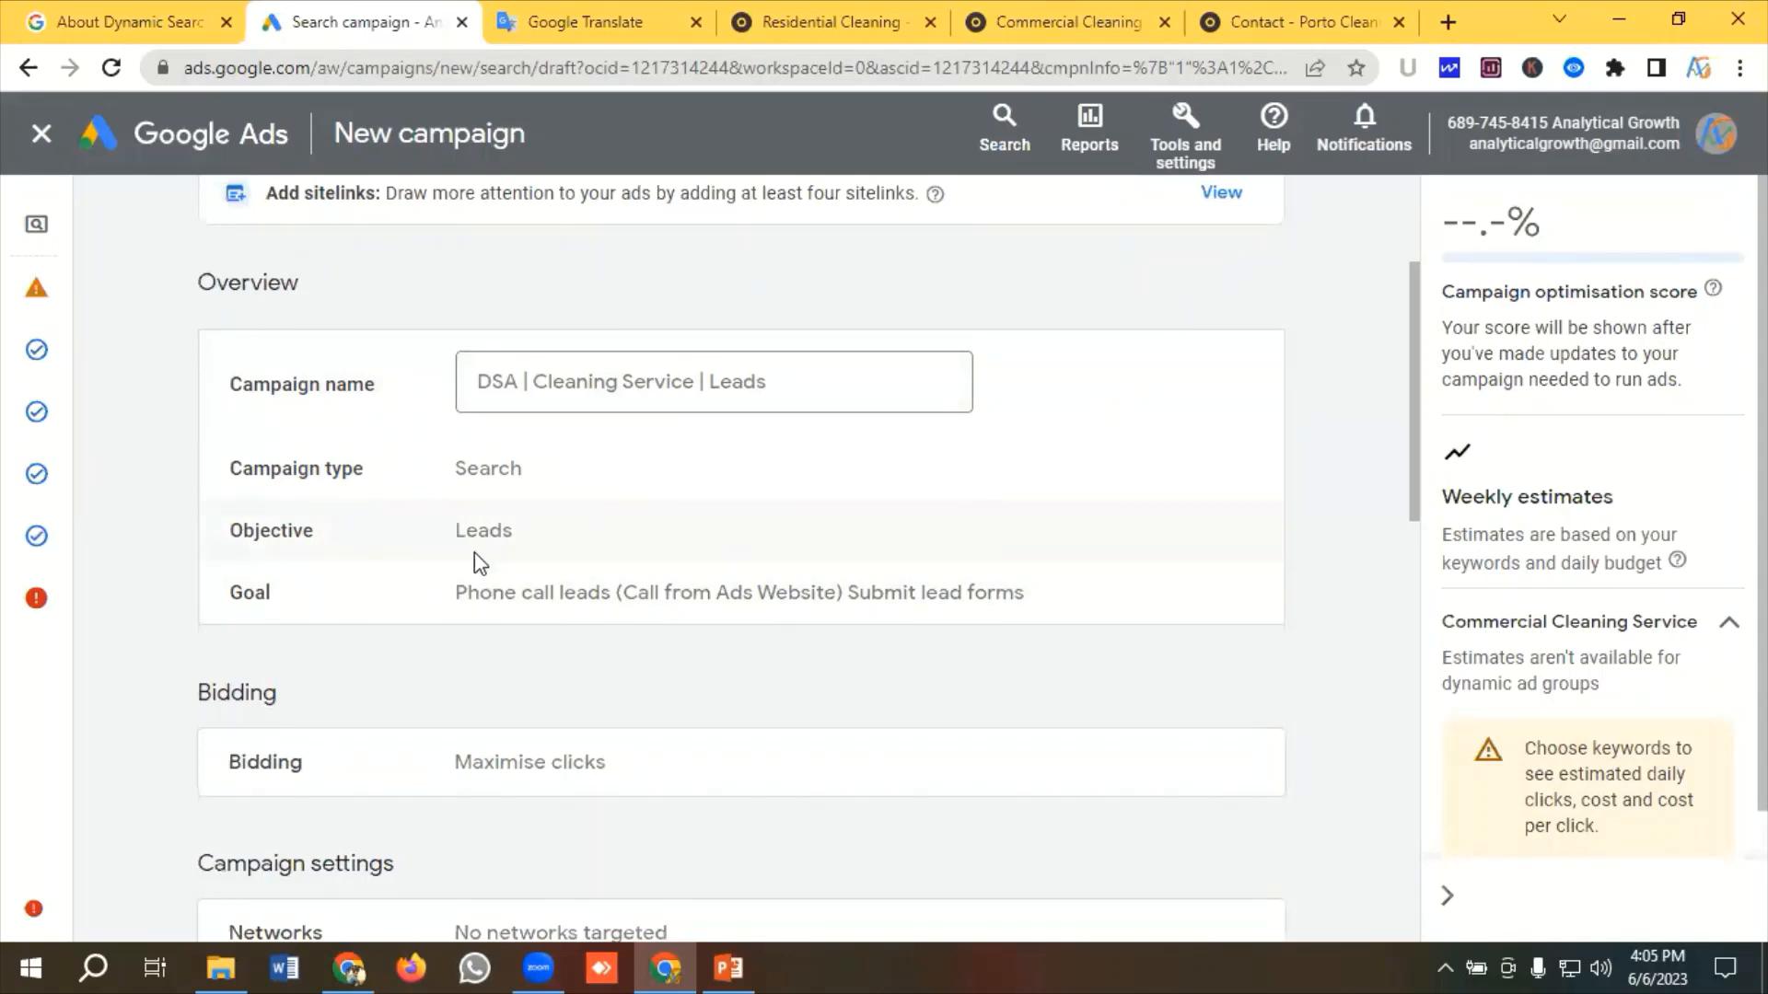
scroll(473, 552, "down", 2)
scroll(466, 564, "down", 1)
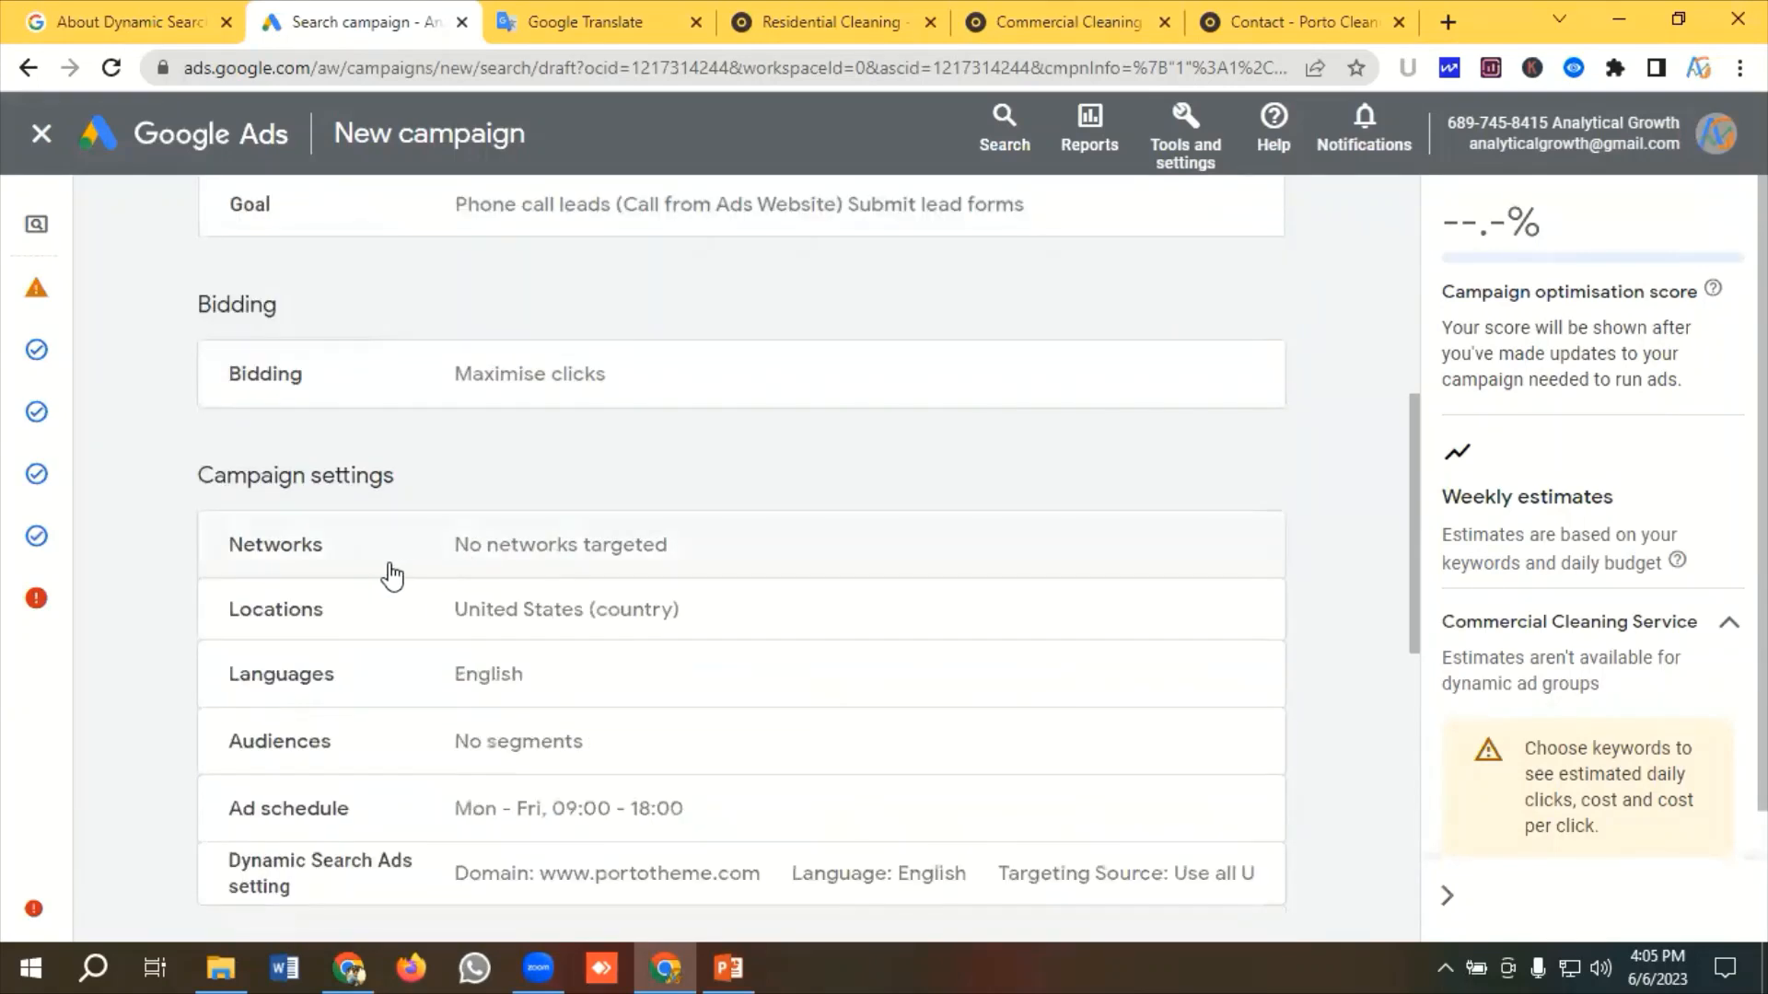
scroll(405, 575, "down", 1)
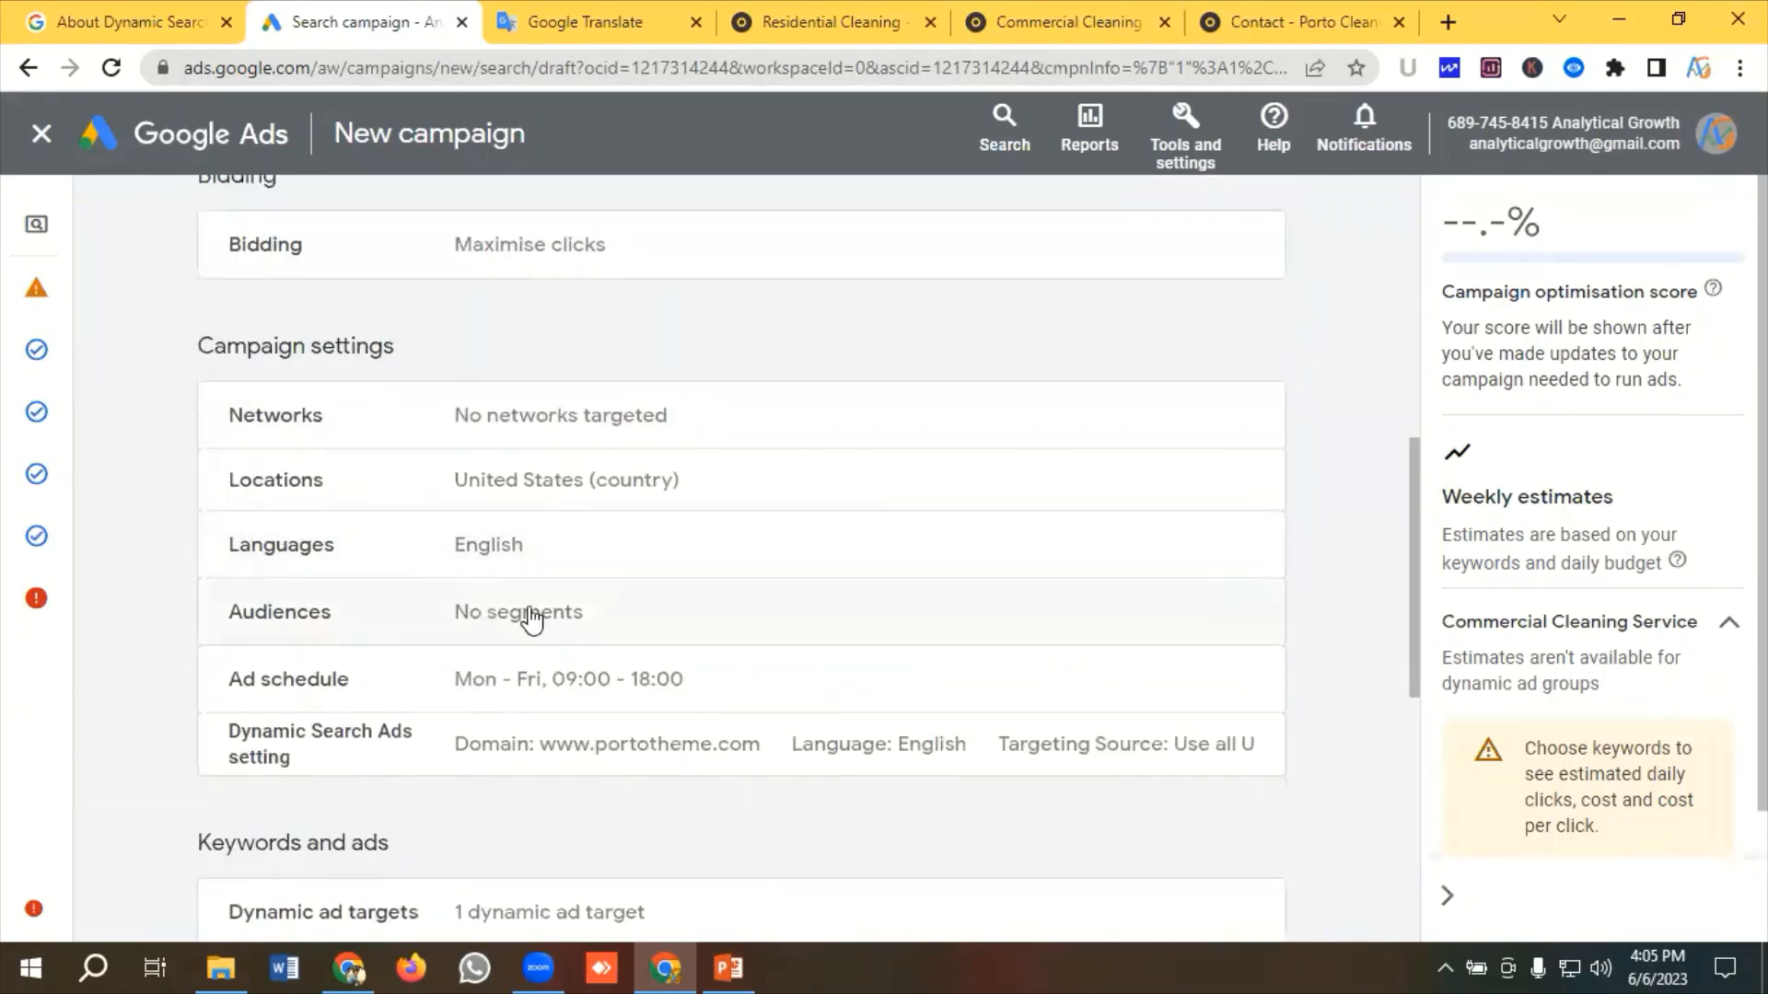
scroll(531, 618, "down", 1)
scroll(483, 628, "down", 1)
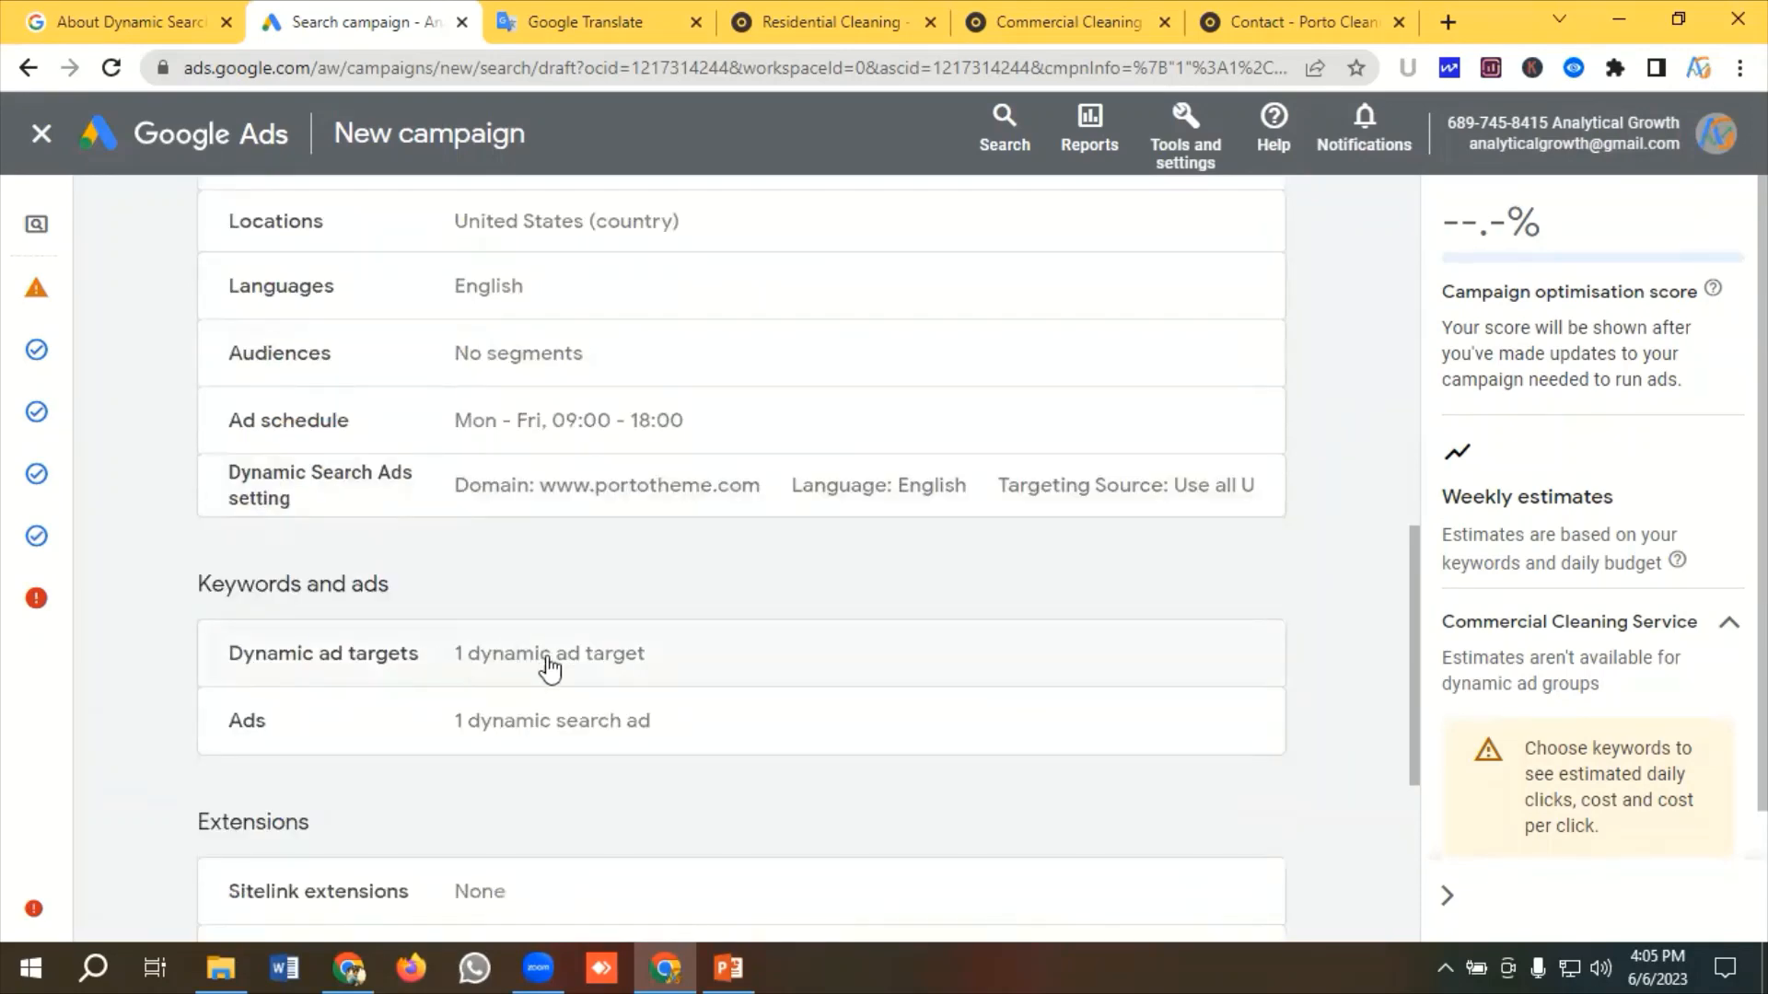
scroll(488, 663, "down", 1)
scroll(515, 645, "down", 3)
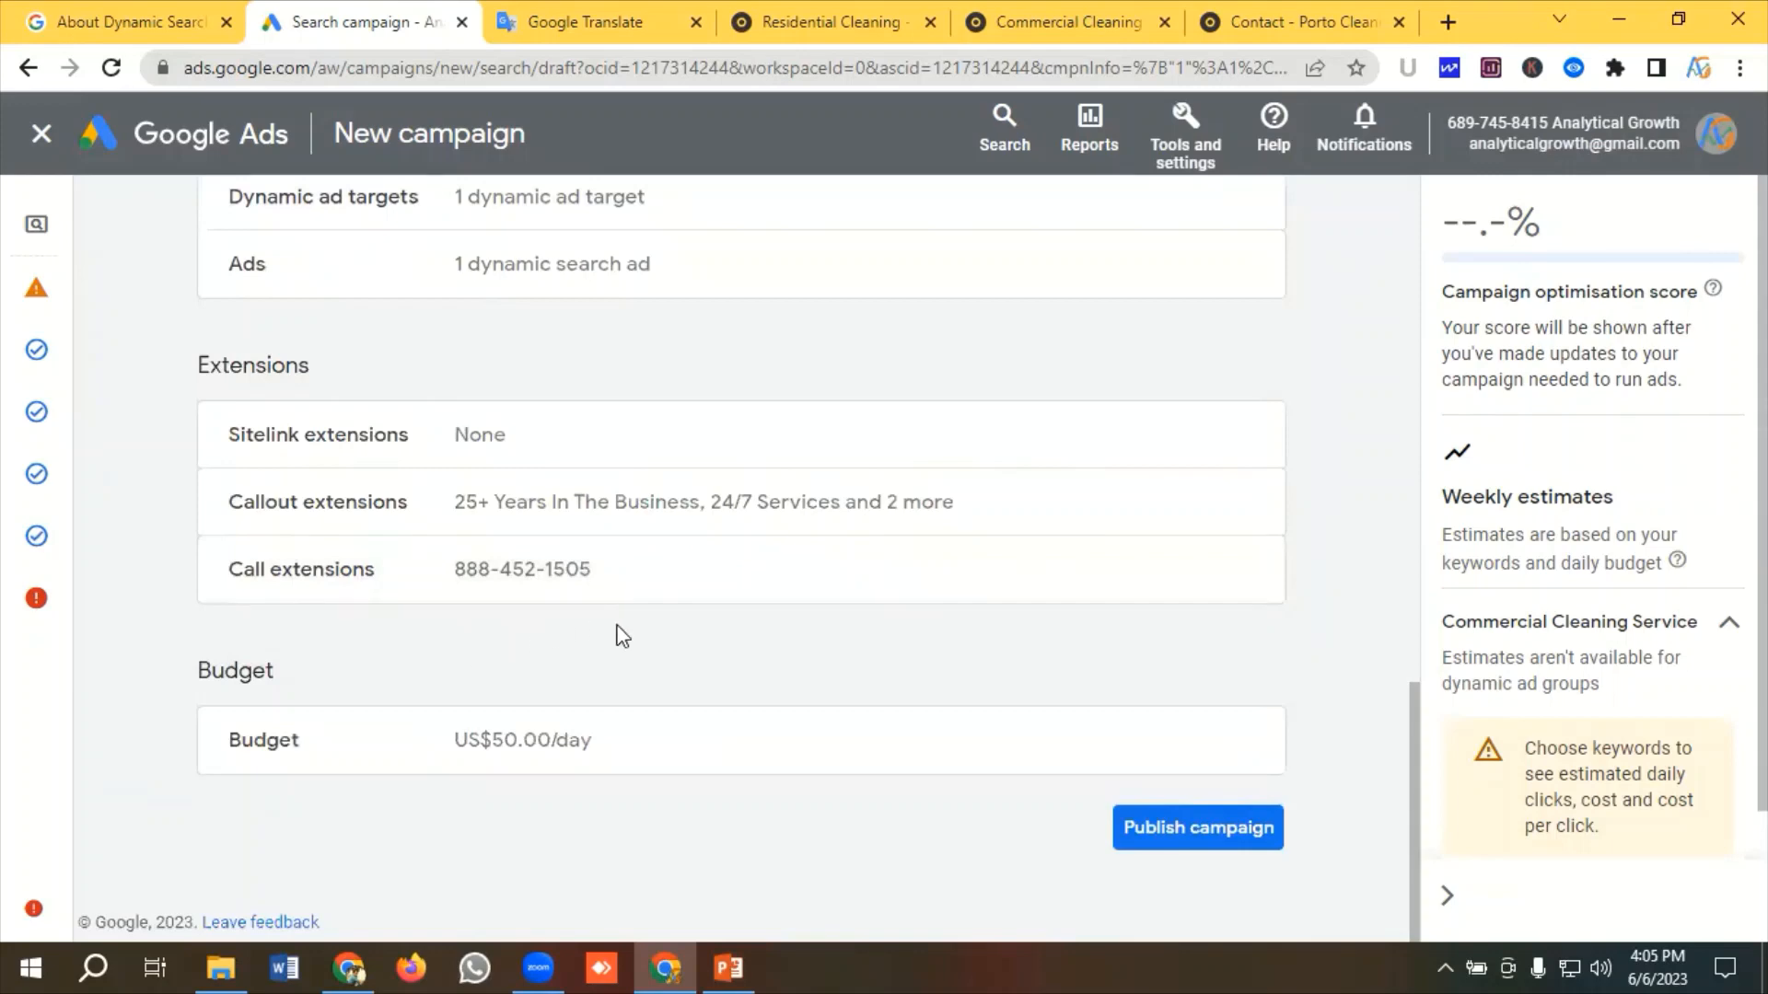
scroll(607, 631, "up", 12)
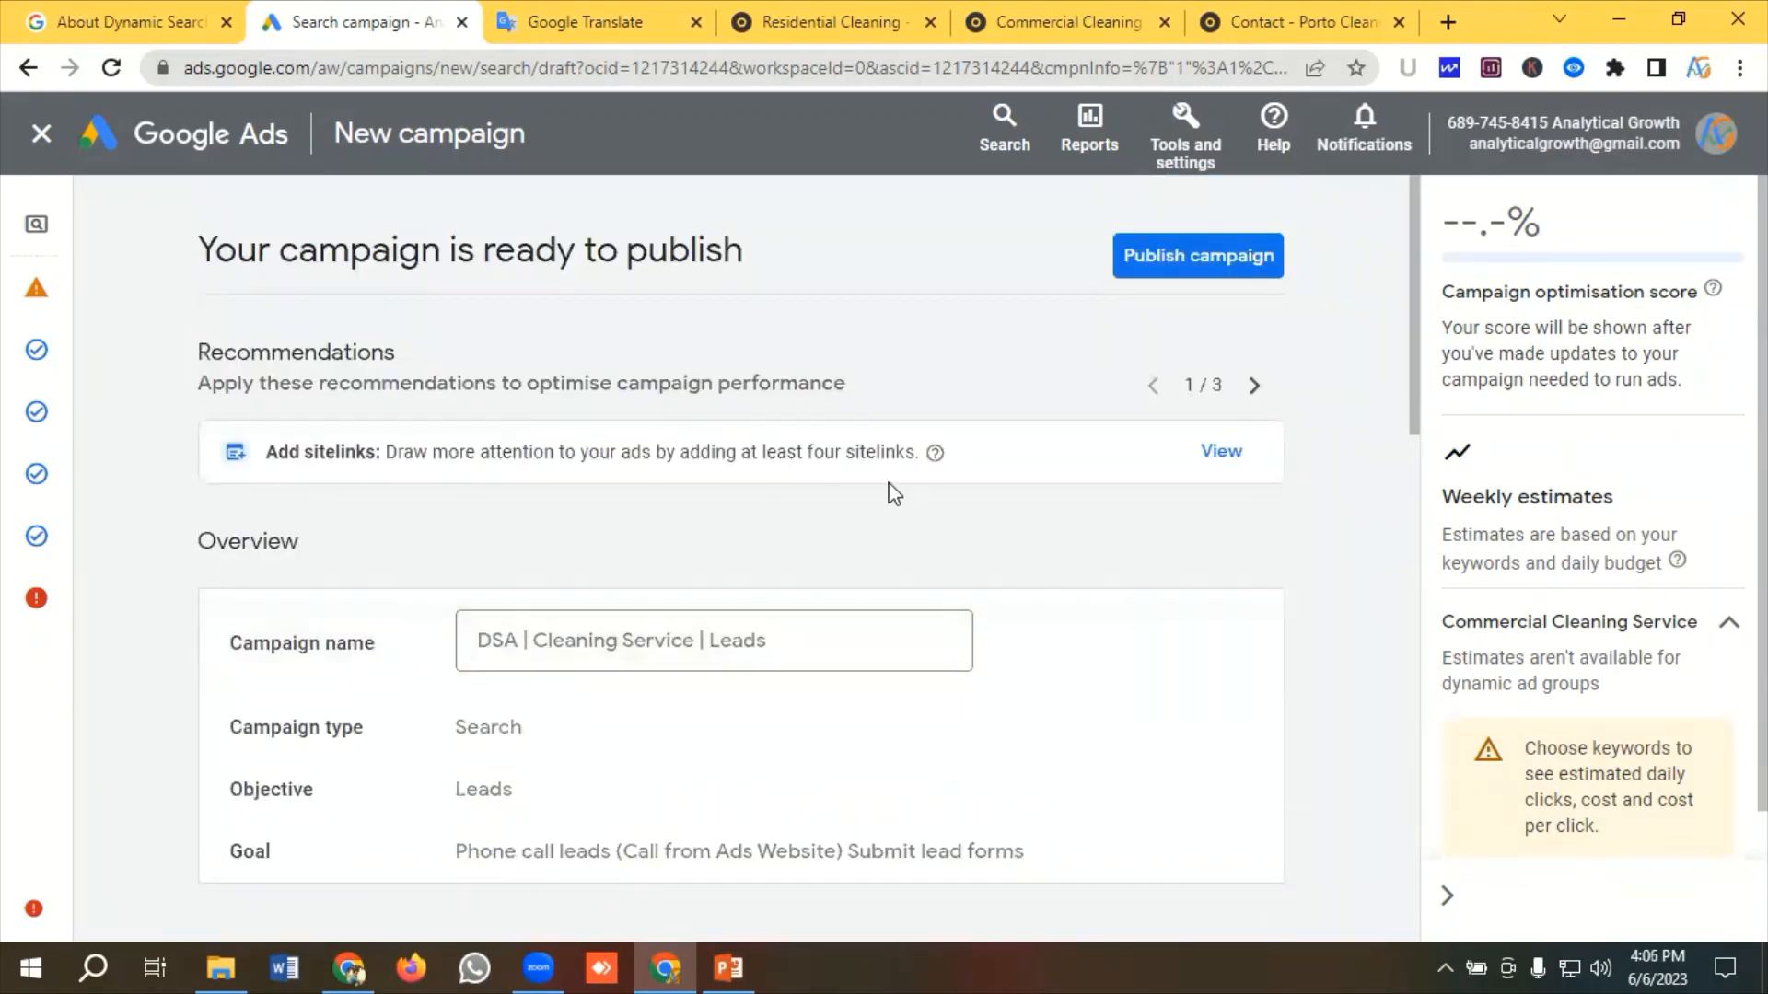
Publish the campaign and dismiss the draft-limit alert
left_click(1181, 263)
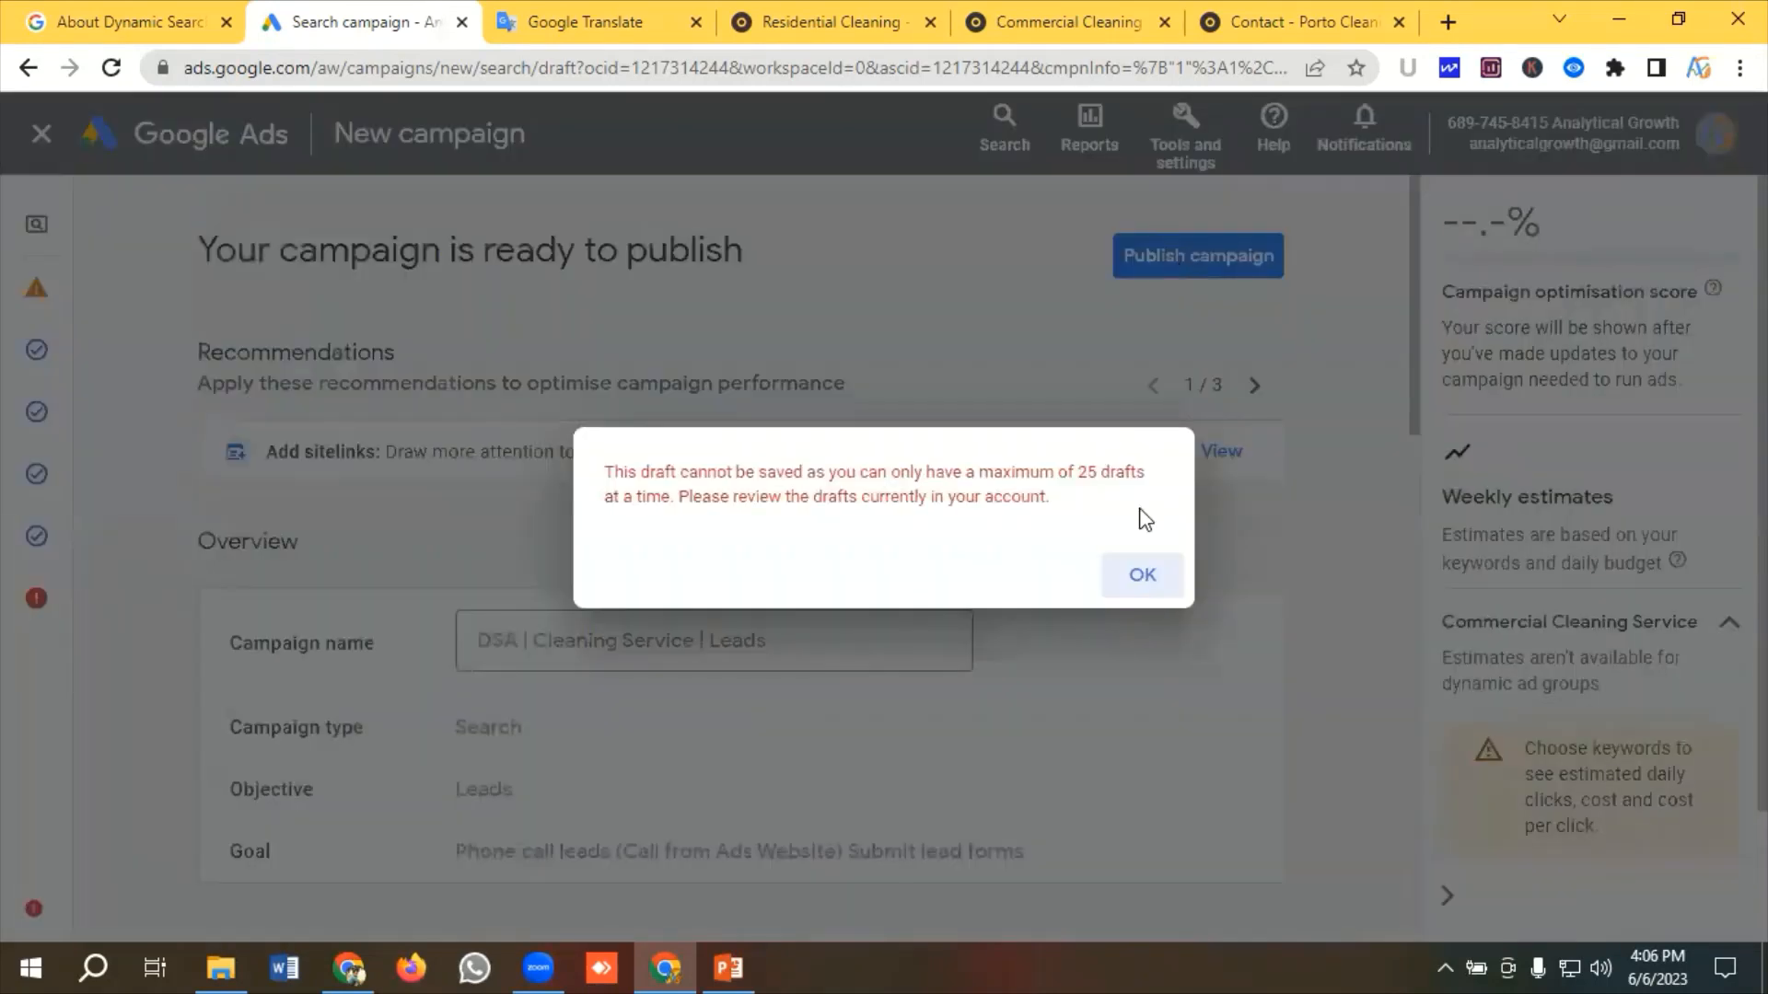
left_click(1142, 578)
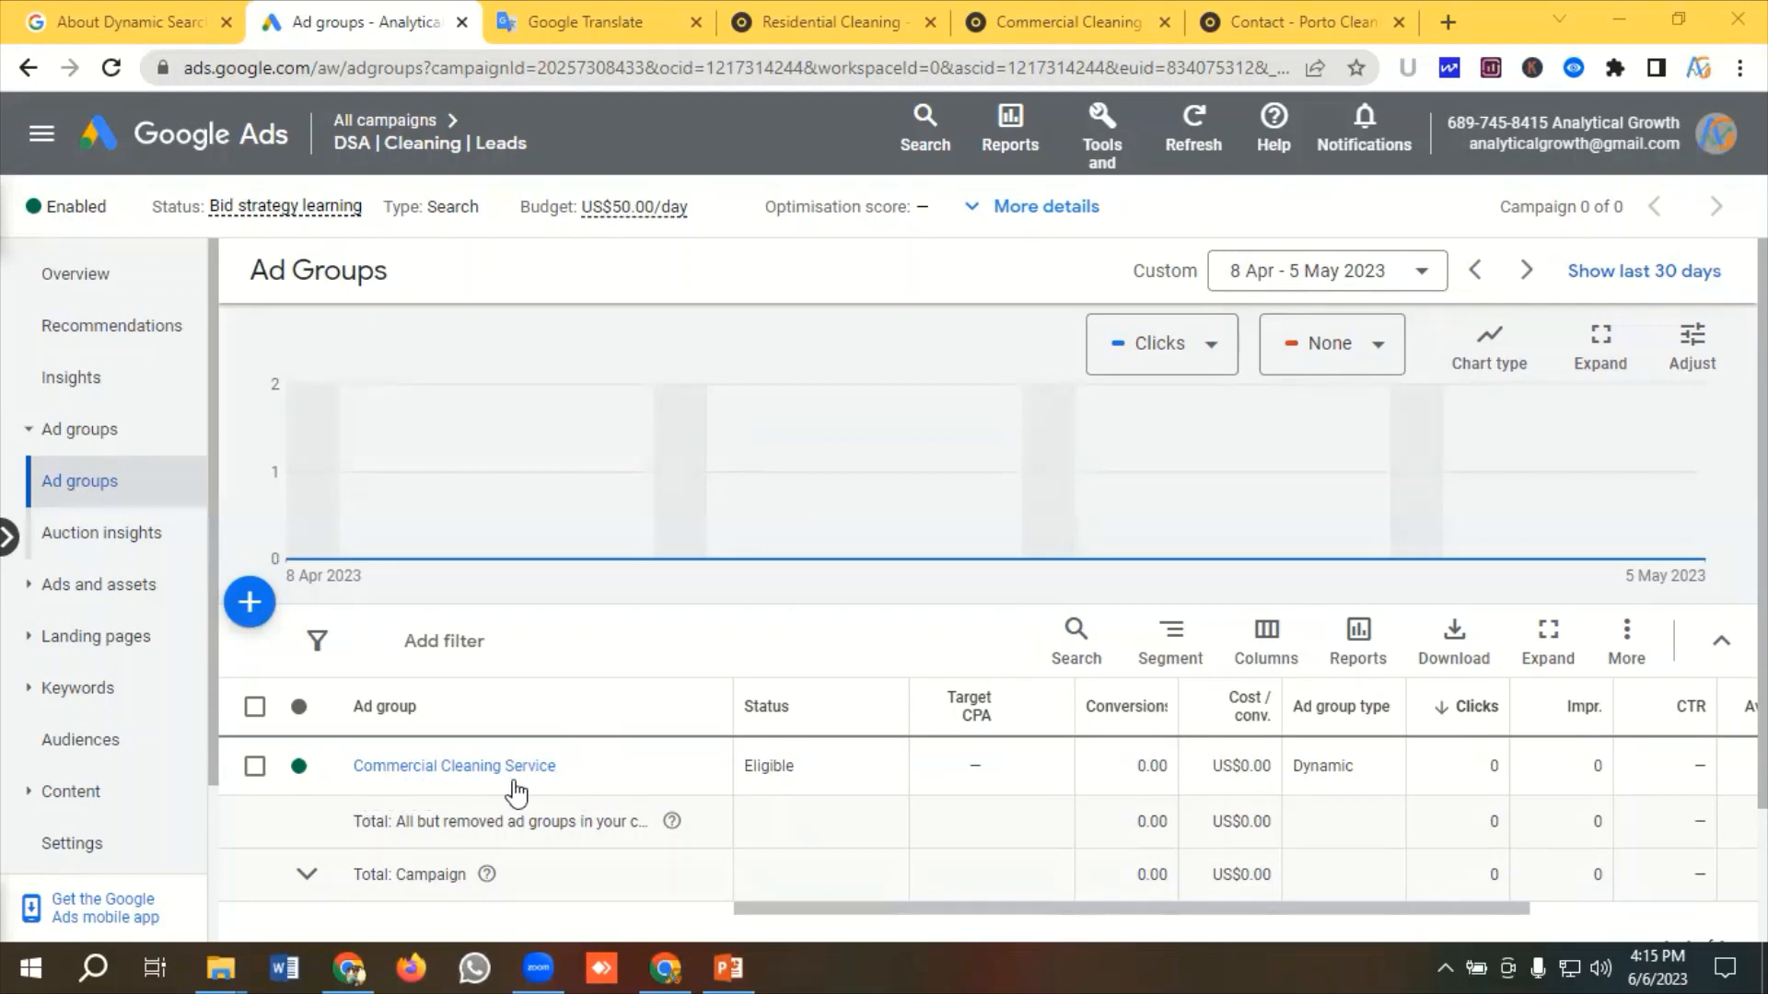
Start a new ad group in the campaign, switch its type to Dynamic, and clear the default ad group name
left_click(824, 29)
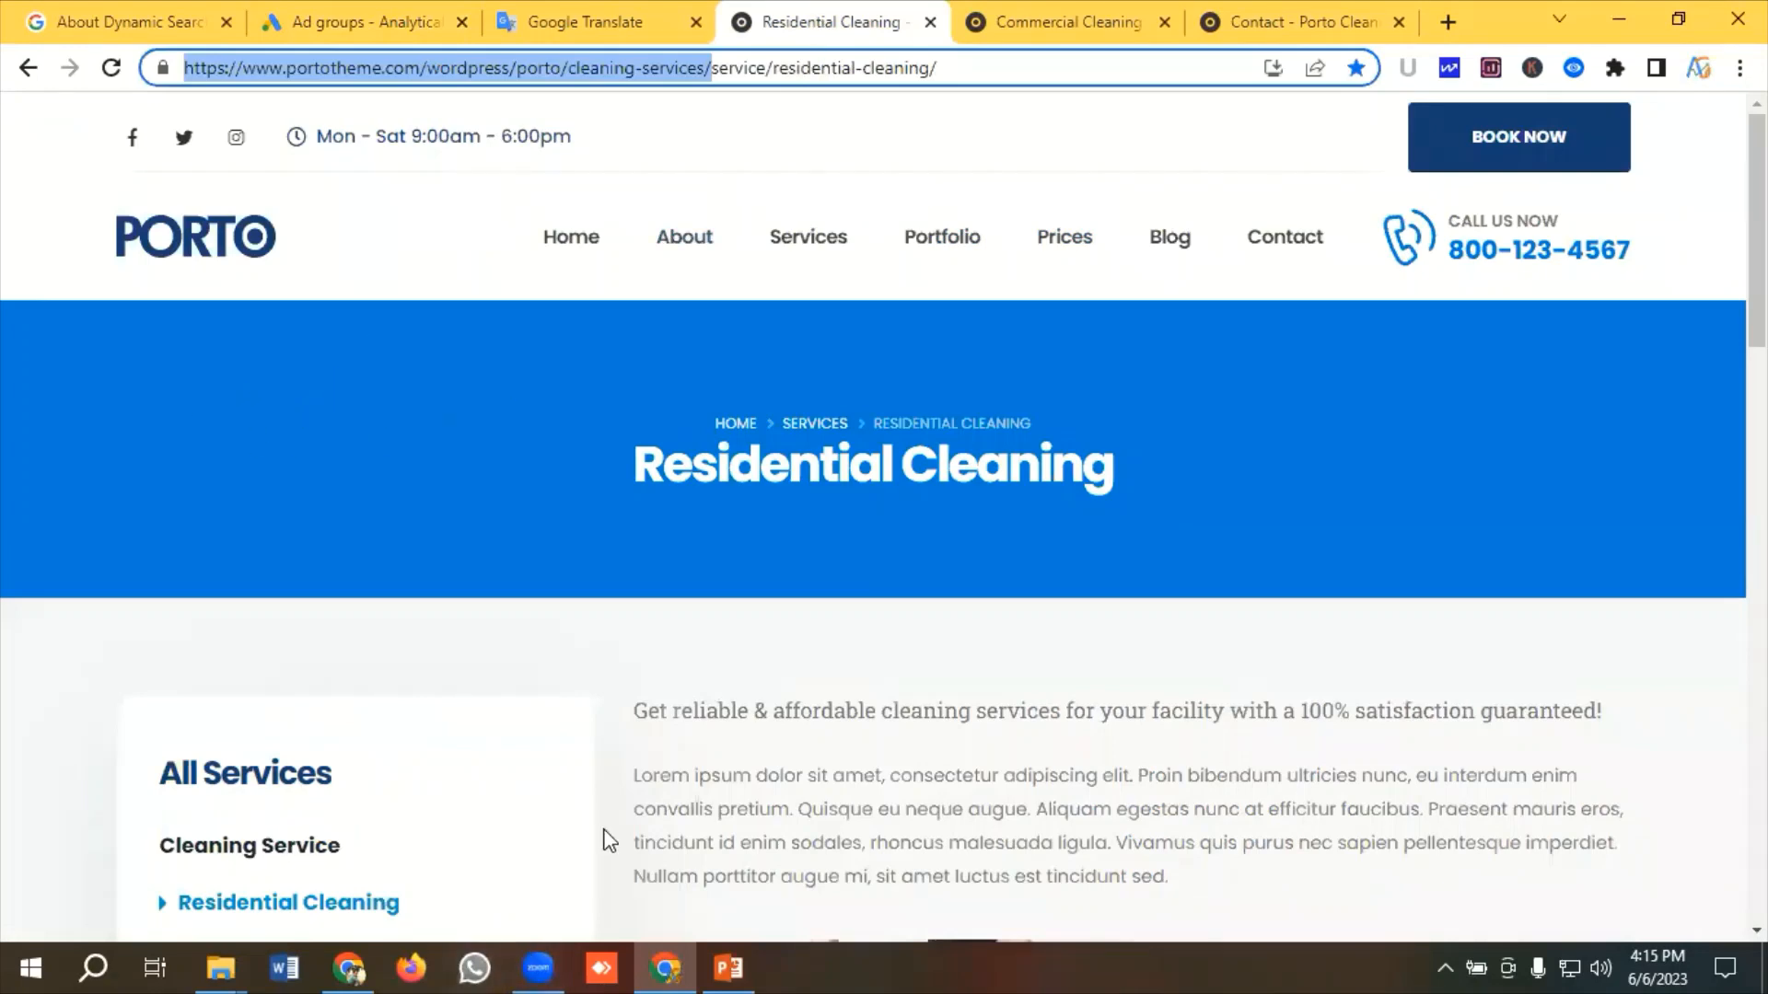
left_click(359, 18)
scroll(439, 667, "down", 2)
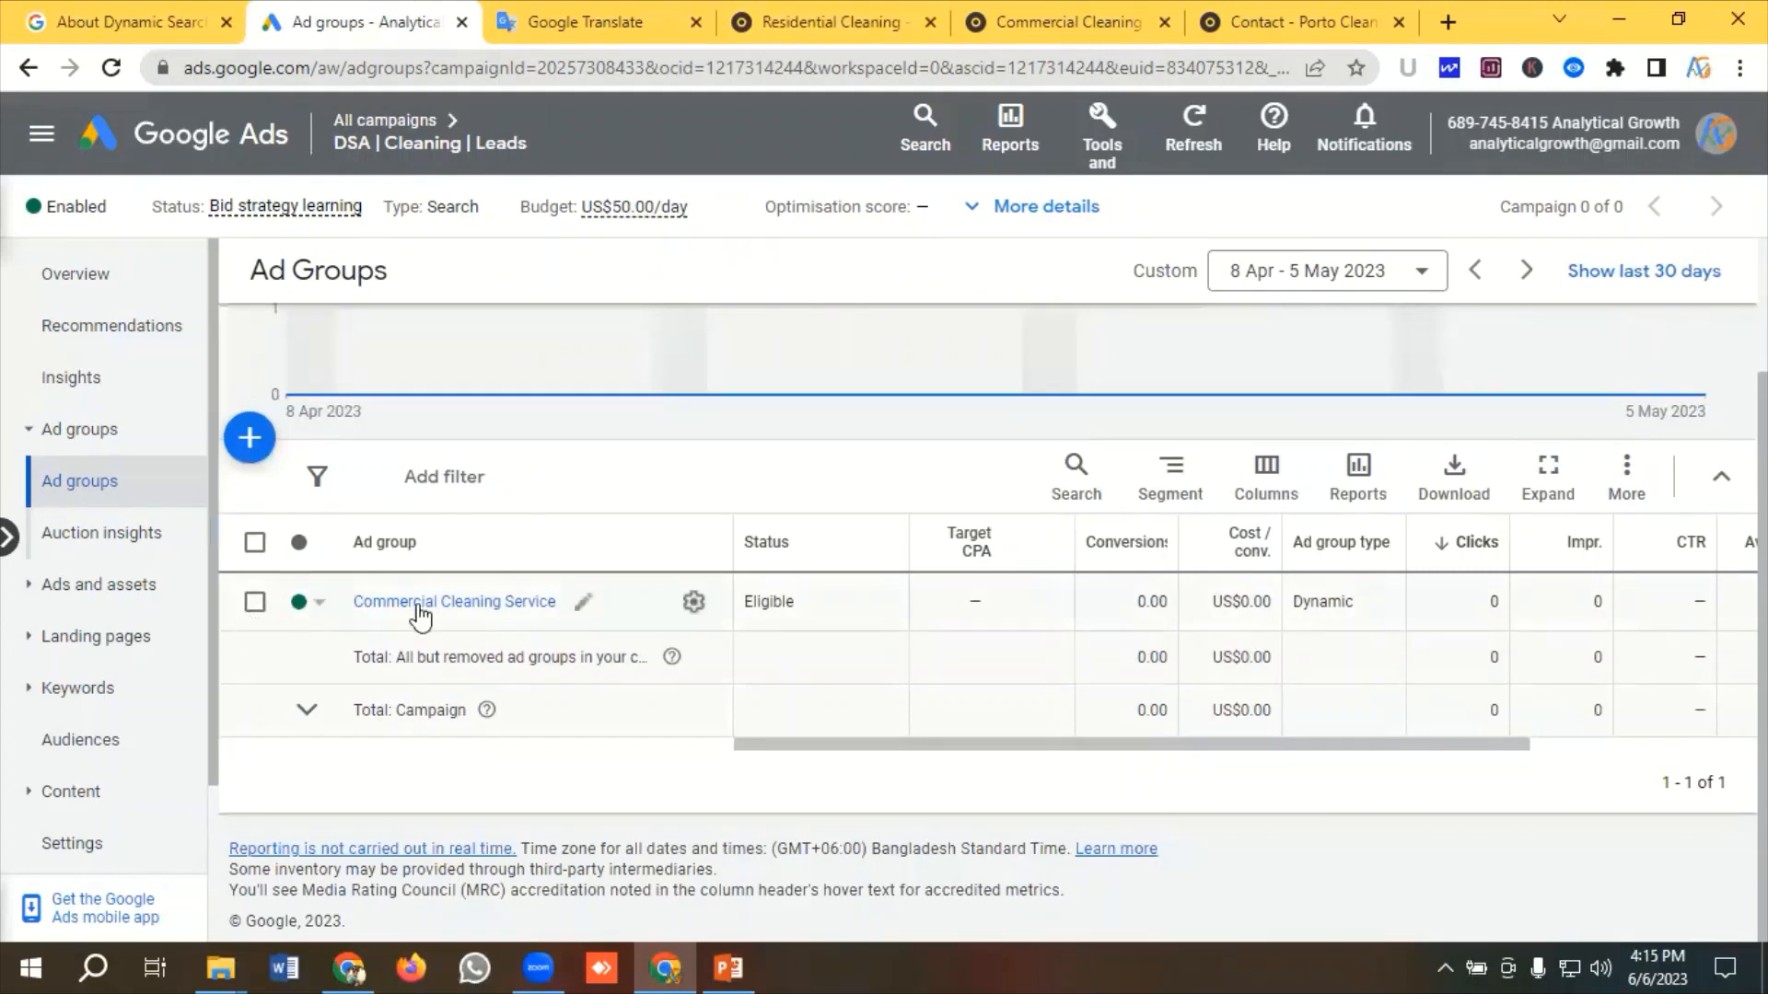
left_click(249, 440)
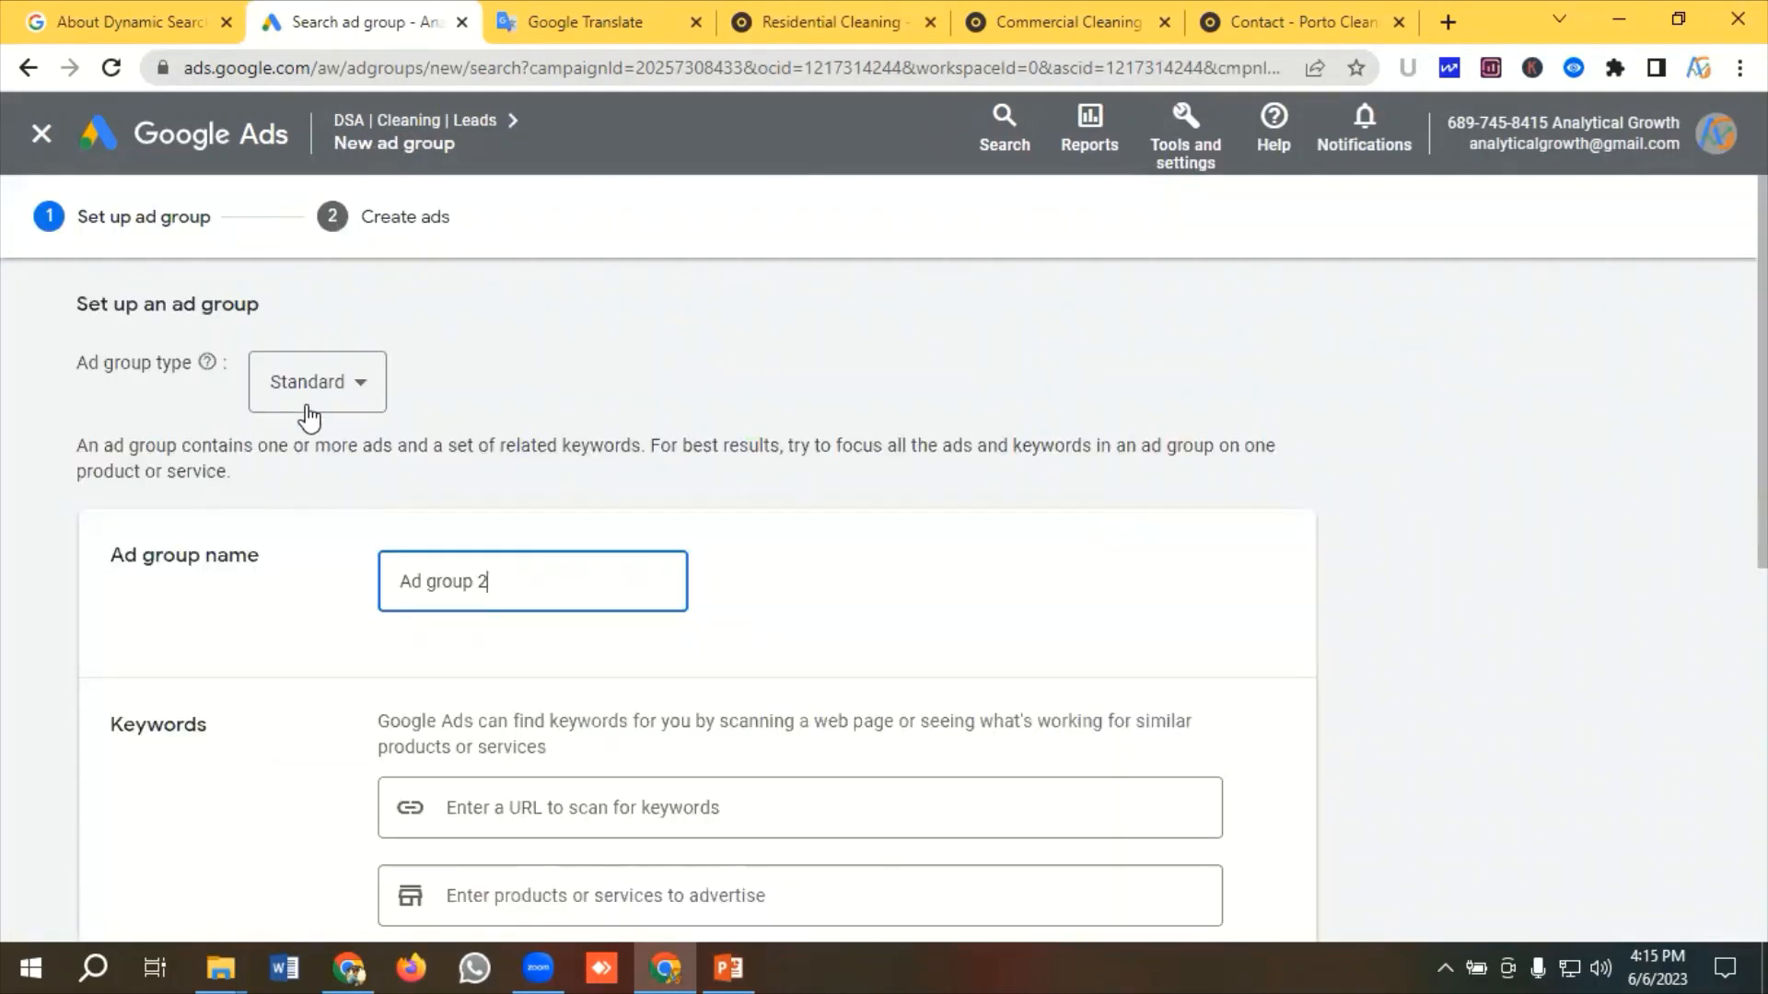
left_click(308, 414)
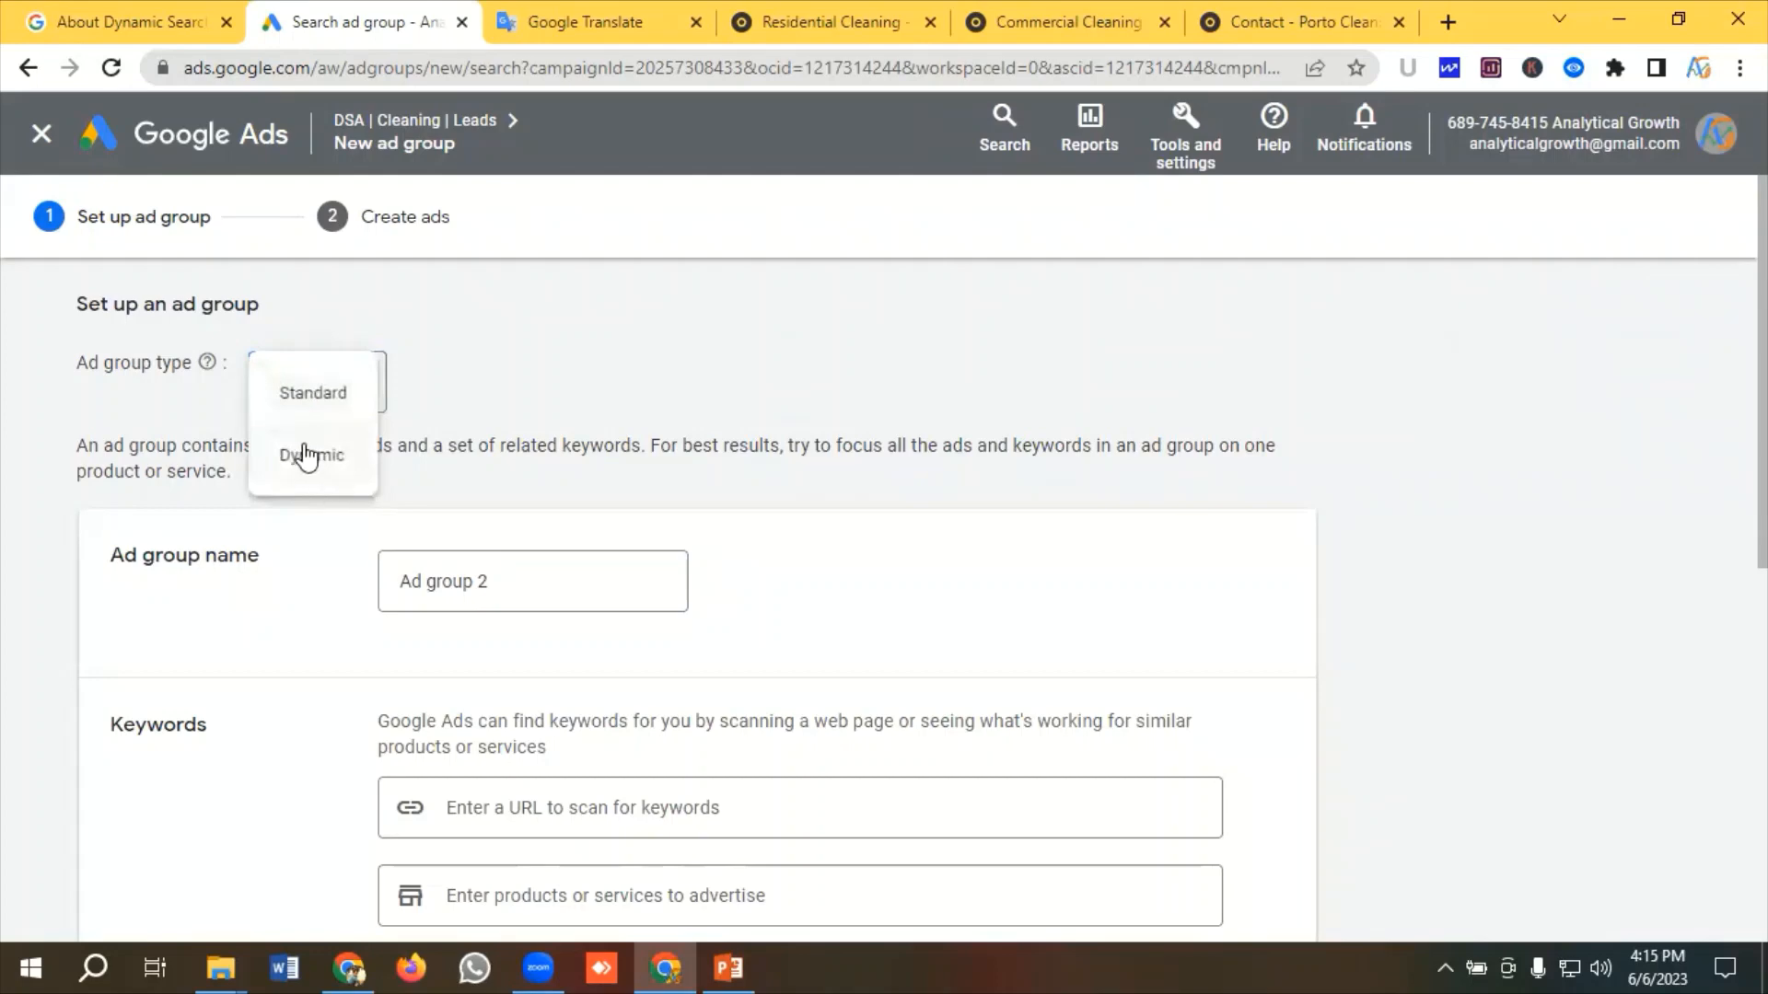
left_click(308, 455)
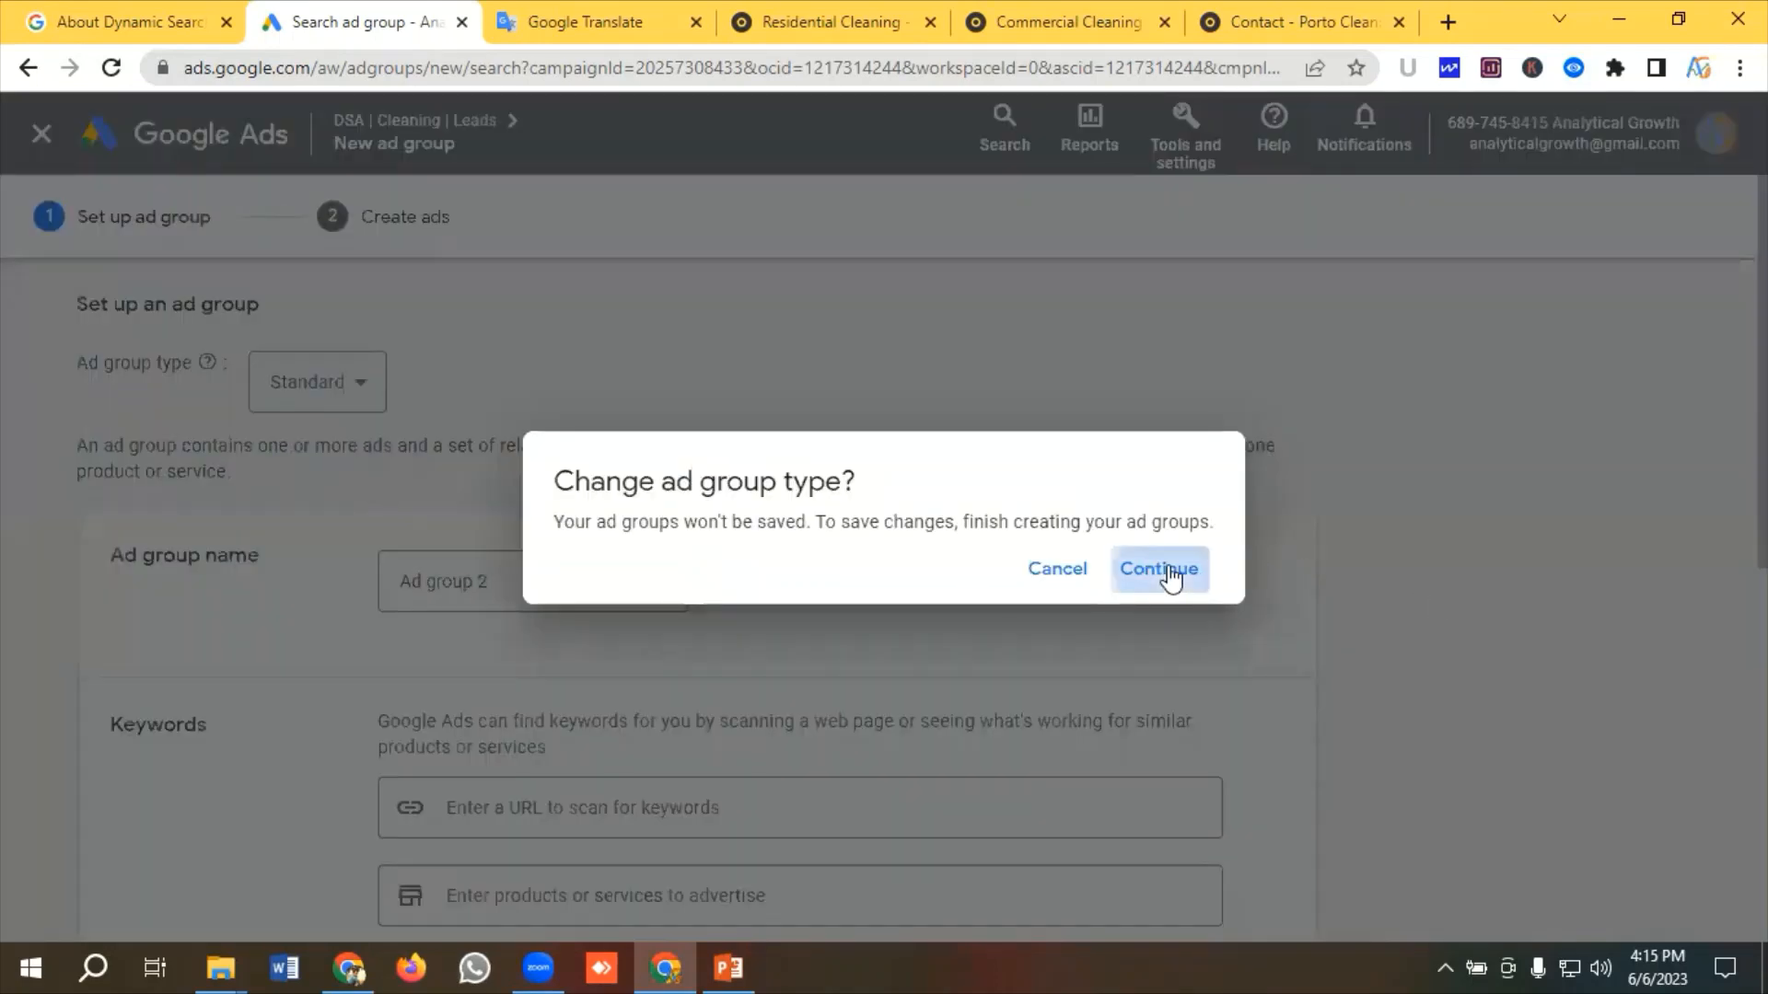
left_click(1171, 575)
left_click_drag(422, 591, 265, 596)
key("BackSpace")
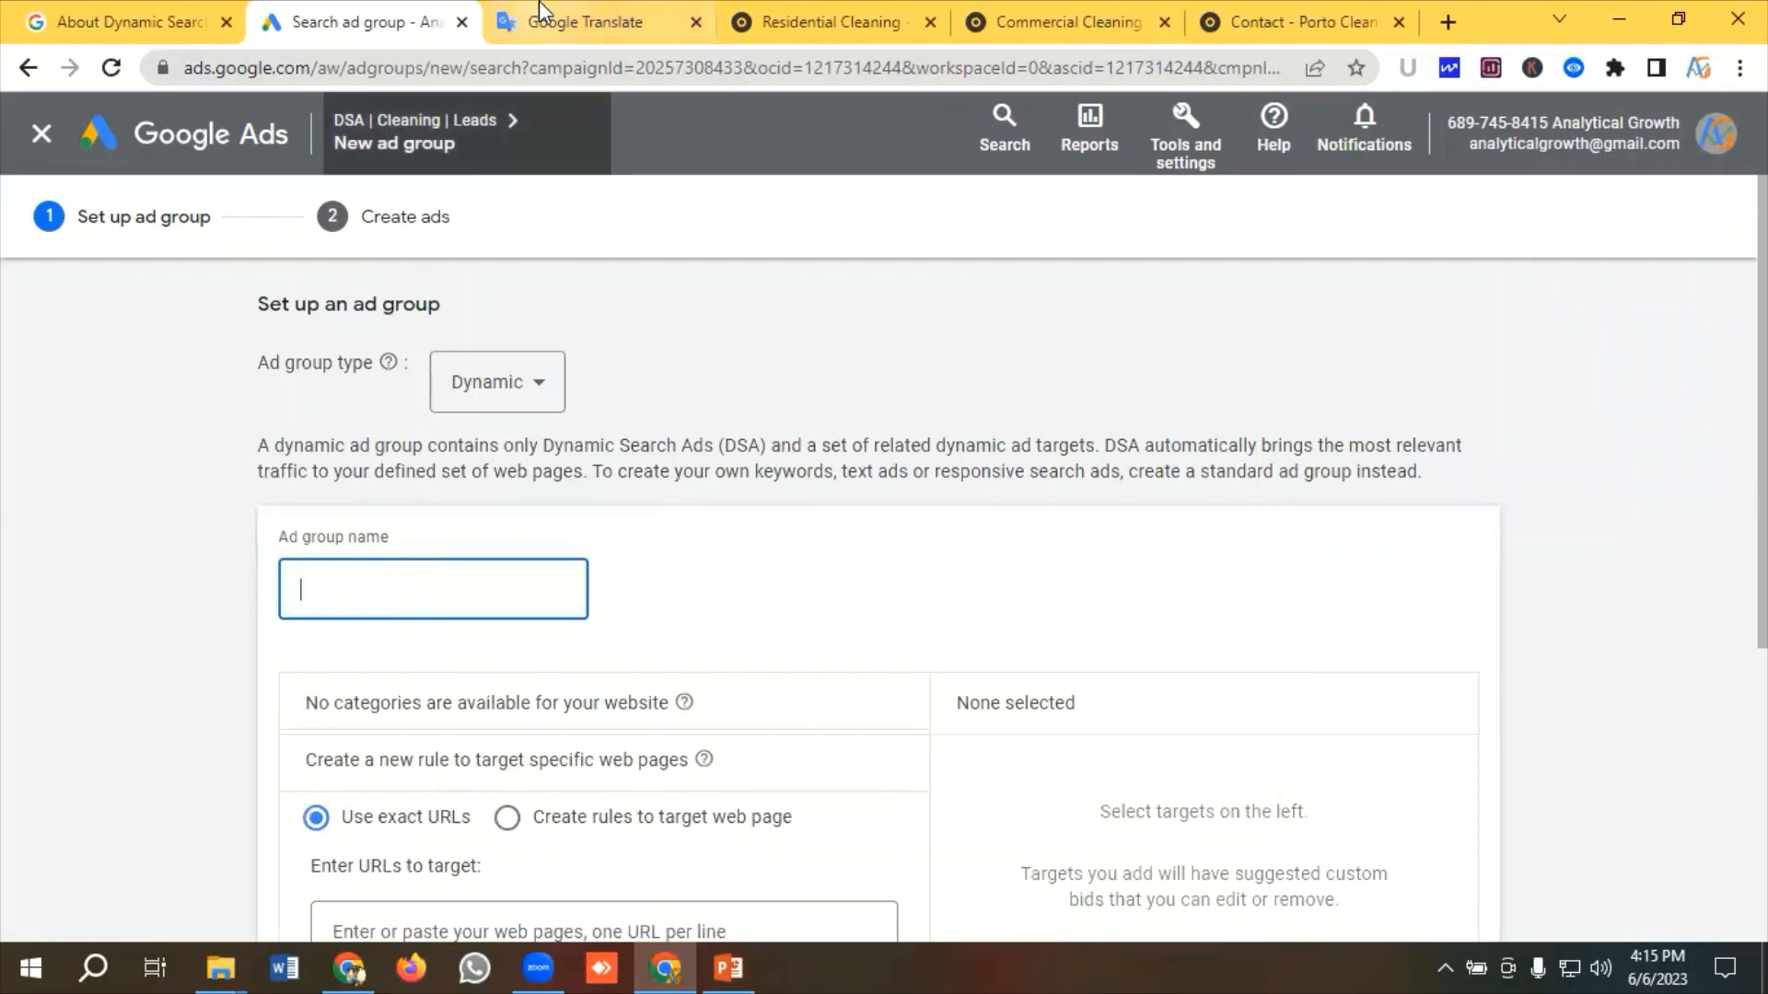
Copy Residential Cleaning Service from the translation text and return to the new ad group form
left_click(580, 21)
scroll(311, 660, "down", 2)
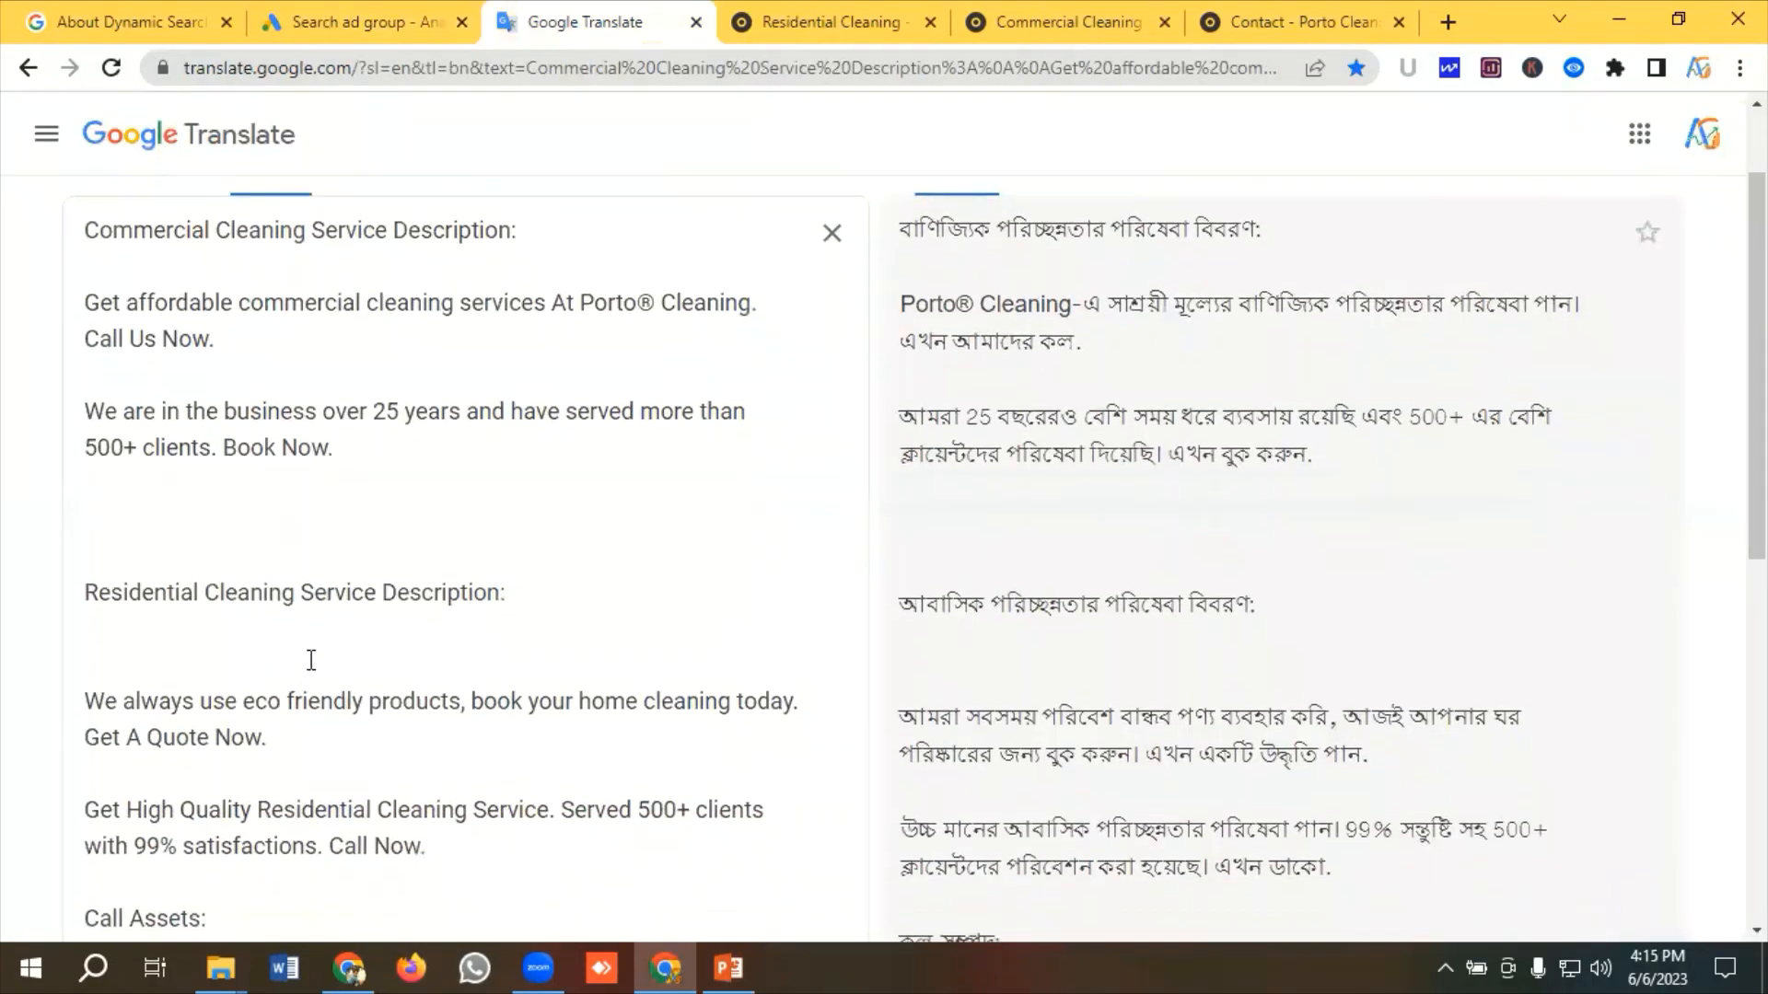
left_click_drag(381, 592, 79, 596)
right_click(145, 591)
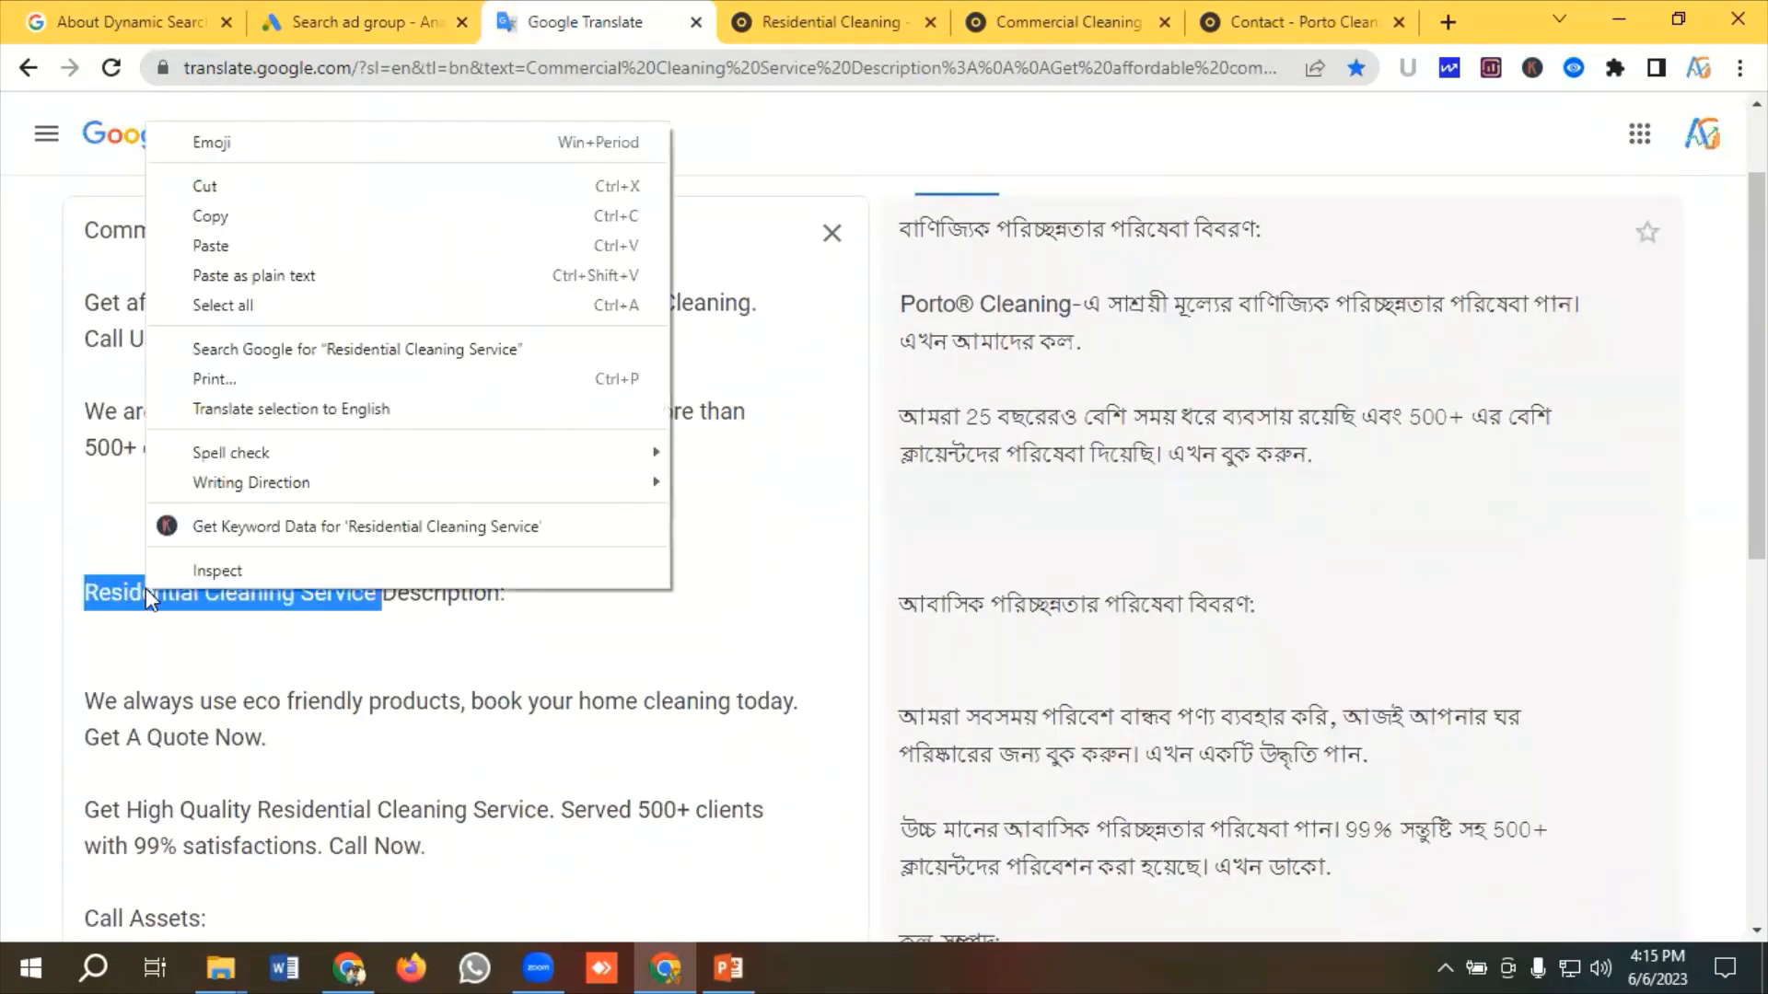
left_click(210, 216)
left_click(341, 21)
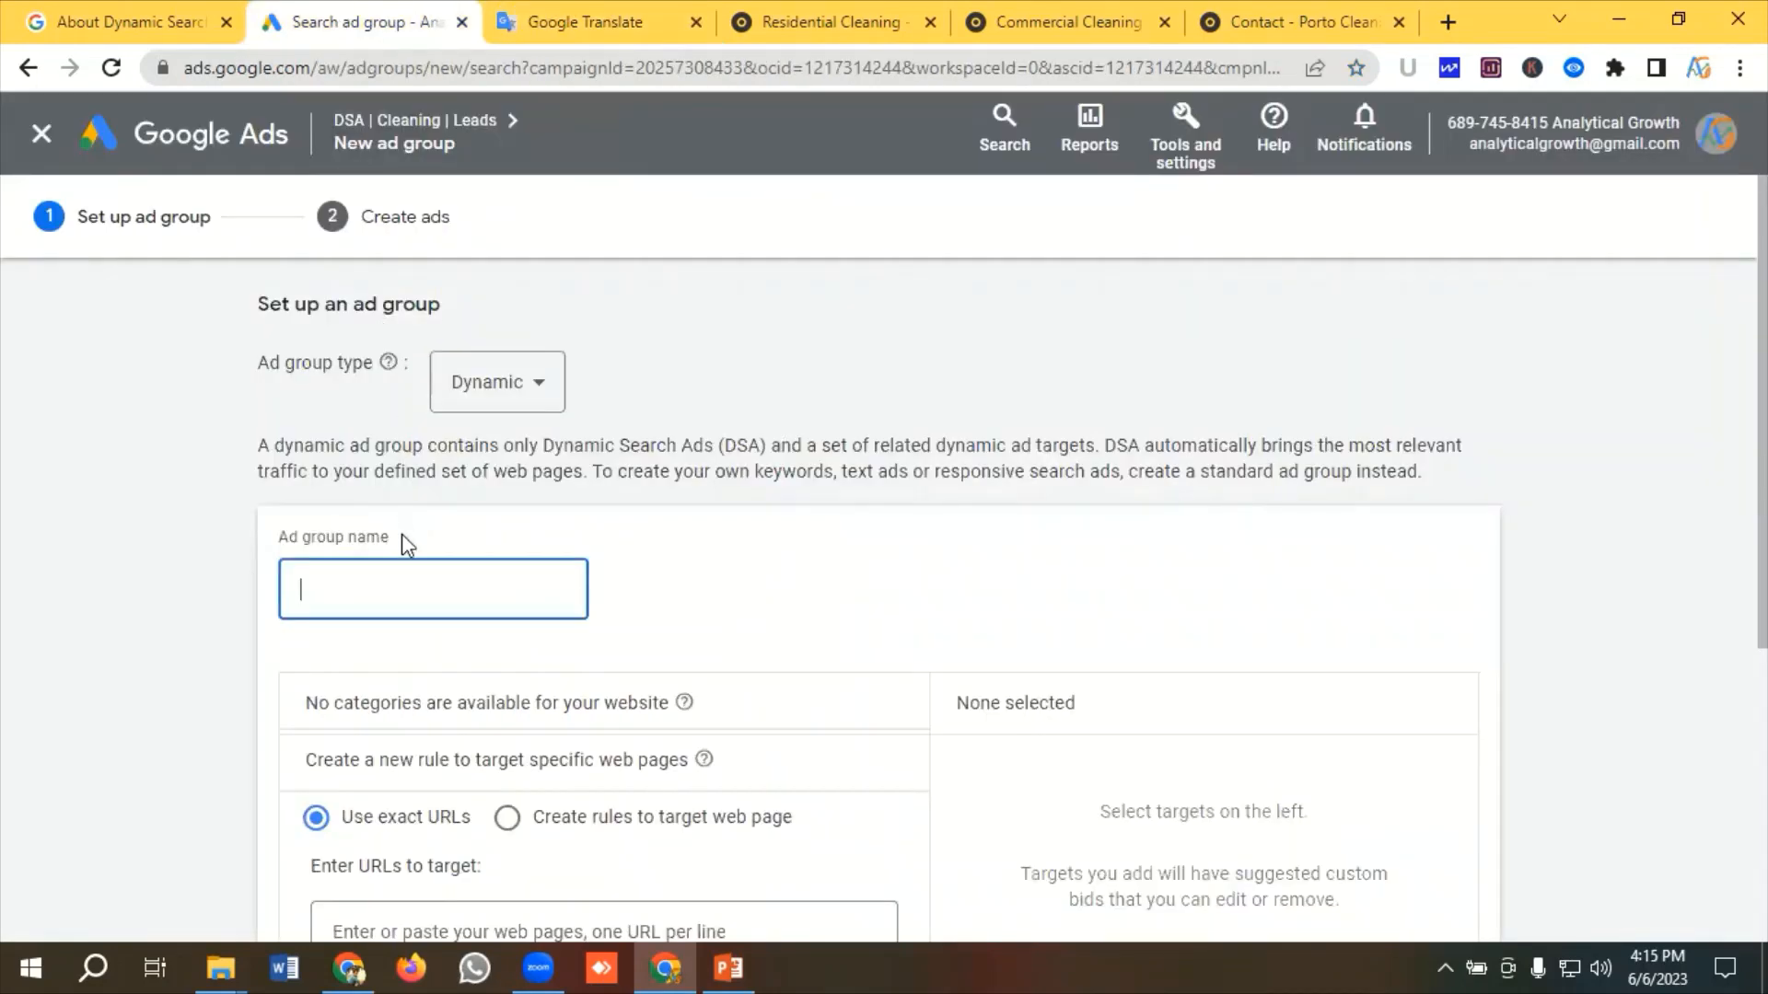
Paste Residential Cleaning Service as the ad group name
left_click(350, 585)
right_click(350, 586)
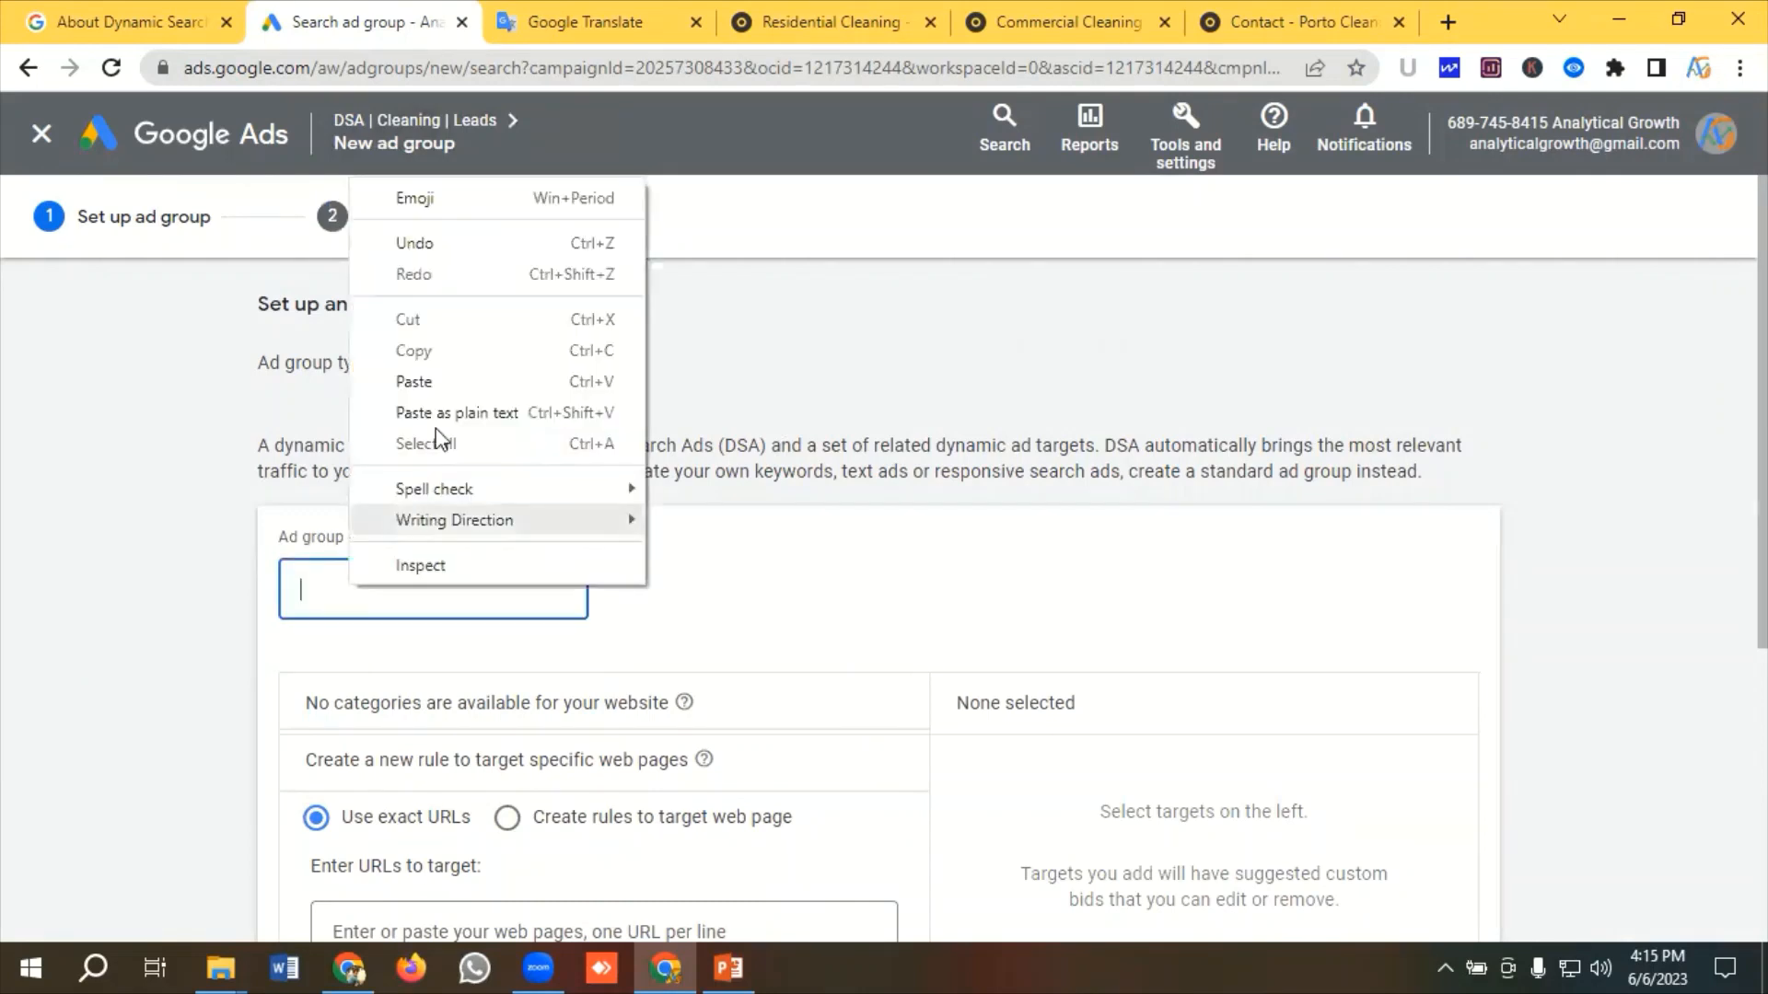
left_click(429, 376)
Add a dynamic ad target rule for URLs containing residential cleaning and save the ad group setup
scroll(498, 481, "down", 3)
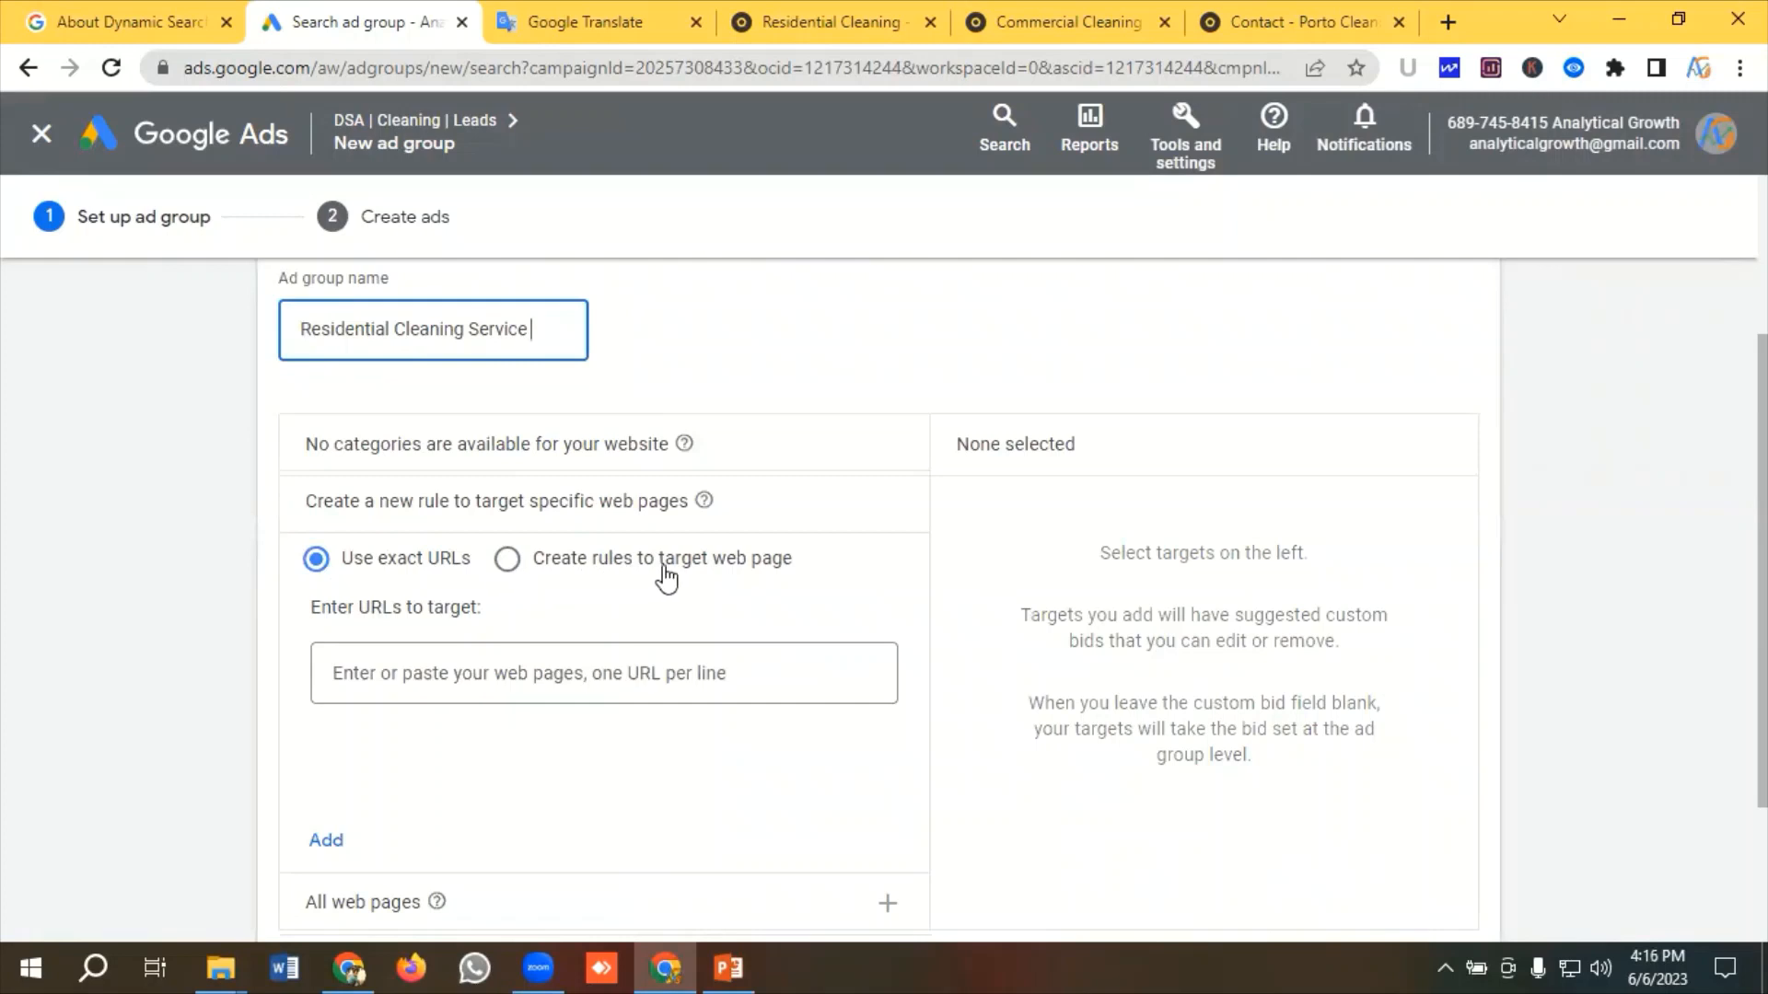
left_click(509, 563)
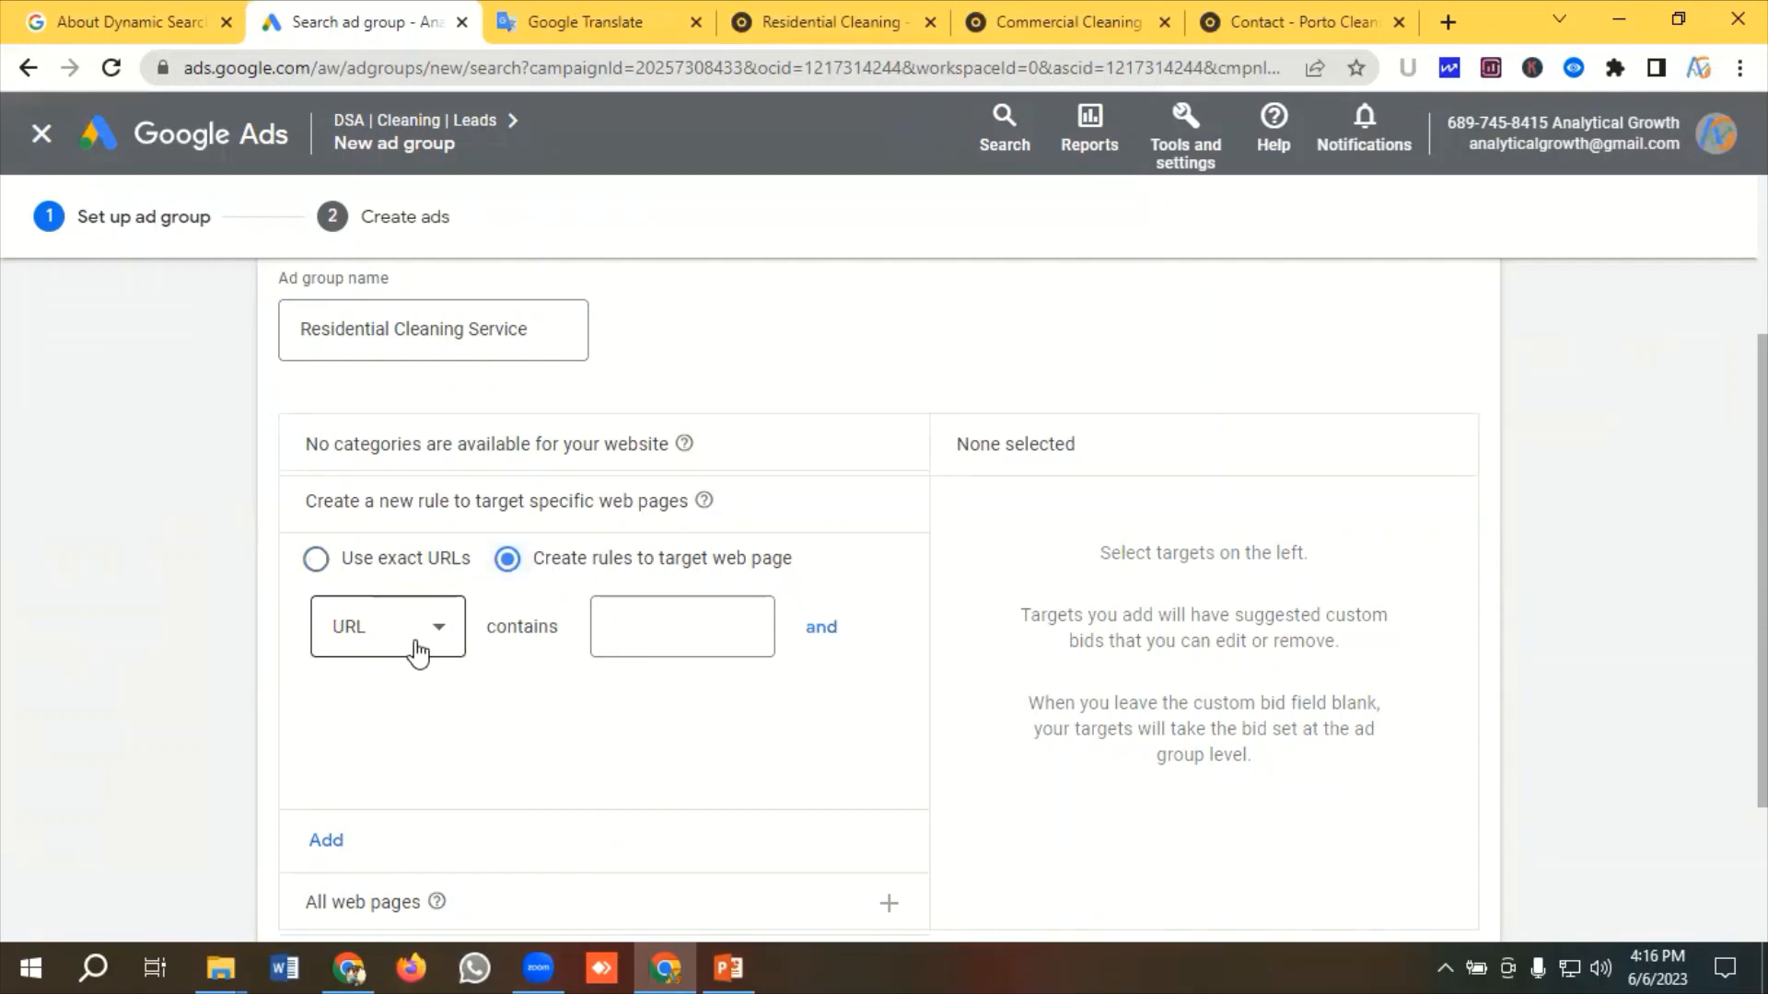
left_click(651, 630)
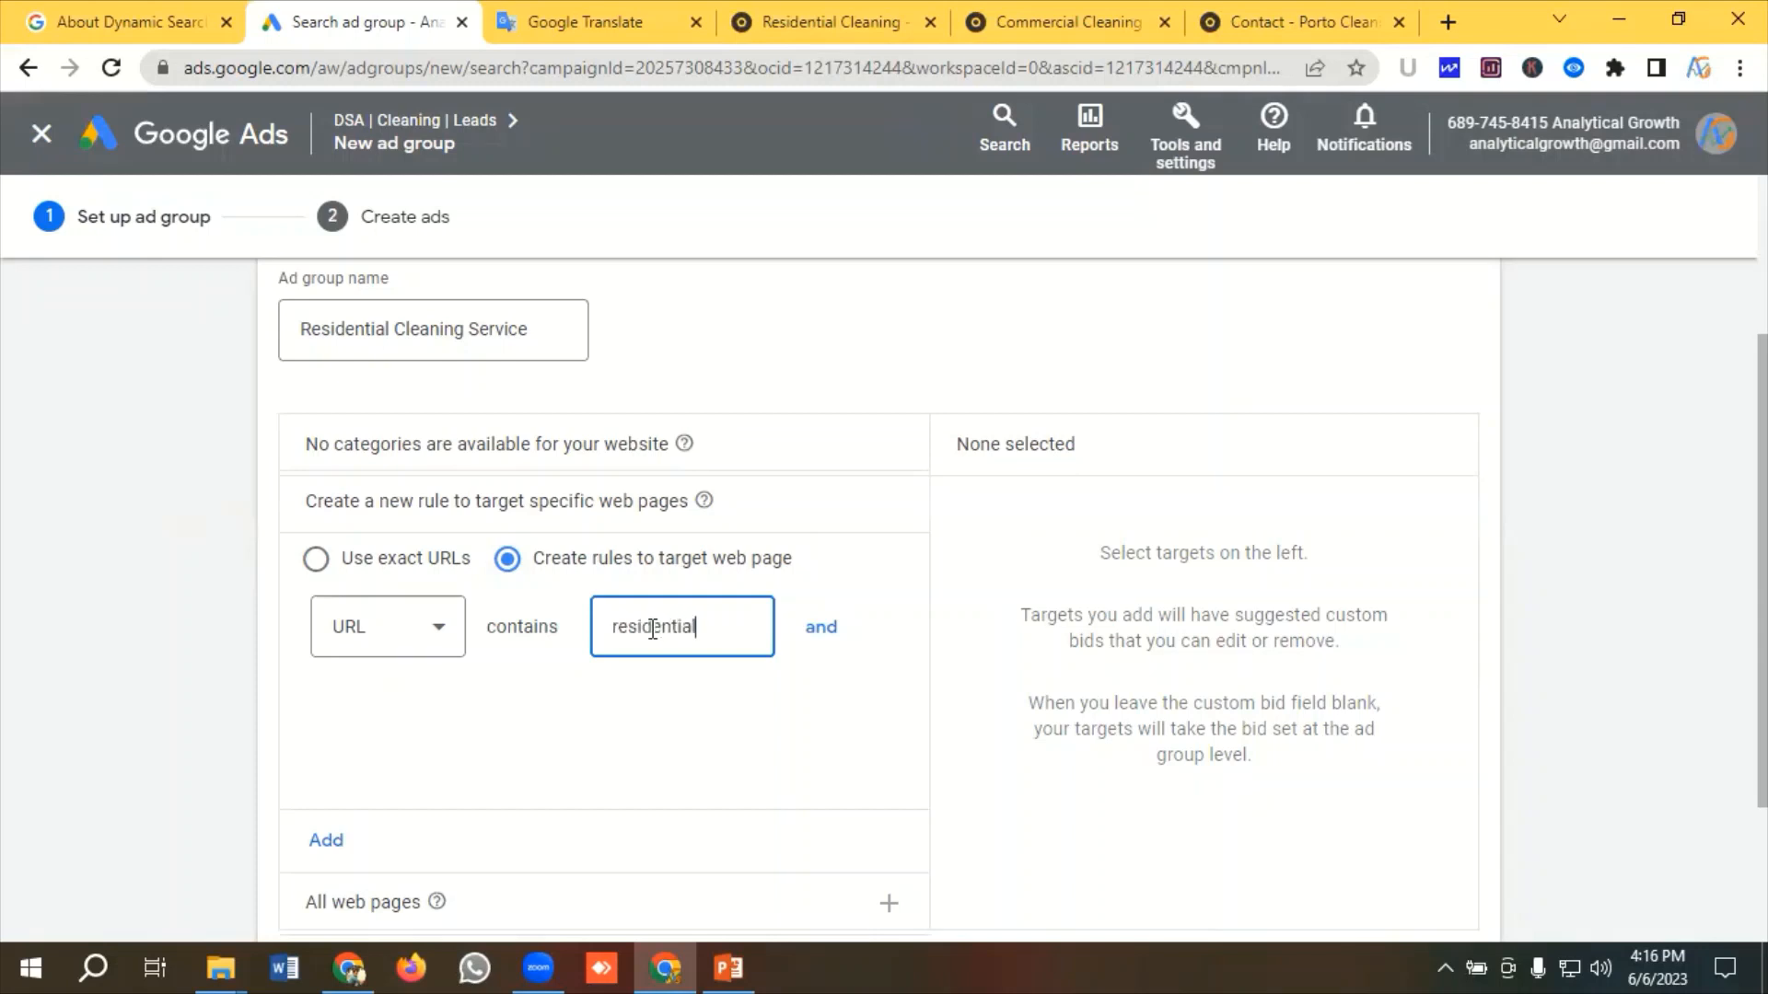
type("residential cleaning")
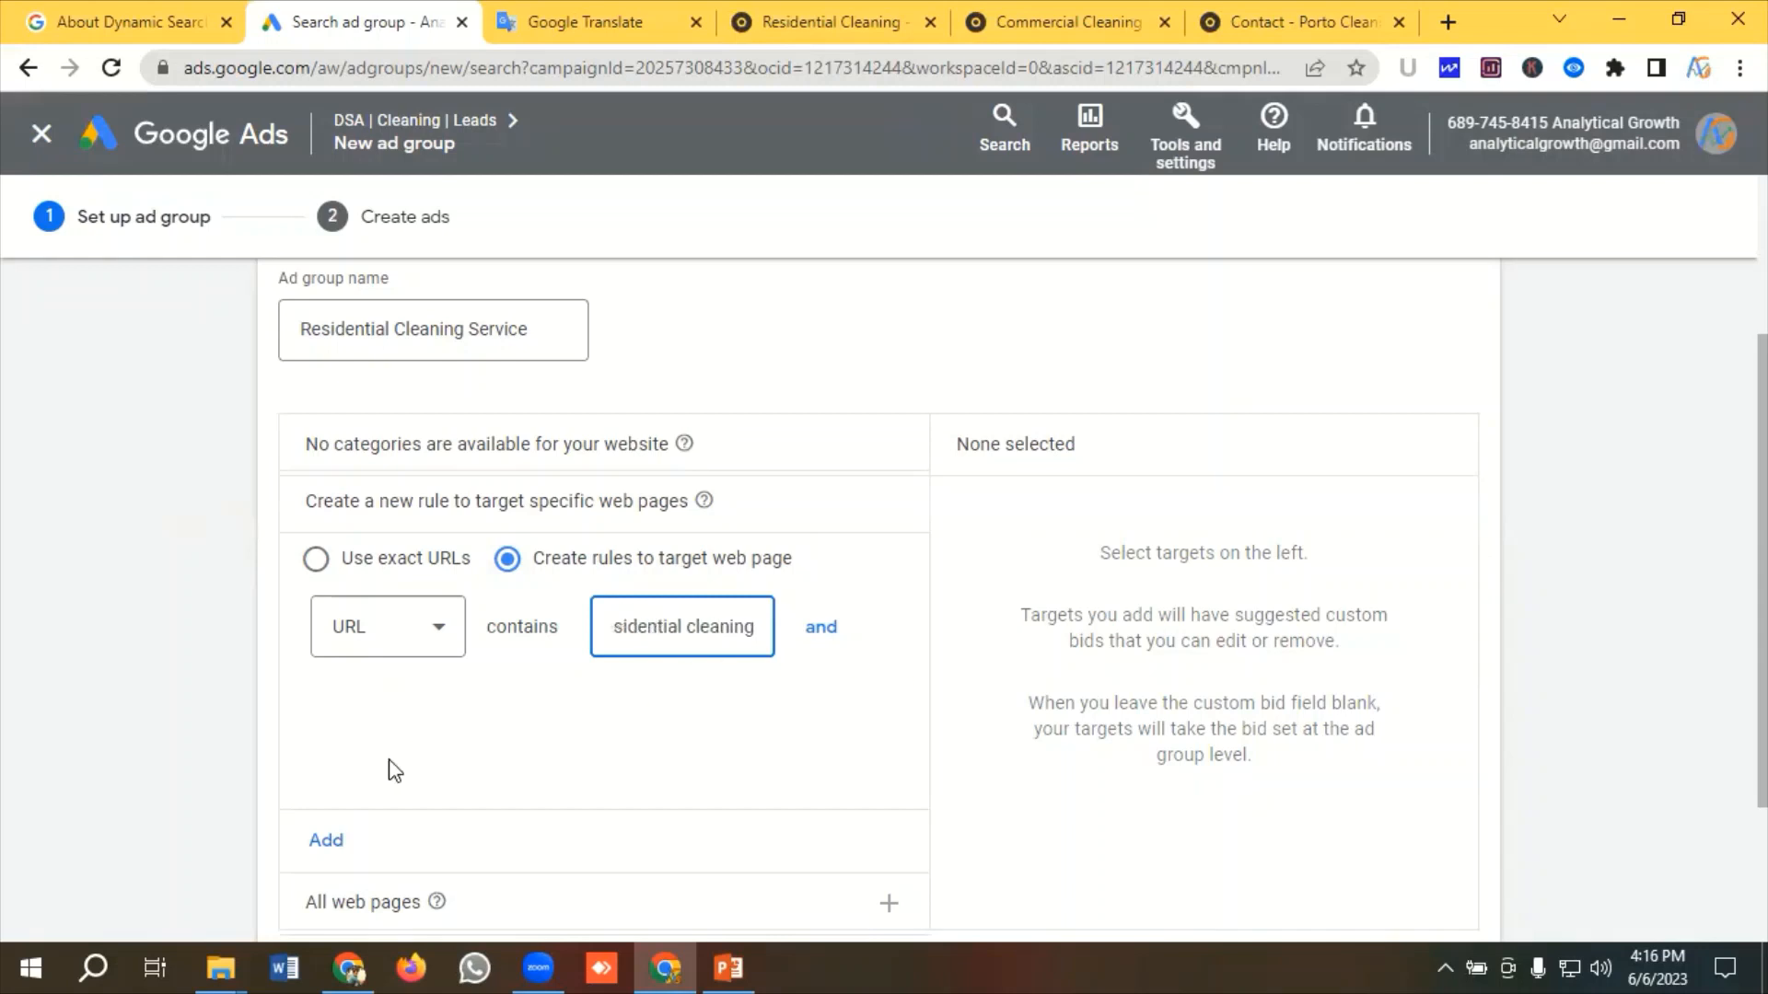
left_click(326, 840)
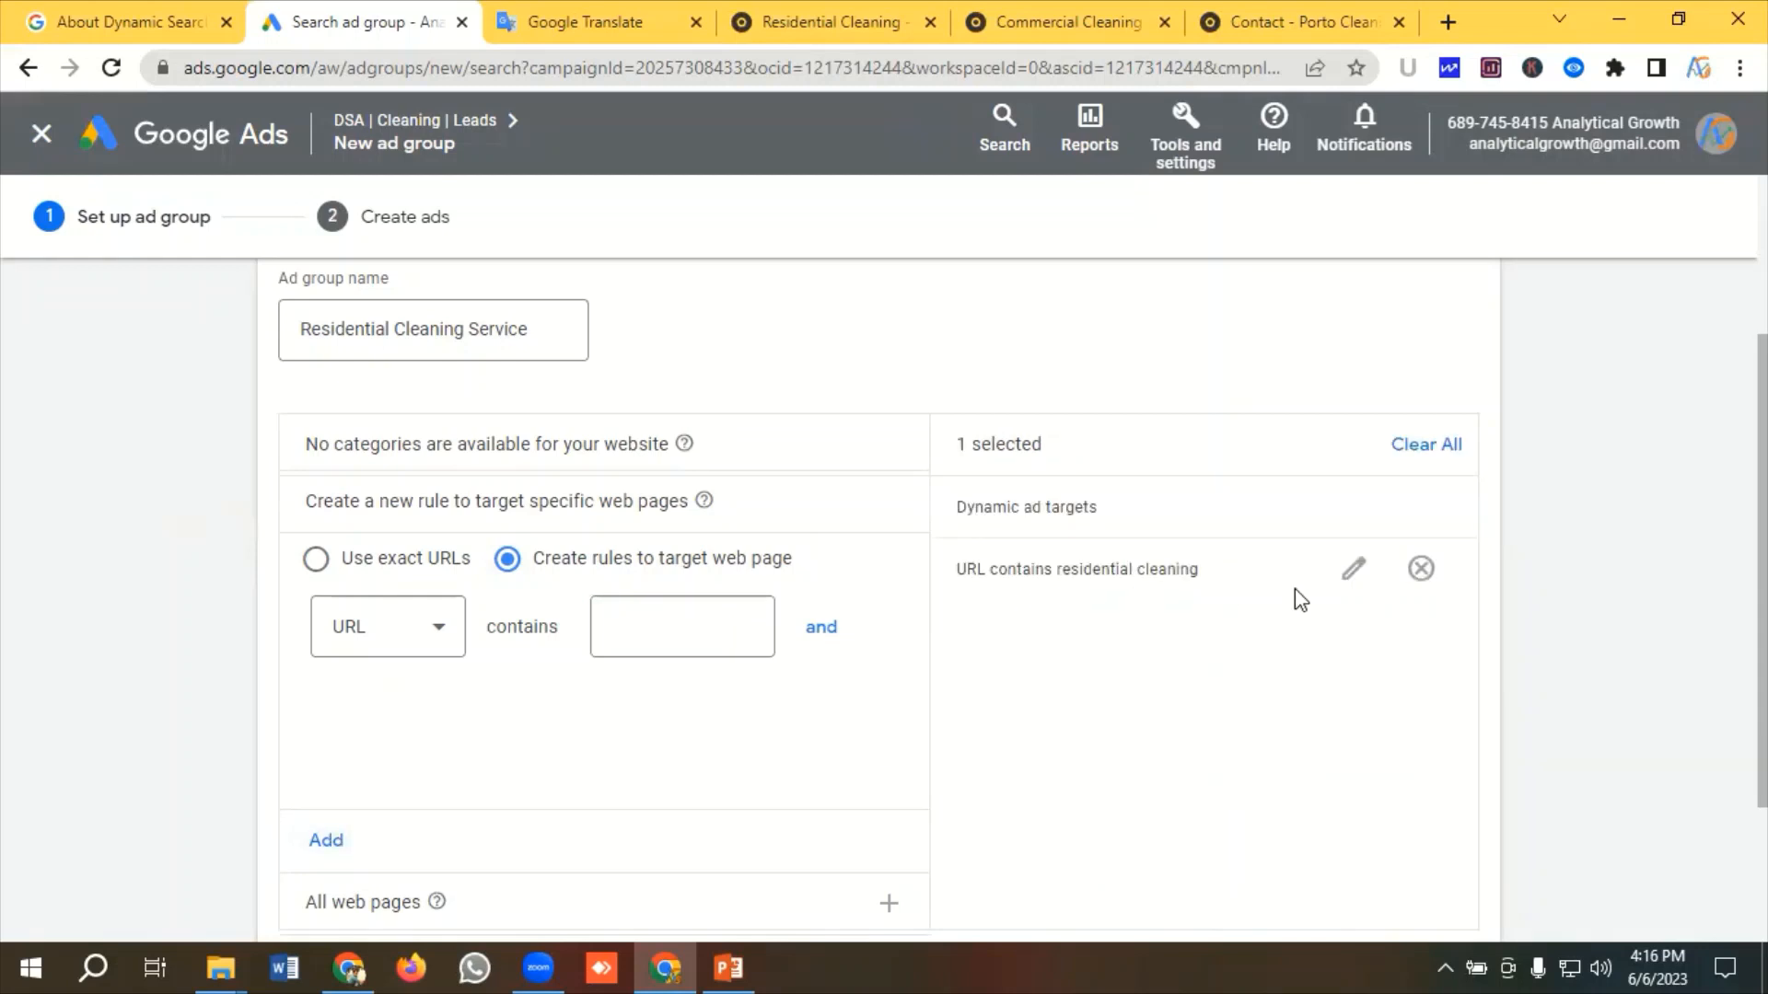
scroll(643, 690, "down", 3)
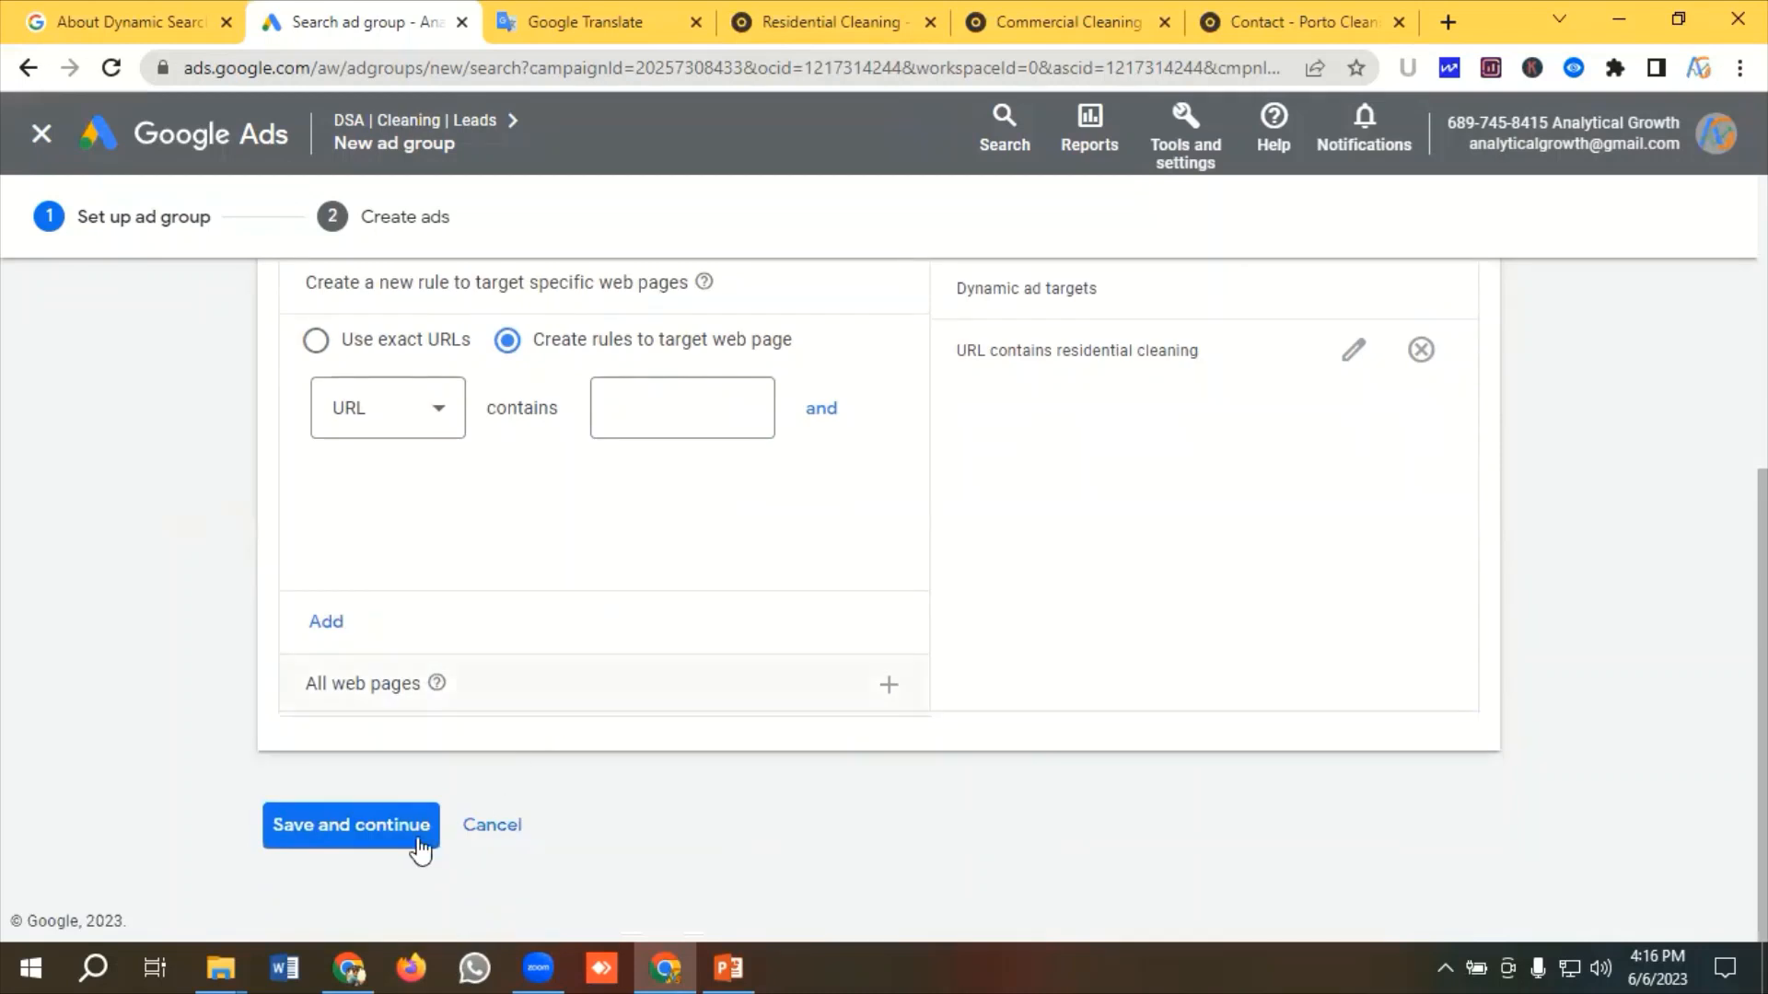
left_click(363, 836)
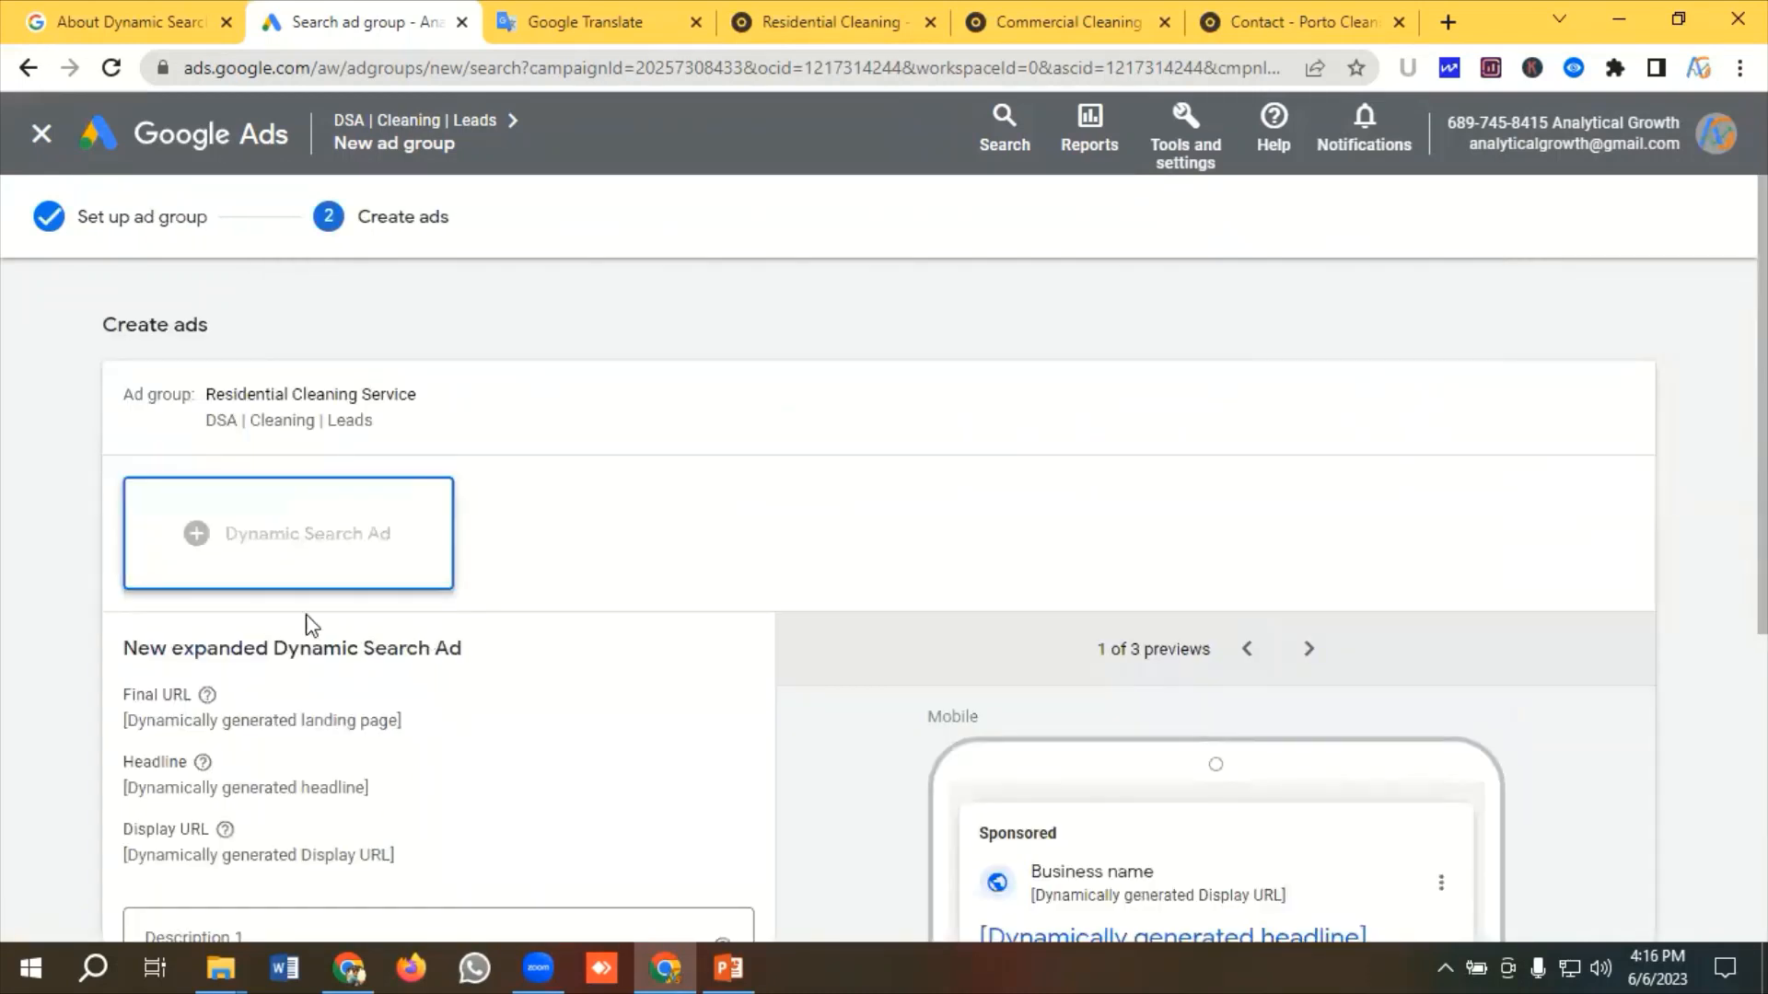
Copy the first residential description from the translation text into the new Dynamic Search Ad's Description 1
scroll(442, 551, "down", 1)
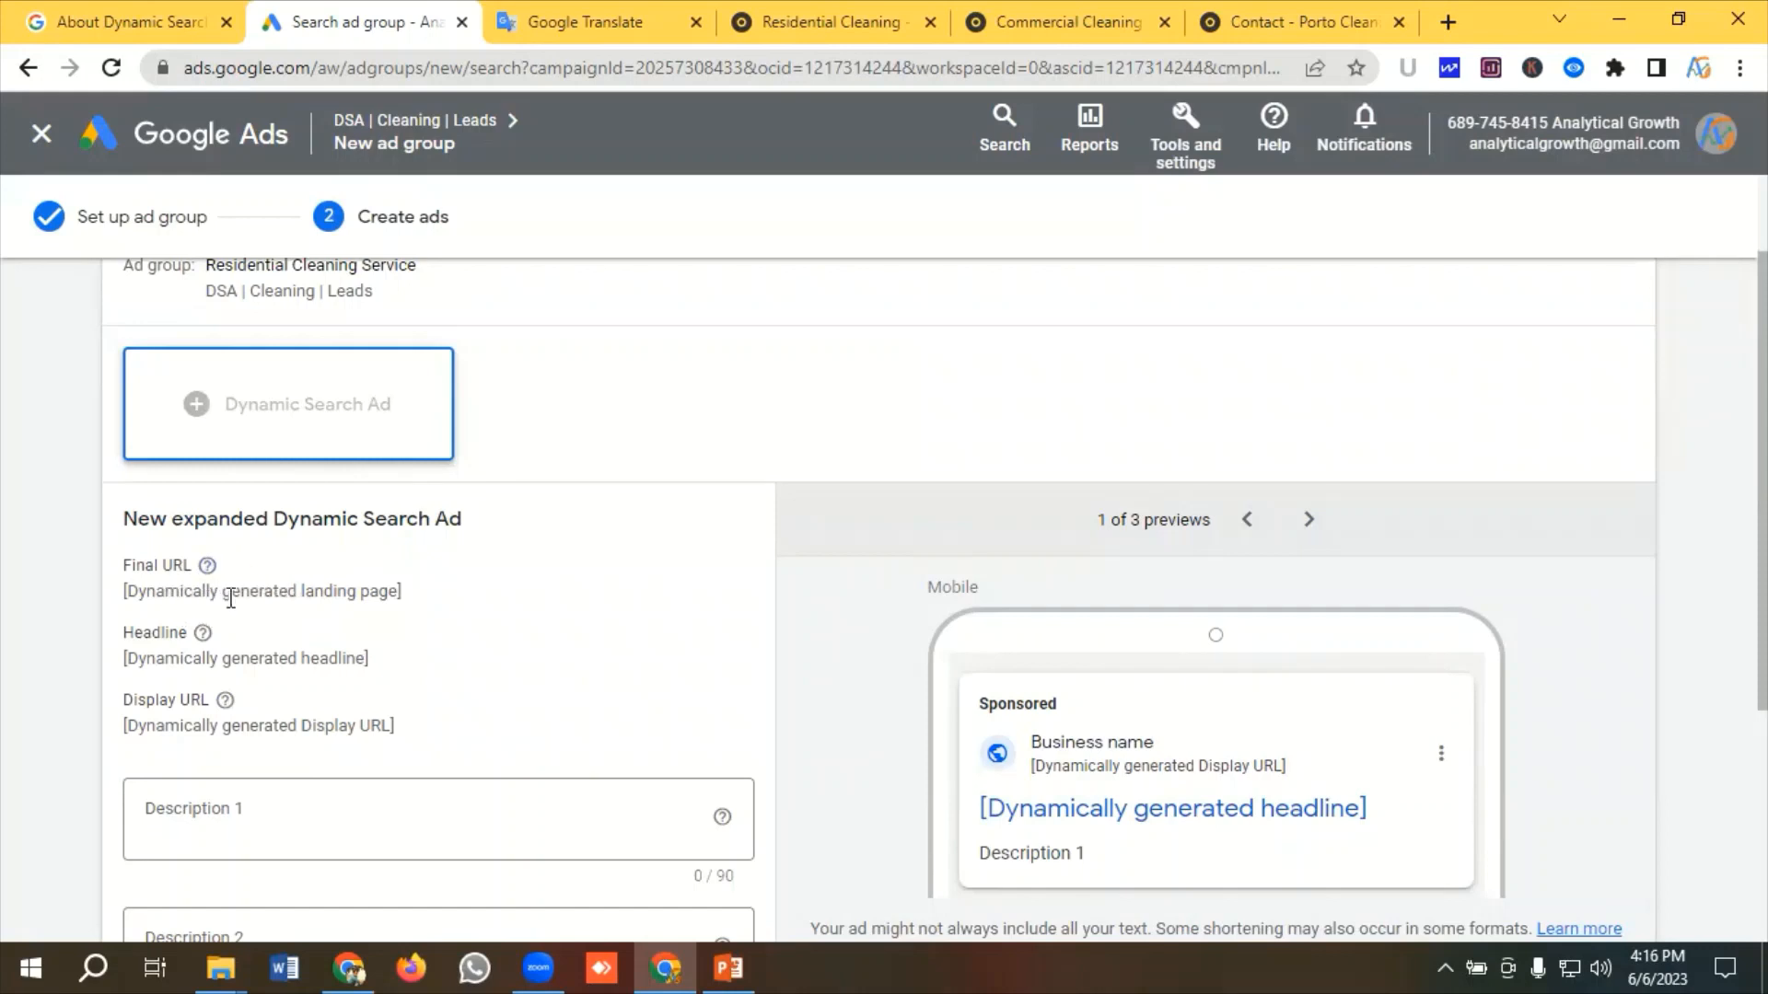
scroll(296, 596, "down", 1)
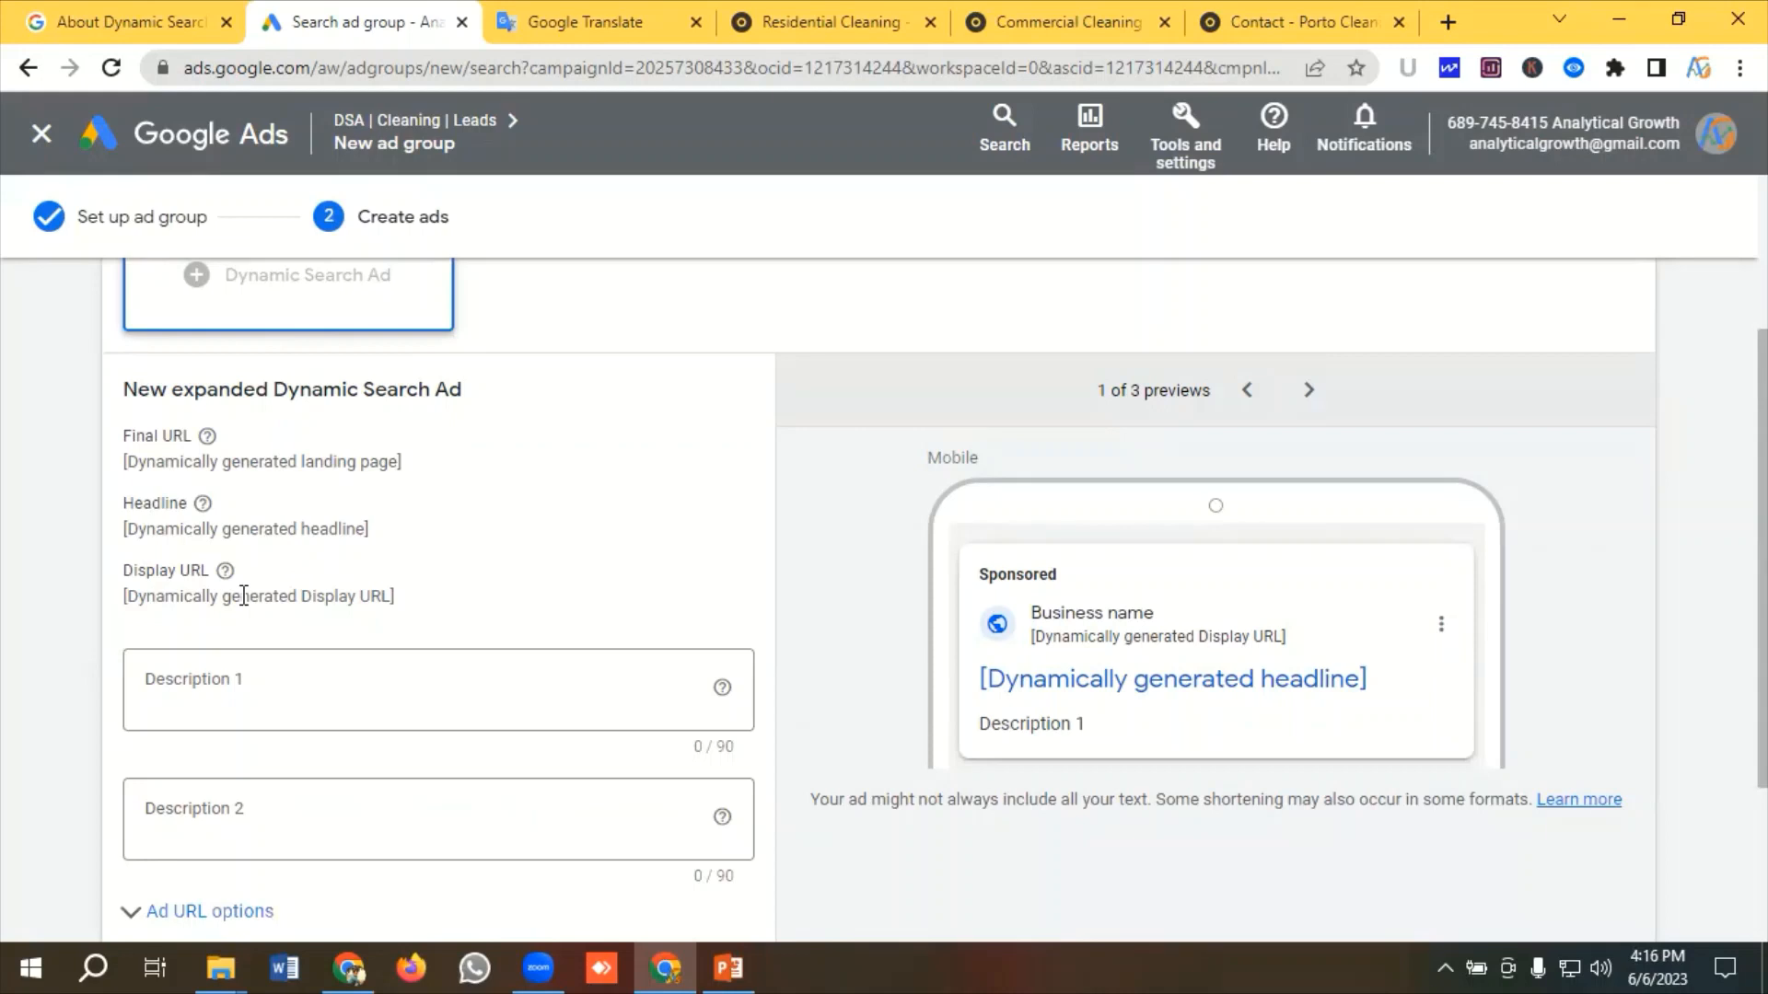
scroll(288, 600, "down", 1)
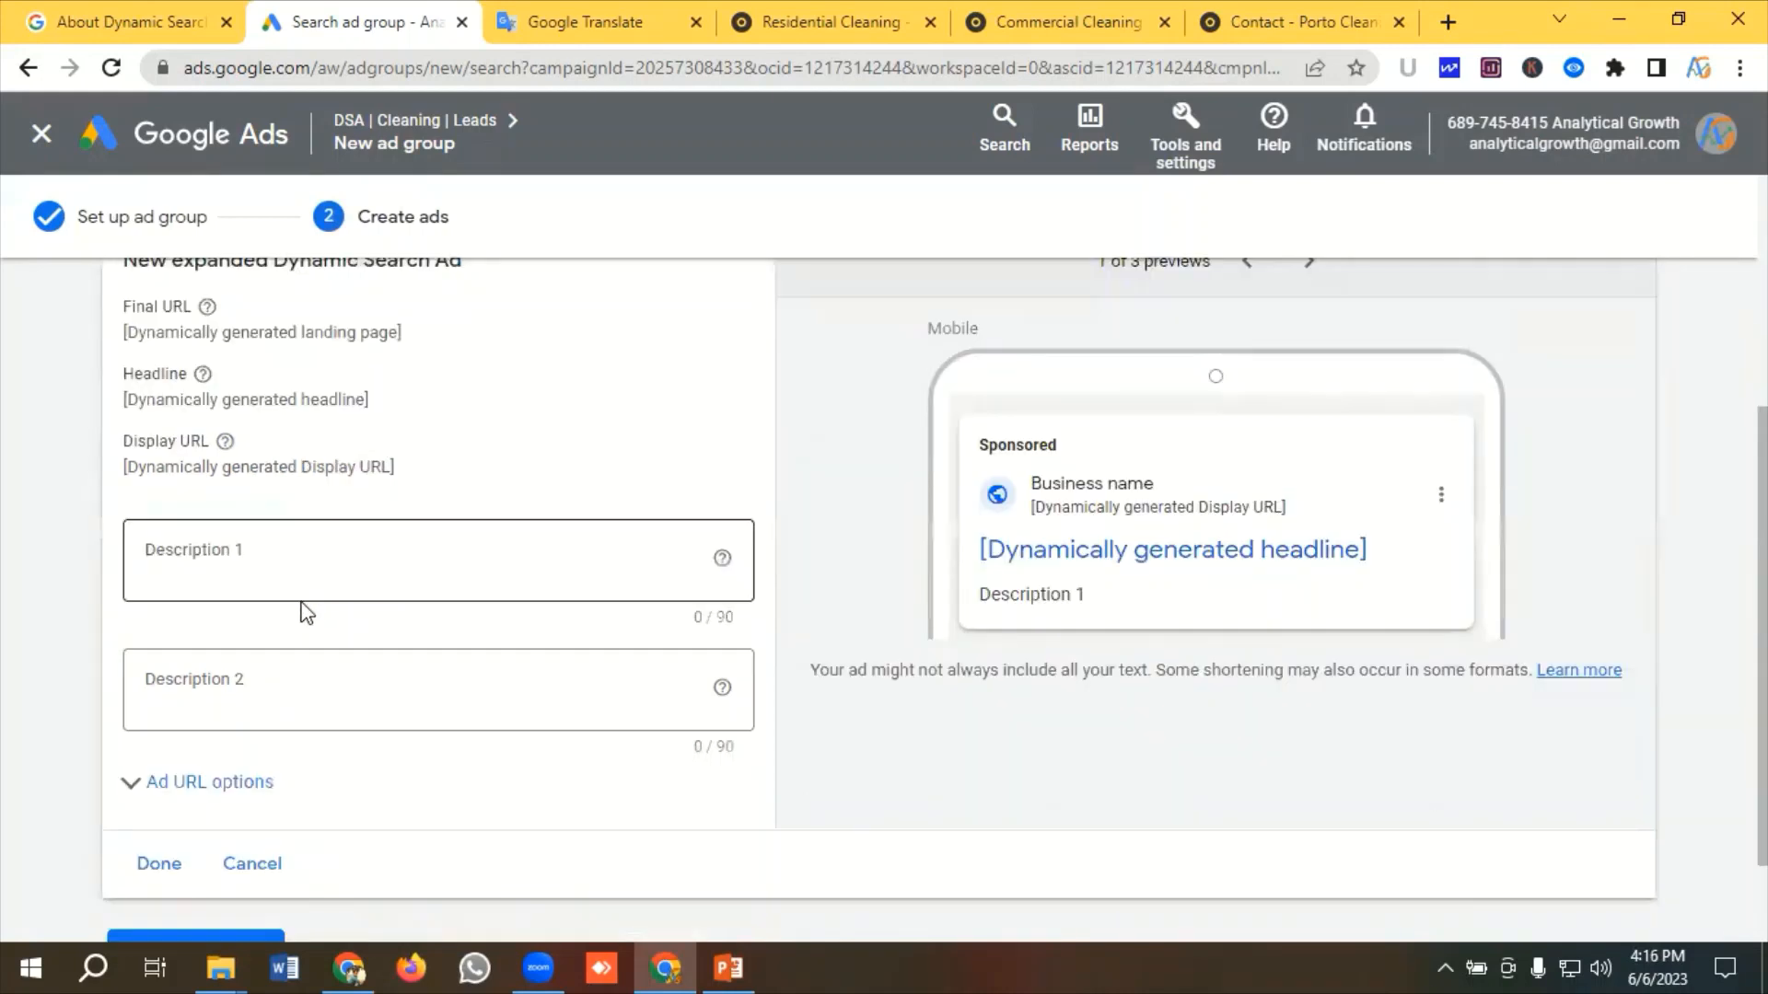
left_click(222, 558)
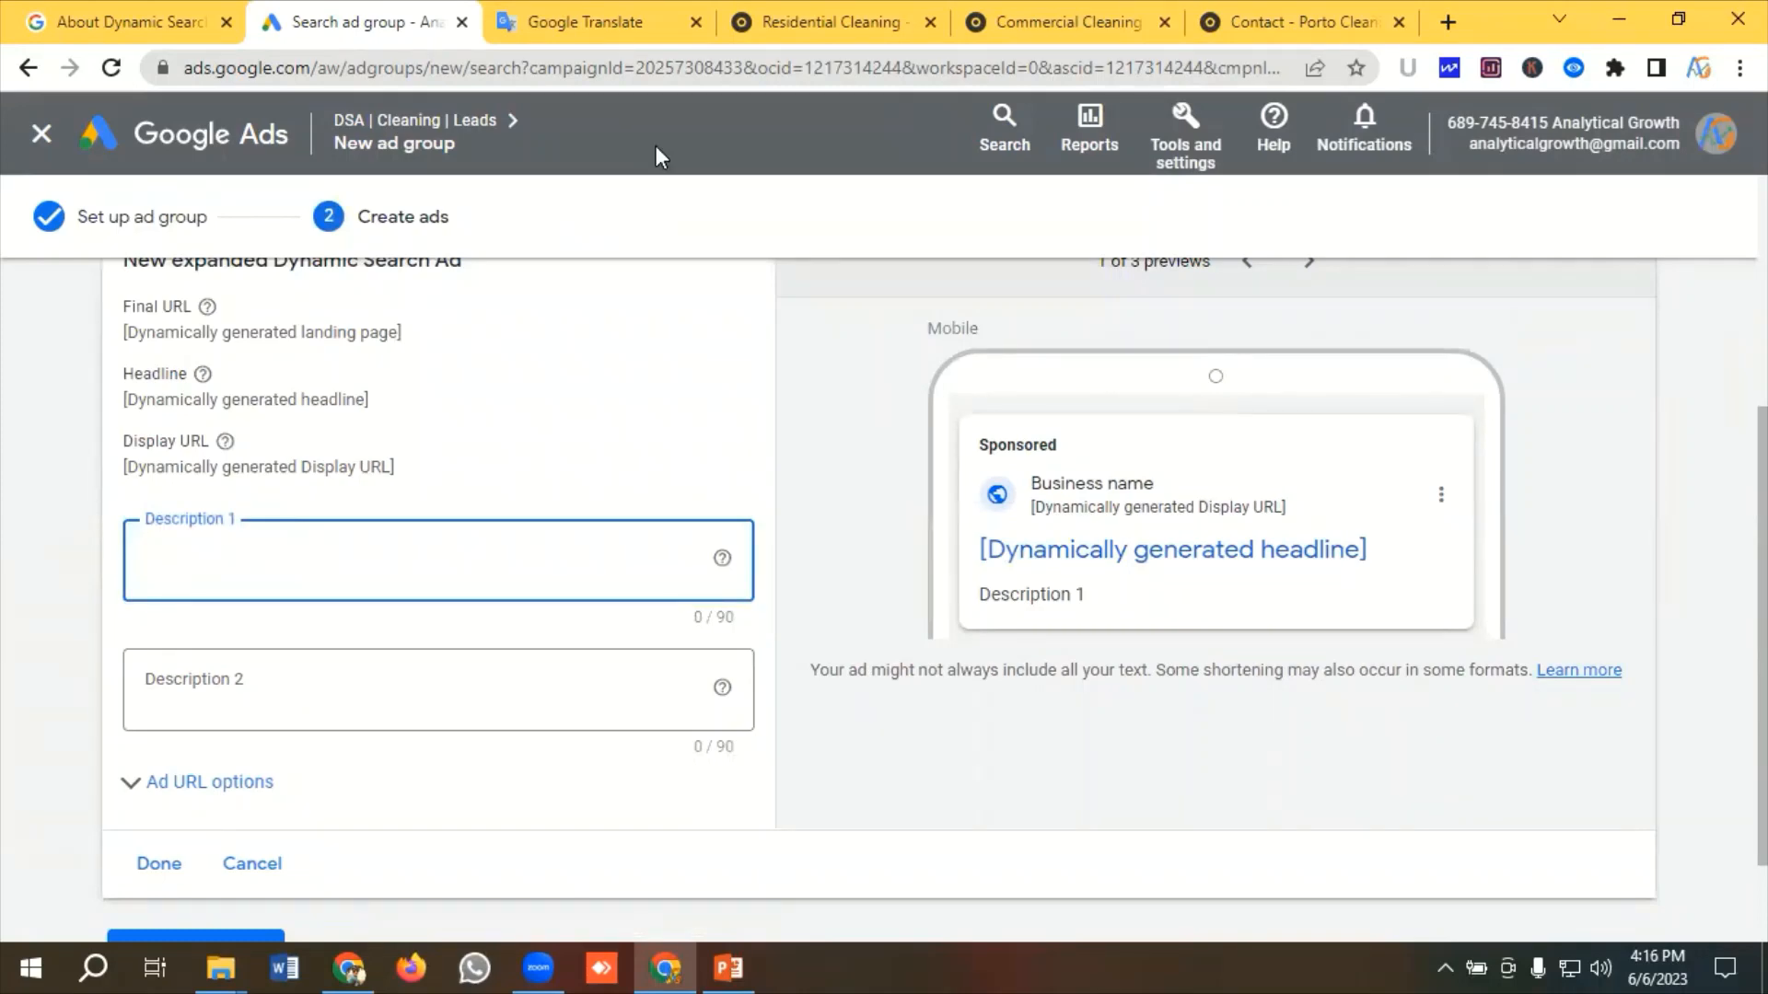
left_click(589, 24)
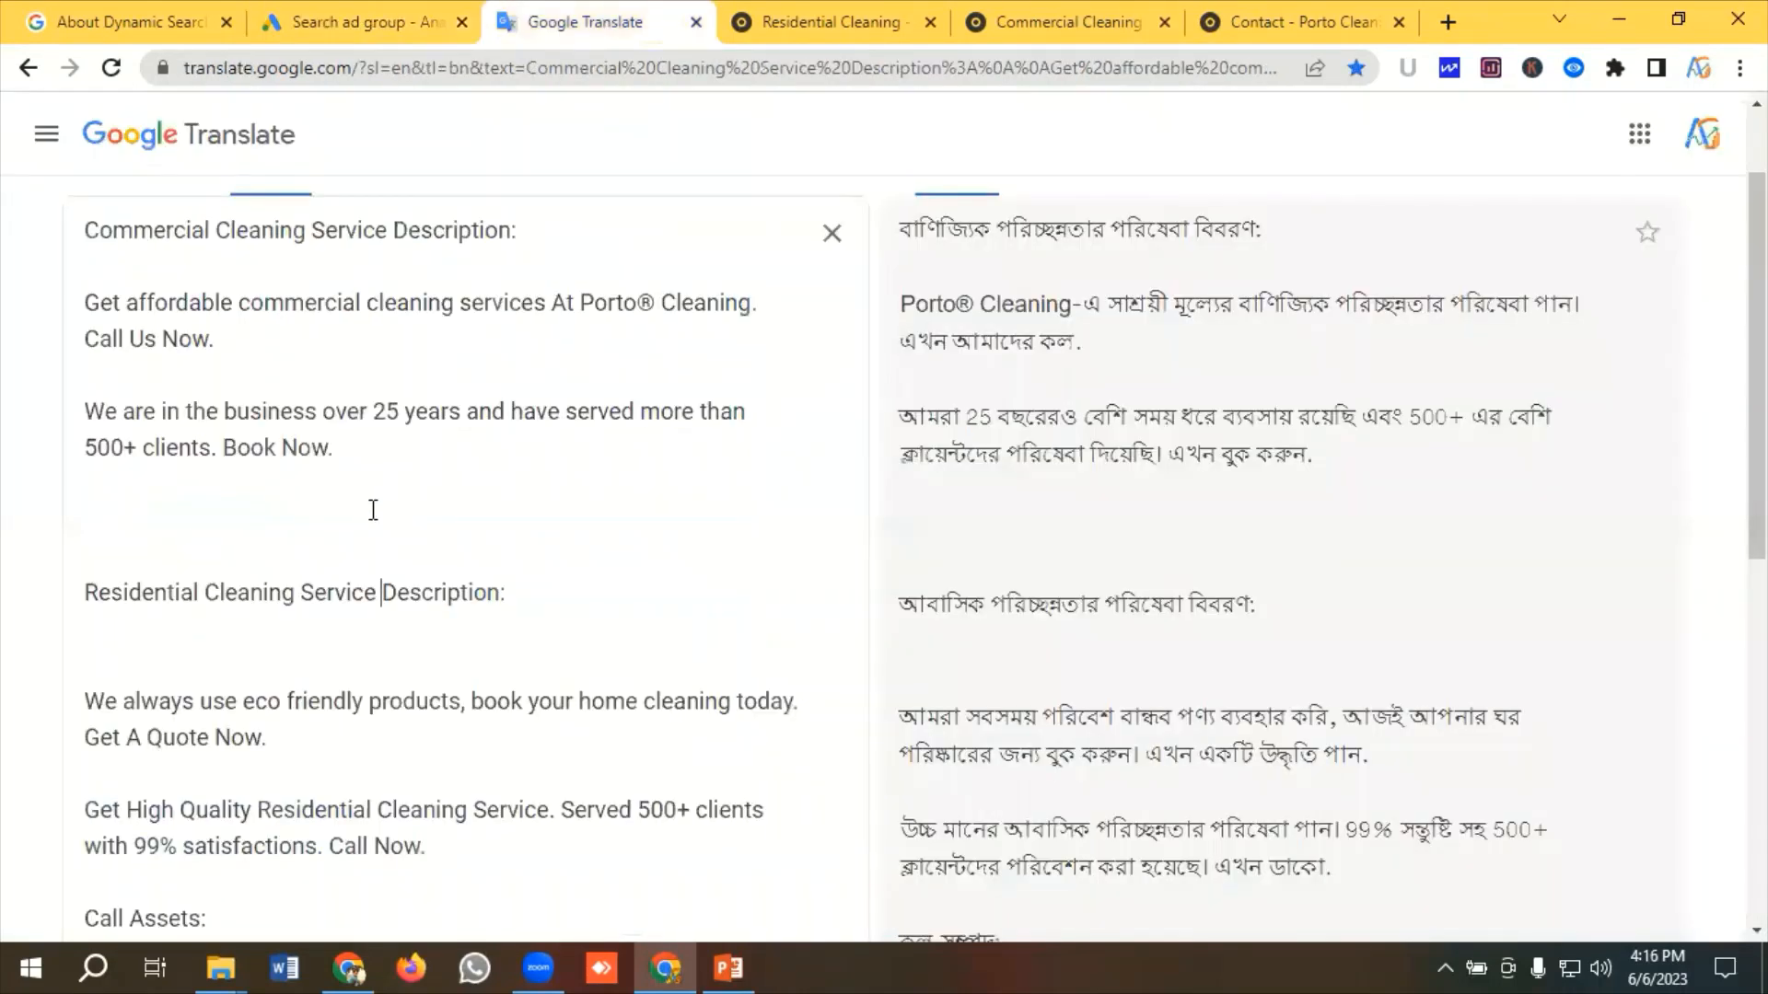
scroll(373, 508, "down", 3)
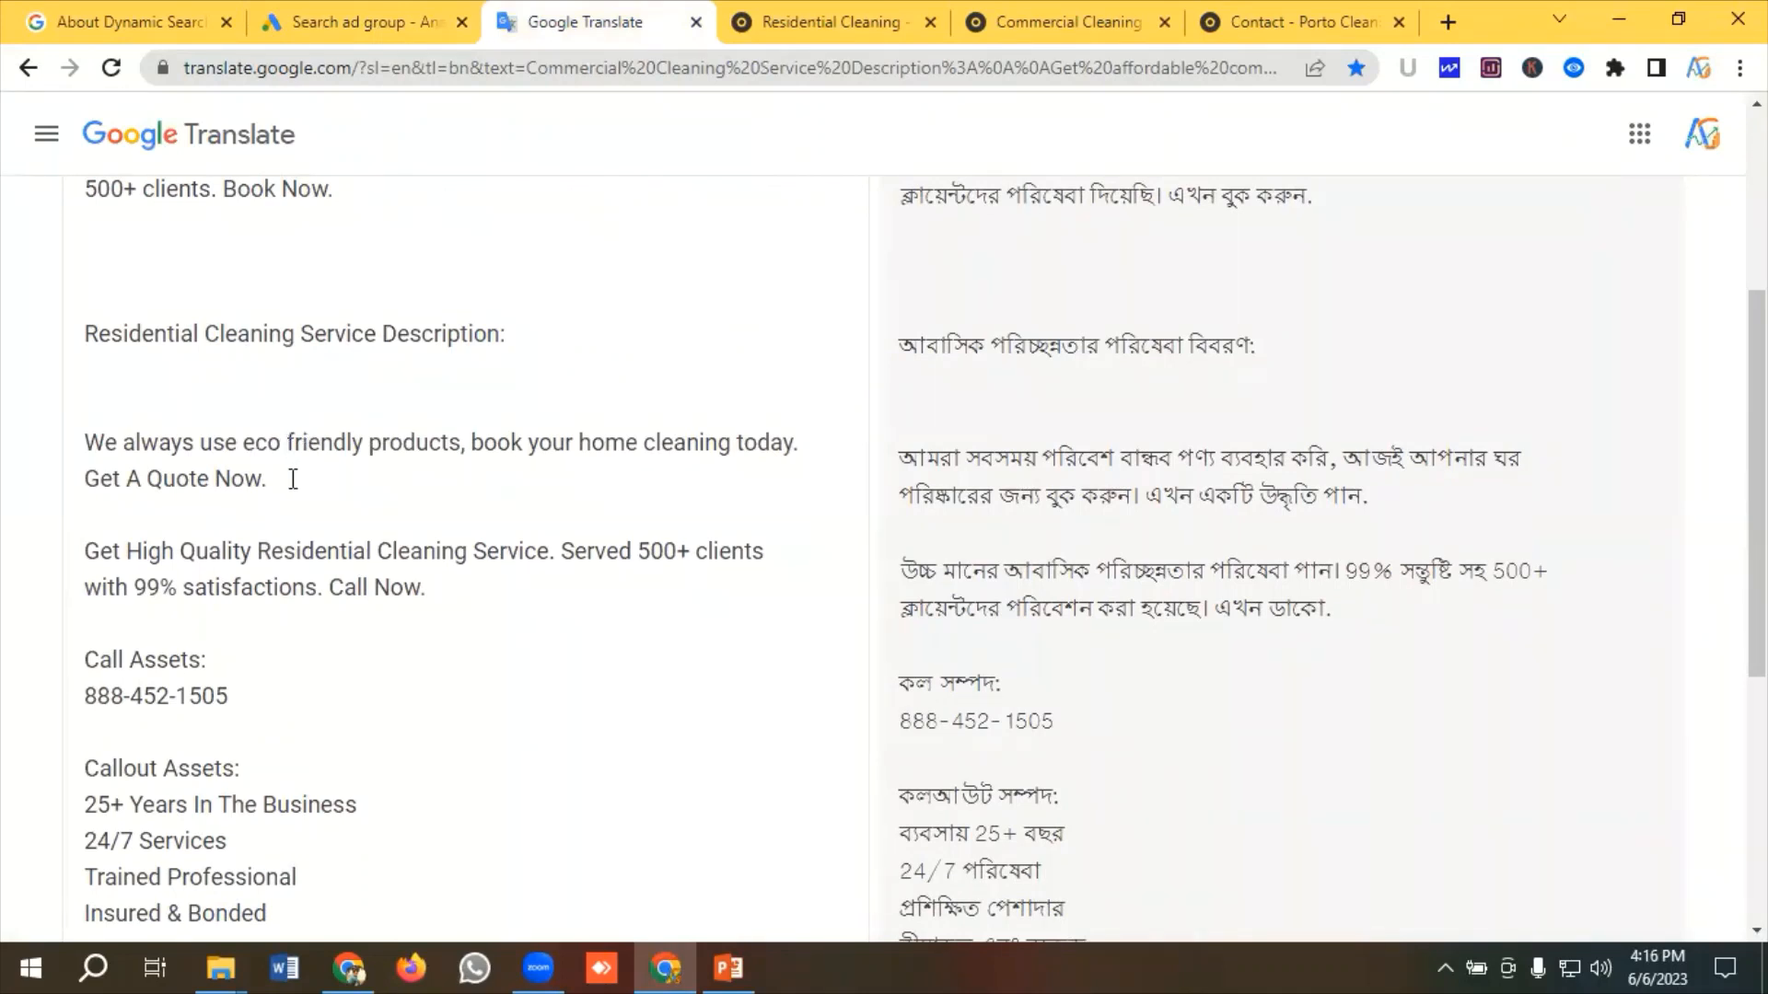
left_click_drag(292, 479, 73, 451)
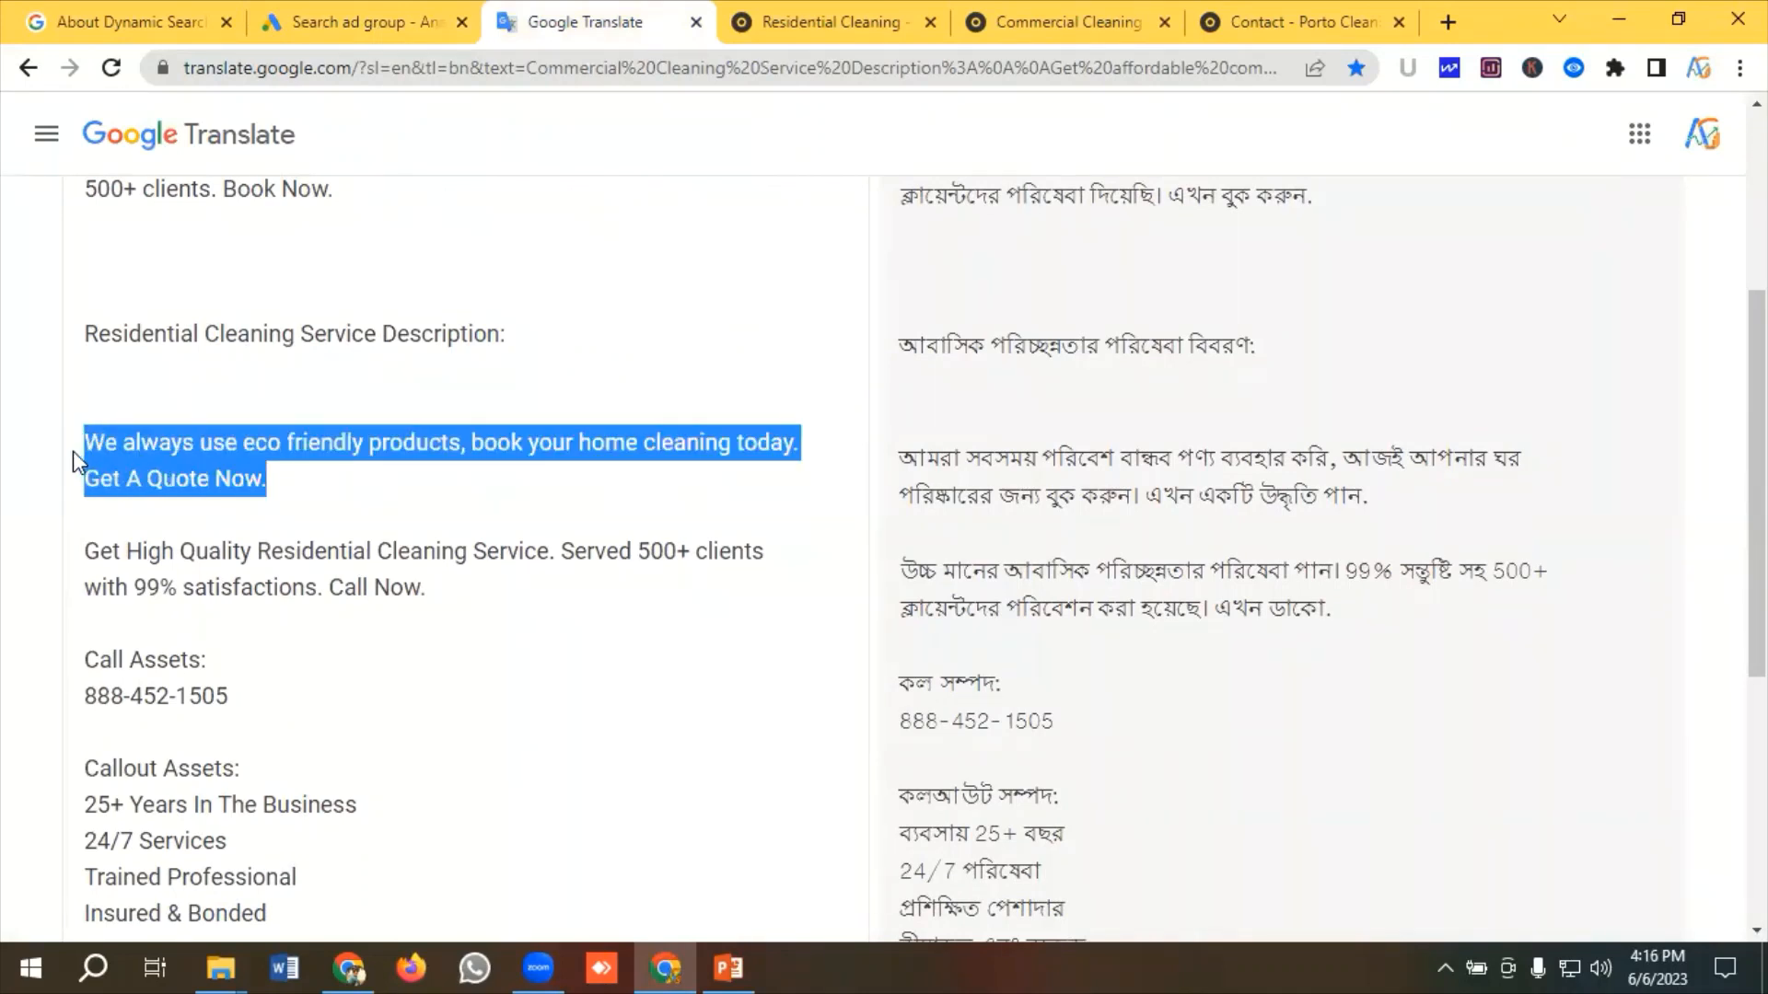
right_click(202, 471)
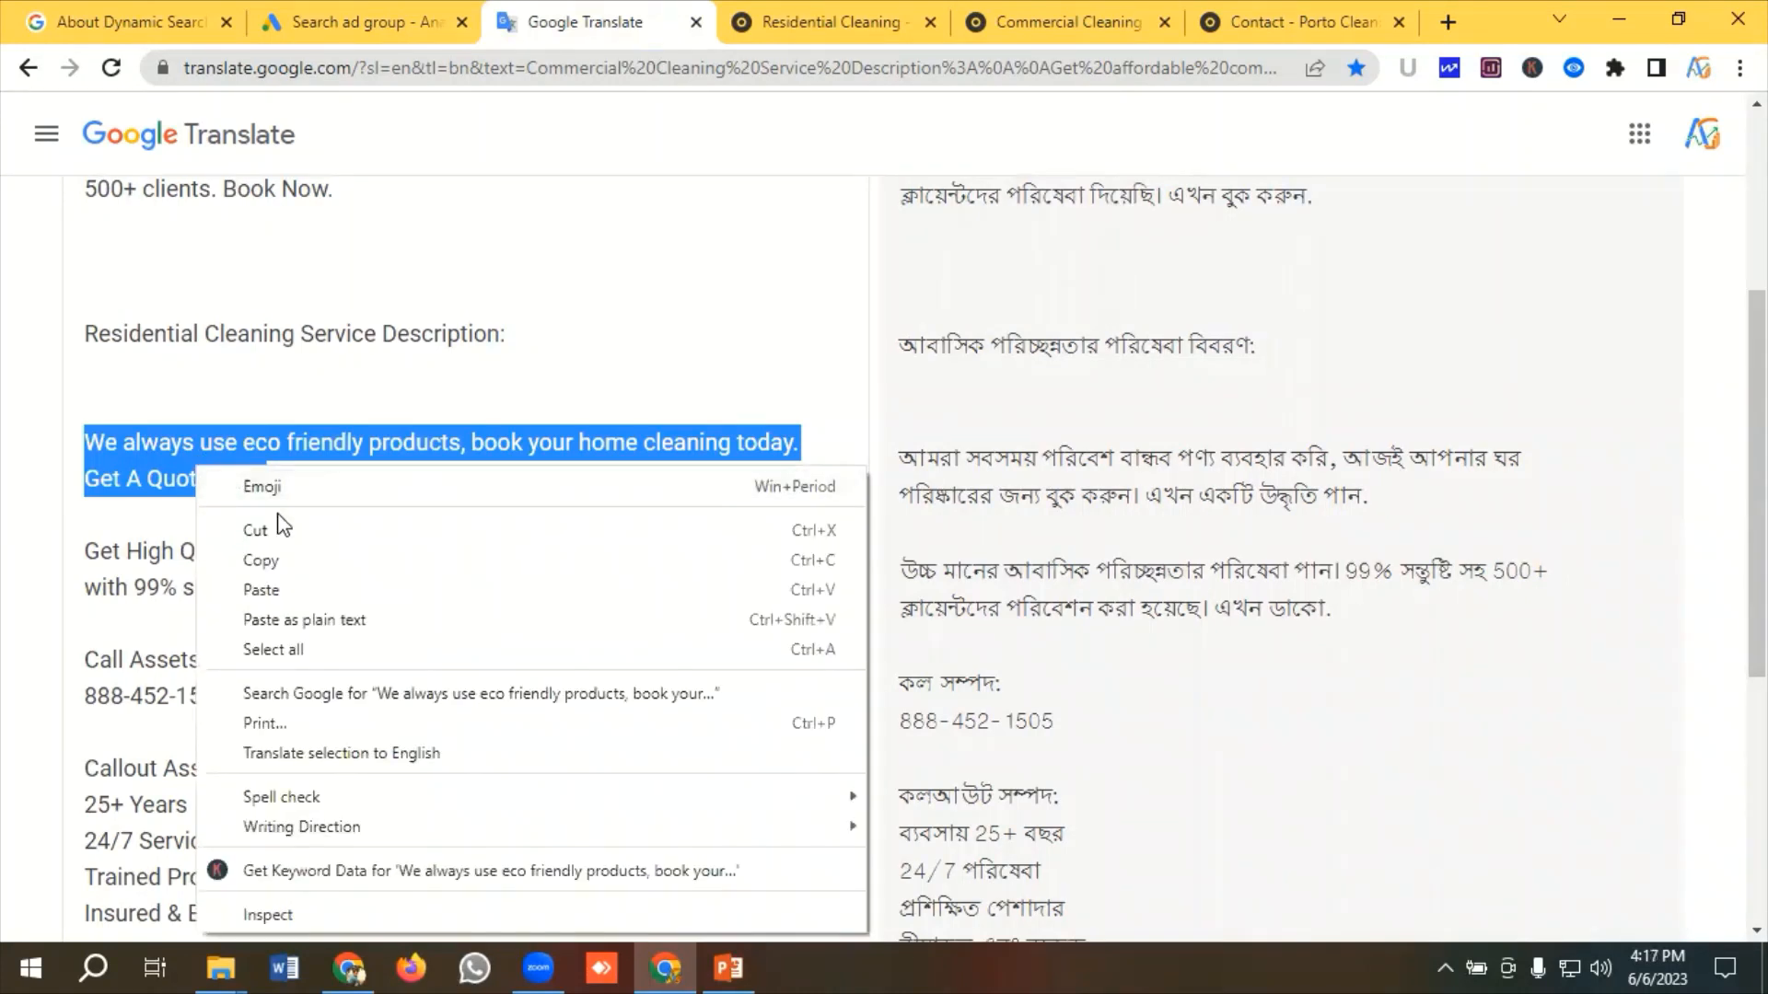
left_click(274, 560)
left_click(406, 35)
left_click(246, 551)
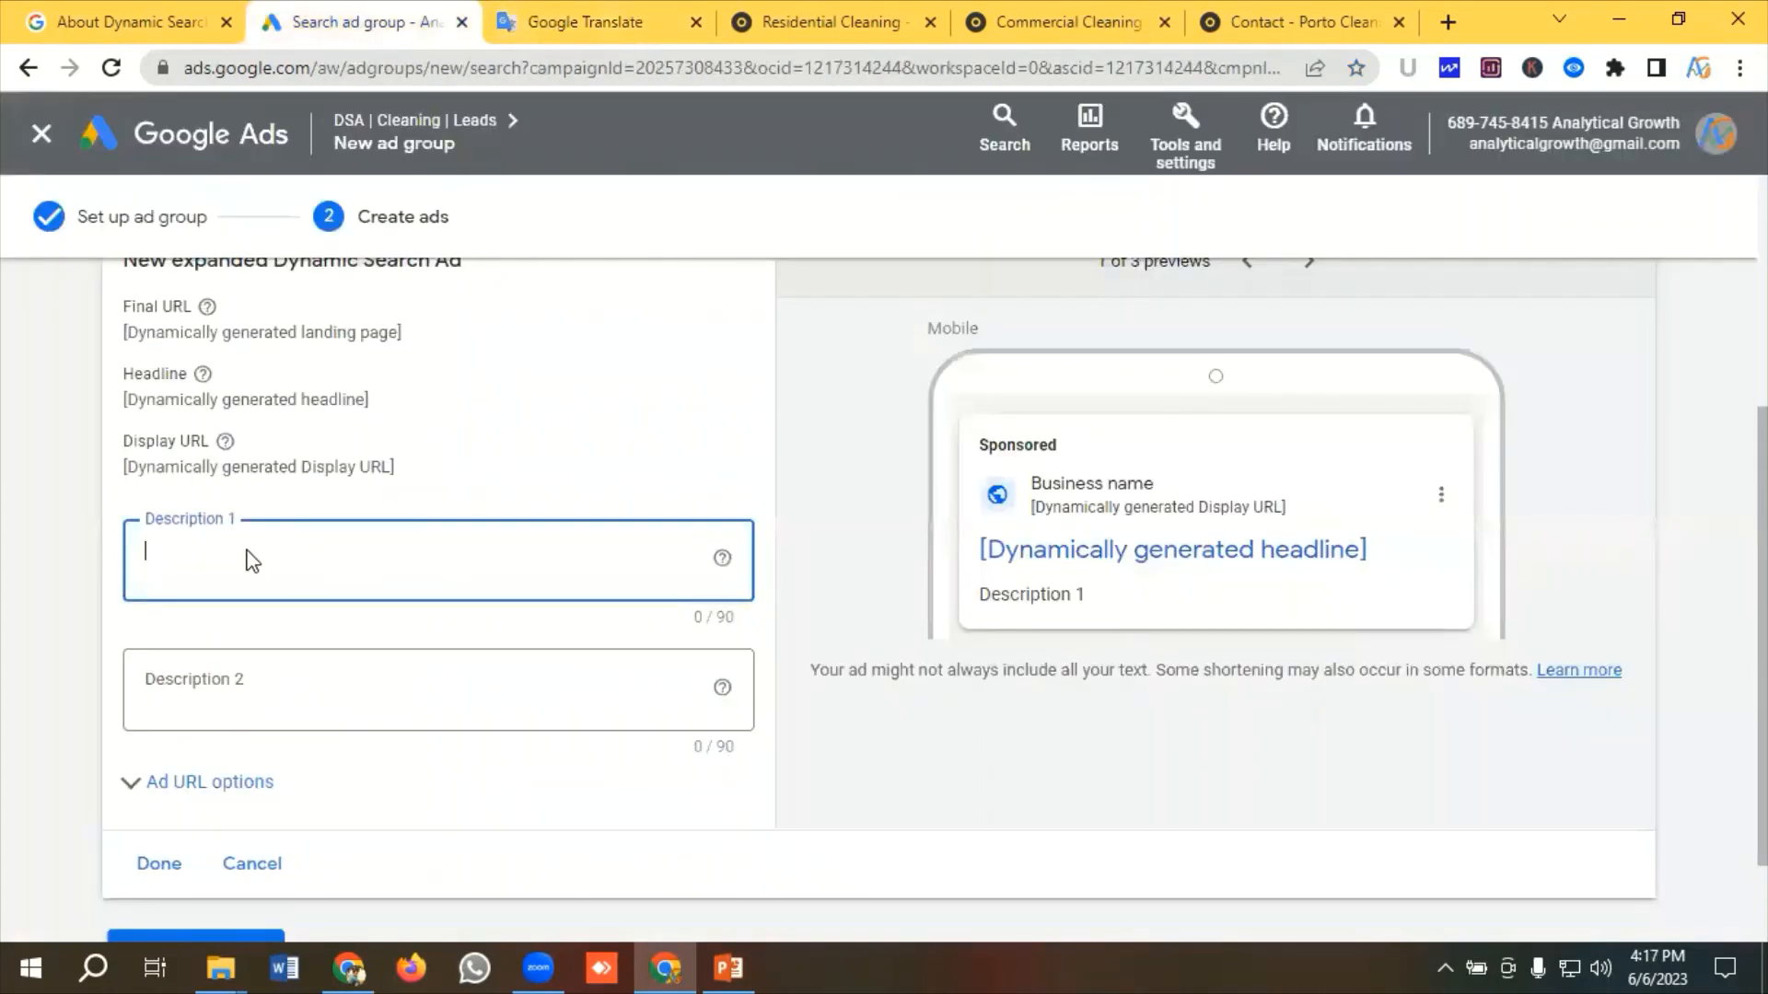
key("ctrl+v")
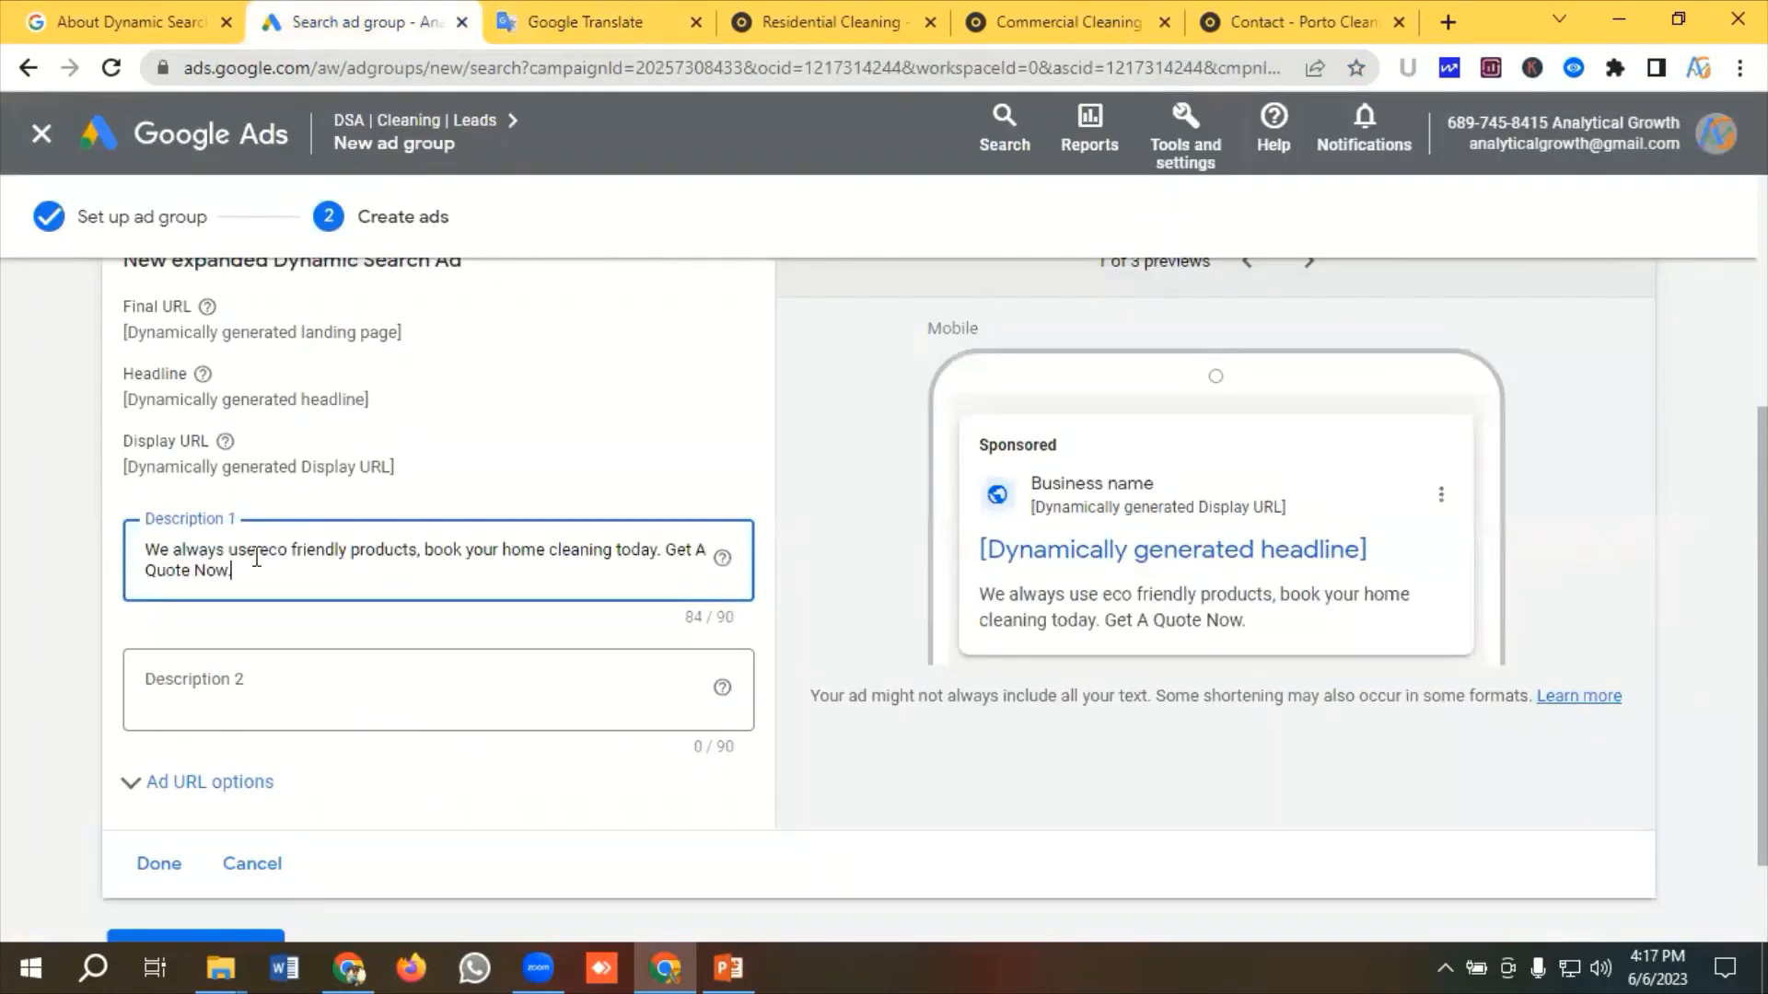
Fill Description 2 with the second residential description, dropping the trailing Call Now to fit 90 characters
left_click(295, 675)
left_click(578, 35)
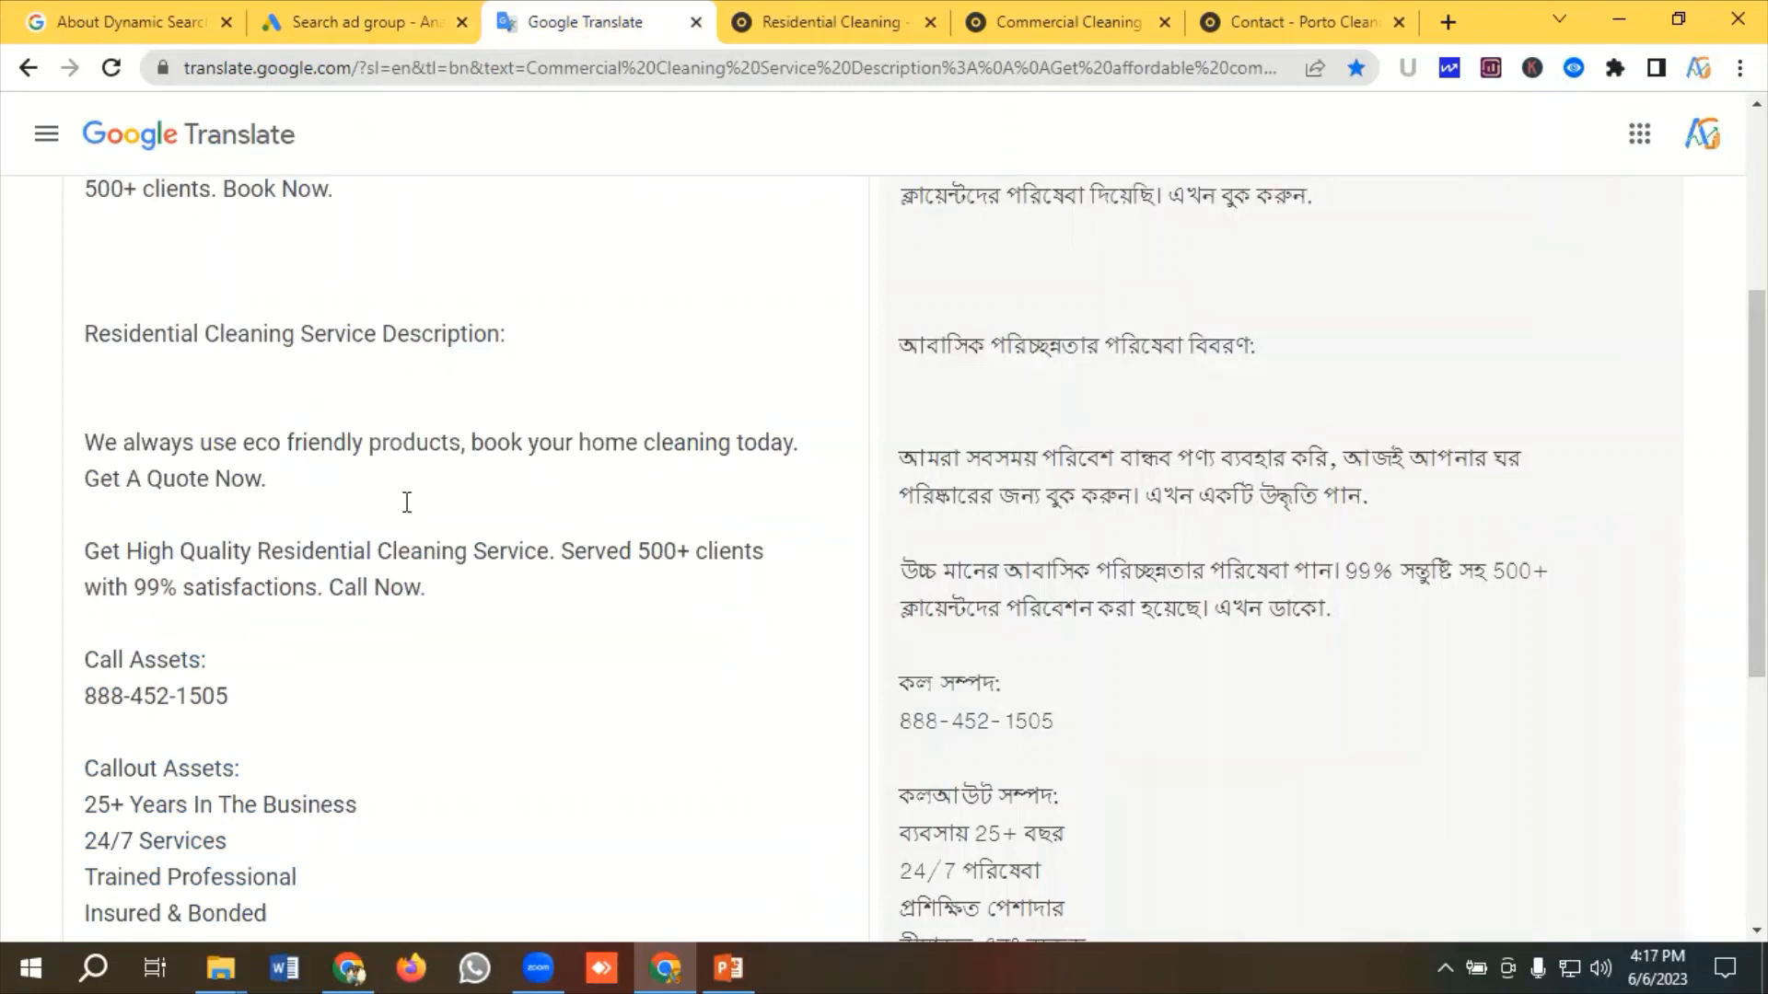
scroll(406, 502, "down", 1)
left_click_drag(426, 457, 81, 414)
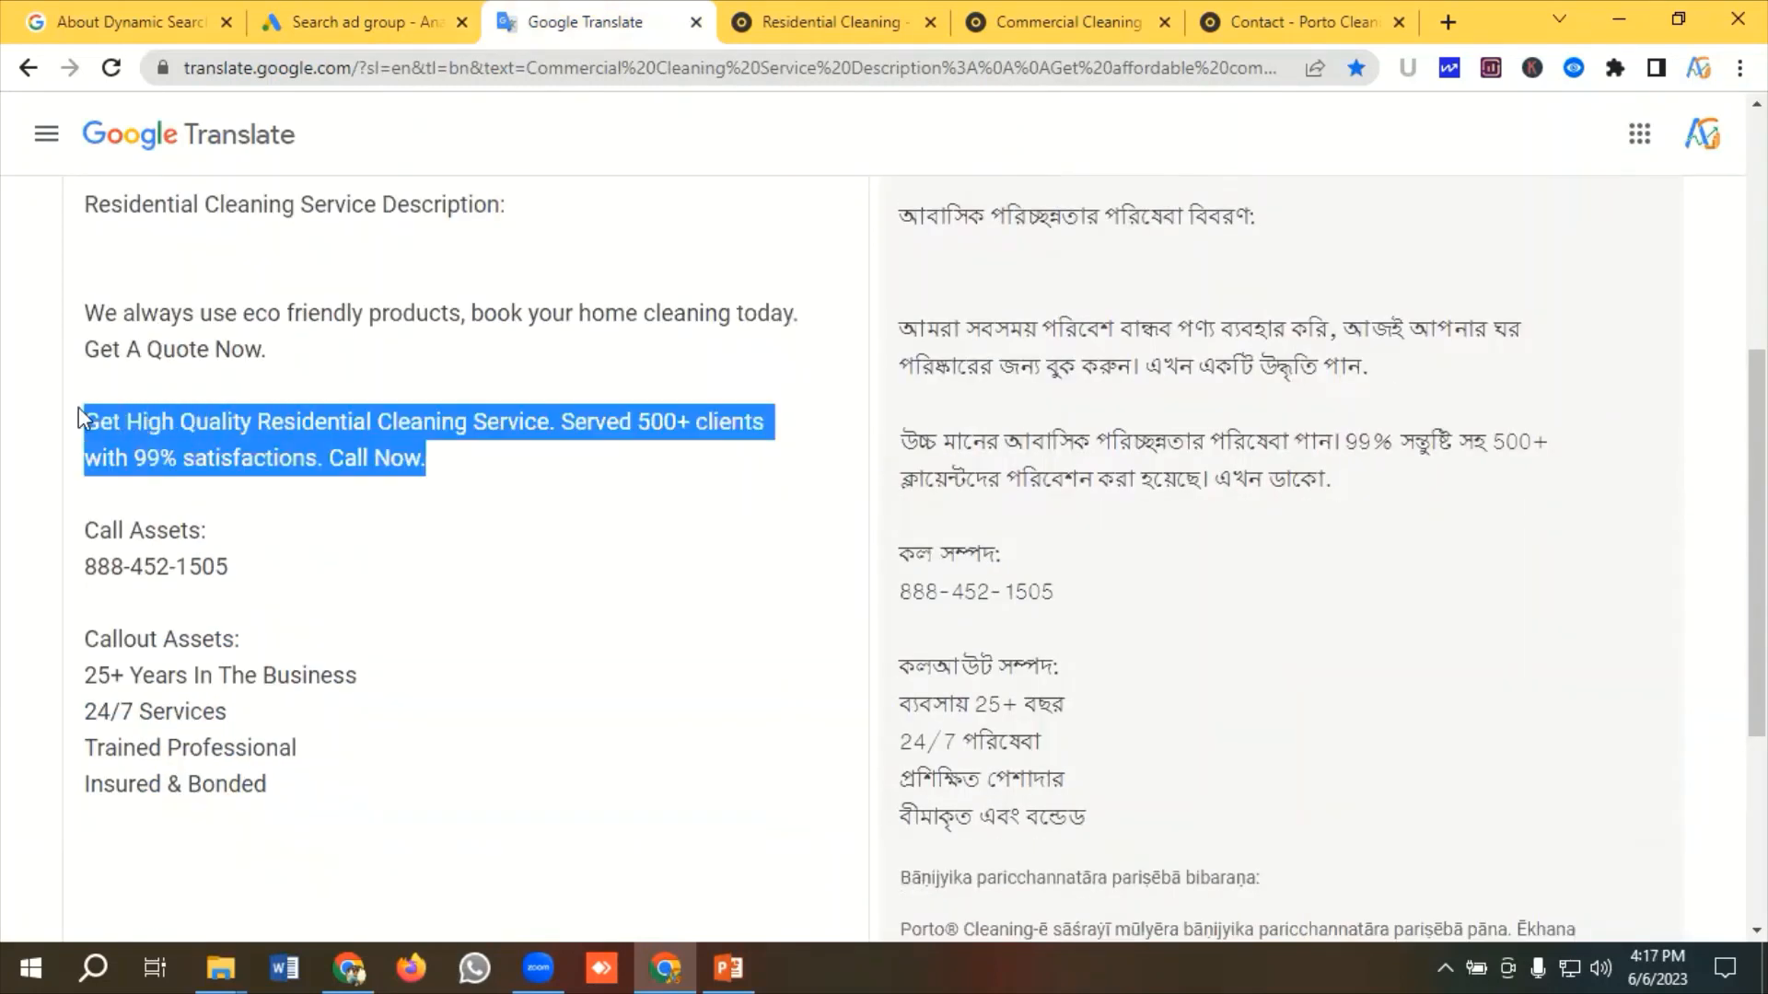
right_click(231, 434)
left_click(297, 518)
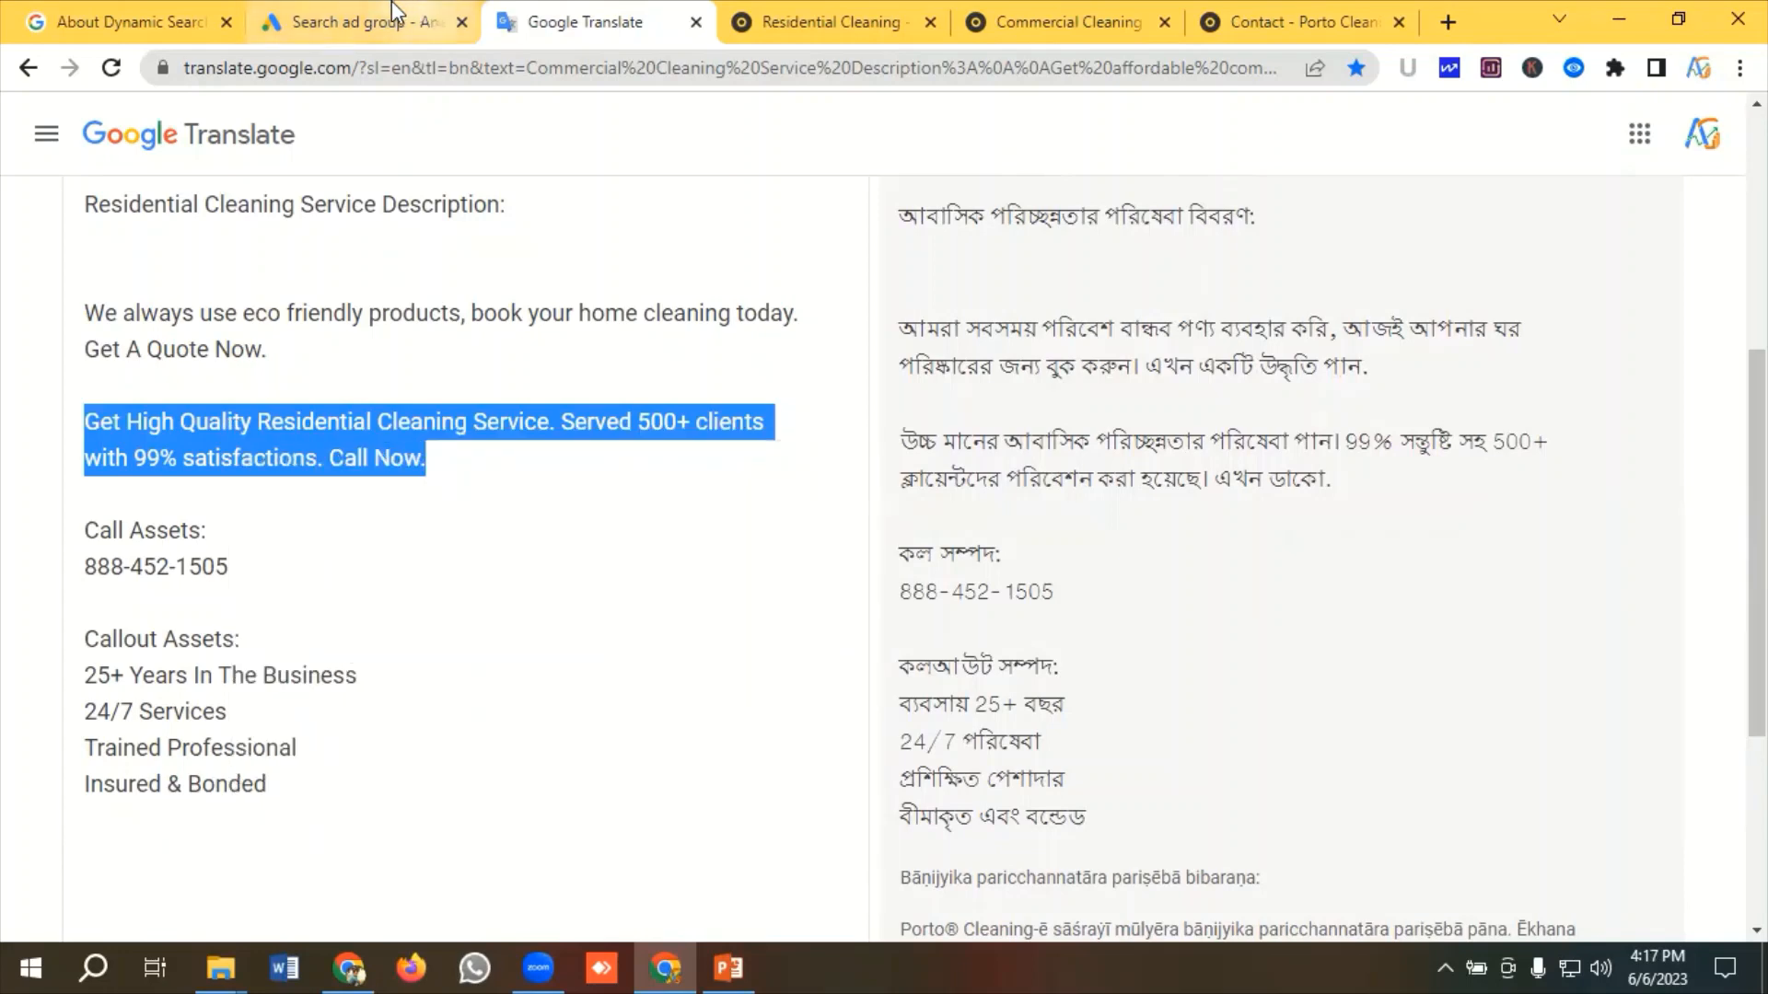
left_click(363, 22)
left_click(275, 699)
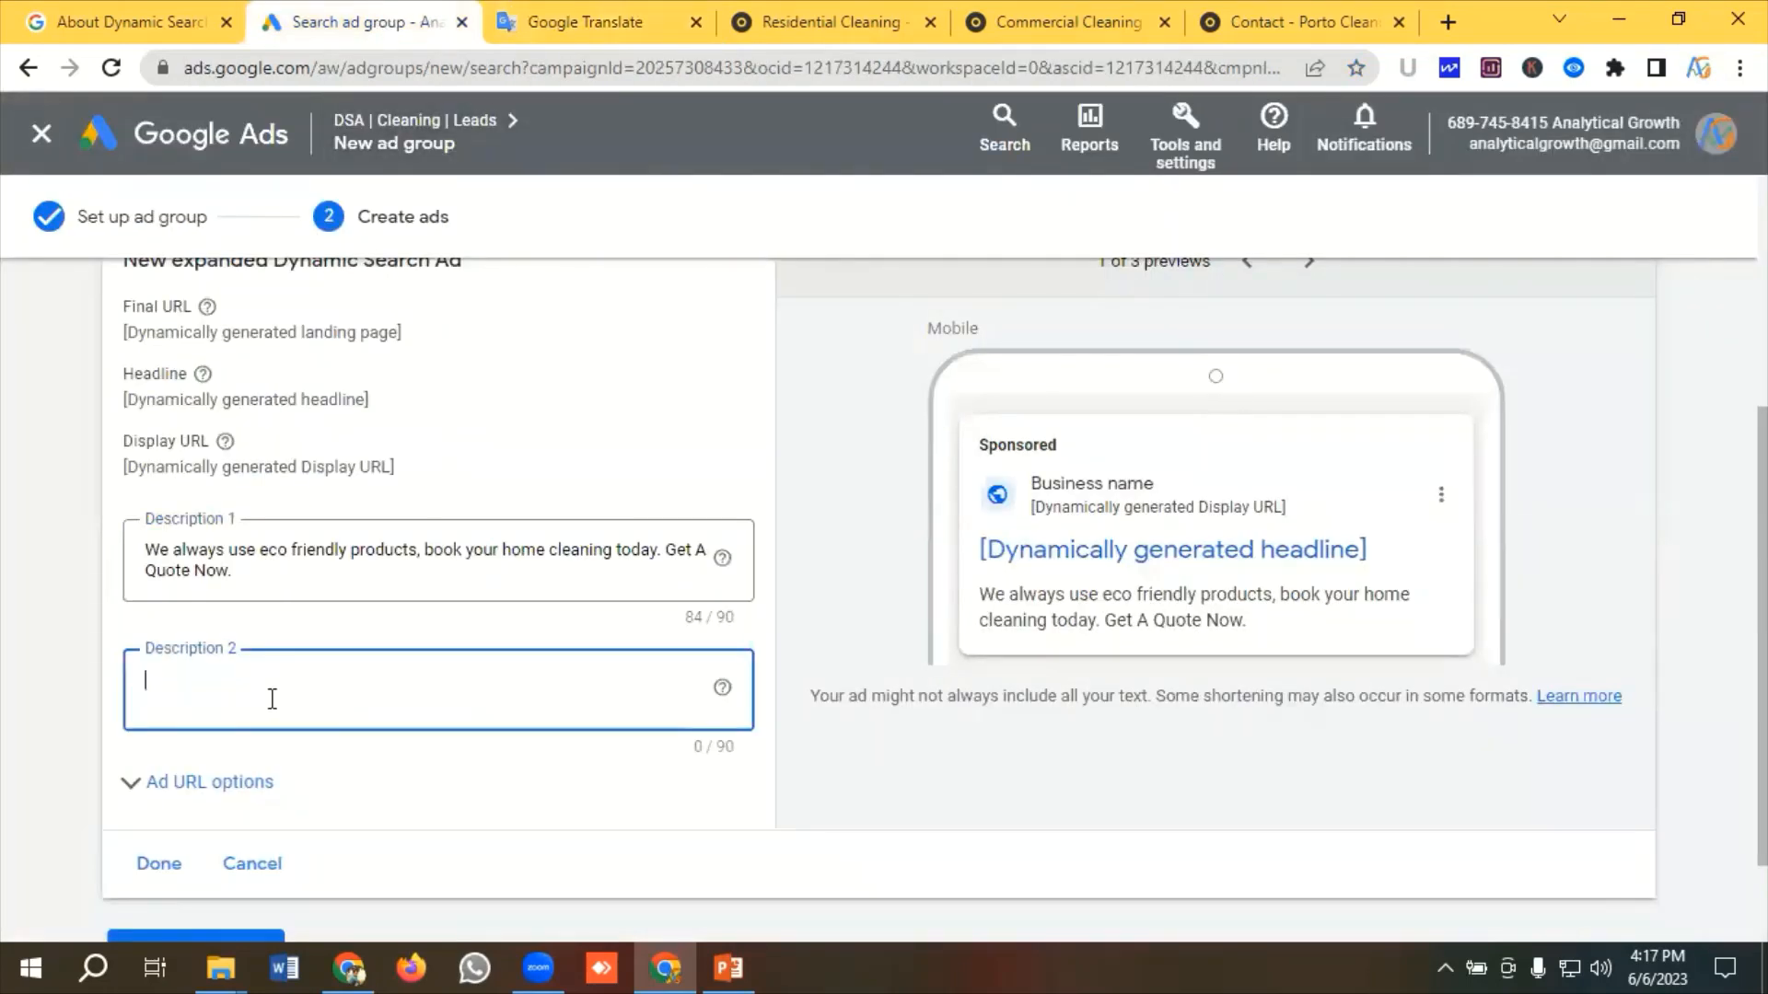
key("ctrl+v")
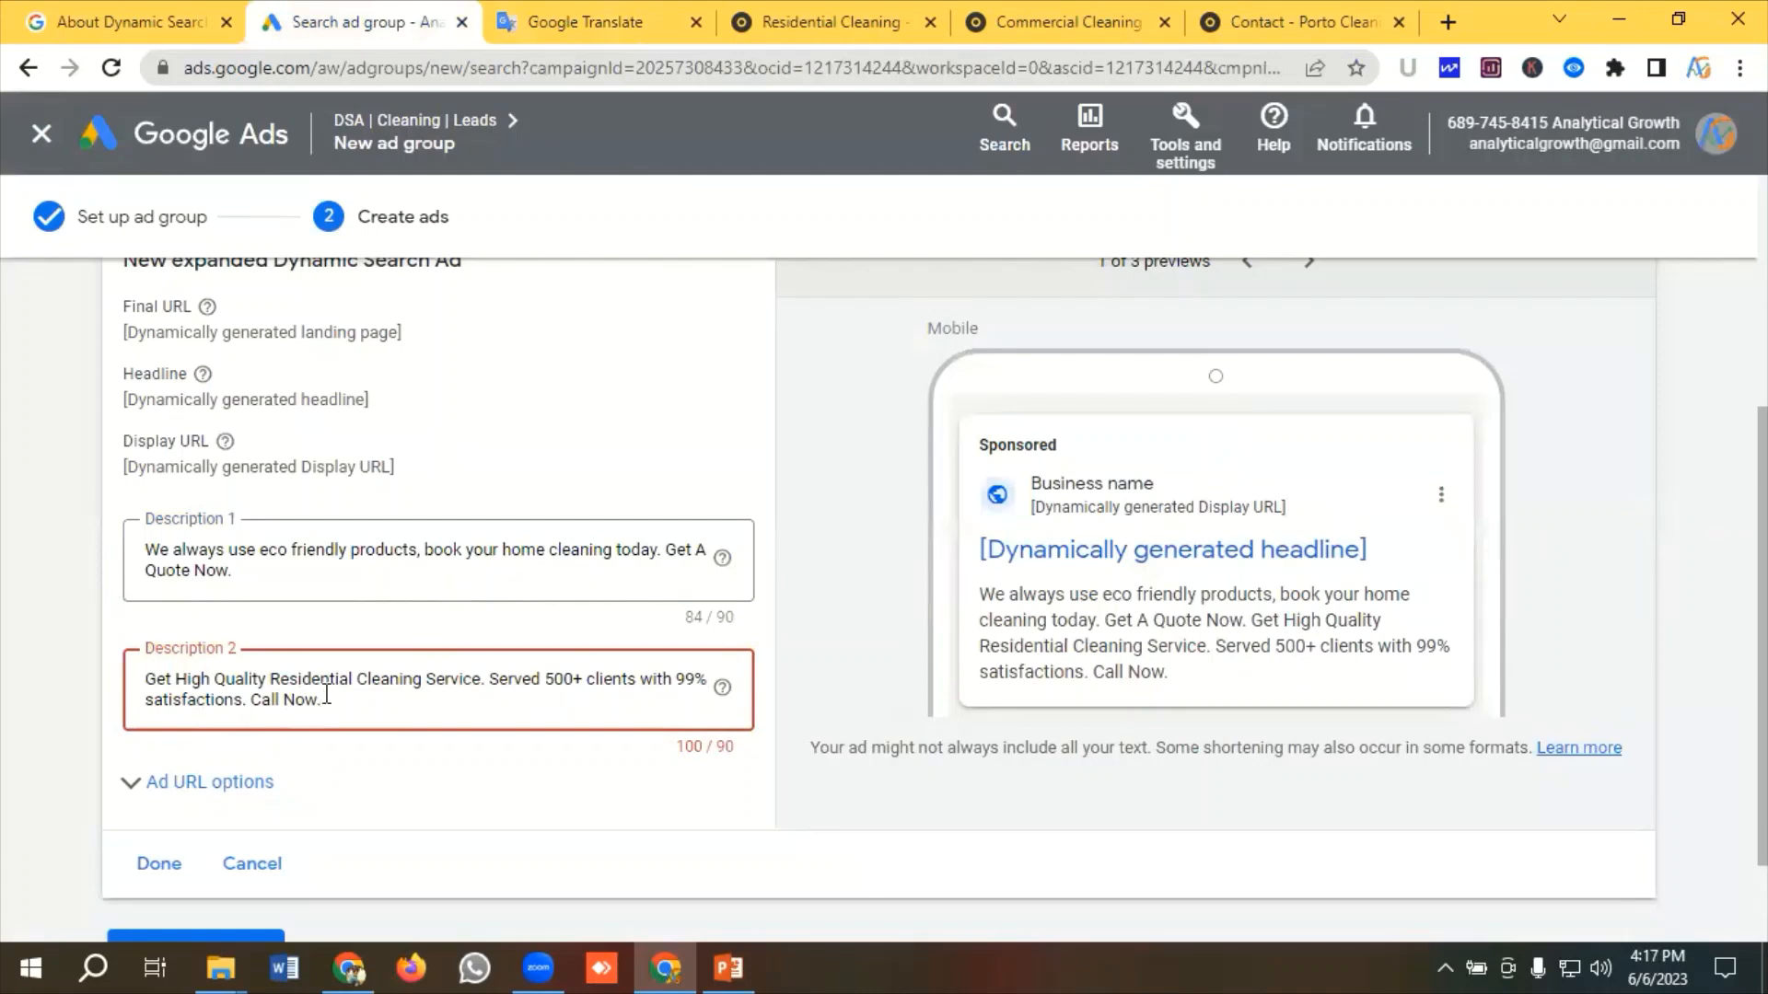
left_click_drag(323, 700, 247, 702)
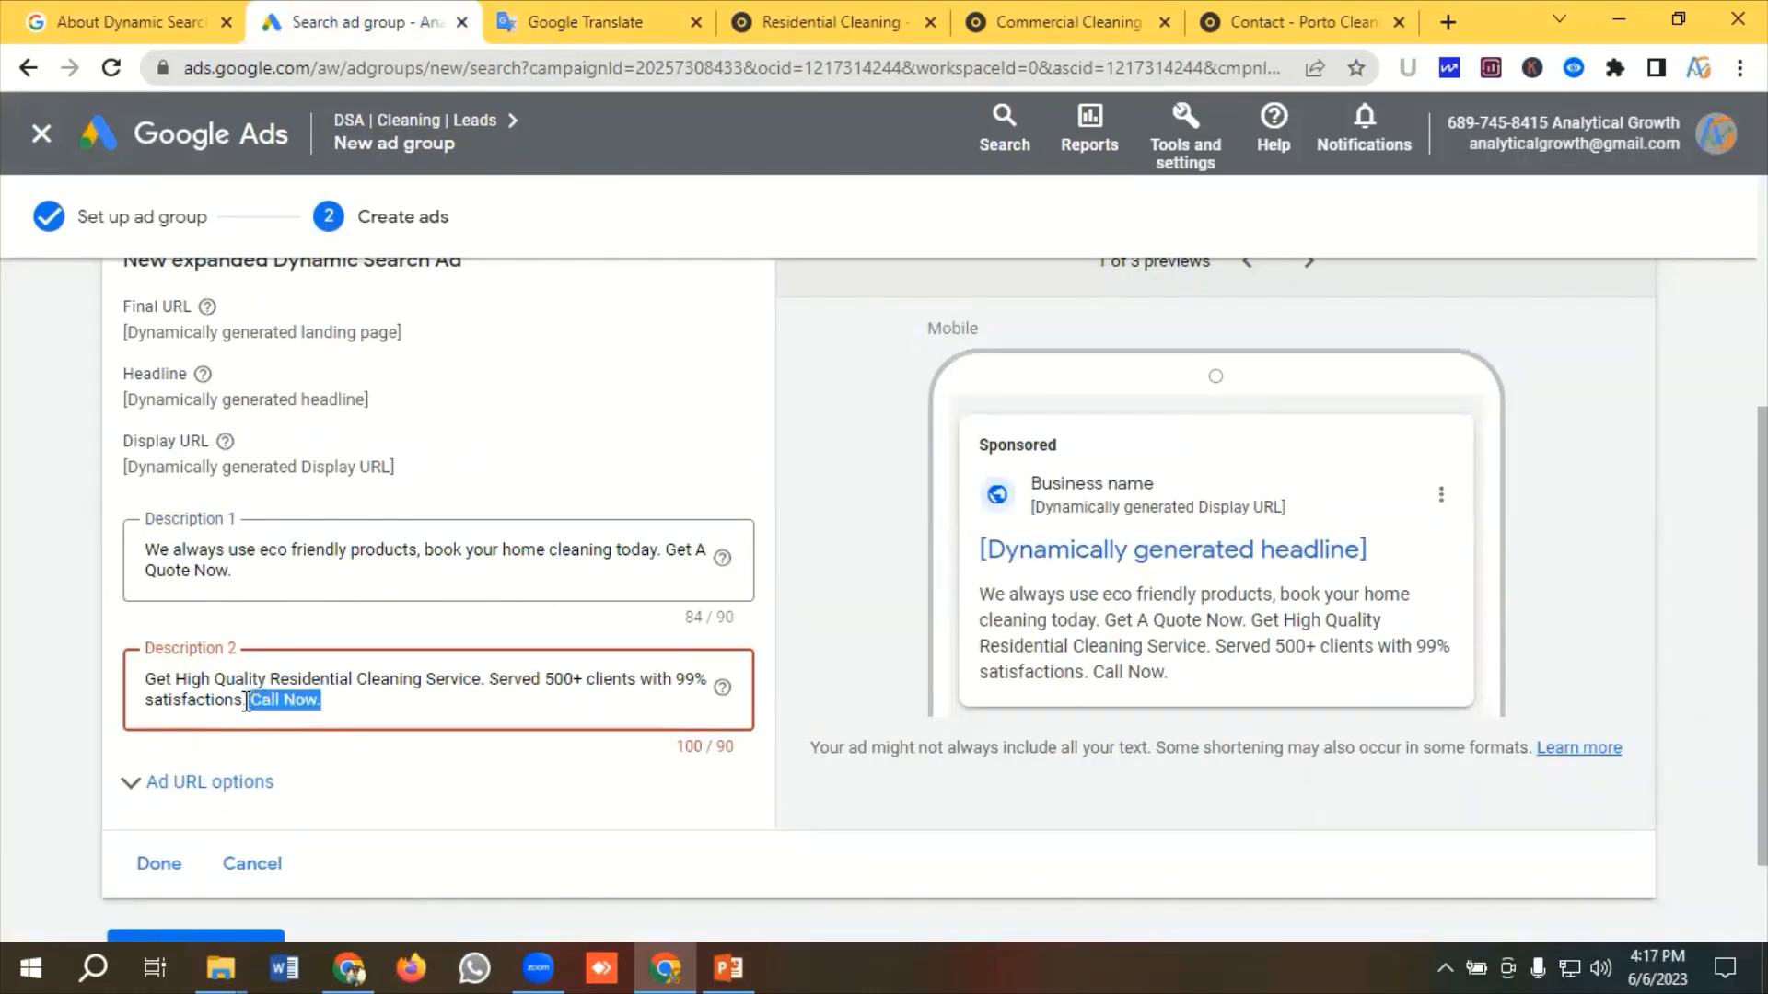
key("BackSpace")
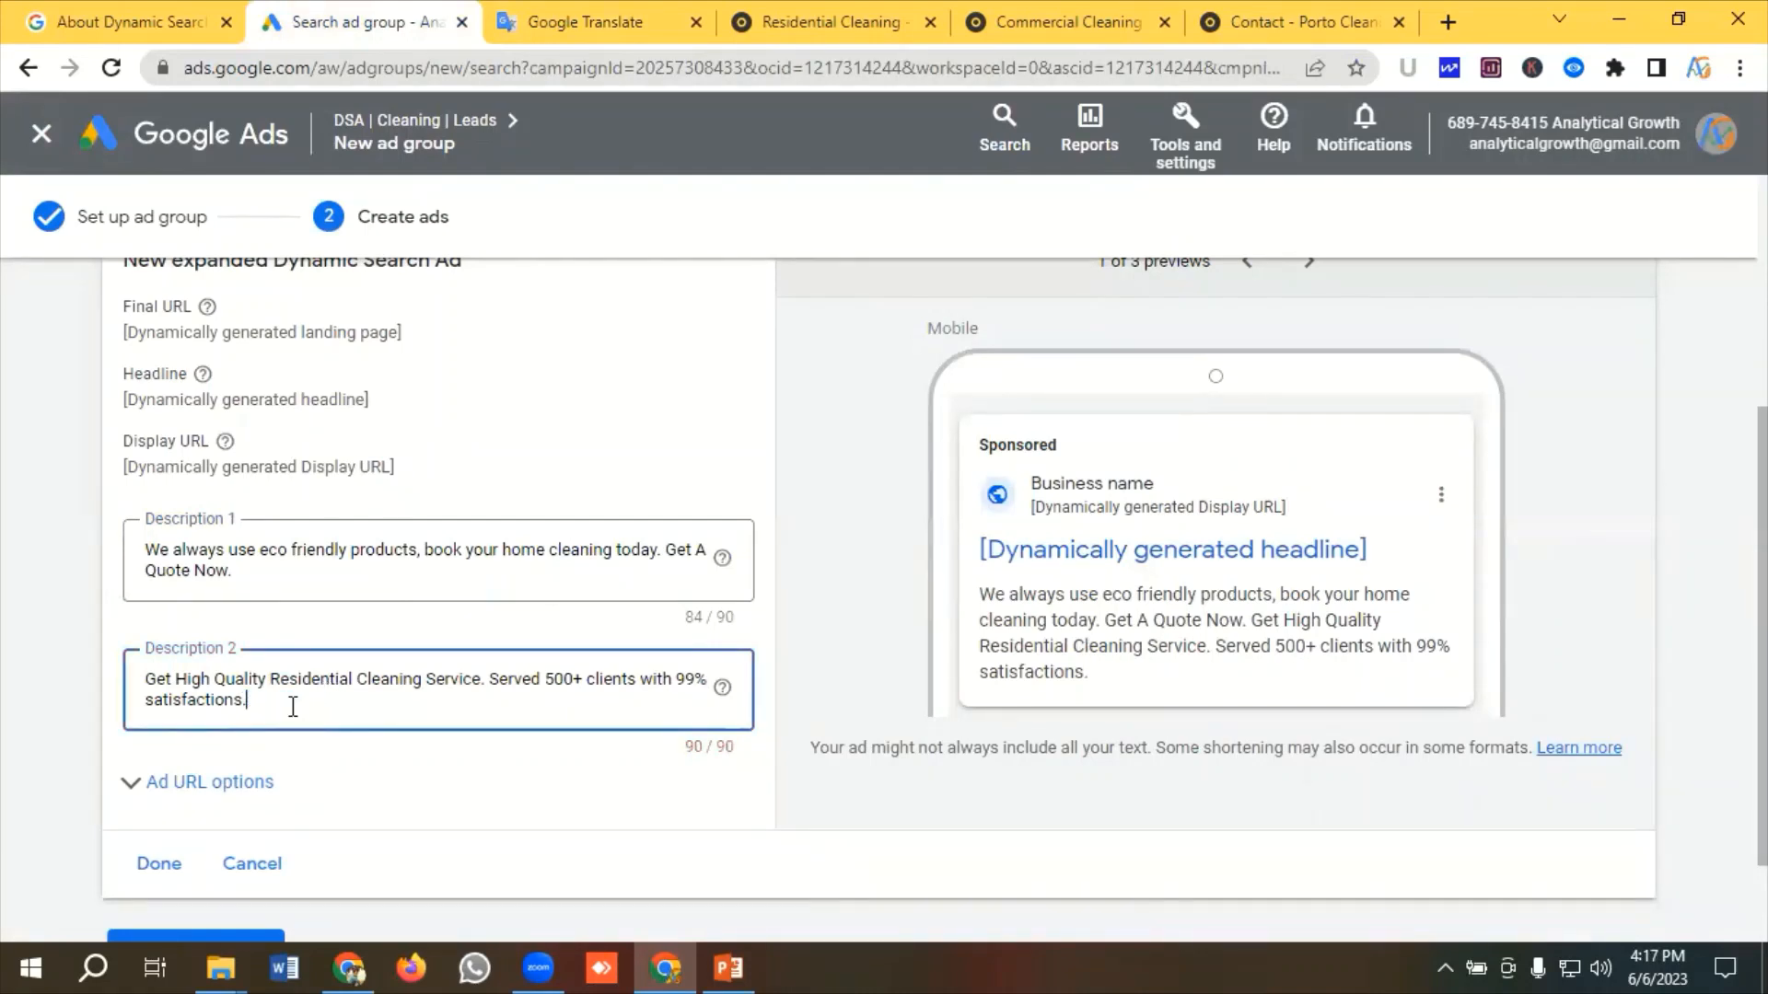
Finish the Dynamic Search Ad and save the ad group's ads
scroll(293, 707, "down", 2)
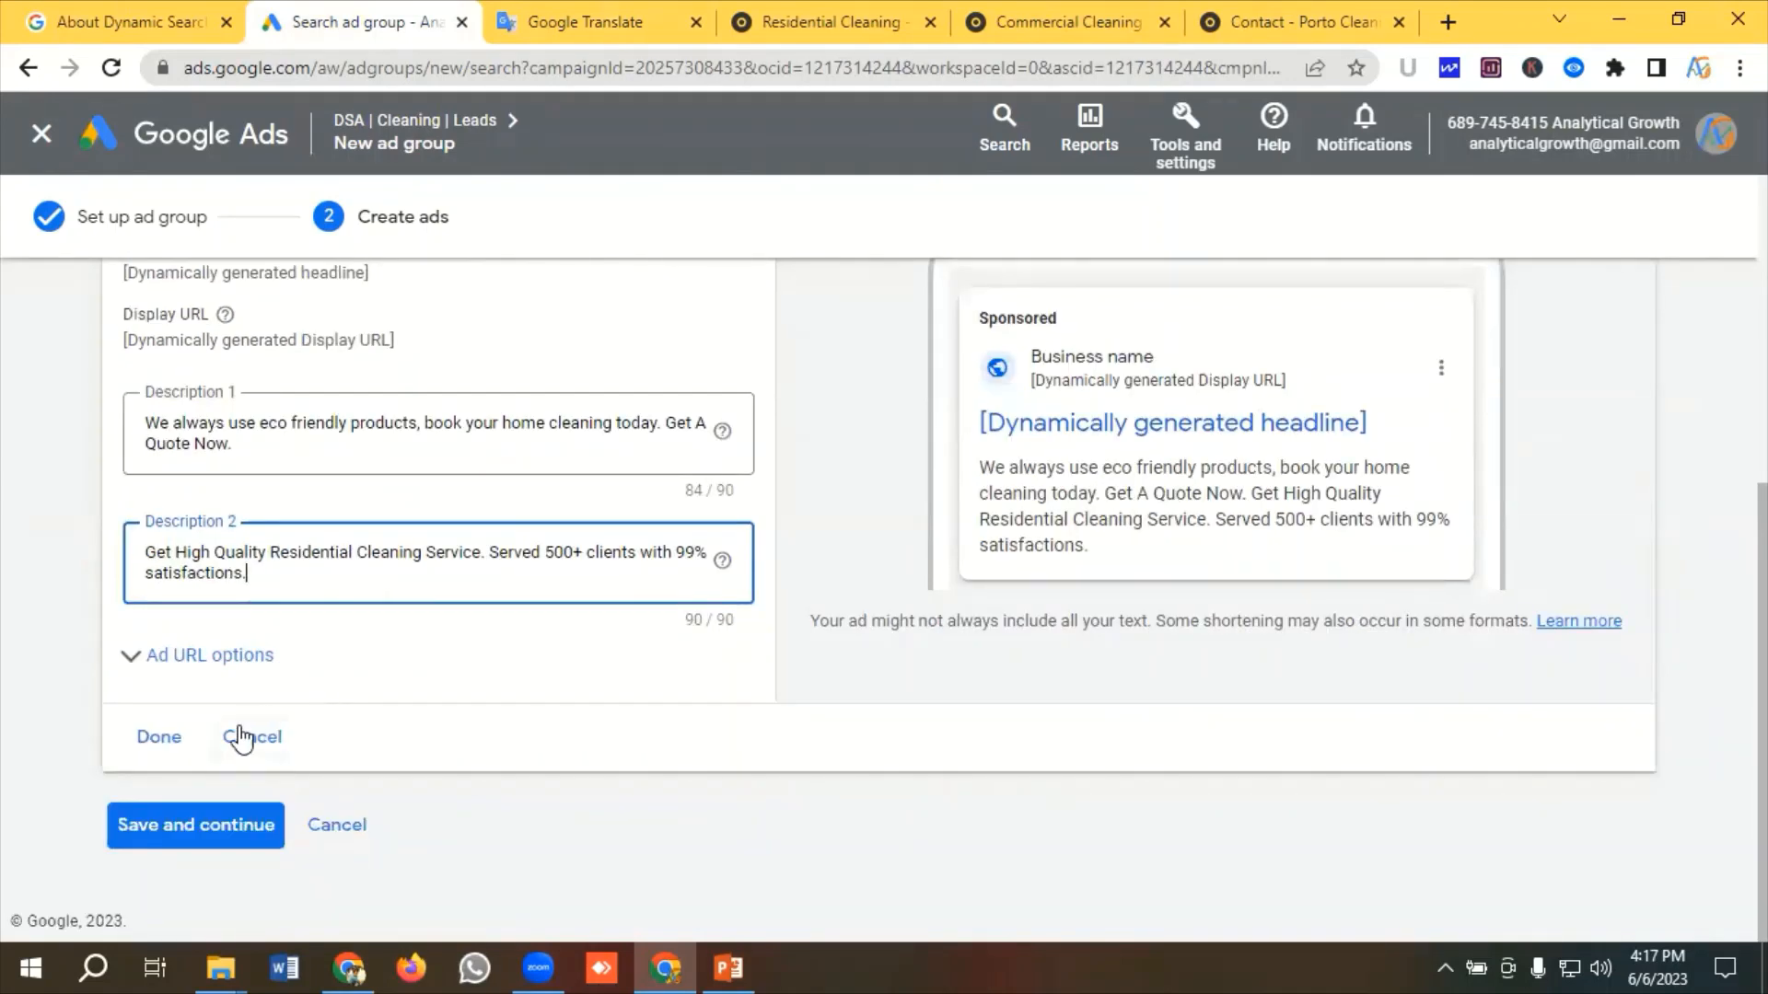
scroll(1216, 580, "up", 2)
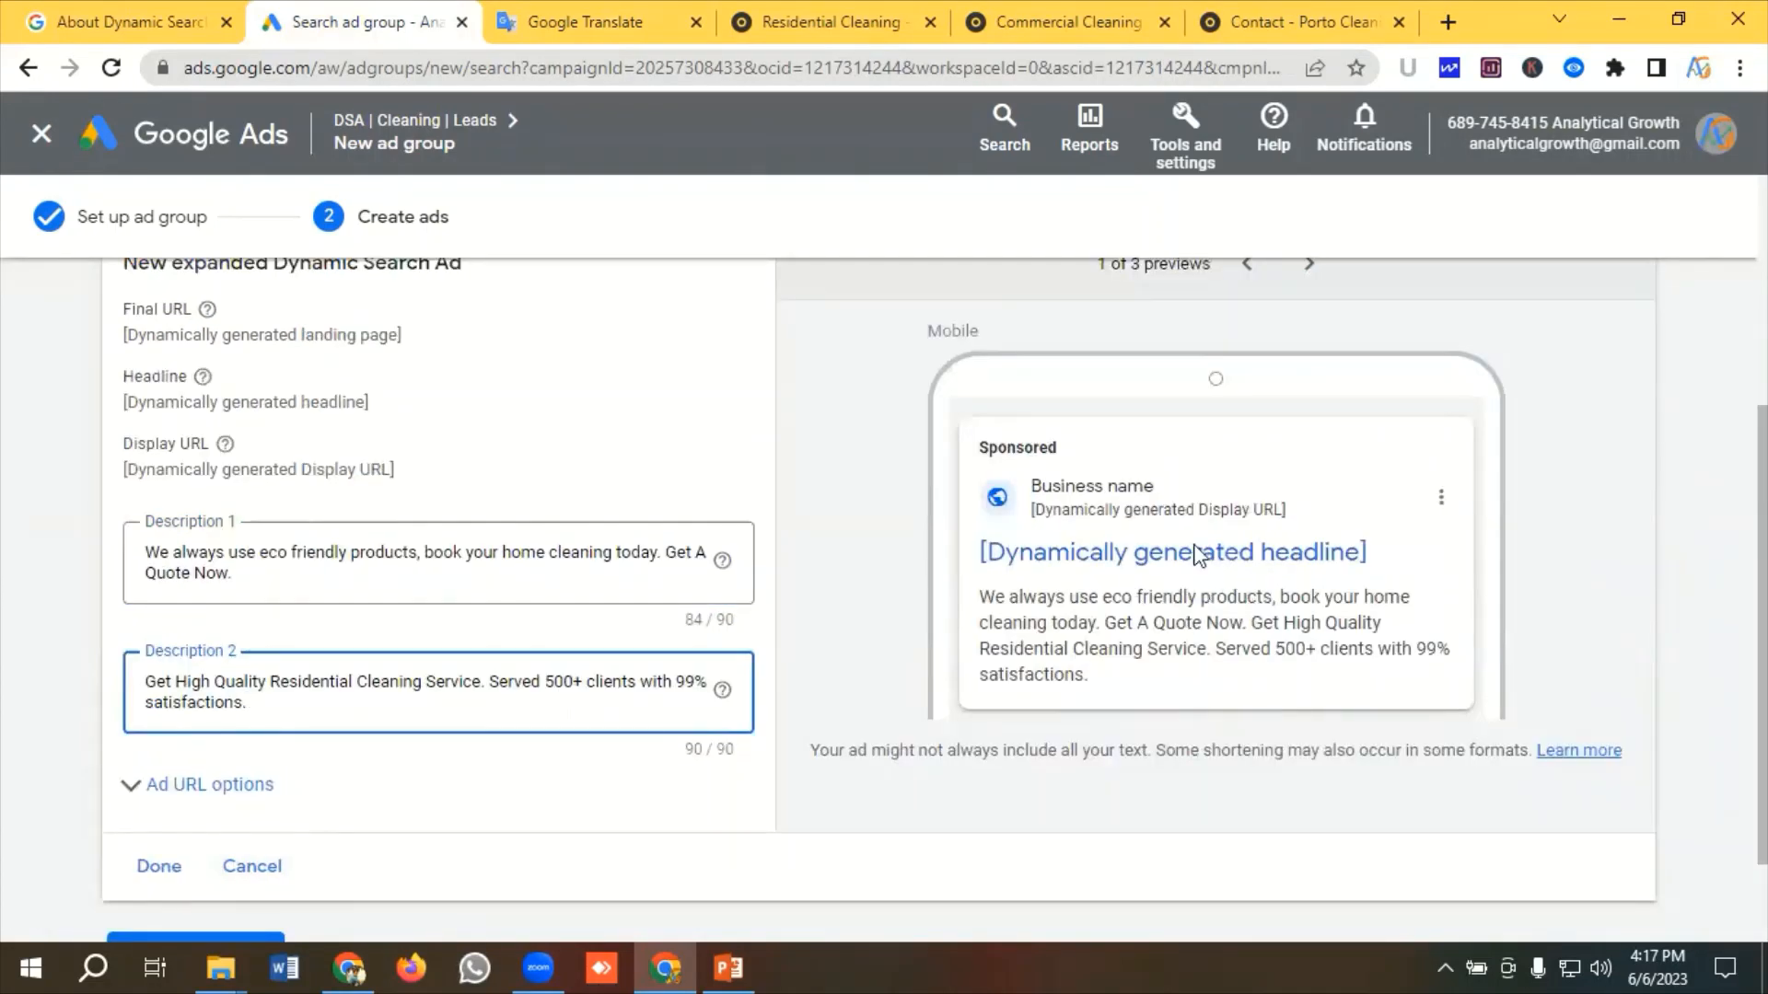
scroll(415, 727, "down", 2)
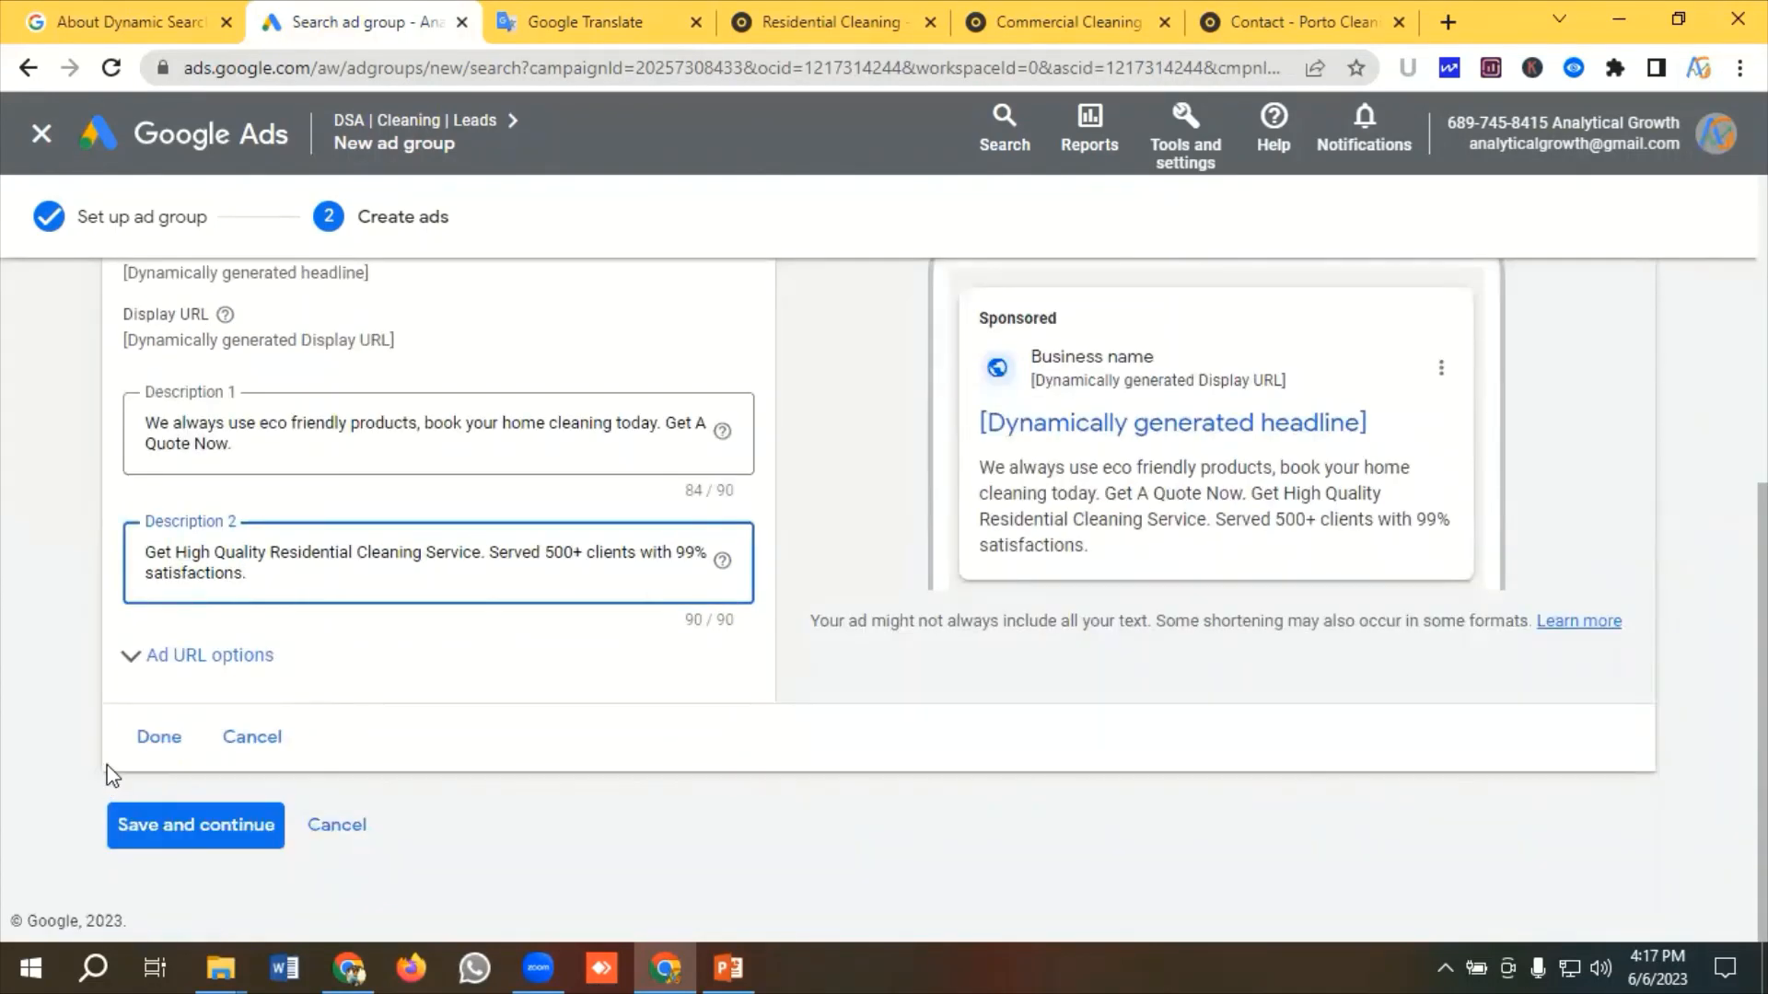
left_click(155, 734)
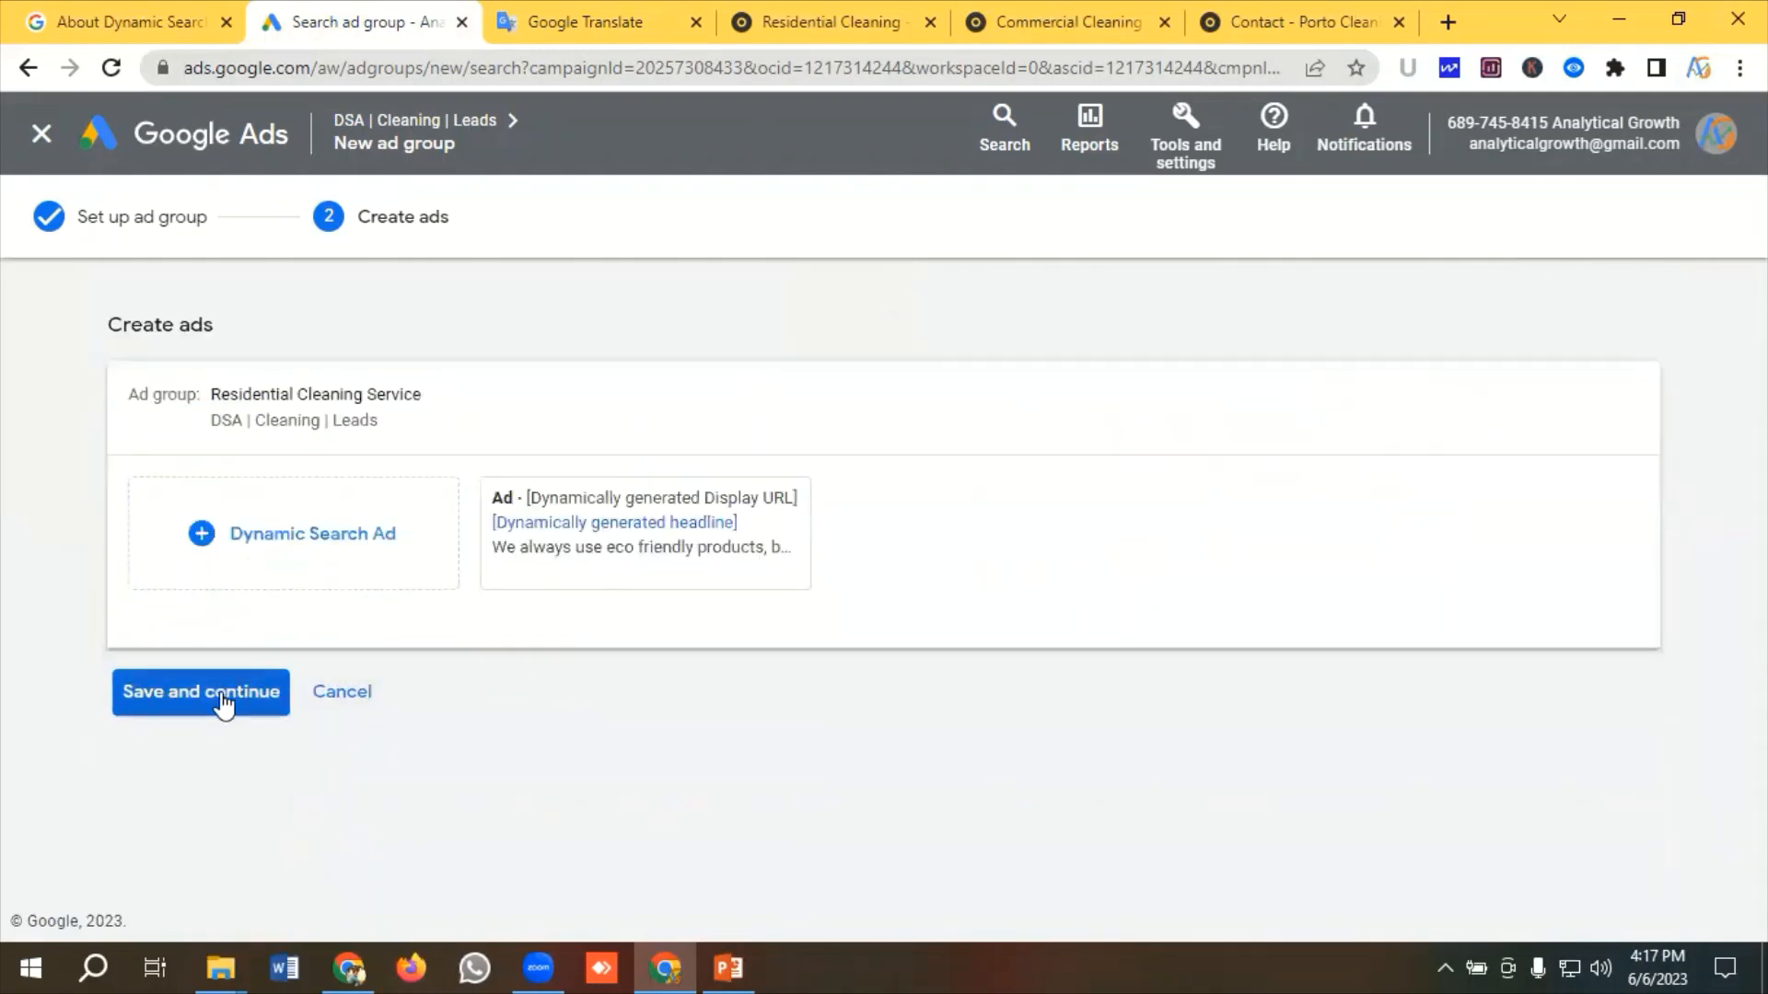
left_click(189, 709)
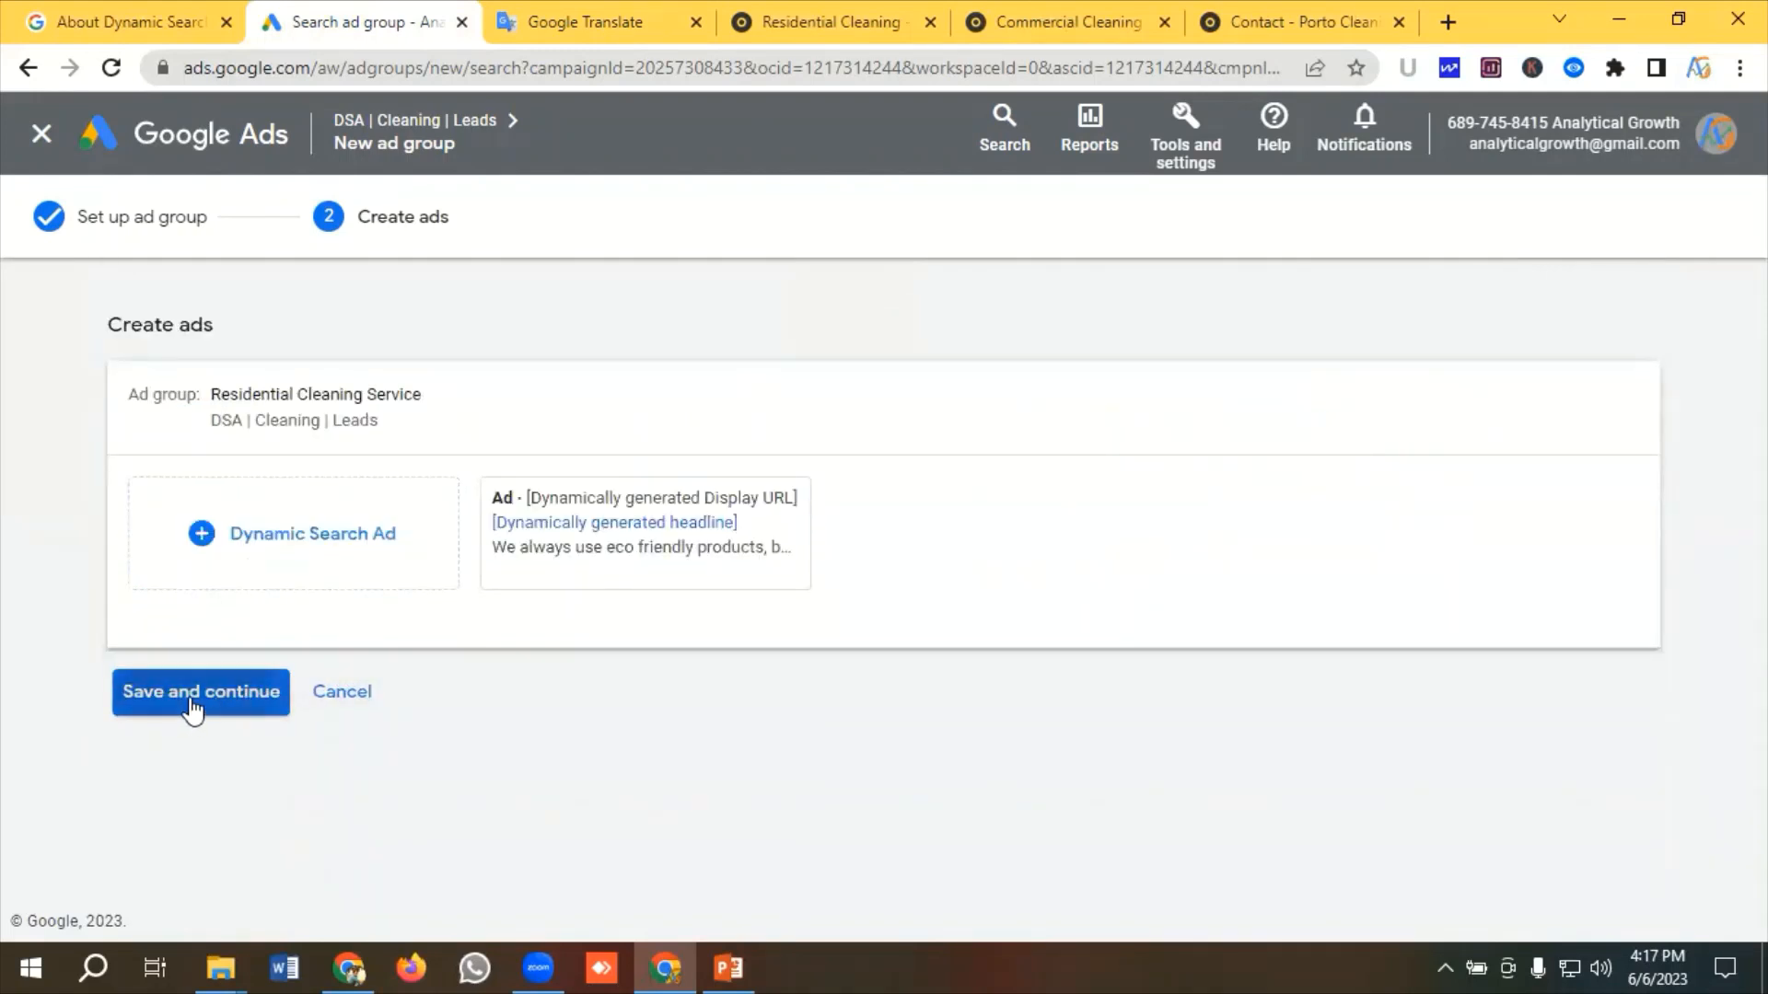